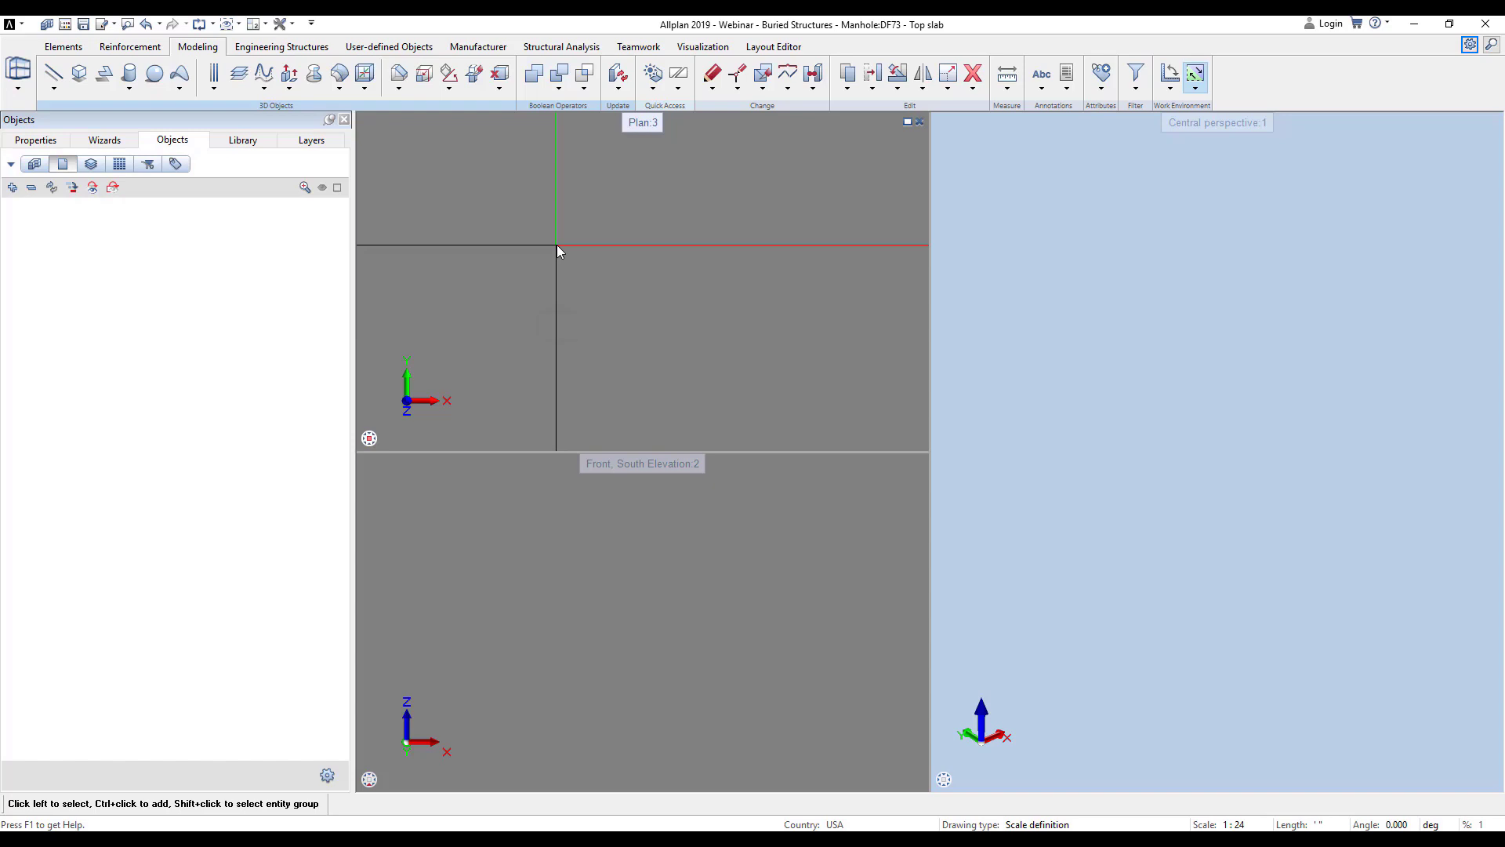
# - Draw an 11'4" by 11'4" square in the plan view with the 3D Line tool's rectangle mode
pyautogui.click(54, 75)
pyautogui.click(501, 378)
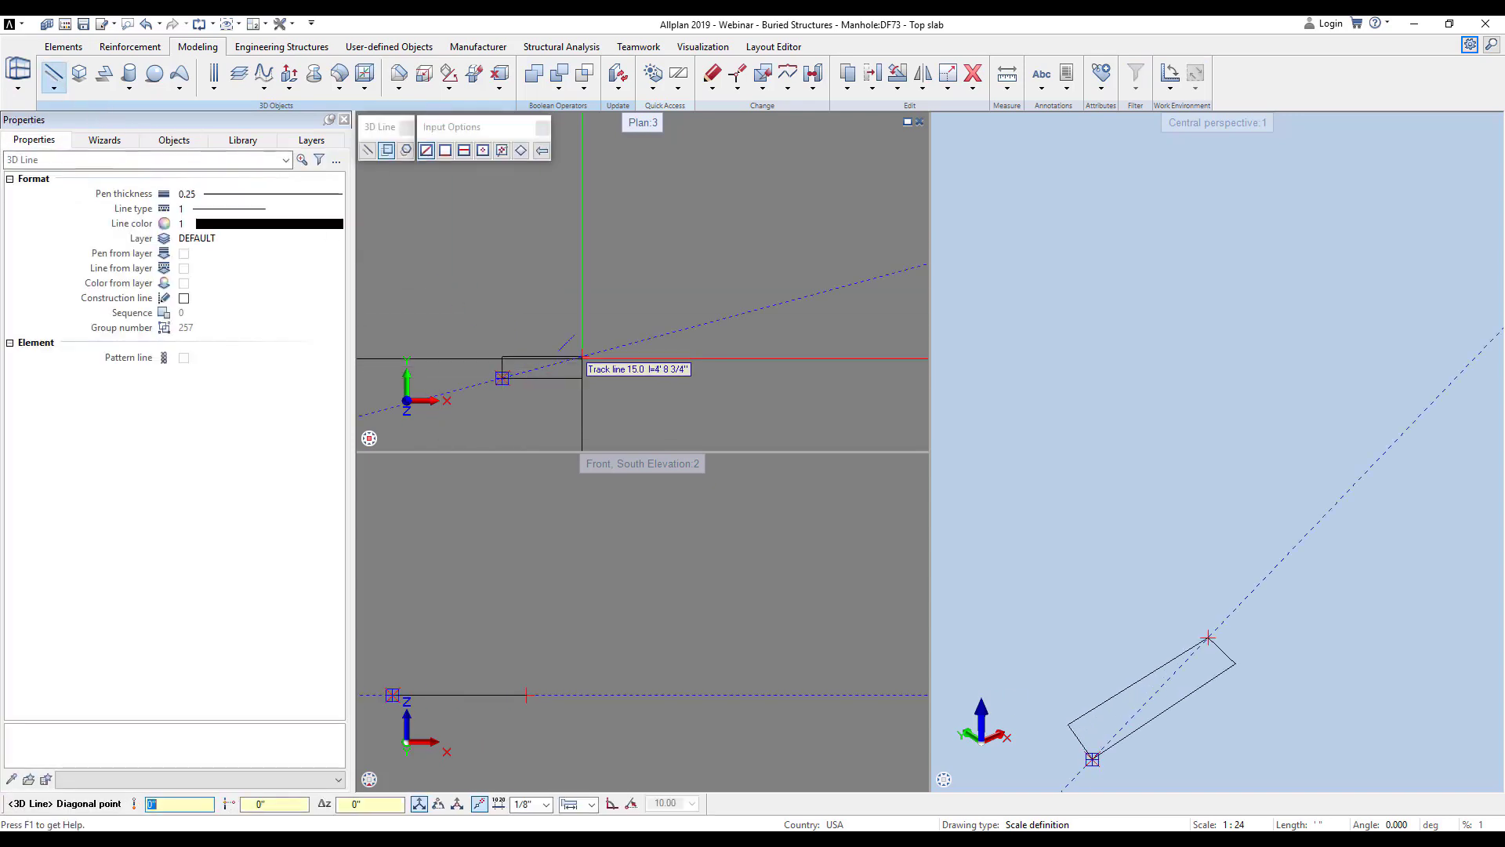
pyautogui.write('11 4')
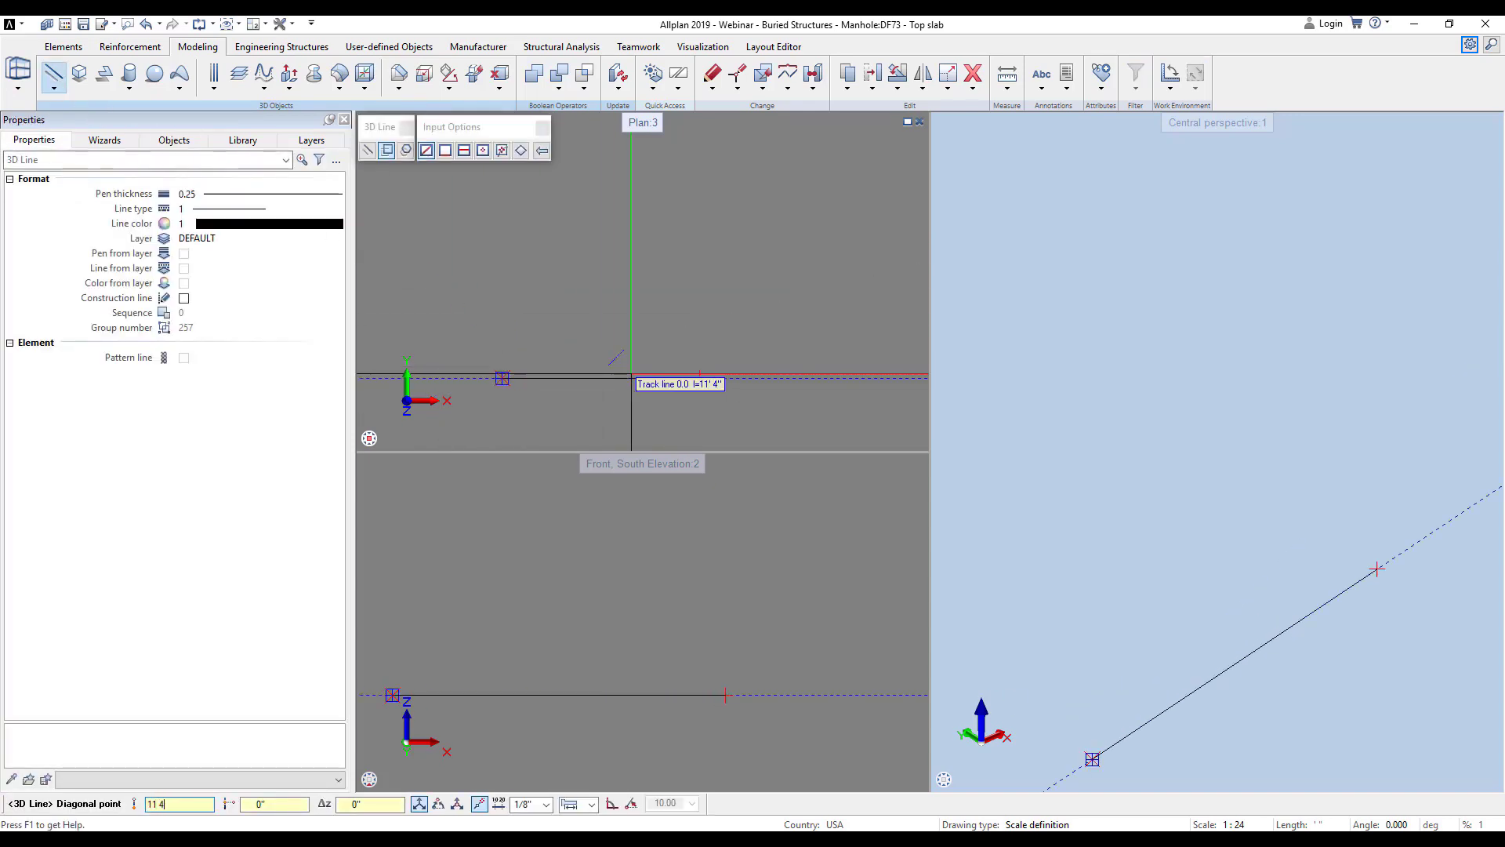
pyautogui.press('Tab')
pyautogui.write('11 4')
pyautogui.press('Return')
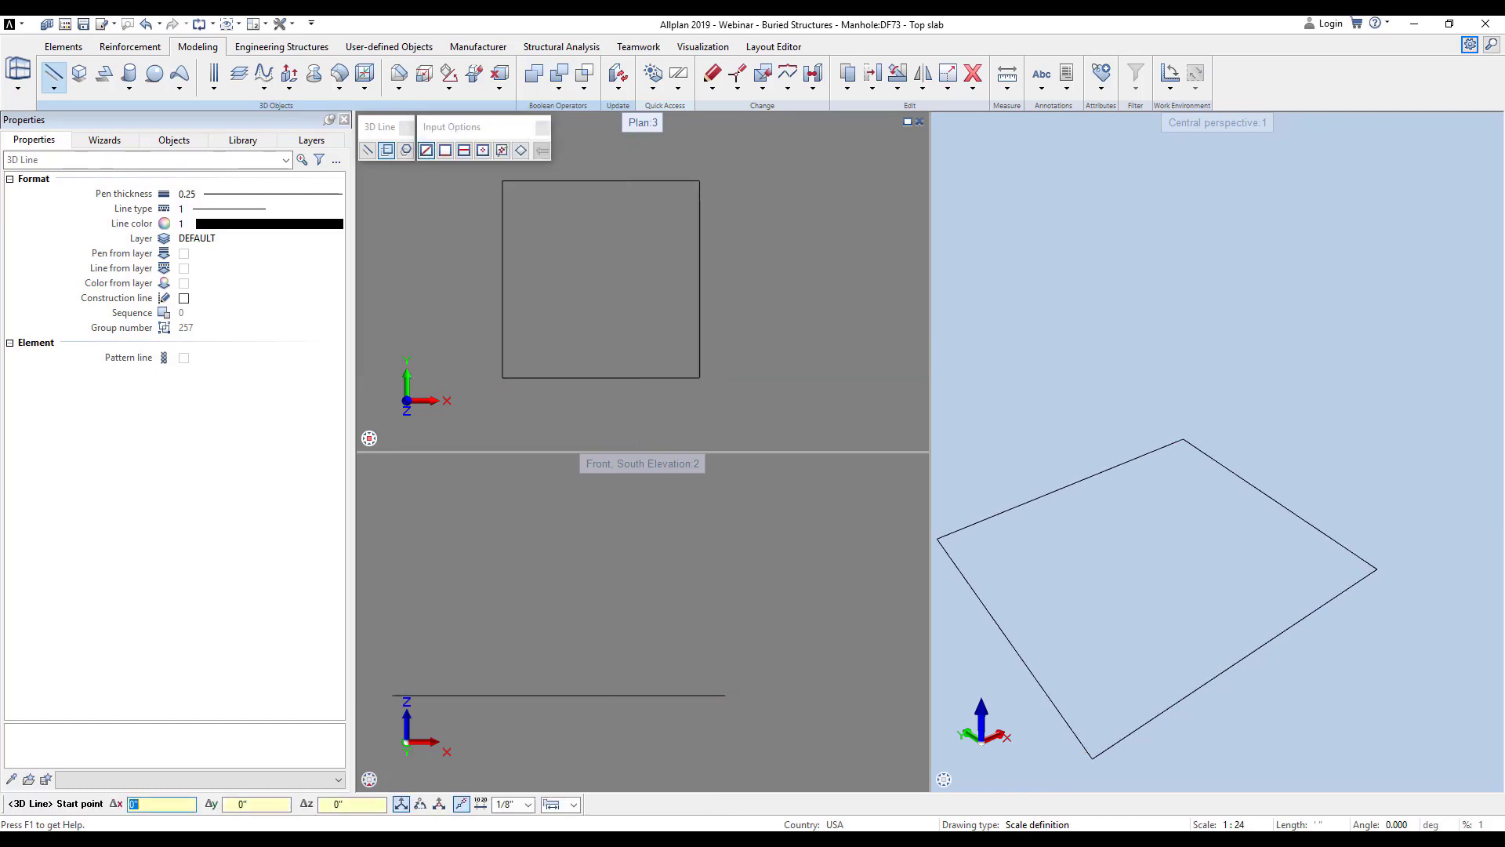
# - Draw a 10' square centred inside the outer square, using a 10' centre line and a 5' half width
pyautogui.click(464, 150)
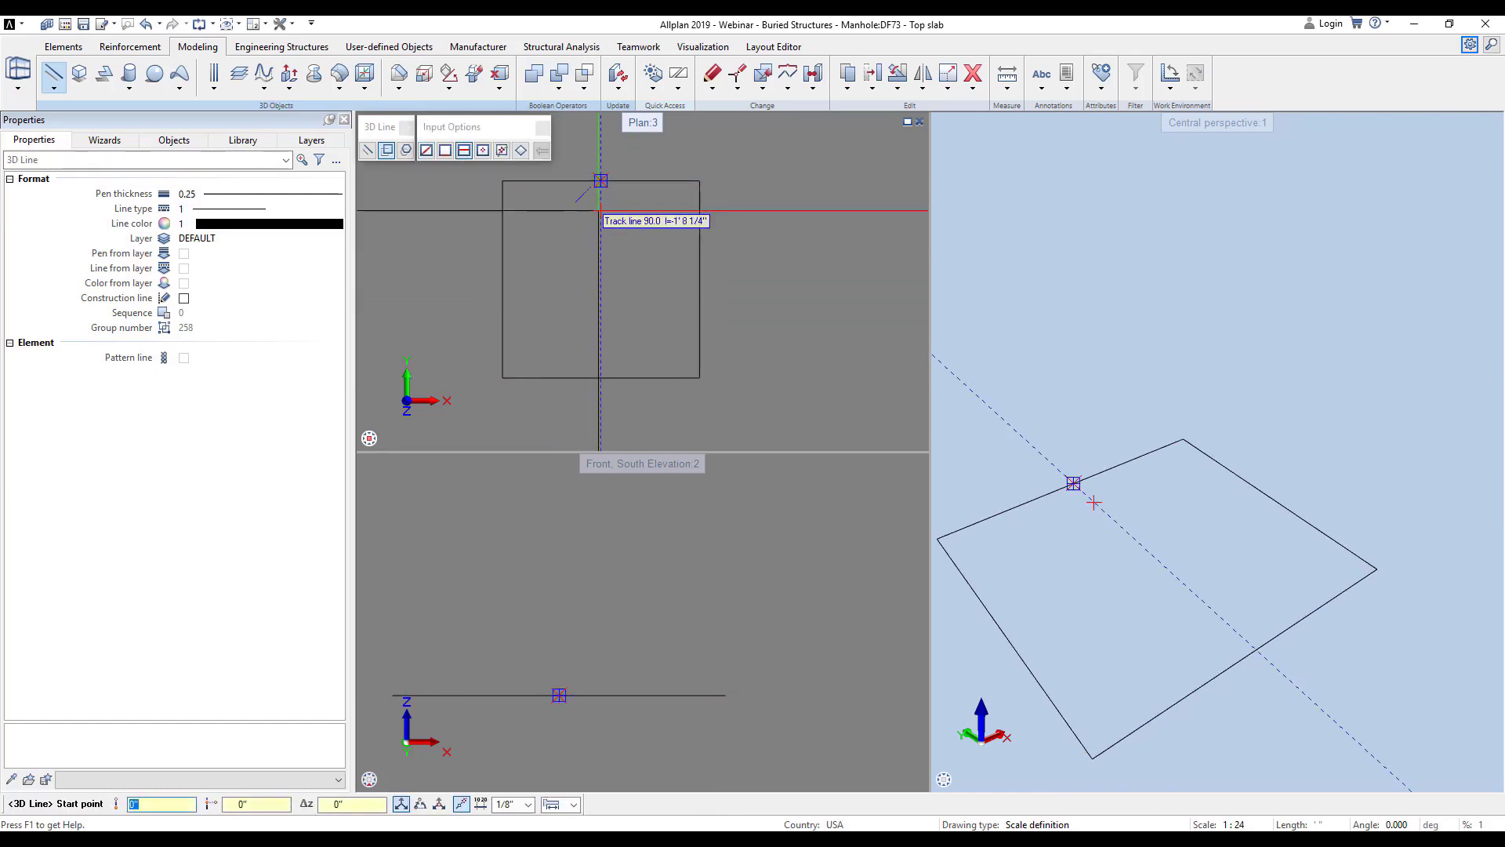
pyautogui.click(601, 210)
pyautogui.write('1')
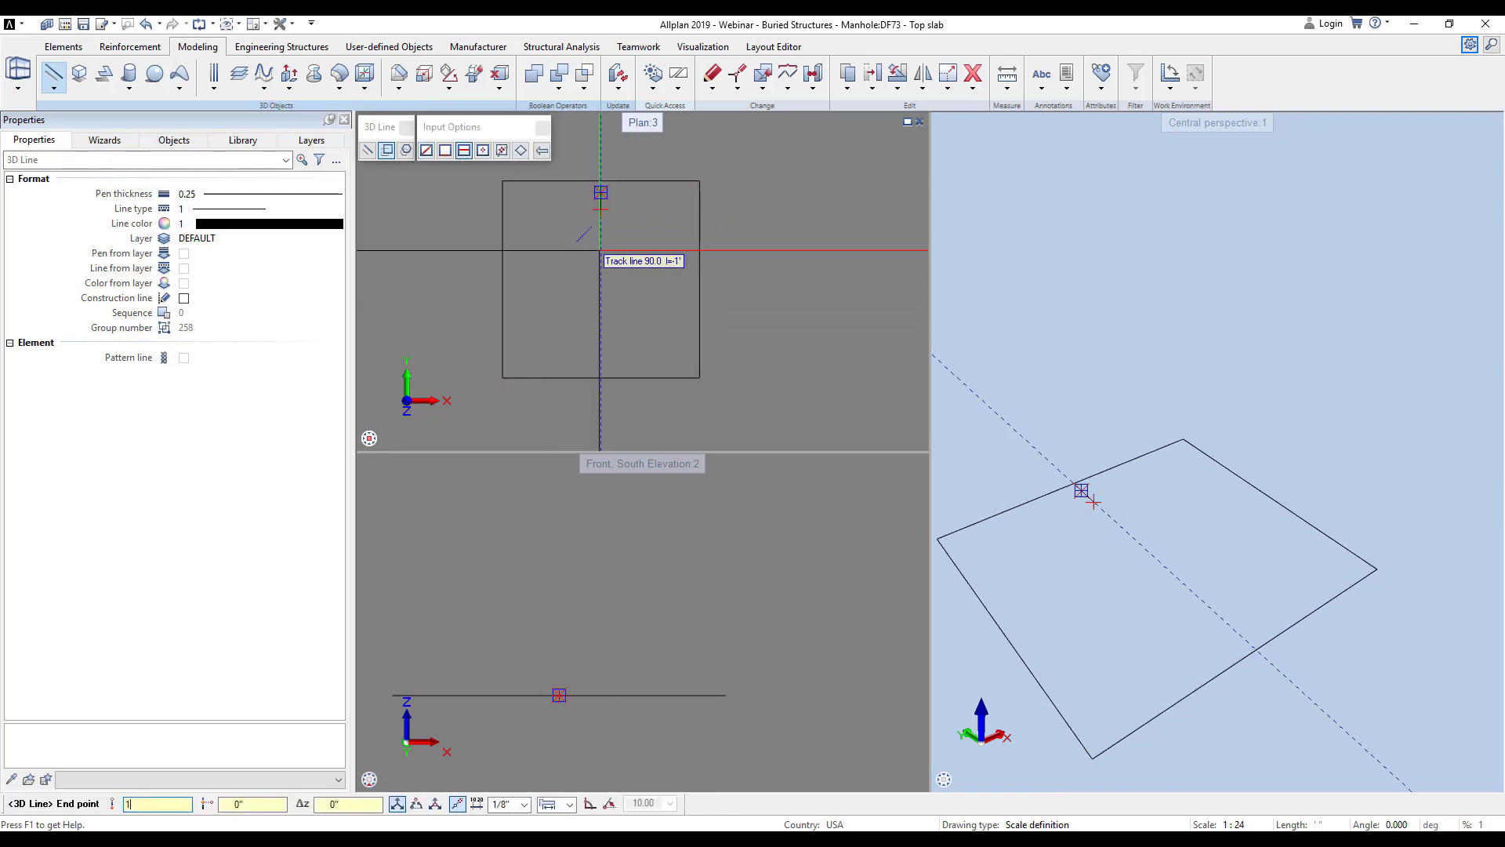
pyautogui.write('0')
pyautogui.press('Return')
pyautogui.write('5')
pyautogui.press('Return')
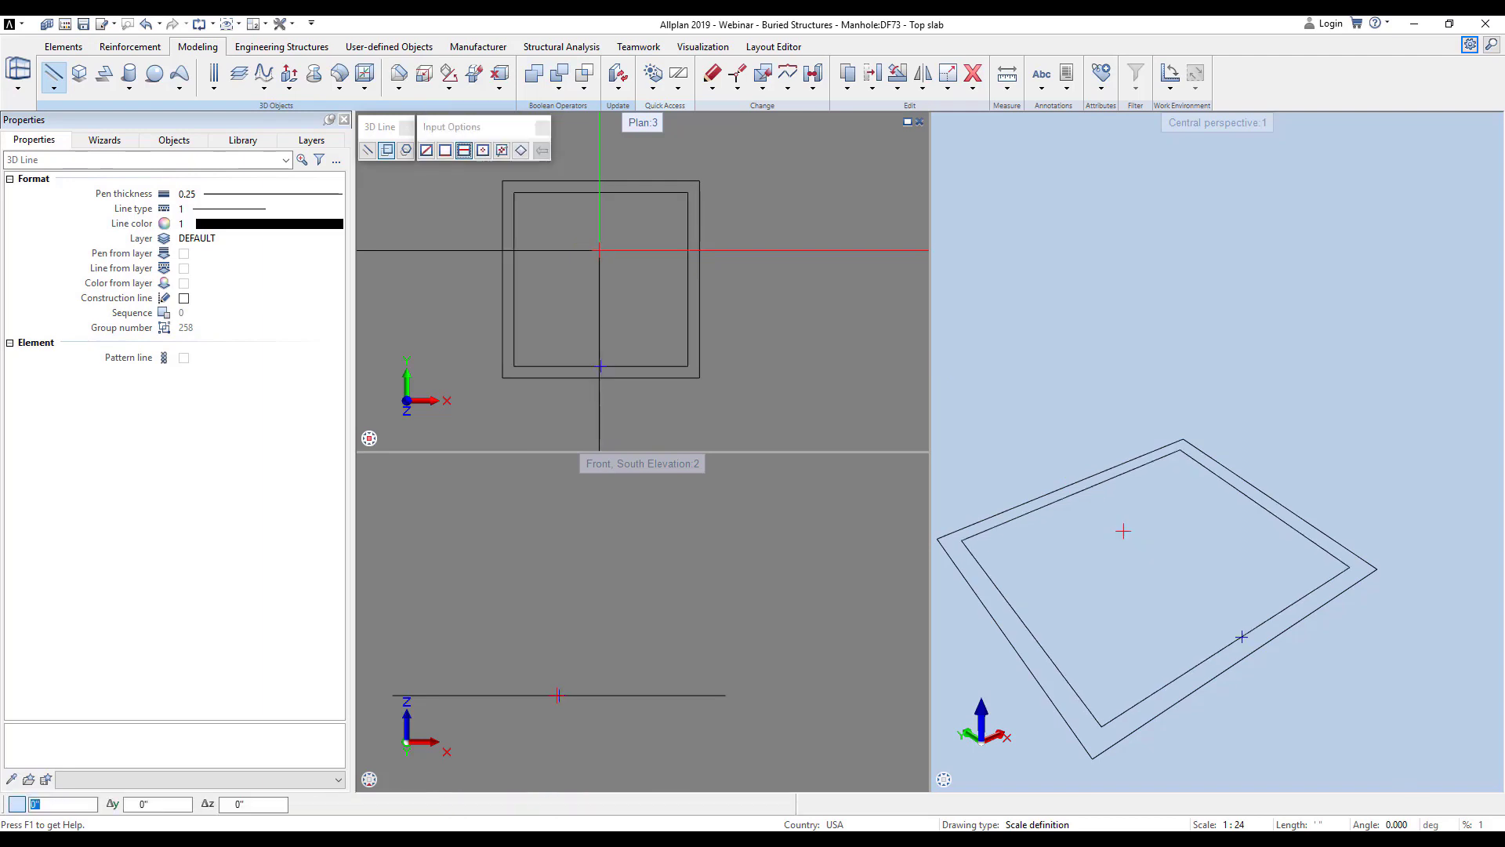
pyautogui.press('Escape')
# - Convert the lines of both squares into a 3D surface and extrude it 7'5" upward to form the walls
pyautogui.click(109, 75)
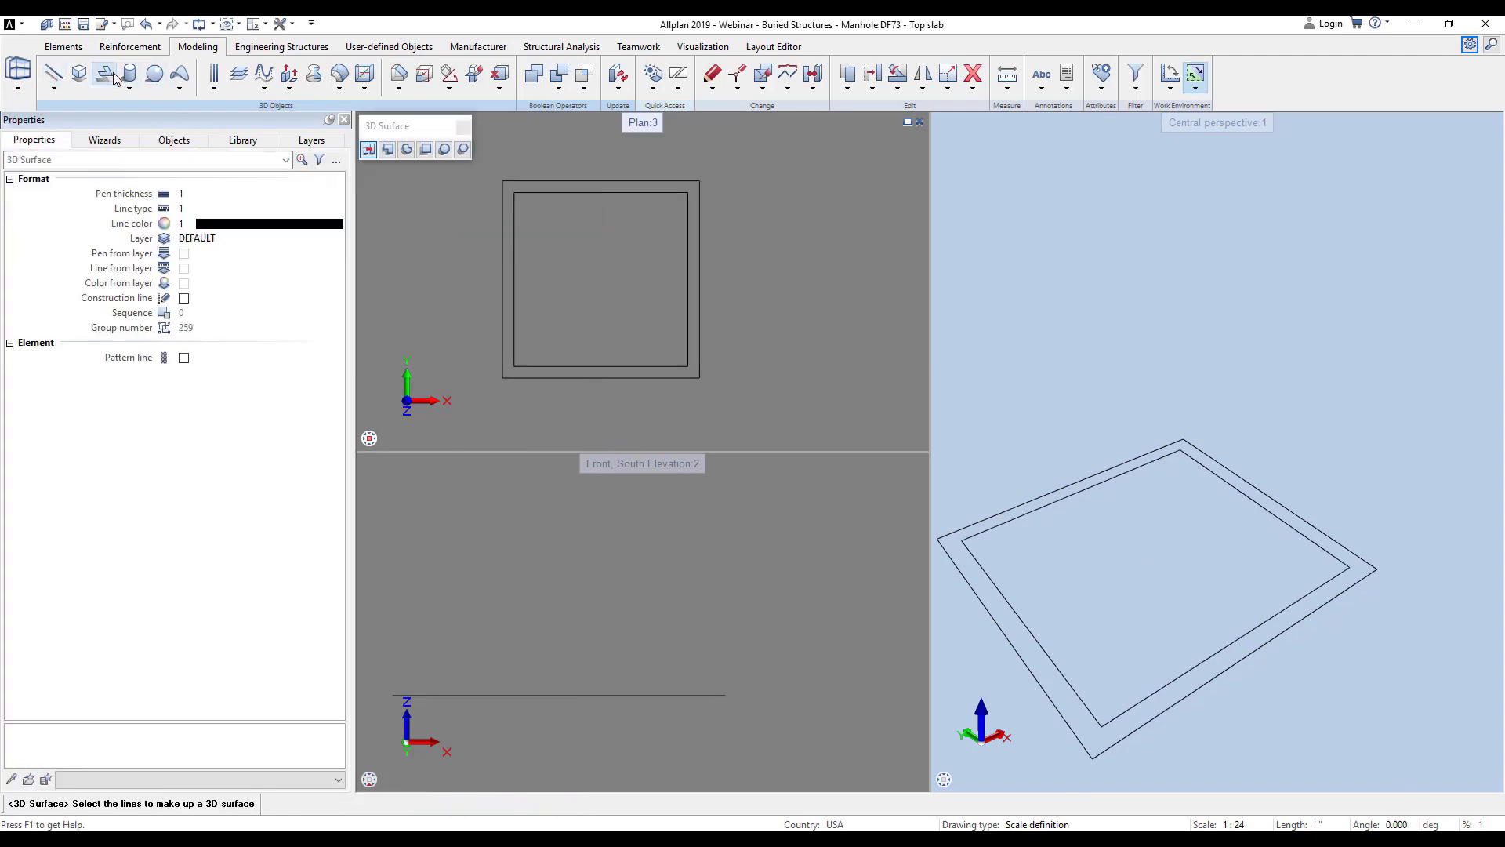
pyautogui.moveTo(487, 166); pyautogui.dragTo(711, 402)
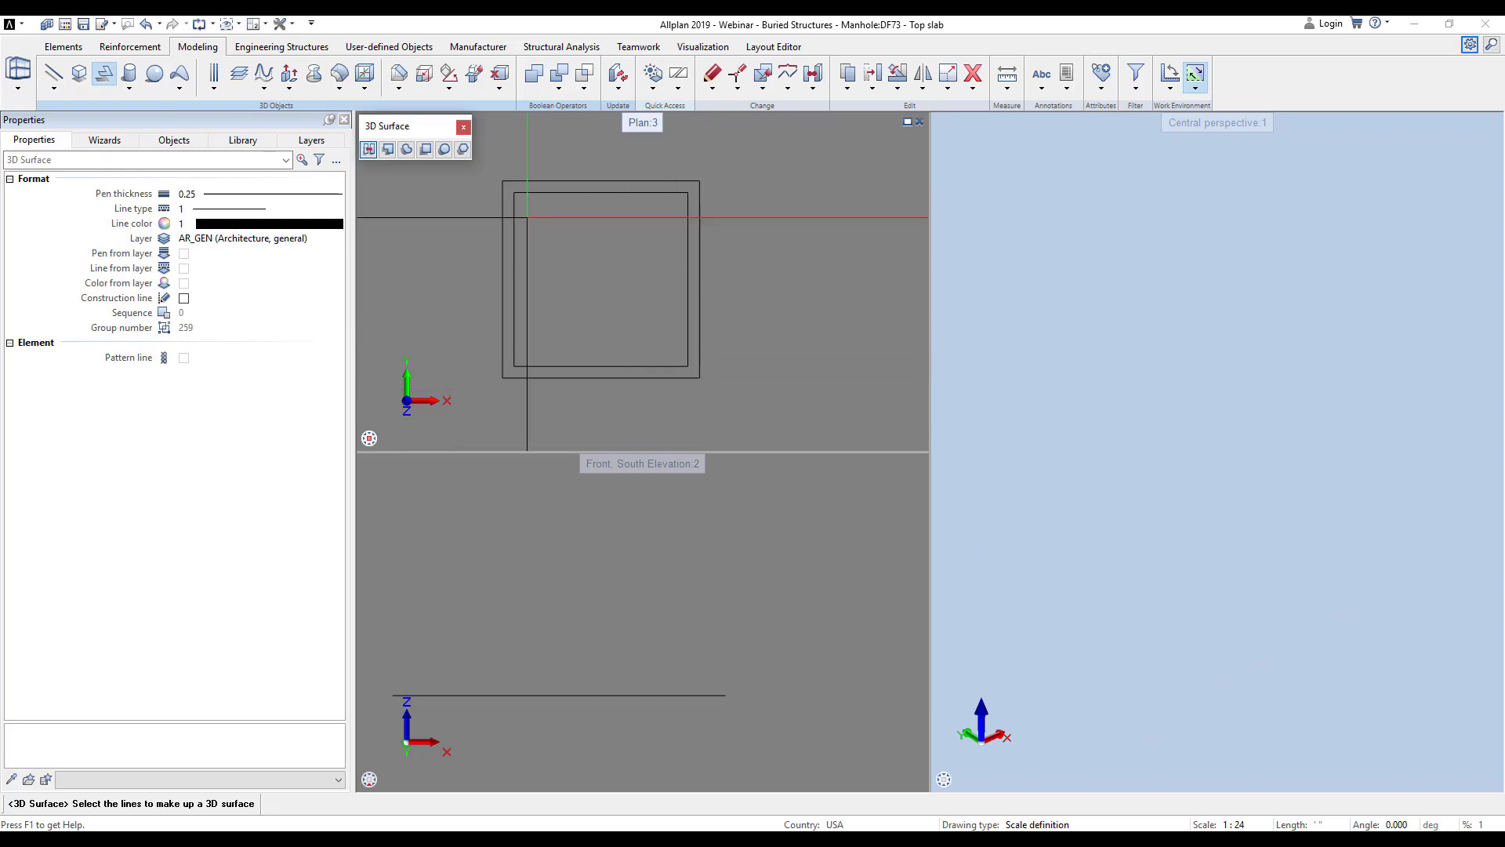
pyautogui.click(289, 74)
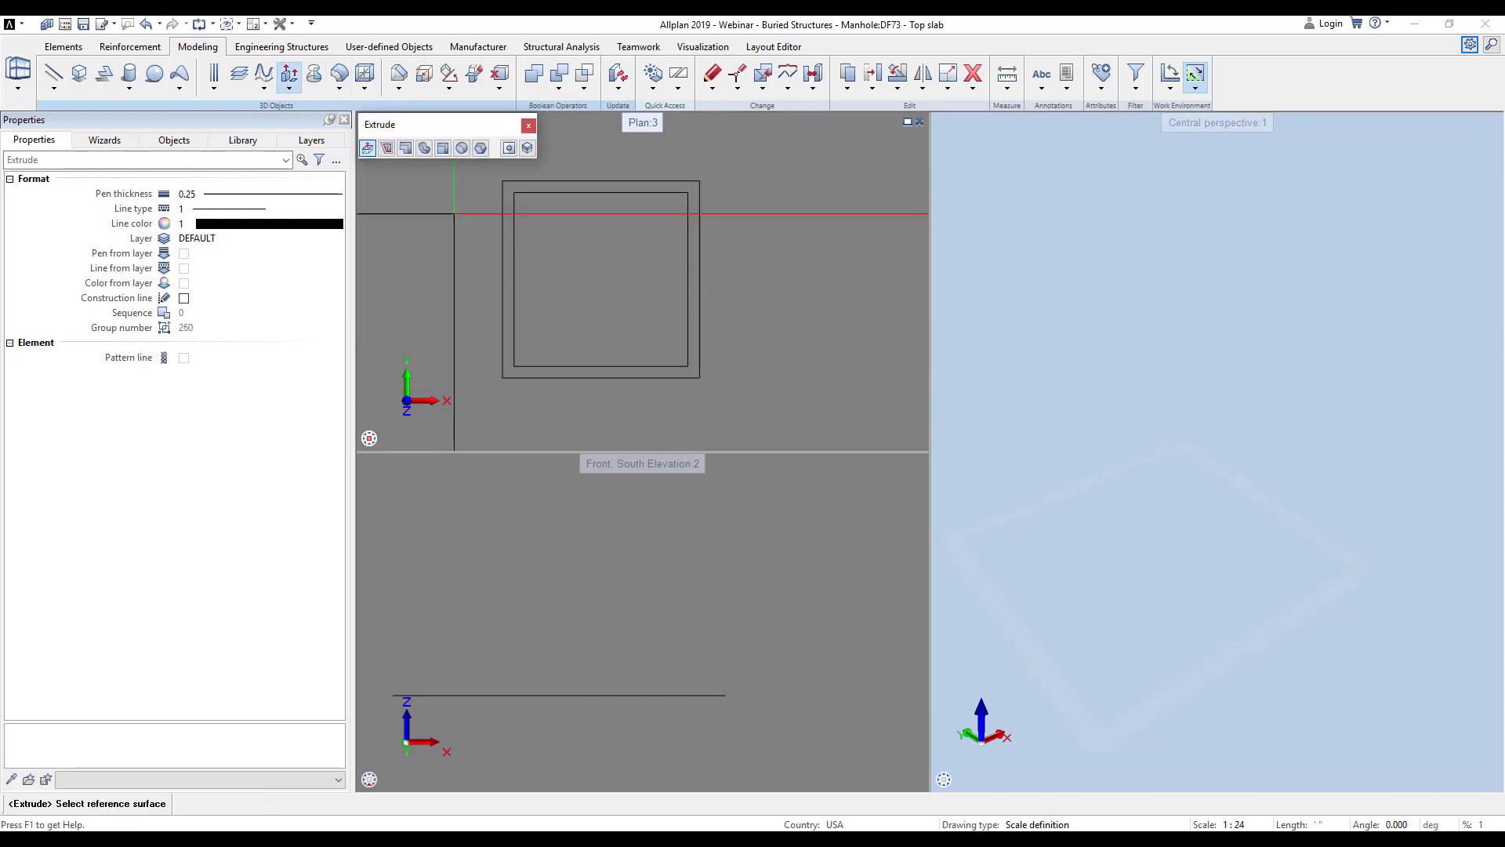
pyautogui.click(601, 279)
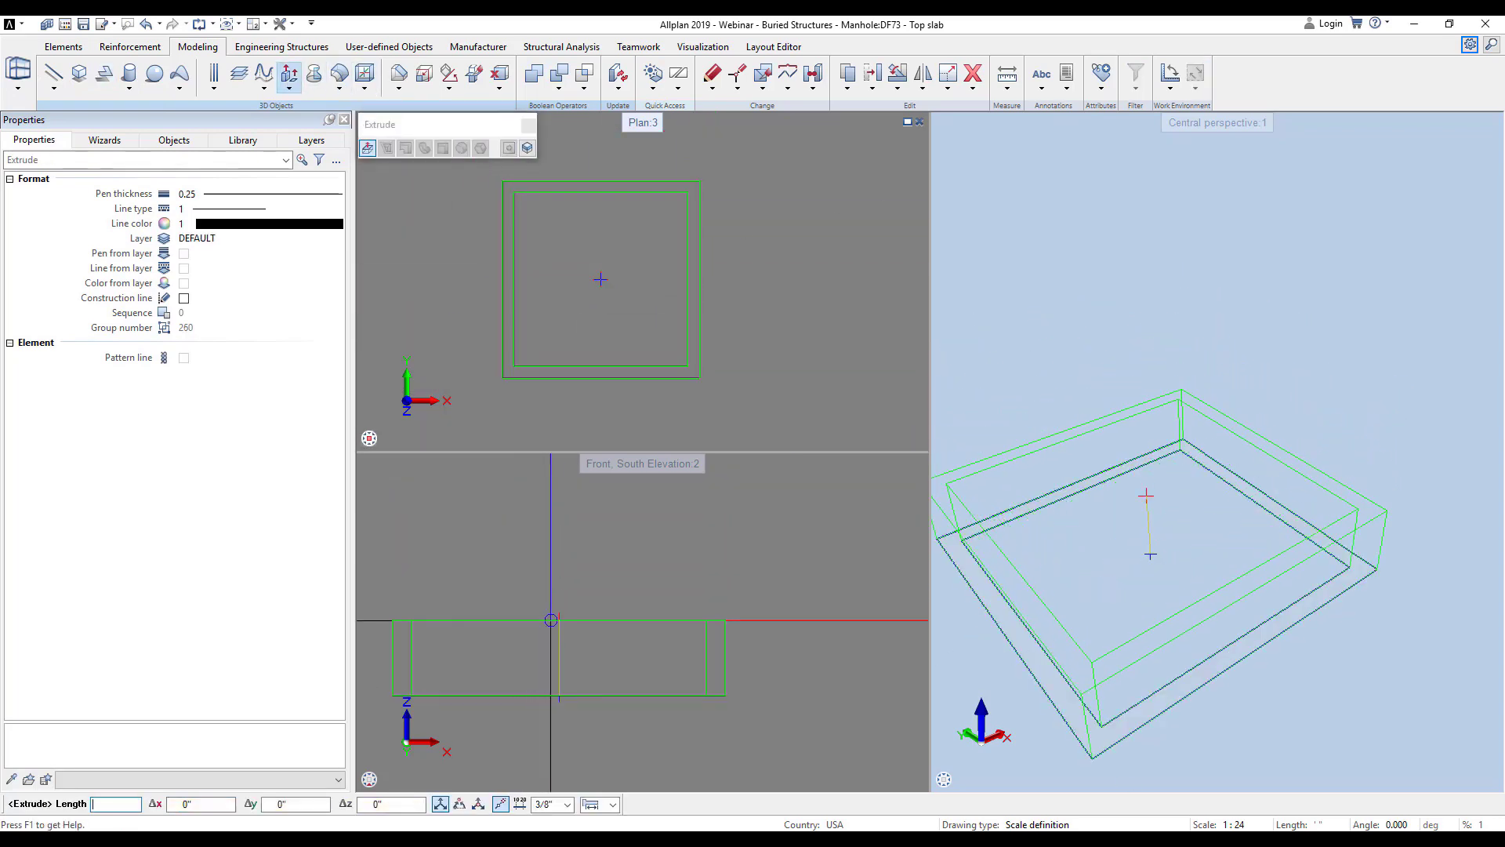
pyautogui.write('-')
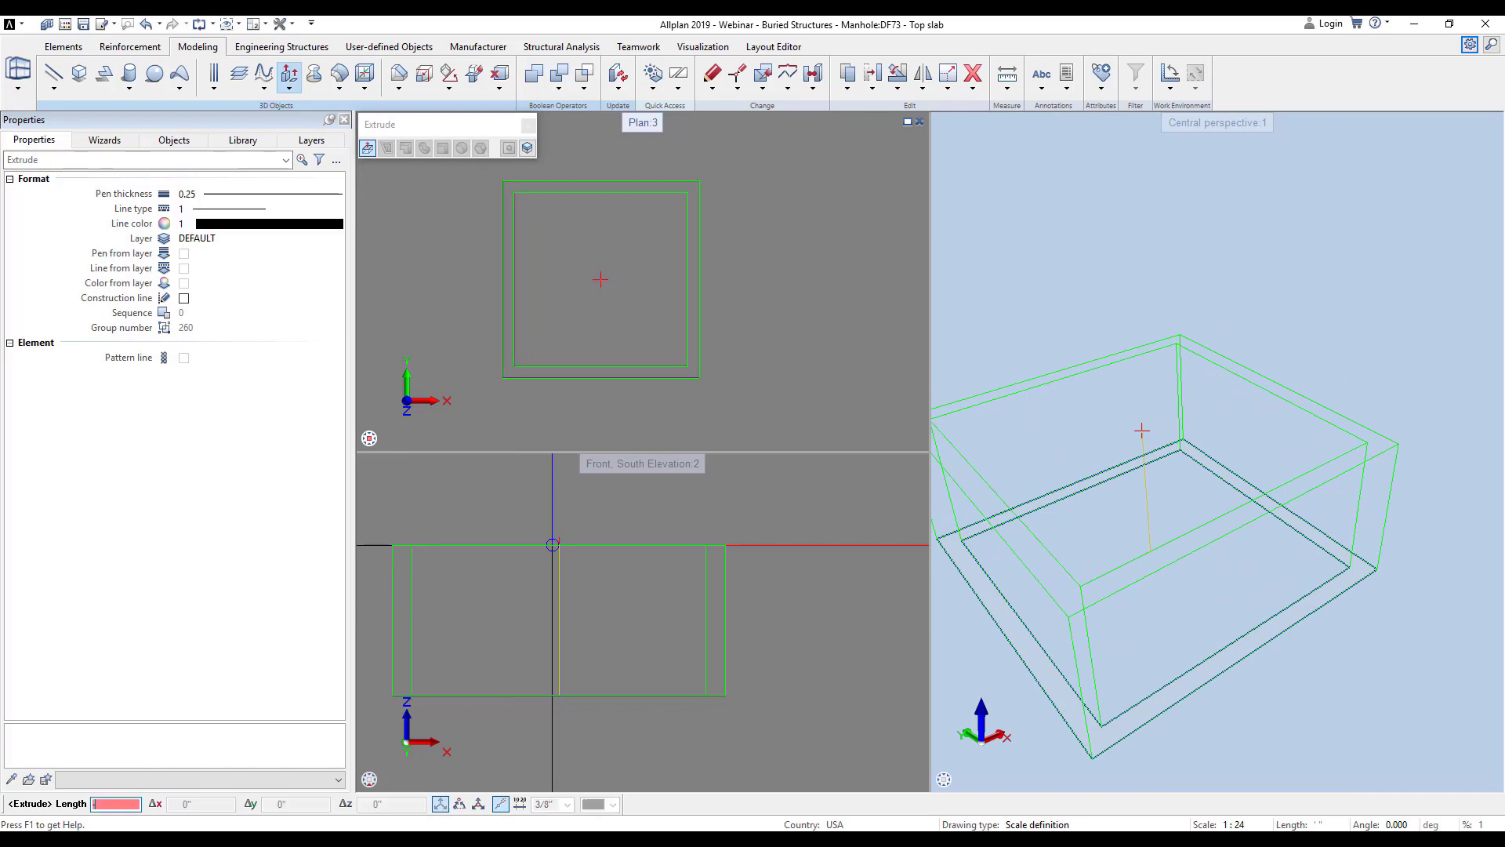
pyautogui.write('7\'5"')
pyautogui.press('Return')
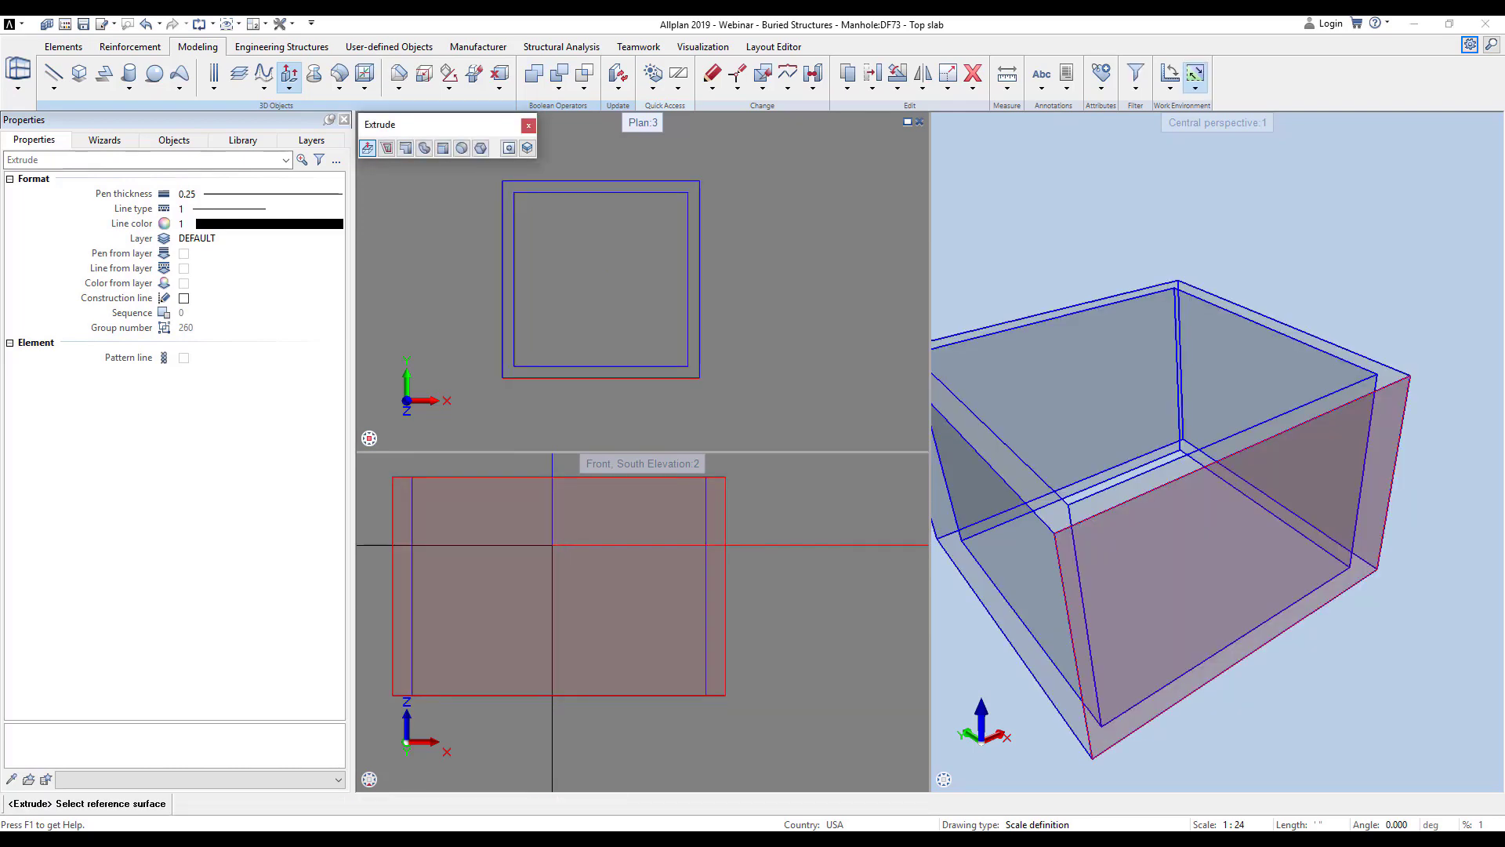
pyautogui.press('Escape')
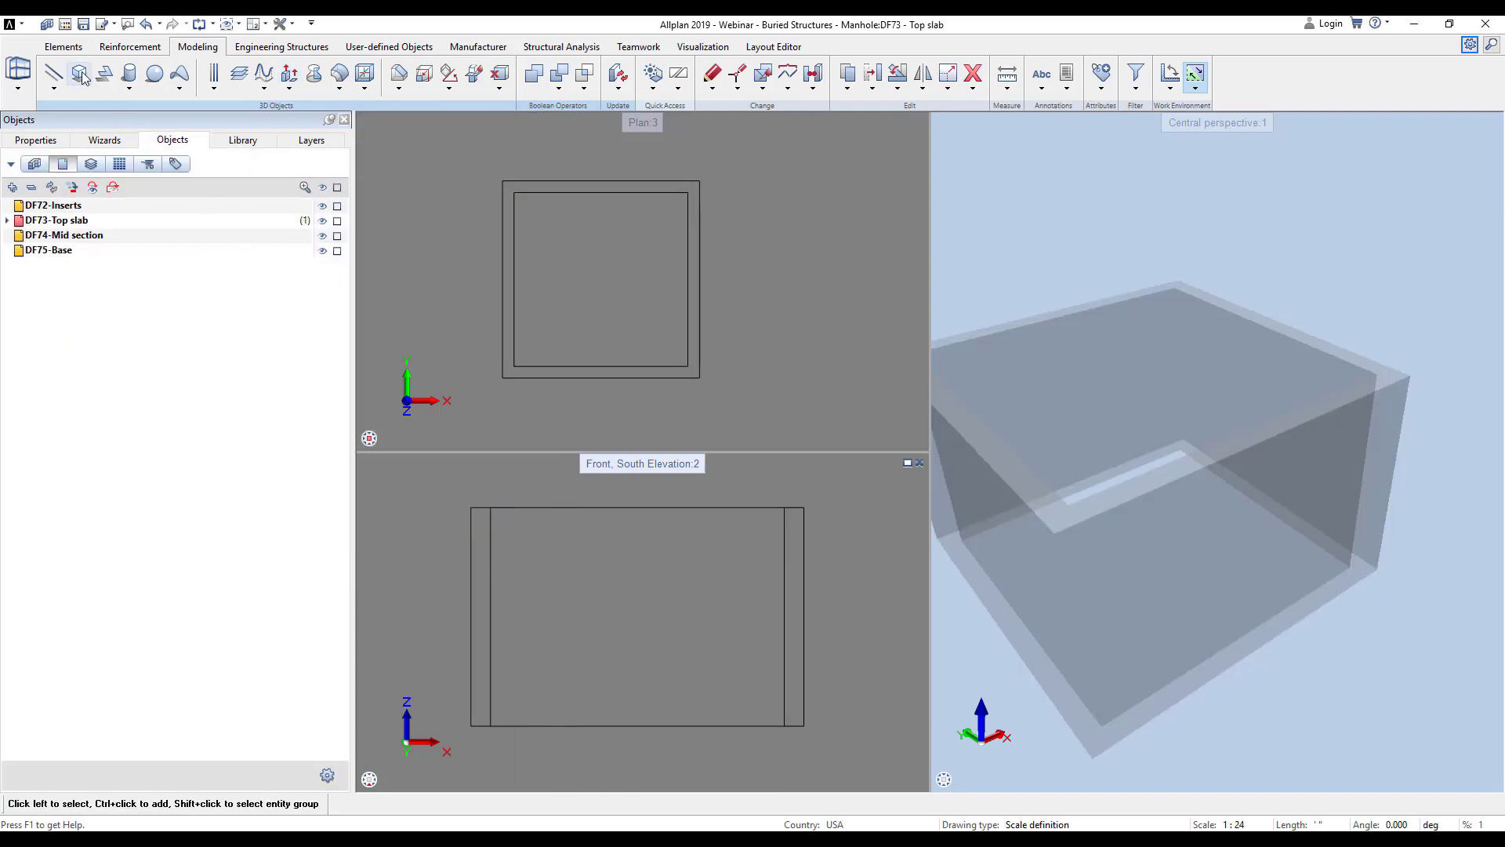
# - Model an 8" high box across the full wall footprint, corner to corner, as the base slab
pyautogui.click(80, 73)
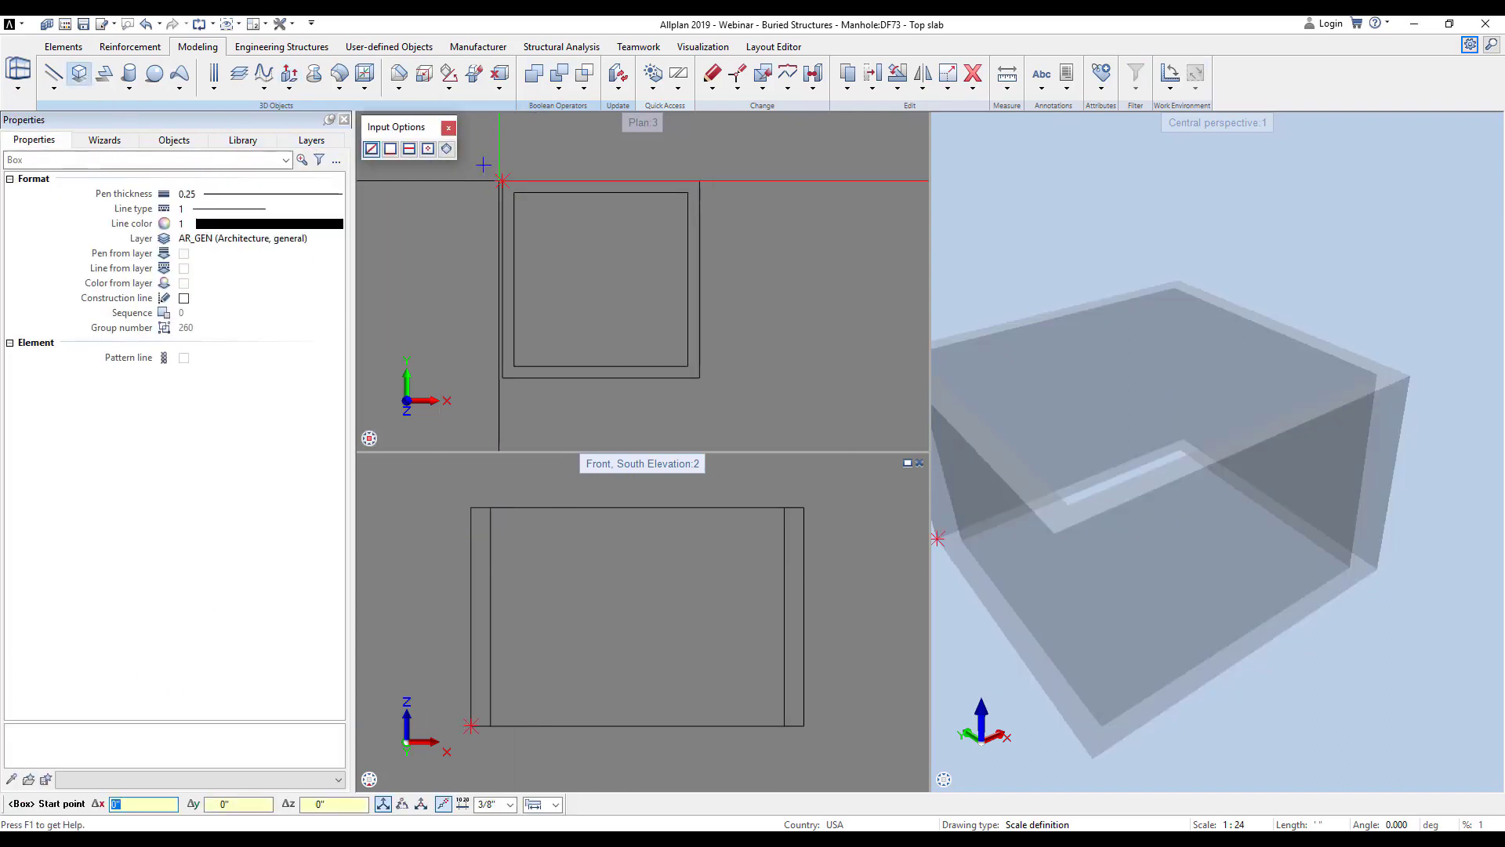
pyautogui.click(503, 182)
pyautogui.click(699, 378)
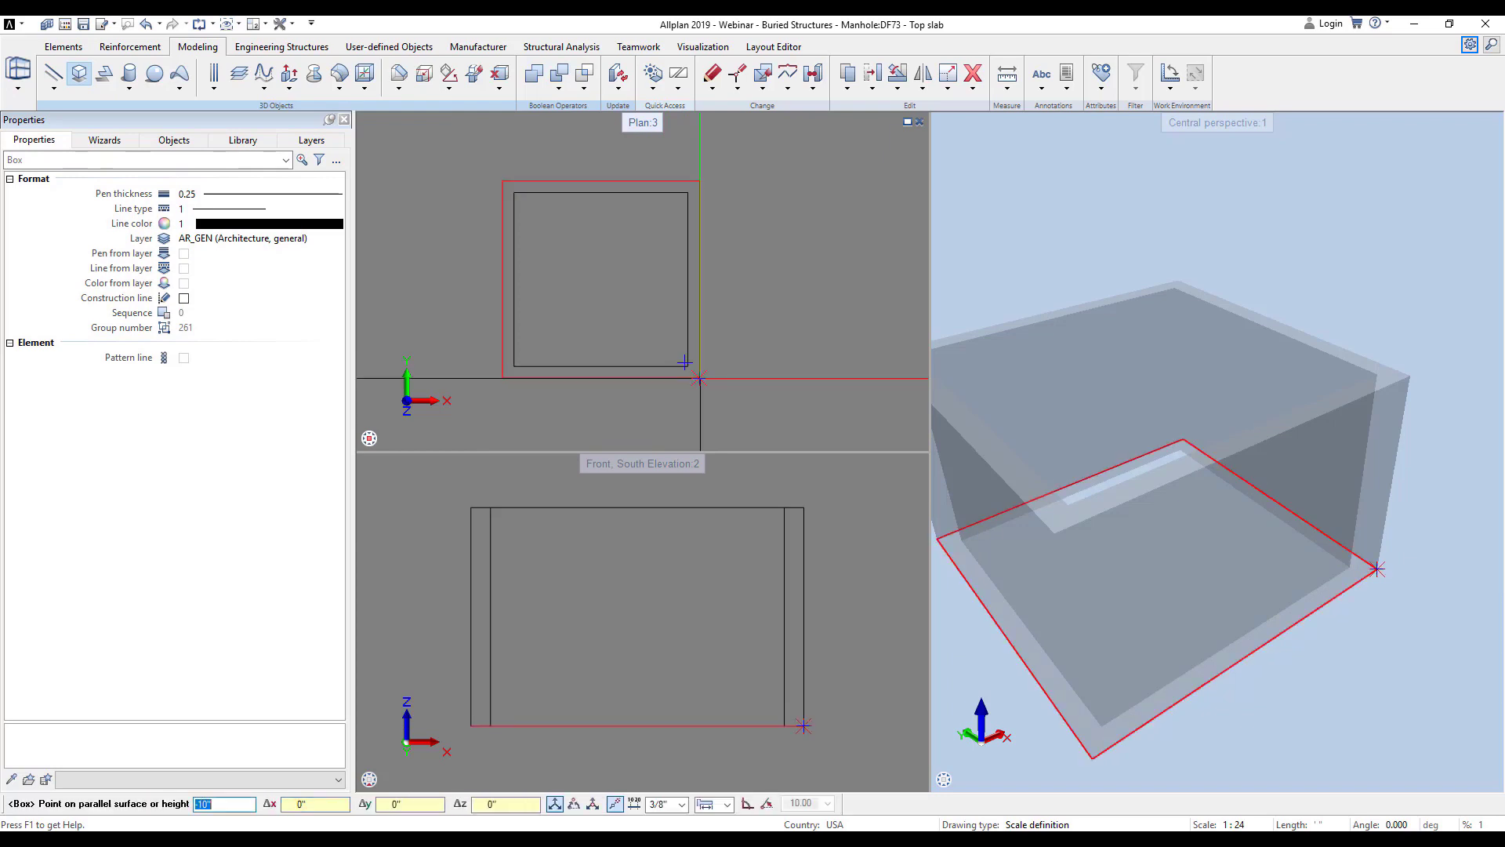
pyautogui.write('10')
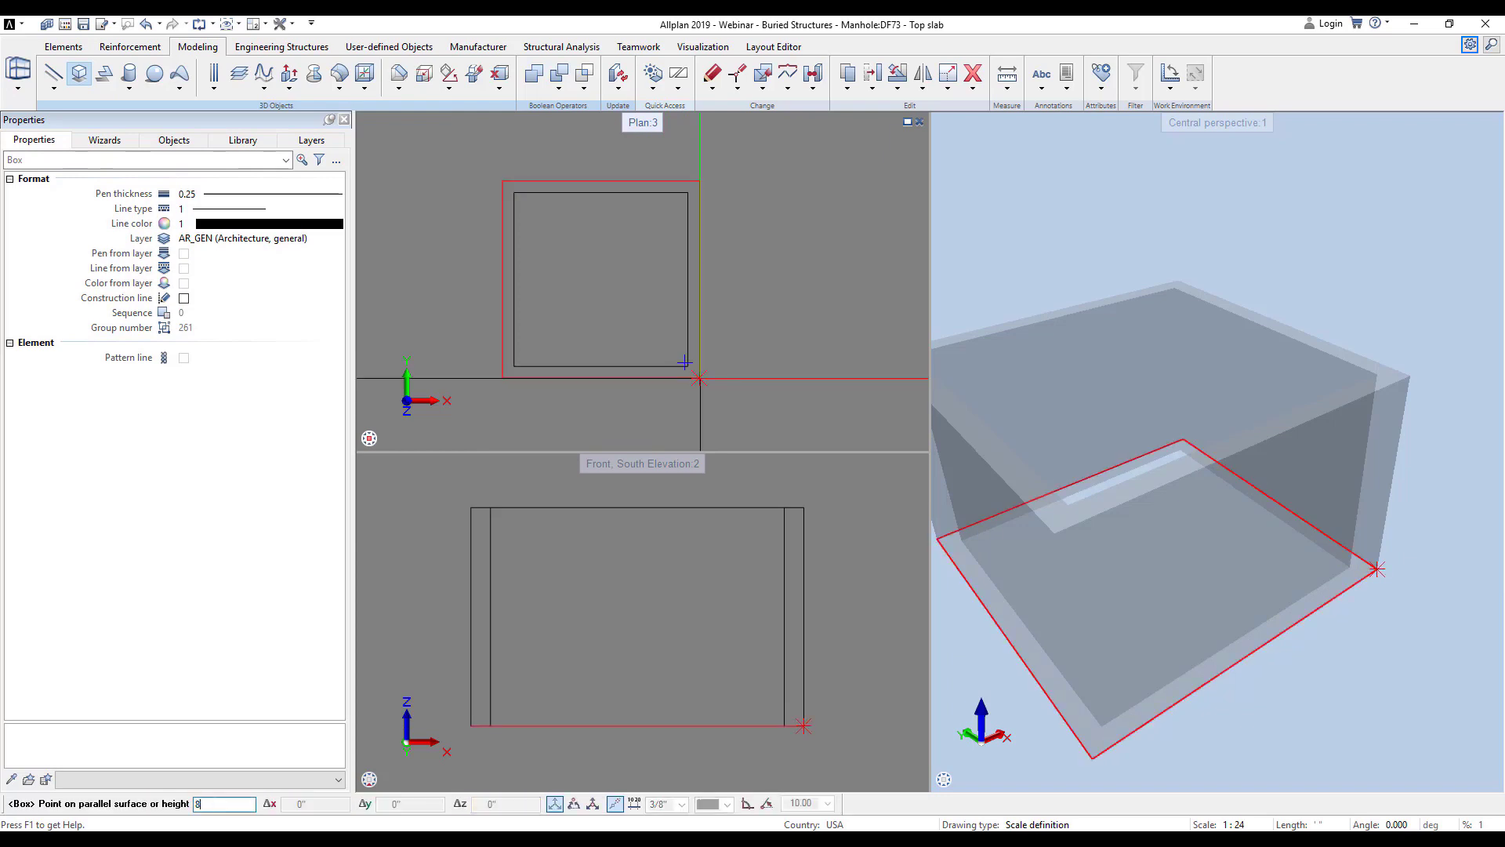
pyautogui.press('Return')
# - Model a box across the outer top corners of the walls, extending 10" downward, as the top slab
pyautogui.scroll(-2, 1263, 402)
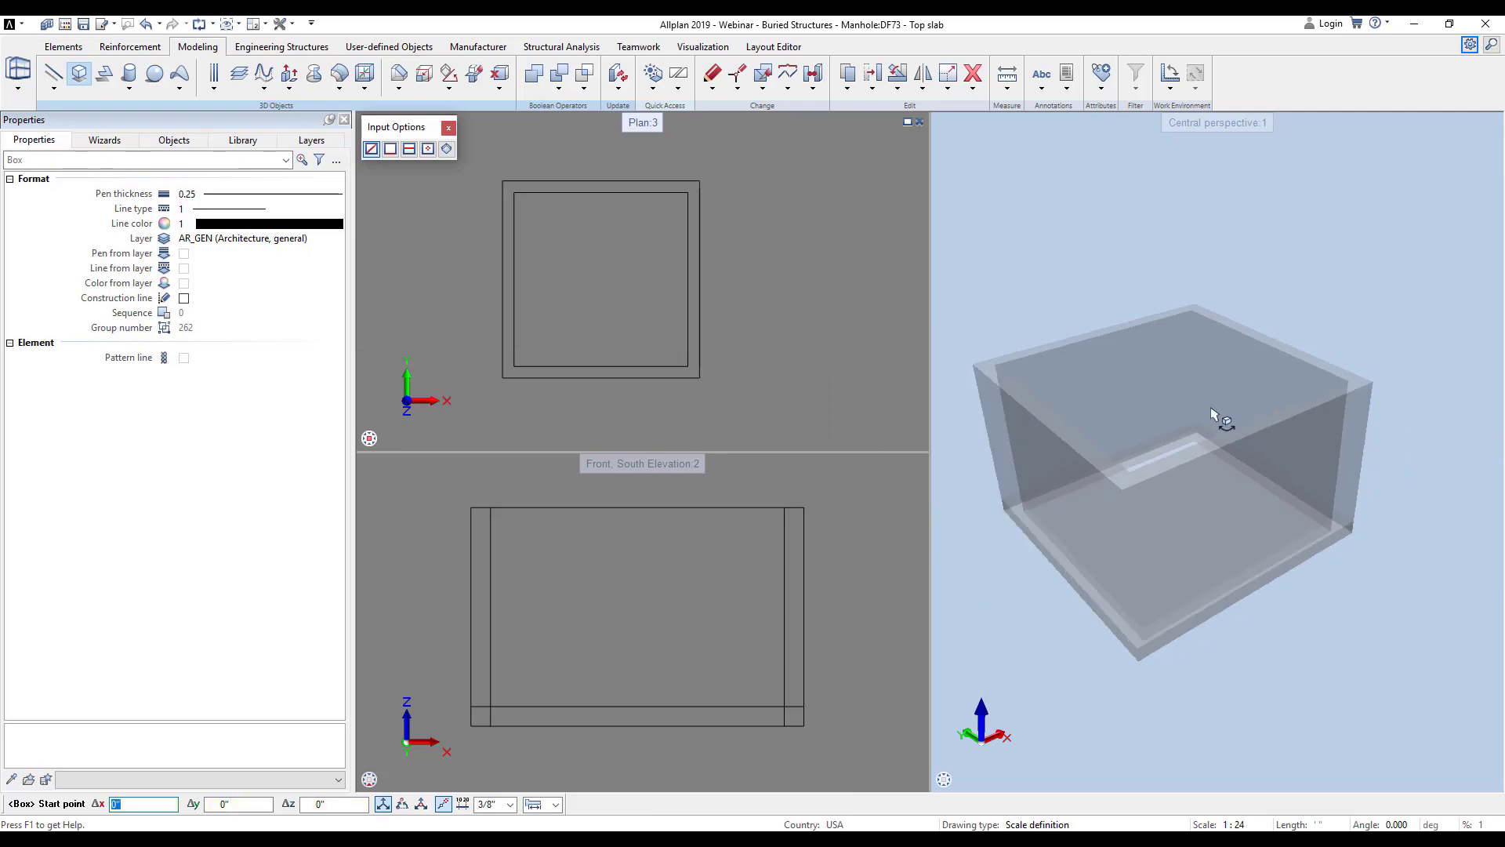
pyautogui.moveTo(1180, 403); pyautogui.dragTo(1226, 415, button='middle')
pyautogui.click(1017, 372)
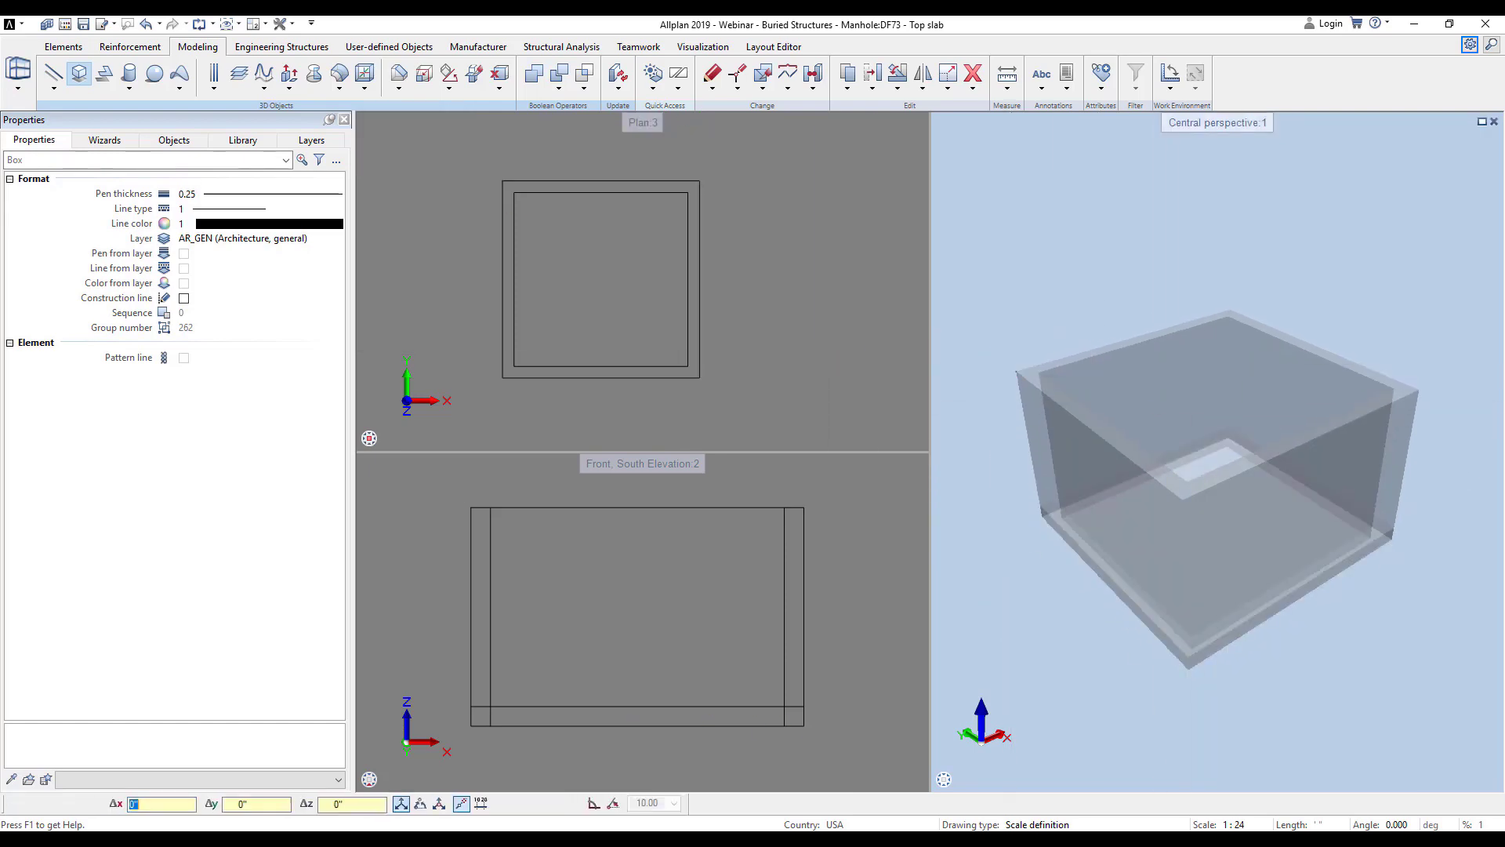
pyautogui.click(1419, 390)
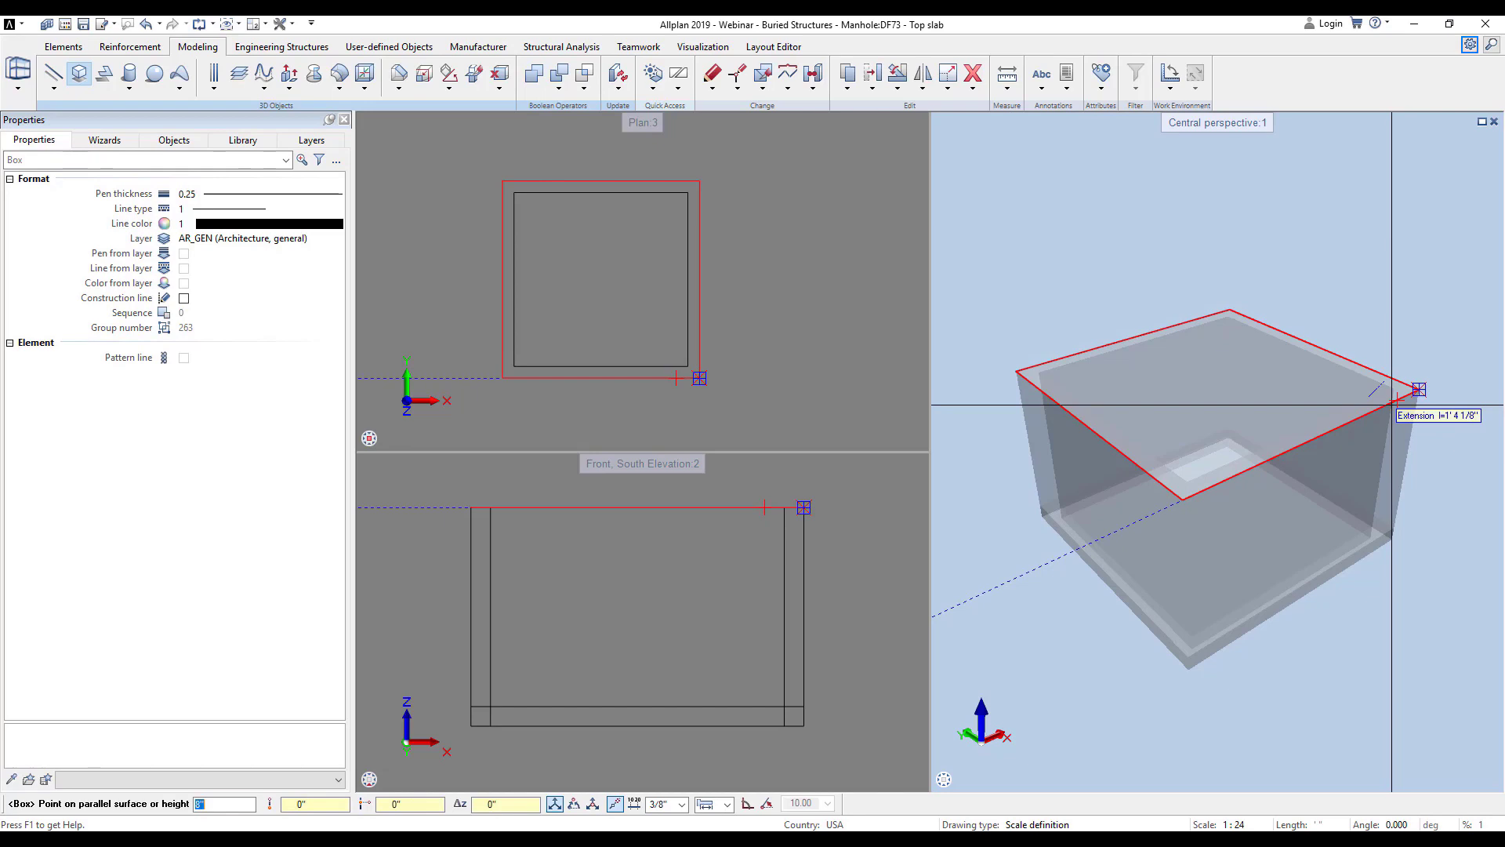
pyautogui.write('-10"')
pyautogui.press('Return')
pyautogui.press('Escape')
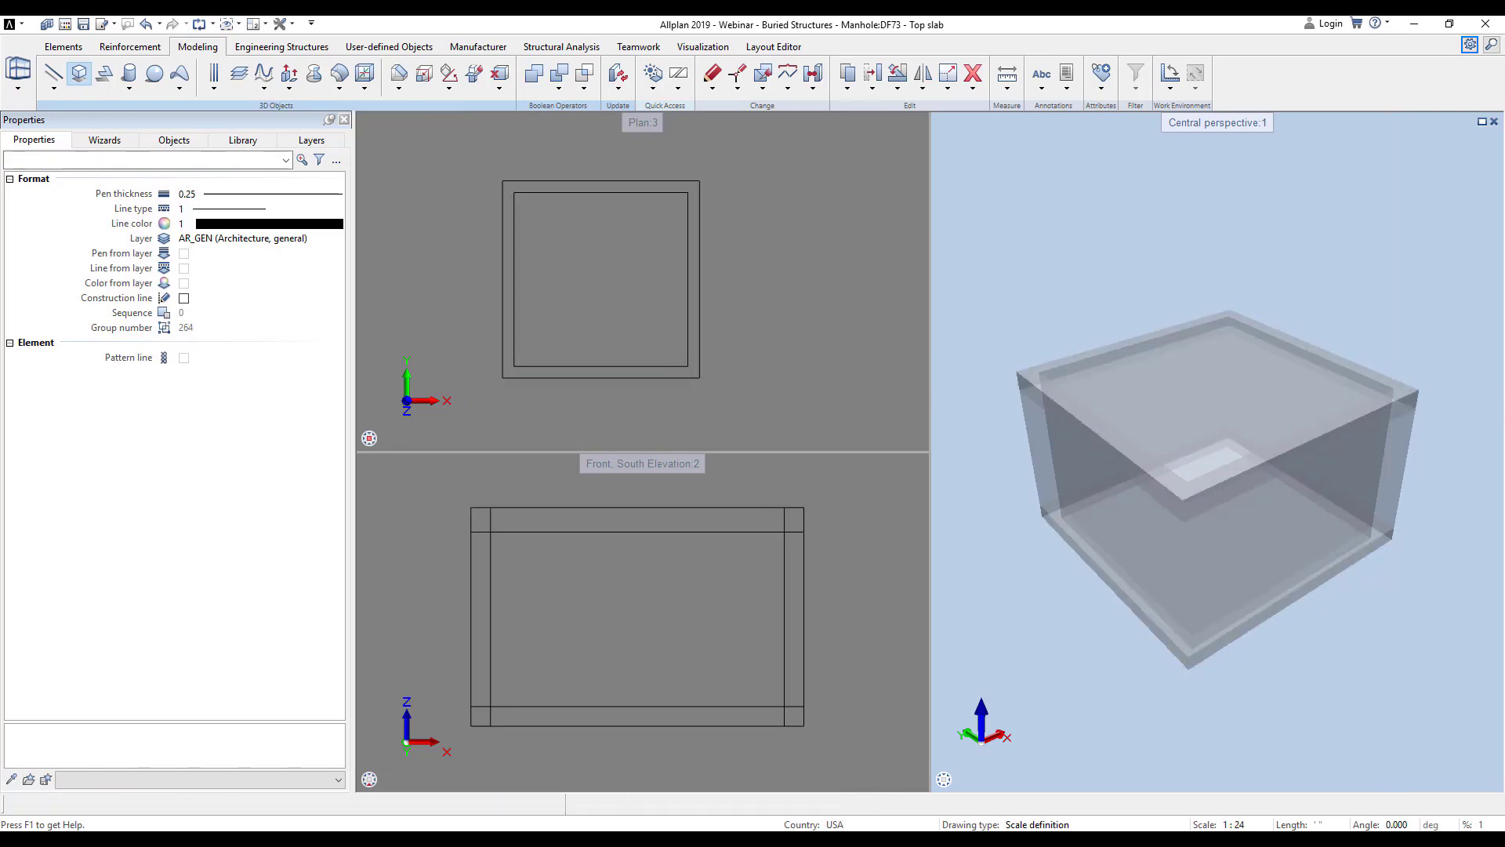
# - List all 3D objects under the Top slab drawing file and hide the top slab solid
pyautogui.click(174, 140)
pyautogui.click(13, 188)
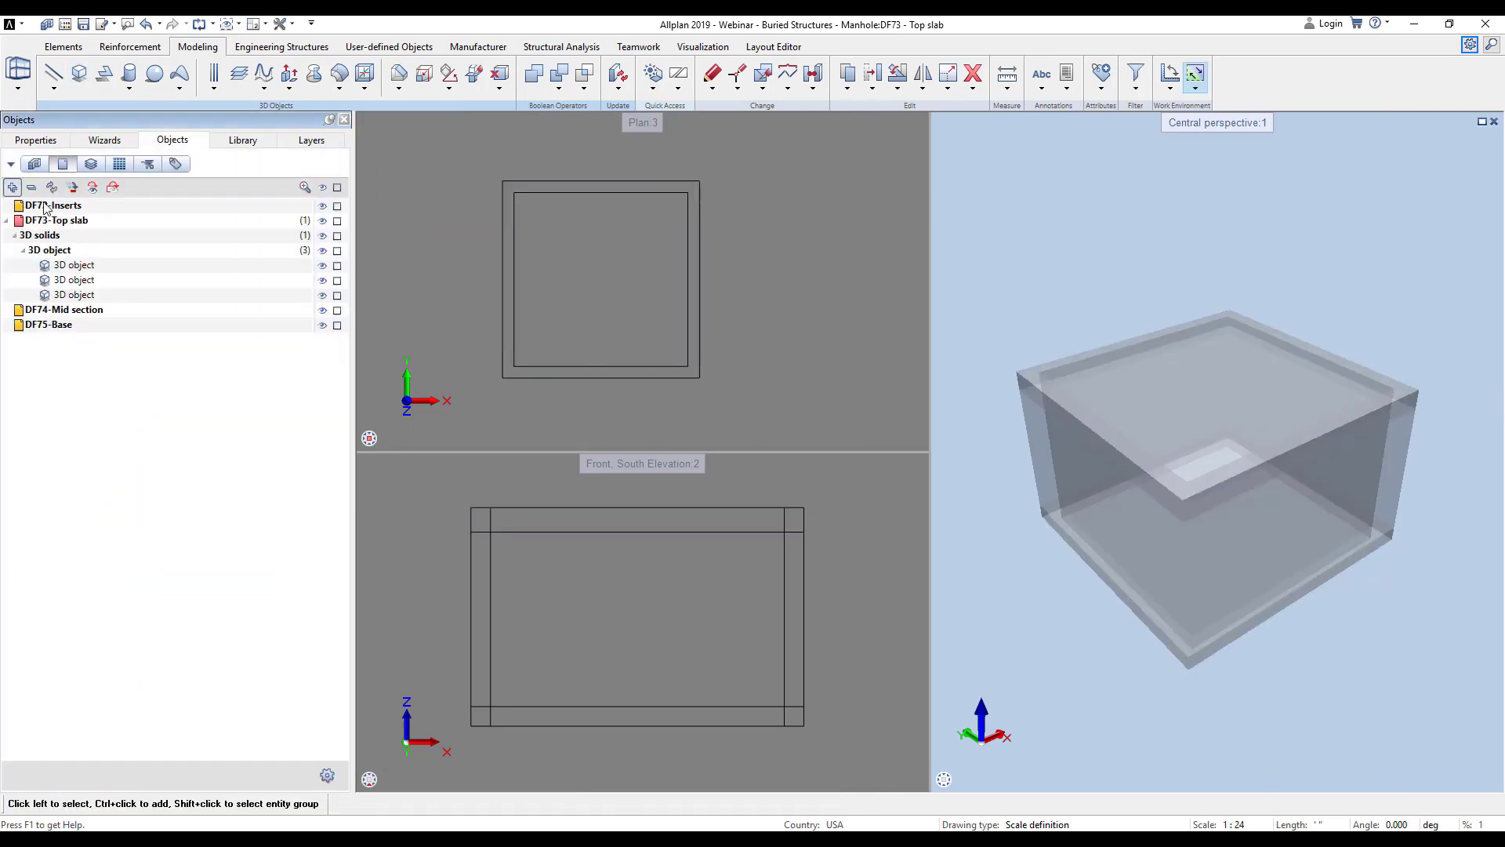
pyautogui.click(322, 295)
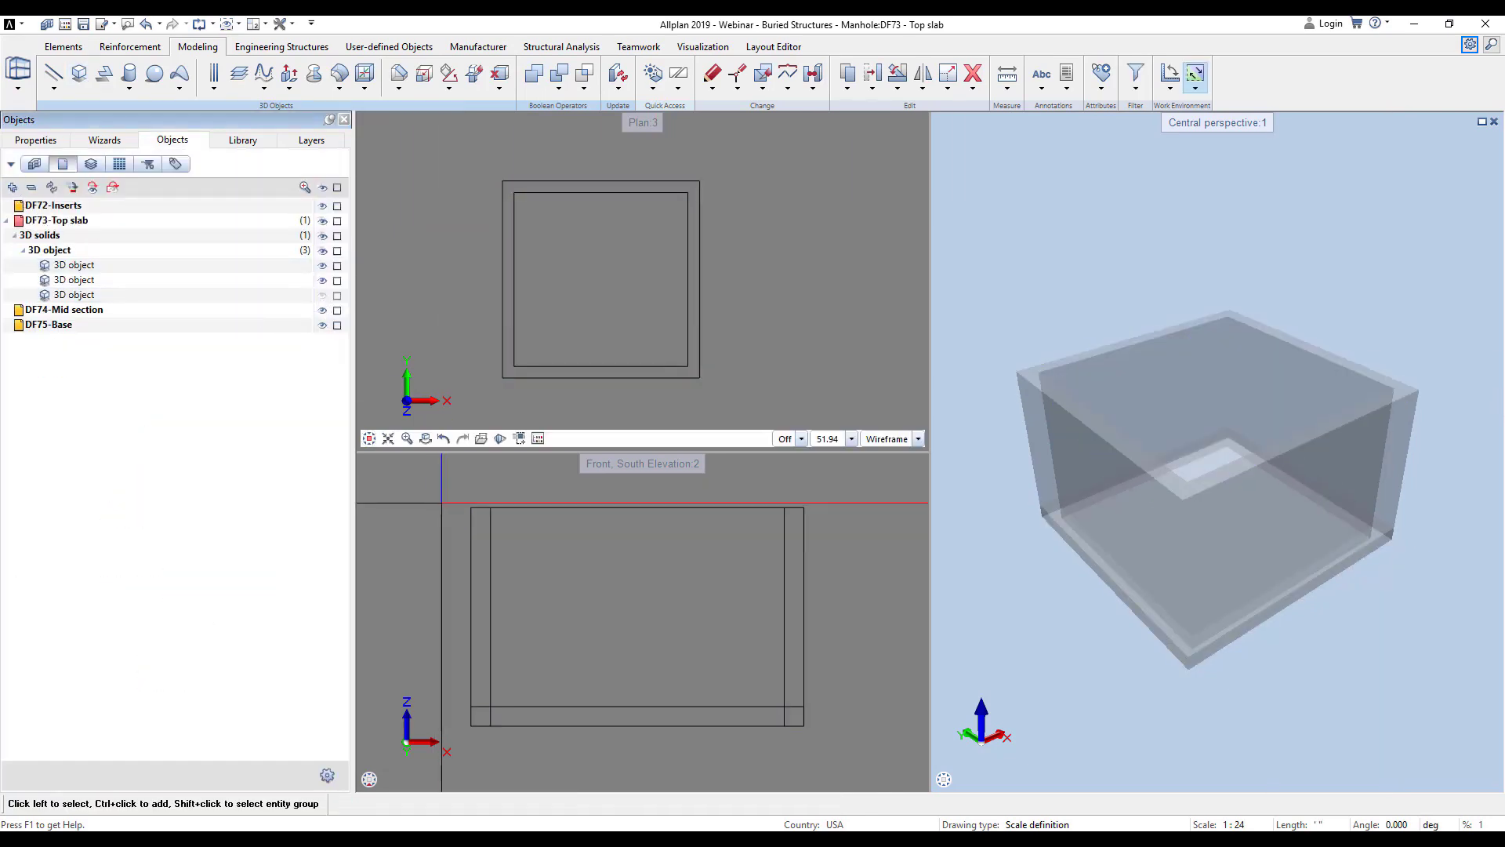
# - Stretch the wall solid's top downward along Z to just above the top slab's underside, and show the top slab again
pyautogui.click(737, 73)
pyautogui.moveTo(454, 487); pyautogui.dragTo(823, 549)
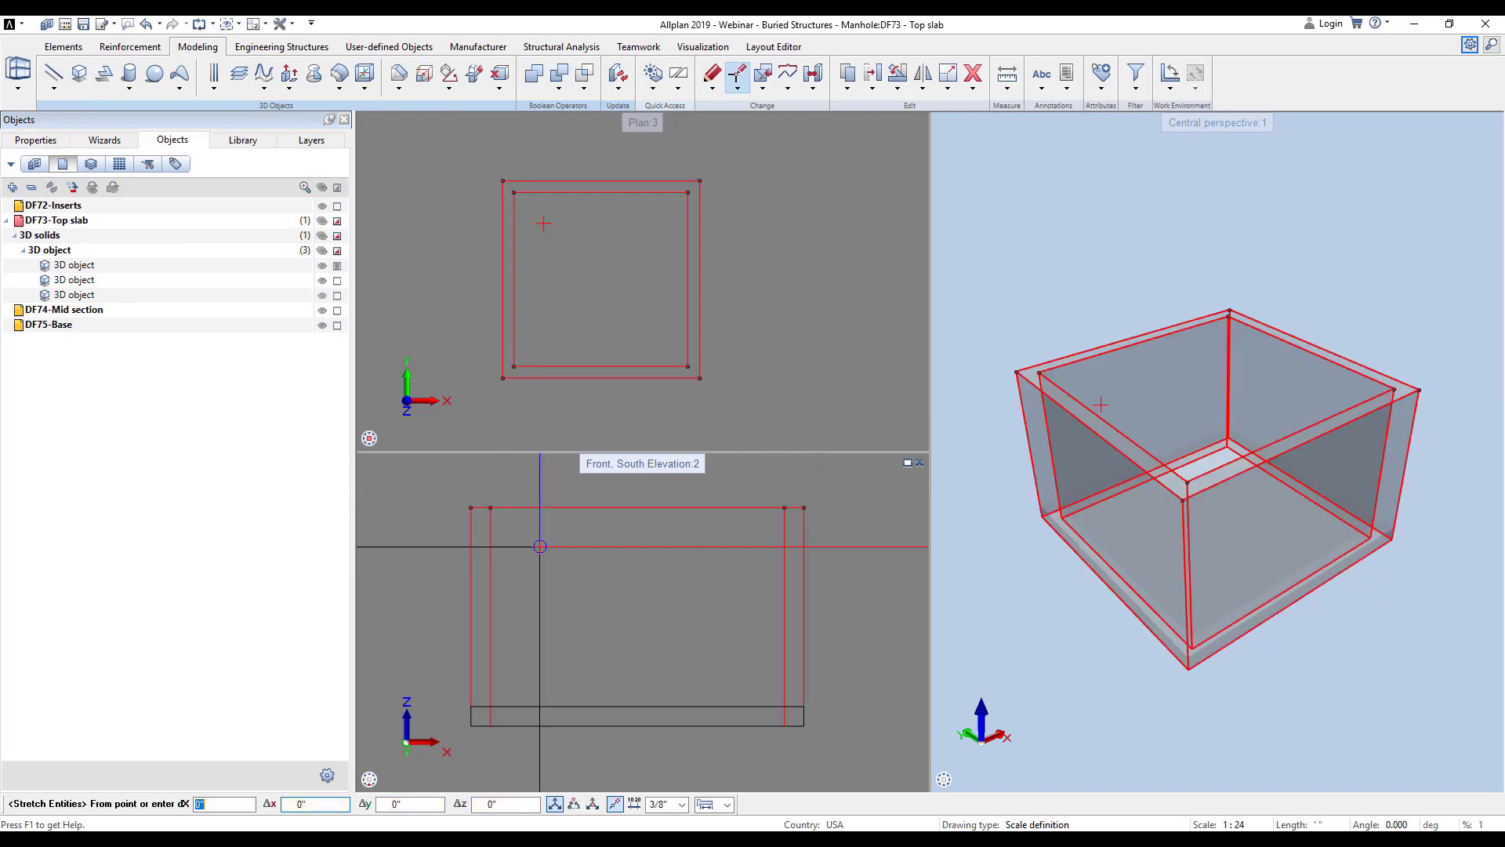
pyautogui.click(490, 507)
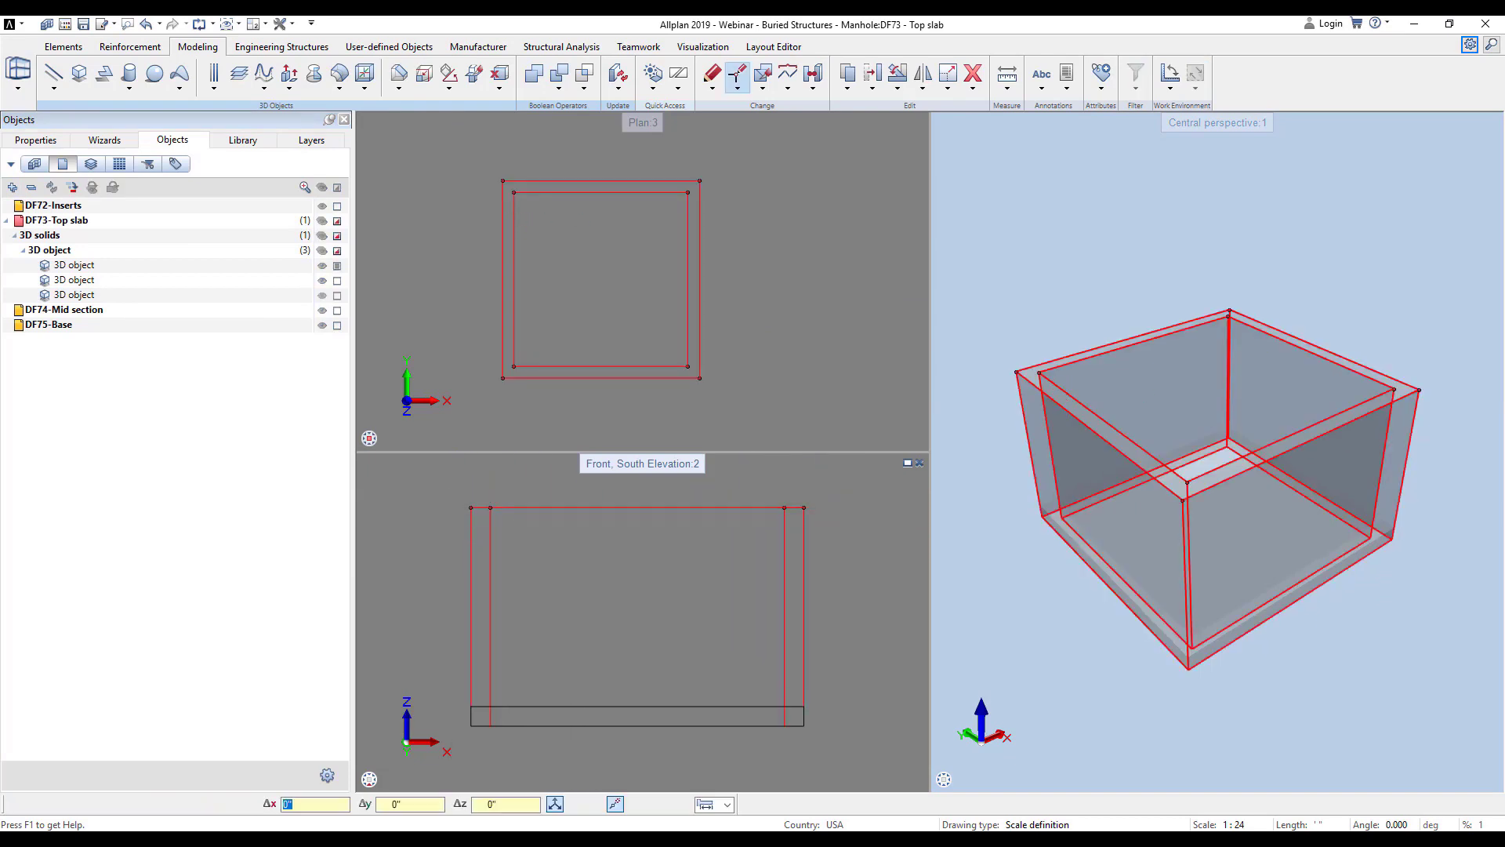
pyautogui.press('Tab')
pyautogui.press('Tab')
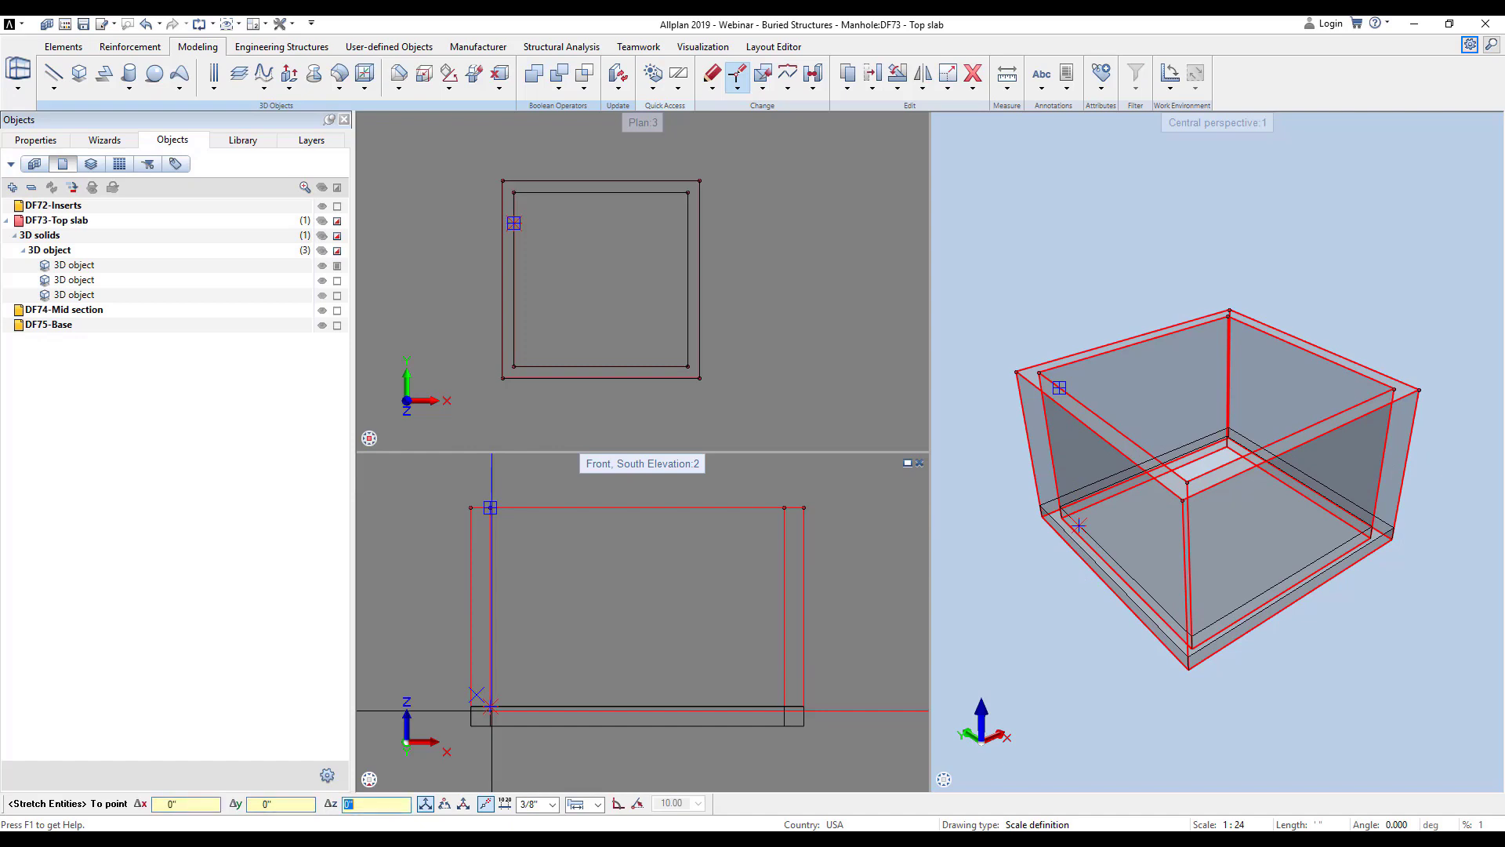
pyautogui.write('-7')
pyautogui.press('Return')
pyautogui.press('Escape')
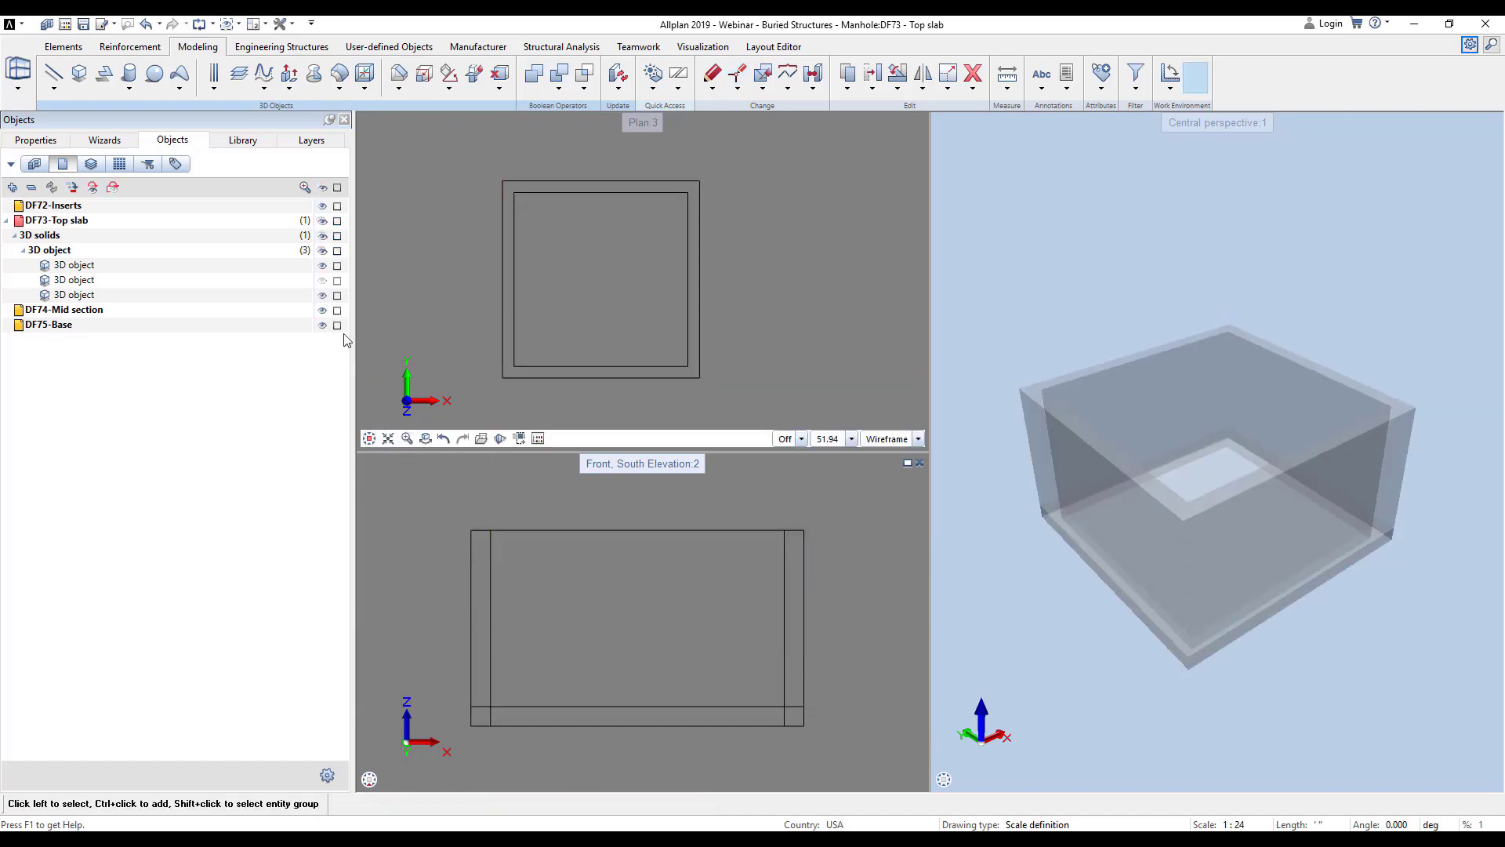
pyautogui.click(322, 280)
# - Subtract the wall solid from the top slab while retaining the walls, and check the resulting slab profile
pyautogui.scroll(6, 439, 497)
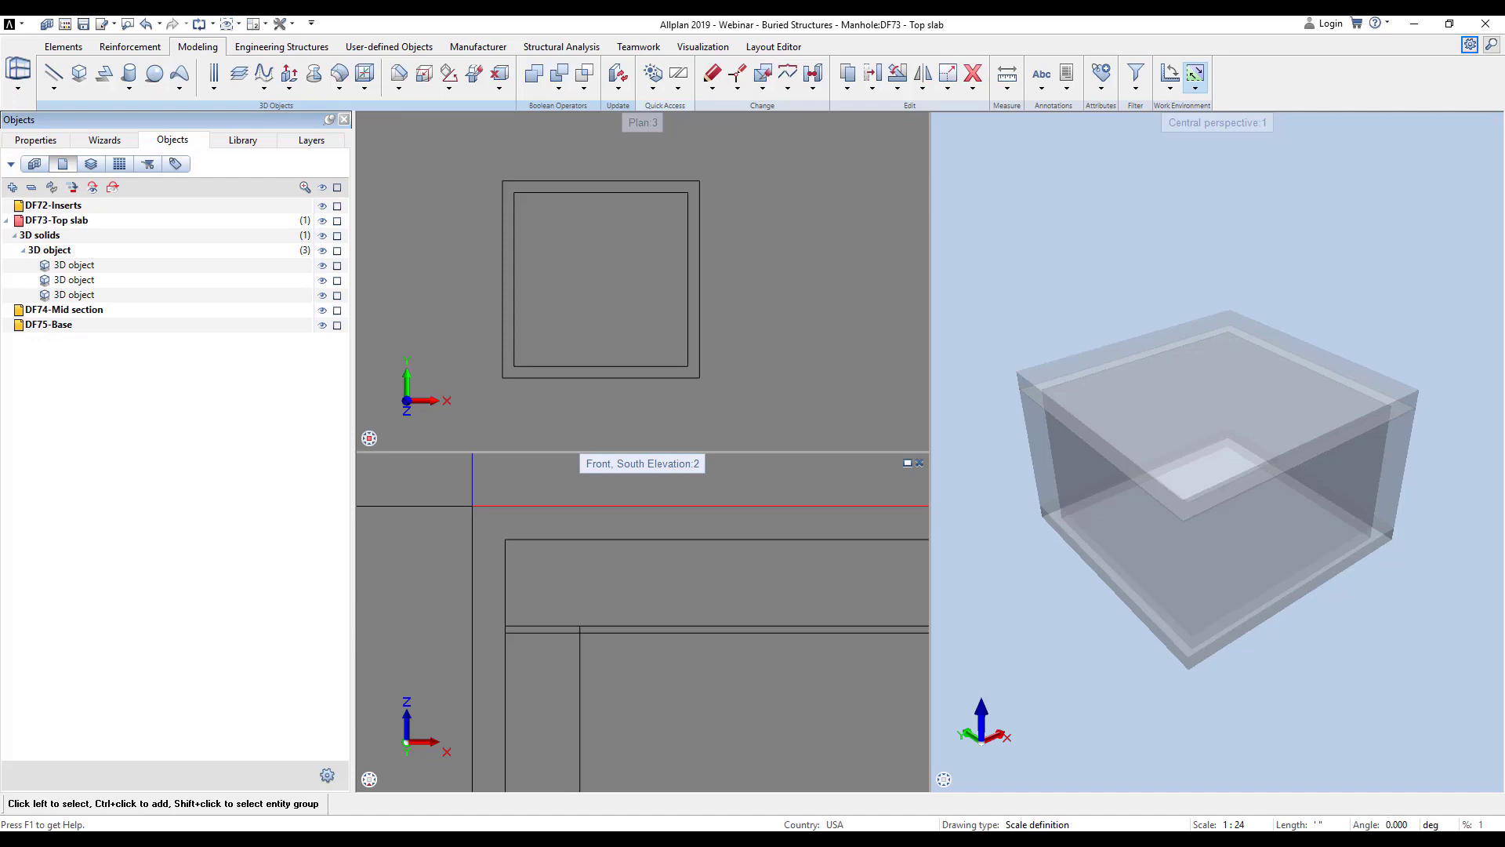
pyautogui.click(506, 539)
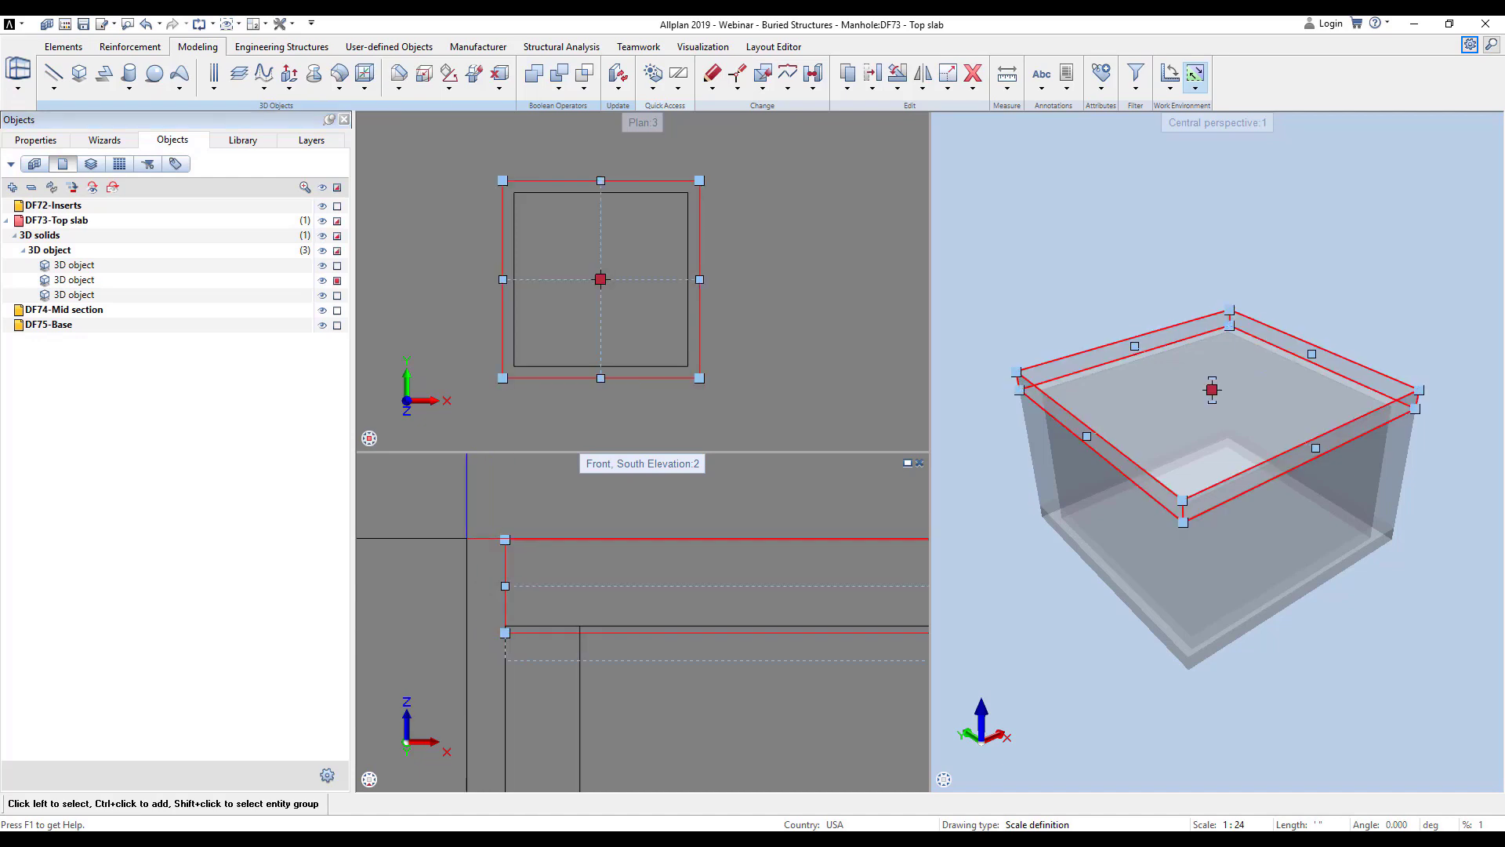
pyautogui.click(559, 74)
pyautogui.click(518, 674)
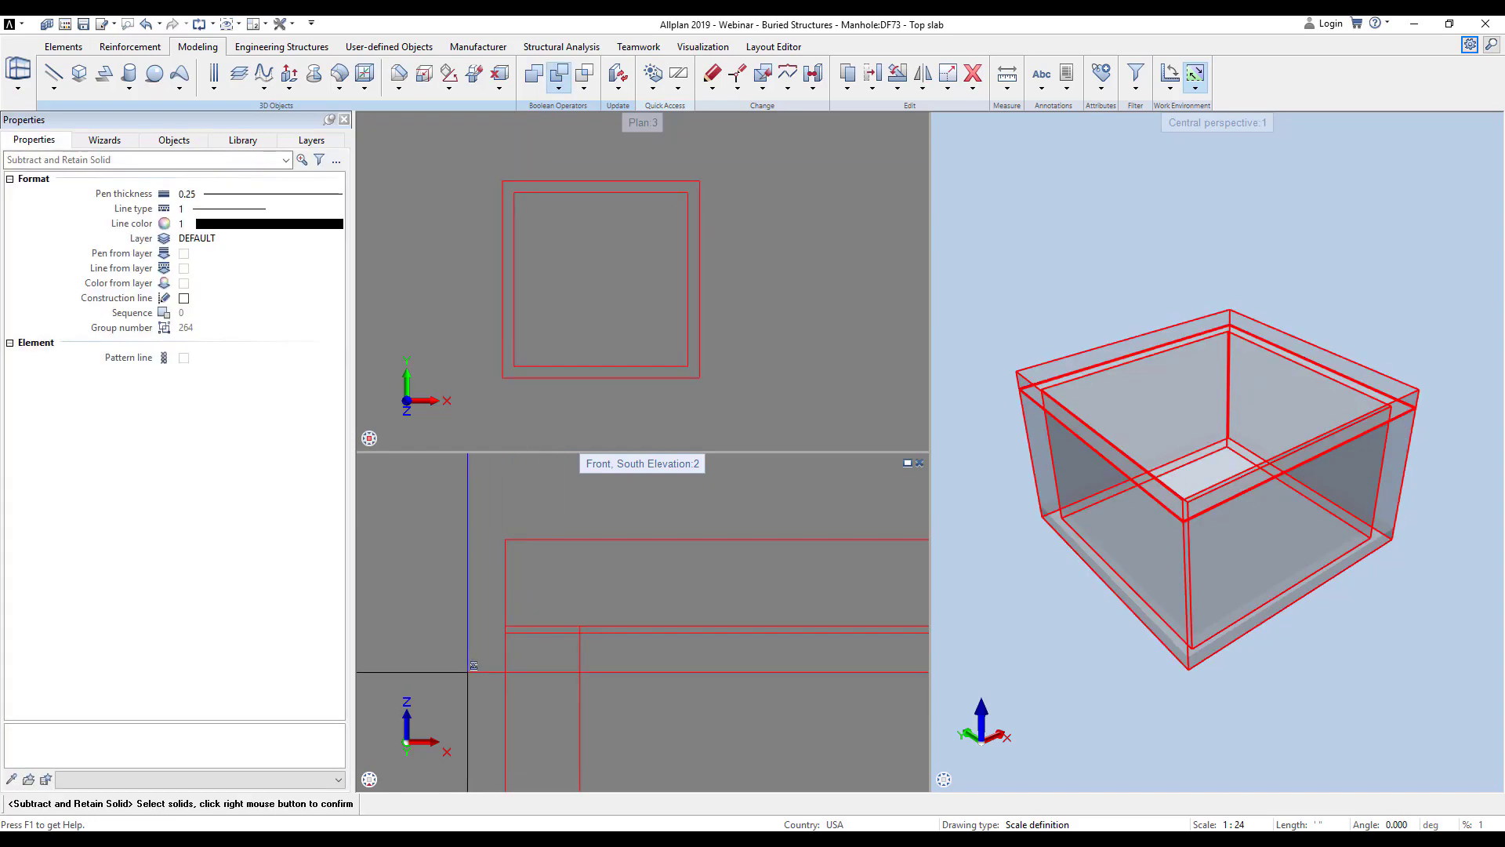
pyautogui.rightClick(517, 674)
pyautogui.click(510, 549)
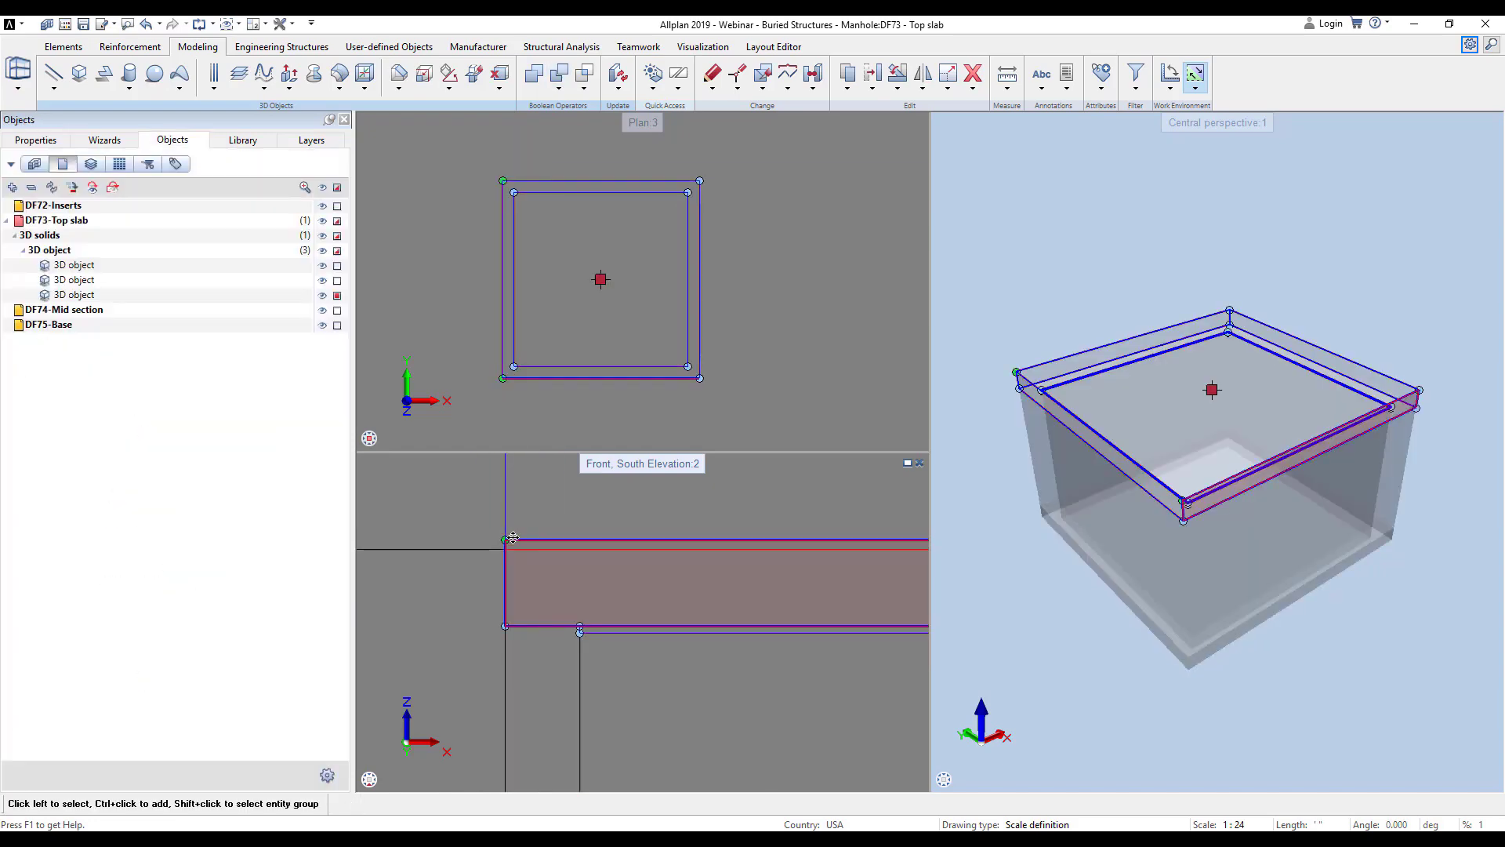
pyautogui.scroll(-4, 493, 511)
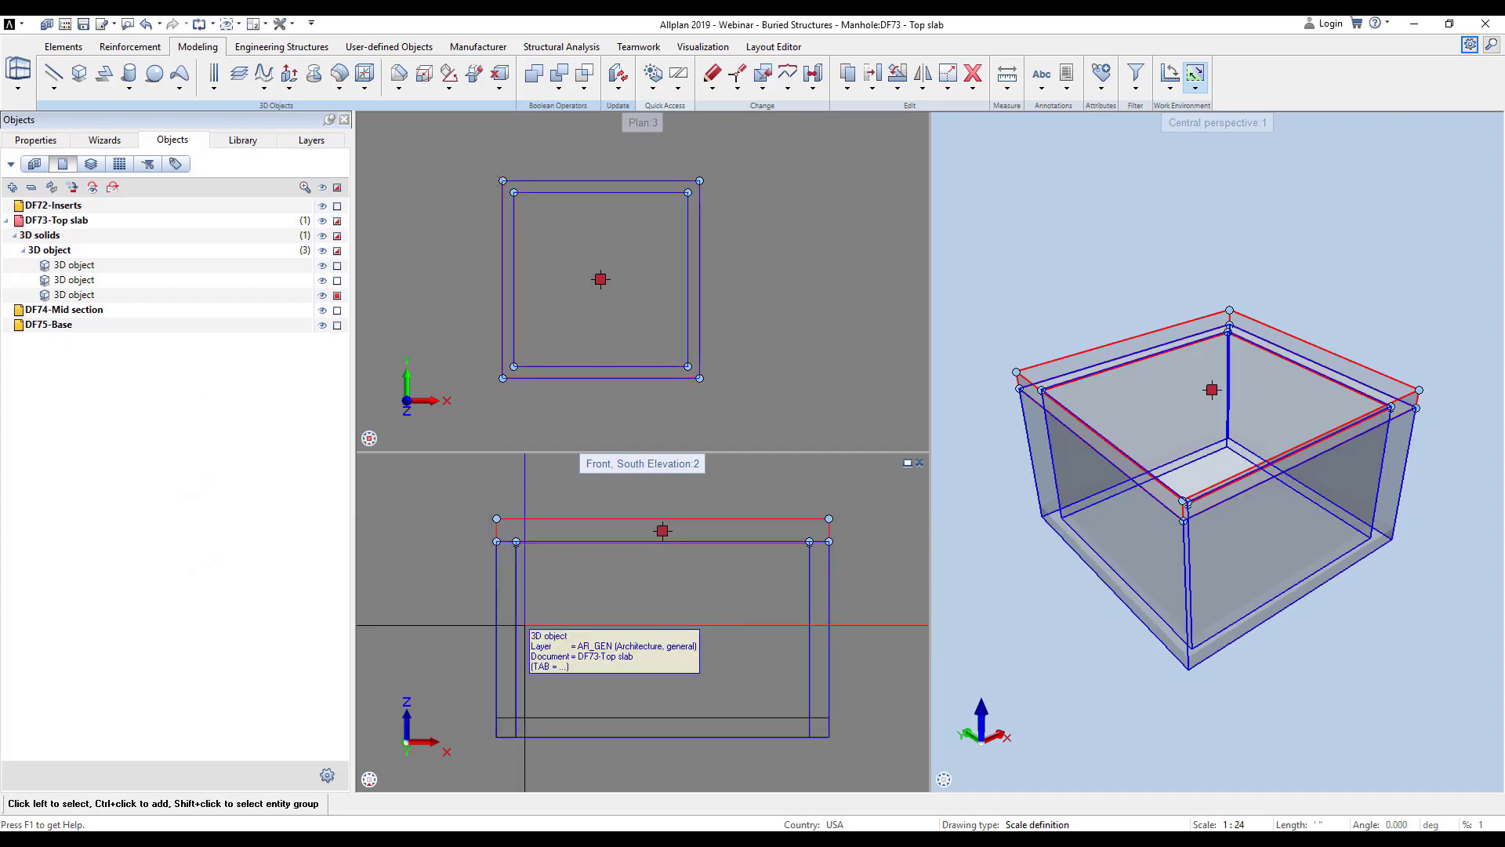
pyautogui.press('Escape')
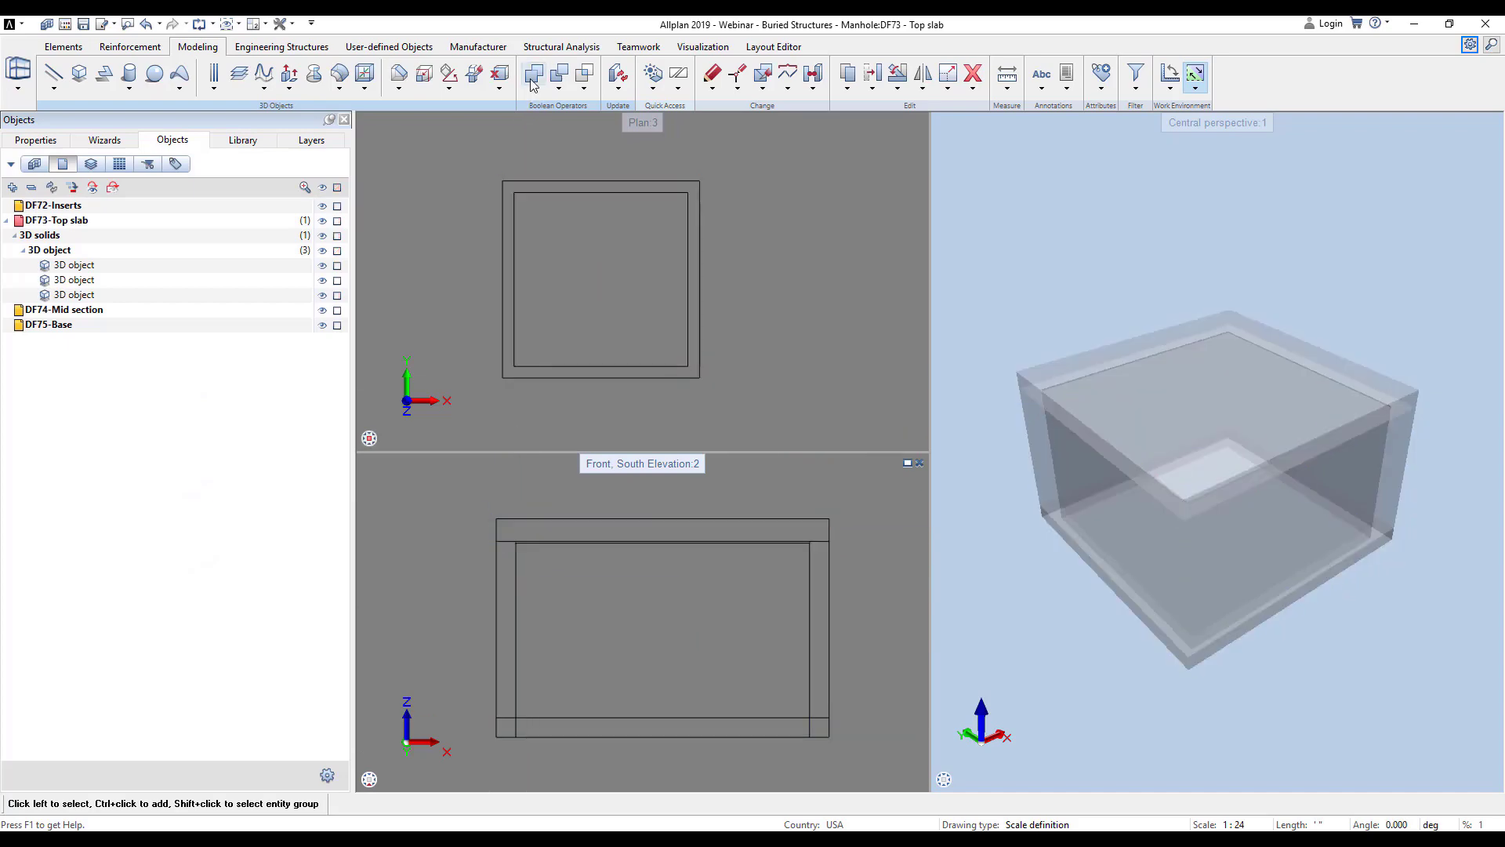
# - Unite the wall solid and the base slab into one solid
pyautogui.click(533, 75)
pyautogui.click(533, 576)
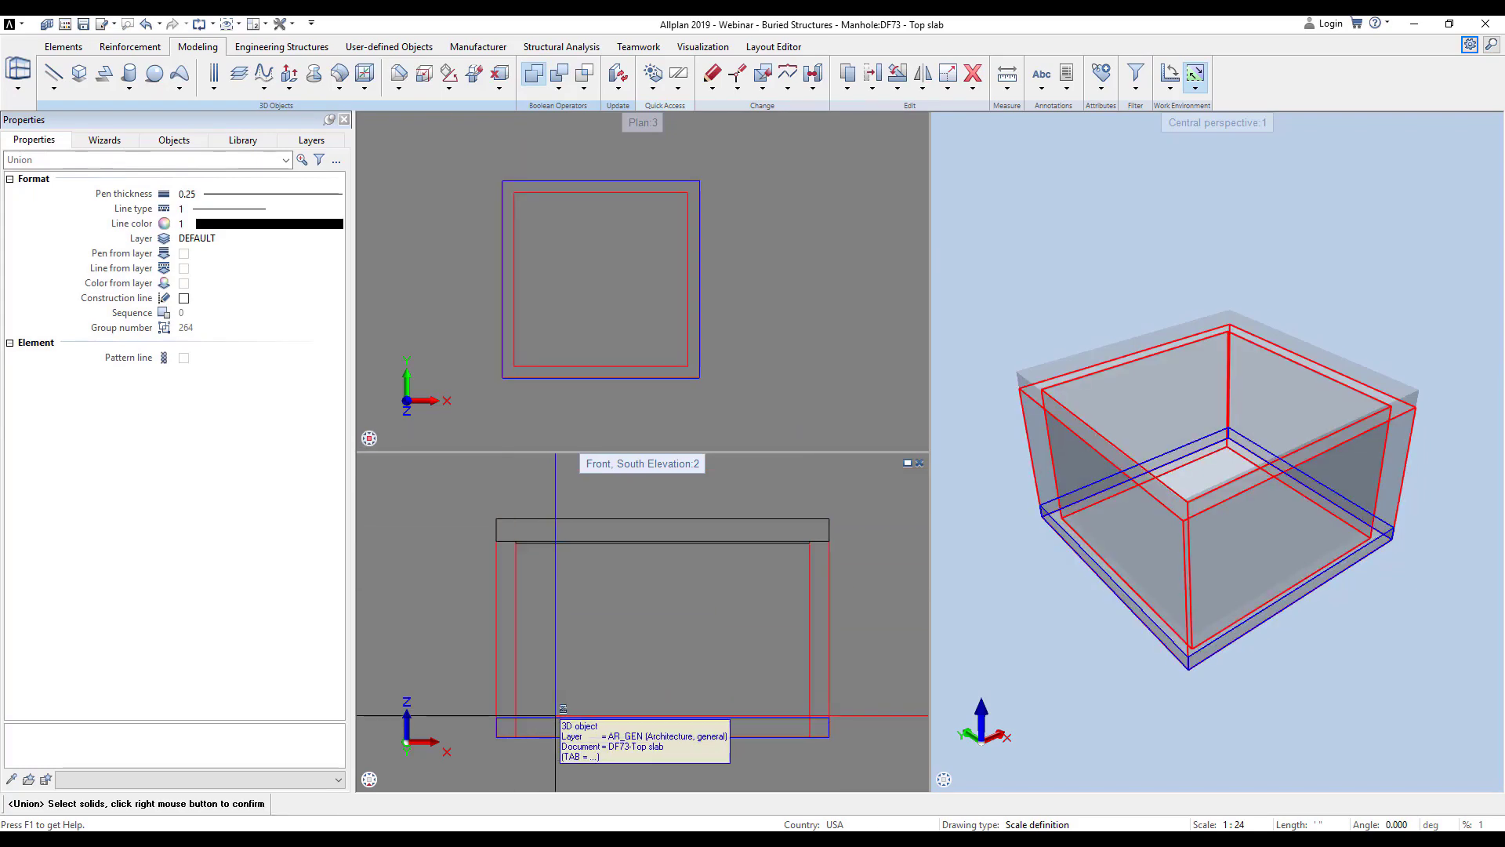
pyautogui.click(563, 708)
pyautogui.rightClick(579, 689)
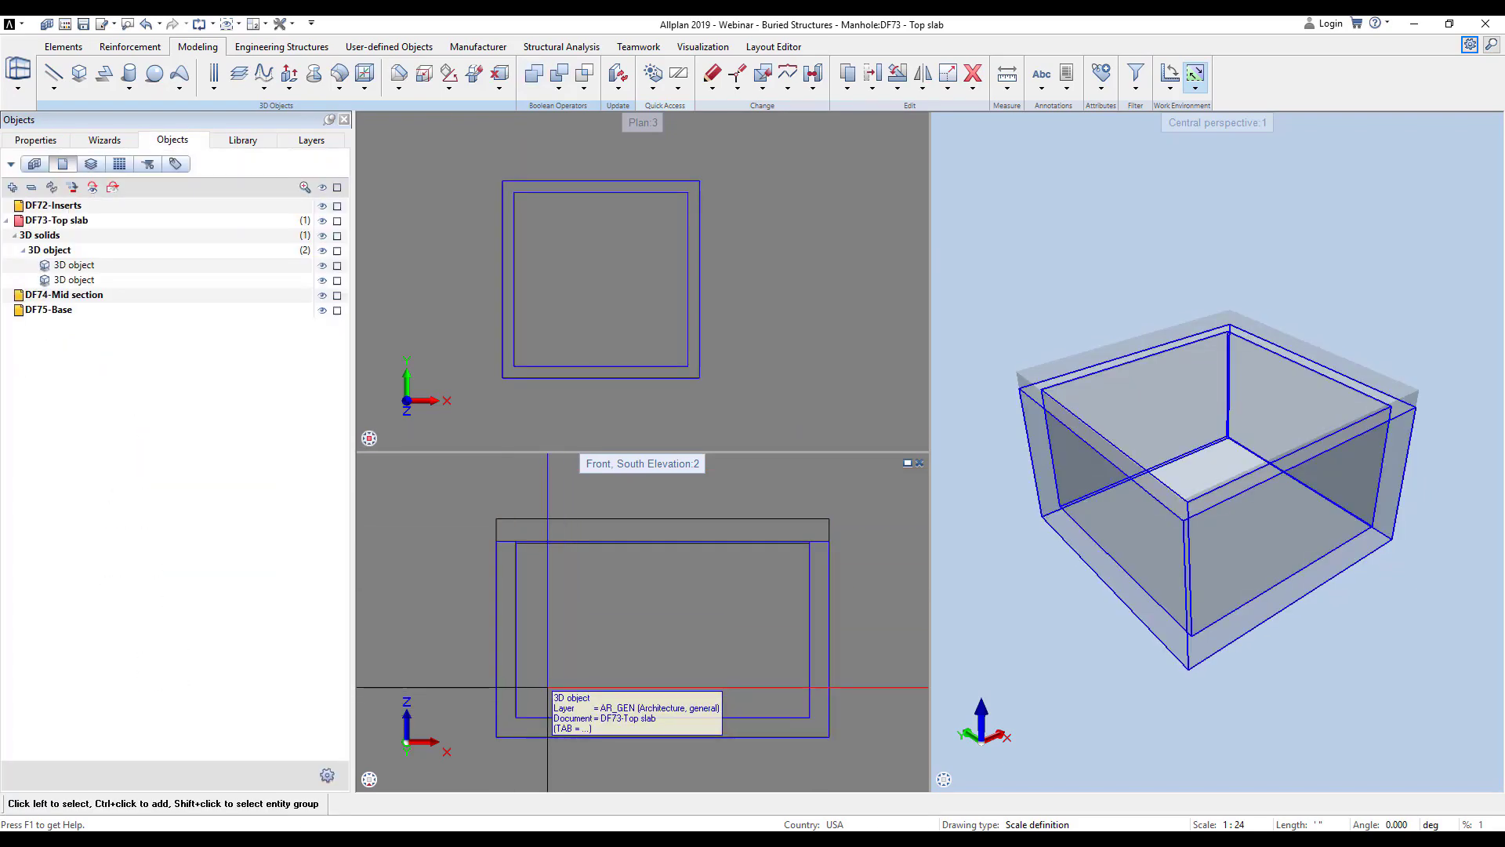
# - Insert the Joint 3-2-1 s profile from the library into the west wall, midway along its length and height
pyautogui.click(242, 141)
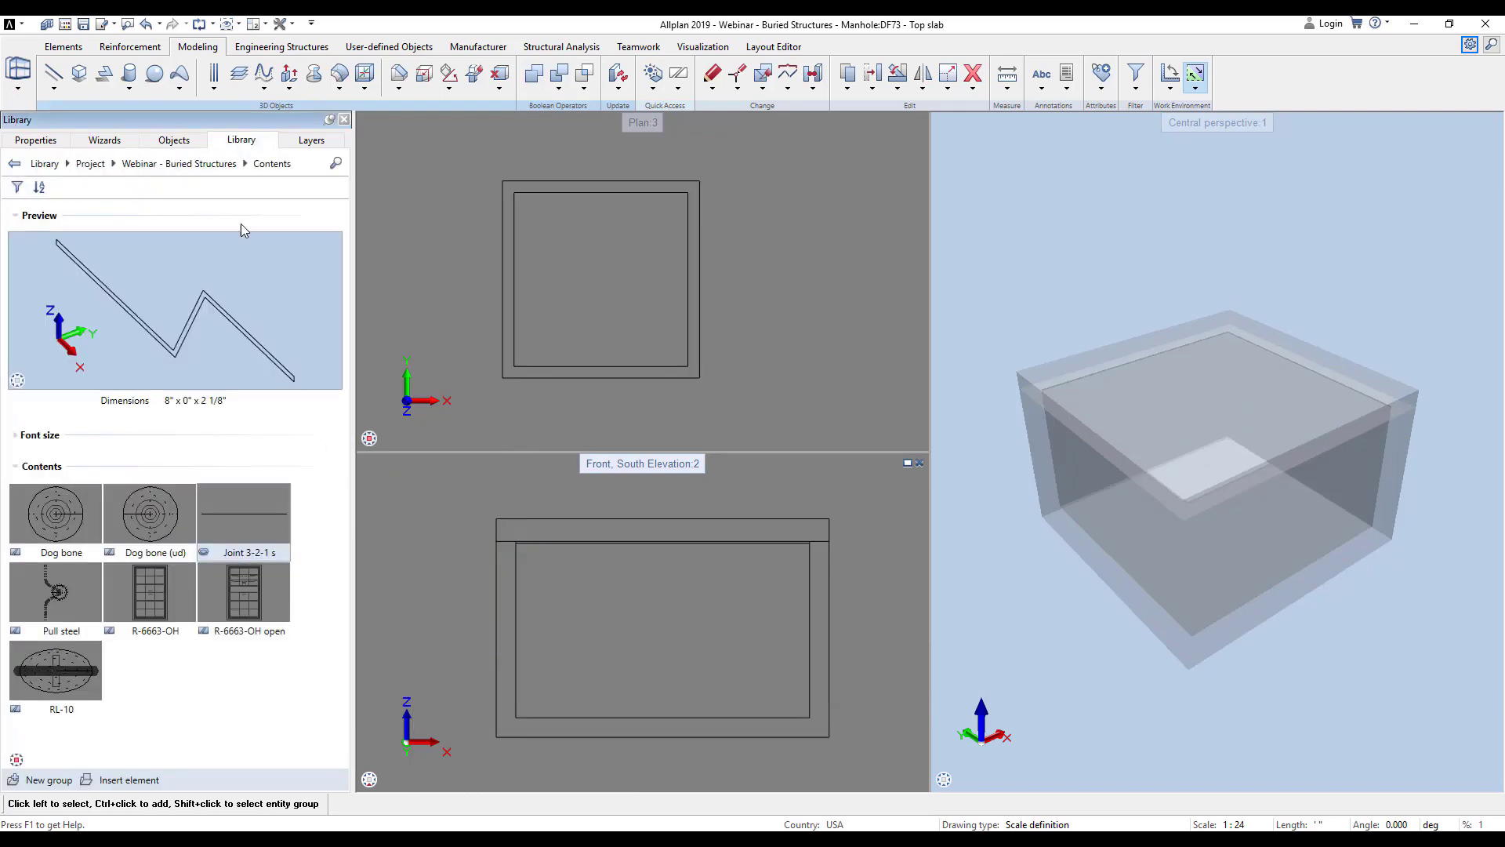
pyautogui.doubleClick(255, 524)
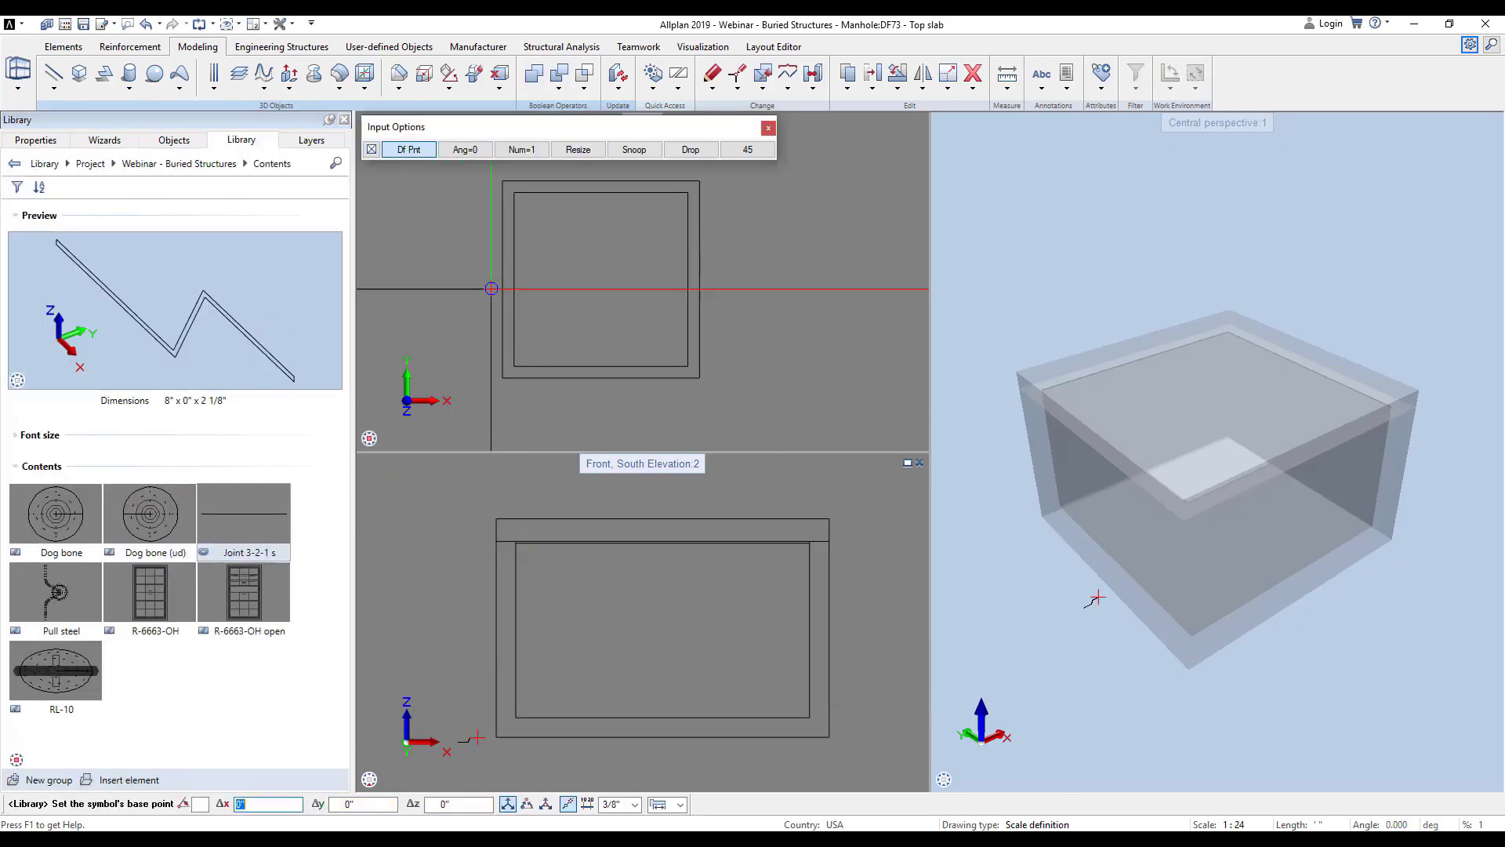
pyautogui.rightClick(513, 279)
pyautogui.rightClick(514, 283)
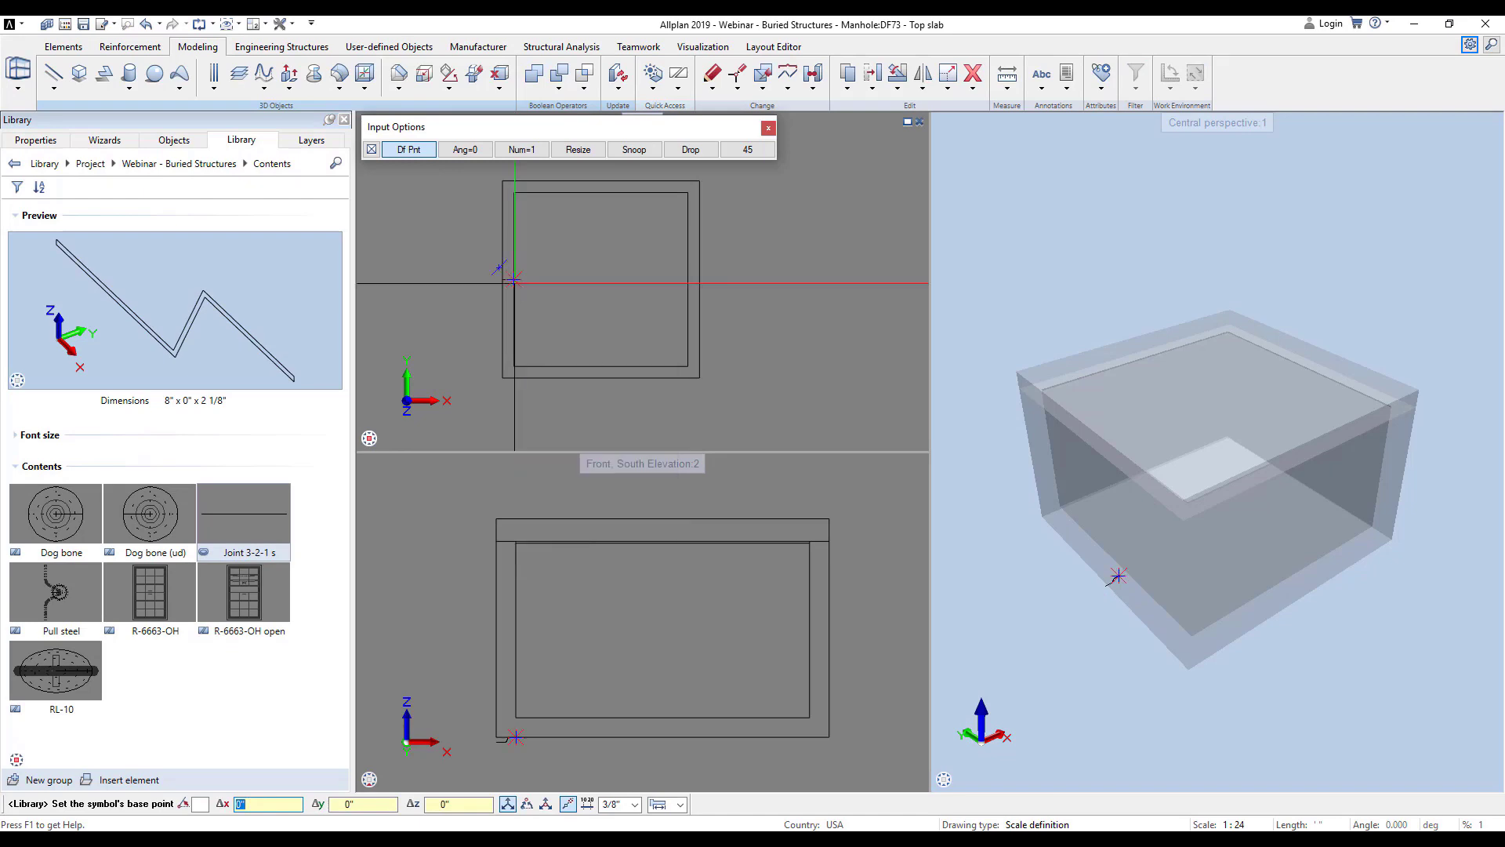
pyautogui.click(533, 359)
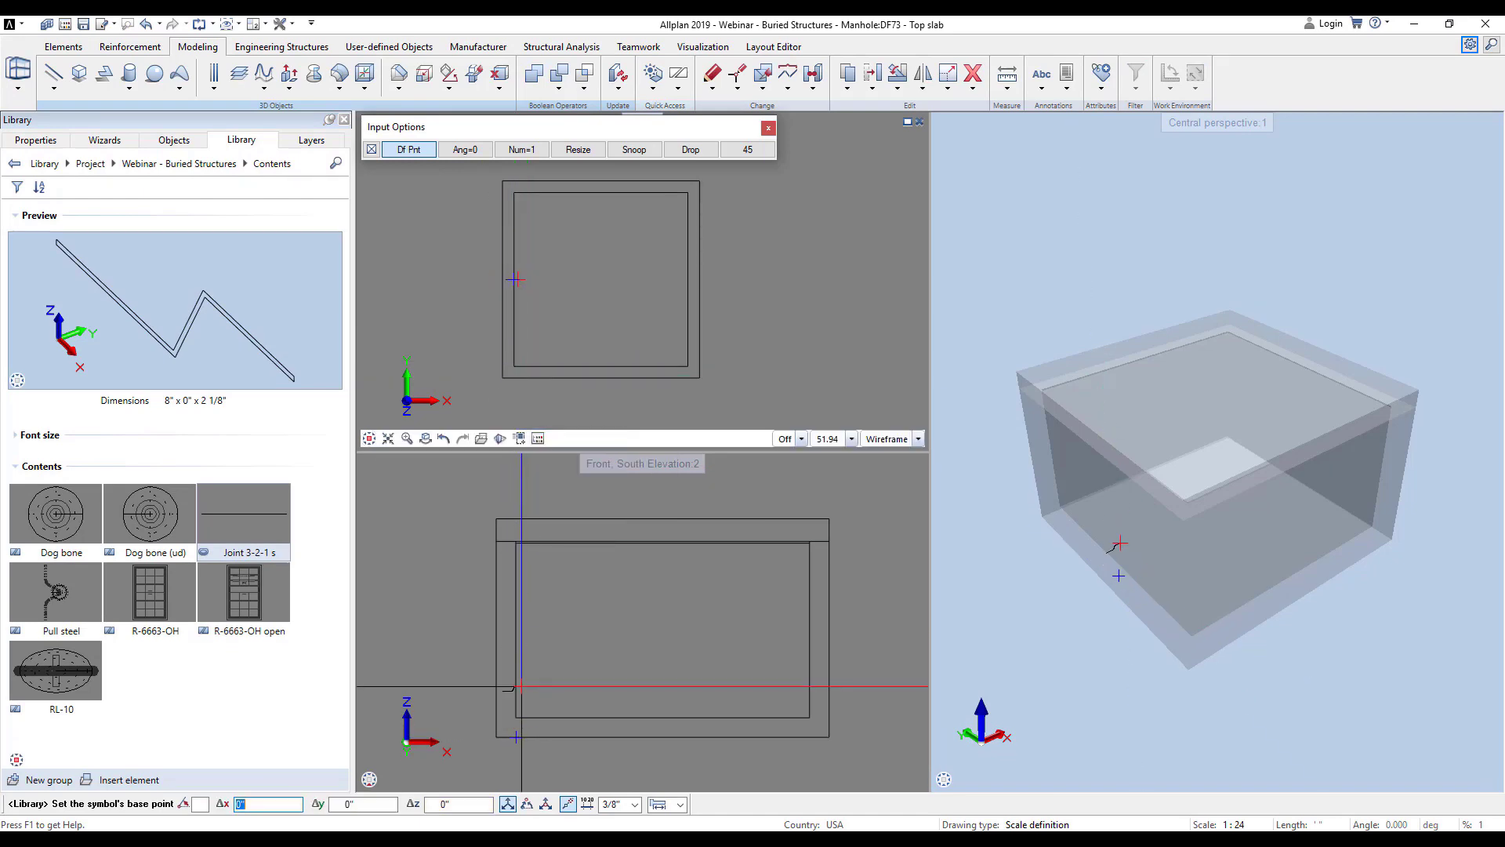
pyautogui.press('Return')
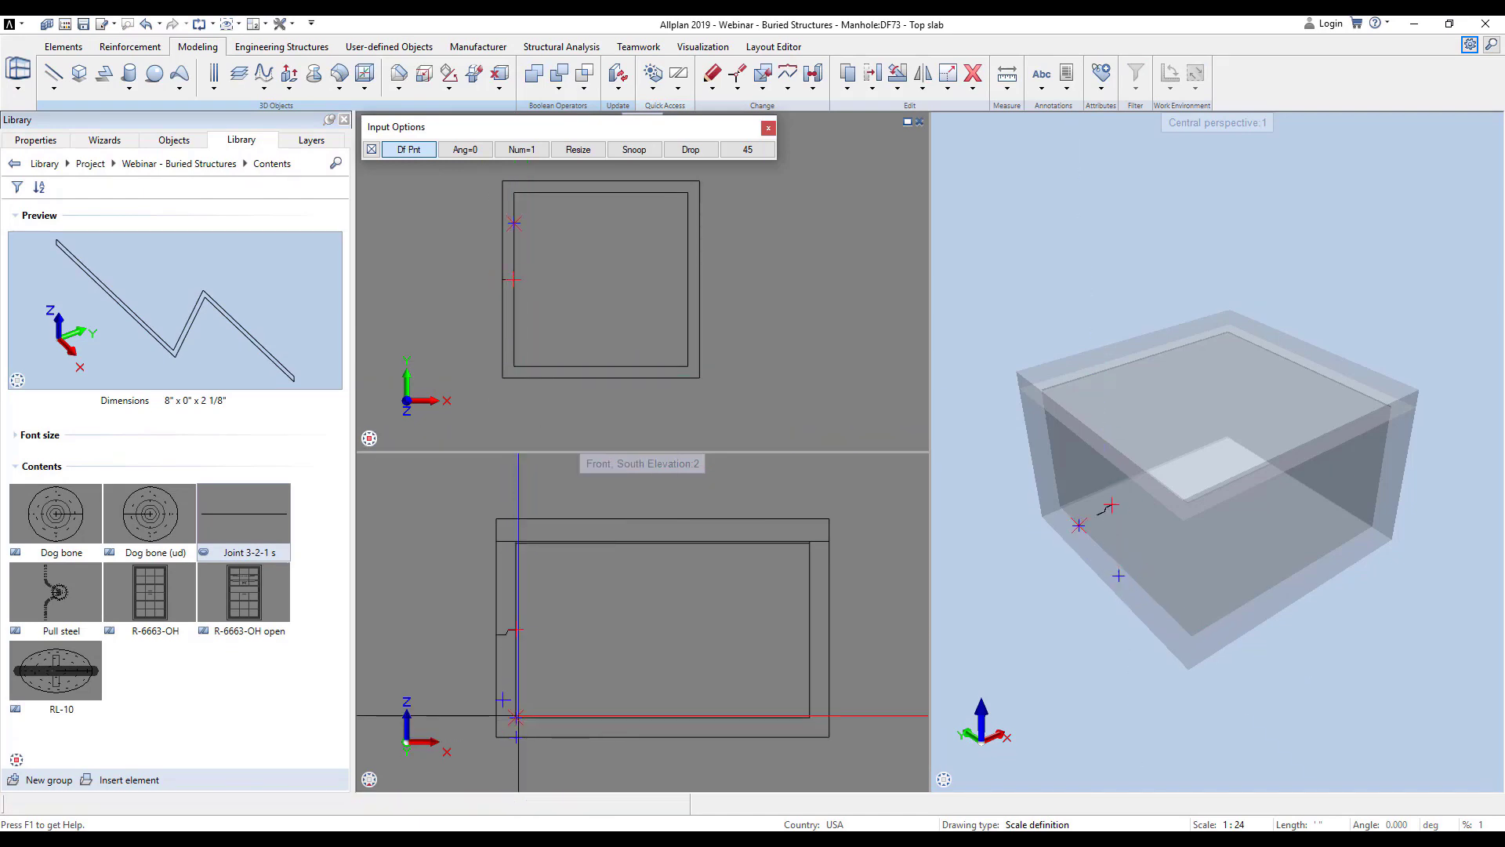
# - Draw a small diagonal-based rectangle 0.75" wide on the west wall's outer face, starting 3" up in Z from the base's bottom edge
pyautogui.click(53, 75)
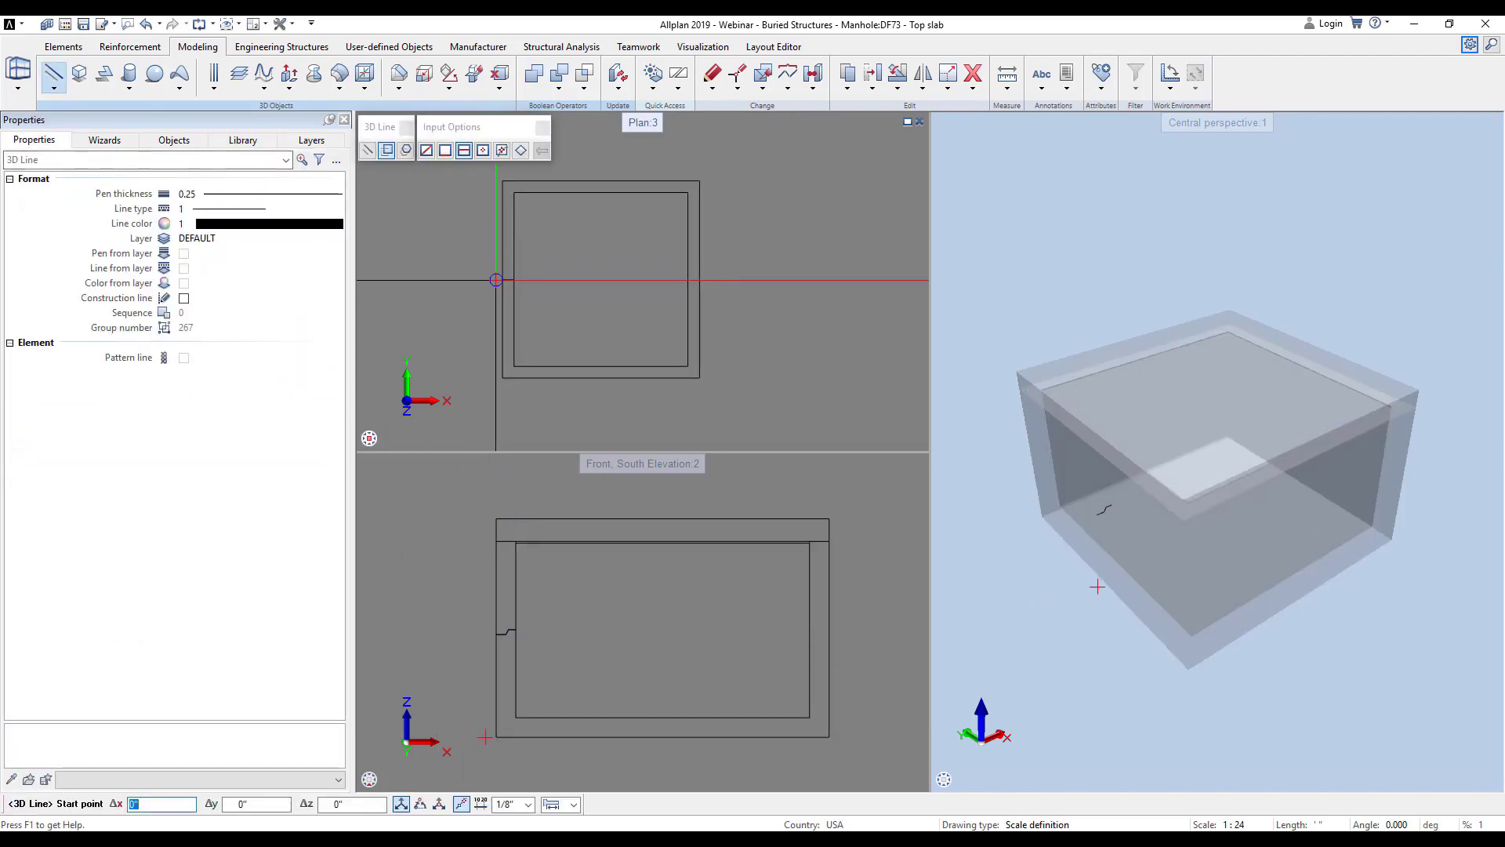
pyautogui.rightClick(495, 282)
pyautogui.click(543, 347)
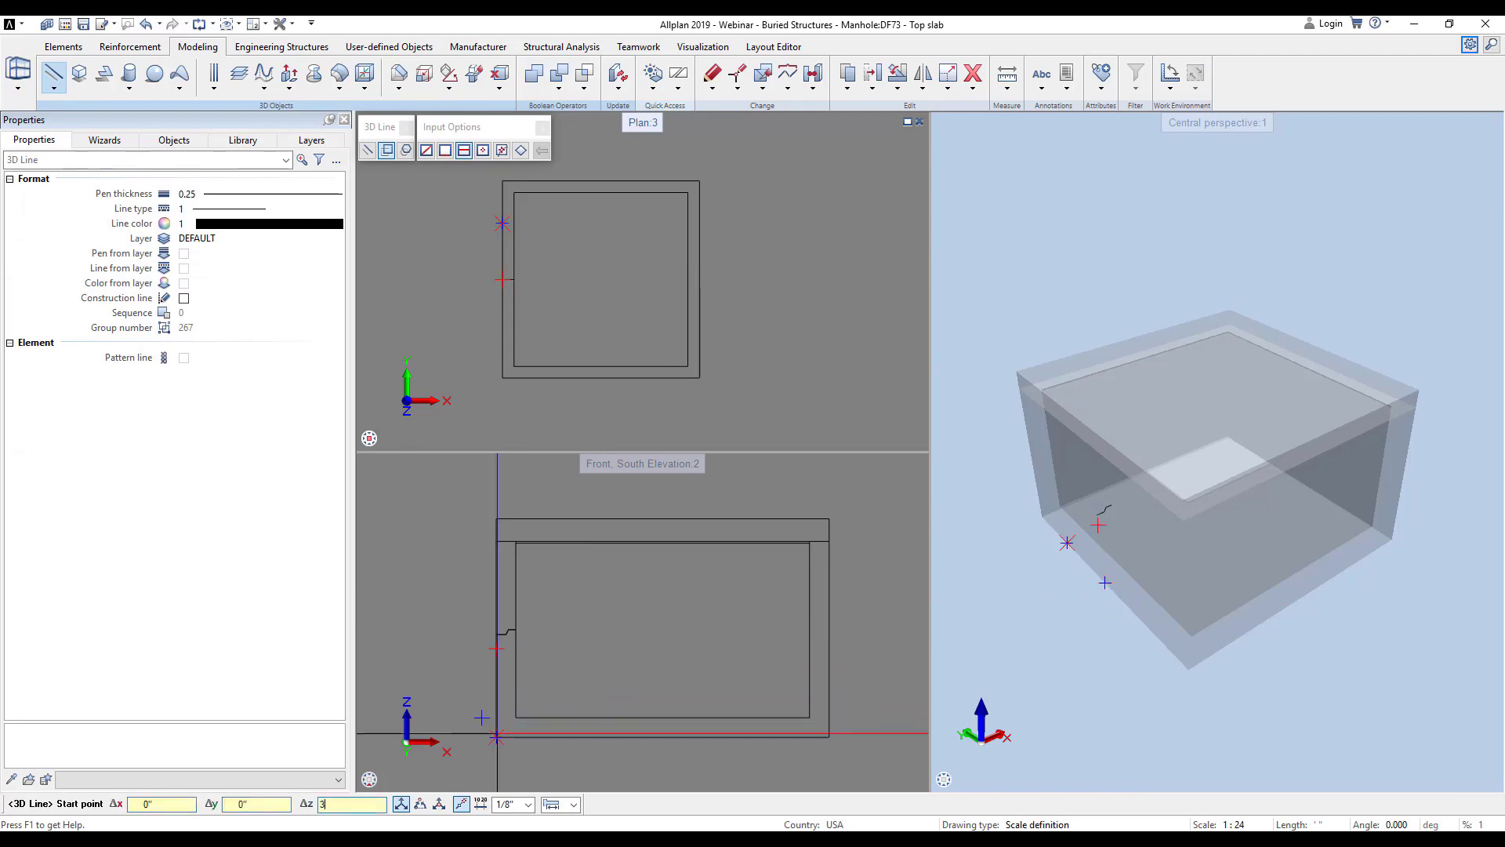
pyautogui.press('Return')
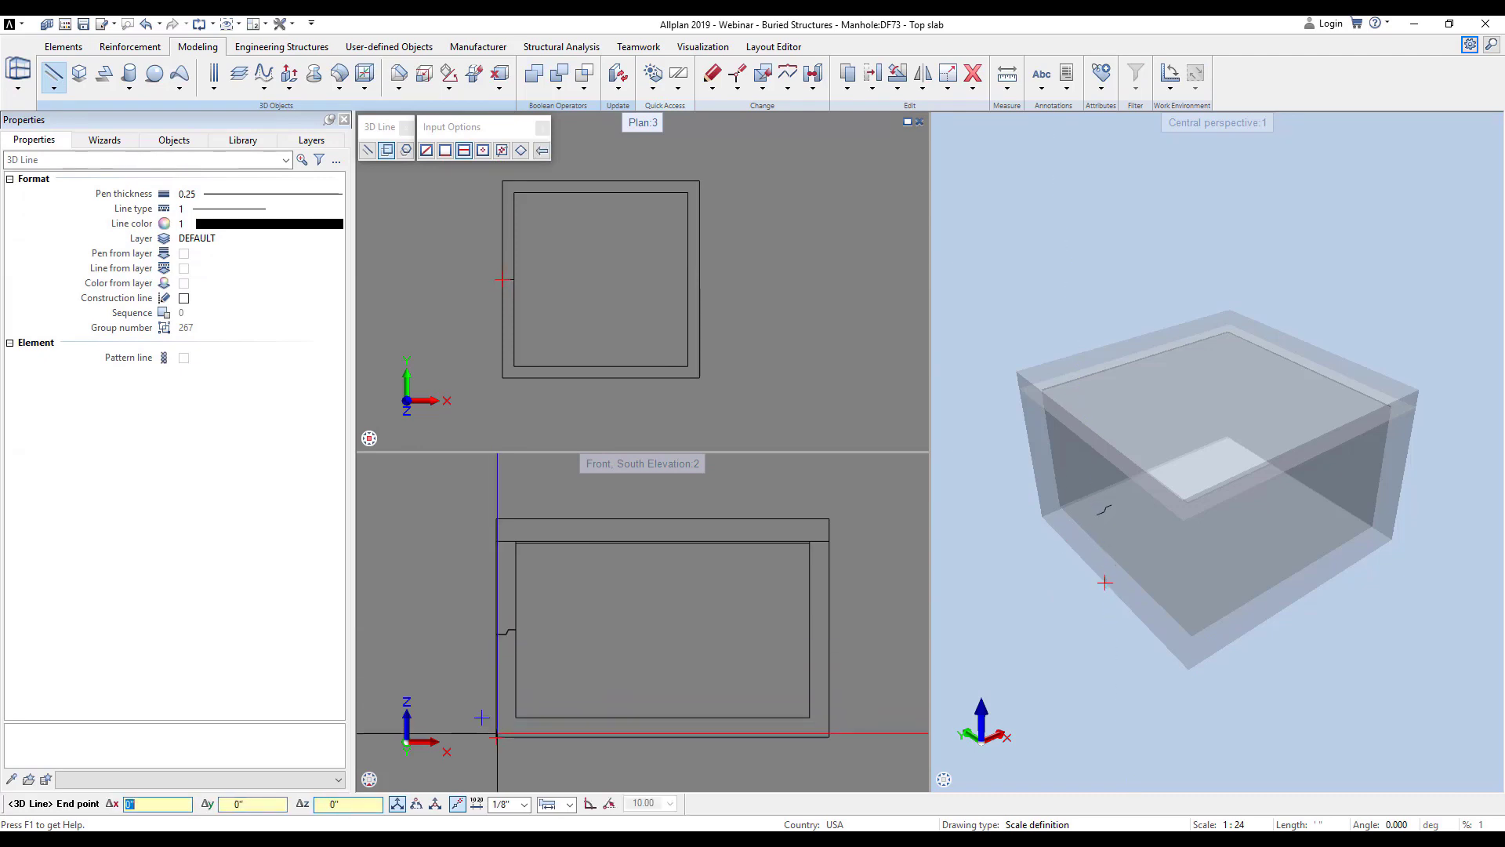
pyautogui.click(426, 150)
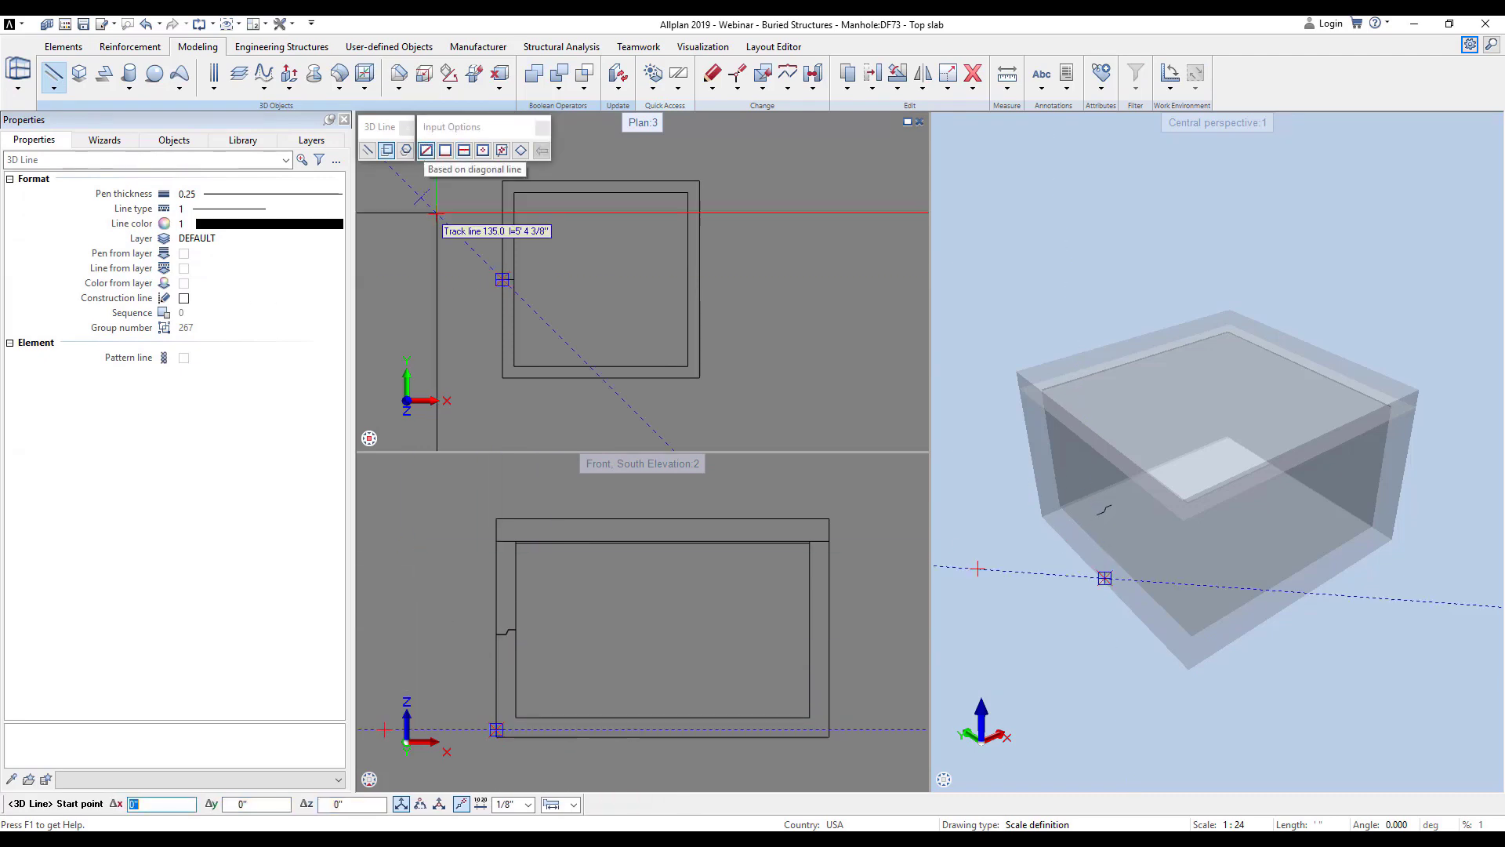
pyautogui.click(497, 729)
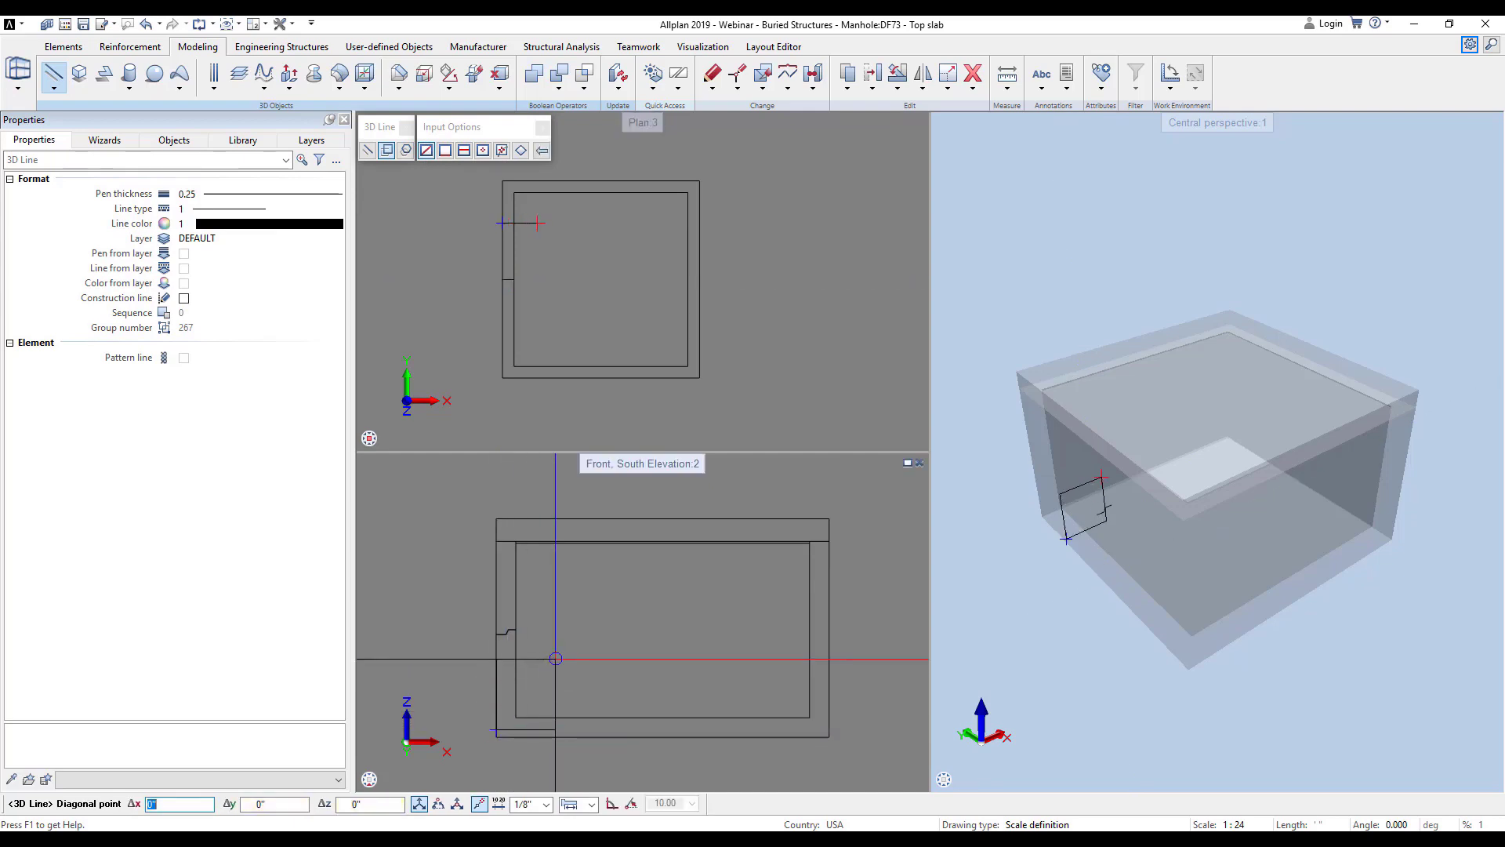
pyautogui.write('.75')
pyautogui.press('Return')
pyautogui.press('Escape')
pyautogui.scroll(3, 505, 705)
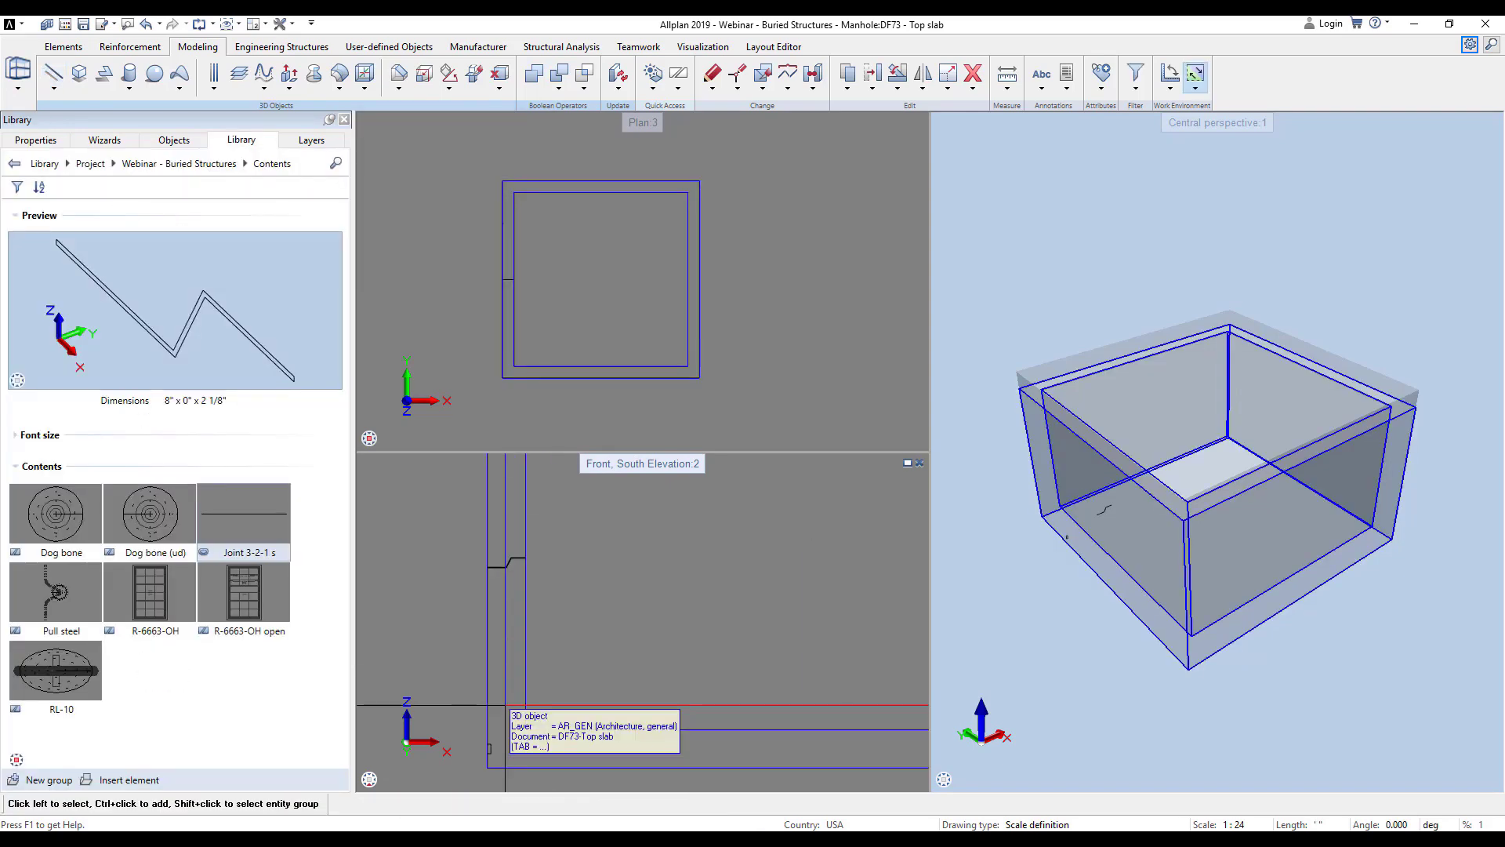
# - Draw a rectangular 3D path around the manhole's outer perimeter, with Z fixed at the joint profile's outer end
pyautogui.click(51, 76)
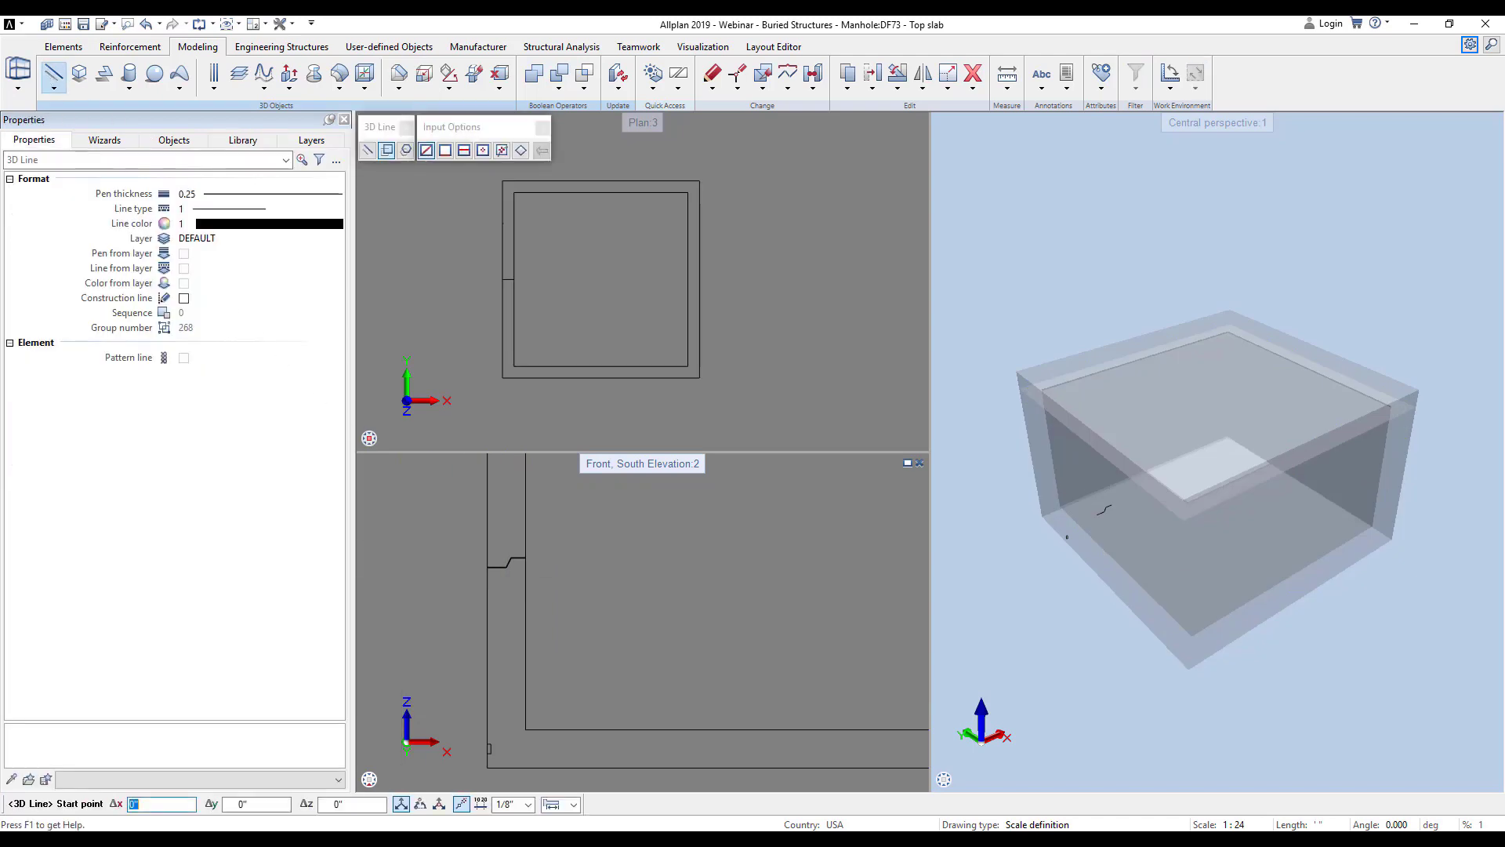
pyautogui.rightClick(480, 570)
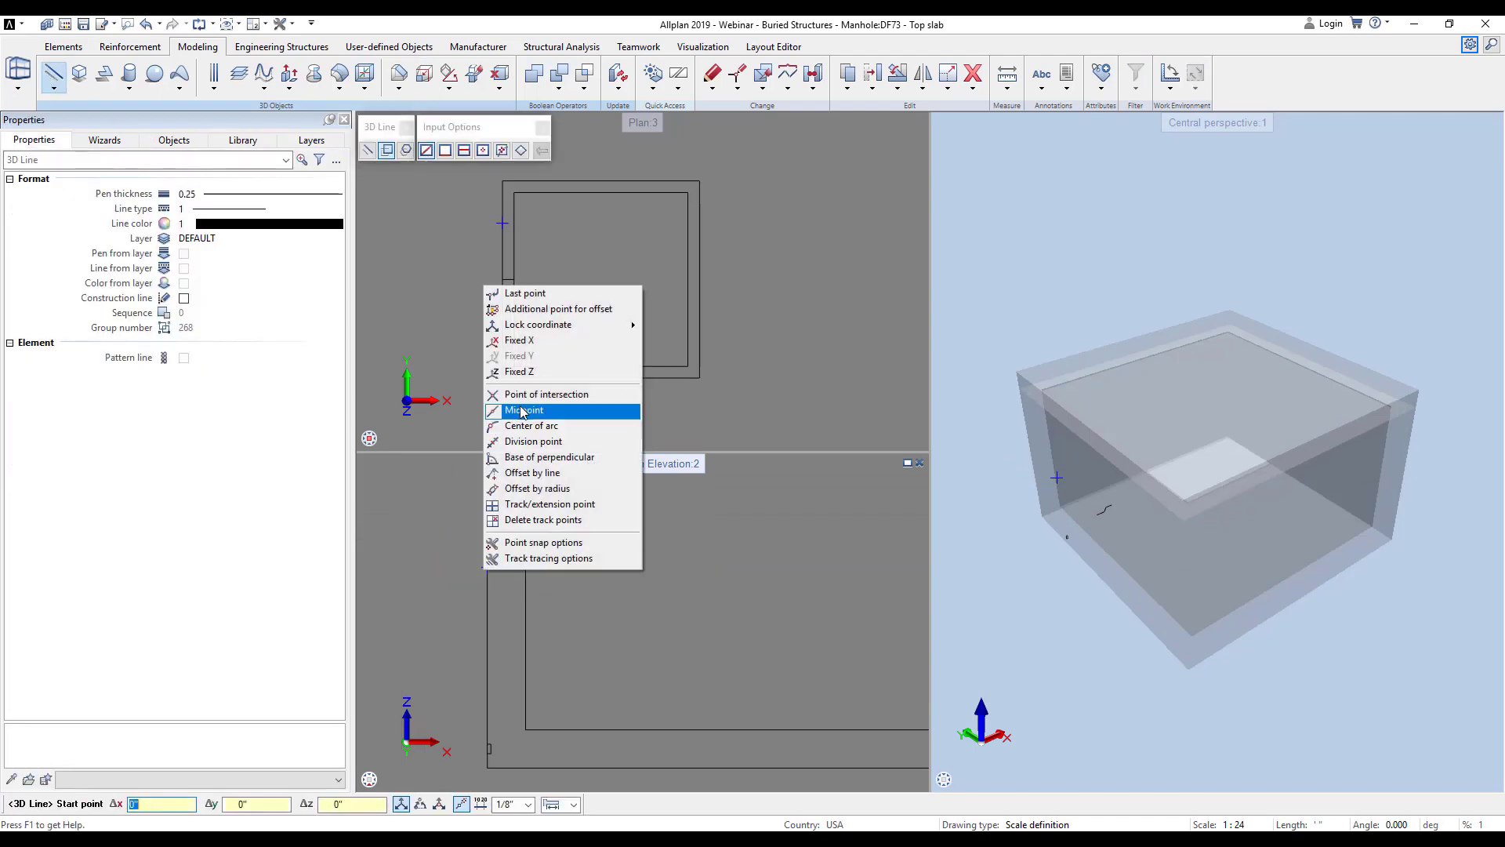
pyautogui.click(524, 377)
pyautogui.click(503, 181)
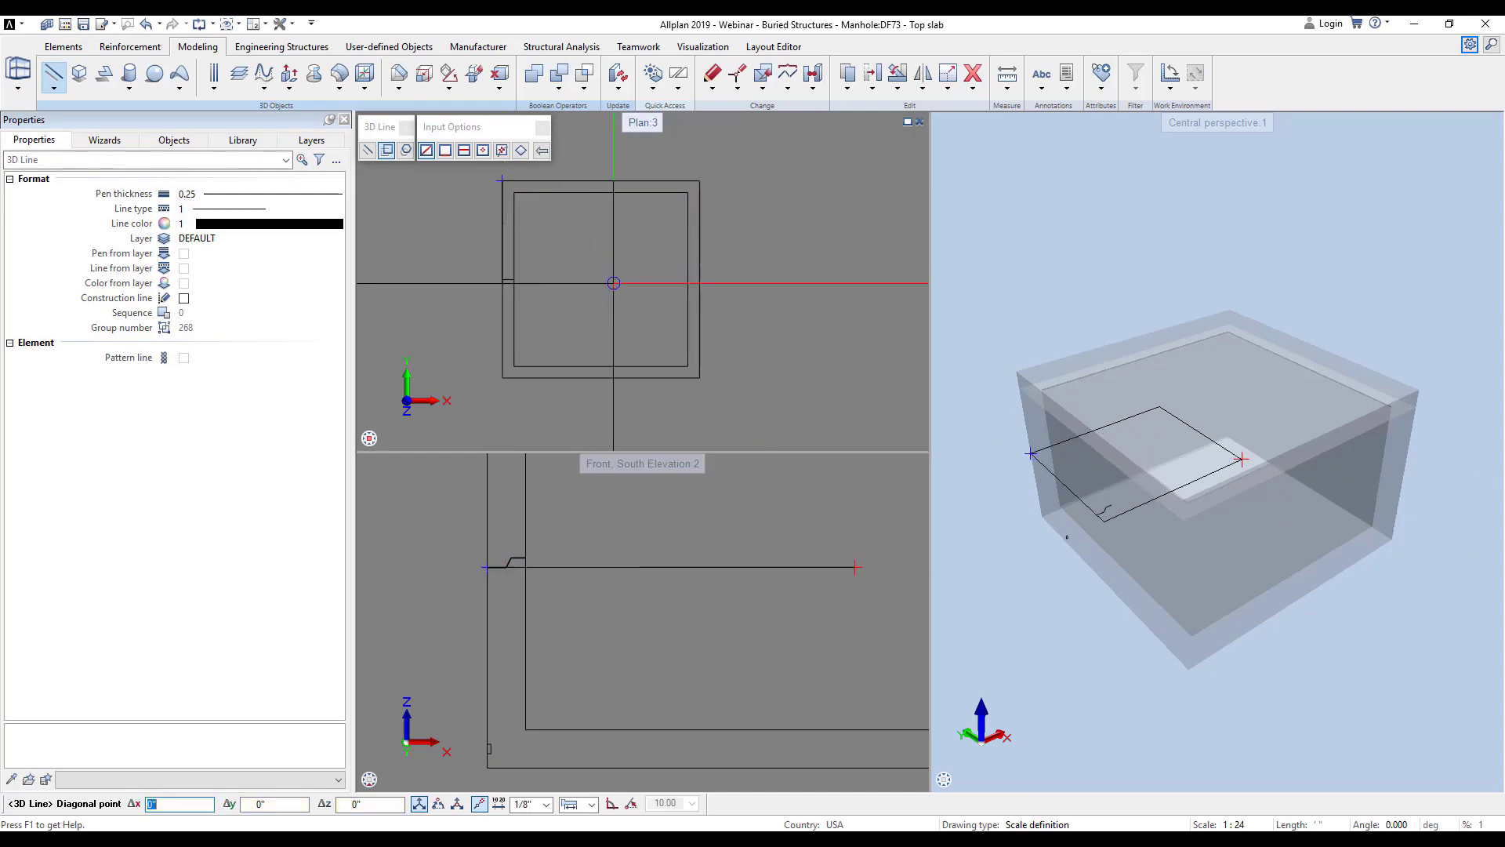
pyautogui.click(686, 364)
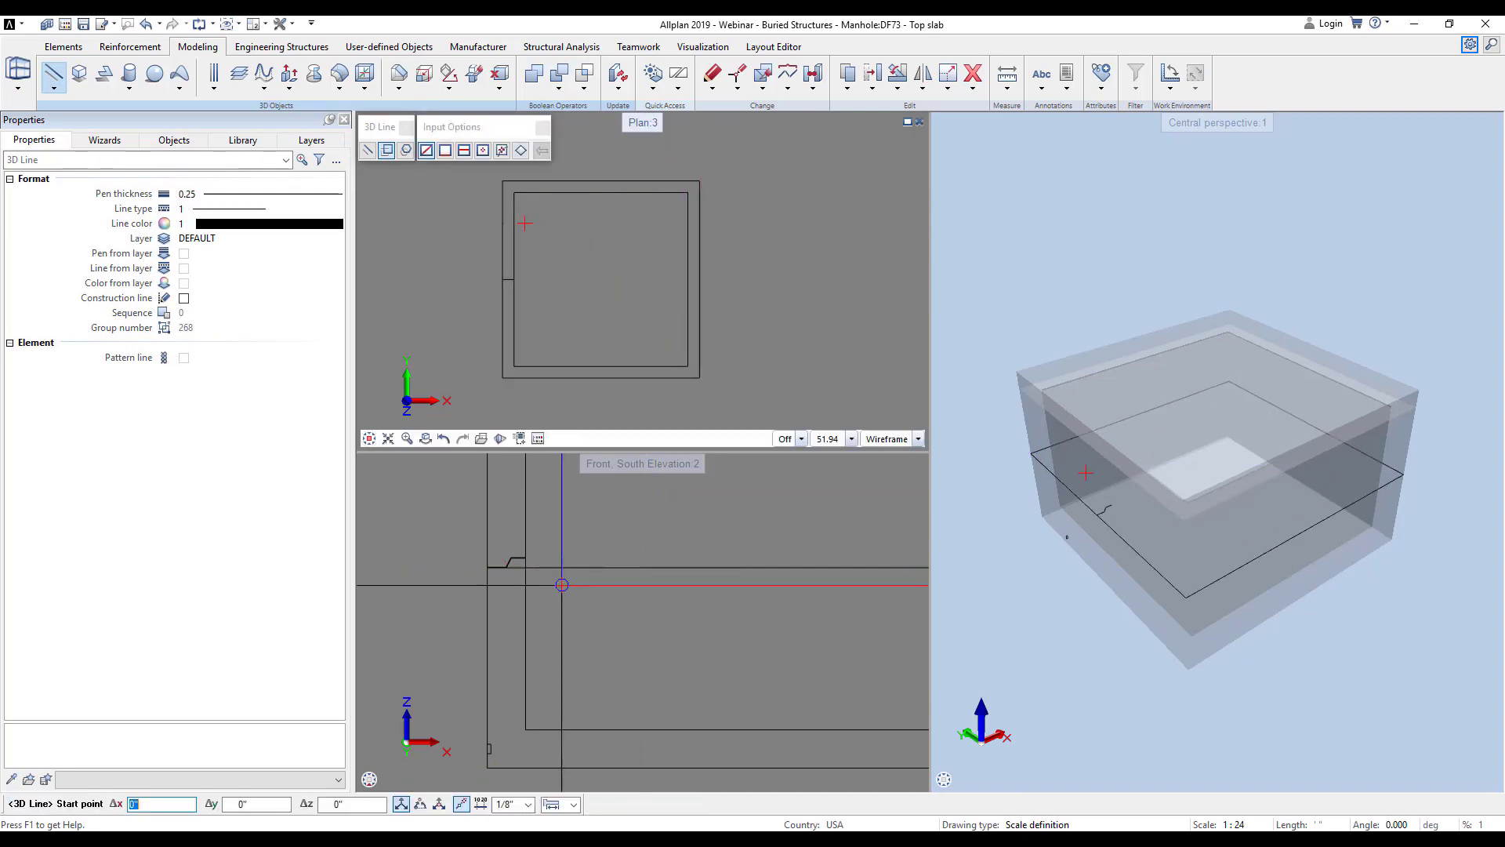
# - Draw a second rectangular path around the outer perimeter, with Z fixed at the small rectangle near the base
pyautogui.rightClick(487, 752)
pyautogui.click(525, 553)
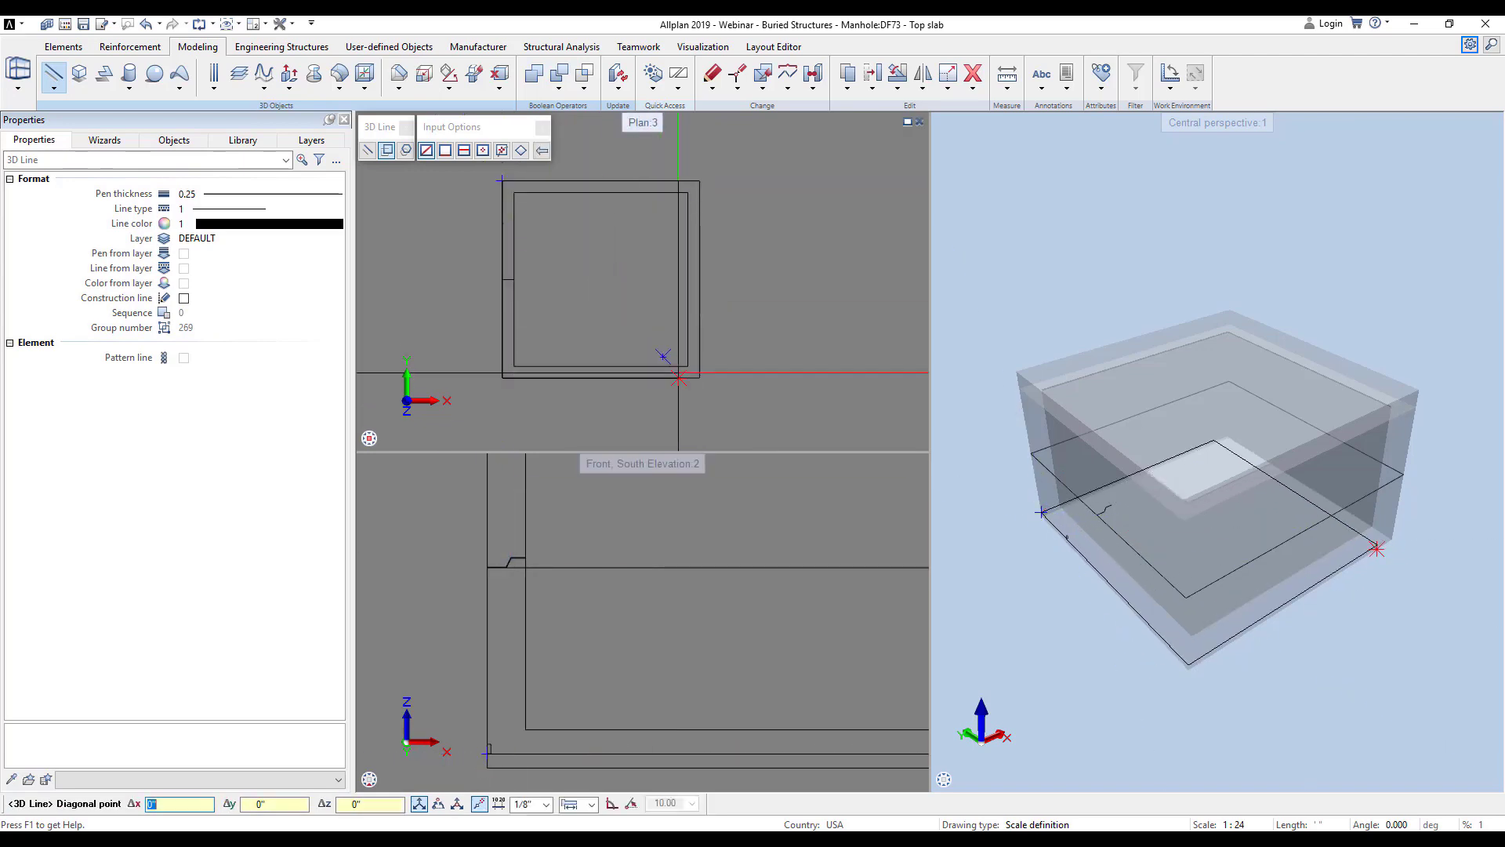
pyautogui.click(699, 378)
pyautogui.press('Escape')
pyautogui.scroll(1, 520, 665)
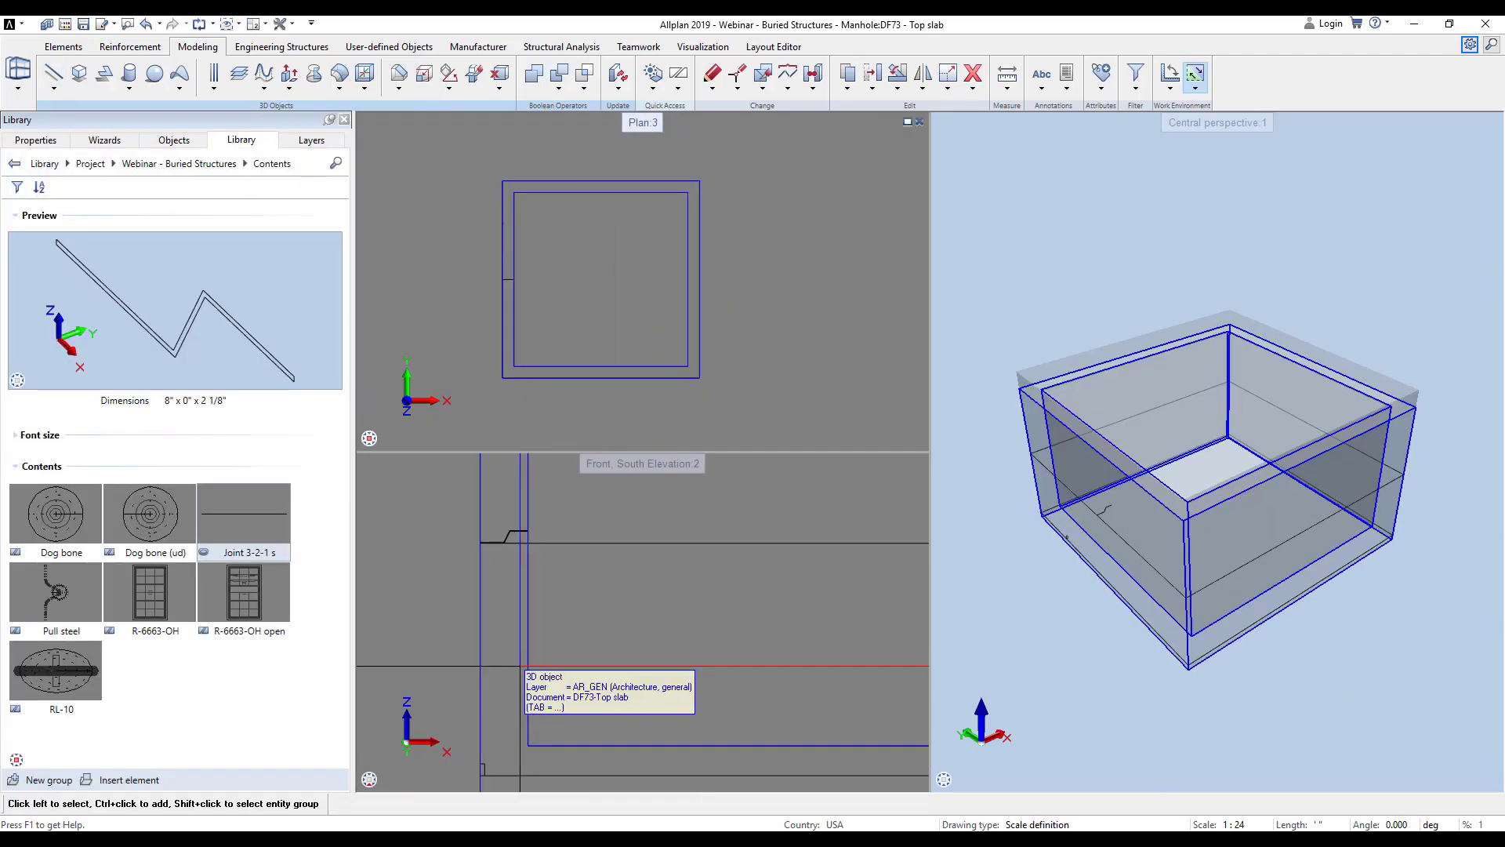
# - Extrude the joint profile along the mid-height perimeter path
pyautogui.moveTo(521, 665); pyautogui.dragTo(593, 648, button='middle')
pyautogui.scroll(6, 1051, 527)
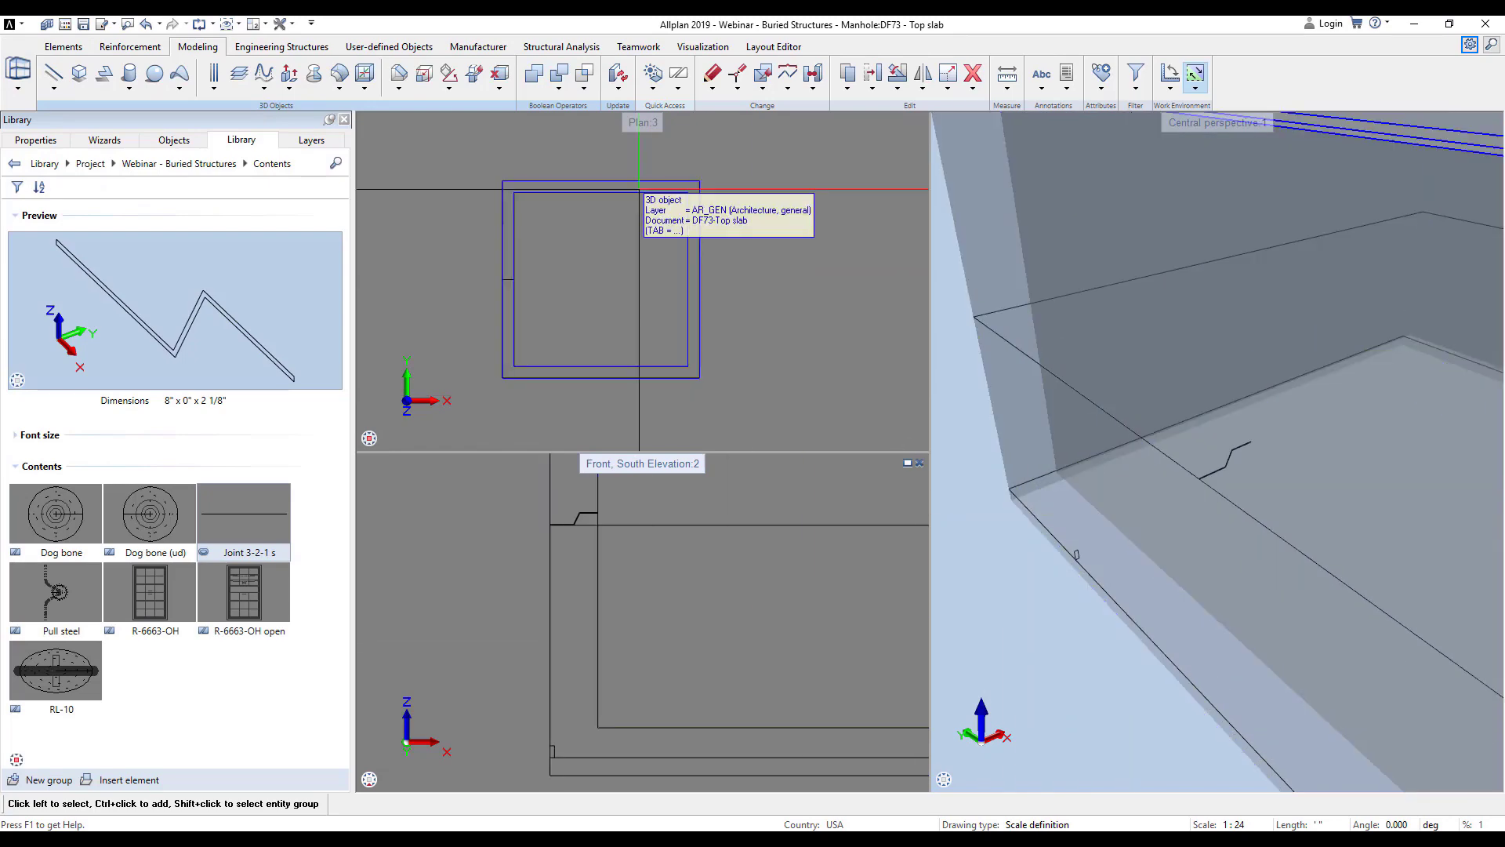
pyautogui.click(289, 88)
pyautogui.click(310, 124)
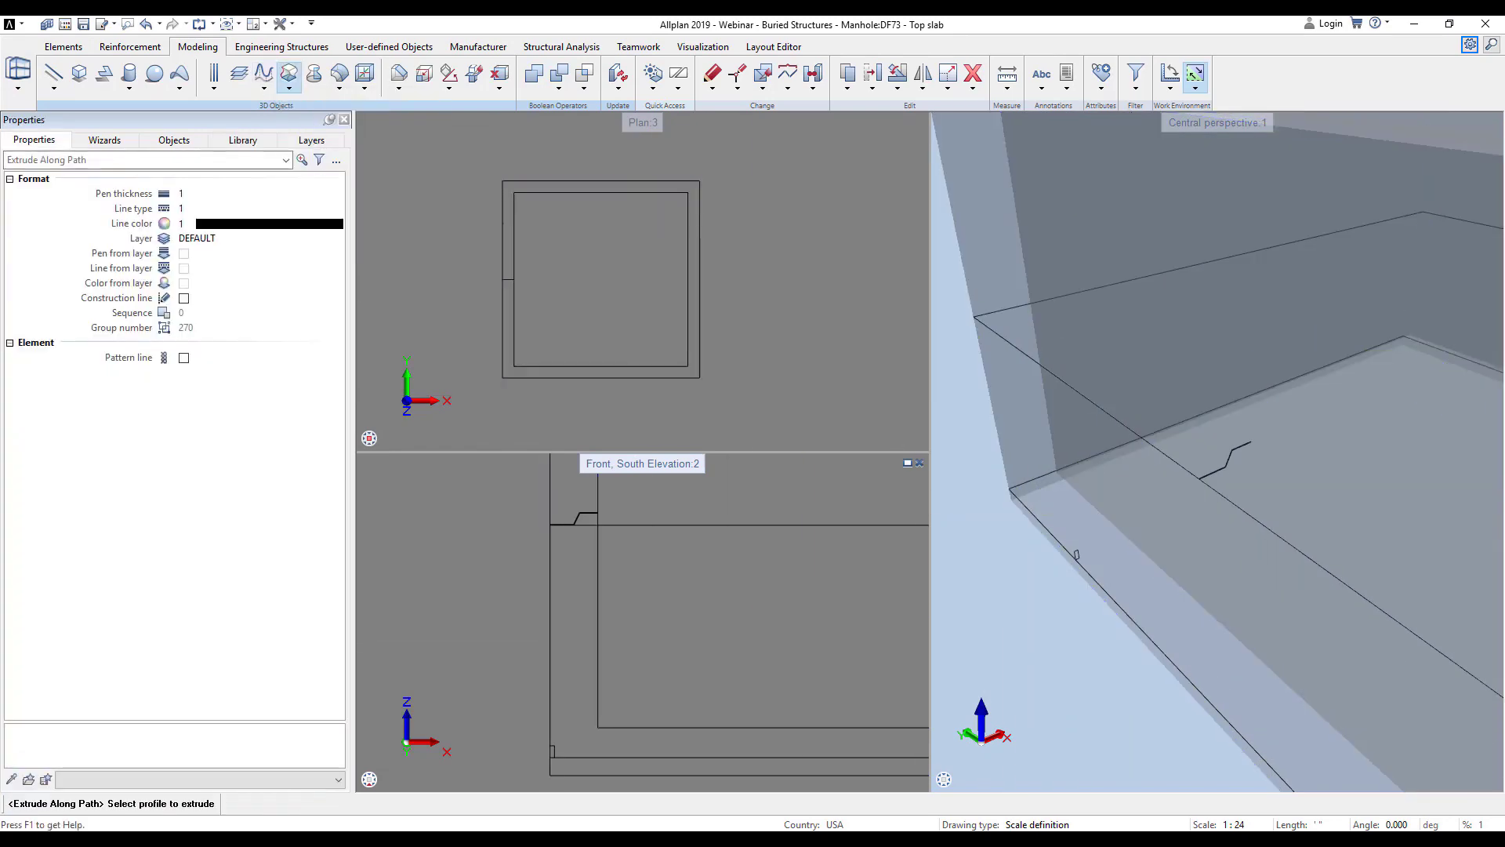
pyautogui.click(580, 519)
pyautogui.click(648, 525)
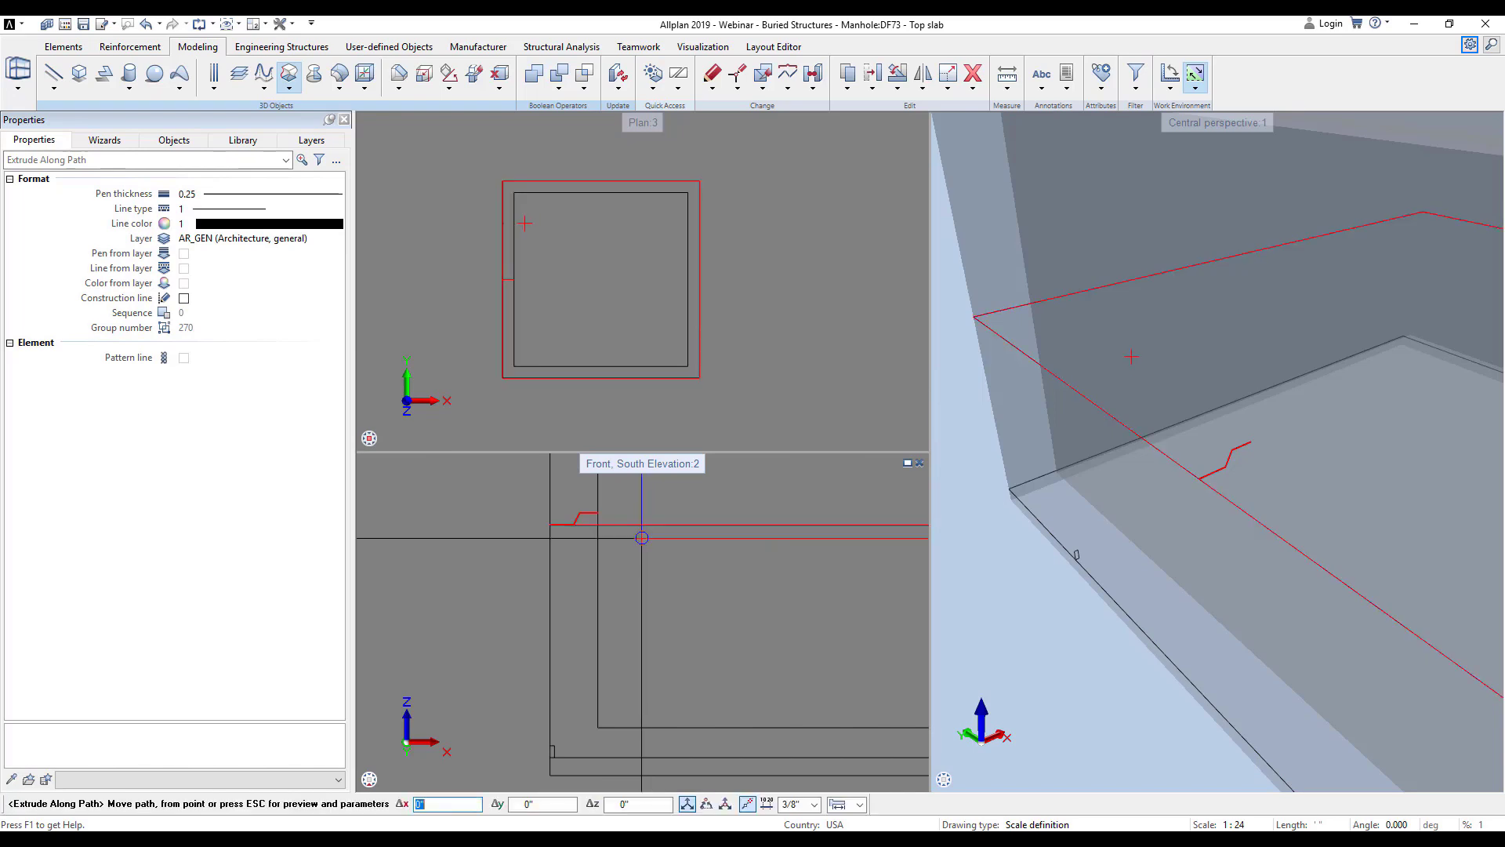
pyautogui.press('Escape')
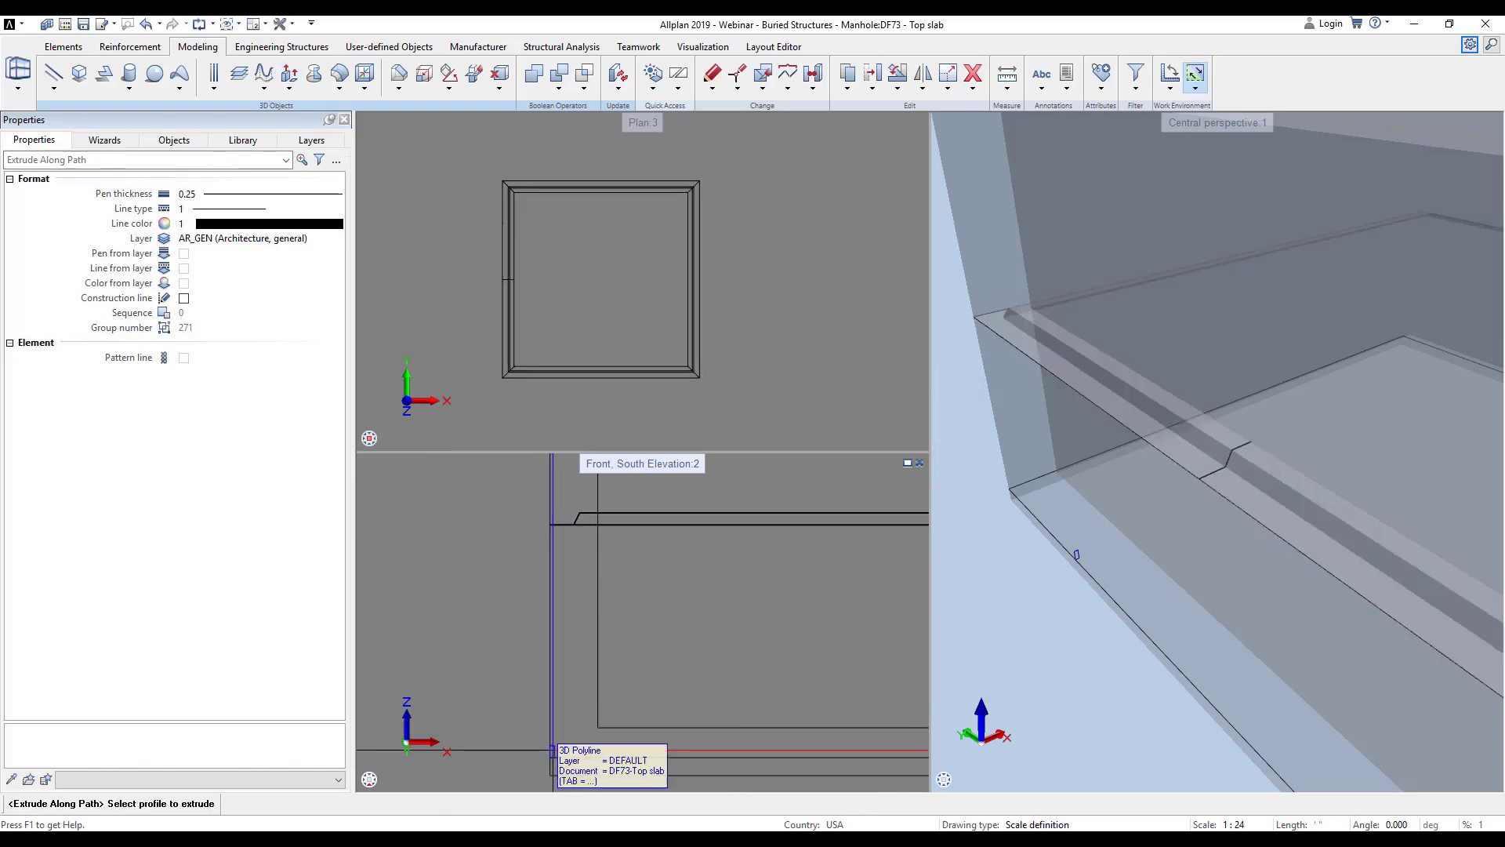
# - Extrude the small rectangle along the lower perimeter path as a closed volume
pyautogui.click(572, 751)
pyautogui.click(575, 667)
pyautogui.press('Escape')
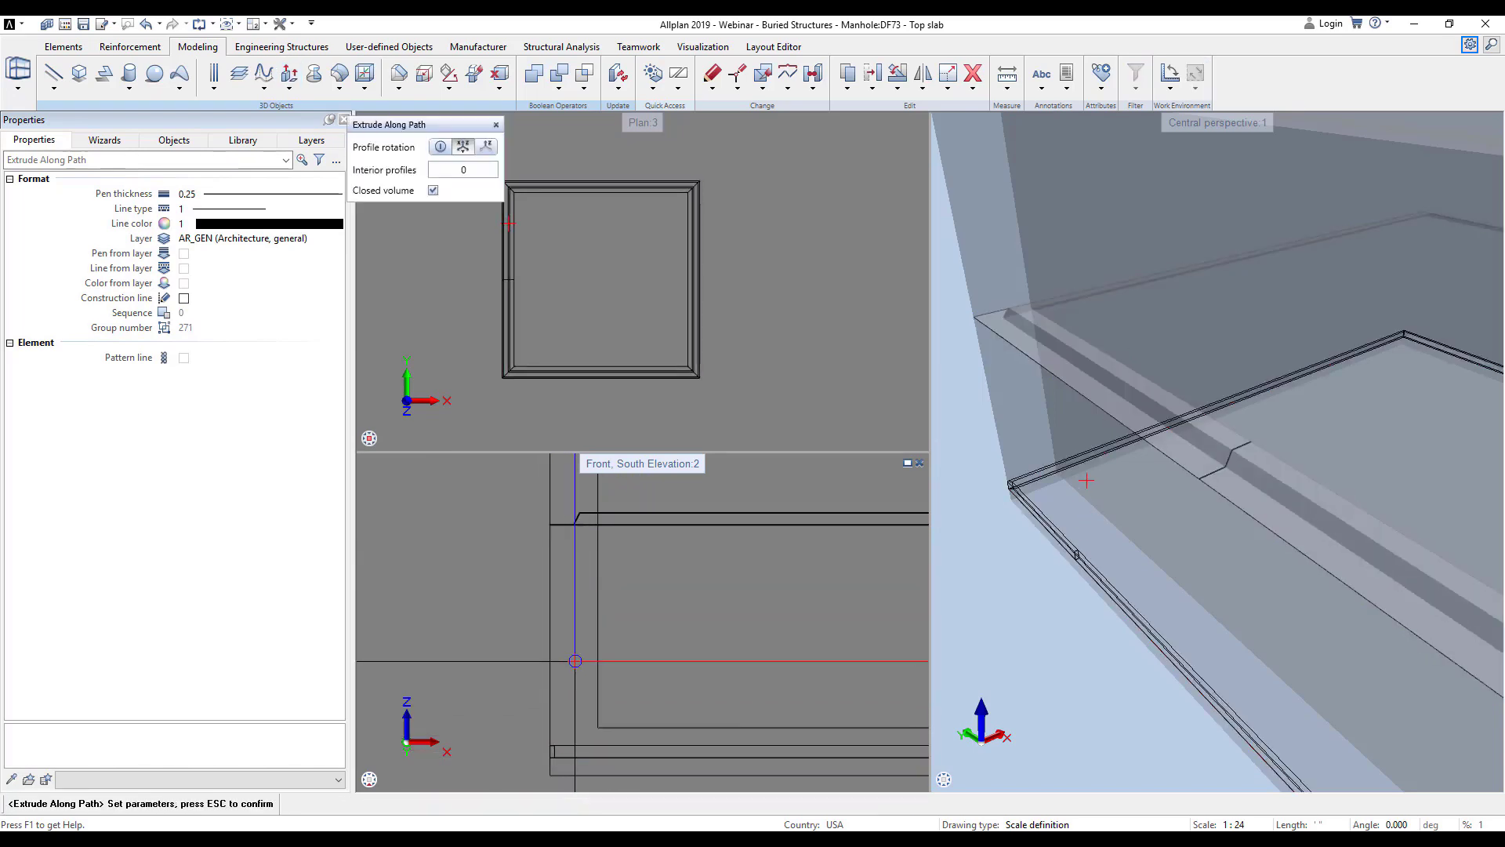
pyautogui.press('Escape')
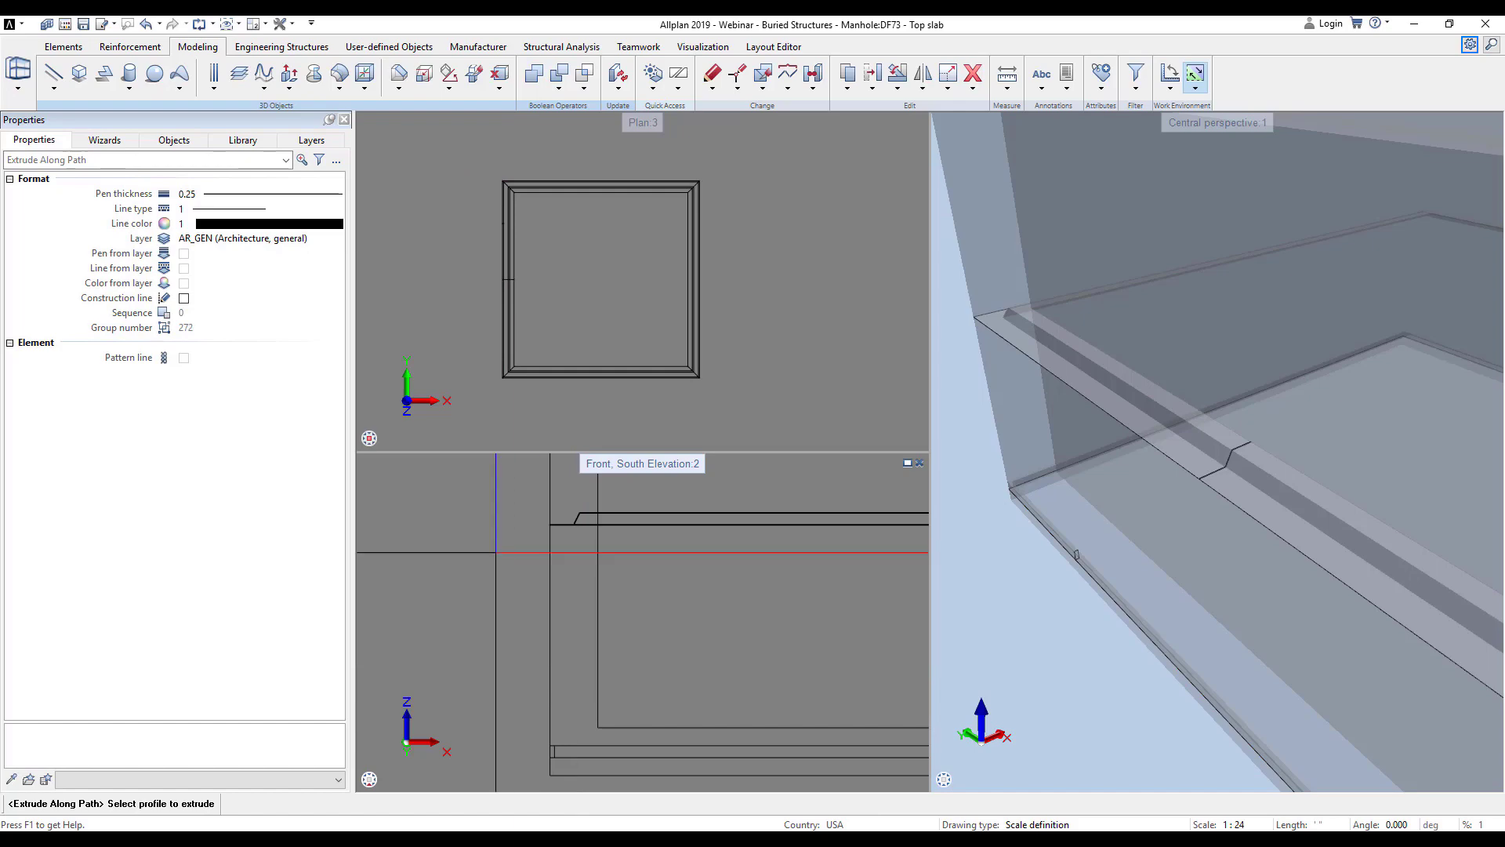
# - Subtract and remove the joint and lower perimeter solids from the combined wall and base solid, resolving the result into individual 3D objects
pyautogui.click(559, 90)
pyautogui.click(584, 121)
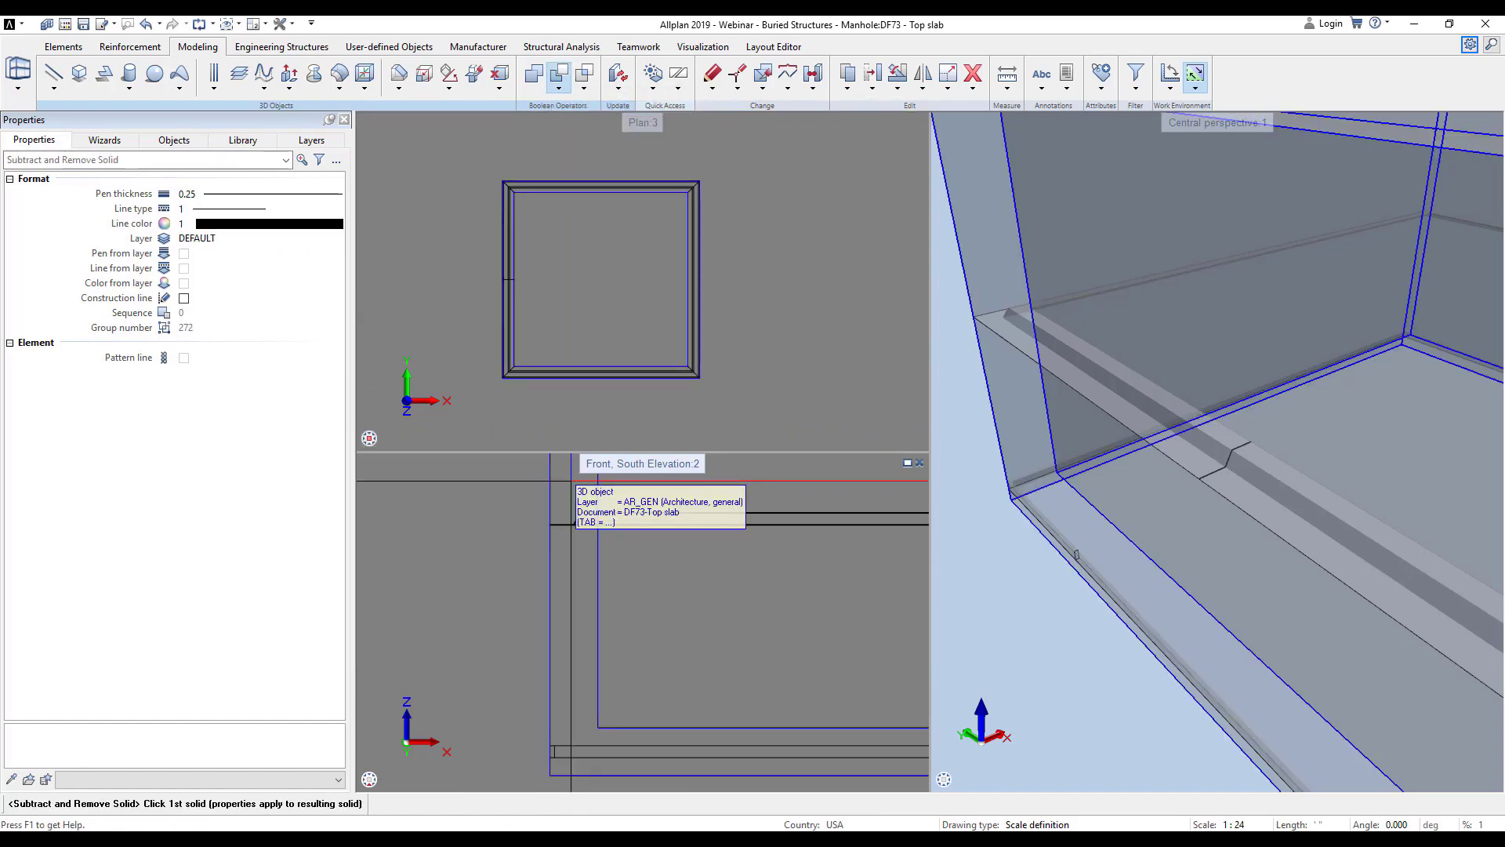
pyautogui.click(602, 504)
pyautogui.click(610, 512)
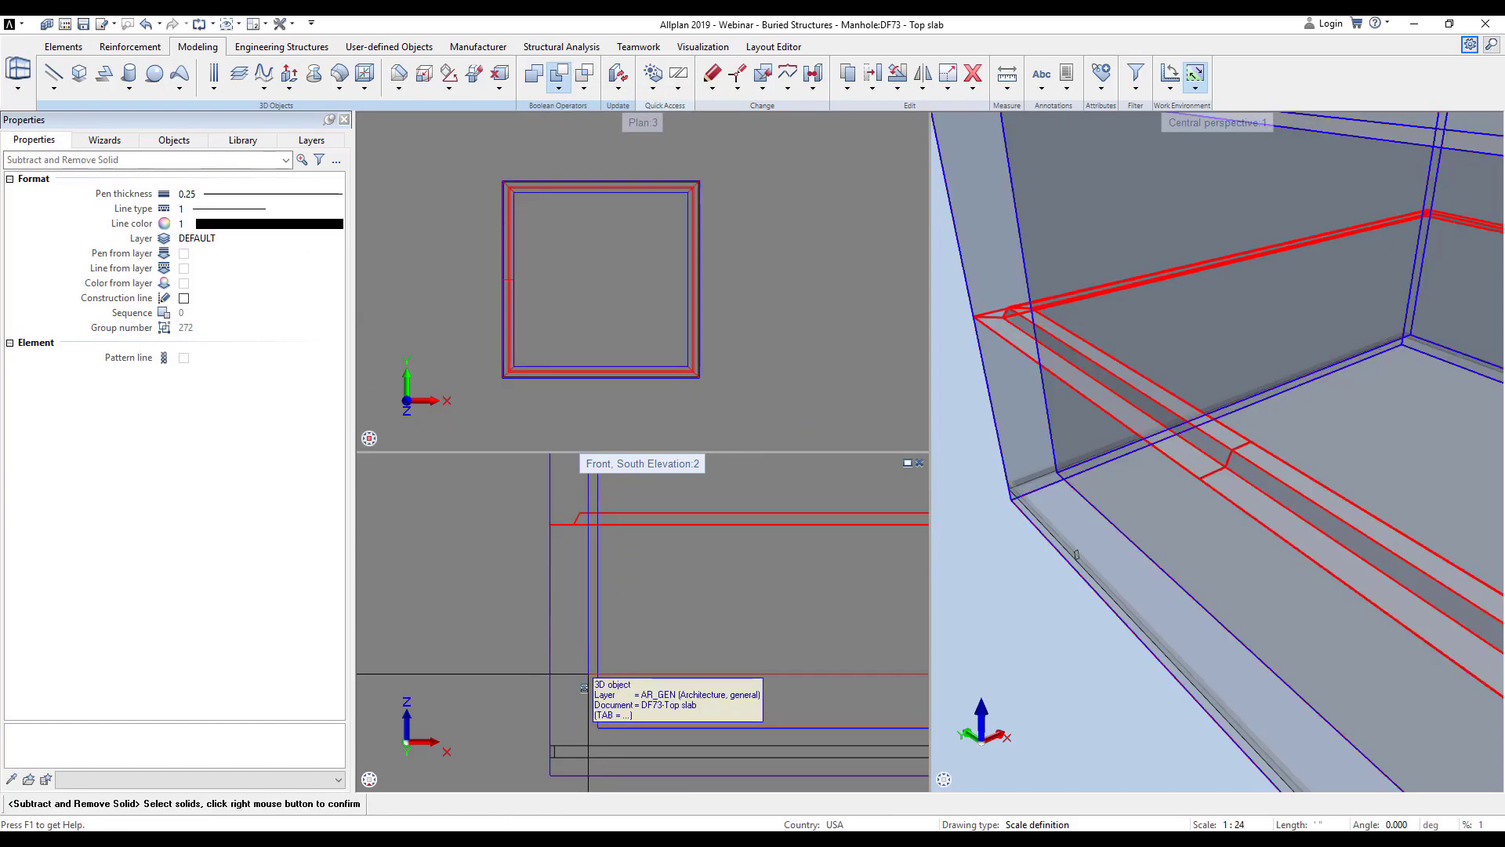
pyautogui.click(556, 744)
pyautogui.rightClick(529, 682)
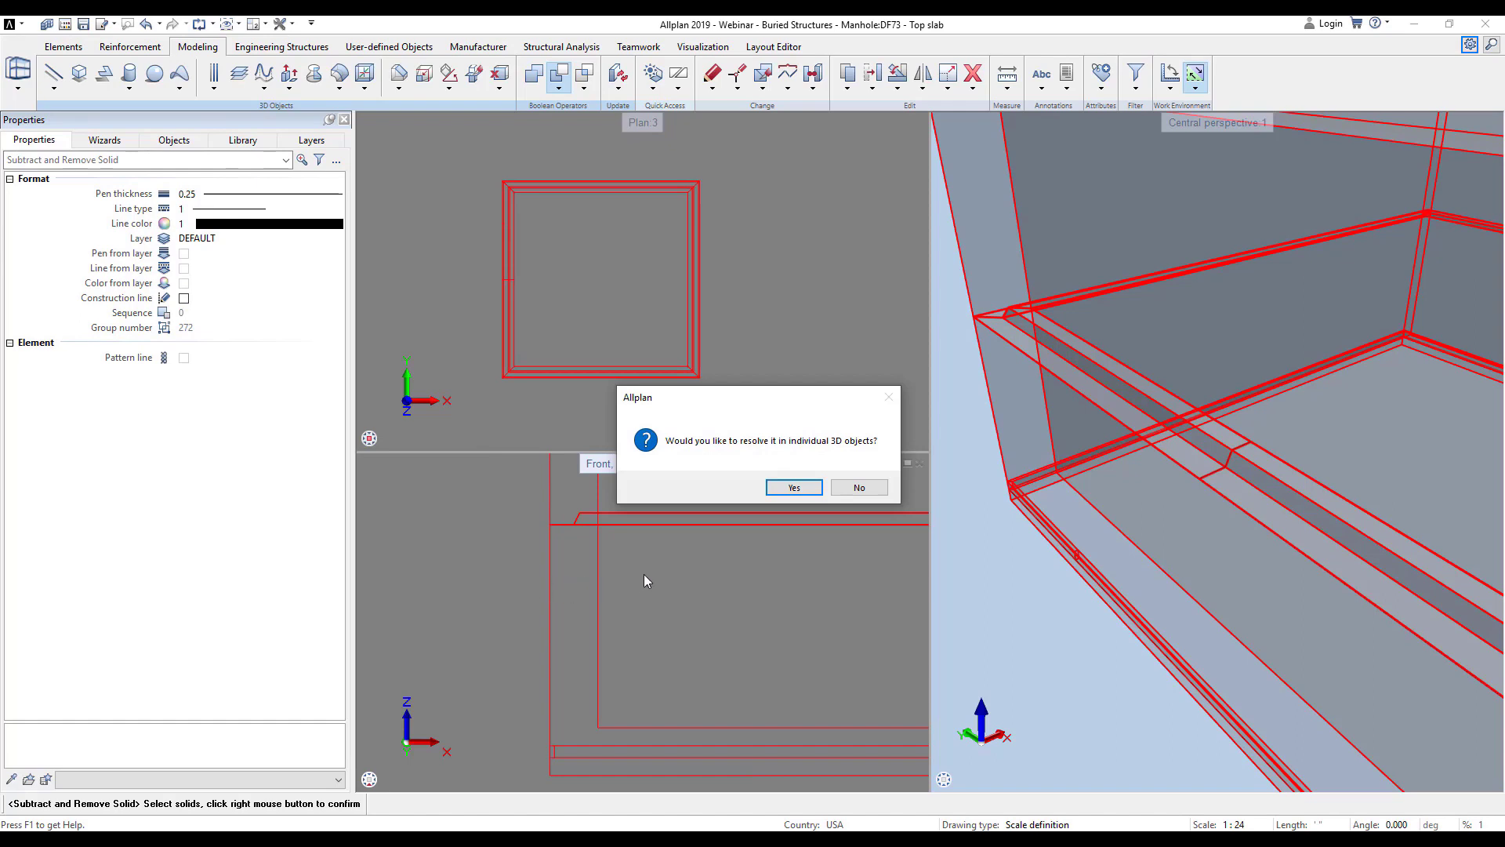
pyautogui.click(794, 488)
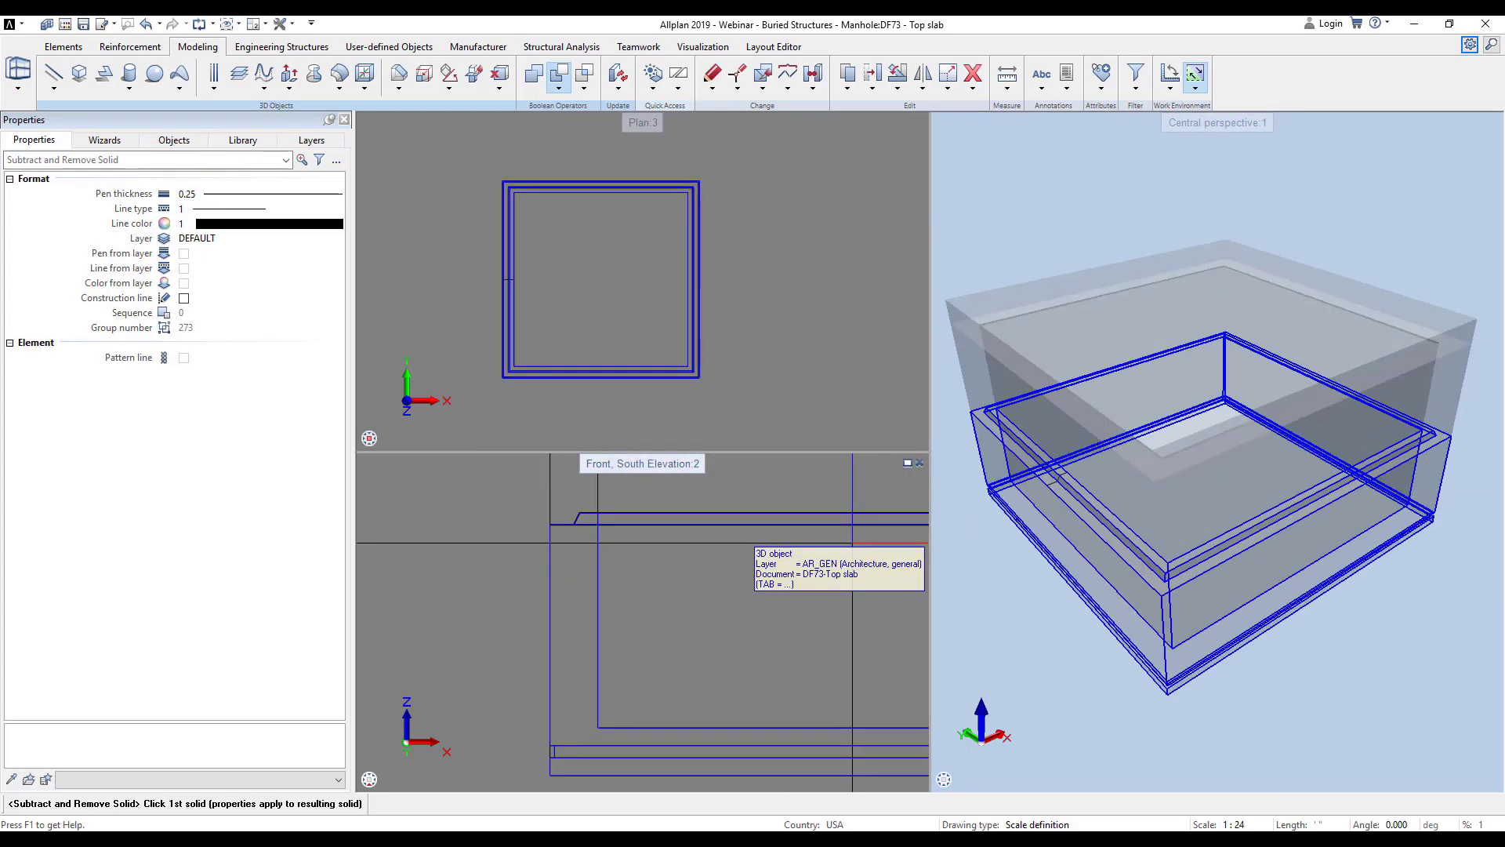
pyautogui.scroll(-5, 491, 581)
pyautogui.moveTo(491, 580); pyautogui.dragTo(478, 574, button='middle')
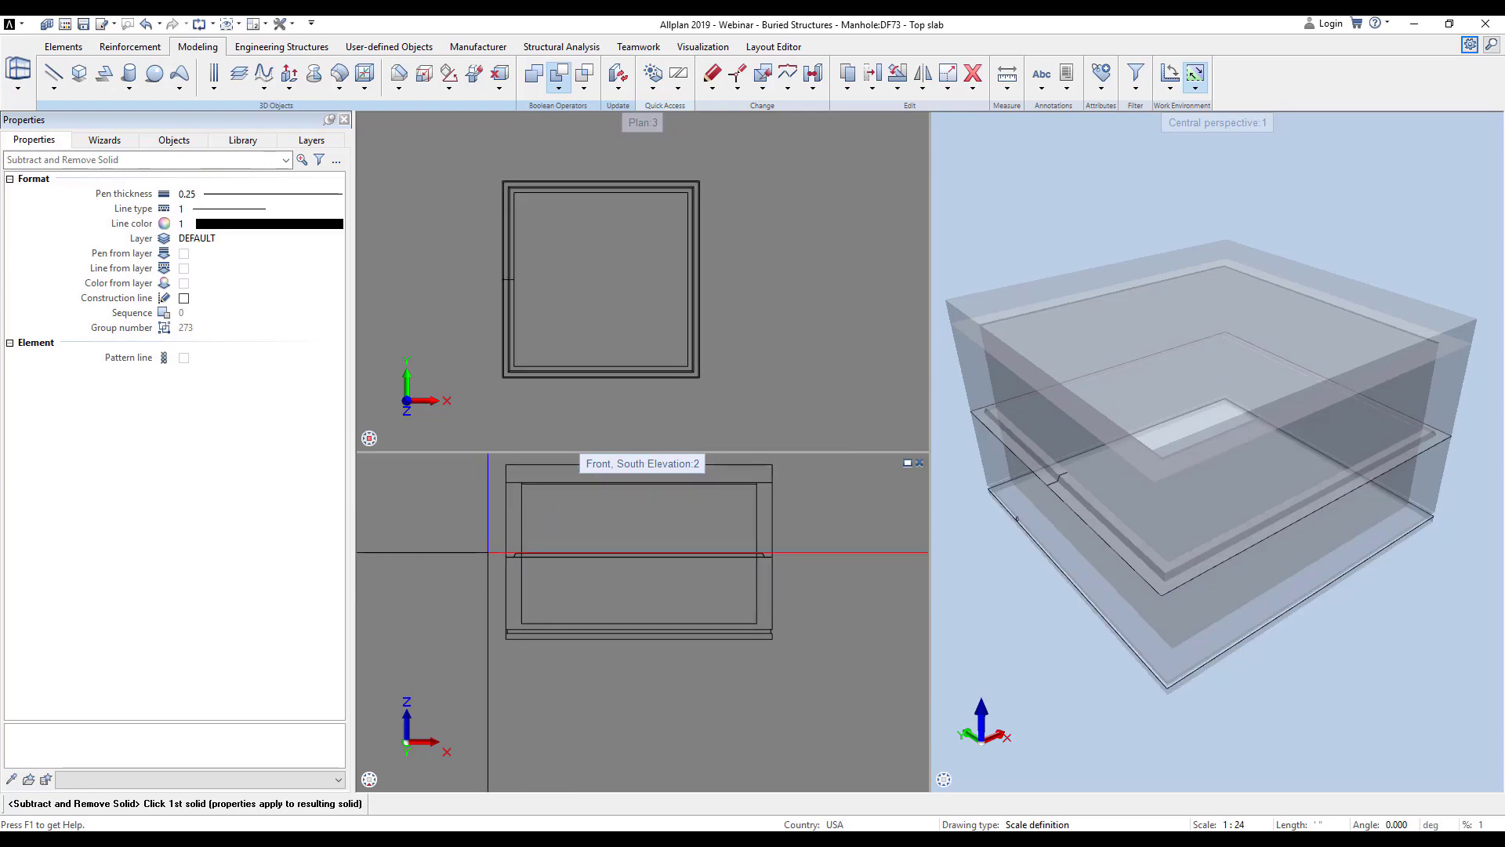
pyautogui.press('Escape')
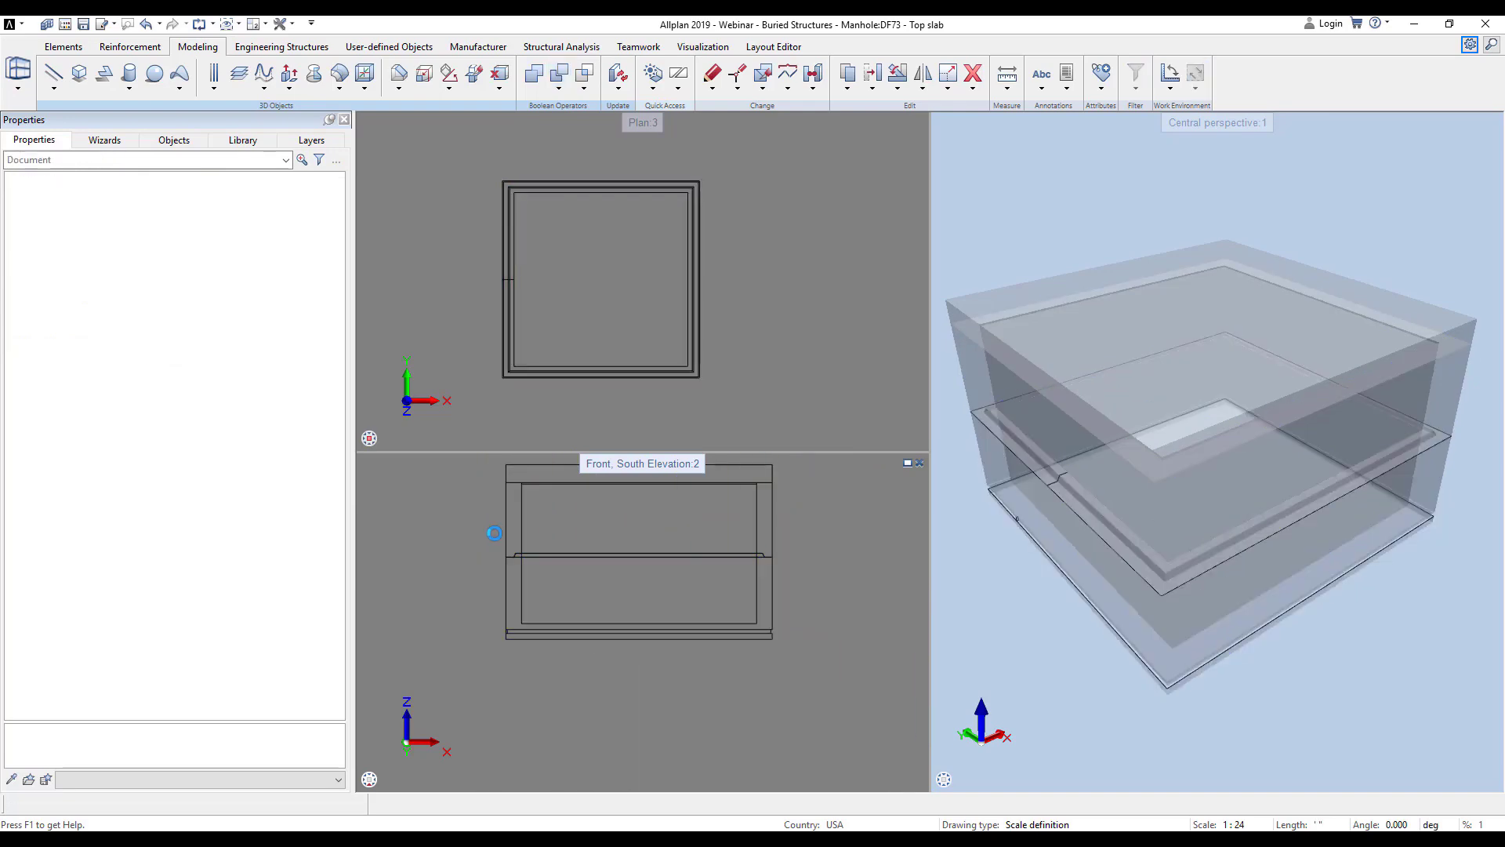
# - Delete the leftover profile and path lines used for the extrusions
pyautogui.moveTo(461, 598); pyautogui.dragTo(805, 663)
pyautogui.press('Delete')
pyautogui.moveTo(788, 667); pyautogui.dragTo(807, 689, button='middle')
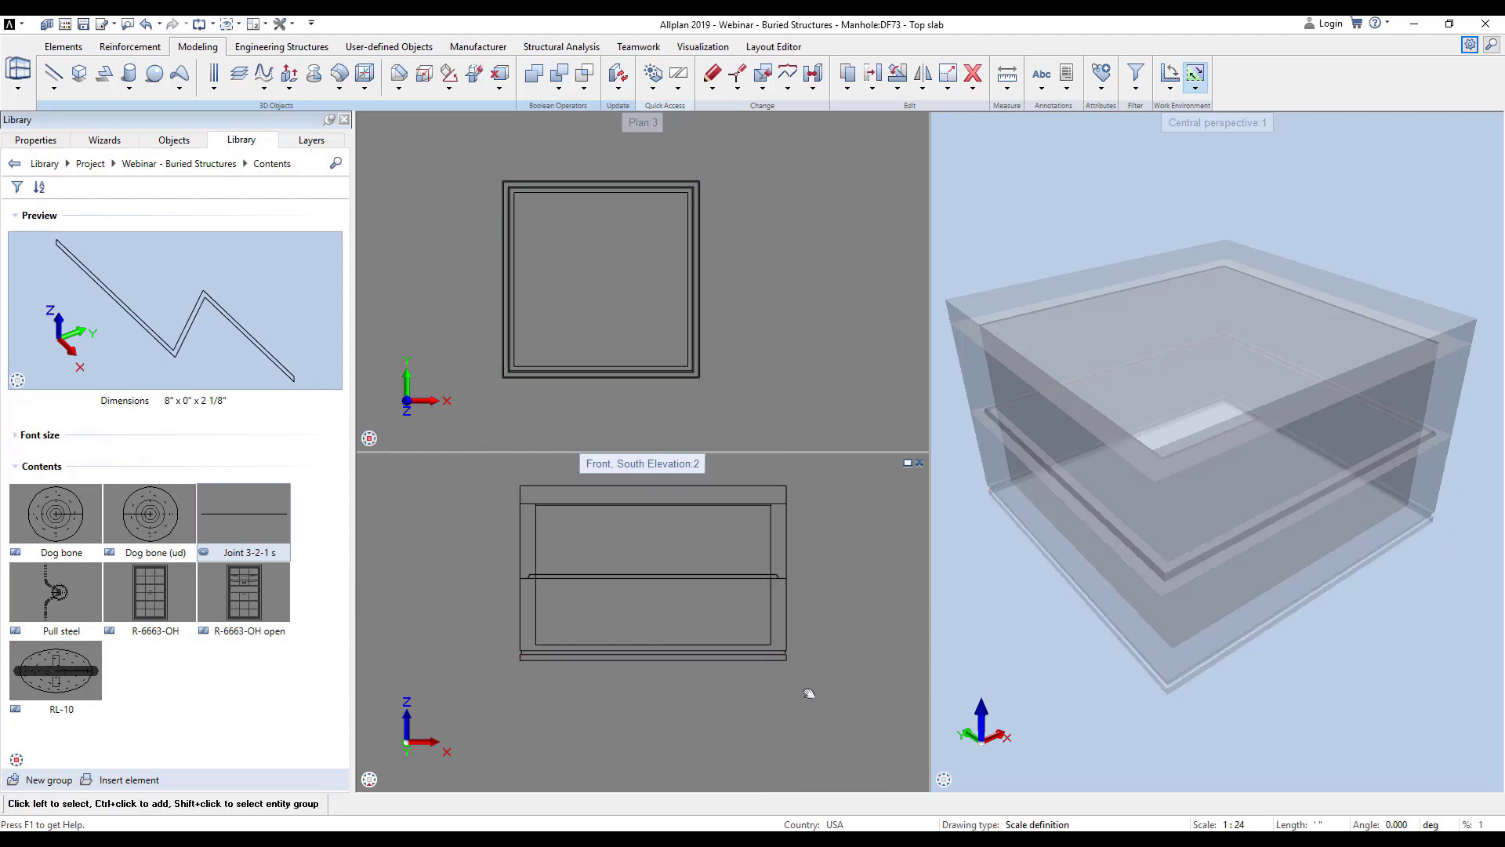
# - With Extrude, outline a wall opening in the east elevation, centred on the joint line, 26" high with a half width of 32"
pyautogui.click(413, 745)
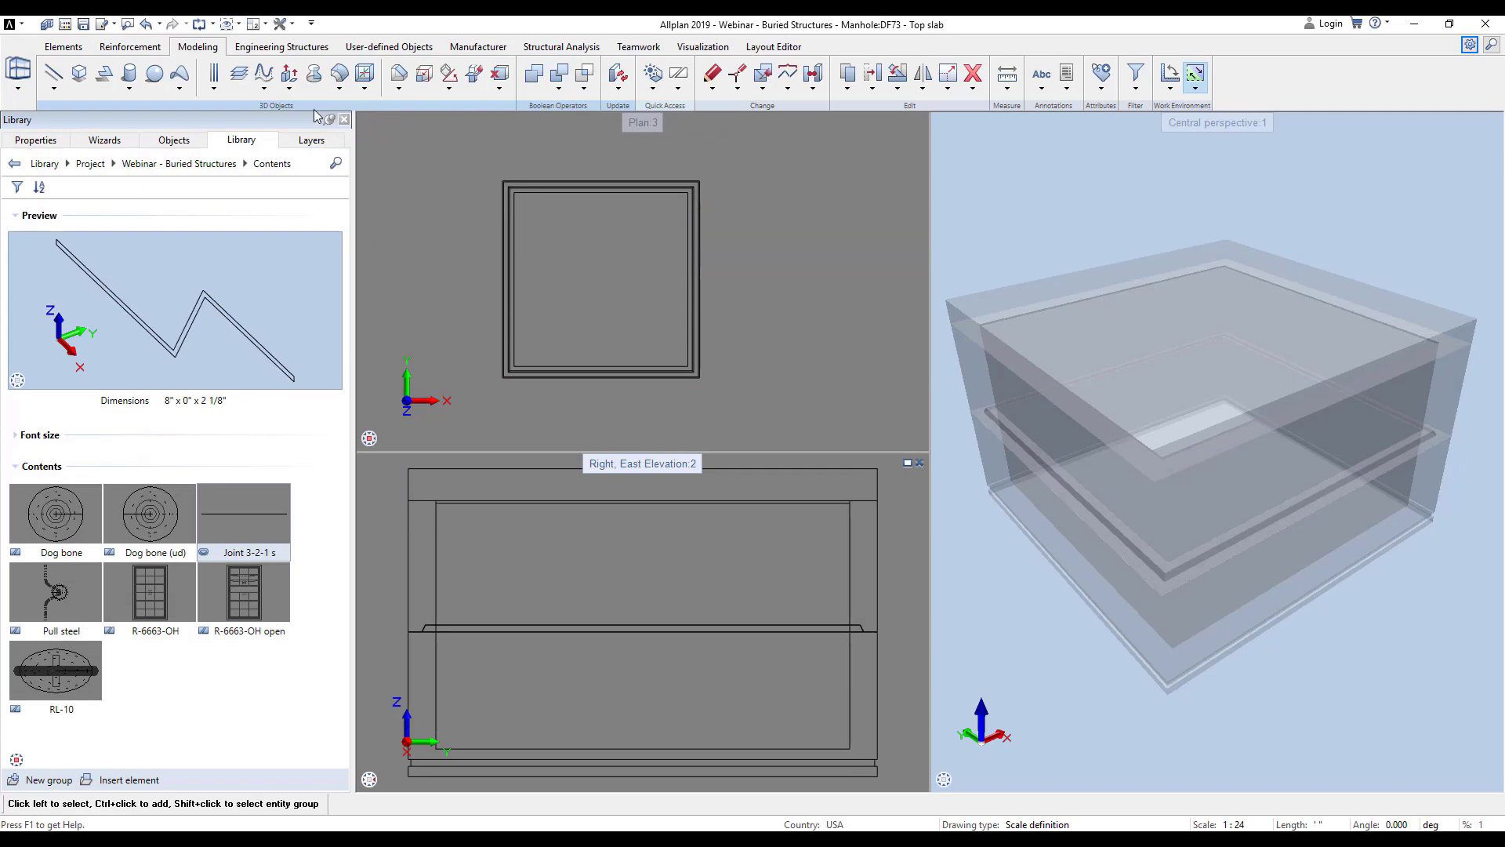
pyautogui.click(290, 73)
pyautogui.click(441, 149)
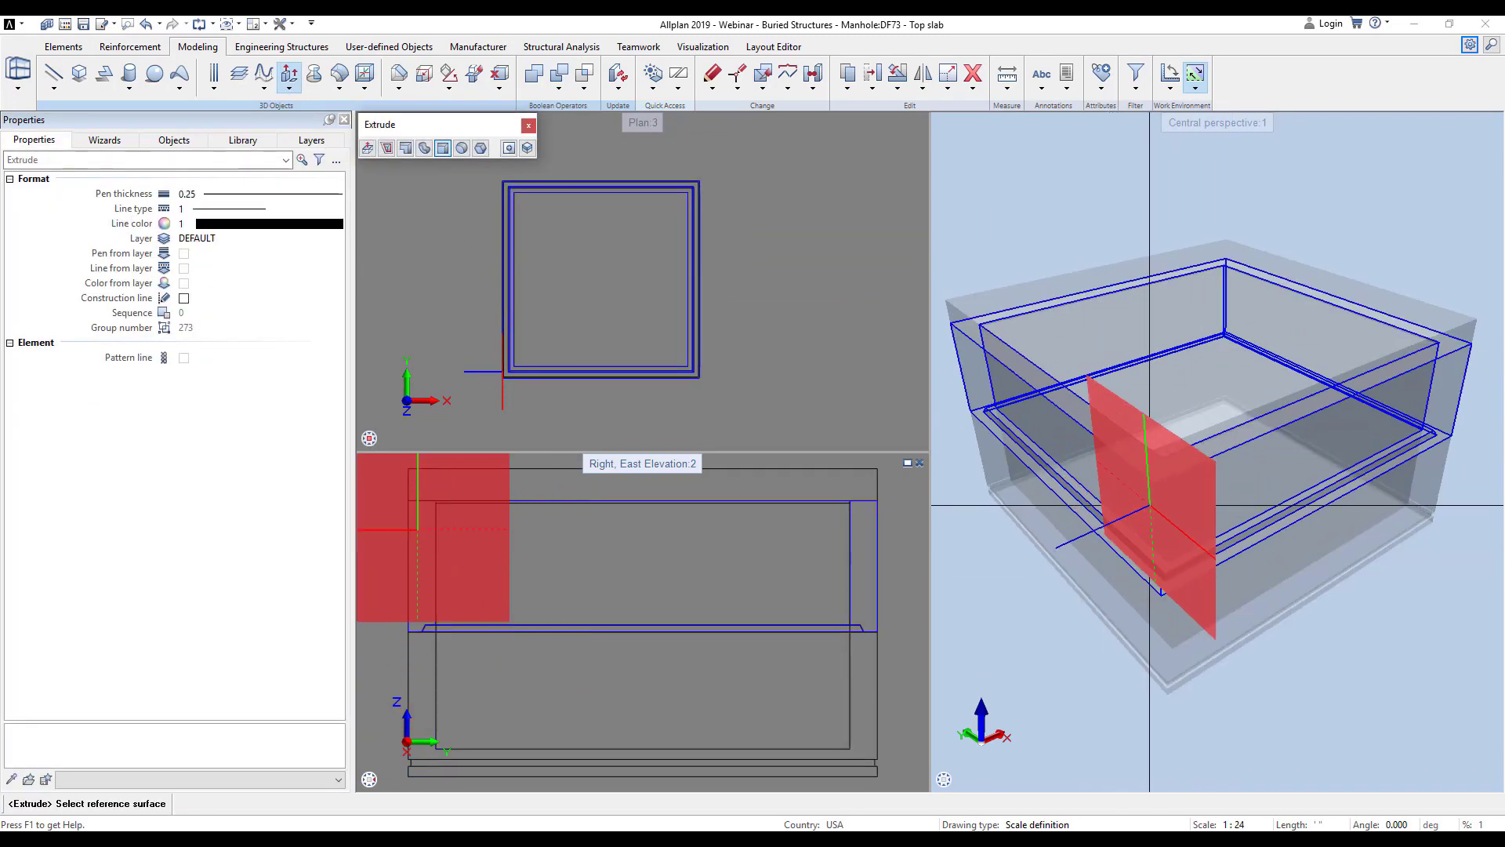
pyautogui.click(622, 556)
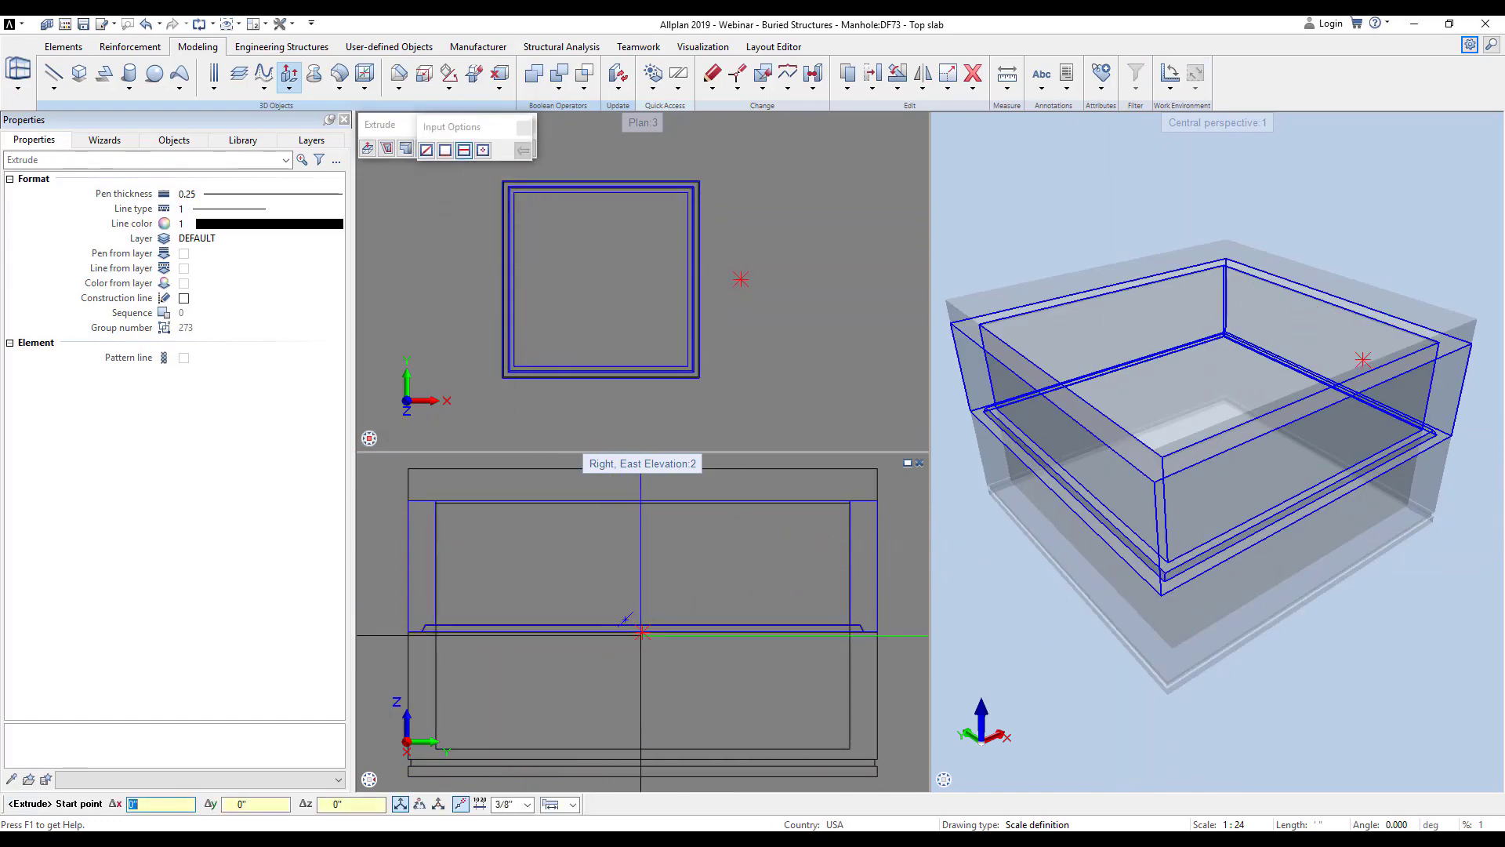
pyautogui.click(641, 629)
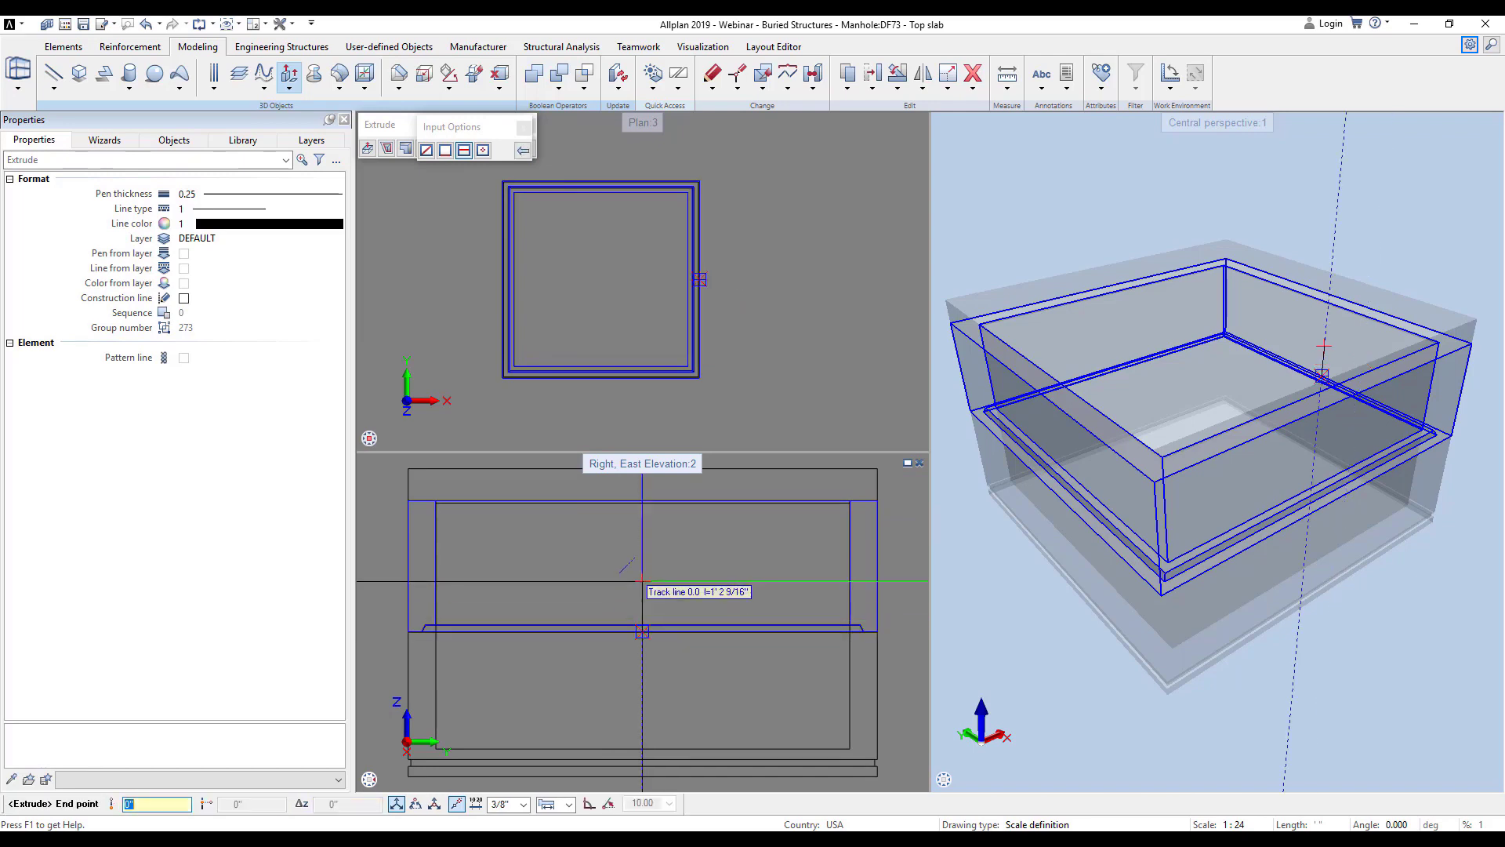
pyautogui.write('26')
pyautogui.press('Return')
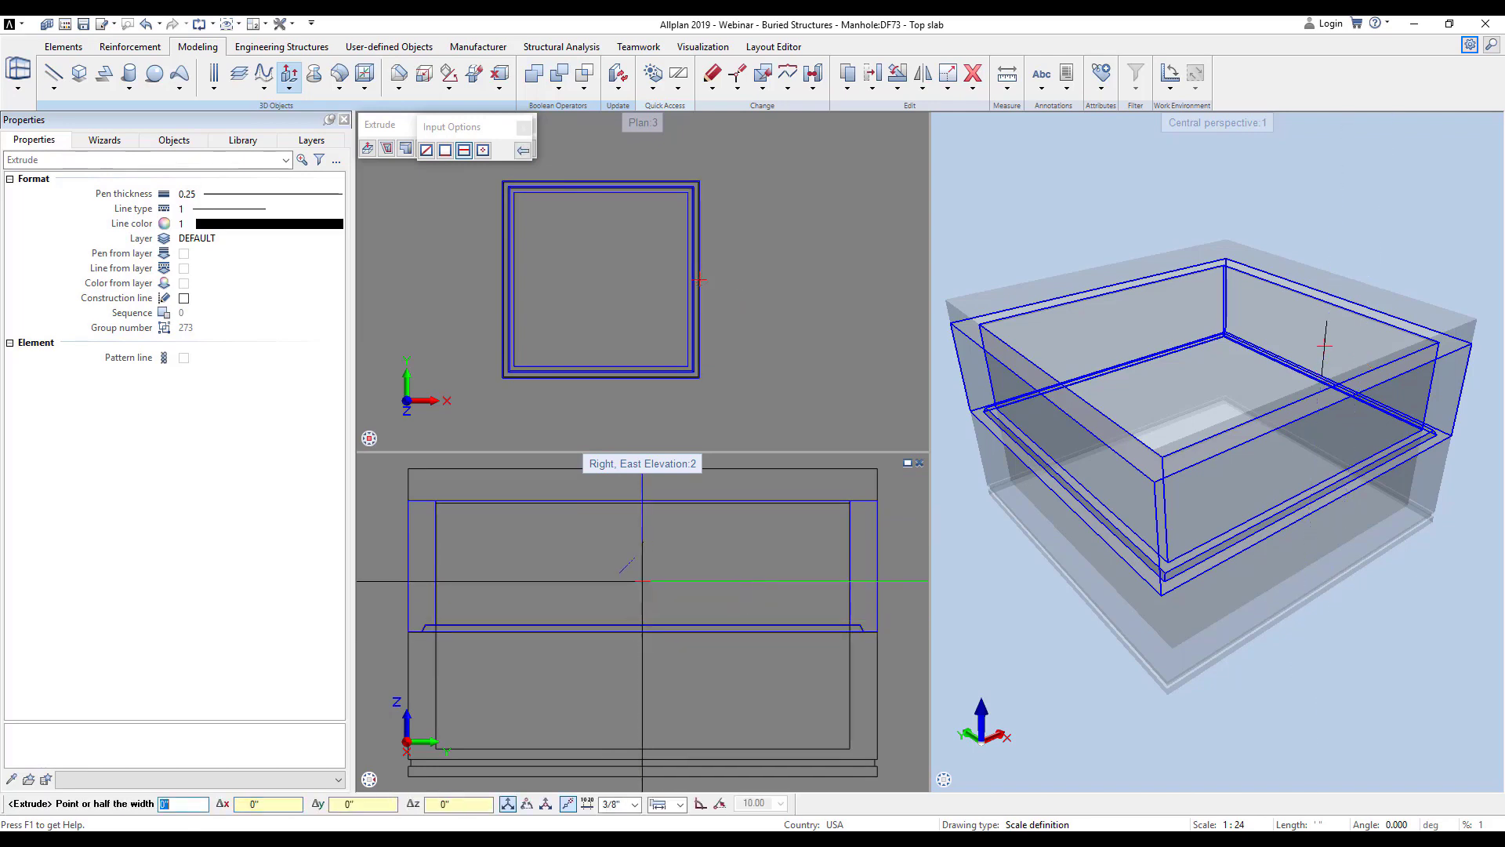
pyautogui.write('32')
pyautogui.press('Return')
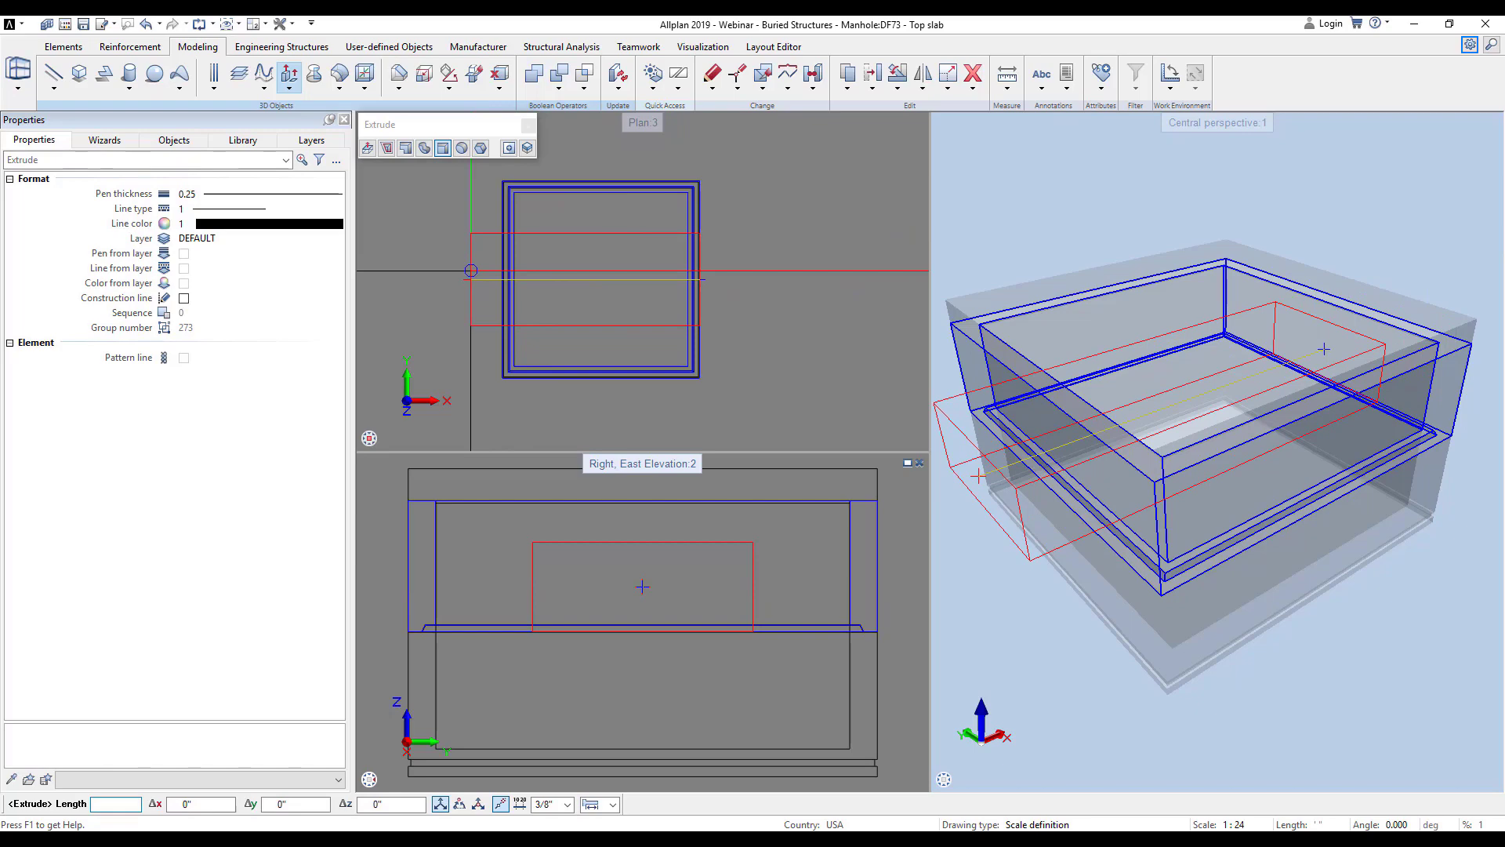
# - Extrude the opening outline across the full manhole so it cuts through both opposite mid-section walls
pyautogui.click(470, 271)
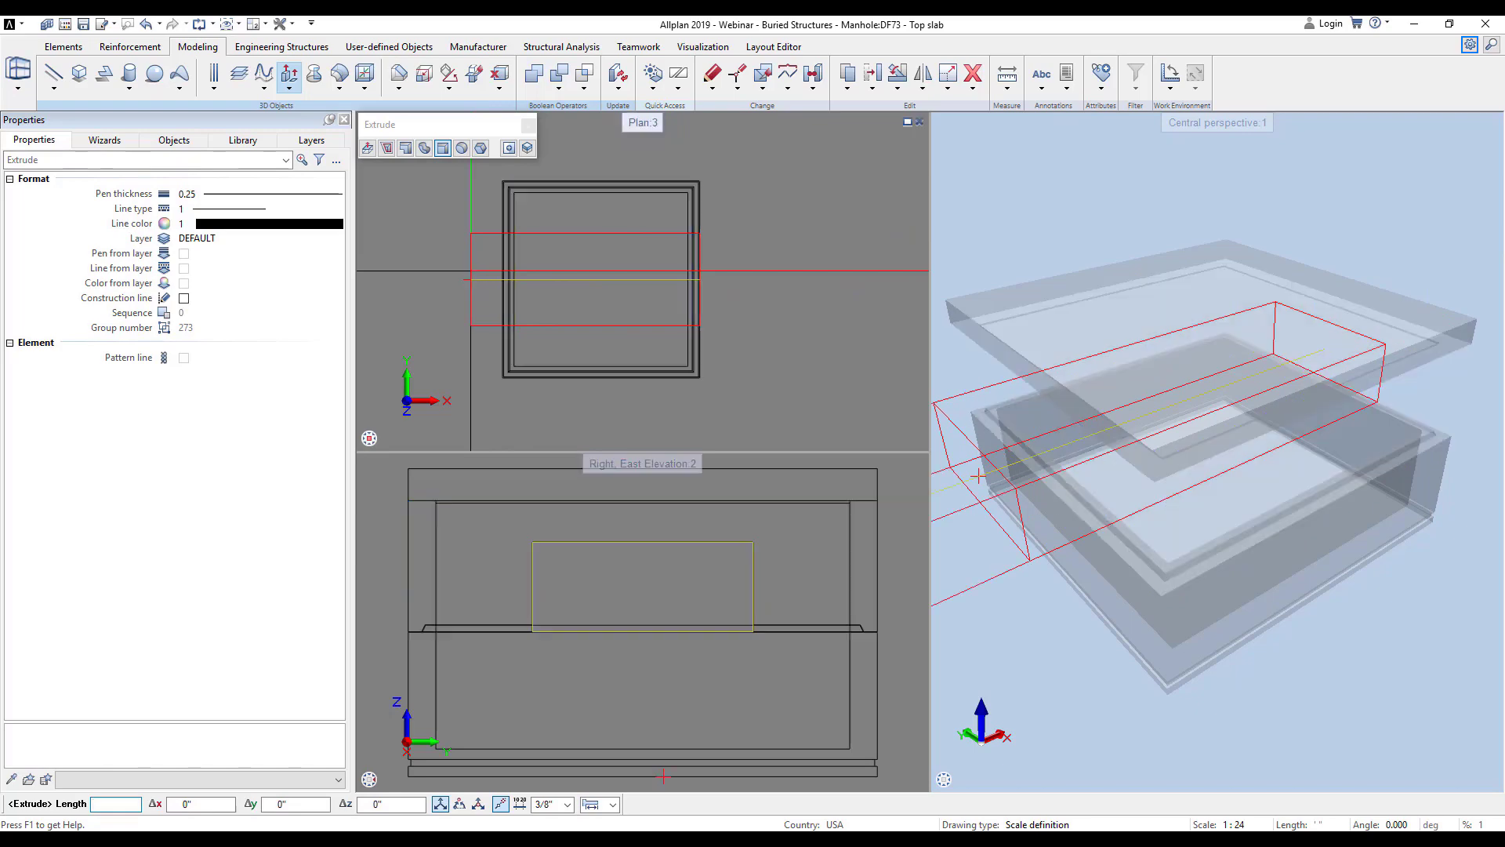
pyautogui.press('Escape')
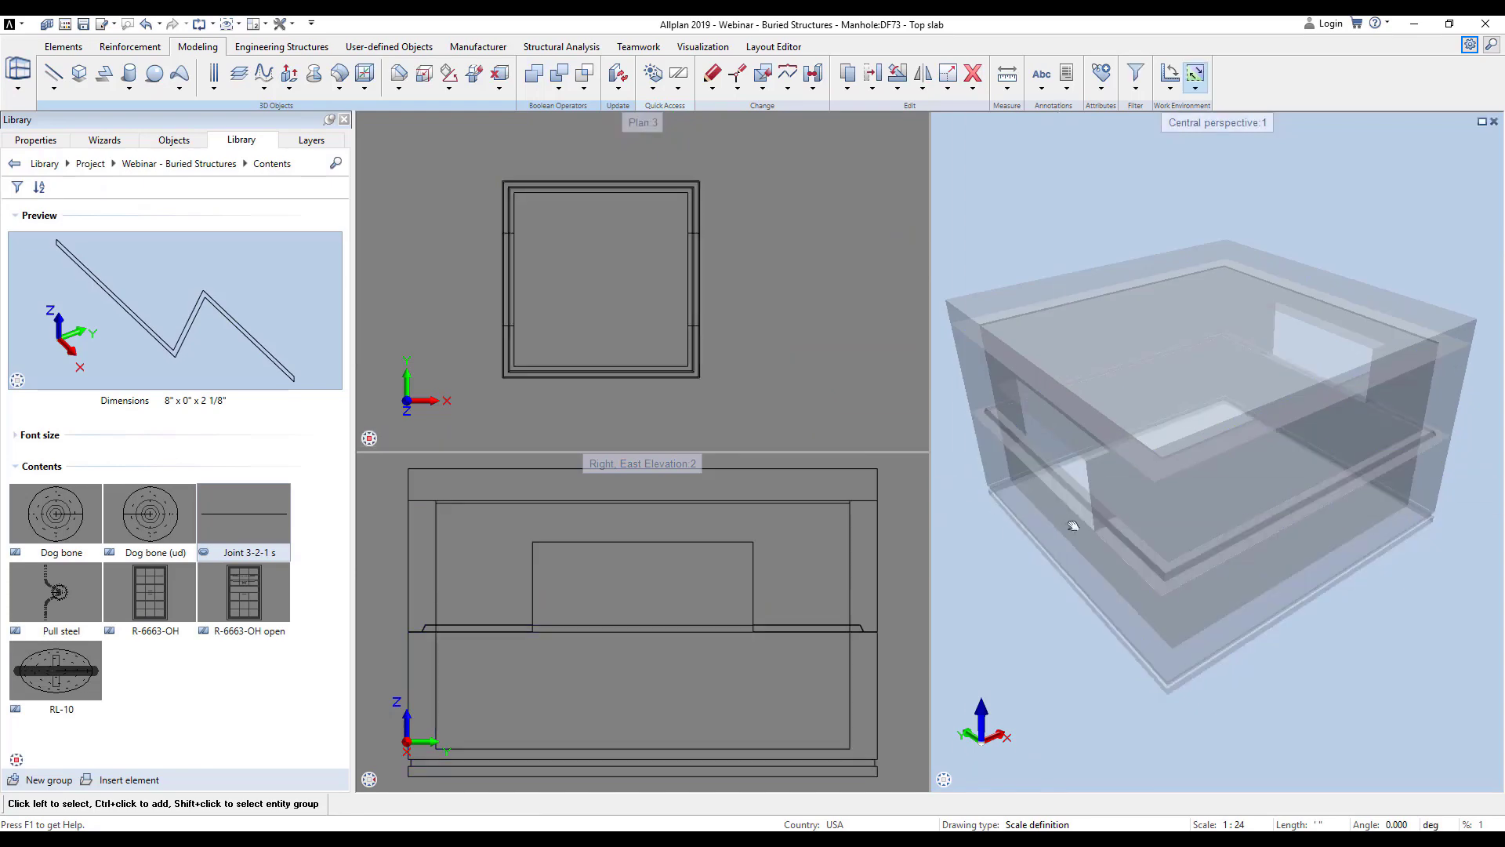
pyautogui.moveTo(1270, 453)
pyautogui.mouseDown()
pyautogui.moveTo(1133, 544)
pyautogui.moveTo(877, 617)
pyautogui.moveTo(628, 599)
pyautogui.moveTo(346, 326)
pyautogui.moveTo(432, 424)
pyautogui.moveTo(1153, 471)
pyautogui.moveTo(1257, 452)
pyautogui.mouseUp()
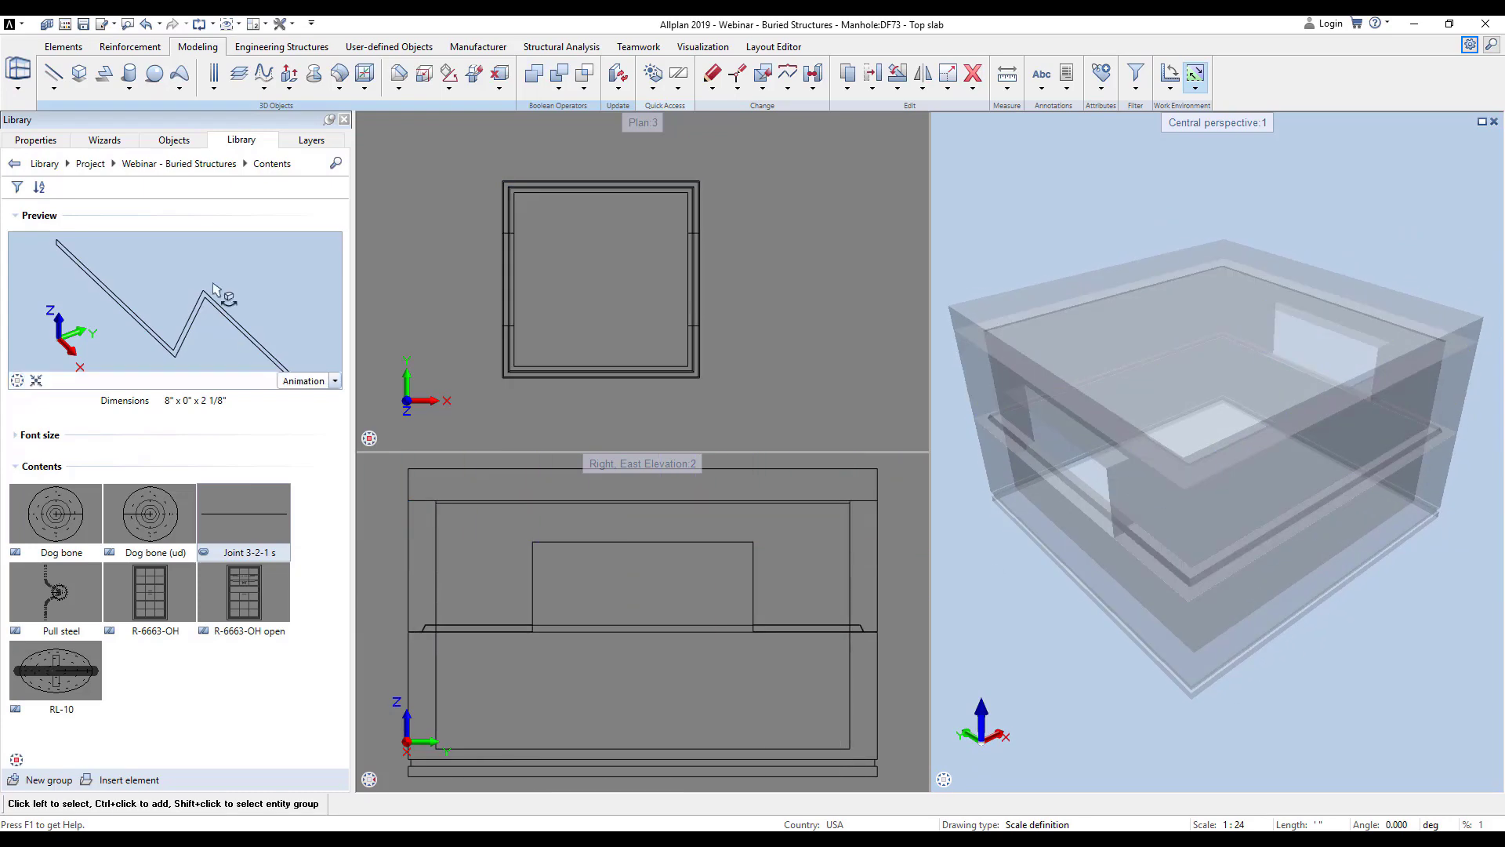
# - Move the lower solid to drawing file DF74-Mid section and the next 3D object to DF75-Base
pyautogui.click(172, 140)
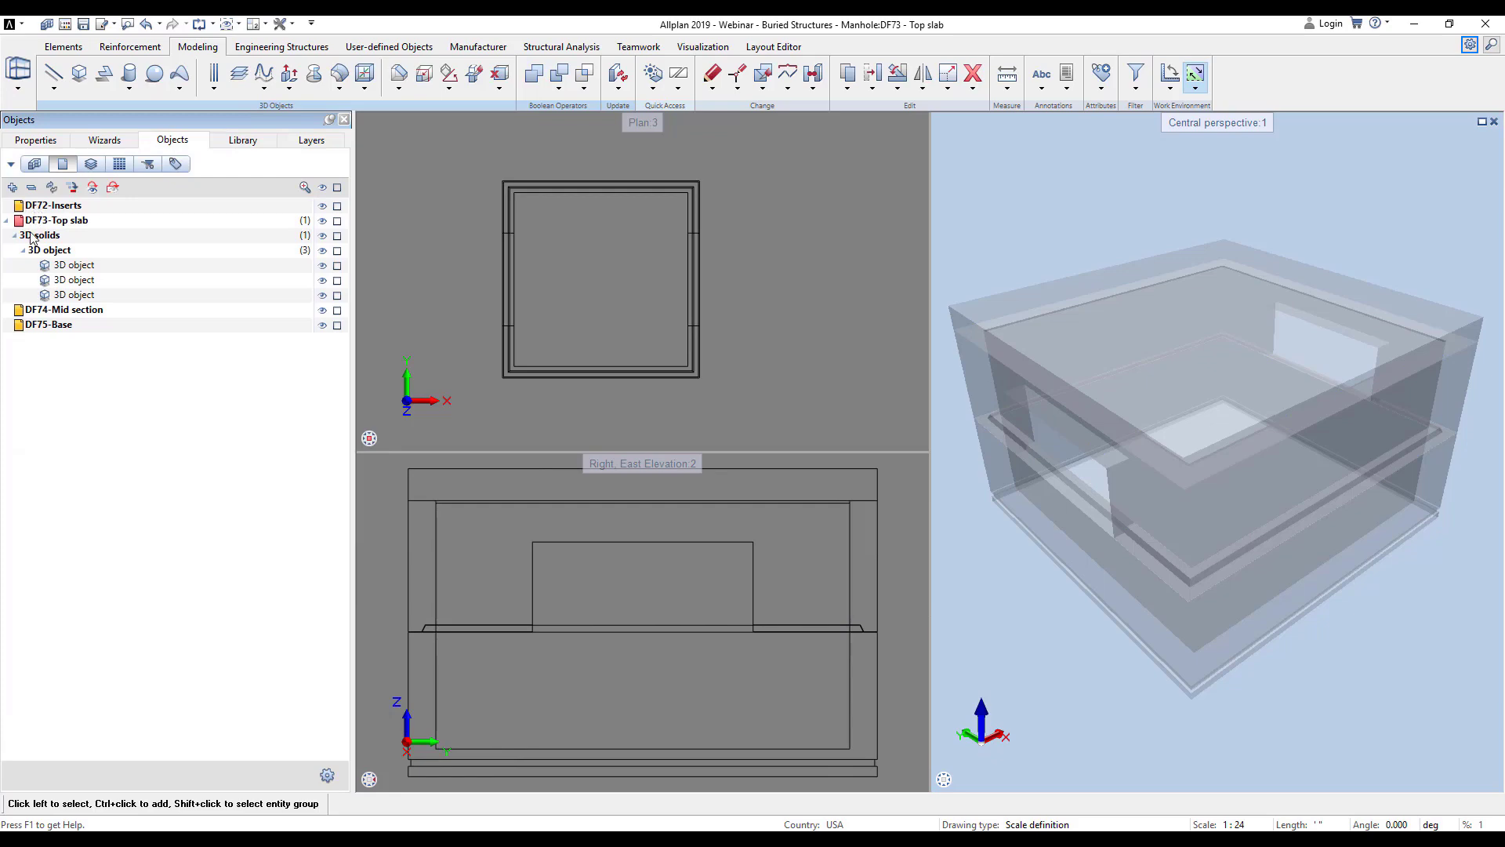
pyautogui.moveTo(57, 297); pyautogui.dragTo(57, 311)
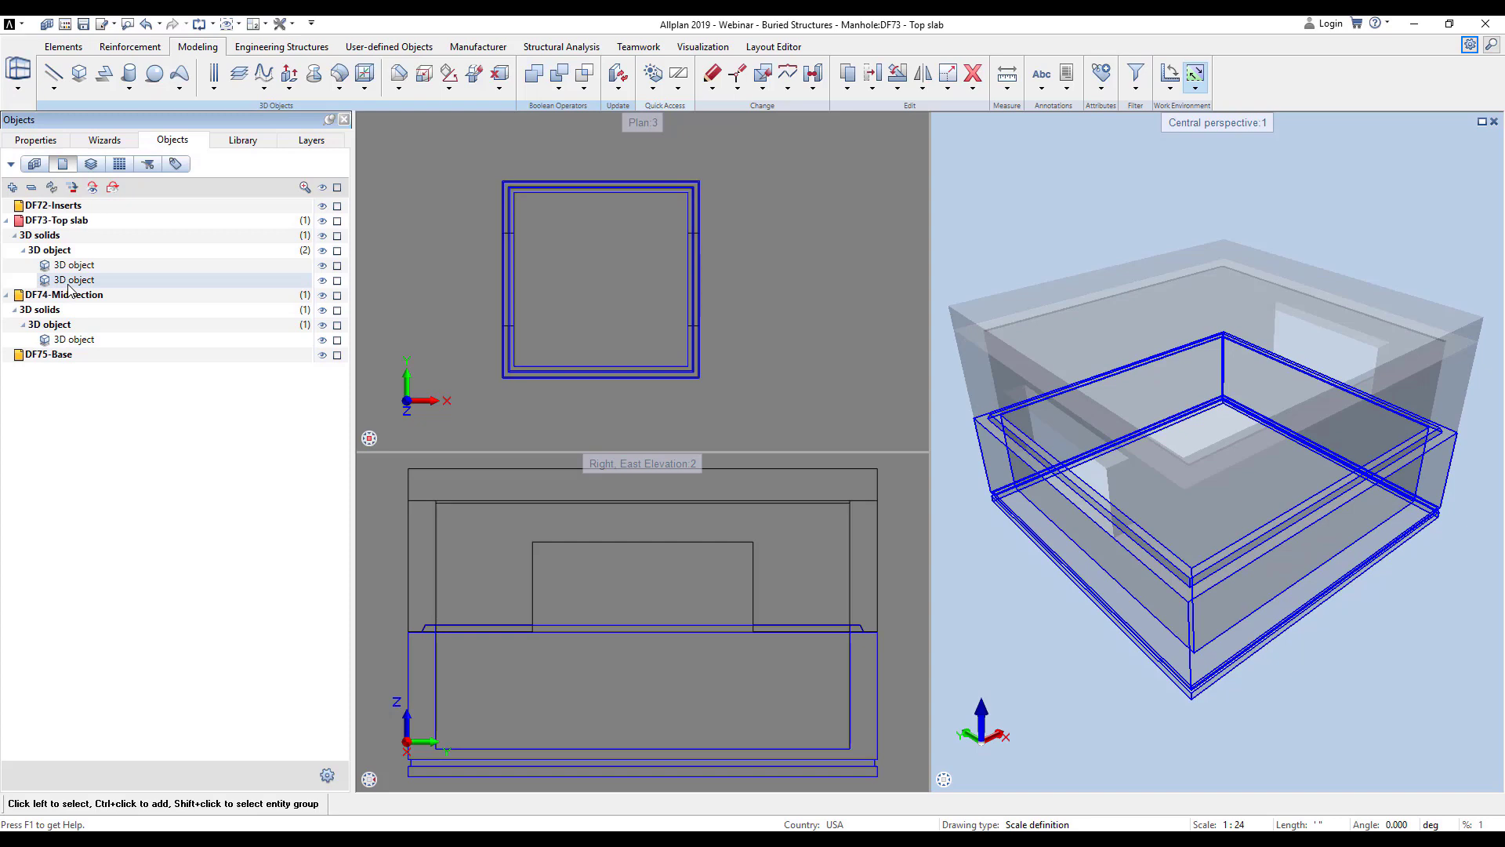
pyautogui.moveTo(69, 284); pyautogui.dragTo(49, 355)
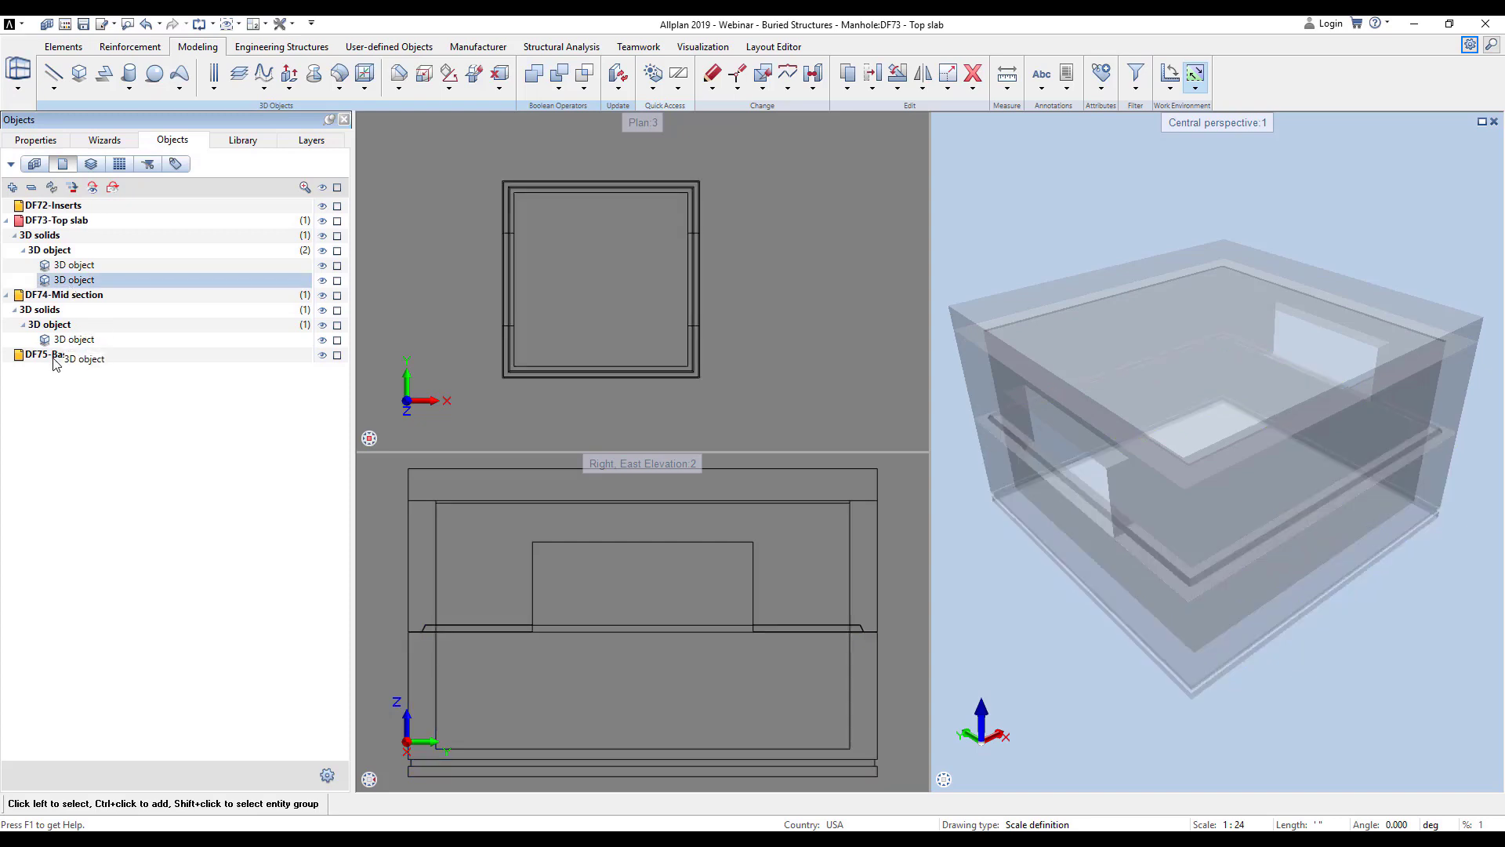
# - Make DF72-Inserts the current drawing file and hide the mid section and base, leaving the top slab displayed
pyautogui.click(32, 187)
pyautogui.moveTo(24, 220); pyautogui.dragTo(22, 206)
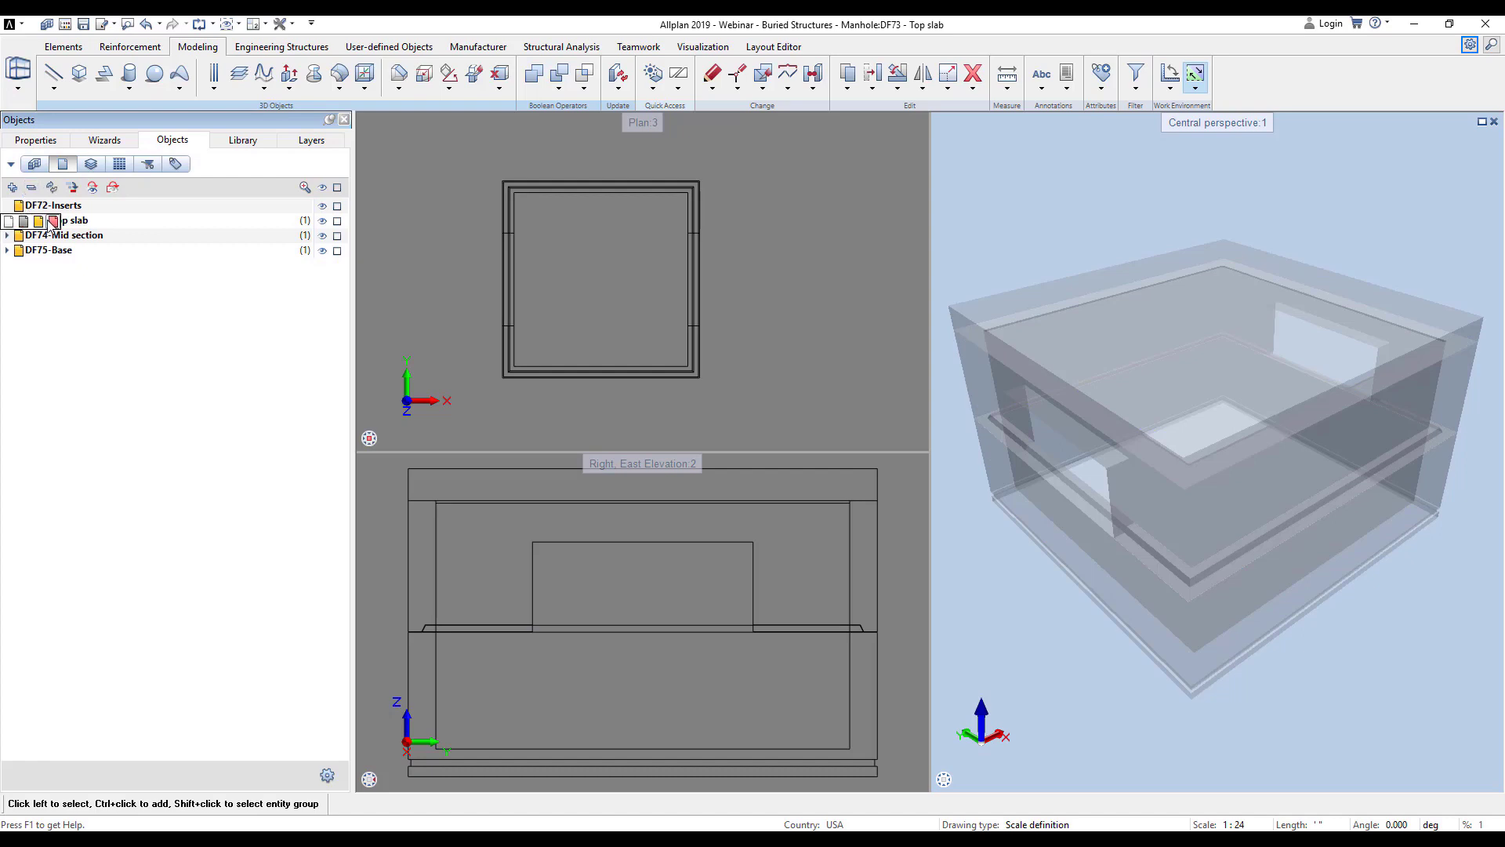
pyautogui.click(50, 222)
pyautogui.click(323, 236)
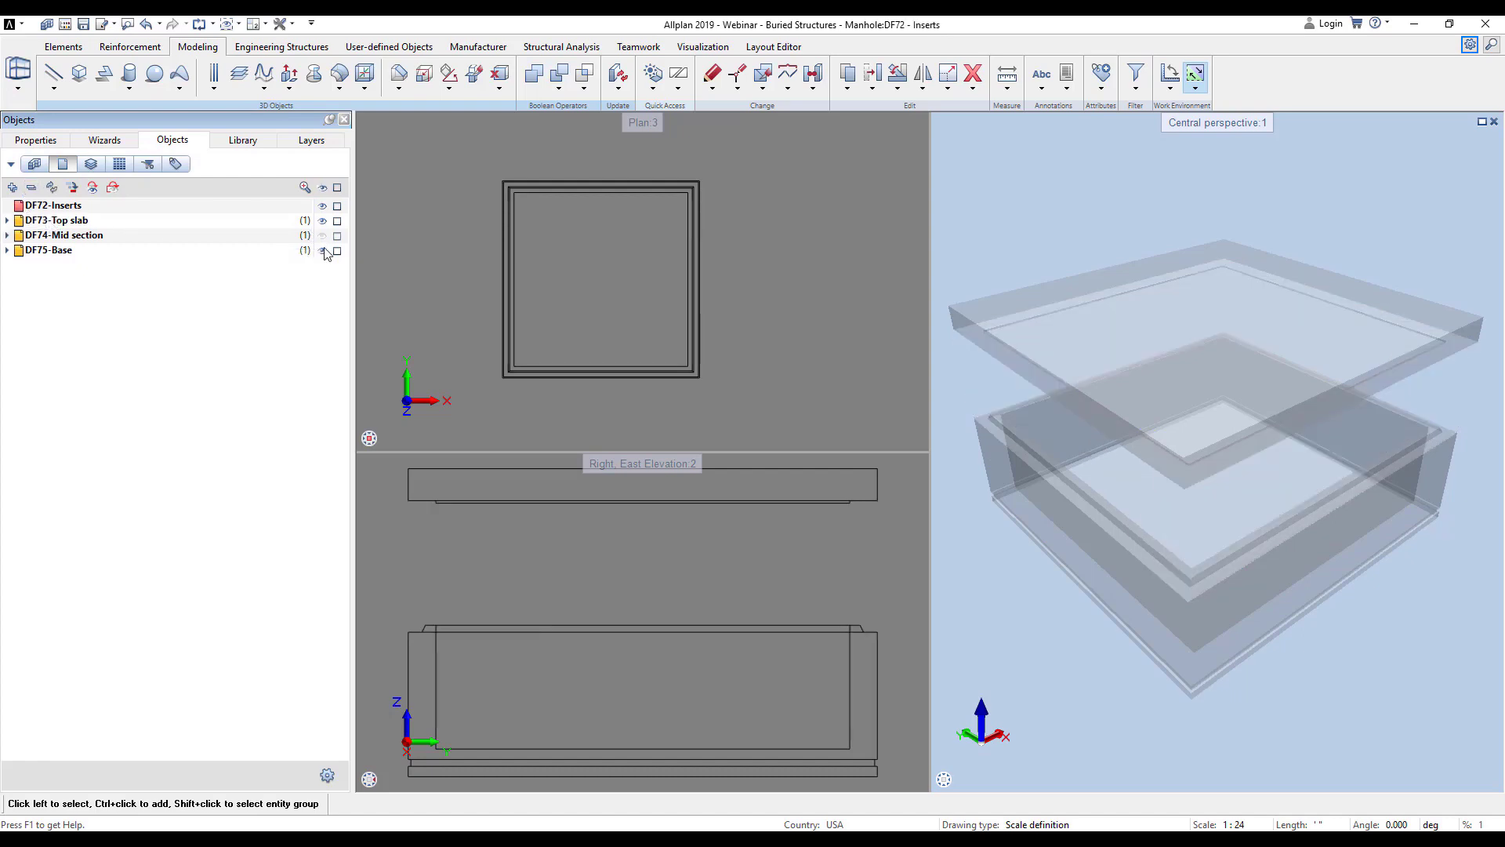
pyautogui.click(322, 251)
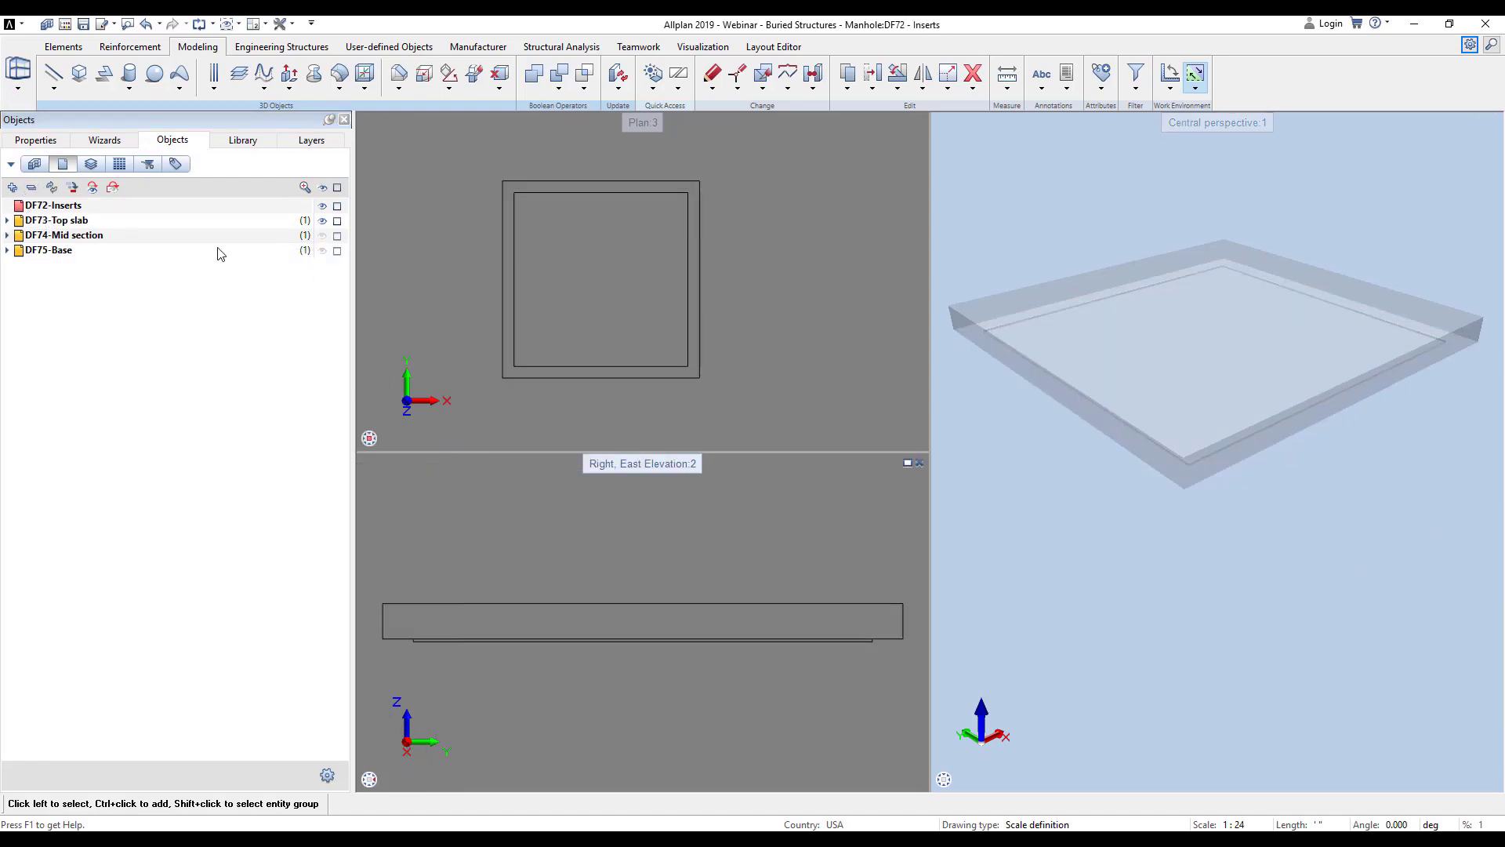
# - Place a Dog bone insert near the south-west corner of the top slab, with its height fixed to the slab's upper face
pyautogui.click(105, 143)
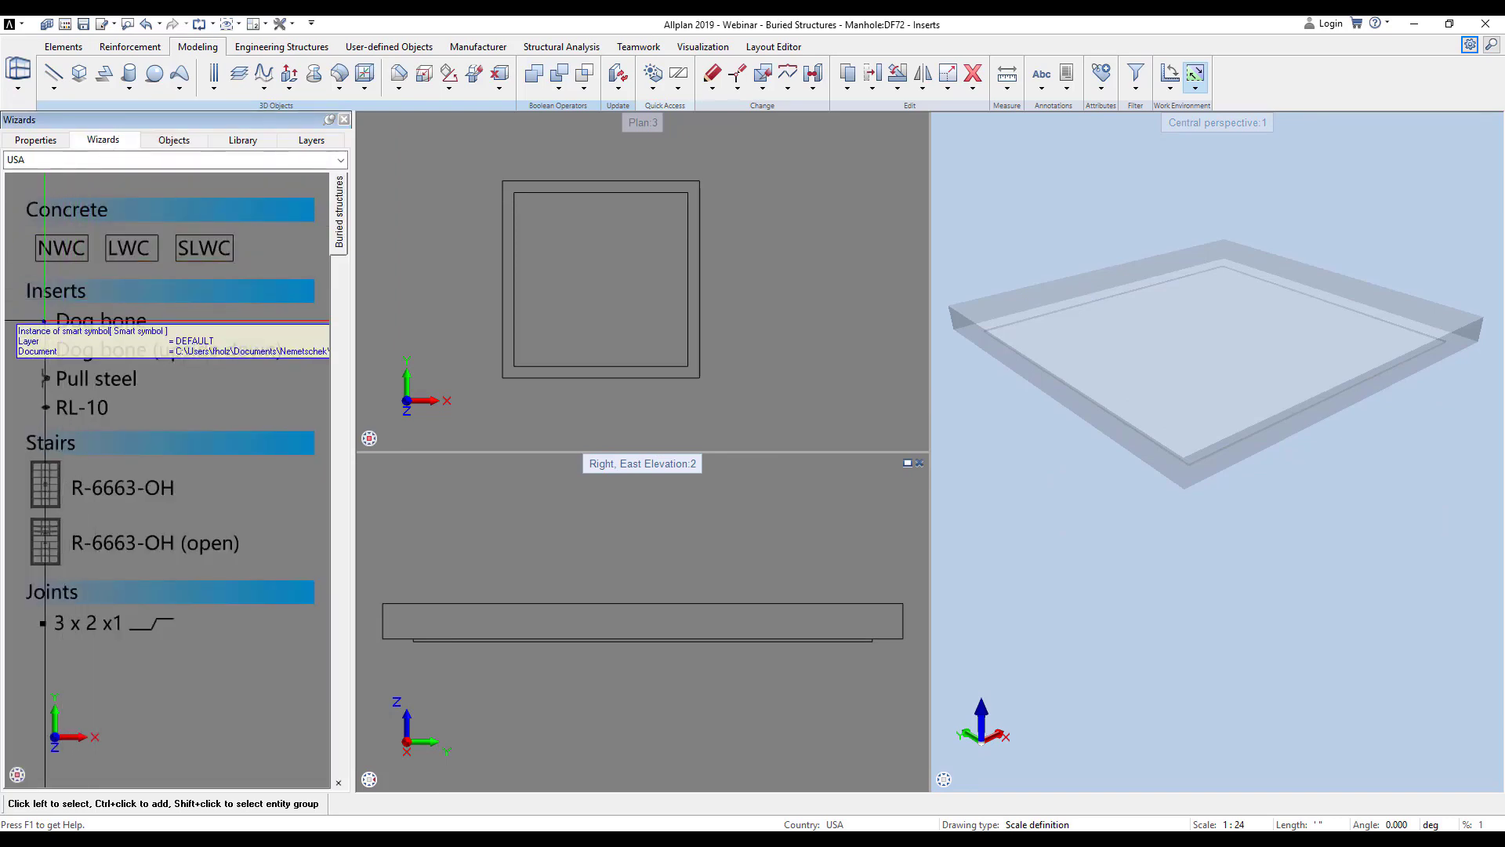
pyautogui.click(101, 320)
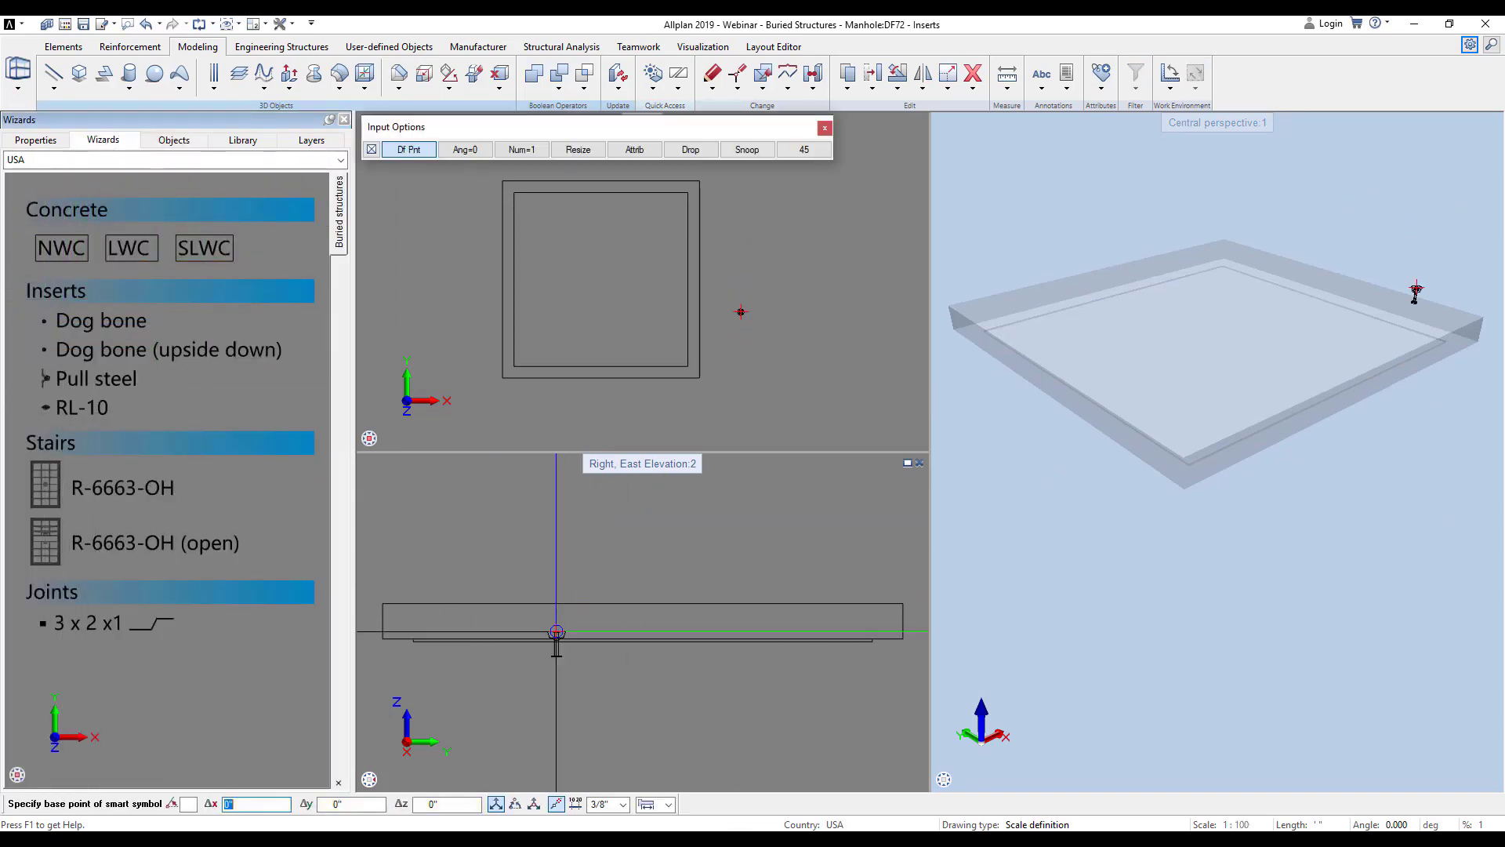
pyautogui.rightClick(633, 600)
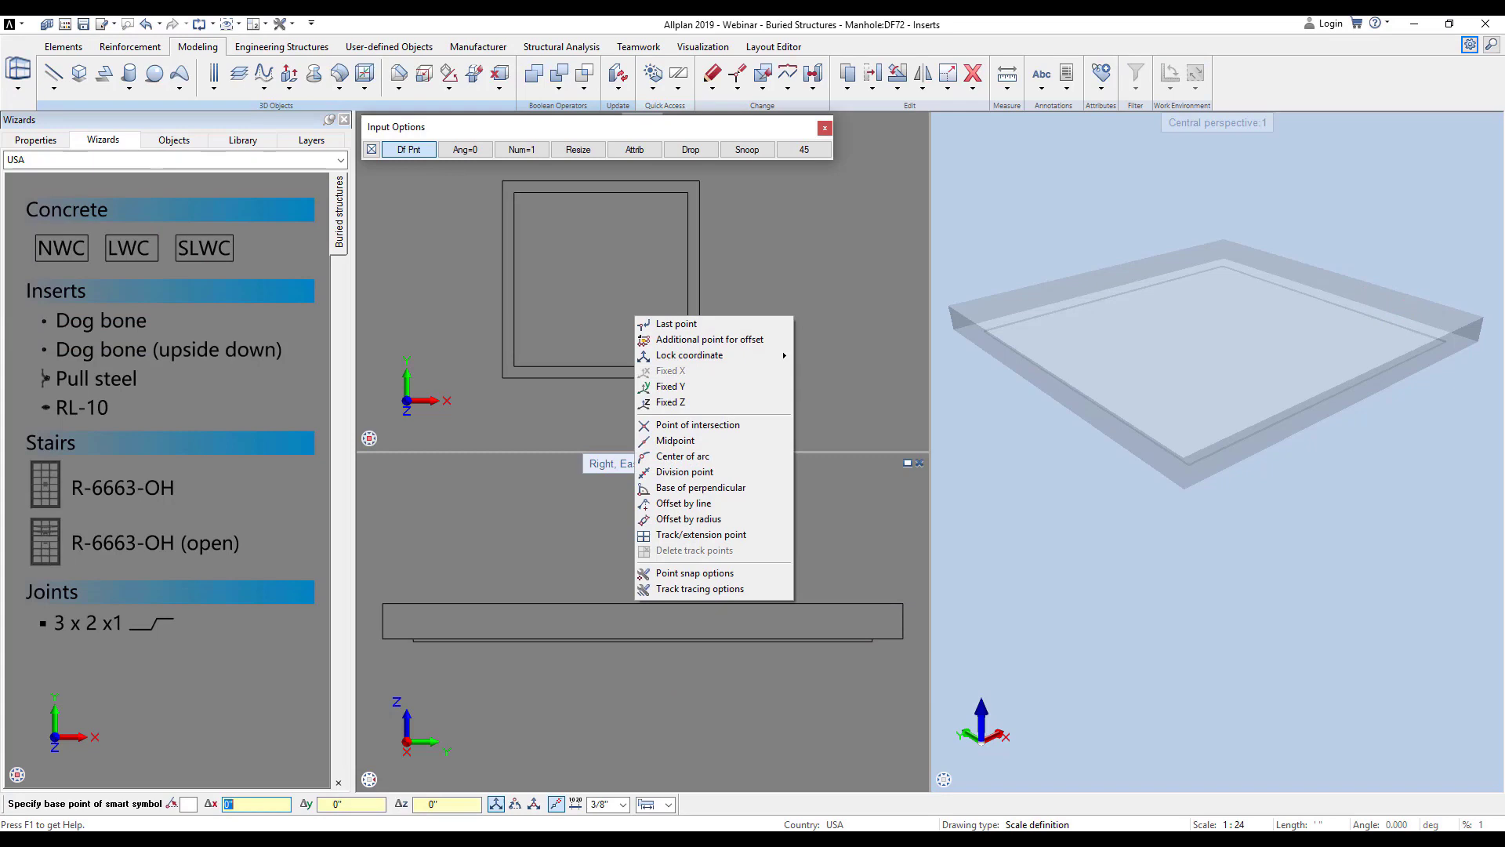
pyautogui.click(659, 403)
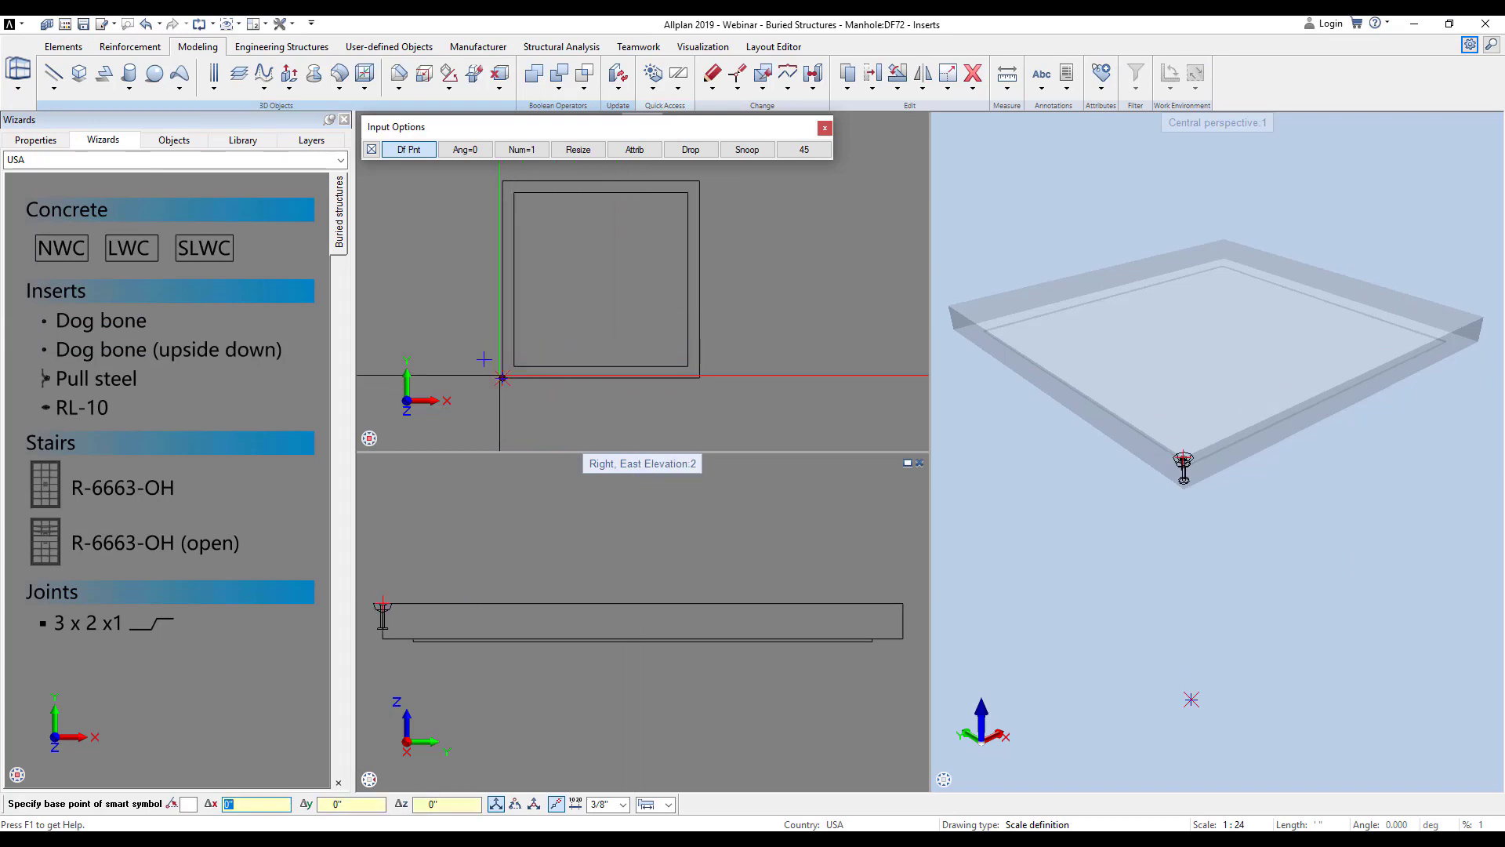
pyautogui.click(540, 340)
# - Copy and rotate the dog bone insert 3 times about the centre of the top slab, one for each remaining corner
pyautogui.click(898, 73)
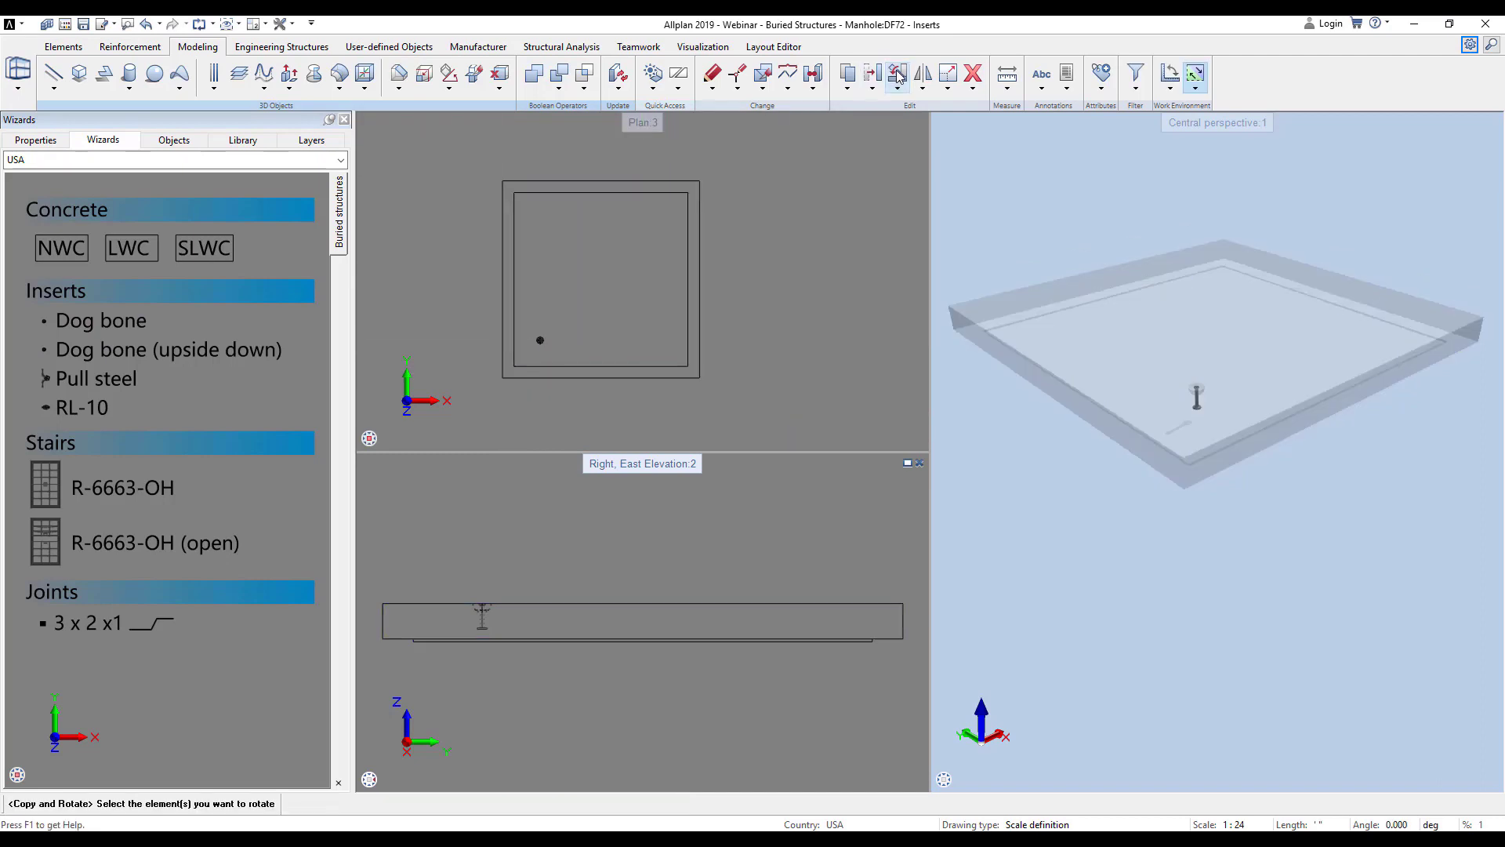
pyautogui.moveTo(466, 320); pyautogui.dragTo(559, 377)
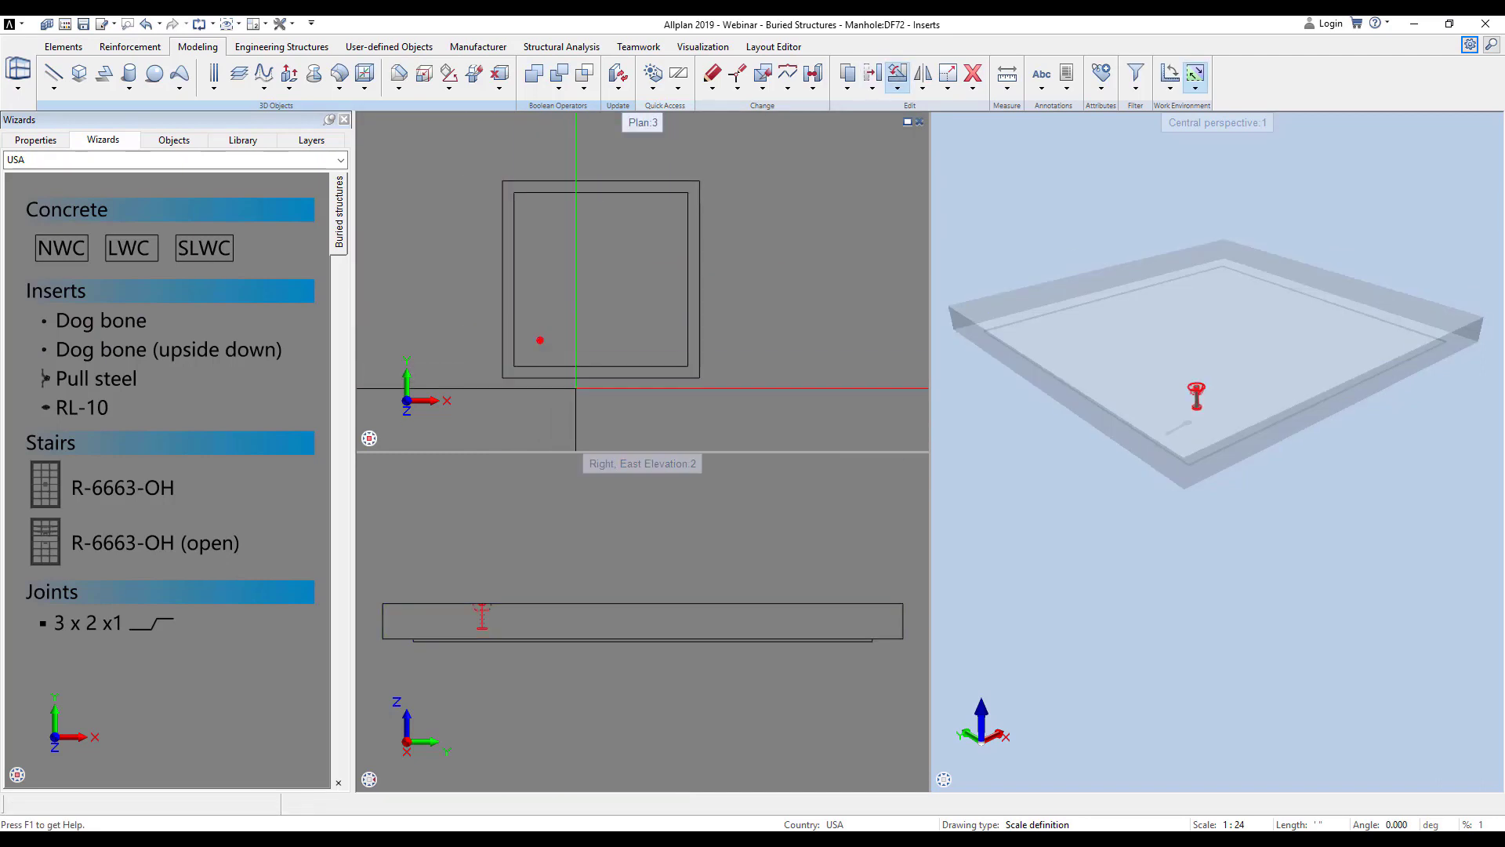
pyautogui.rightClick(503, 378)
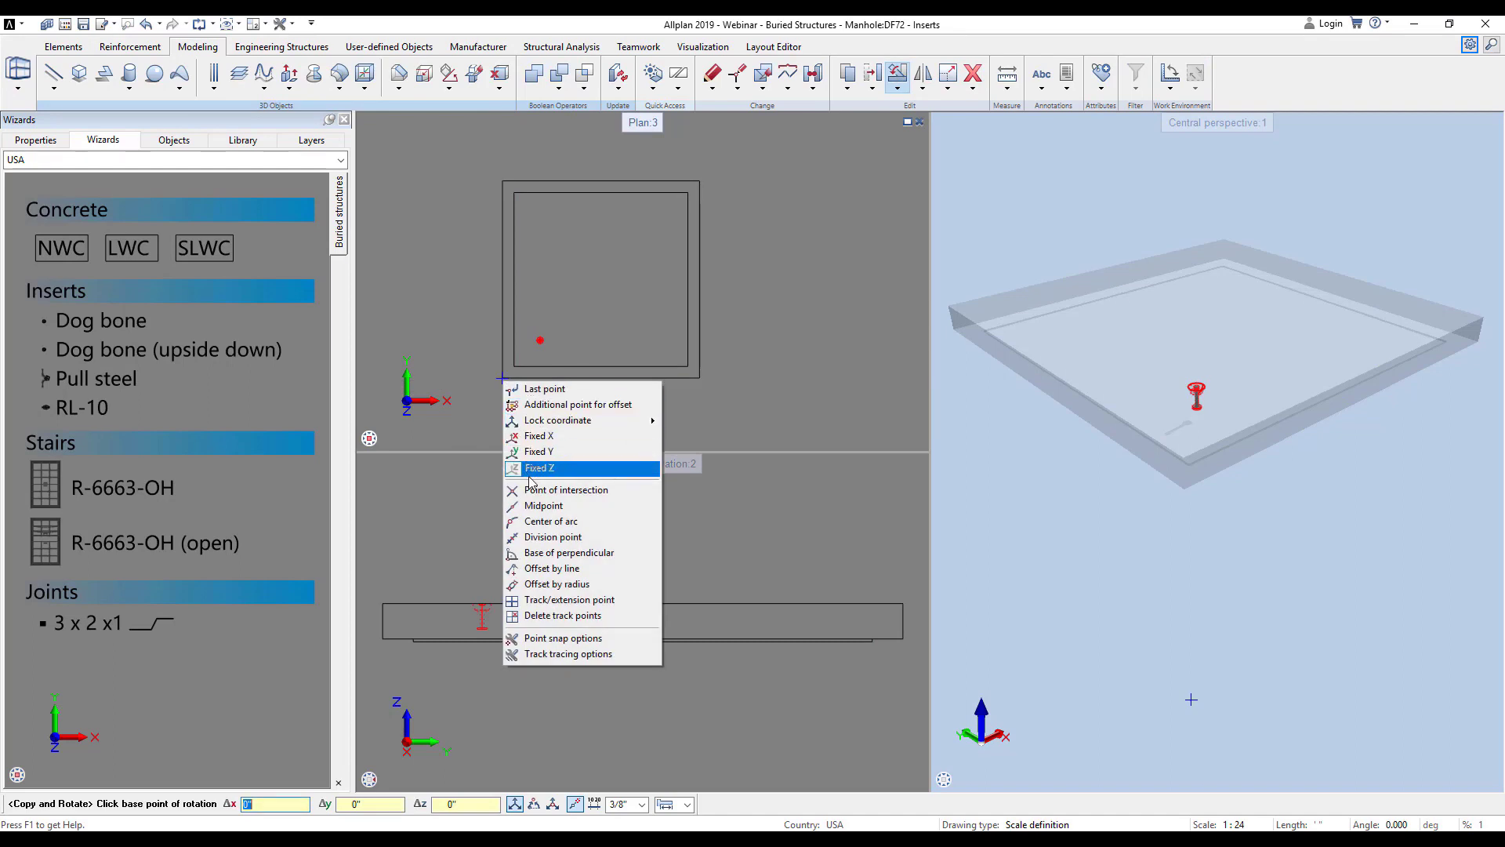
pyautogui.click(580, 509)
pyautogui.click(502, 377)
pyautogui.click(685, 167)
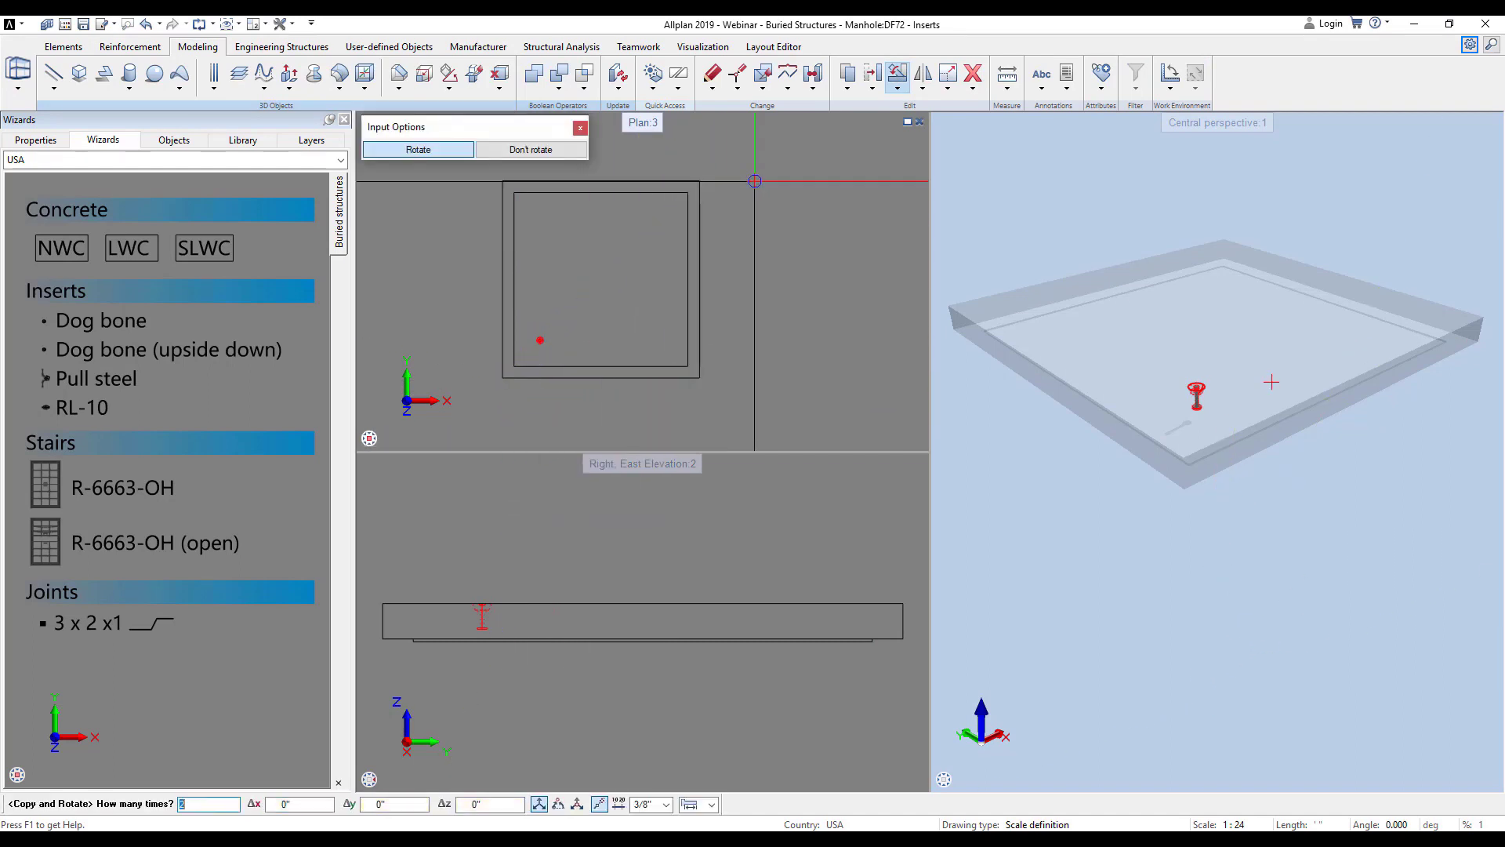
pyautogui.write('3')
pyautogui.press('Return')
pyautogui.press('Return')
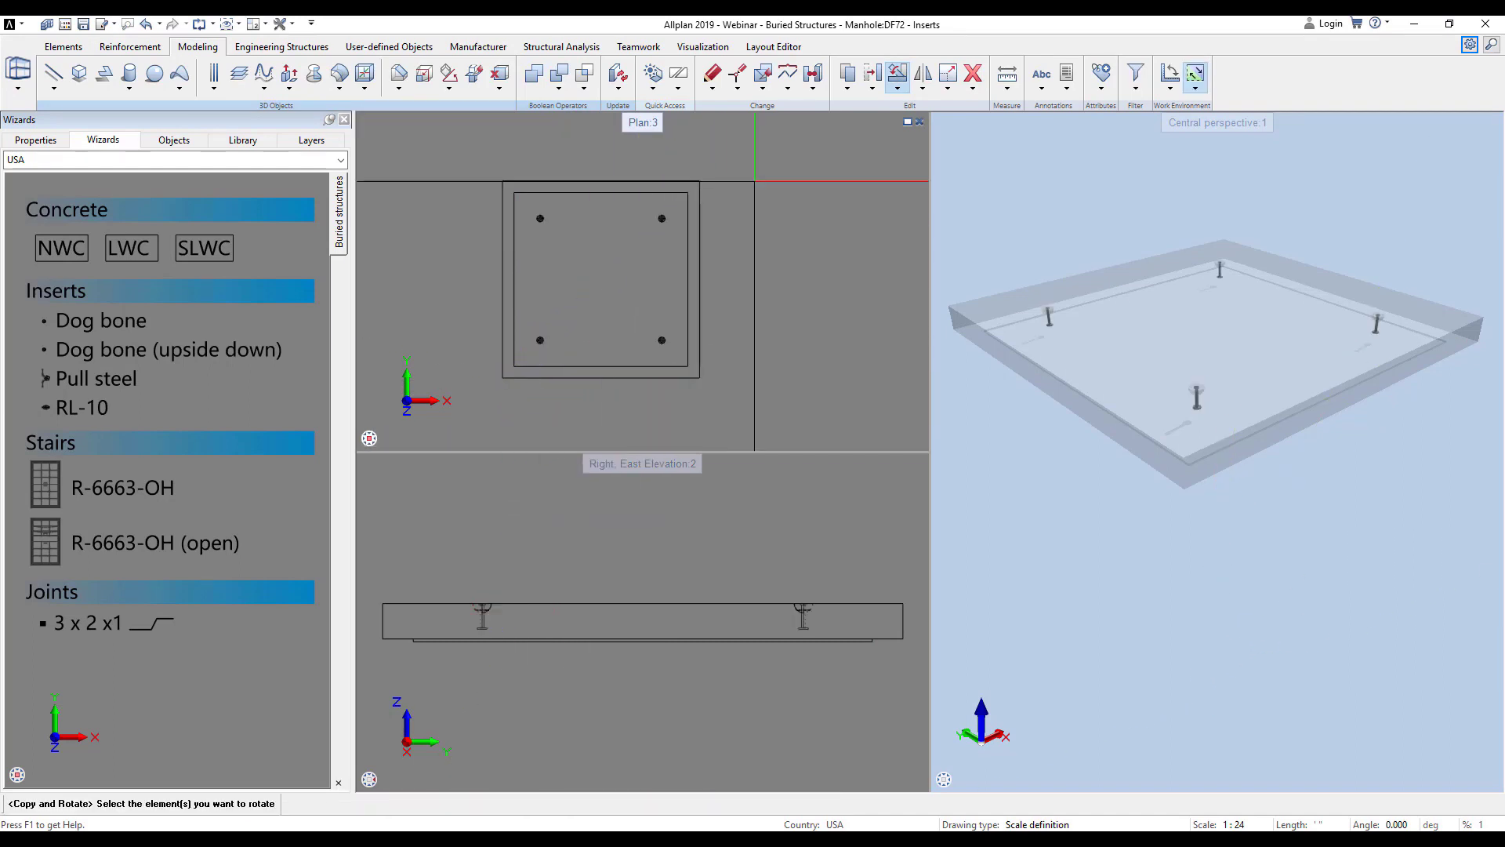
pyautogui.press('Escape')
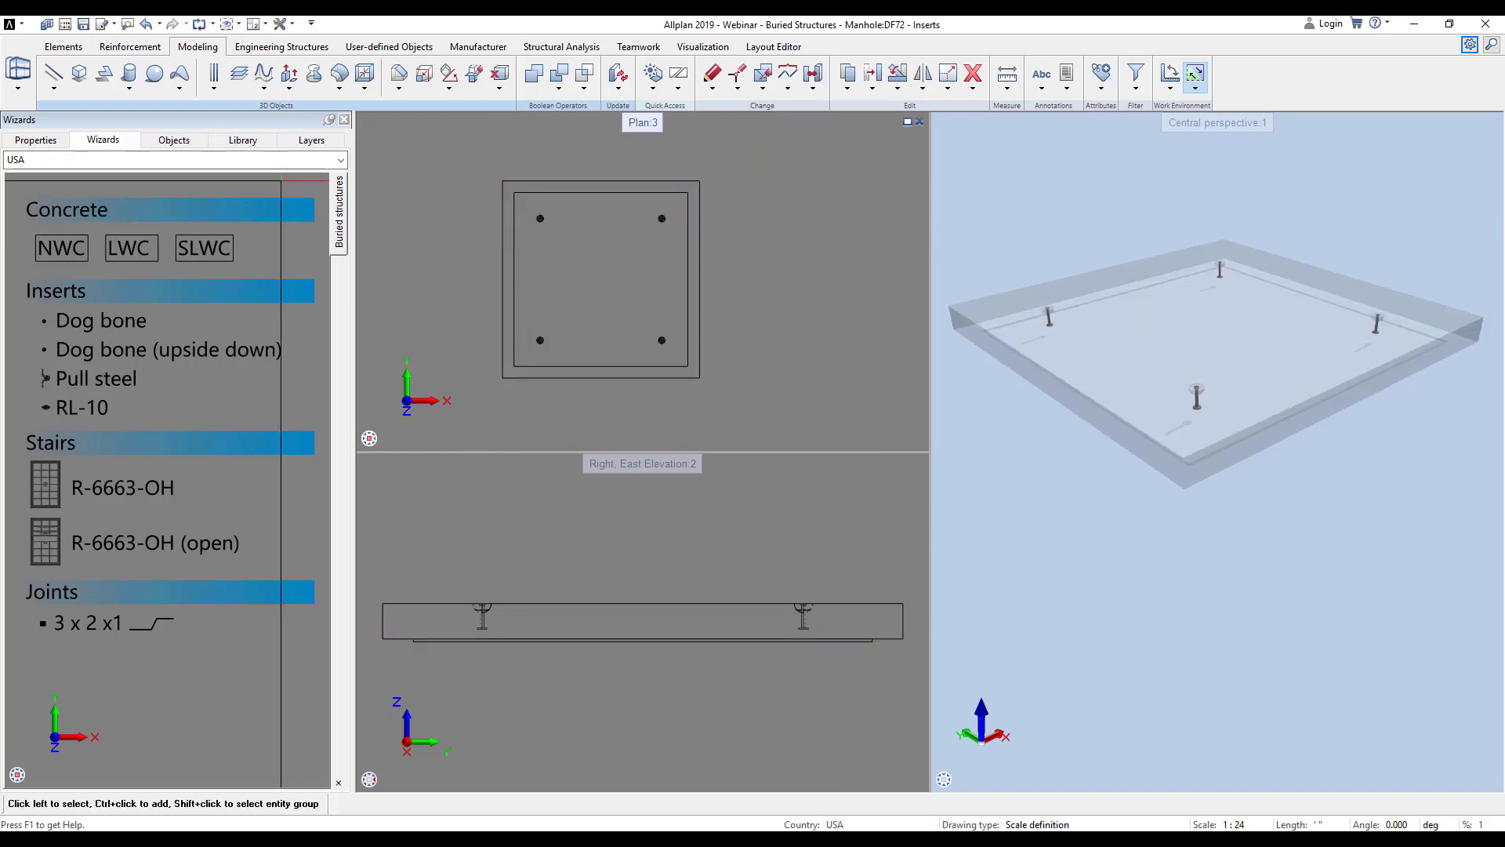
# - Show the mid section in place of the top slab and pick an RL-10 insert with its height fixed to the wall top
pyautogui.click(177, 140)
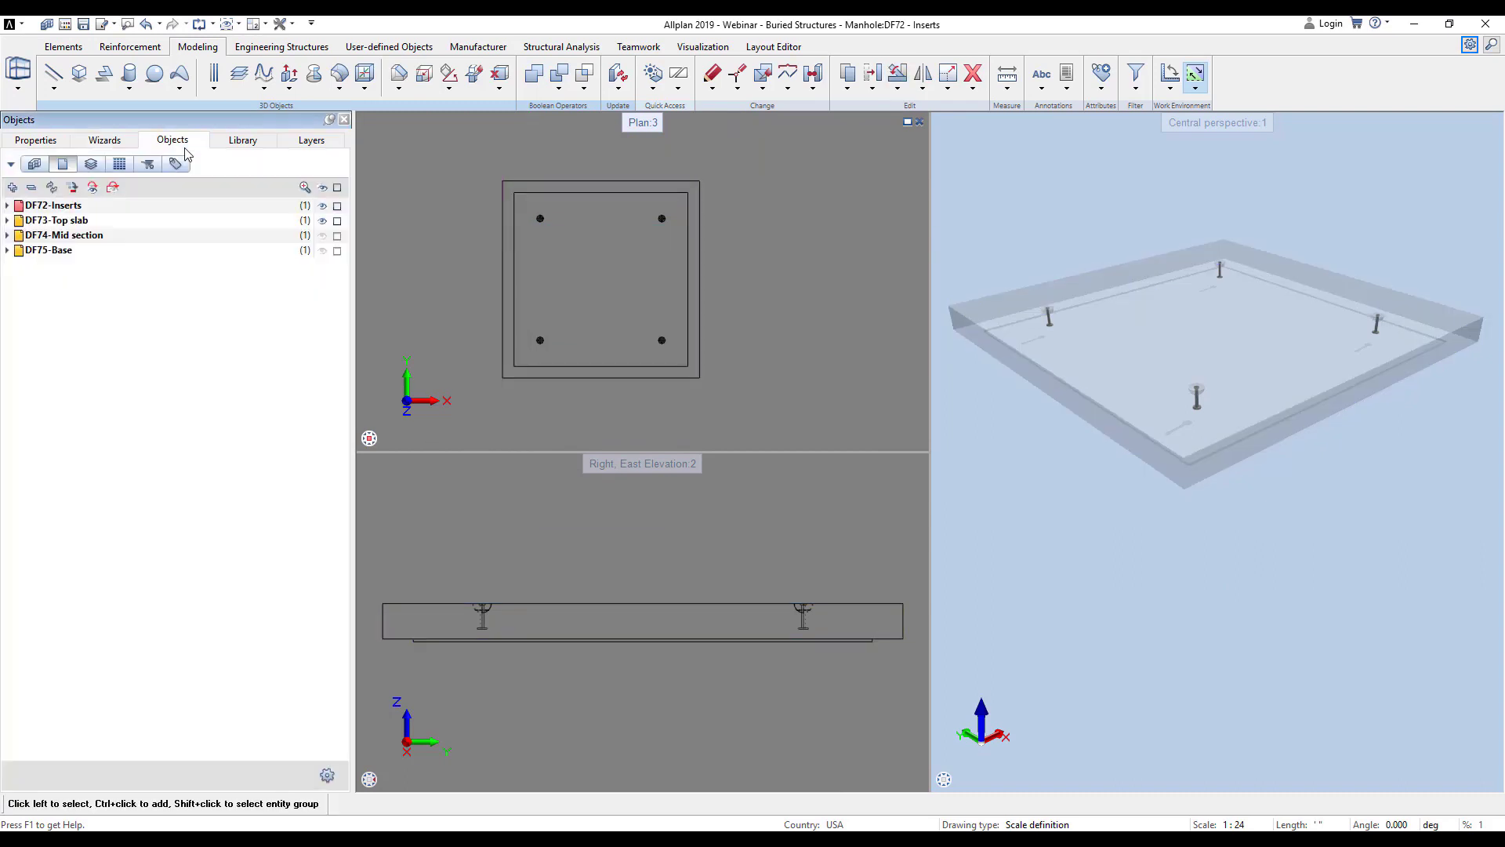
pyautogui.click(323, 235)
pyautogui.click(124, 142)
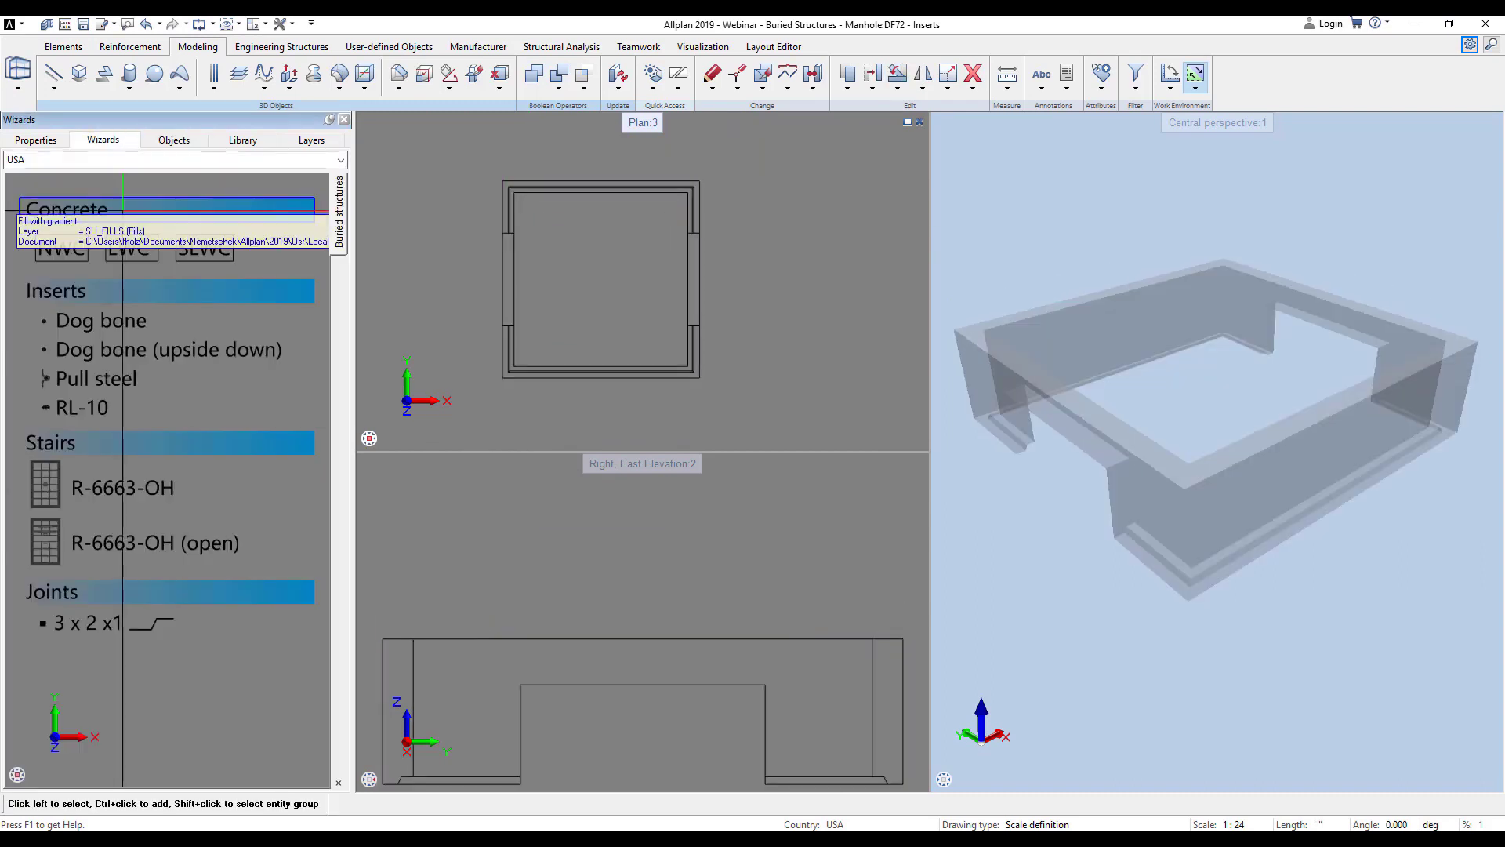
pyautogui.click(78, 407)
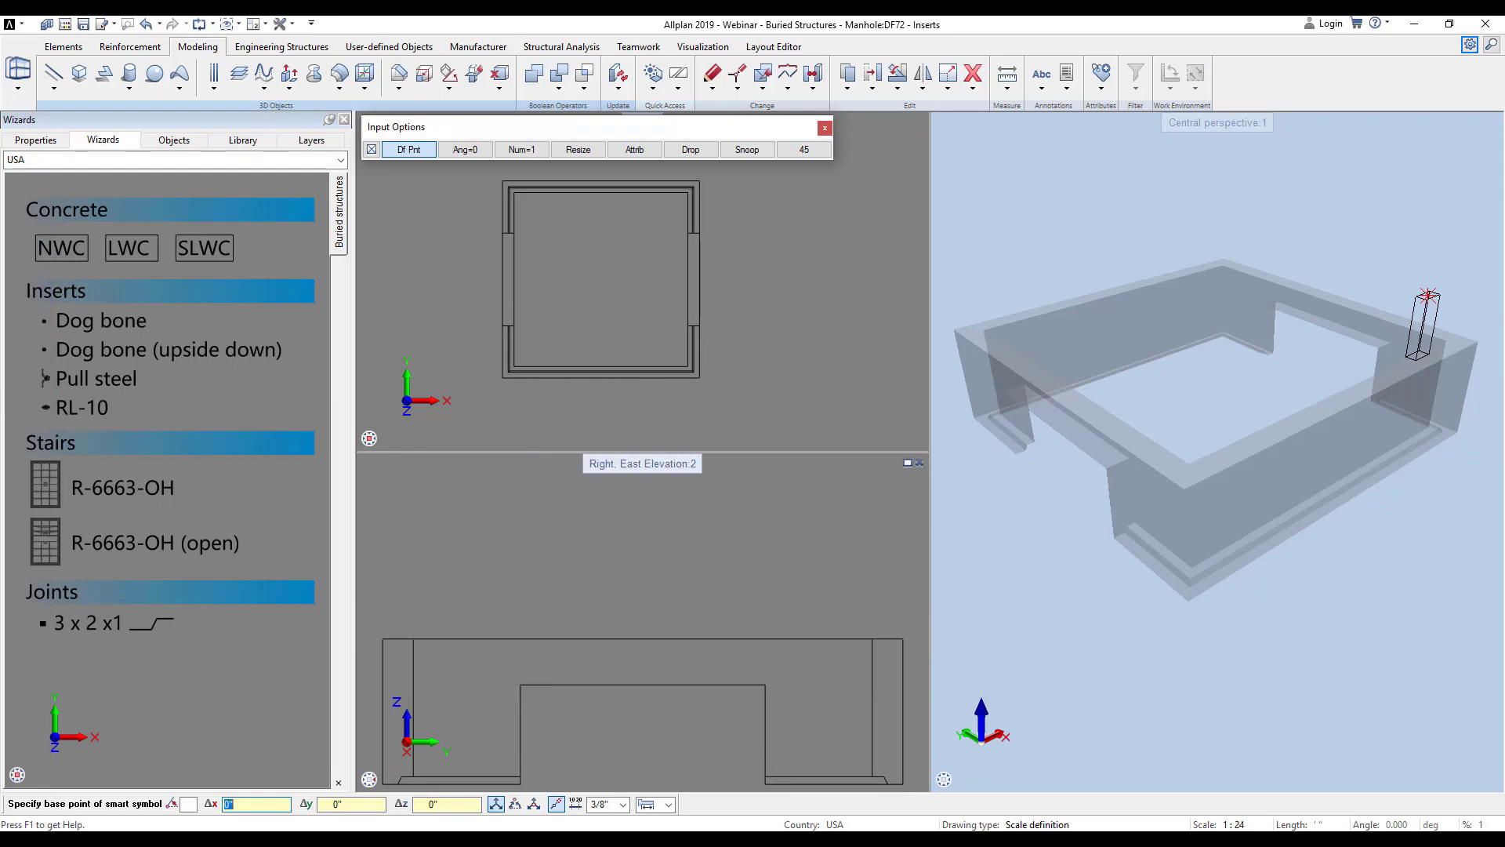
pyautogui.rightClick(536, 640)
pyautogui.click(562, 446)
# - Place the RL-10 insert midway through the south wall's thickness, 1'7" along the wall from the inner south-west corner
pyautogui.scroll(1, 503, 387)
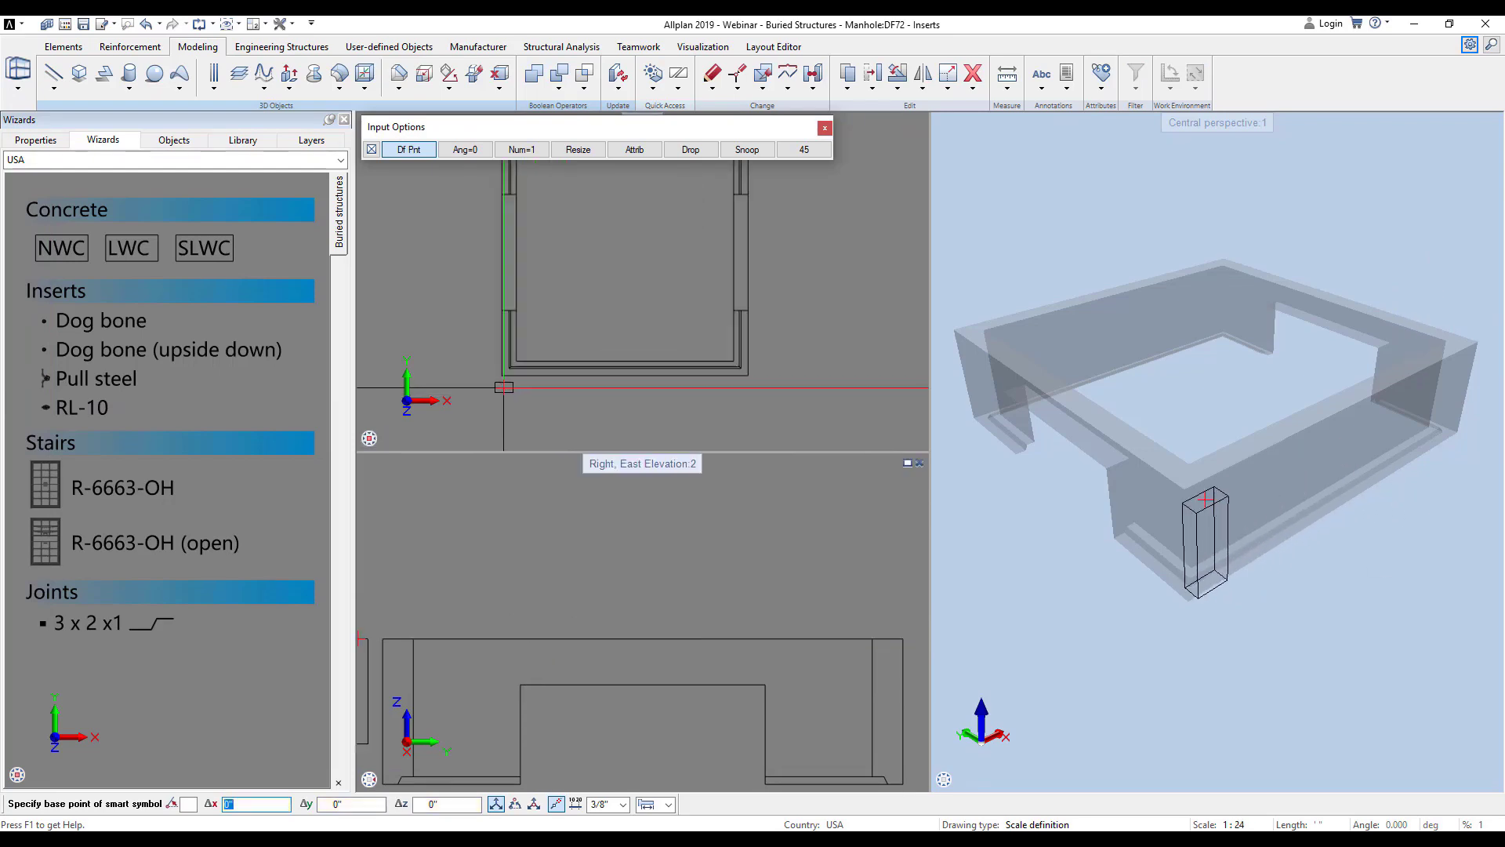
pyautogui.scroll(3, 503, 387)
pyautogui.rightClick(511, 343)
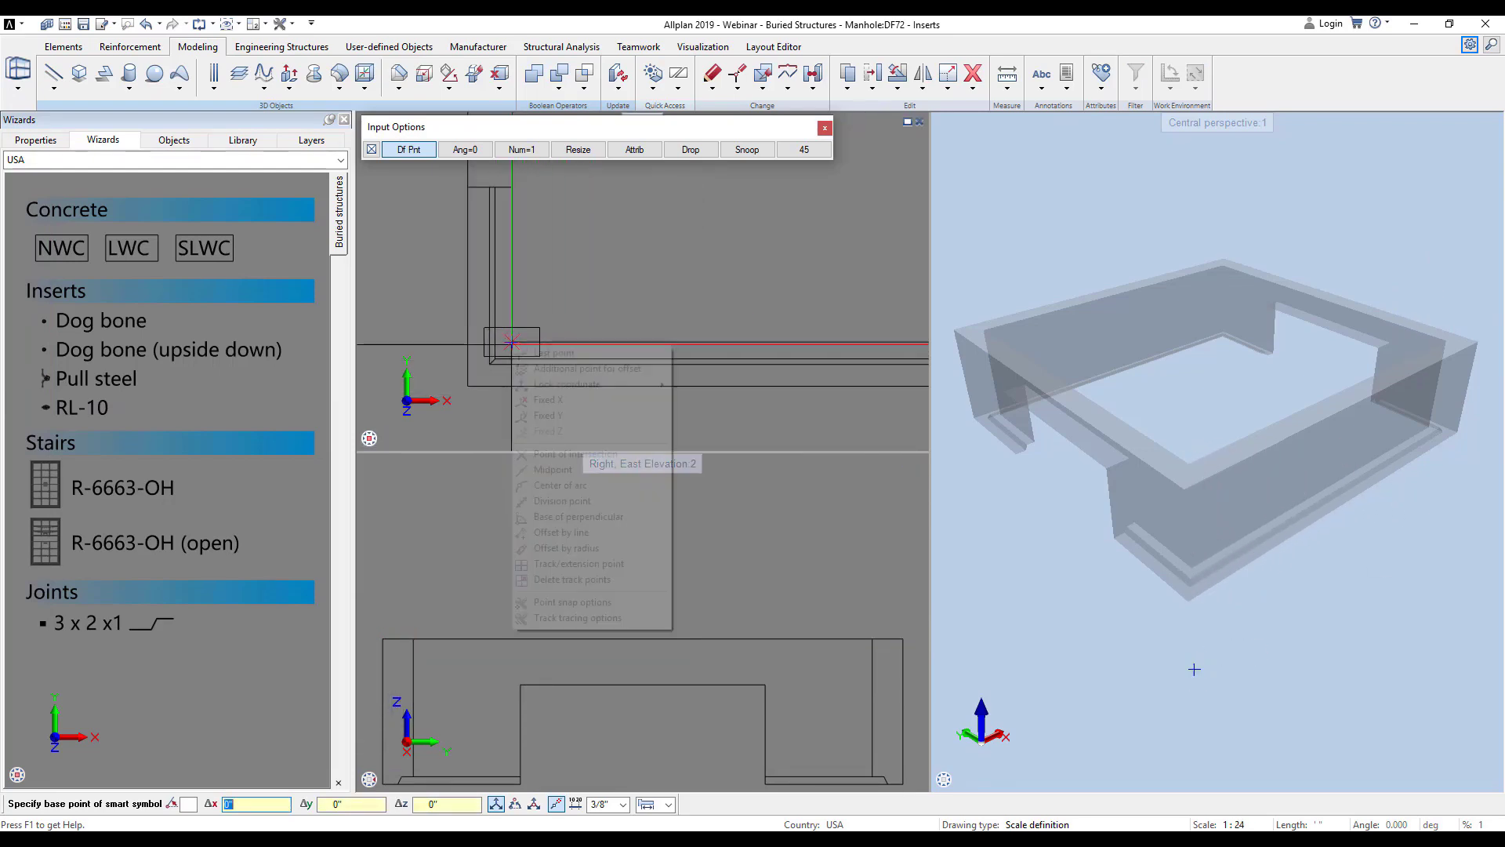
pyautogui.click(550, 472)
pyautogui.rightClick(512, 386)
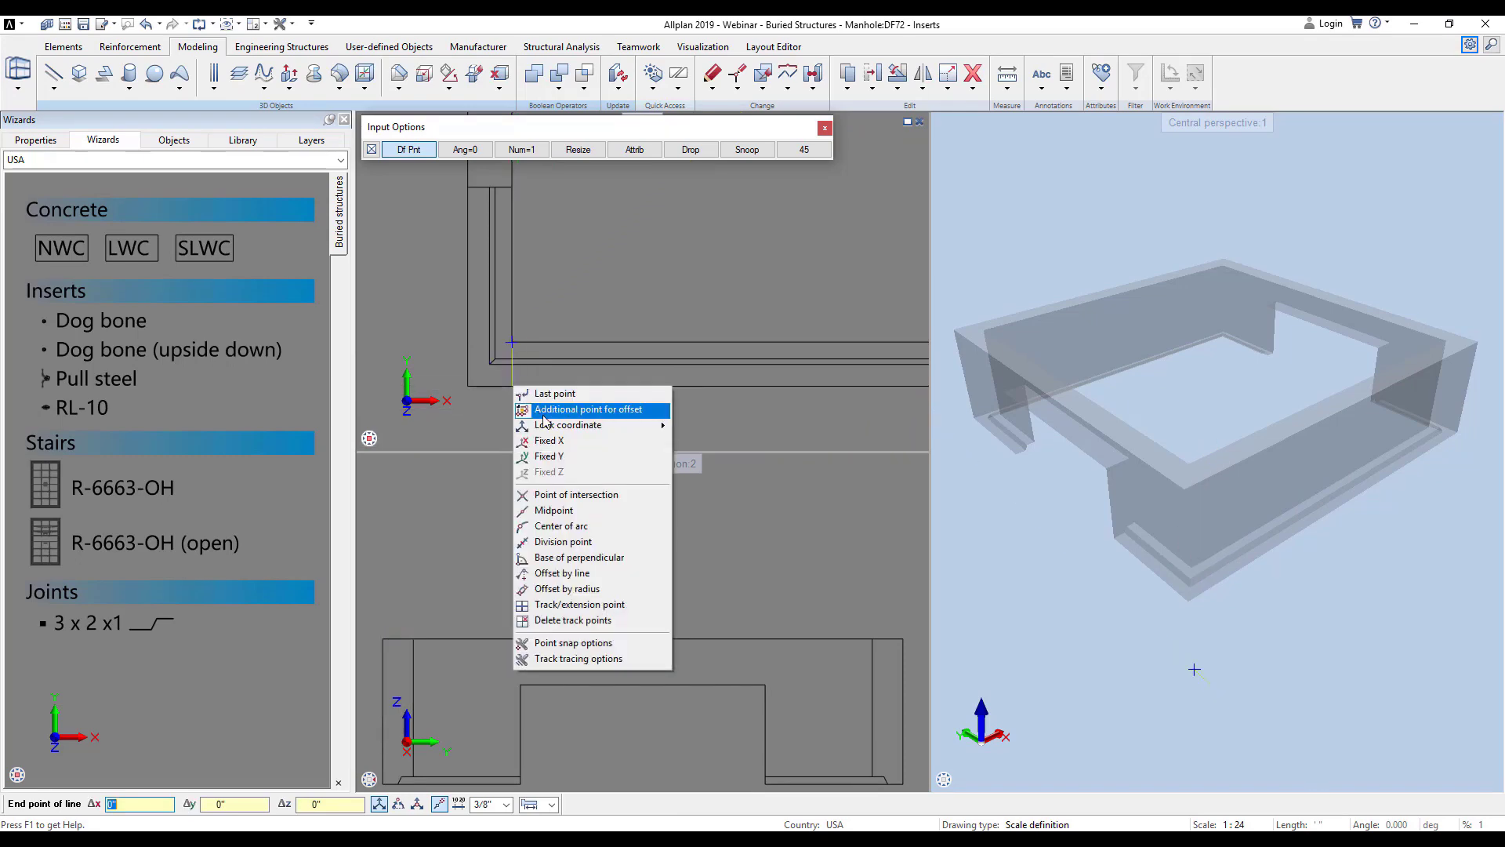
pyautogui.click(558, 455)
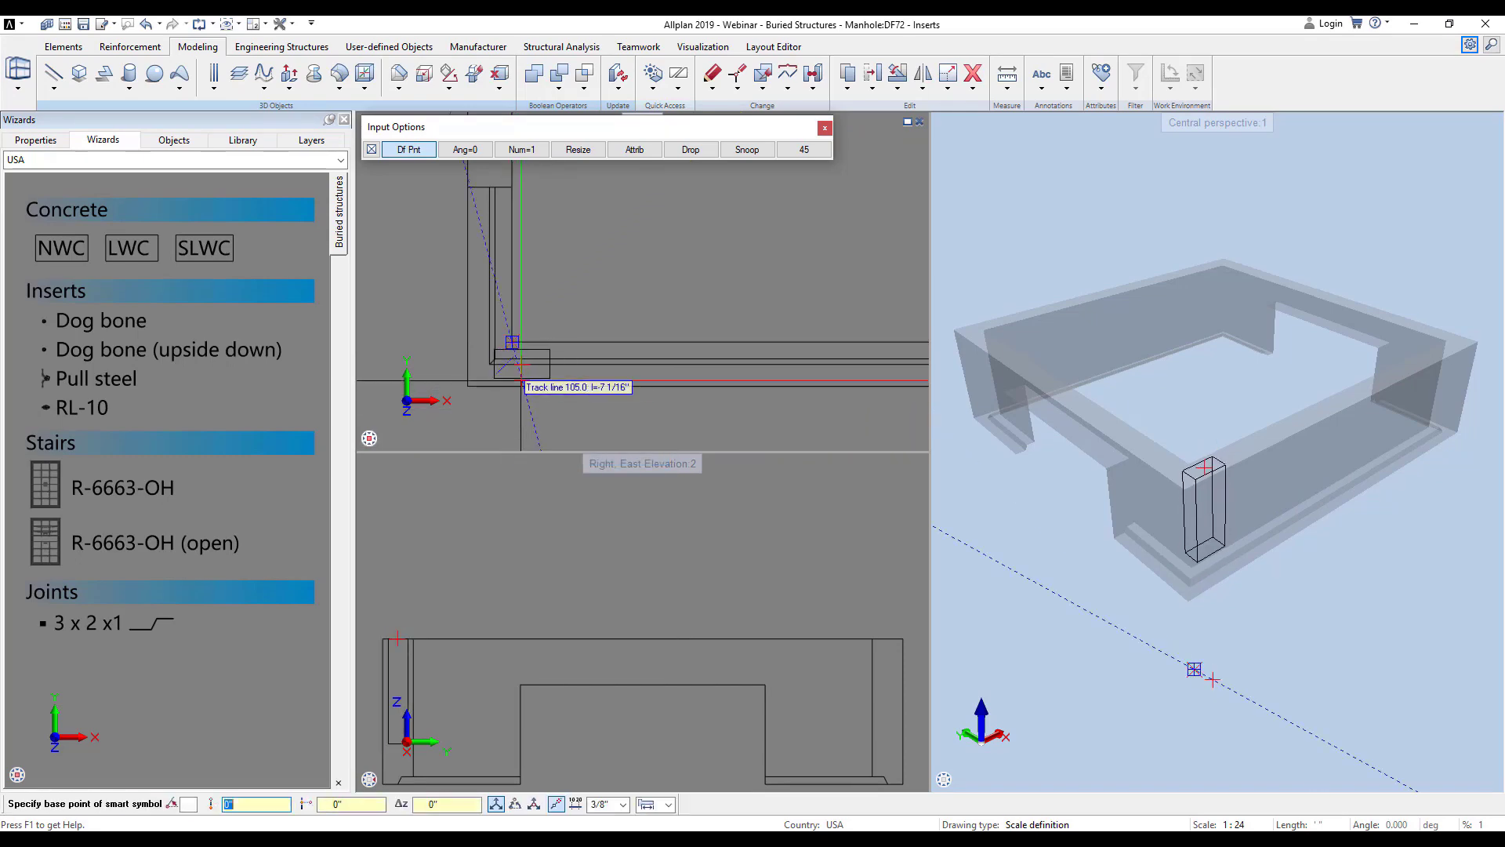
pyautogui.scroll(-2, 520, 370)
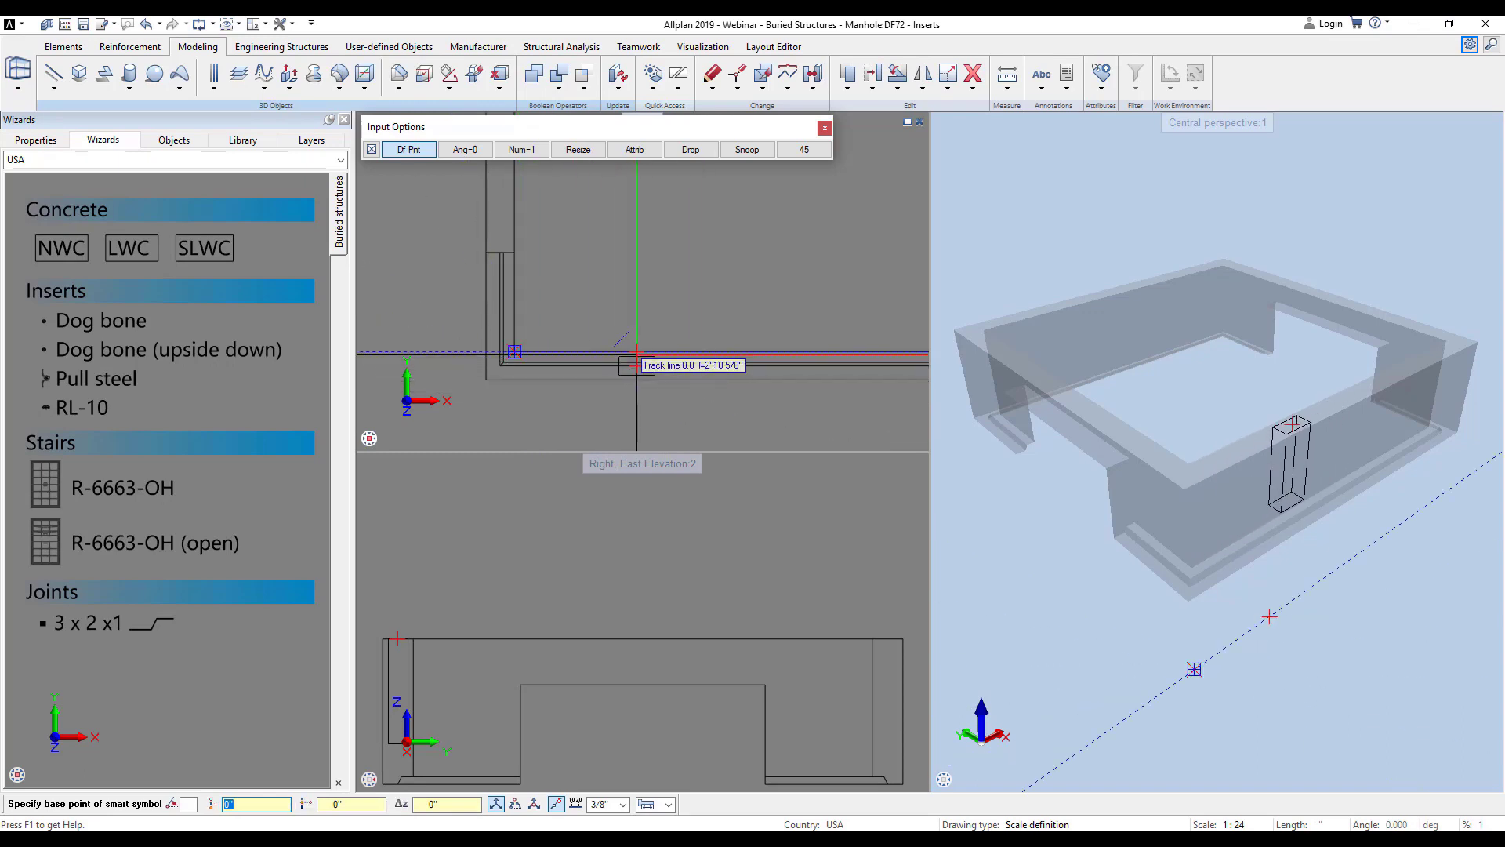
pyautogui.write('1')
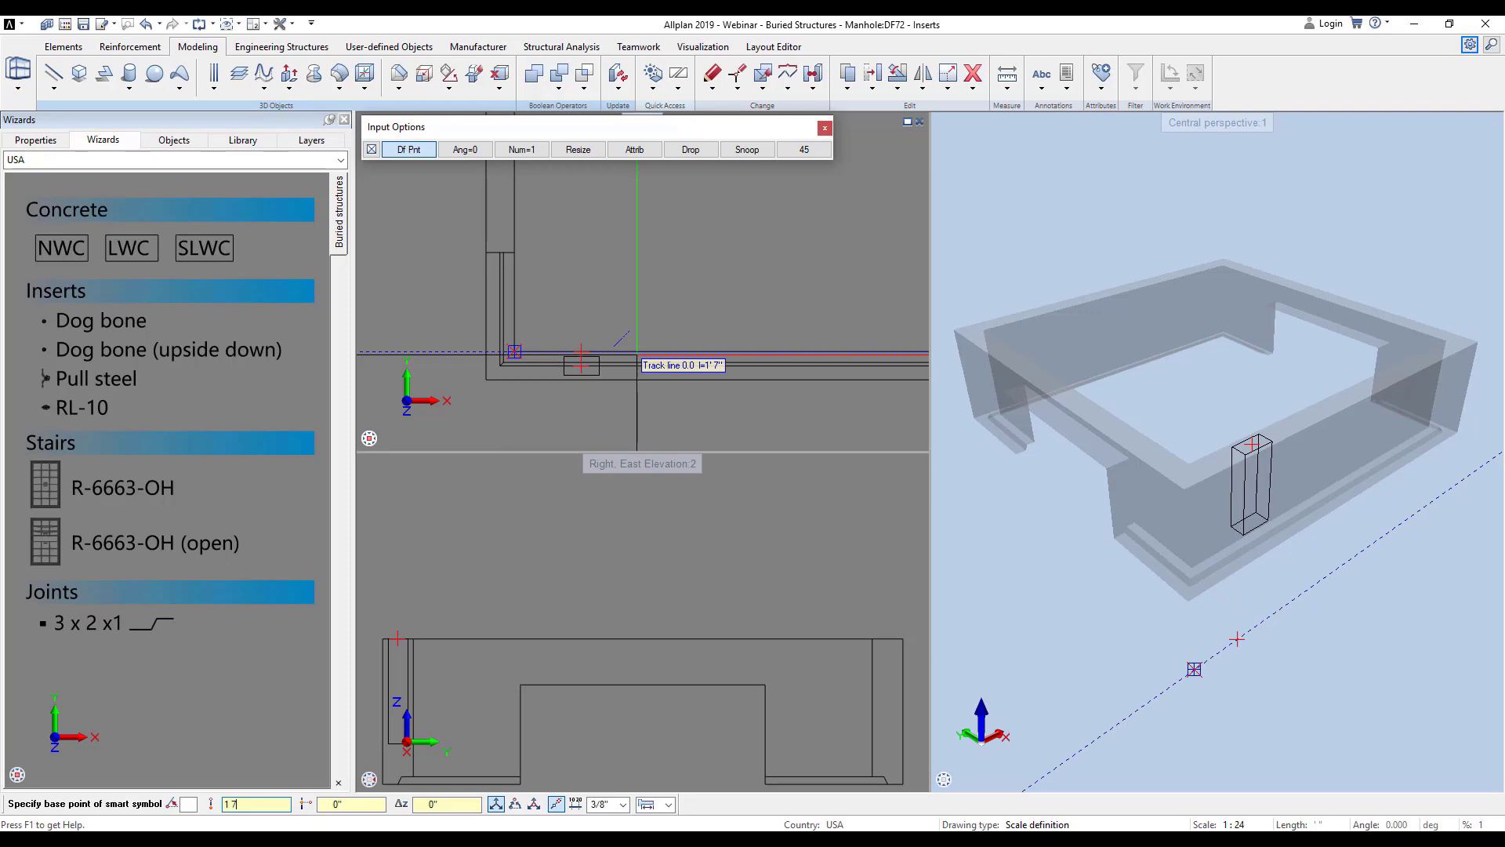
pyautogui.write('7')
pyautogui.press('Return')
pyautogui.press('Escape')
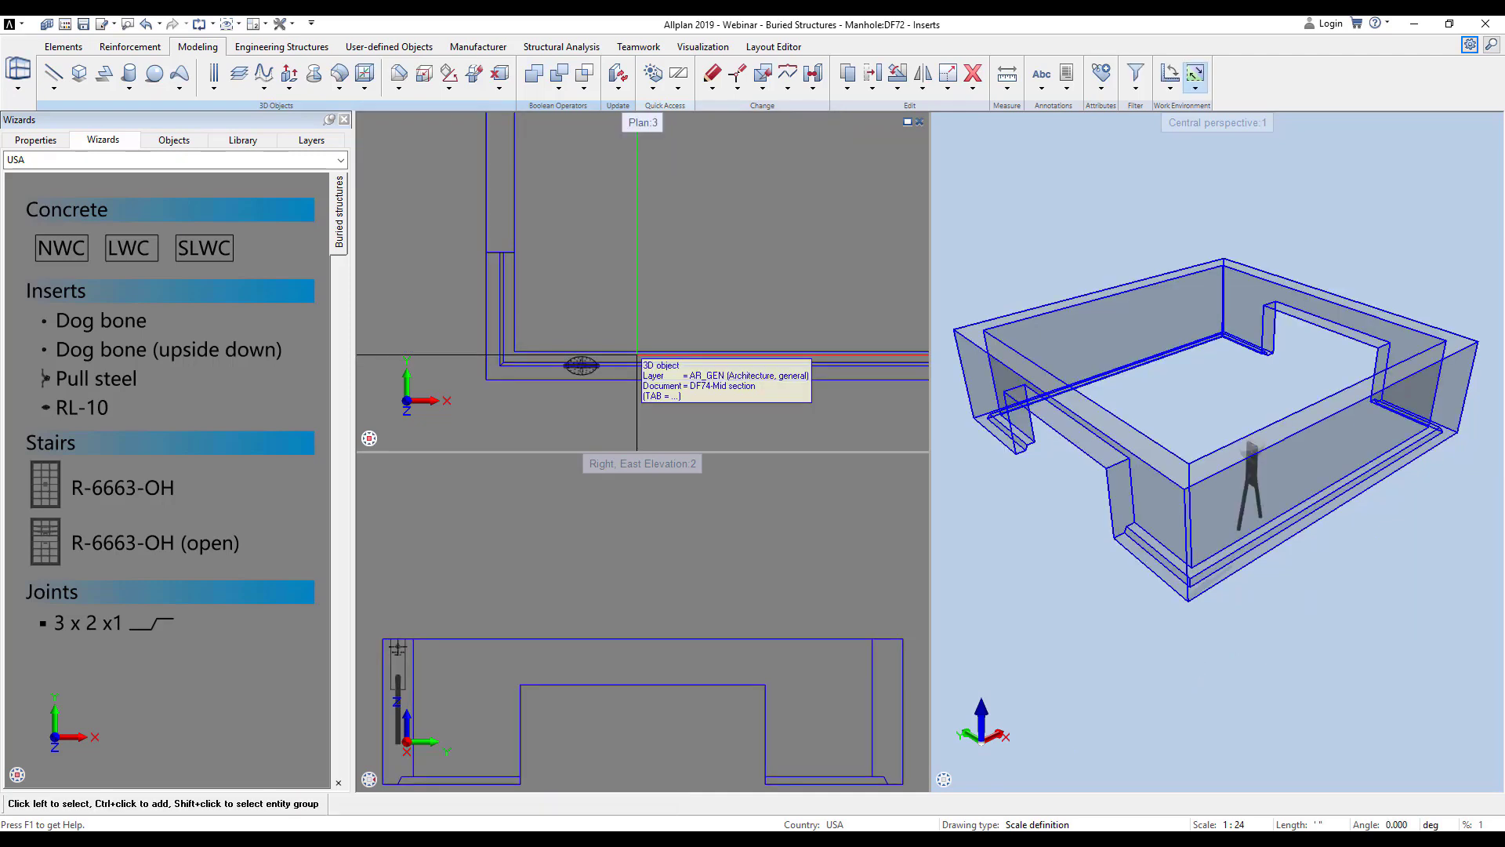
# - Copy and mirror the RL-10 insert to the other end of the south wall, about the mid section's north-south centreline
pyautogui.click(923, 73)
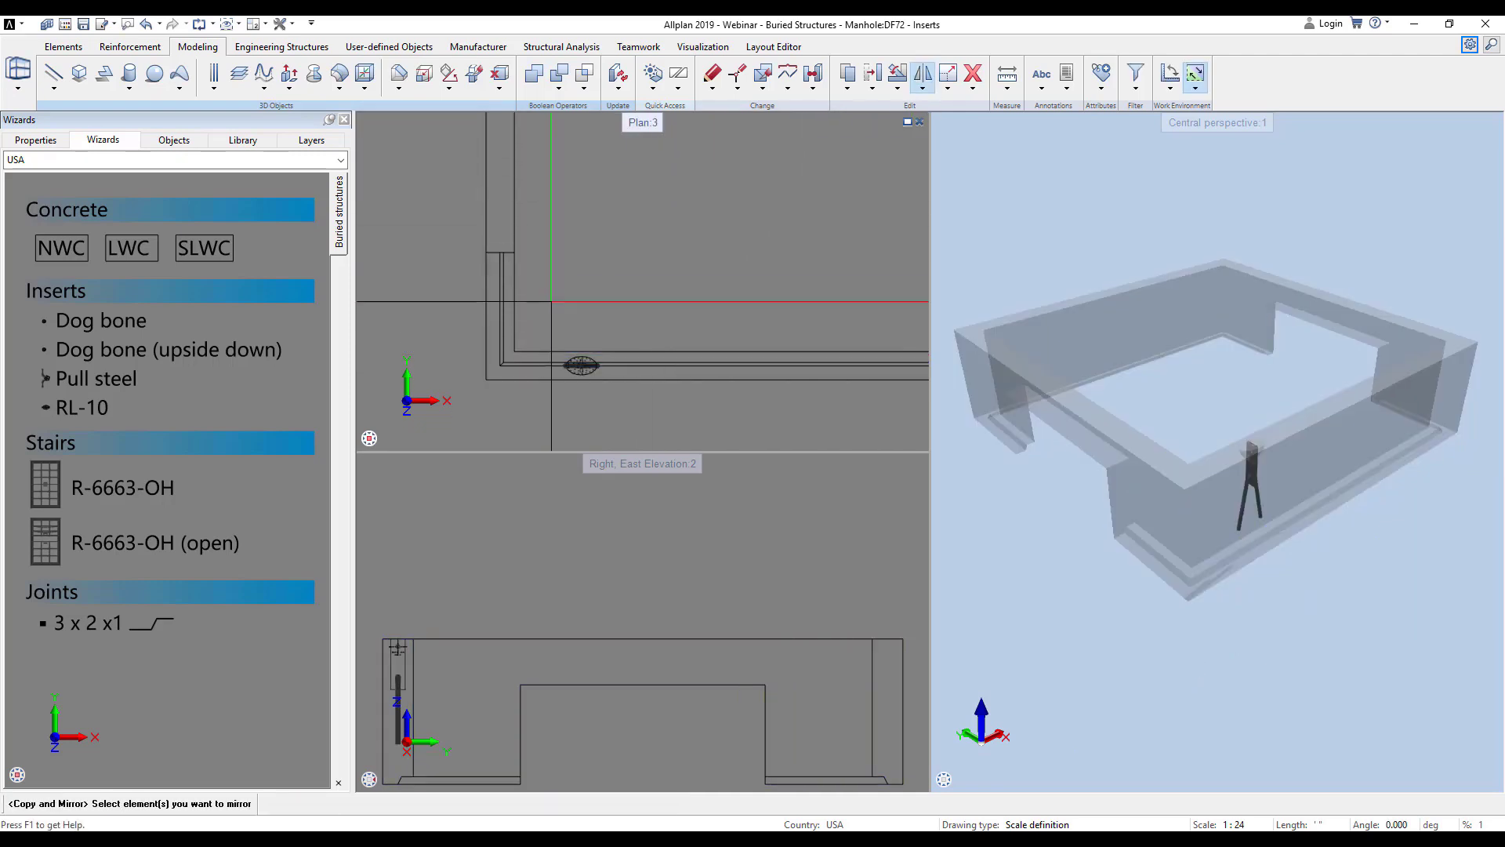
pyautogui.moveTo(531, 316); pyautogui.dragTo(629, 390)
pyautogui.scroll(-3, 468, 401)
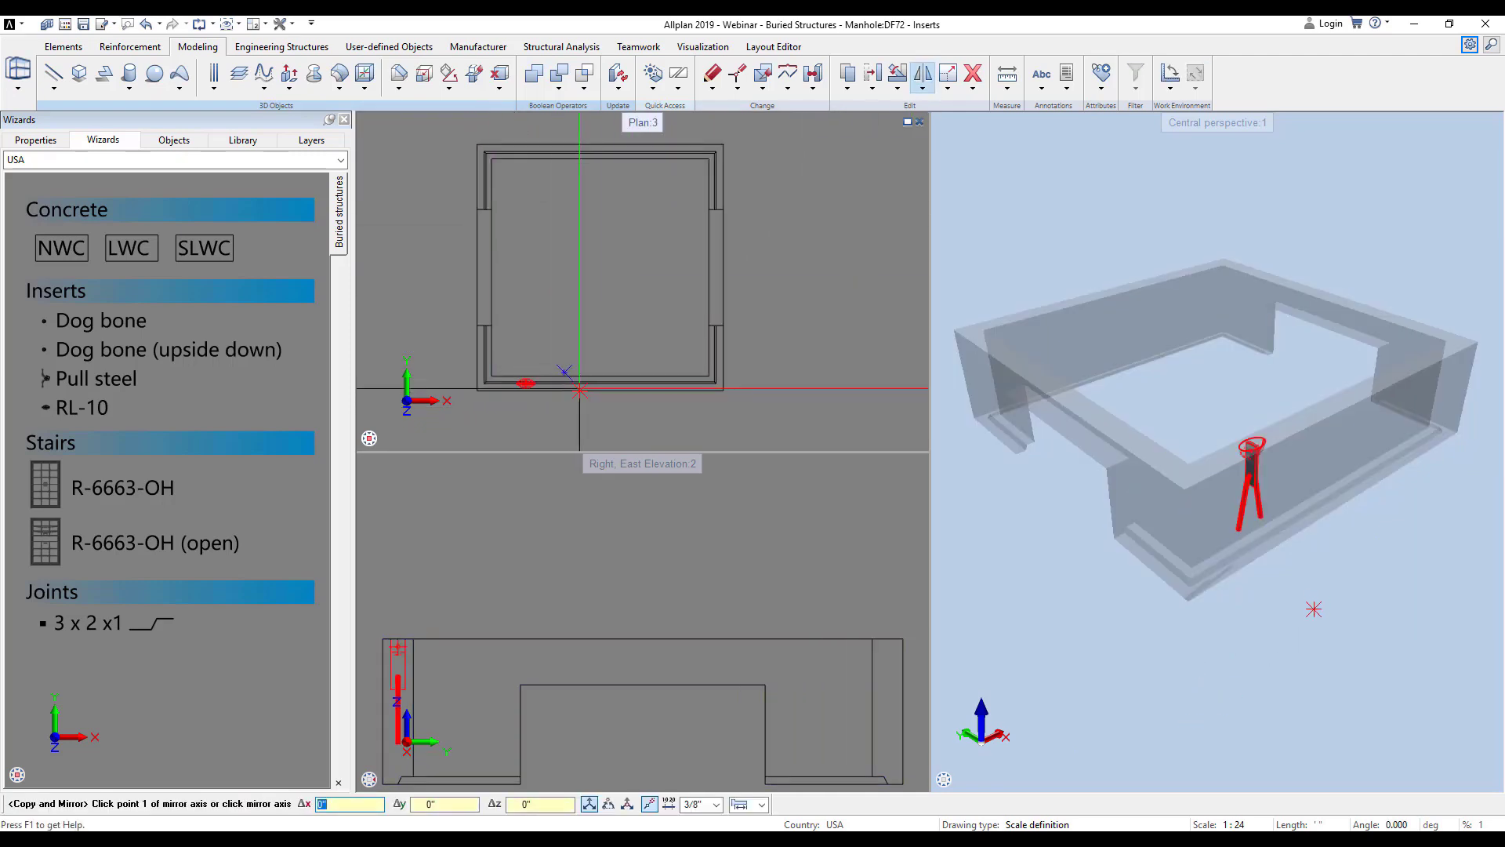
pyautogui.click(599, 391)
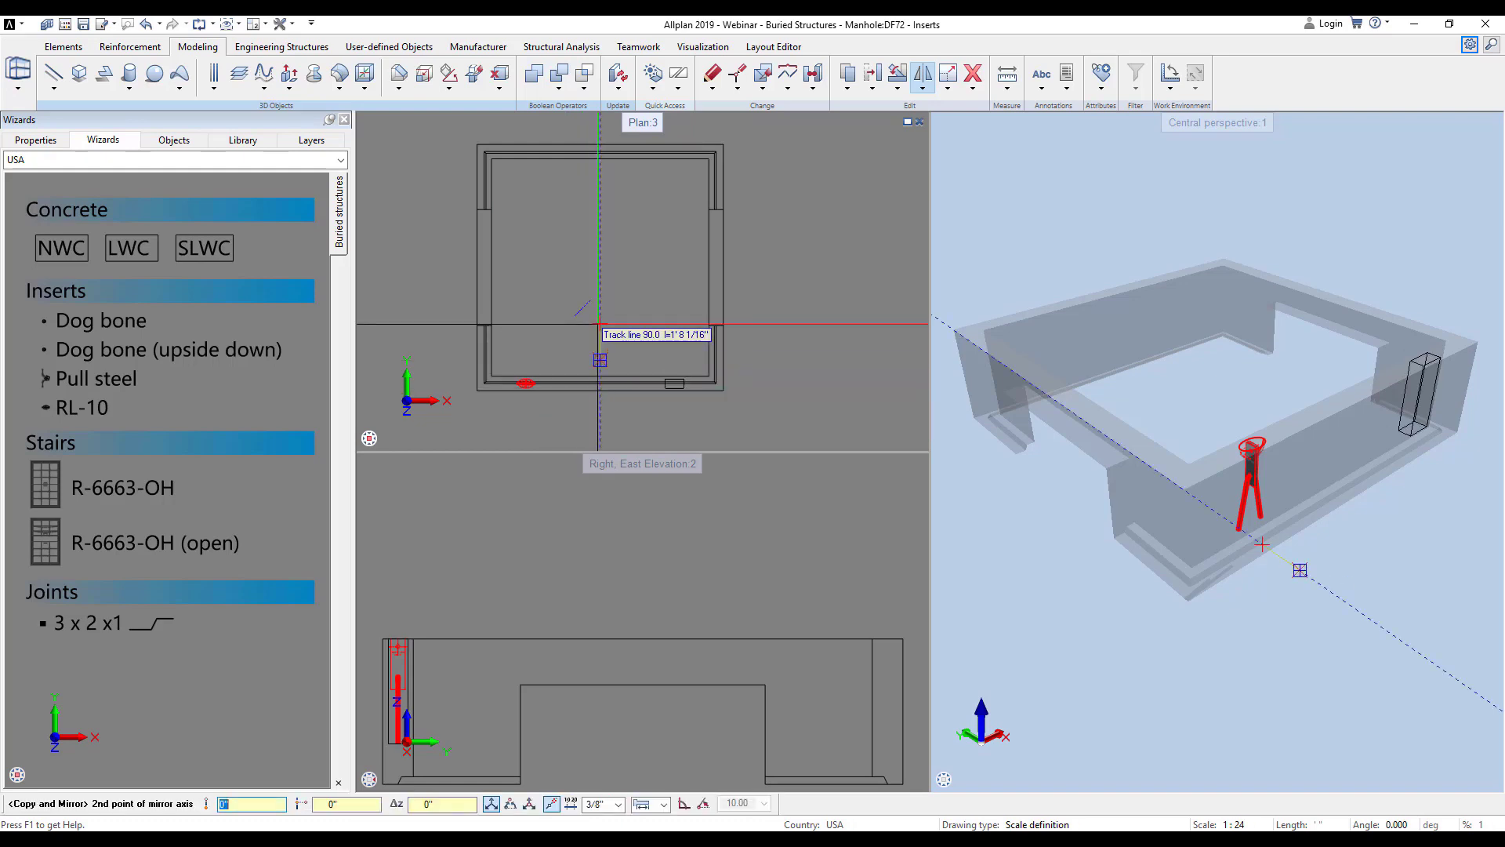
pyautogui.click(599, 317)
# - Copy and mirror both south wall RL-10 inserts onto the north wall about the mid section's east-west centreline
pyautogui.moveTo(506, 351); pyautogui.dragTo(690, 396)
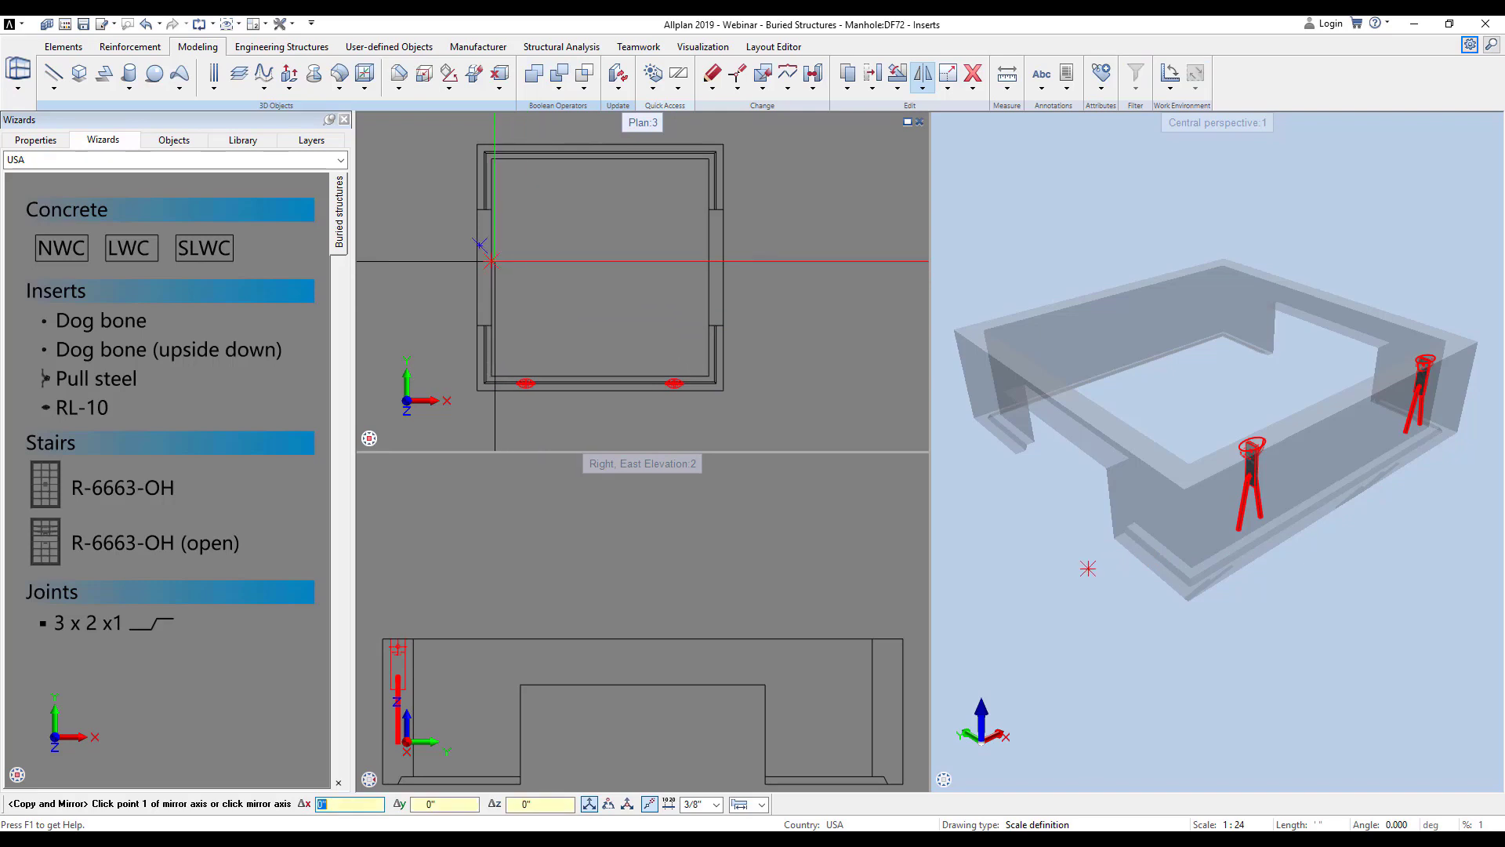
pyautogui.click(492, 267)
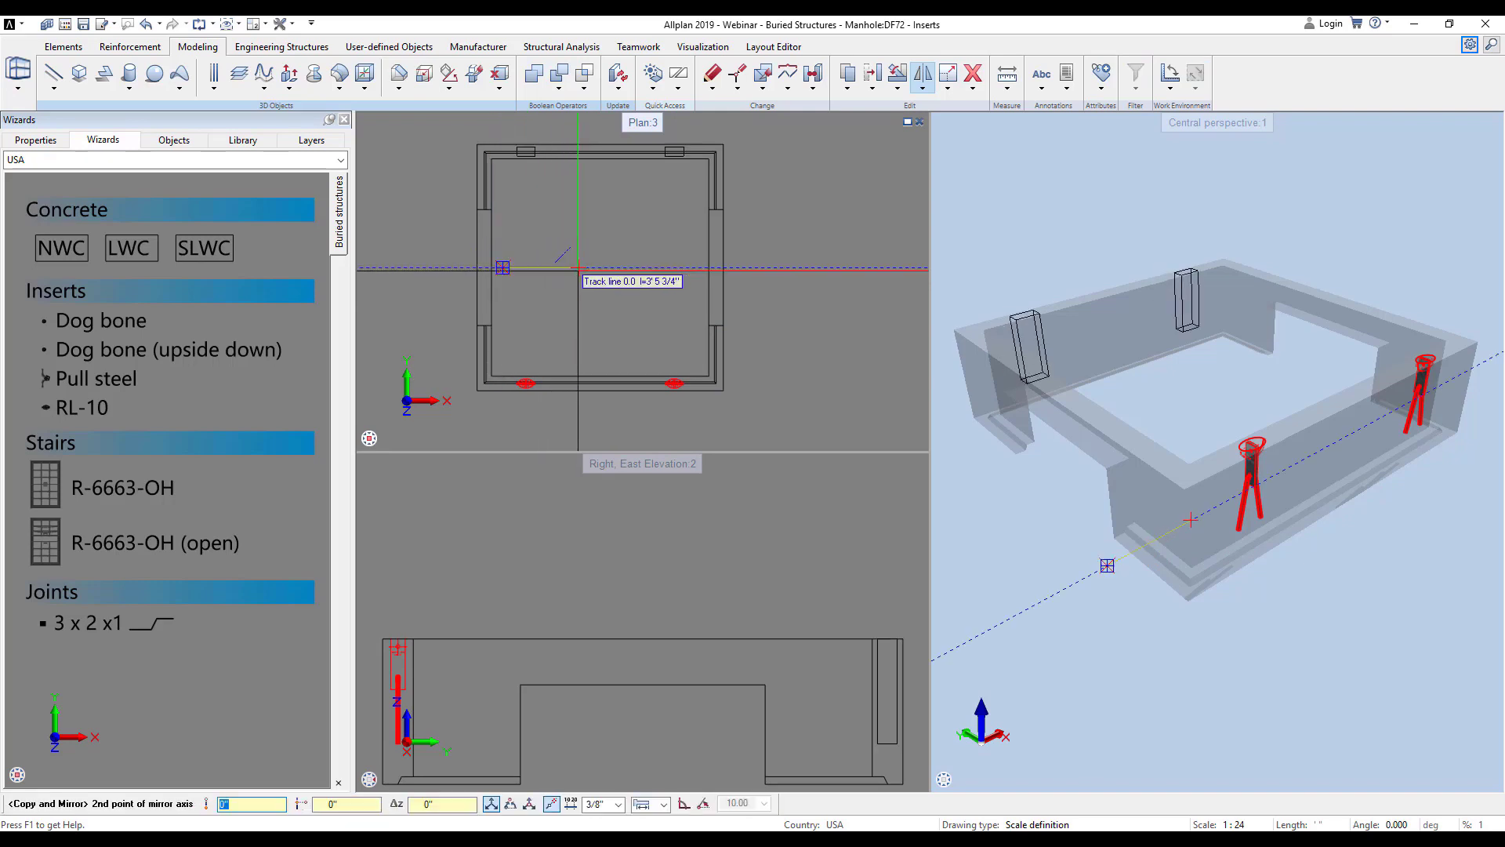
pyautogui.click(583, 271)
pyautogui.press('Escape')
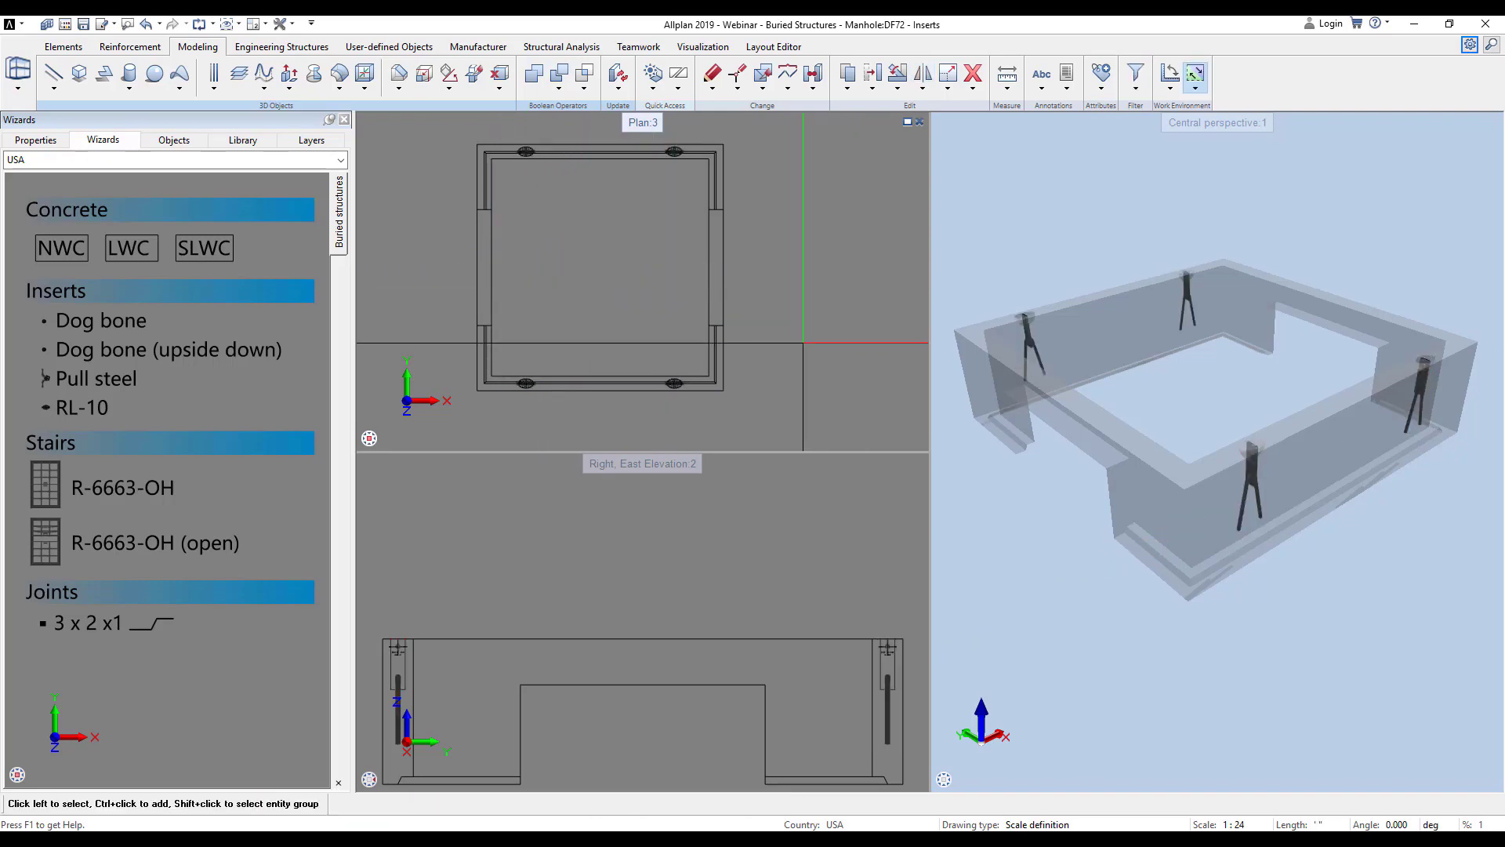
# - Show only the DF75-Base drawing file, hiding the inserts and the mid section
pyautogui.click(192, 145)
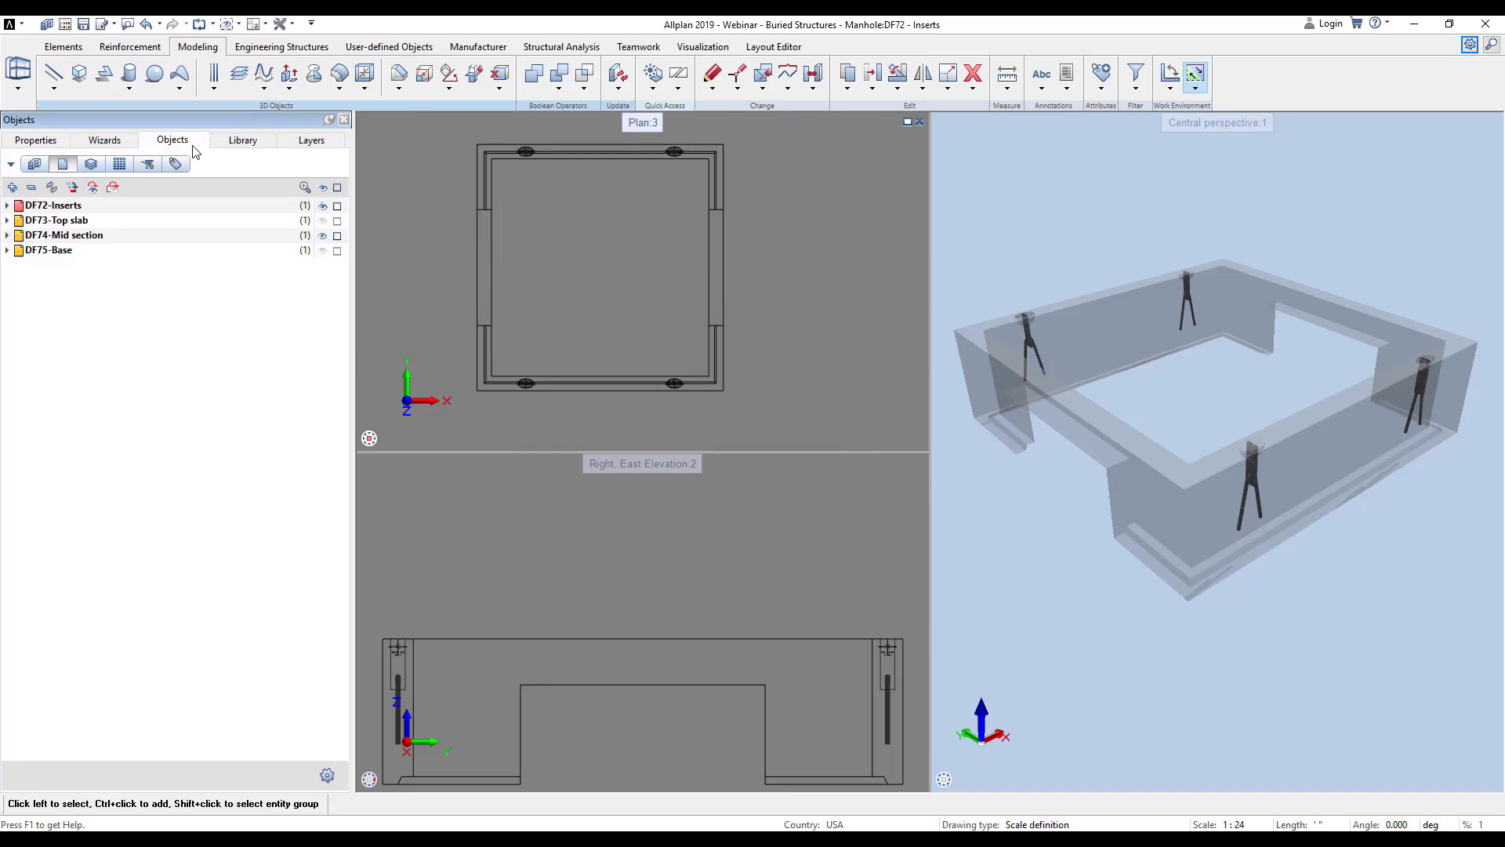
pyautogui.click(321, 206)
pyautogui.click(322, 251)
pyautogui.click(323, 237)
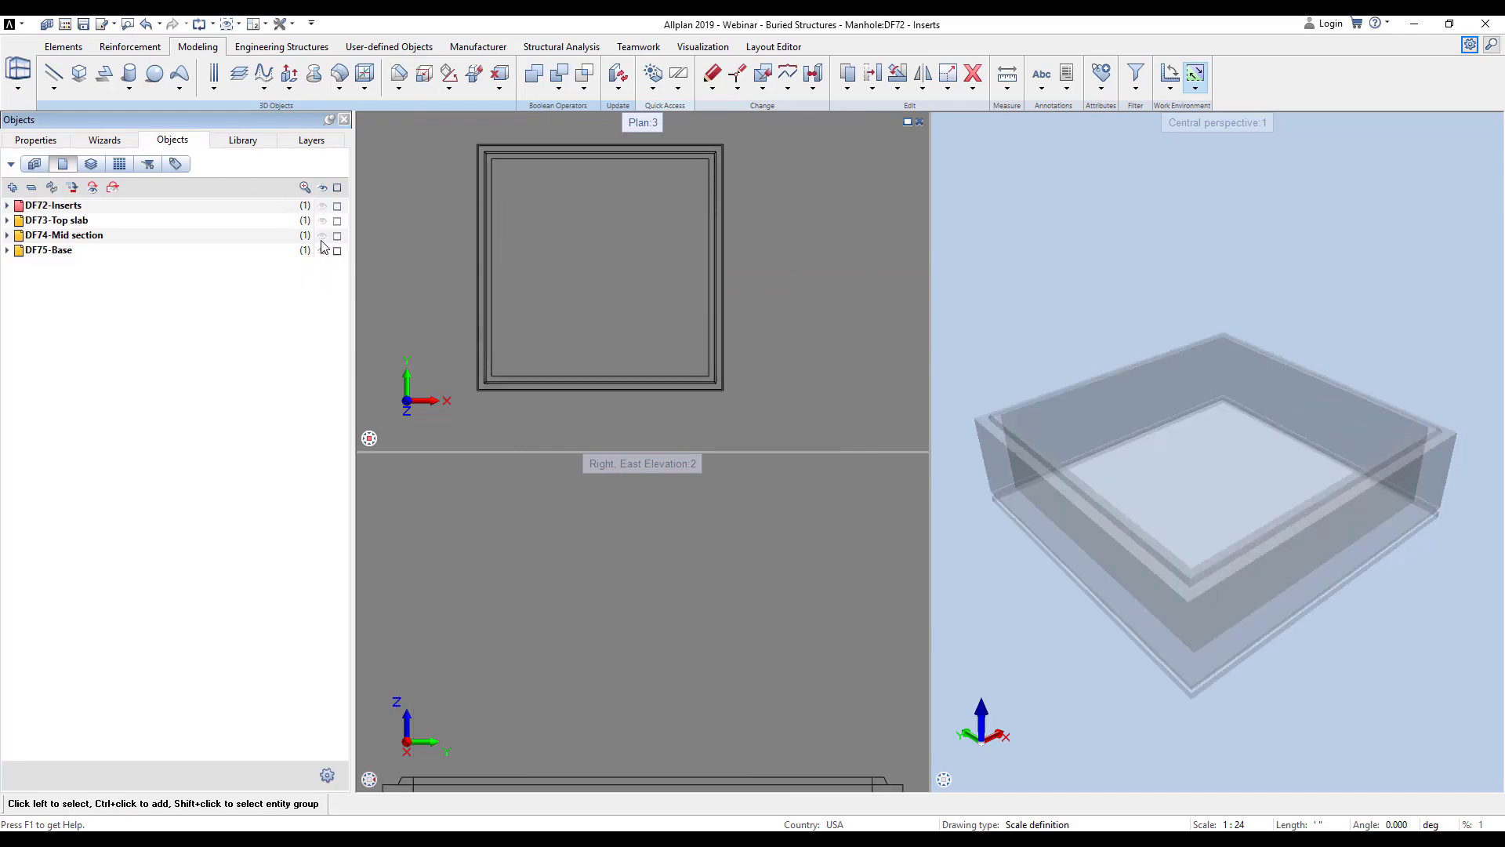
# - Place an upside-down dog bone insert at the base's underside, offset 6'2" east and inward from the outer south-west corner
pyautogui.click(106, 143)
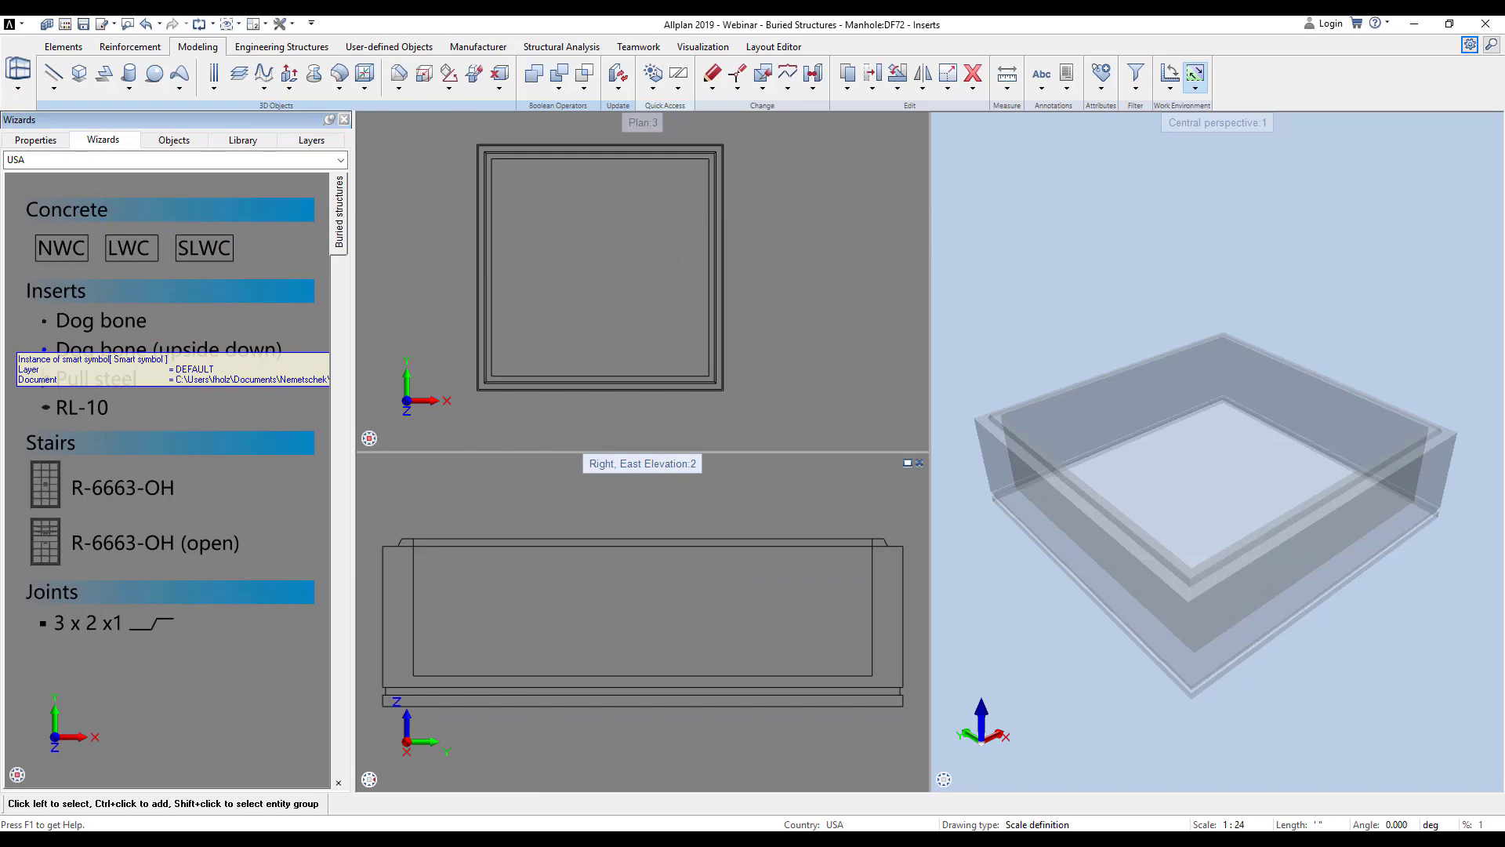
pyautogui.doubleClick(44, 350)
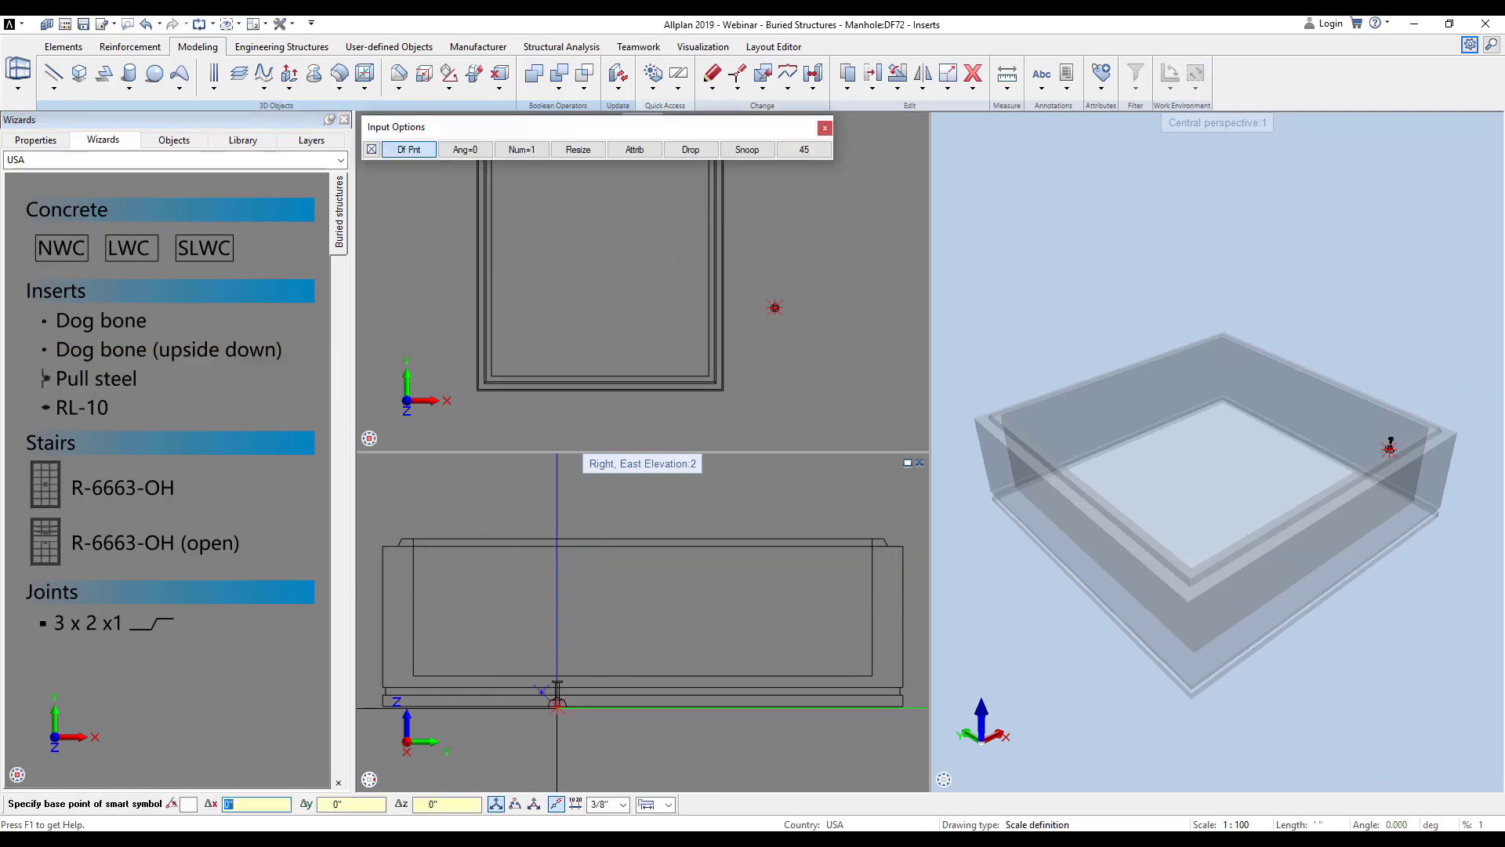
pyautogui.rightClick(578, 424)
pyautogui.click(611, 509)
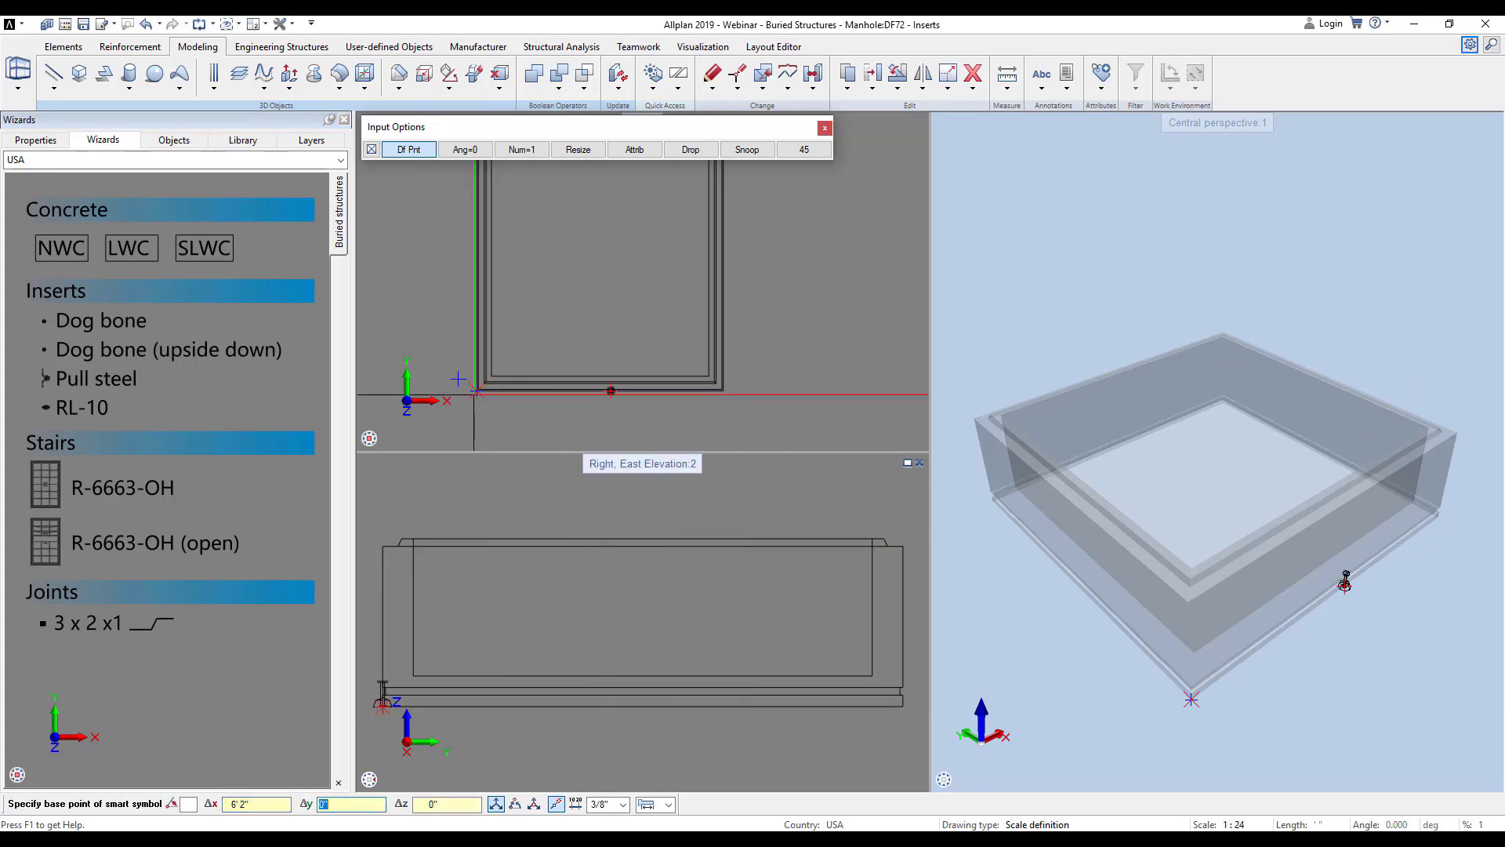
pyautogui.press('Return')
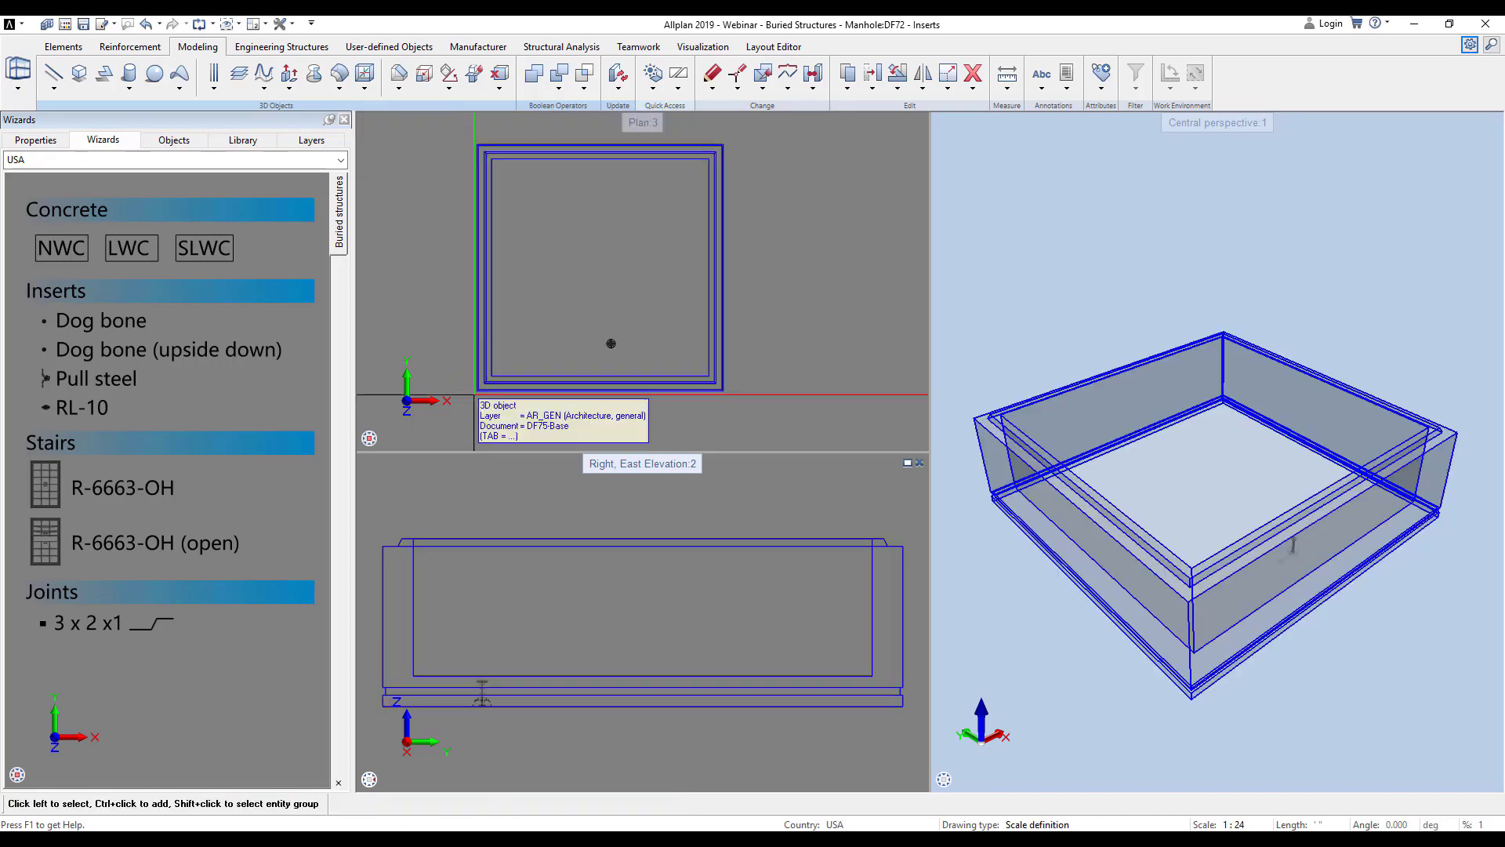
# - Copy and mirror the upside-down dog bone insert about the base's diagonal through the south-east corner
pyautogui.click(923, 72)
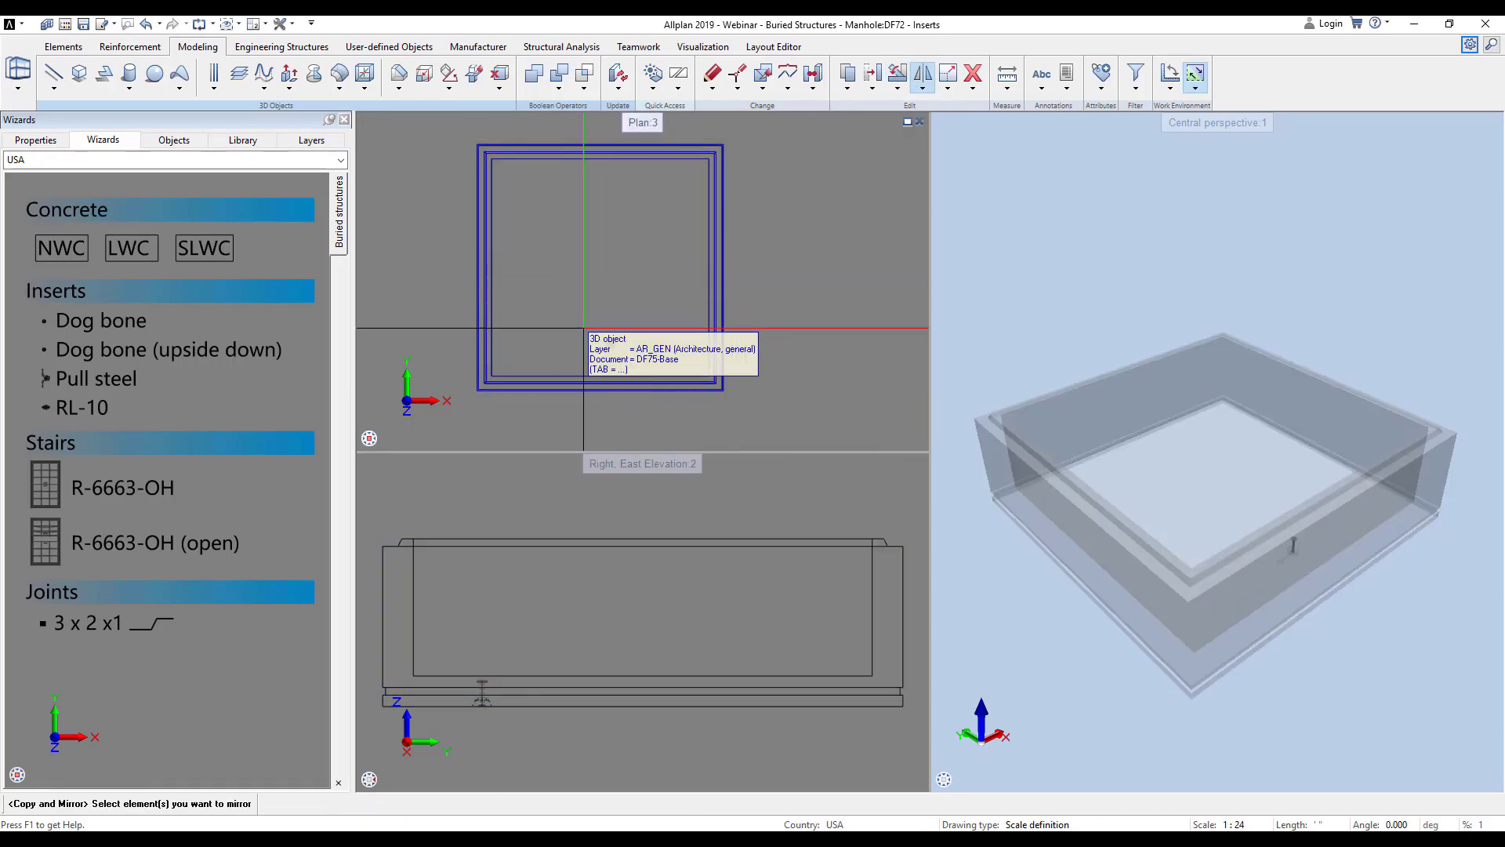
pyautogui.click(611, 343)
pyautogui.click(723, 390)
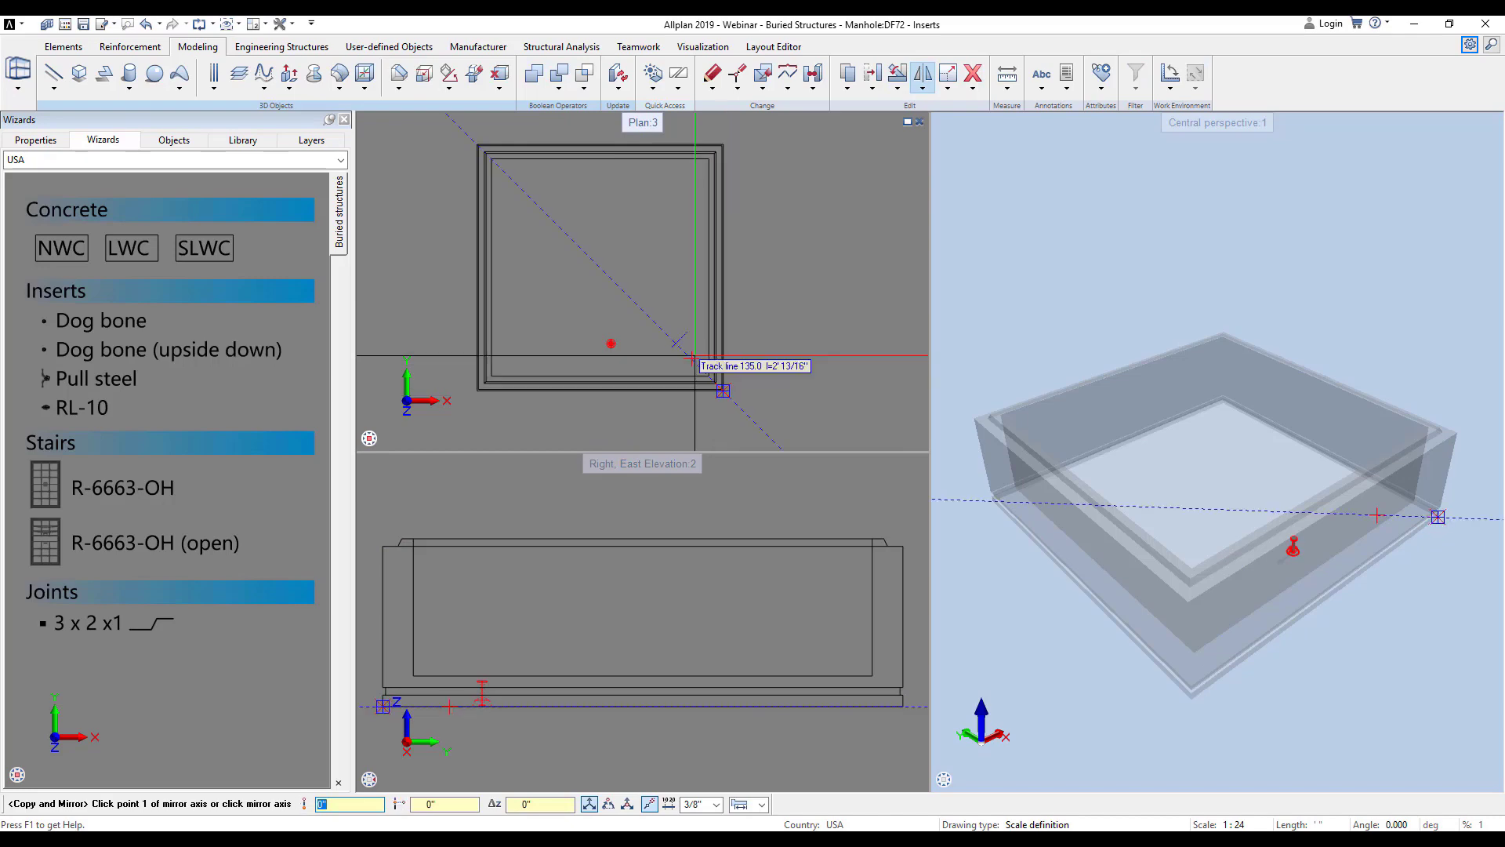
pyautogui.click(689, 356)
# - Copy and mirror both upside-down dog bone inserts about the base's diagonal through the south-west corner
pyautogui.moveTo(561, 241); pyautogui.dragTo(726, 352)
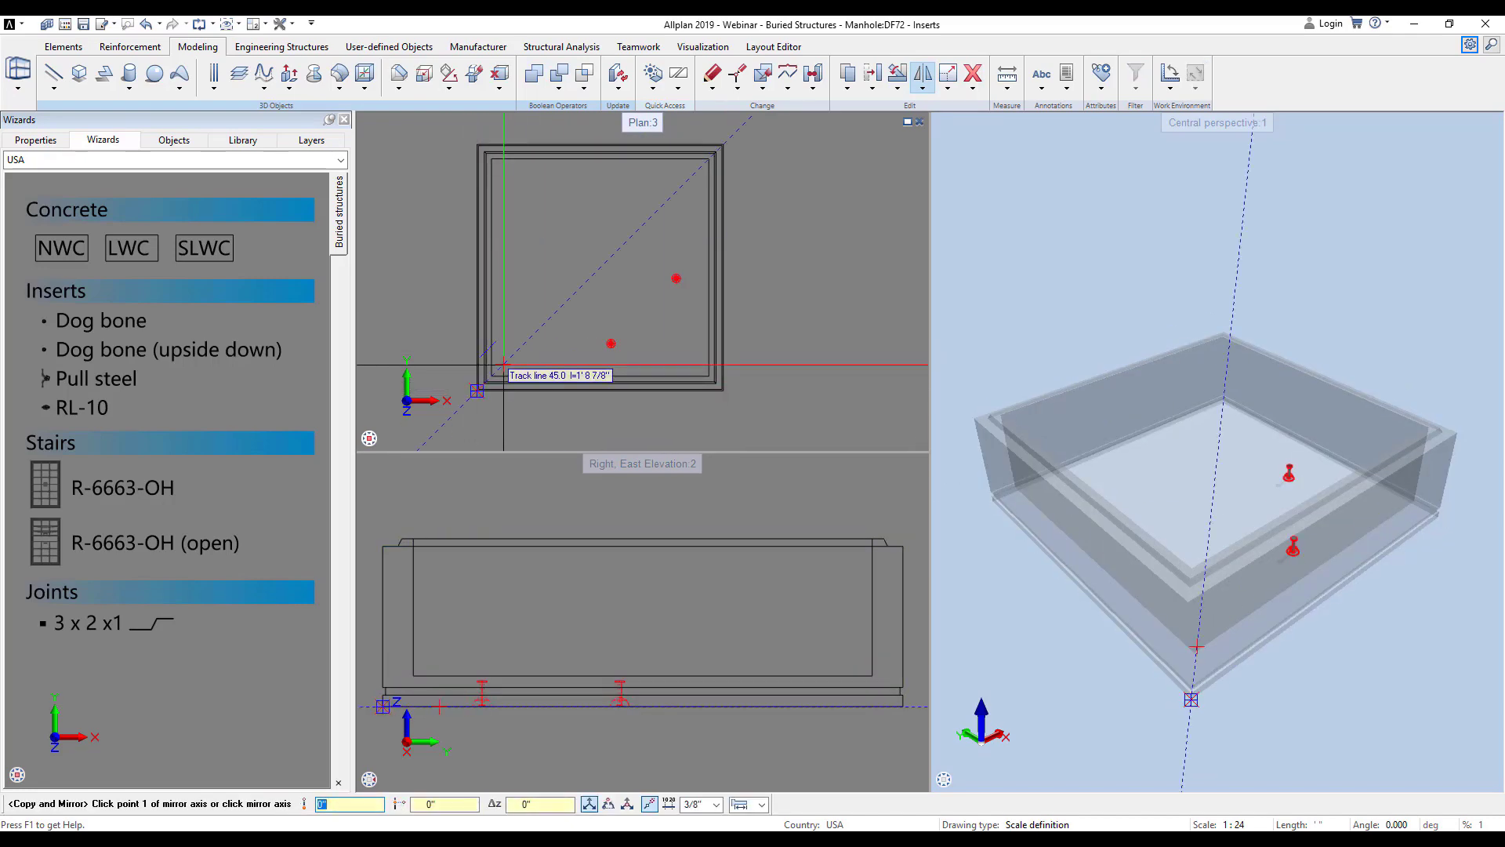
pyautogui.click(476, 389)
pyautogui.click(553, 310)
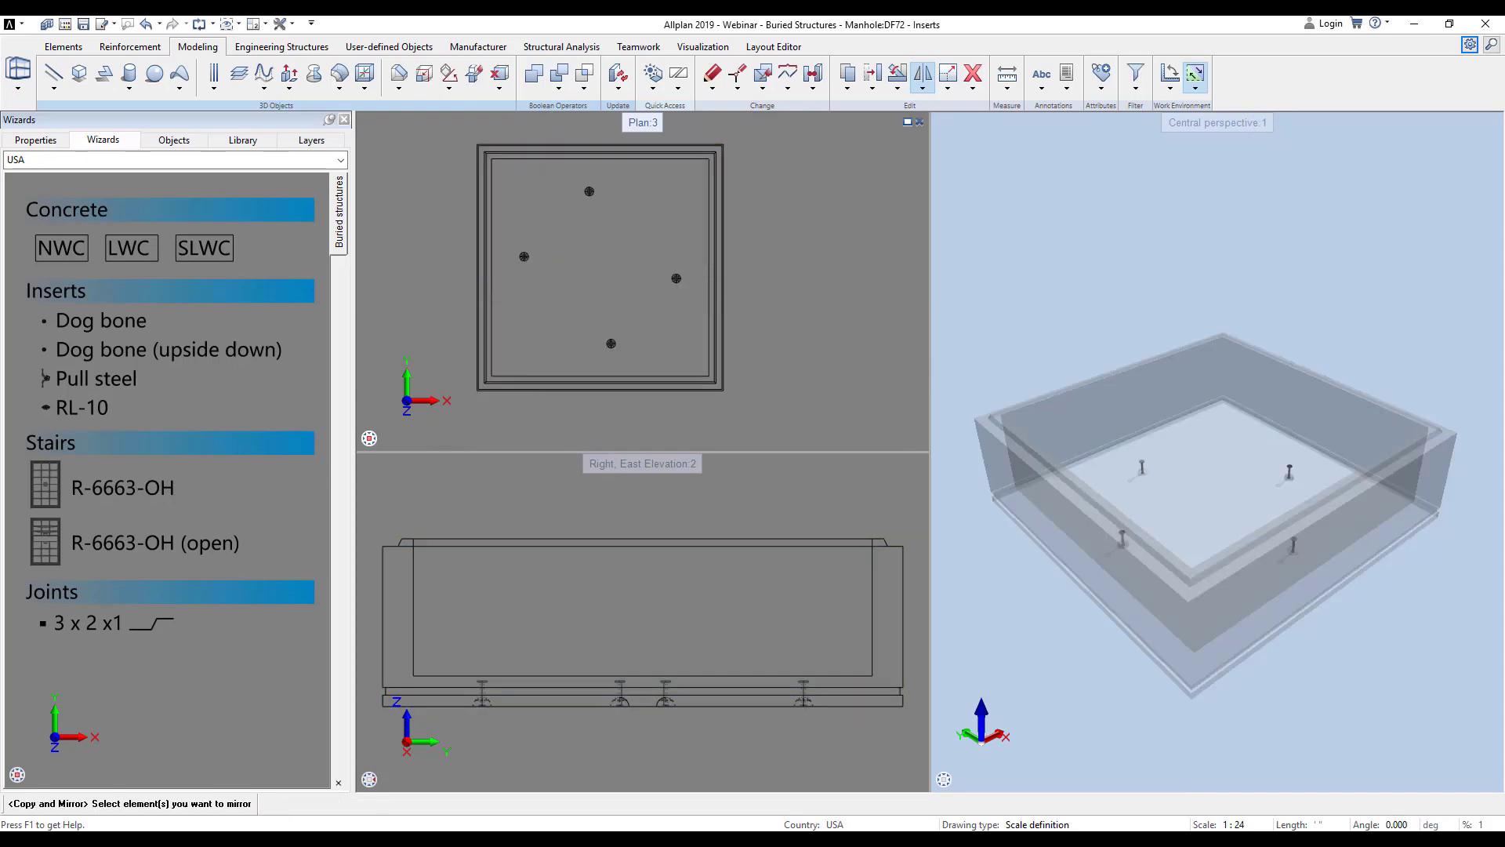
pyautogui.press('Escape')
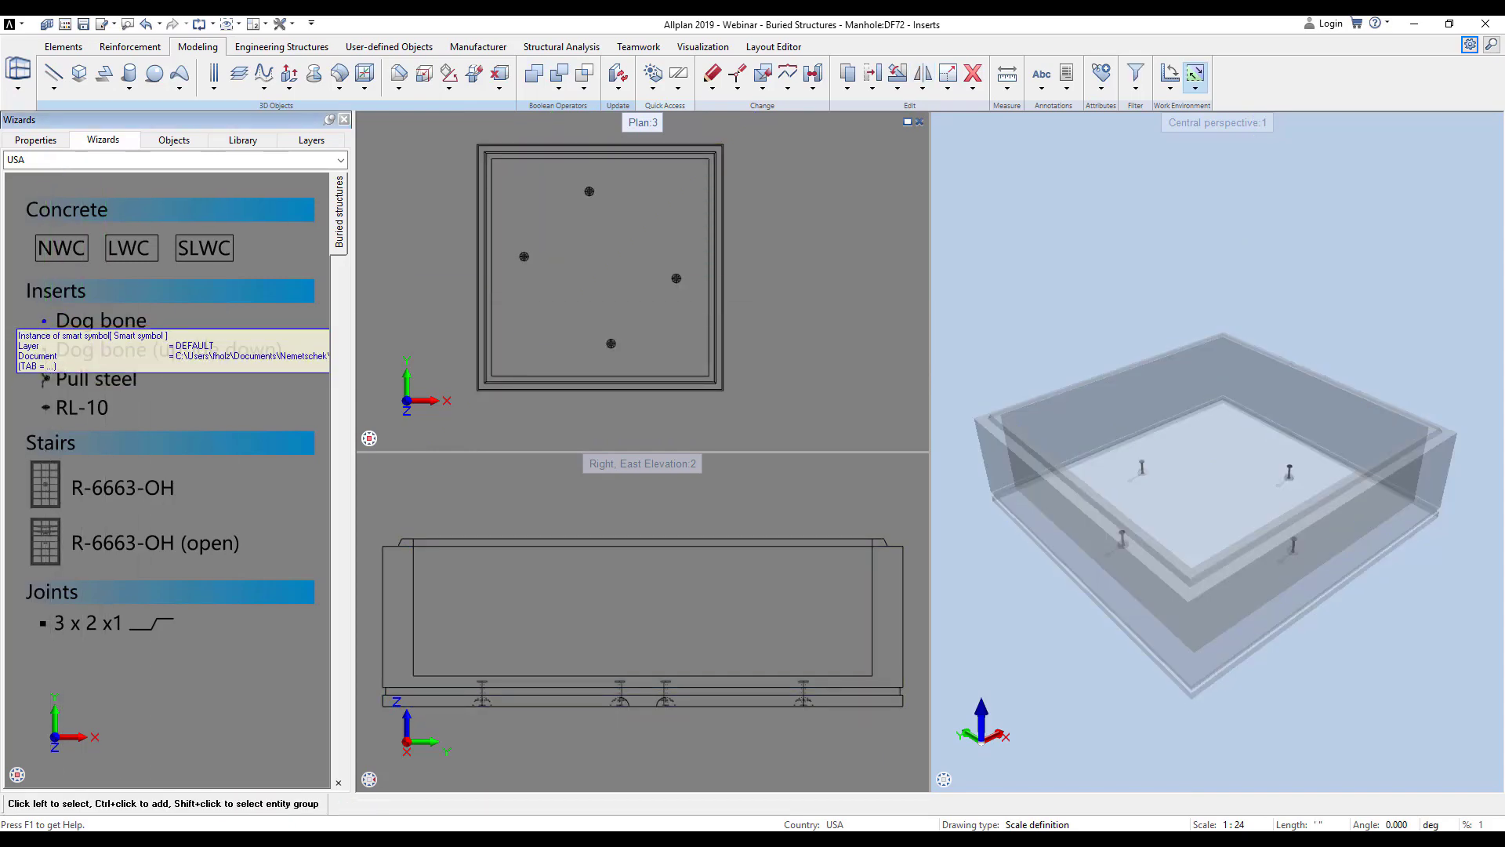
# - Place a Dog bone insert at the height of the base's inner floor, 1'10" in both directions from the outer south-west corner
pyautogui.click(46, 325)
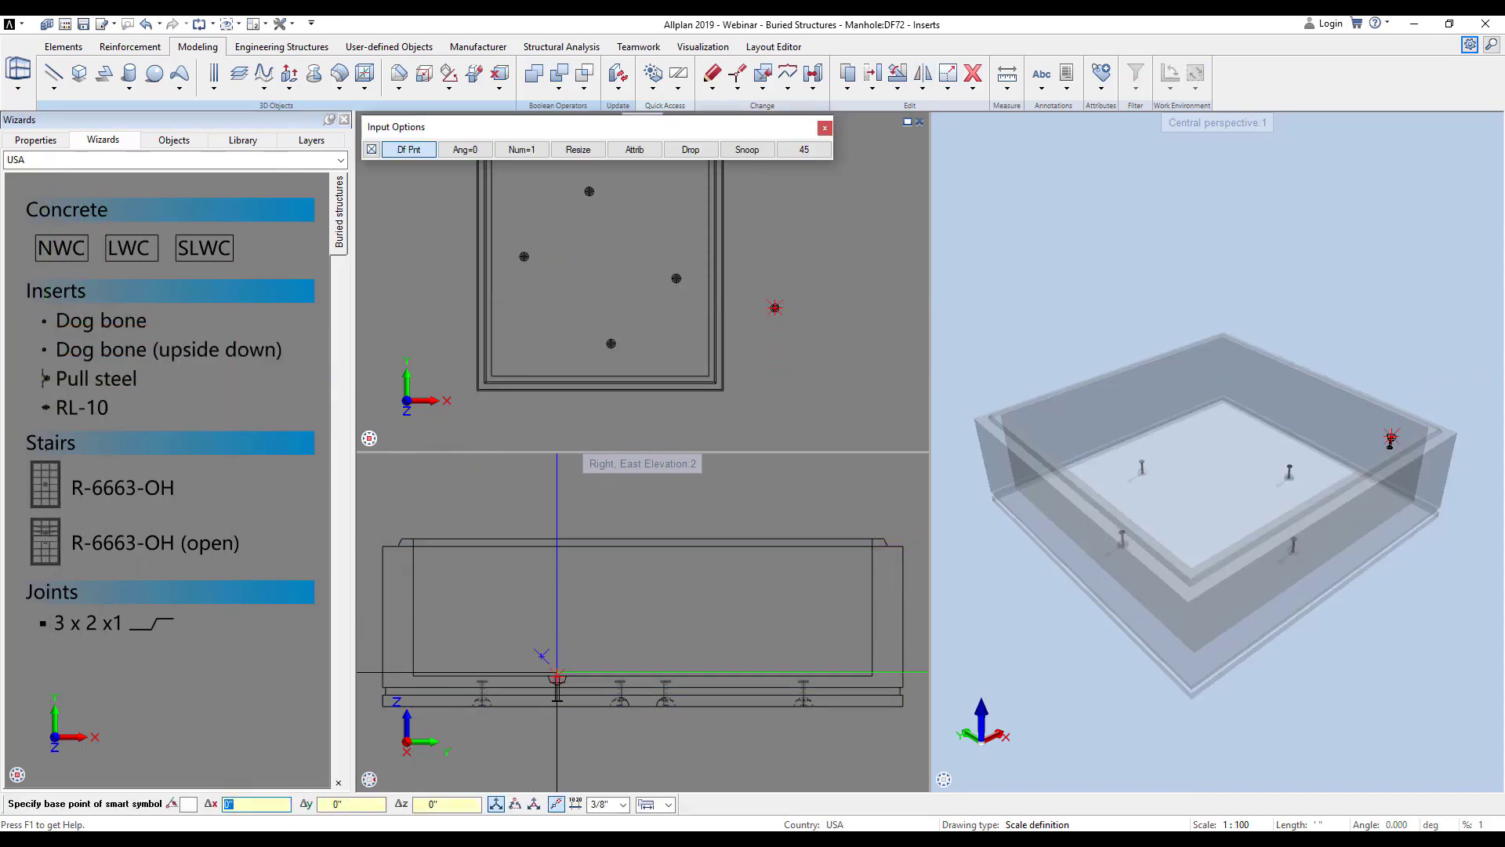
pyautogui.rightClick(558, 673)
pyautogui.click(555, 655)
pyautogui.rightClick(556, 674)
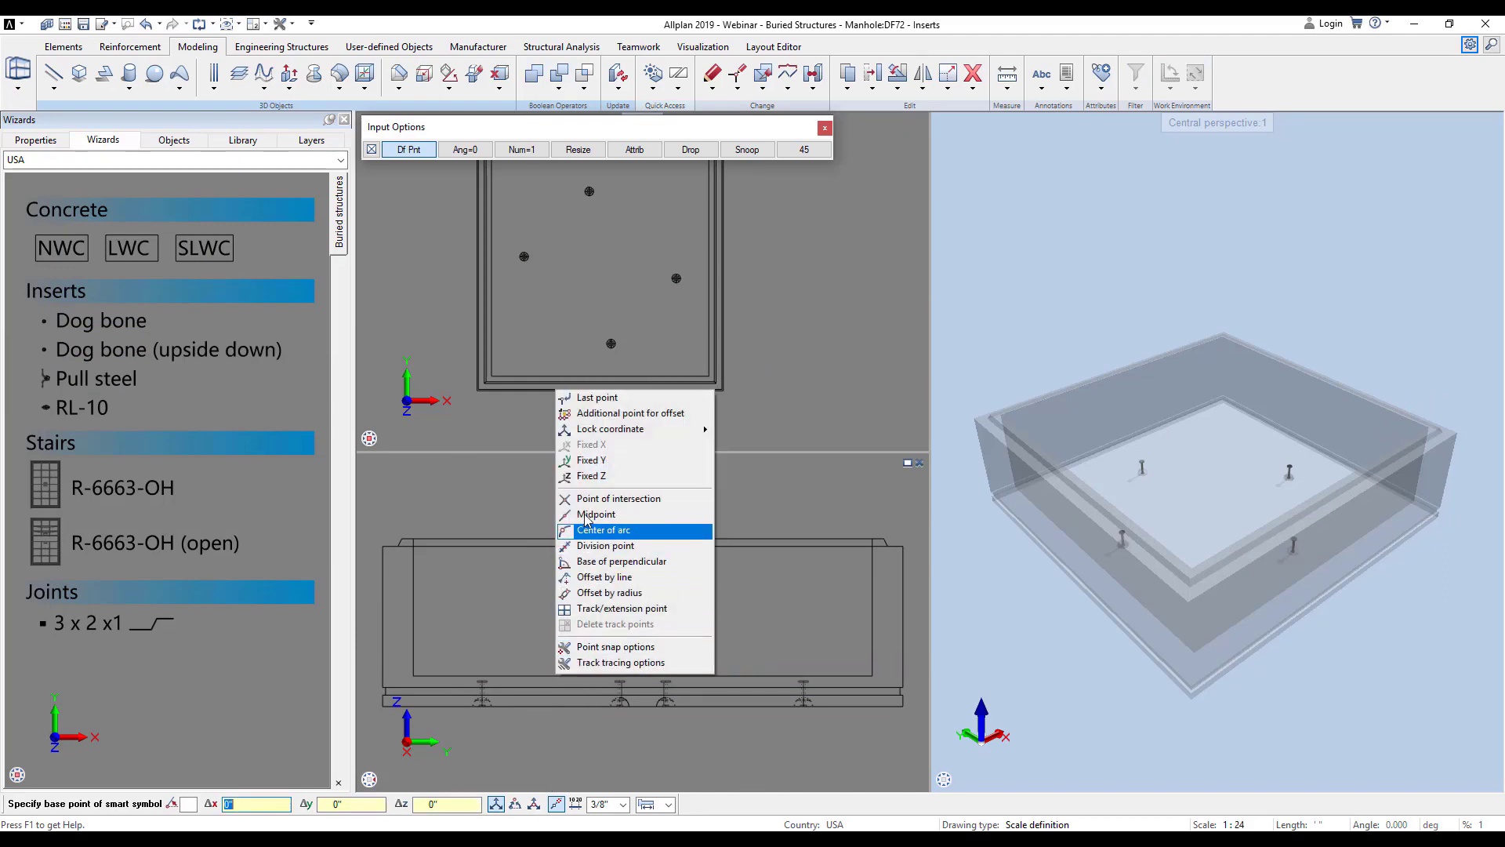
pyautogui.click(594, 476)
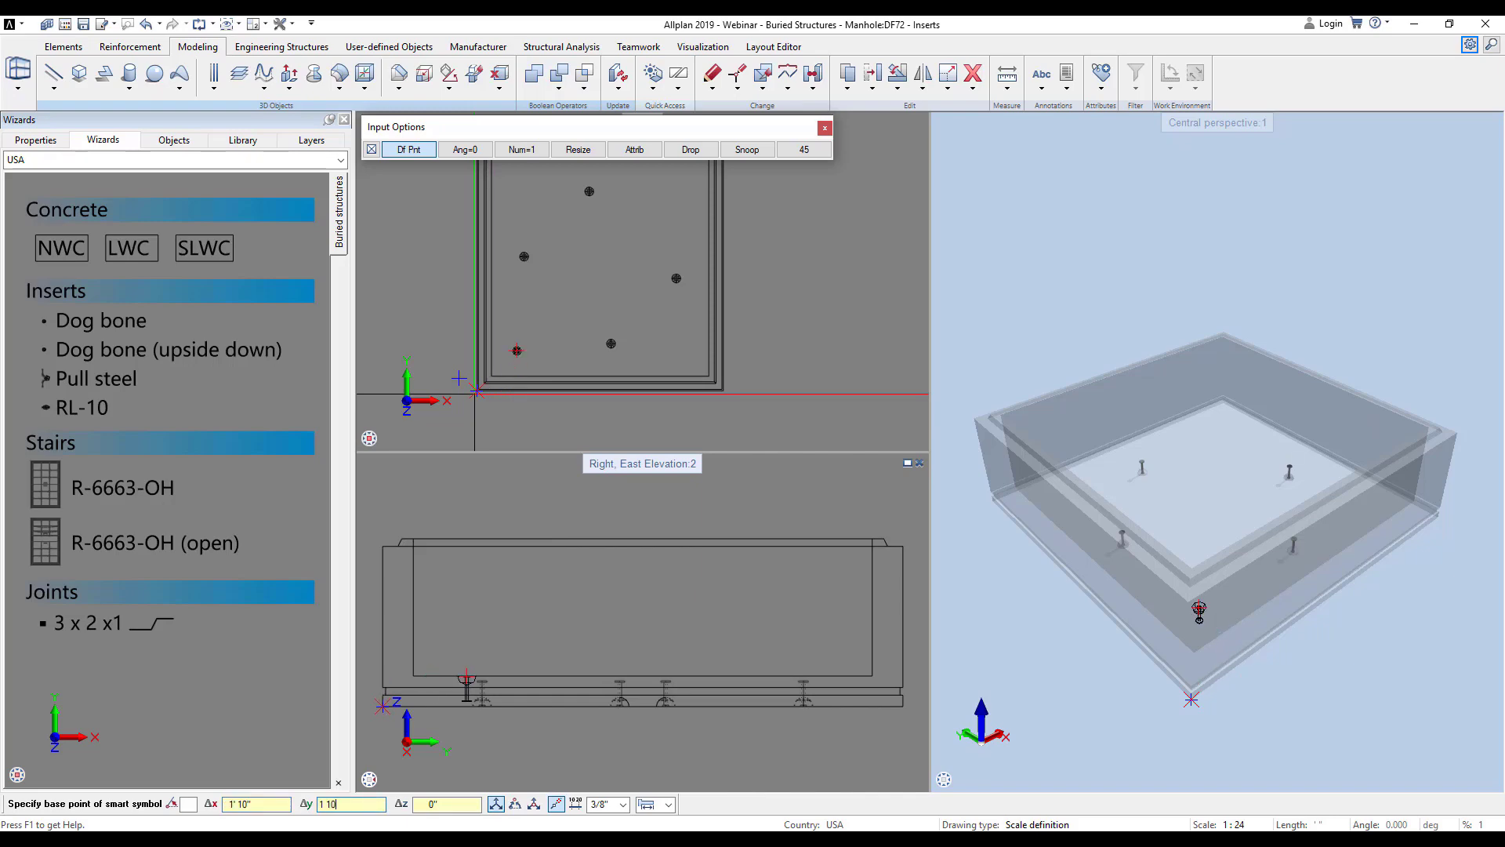
pyautogui.press('Return')
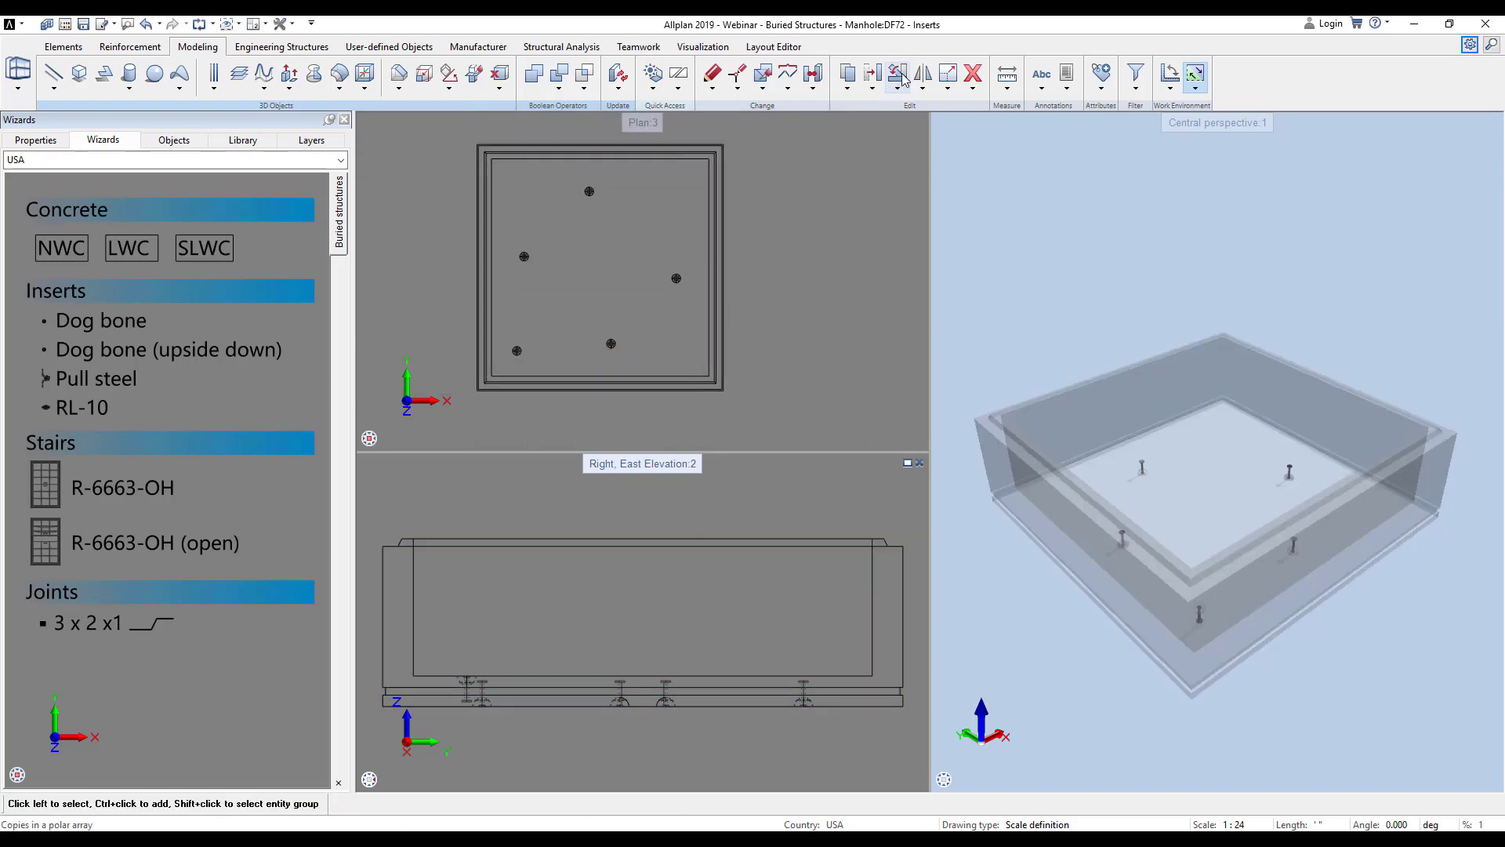
# - Copy and rotate the south-west dog bone insert 3 times about the base's centre, one for each remaining corner
pyautogui.moveTo(460, 315); pyautogui.dragTo(542, 378)
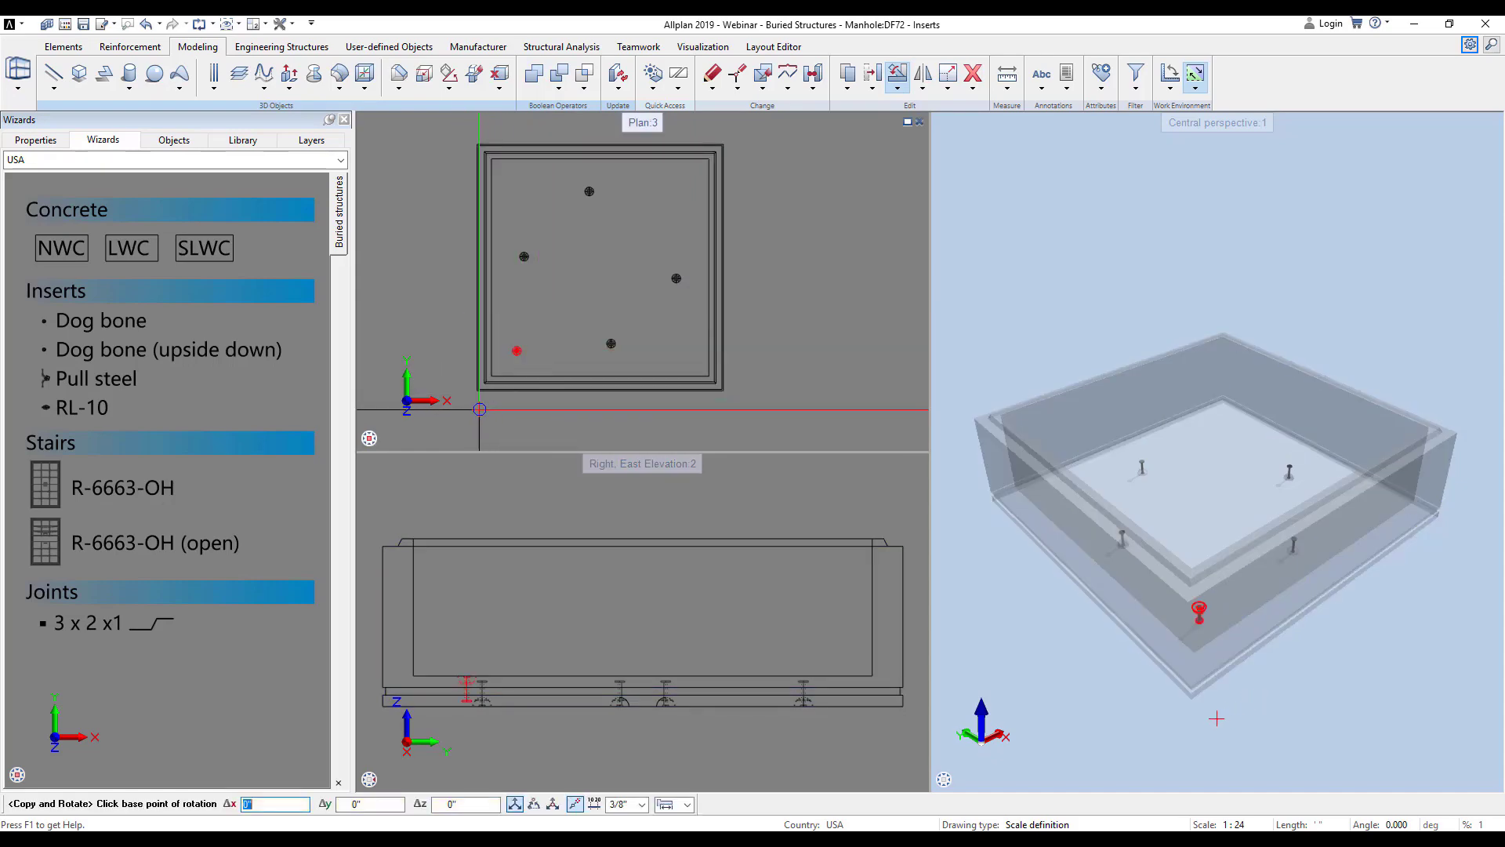
pyautogui.rightClick(459, 375)
pyautogui.click(533, 511)
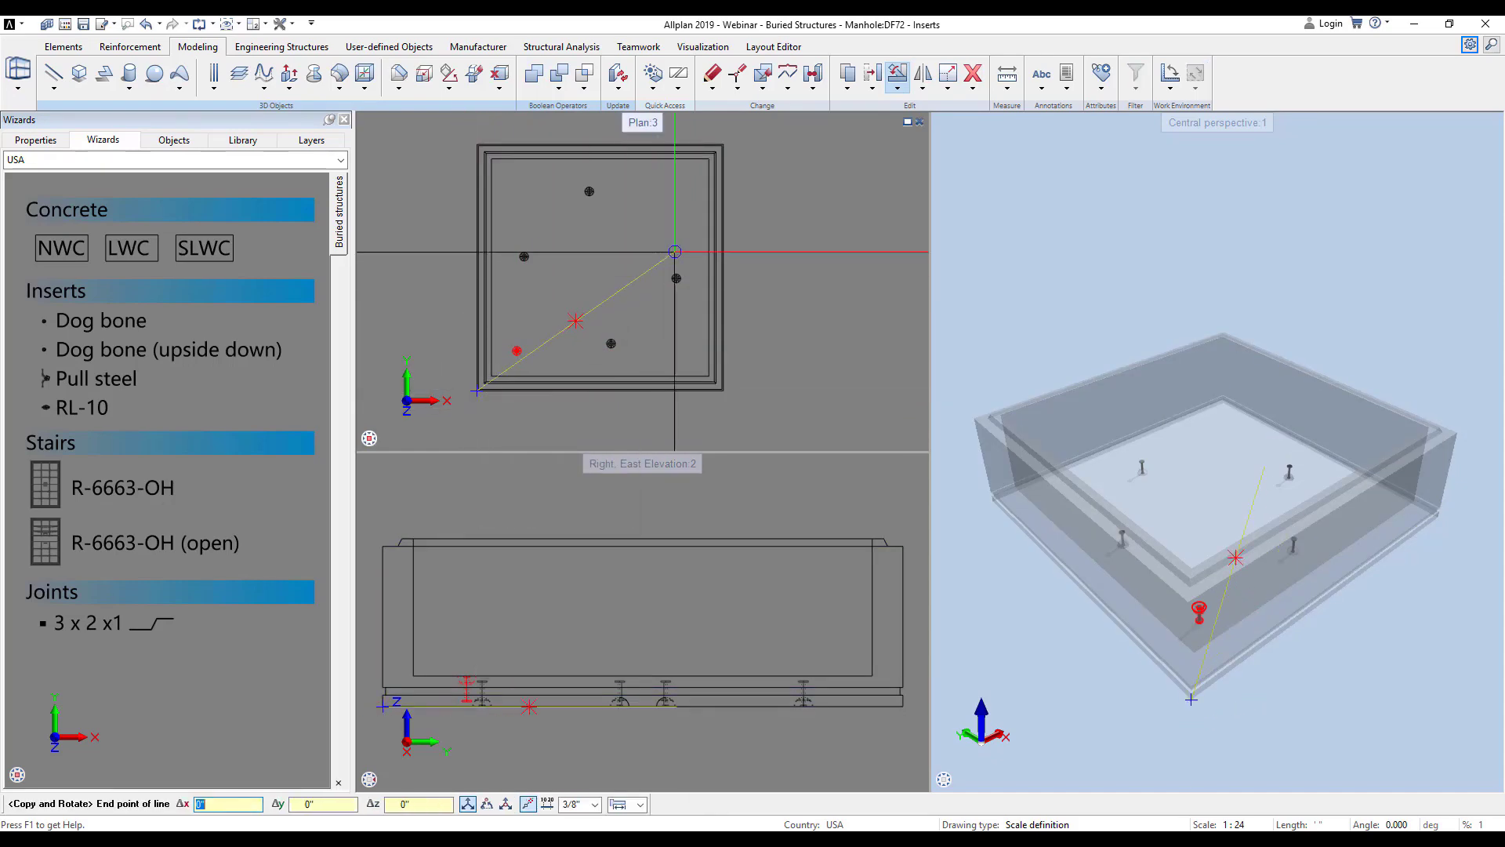
pyautogui.click(723, 145)
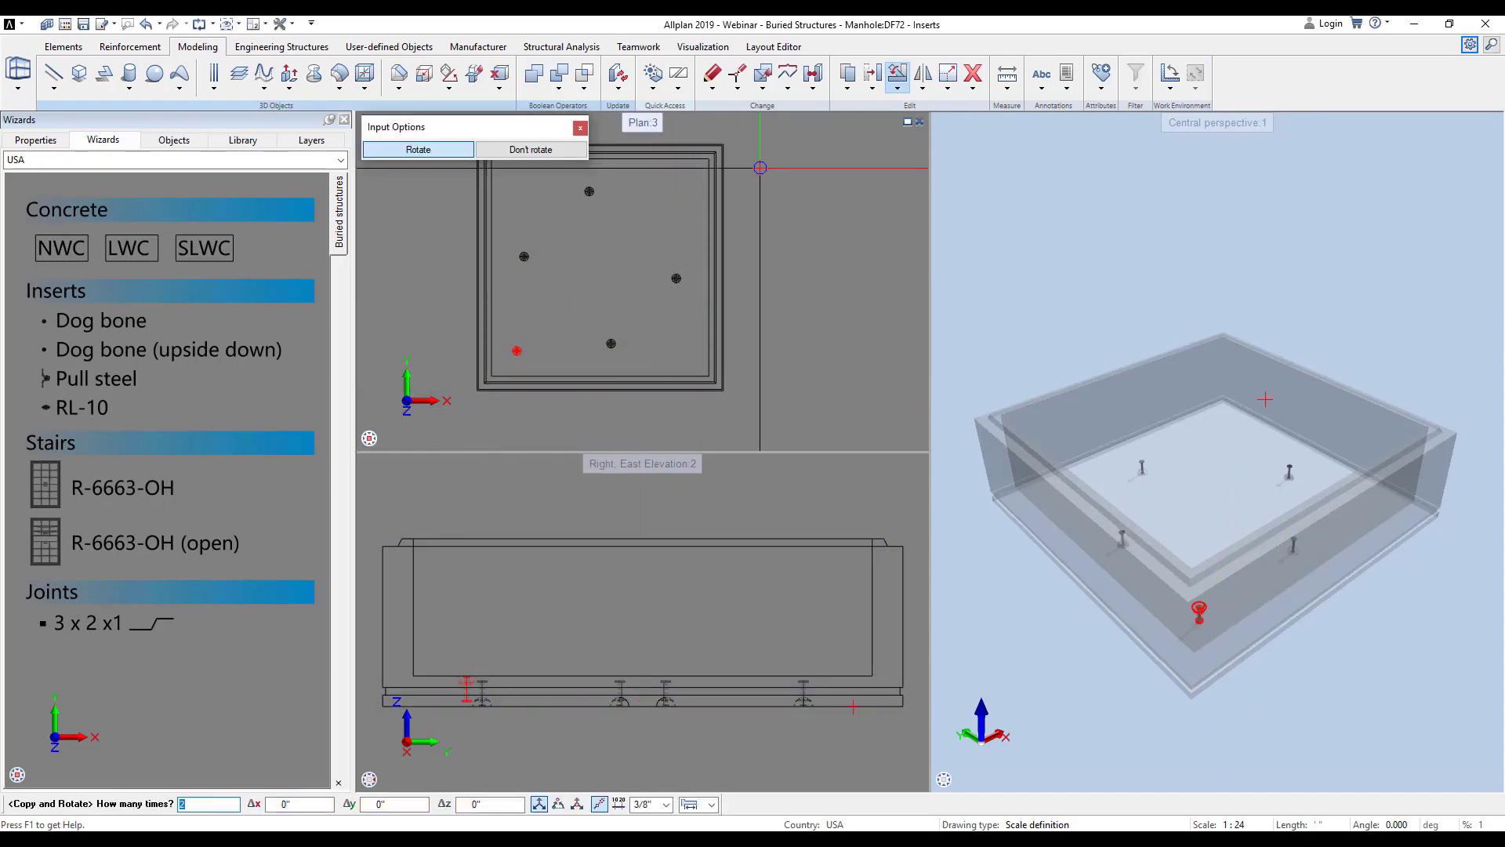
pyautogui.write('3')
pyautogui.press('Return')
pyautogui.press('Return')
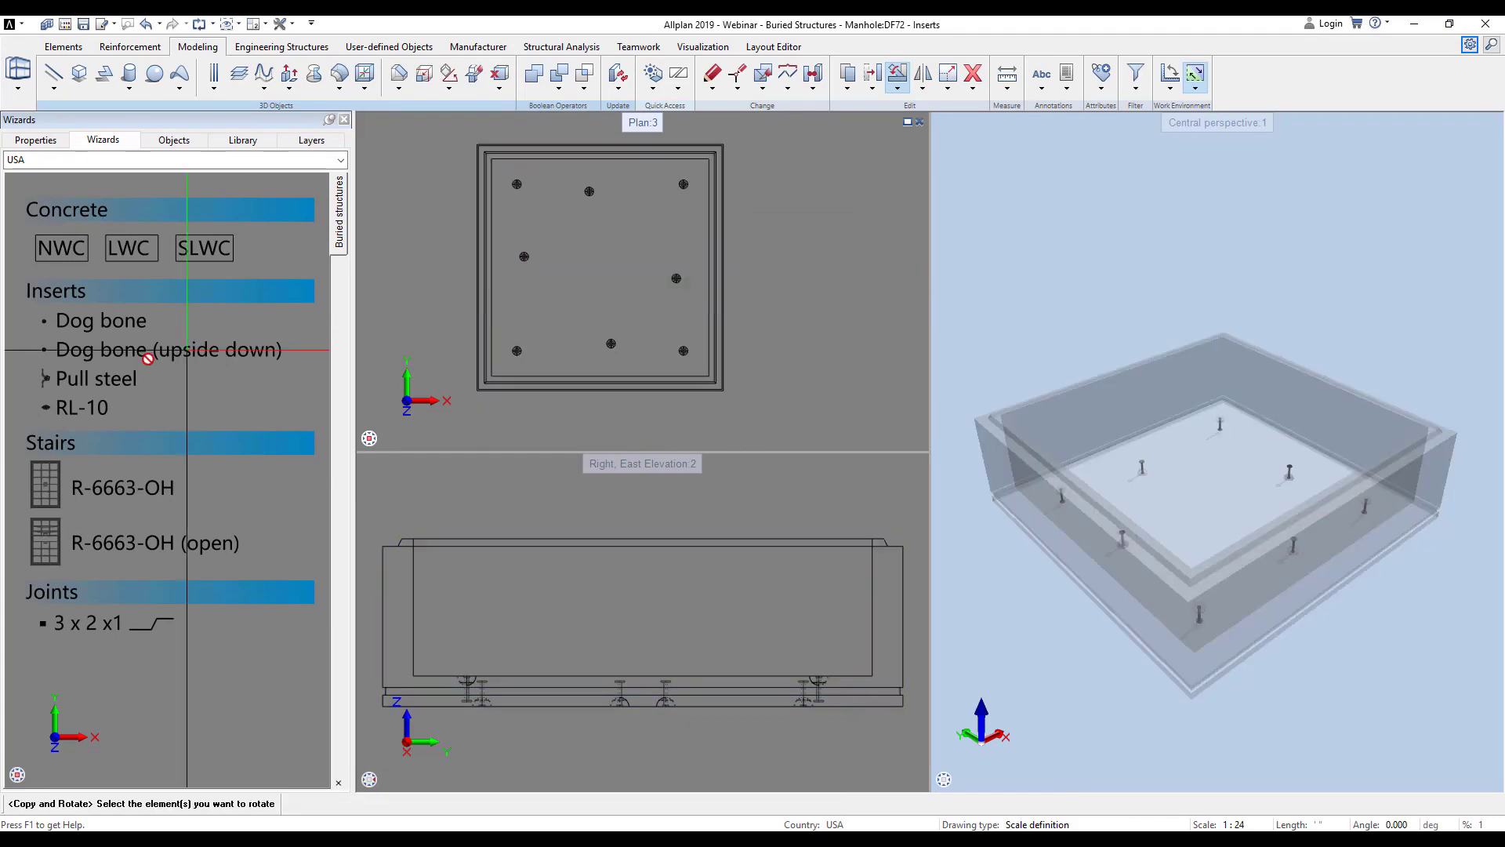
# - Place a Pull steel insert at the middle of the west wall's inner face, with its height fixed to the base's floor
pyautogui.click(94, 380)
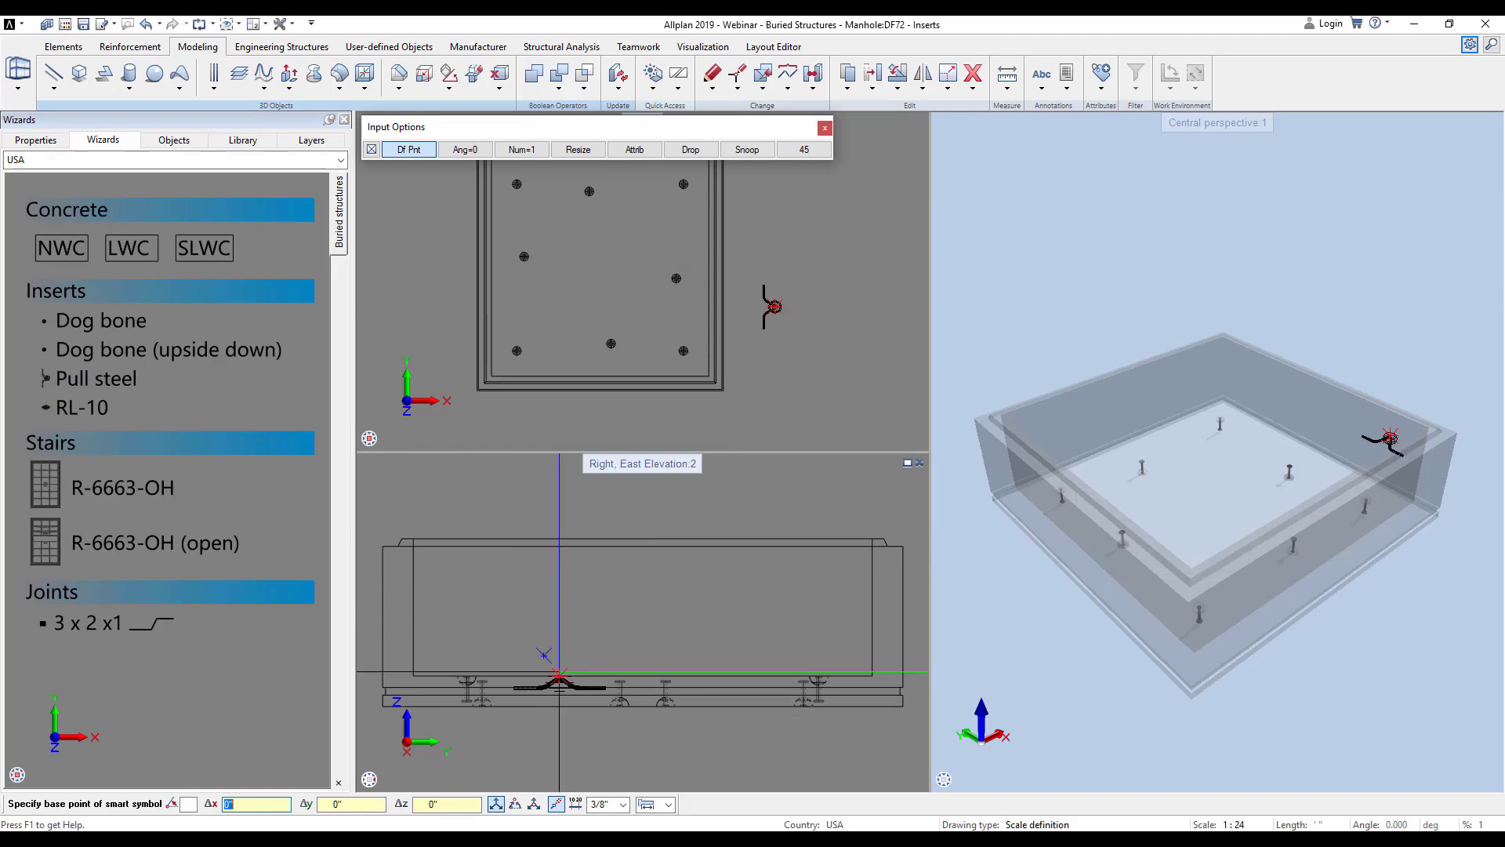
pyautogui.rightClick(559, 674)
pyautogui.click(580, 474)
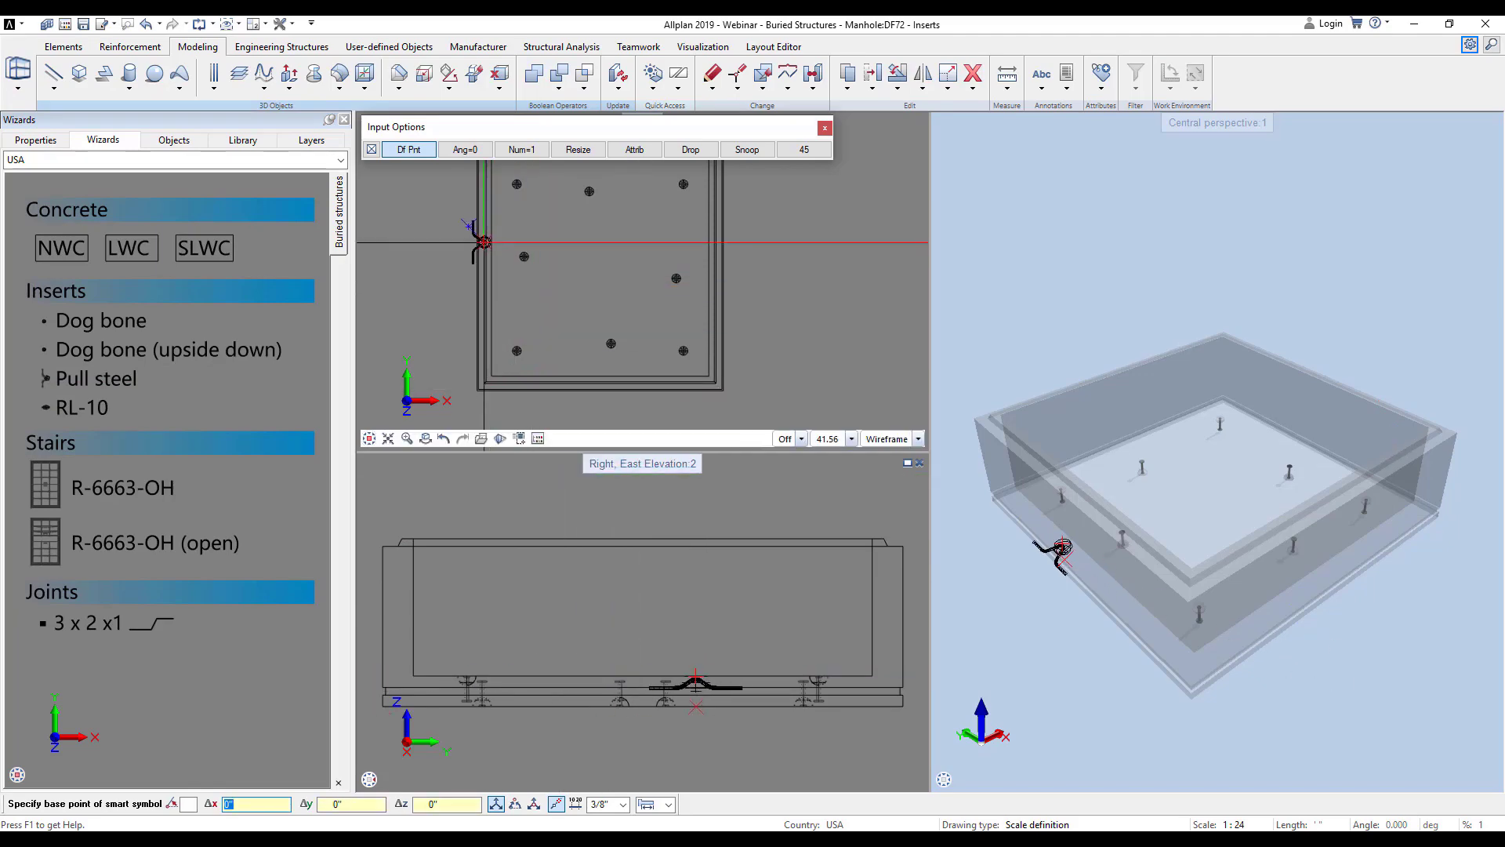
pyautogui.scroll(5, 503, 273)
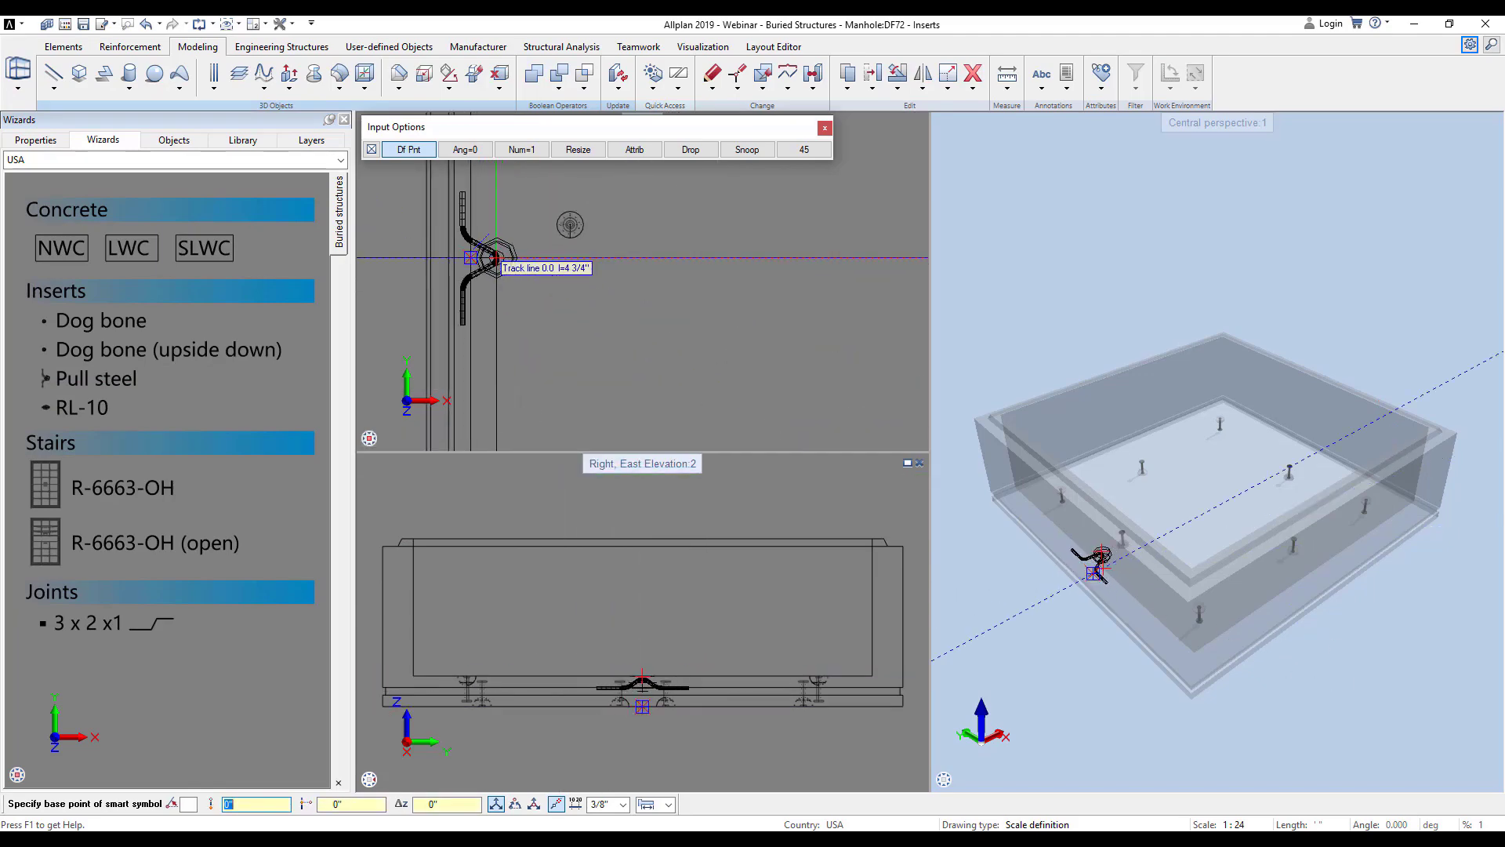
pyautogui.click(497, 258)
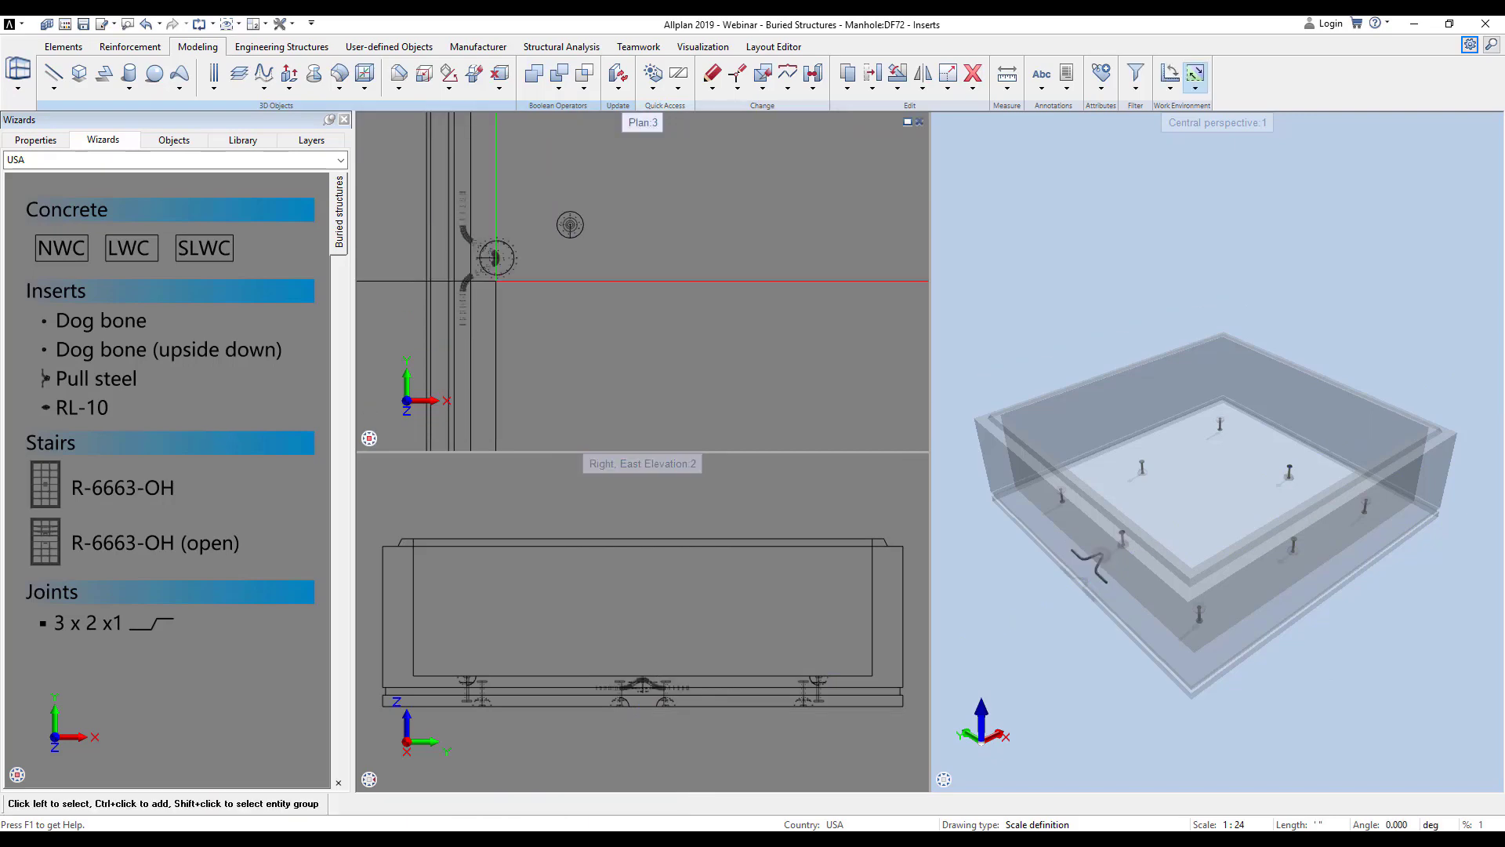
# - Copy and rotate the pull steel insert 3 times by 90 degrees about the base's centre, one for each remaining wall
pyautogui.scroll(-6, 480, 290)
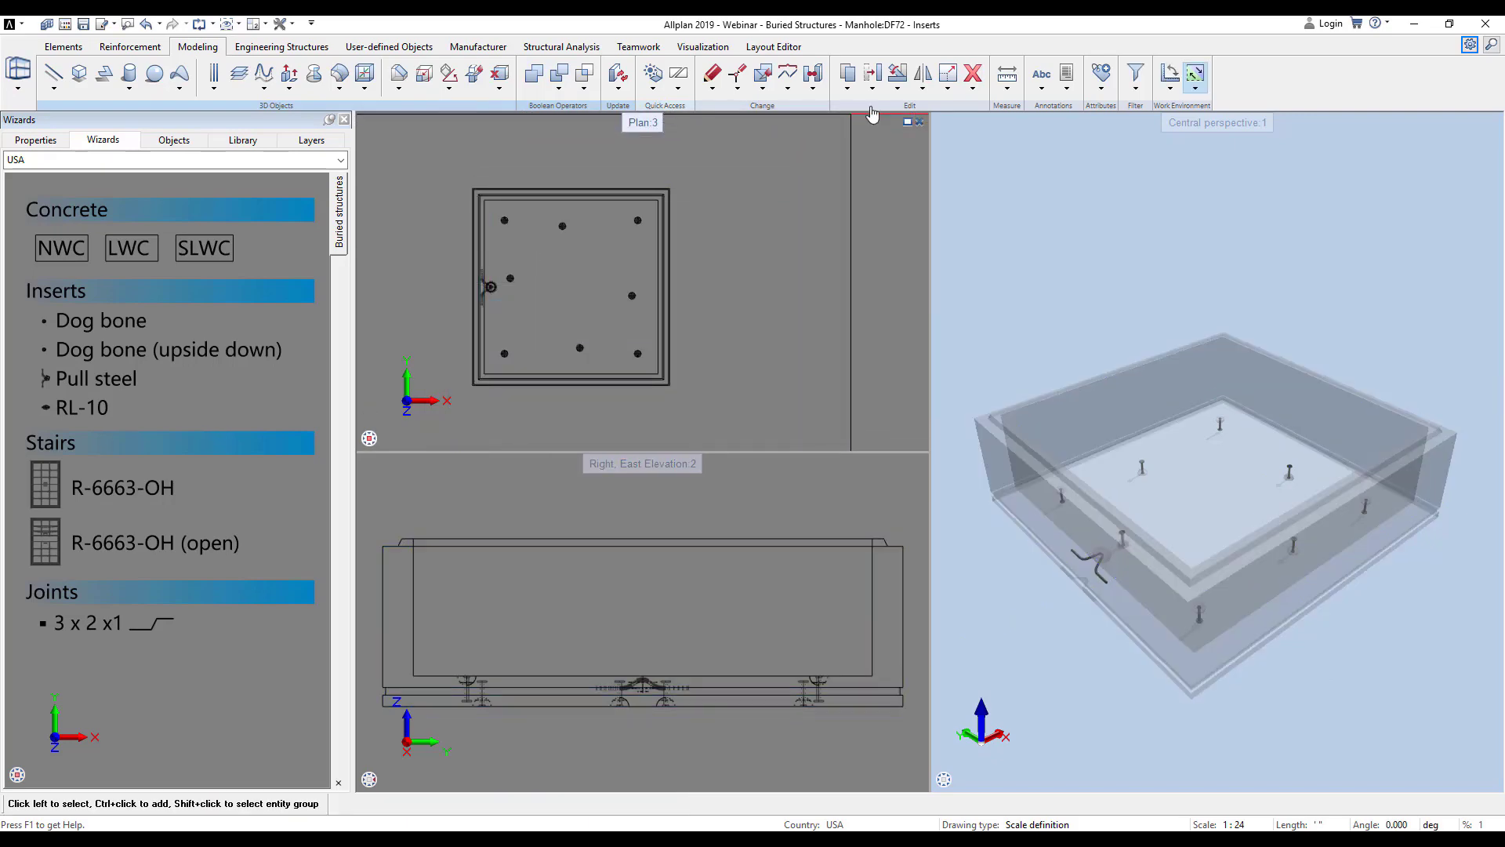
pyautogui.click(490, 286)
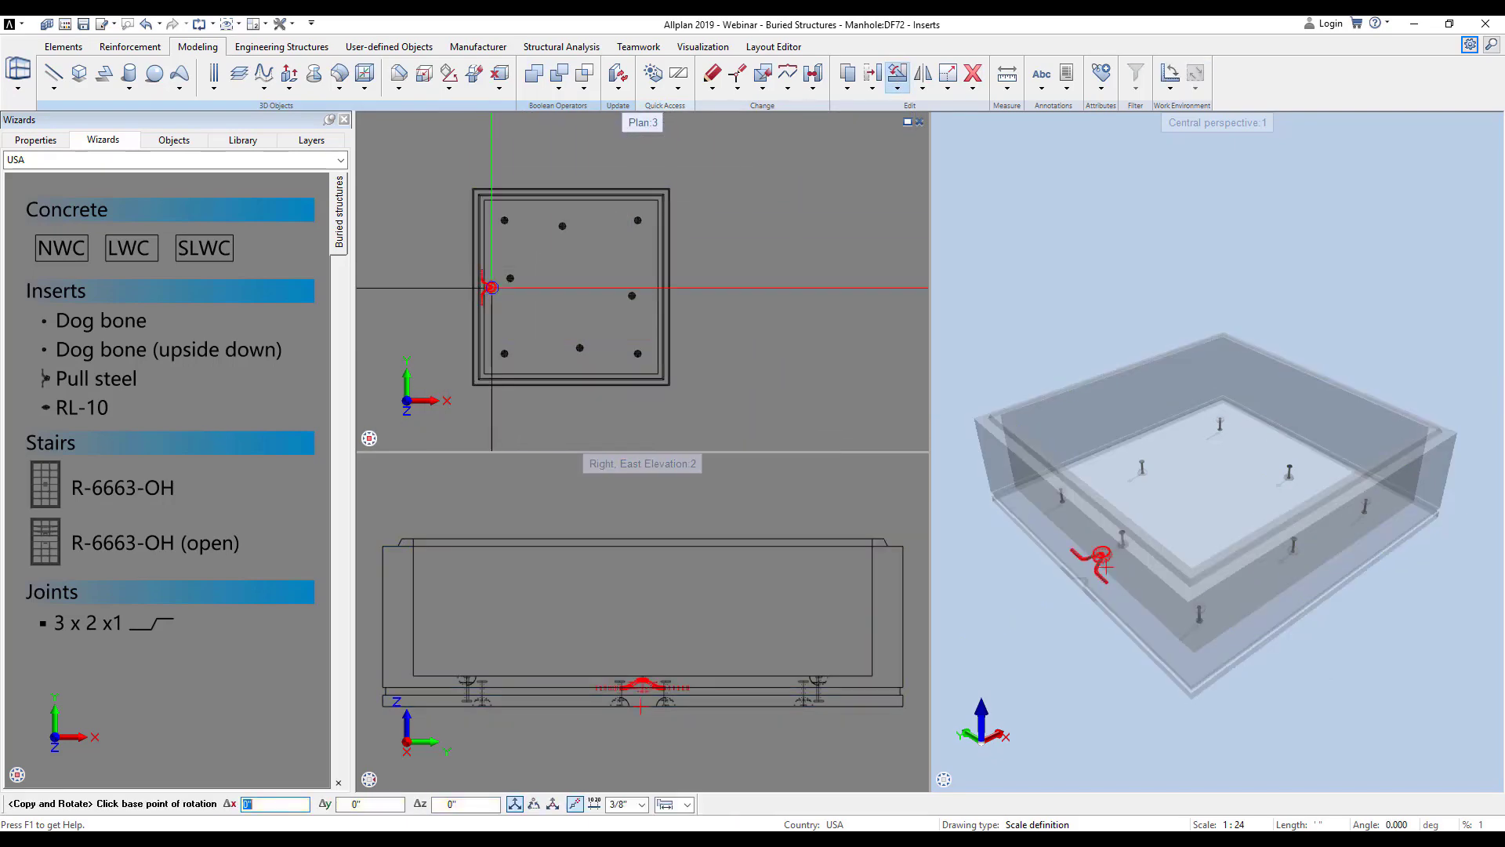
pyautogui.rightClick(472, 385)
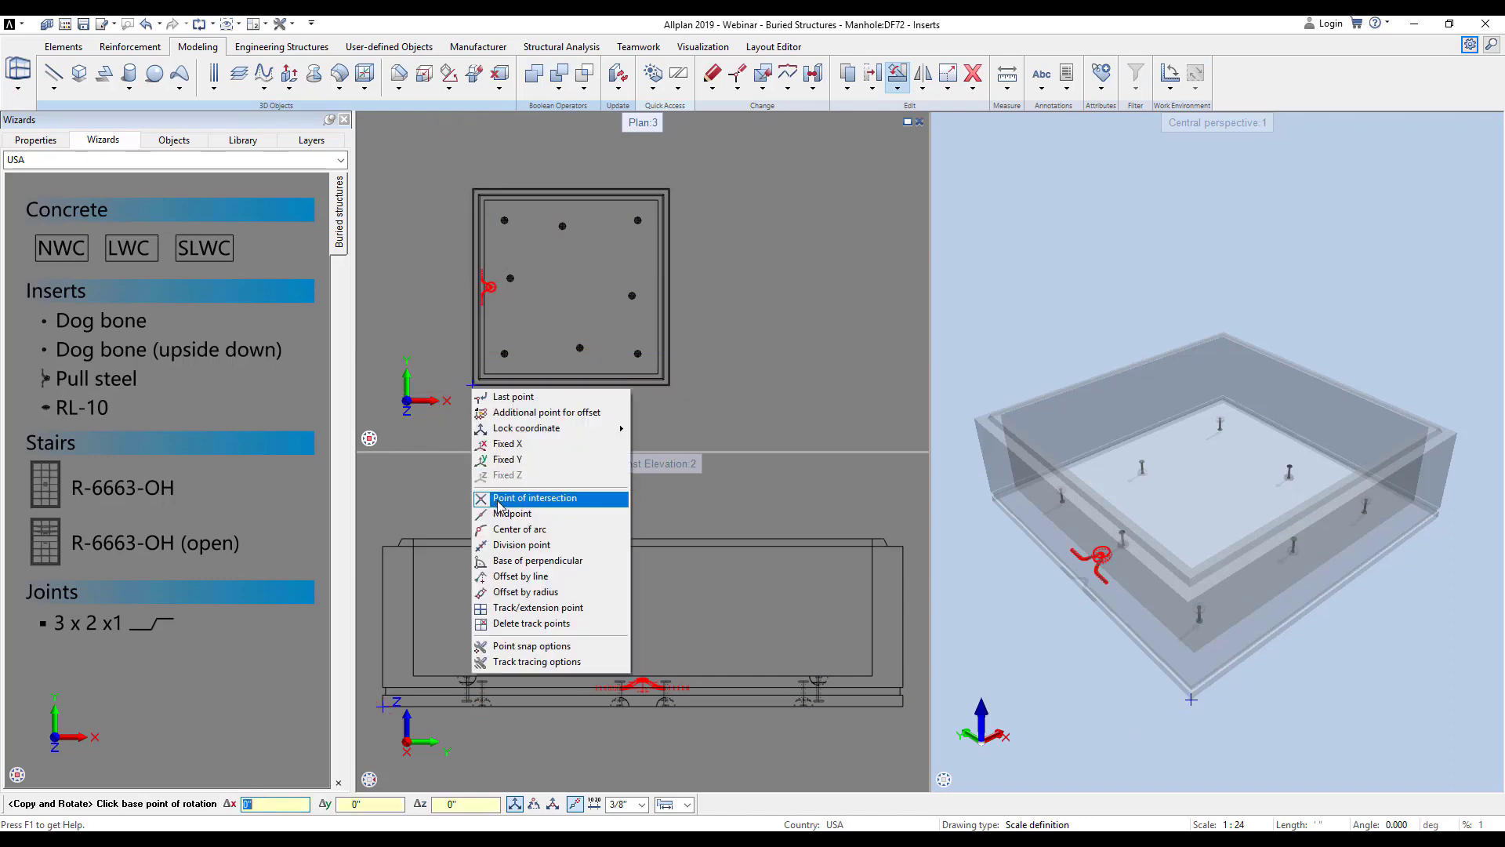
pyautogui.click(519, 514)
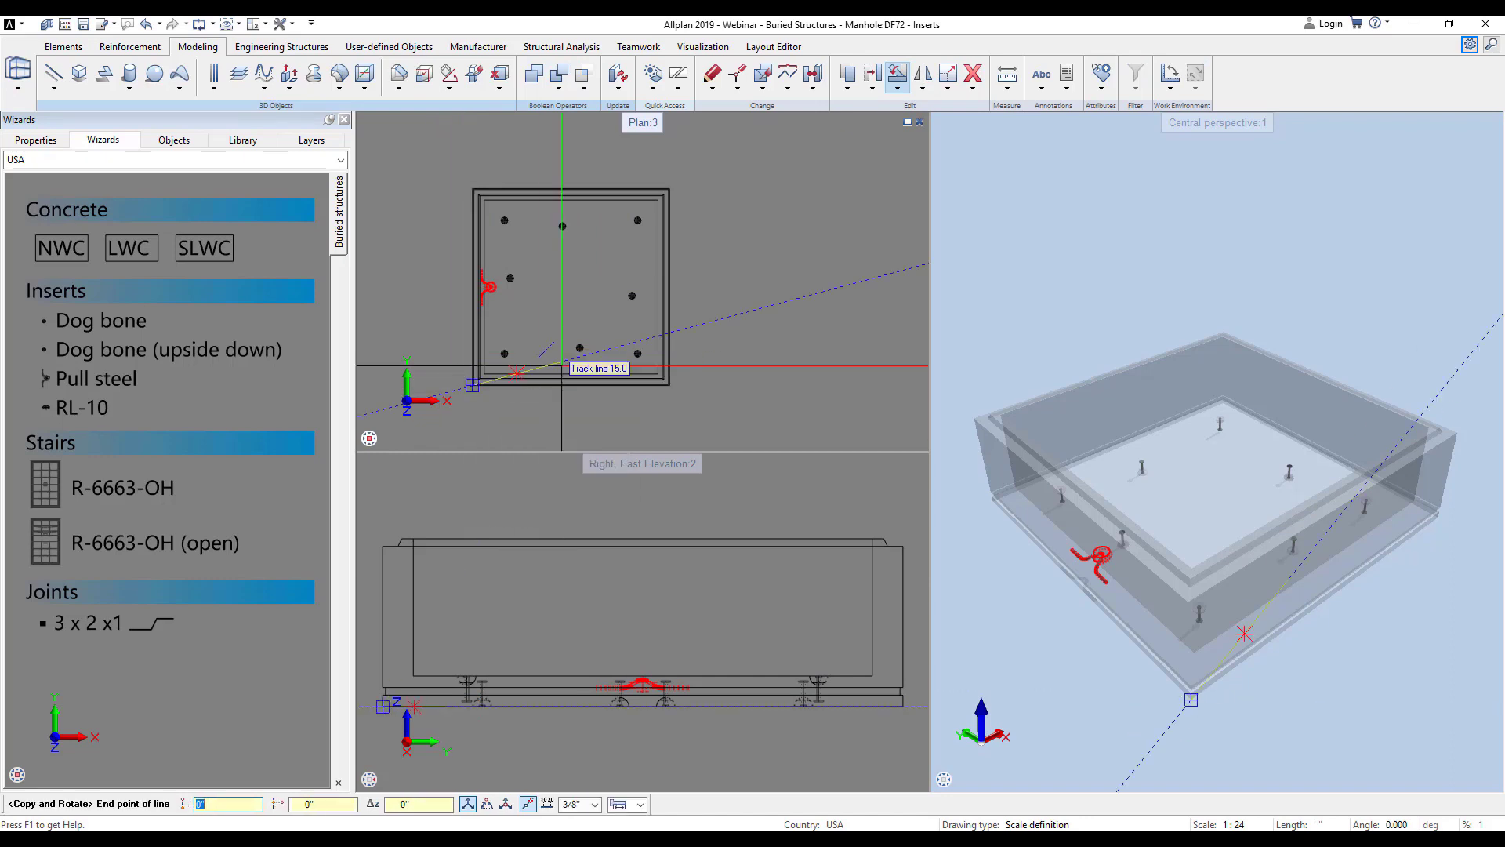
pyautogui.click(668, 188)
pyautogui.write('3')
pyautogui.press('Return')
pyautogui.write('90')
pyautogui.press('Return')
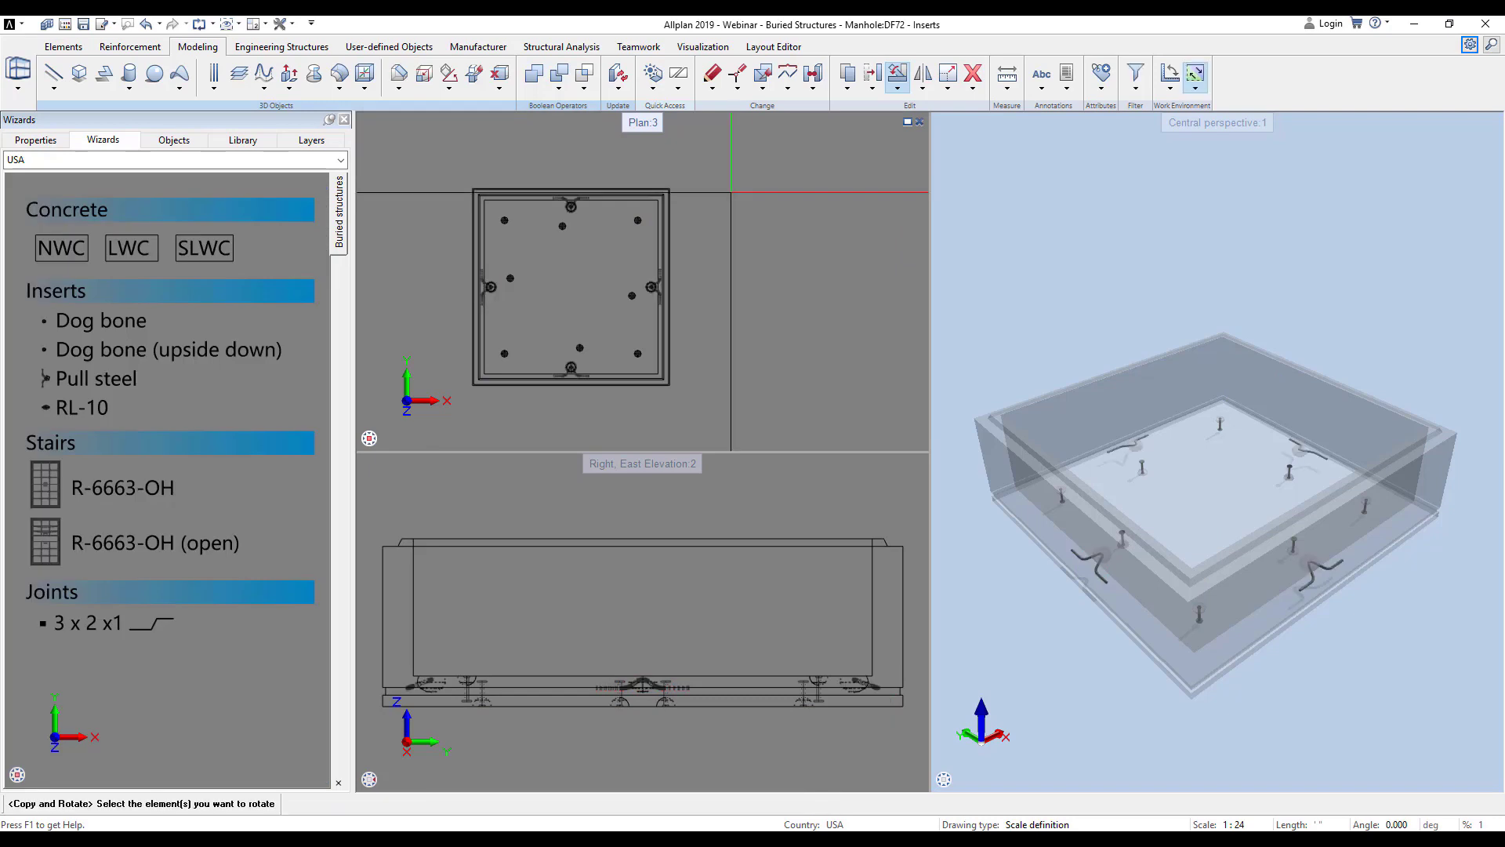
# - Show the elements of all four drawing files to inspect the complete manhole with its inserts
pyautogui.click(174, 141)
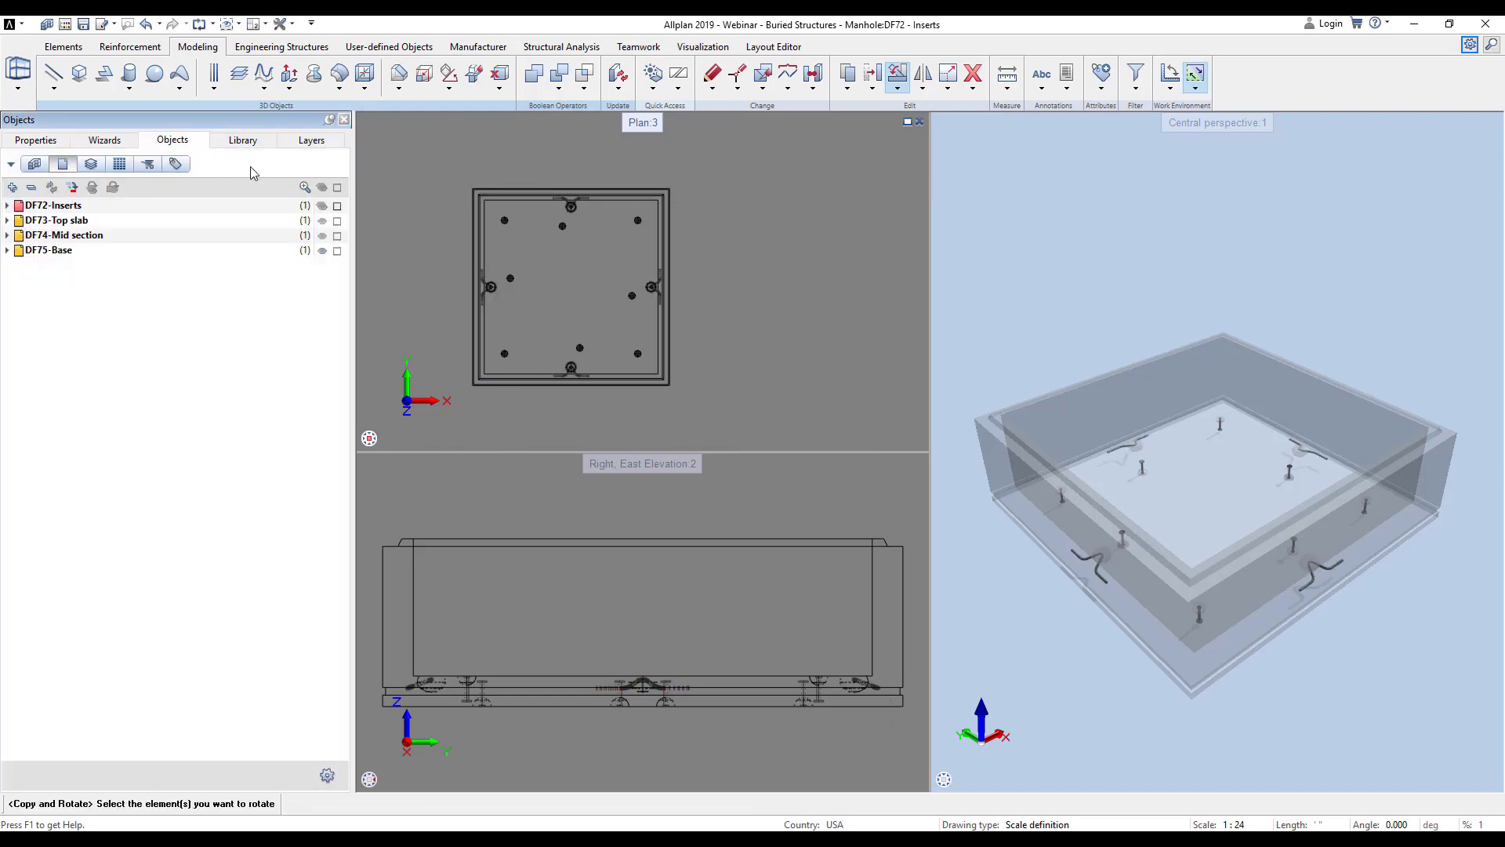
pyautogui.press('Escape')
pyautogui.click(322, 187)
pyautogui.moveTo(1160, 432); pyautogui.dragTo(1188, 408, button='middle')
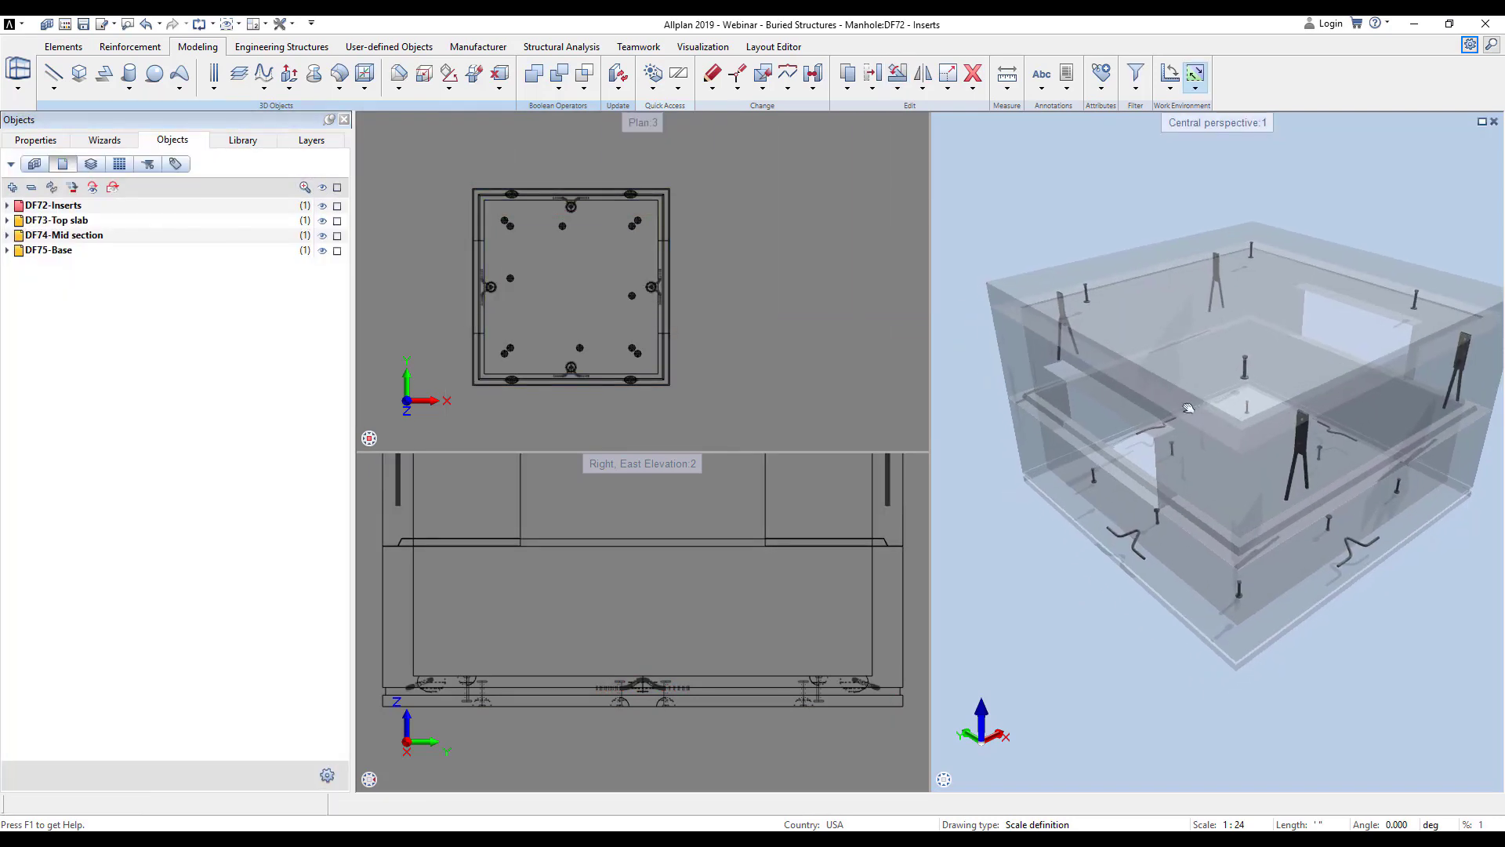
pyautogui.moveTo(1189, 408)
pyautogui.mouseDown()
pyautogui.moveTo(1160, 443)
pyautogui.moveTo(1210, 585)
pyautogui.moveTo(906, 490)
pyautogui.moveTo(722, 335)
pyautogui.moveTo(585, 427)
pyautogui.moveTo(716, 554)
pyautogui.moveTo(1193, 580)
pyautogui.moveTo(1174, 412)
pyautogui.mouseUp()
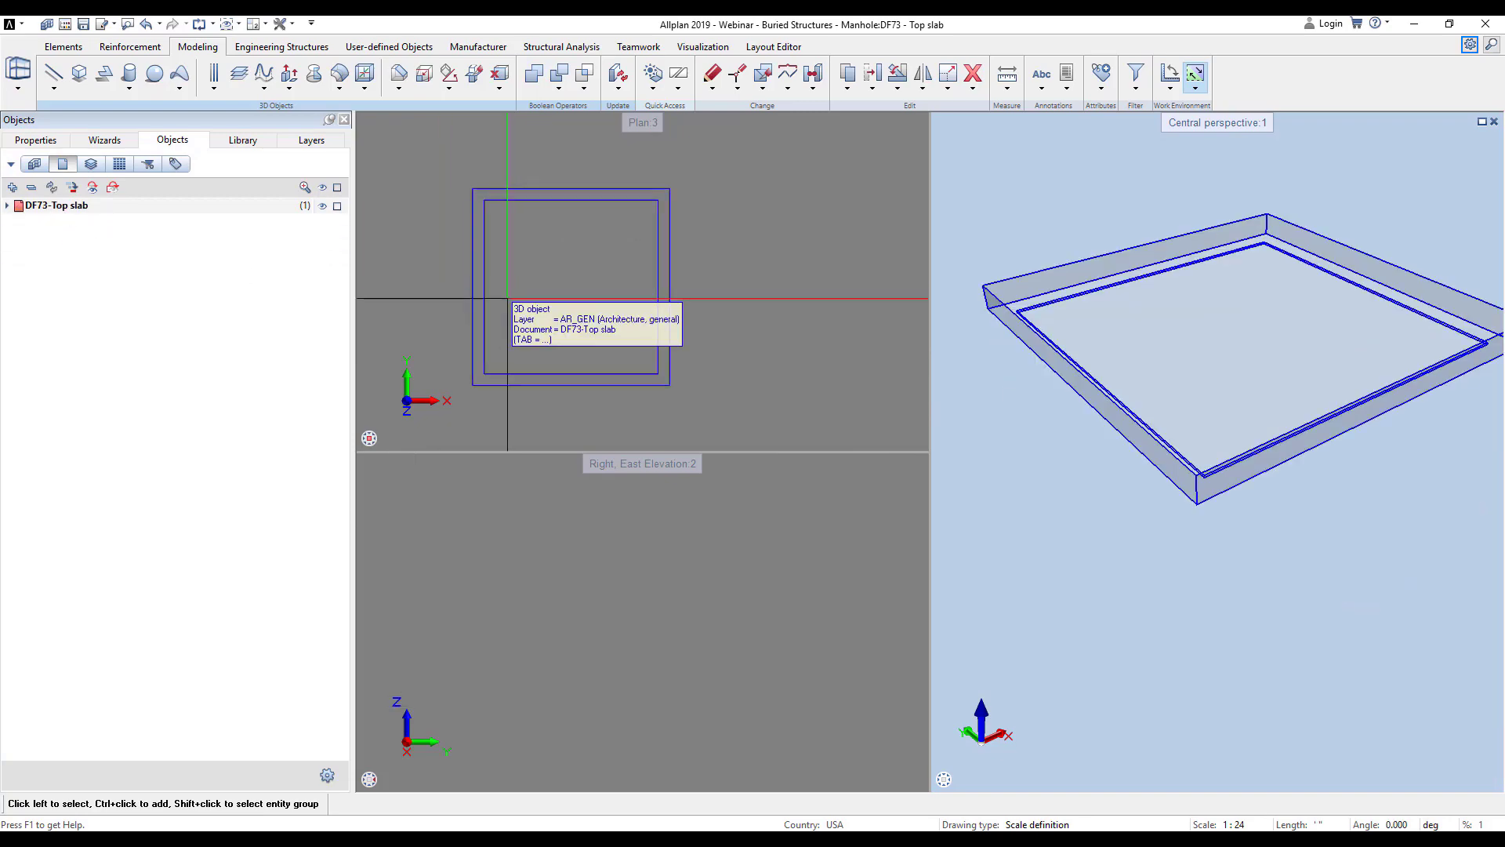
# - Create a plan section with a clipping path around the whole top slab and place it north-east of the slab
pyautogui.click(144, 53)
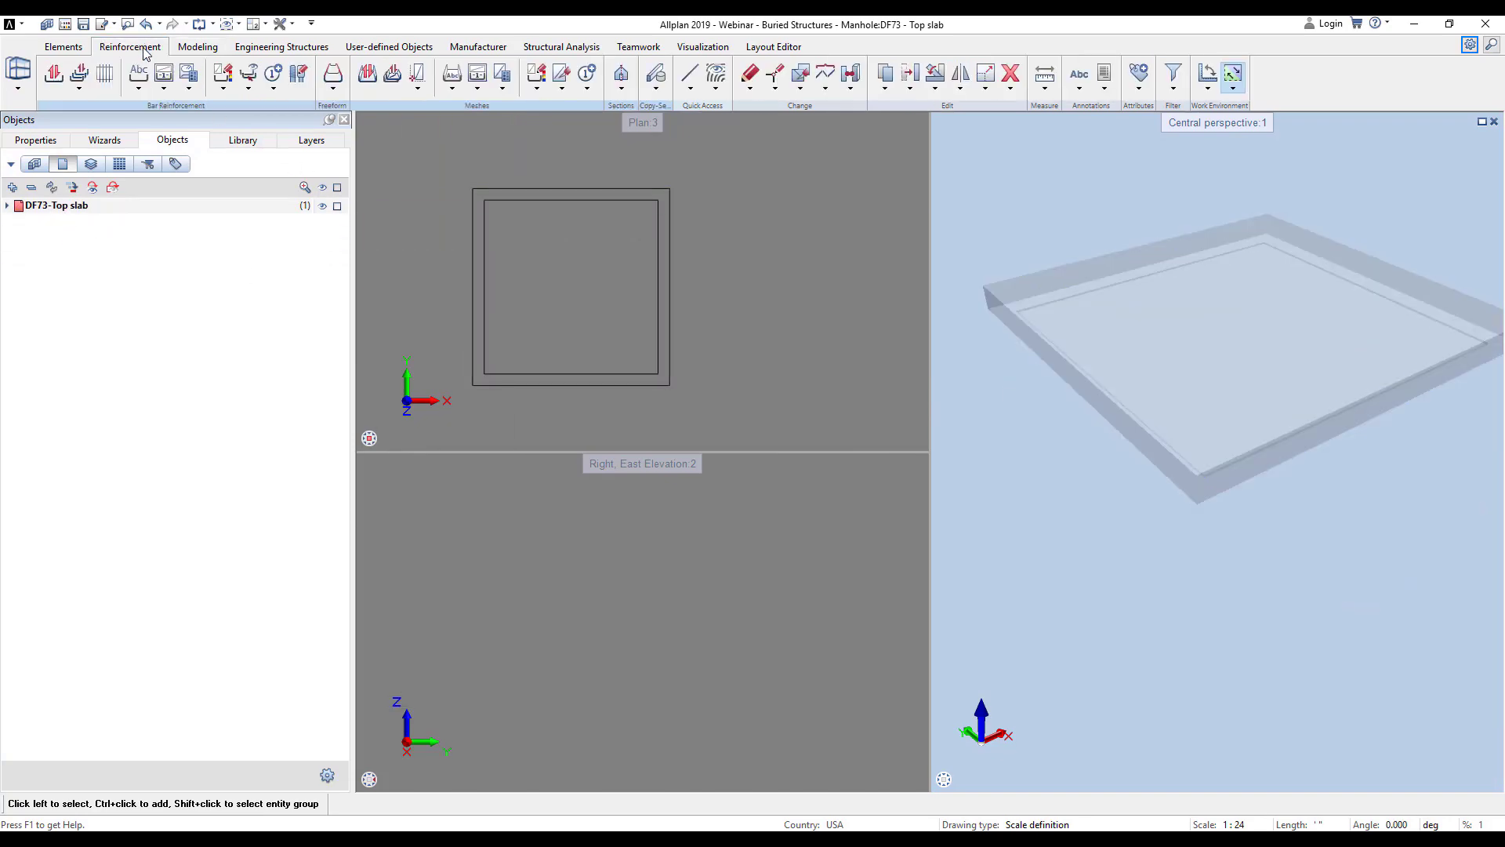
pyautogui.click(628, 76)
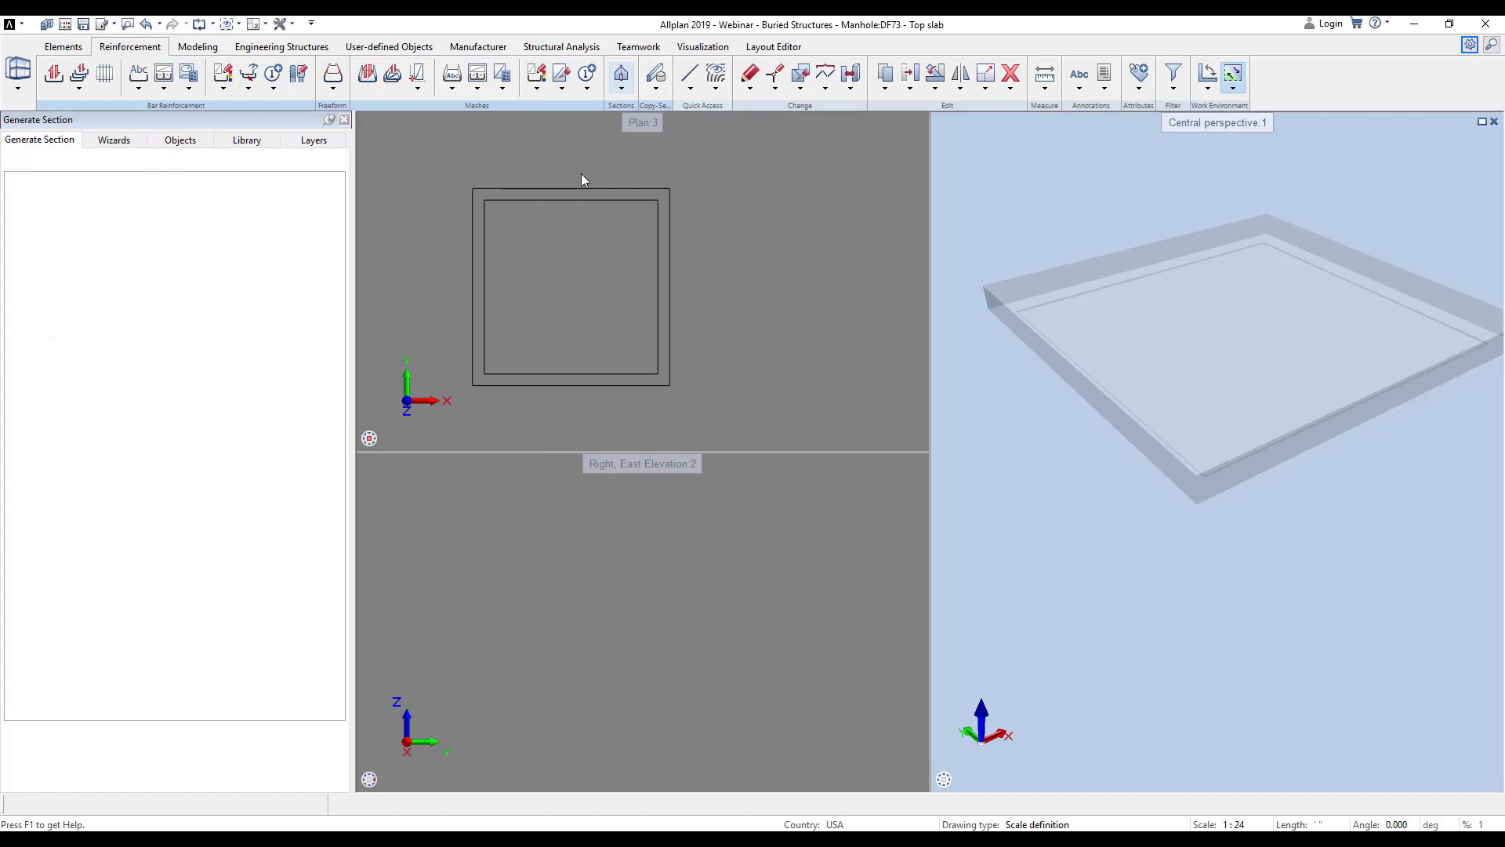
pyautogui.scroll(-1, 732, 318)
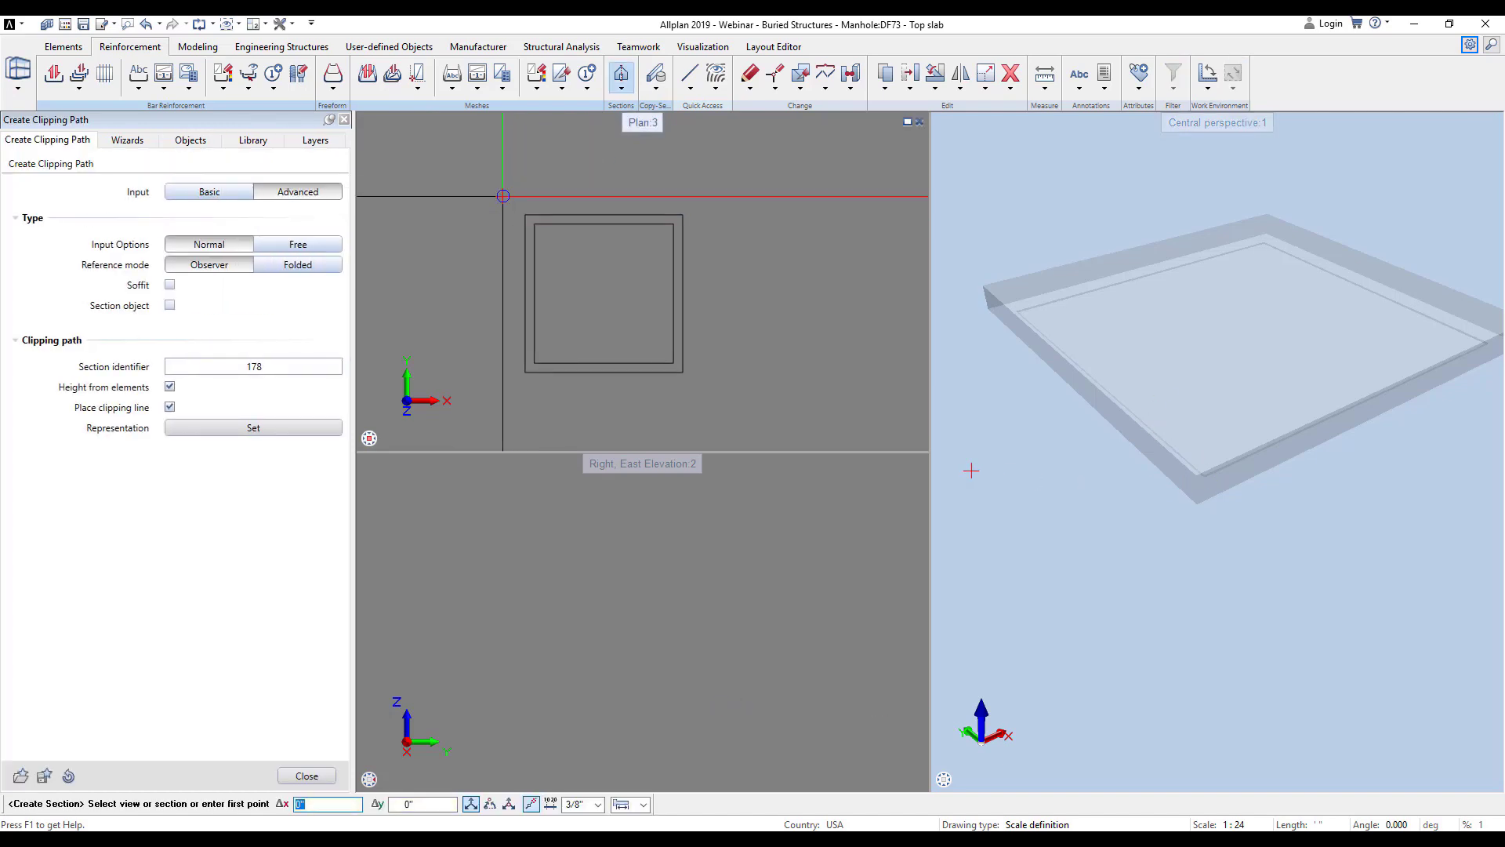
pyautogui.click(502, 187)
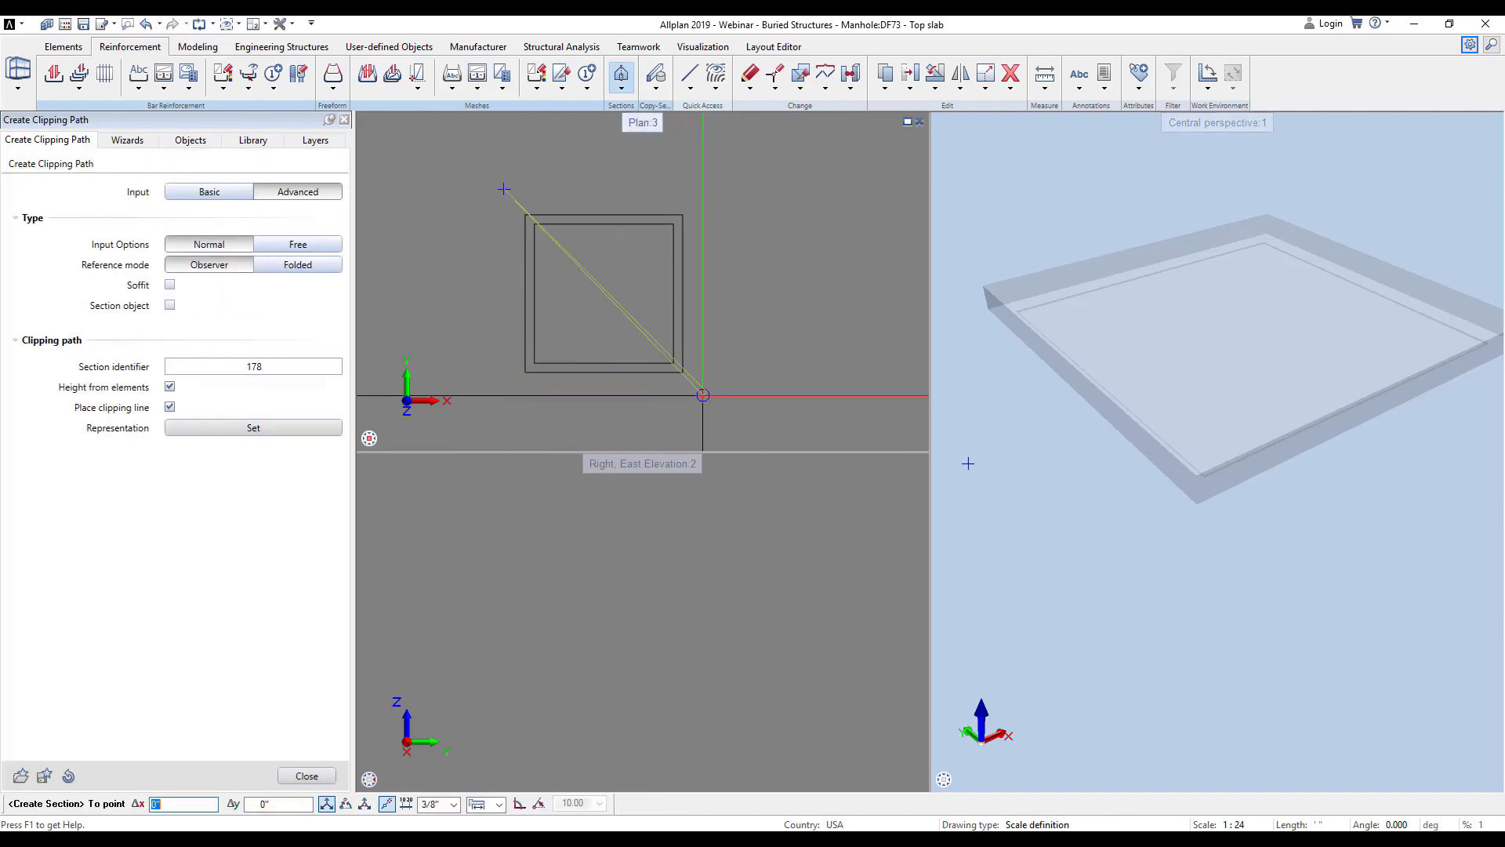
pyautogui.click(707, 391)
pyautogui.click(608, 291)
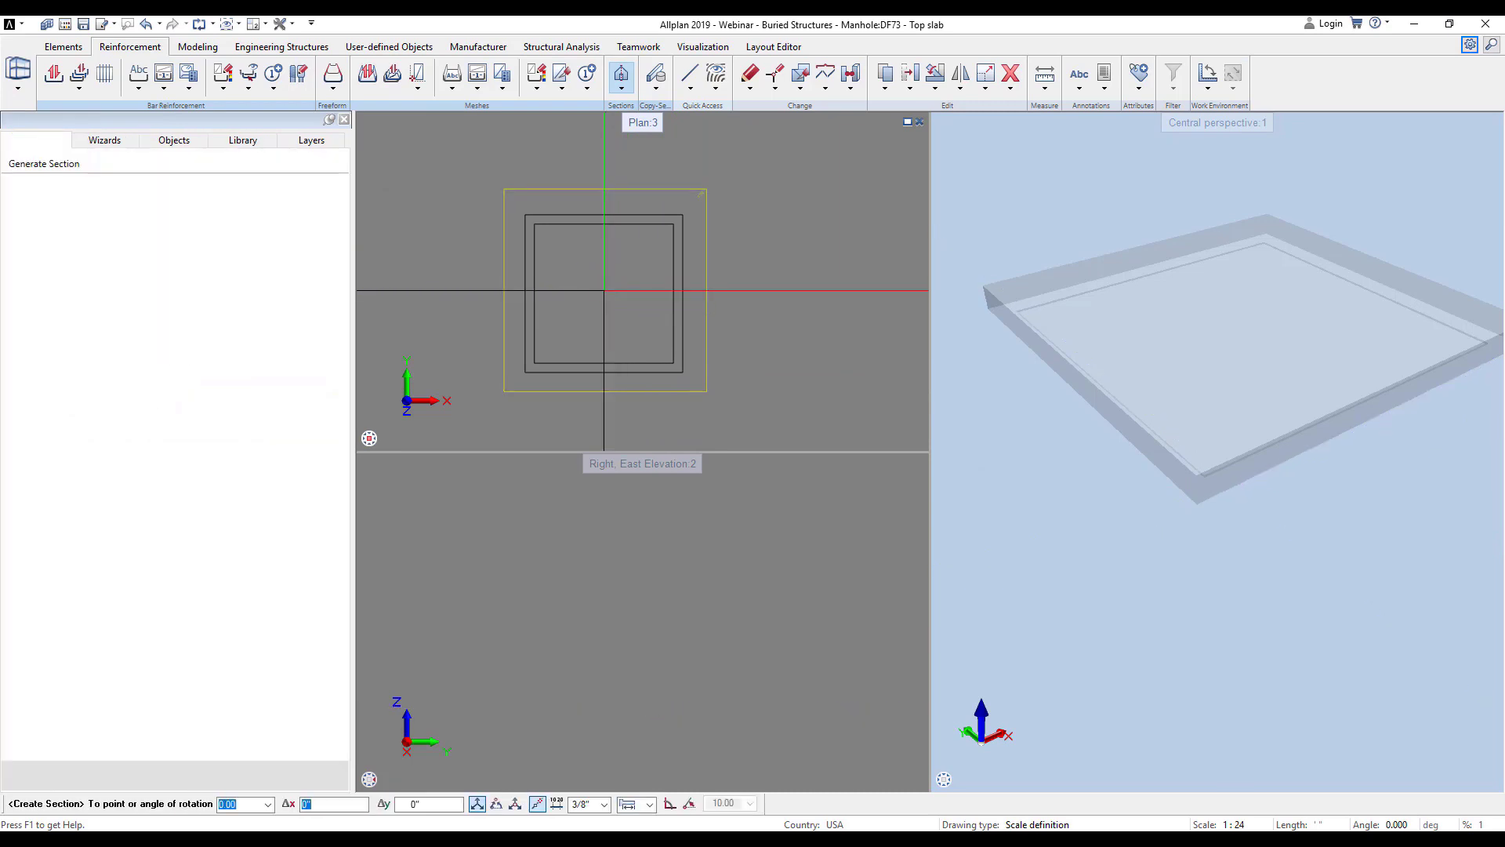
pyautogui.click(672, 261)
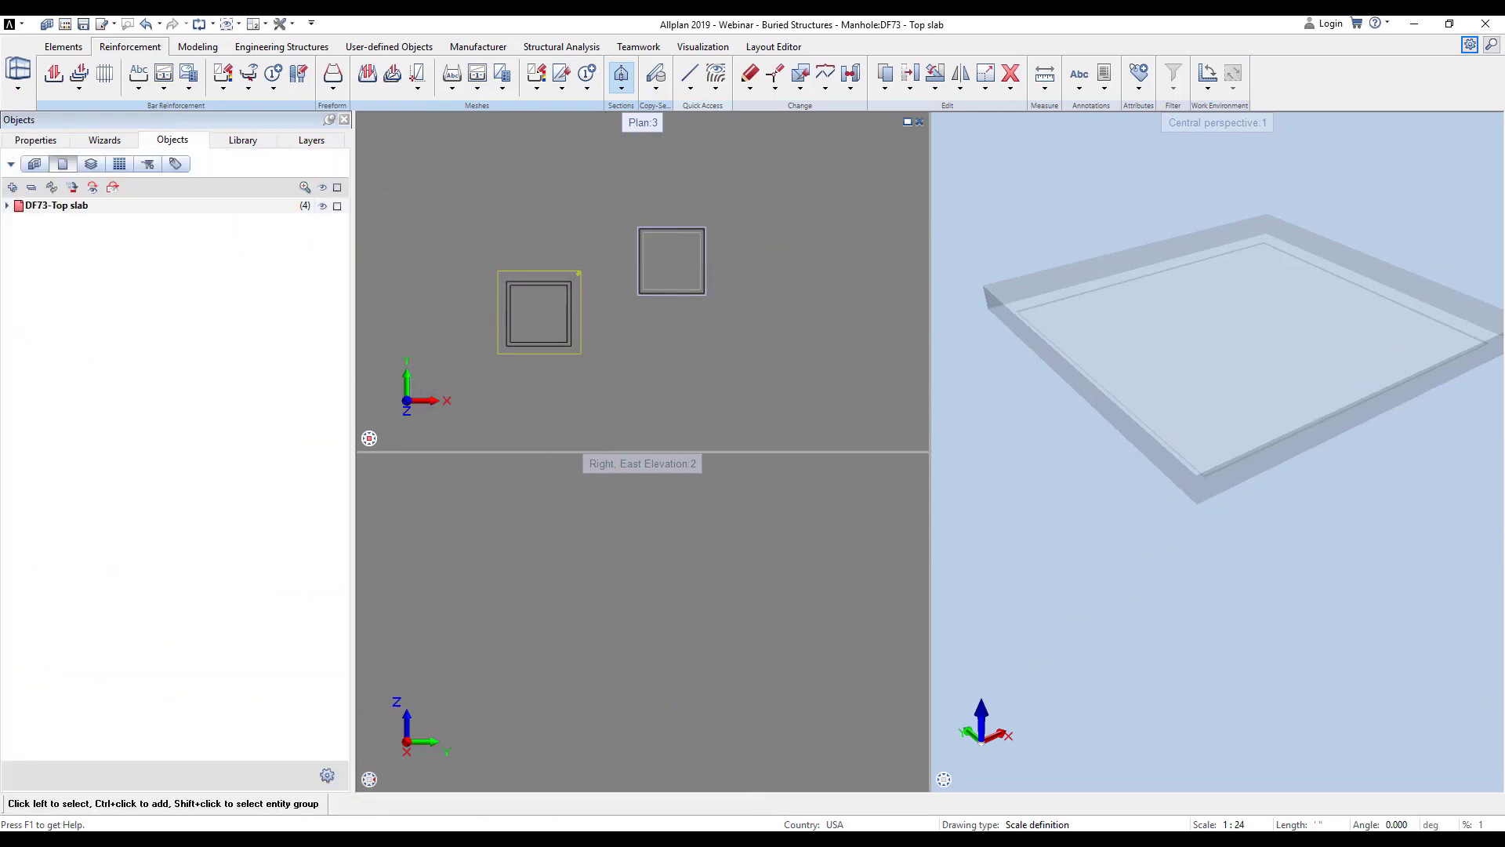
# - Create an east-west cross section through the middle of the top slab's plan section and place it to the east
pyautogui.click(622, 79)
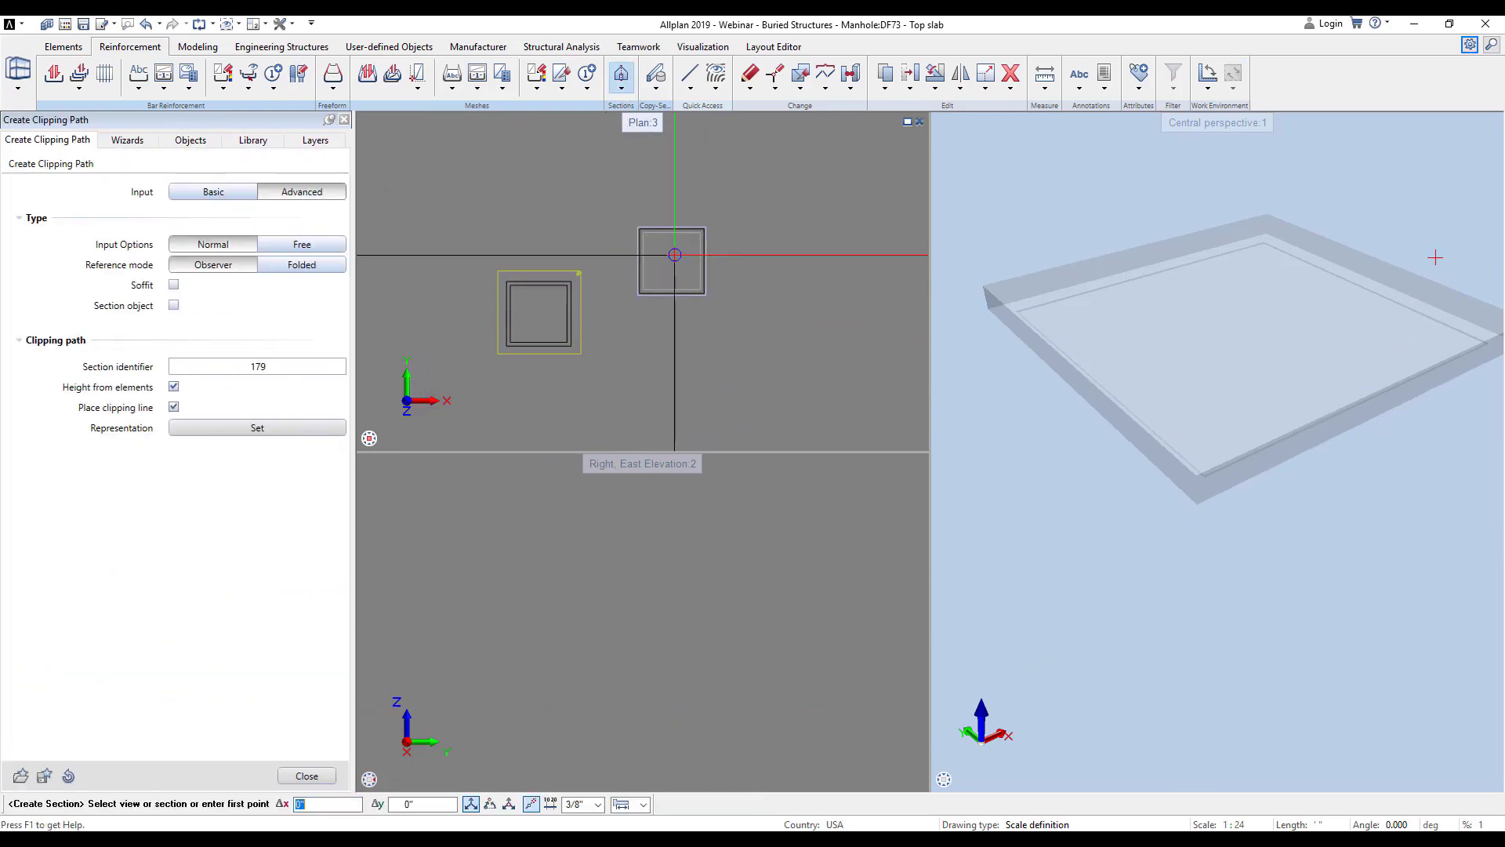
pyautogui.scroll(3, 666, 262)
pyautogui.scroll(2, 603, 269)
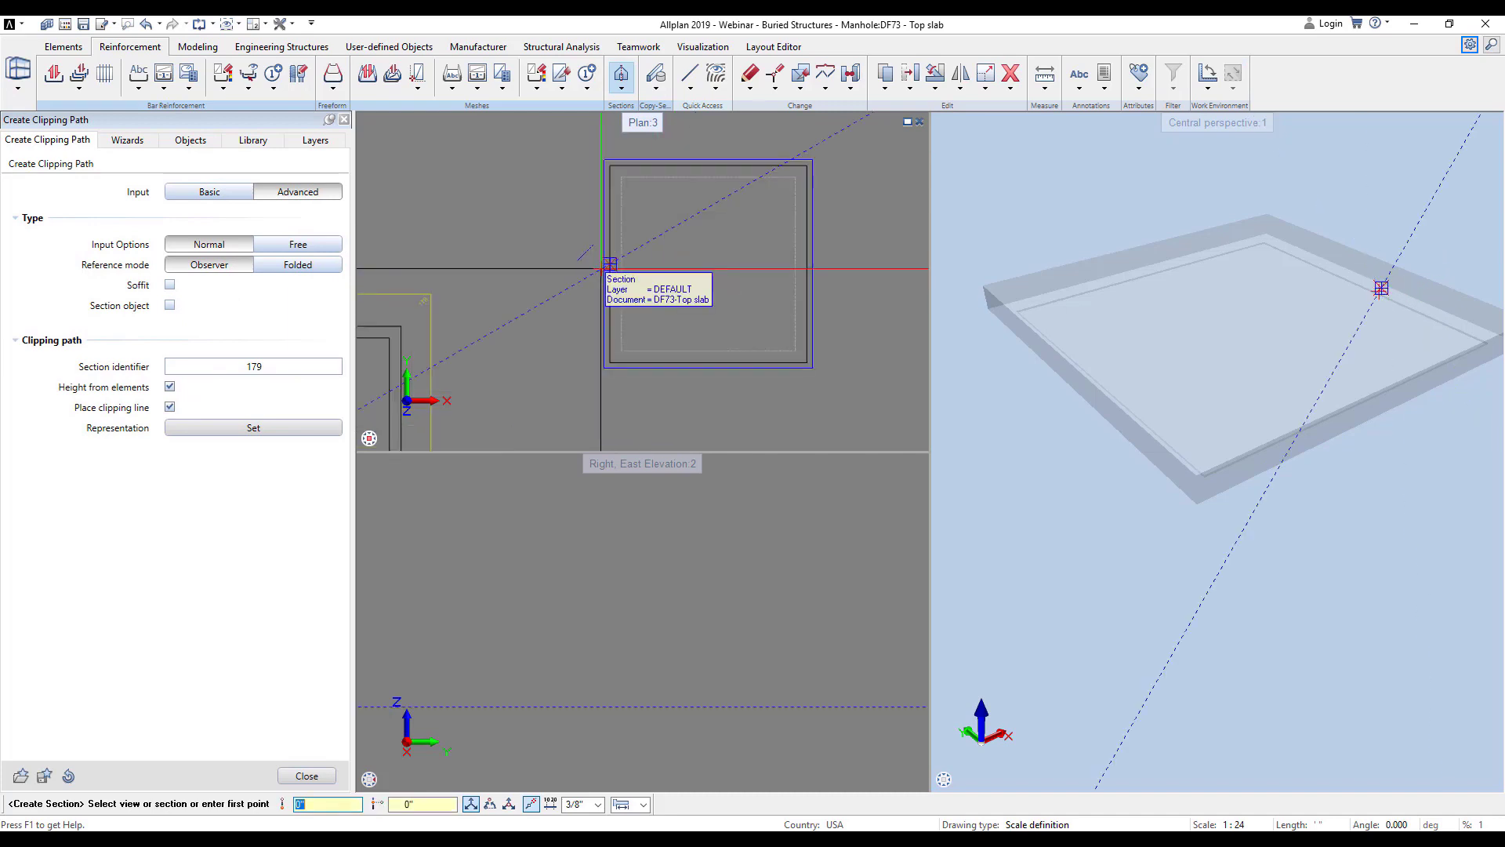
pyautogui.click(602, 269)
pyautogui.click(169, 387)
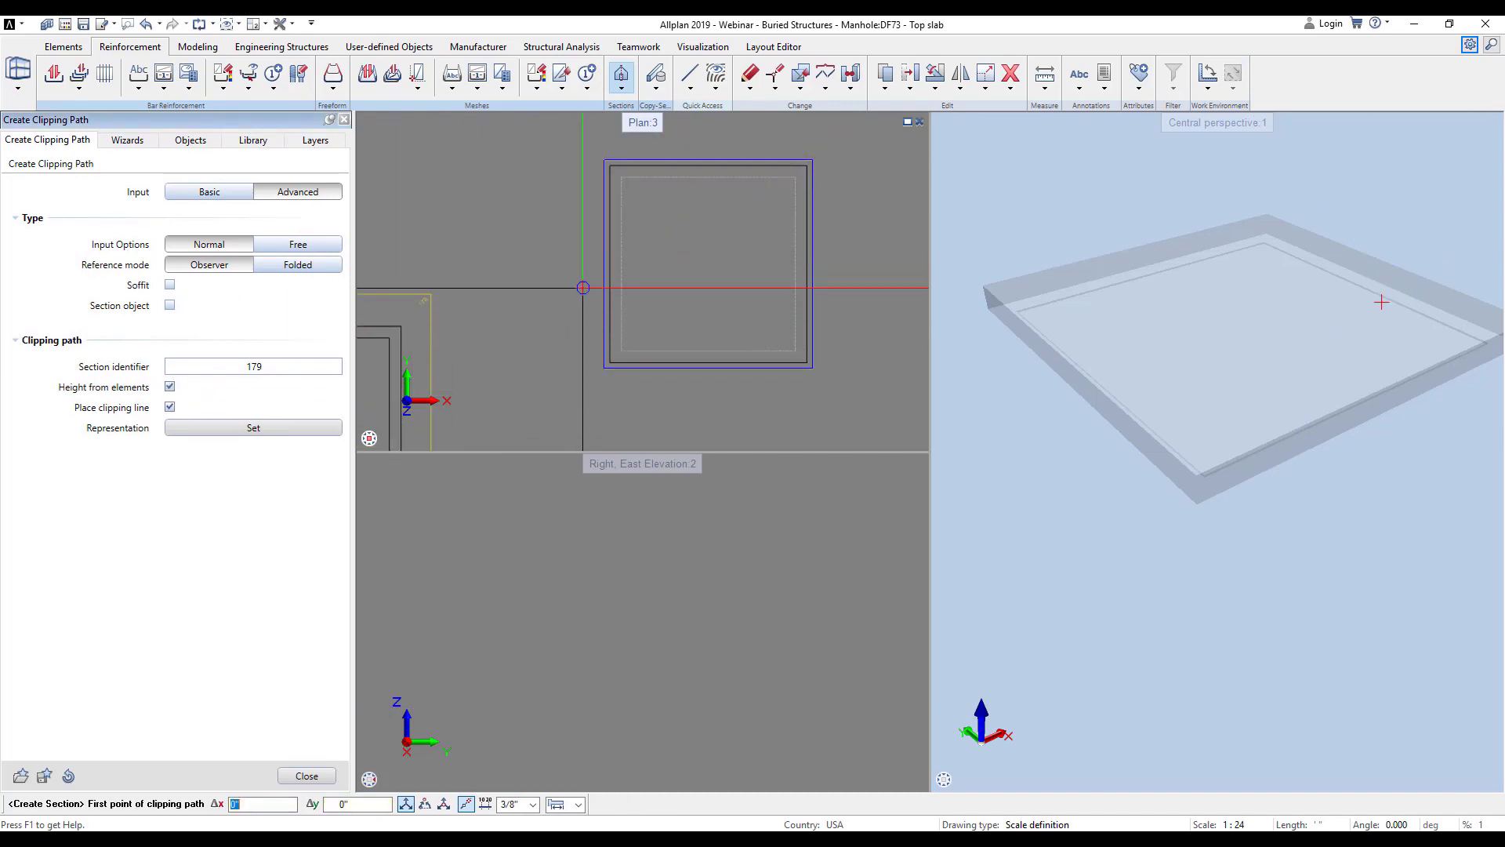
pyautogui.click(594, 264)
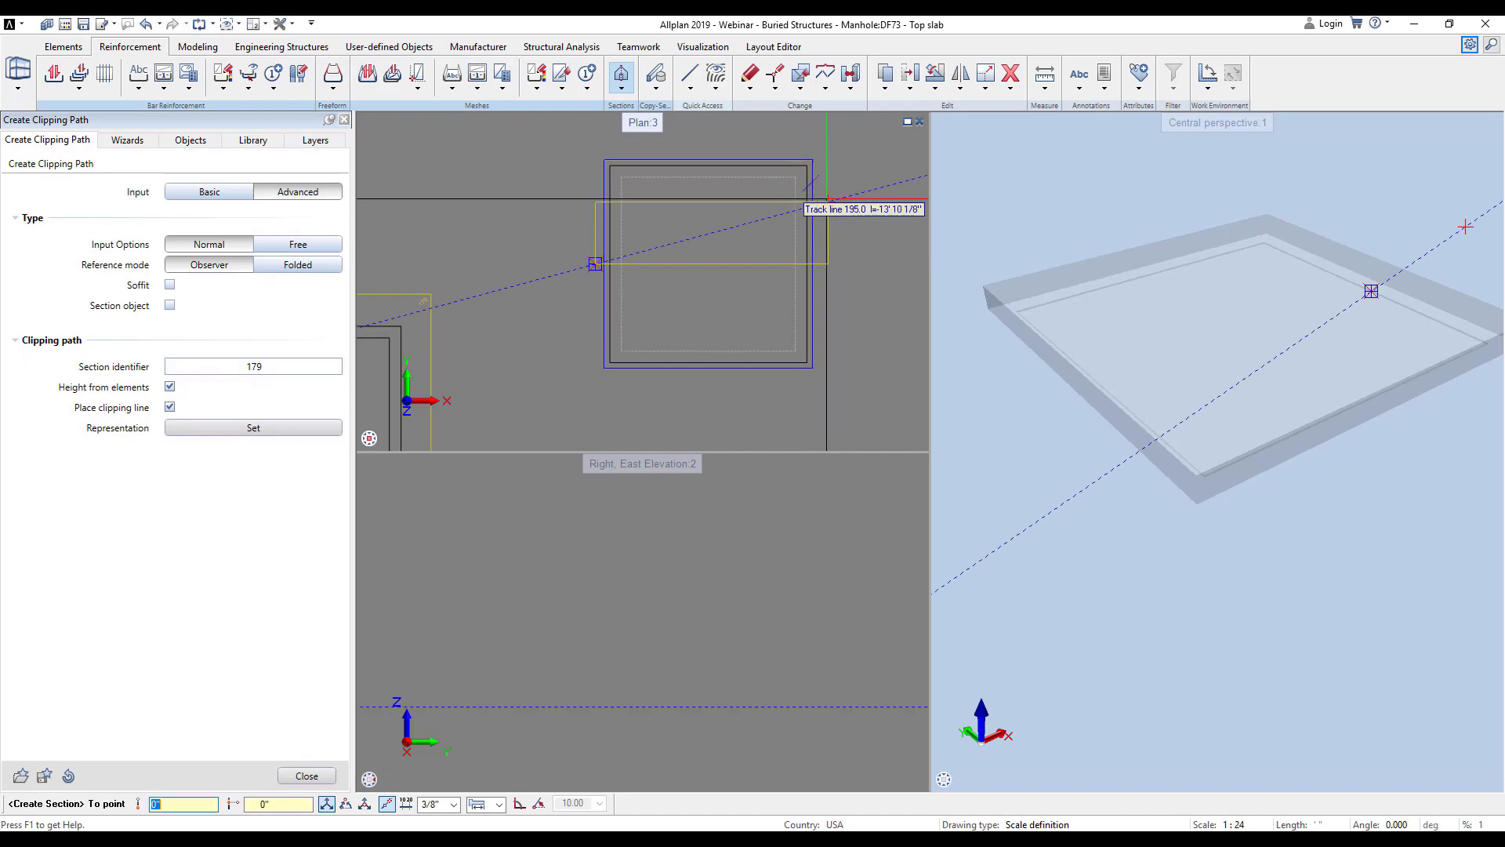
pyautogui.click(823, 205)
pyautogui.click(727, 371)
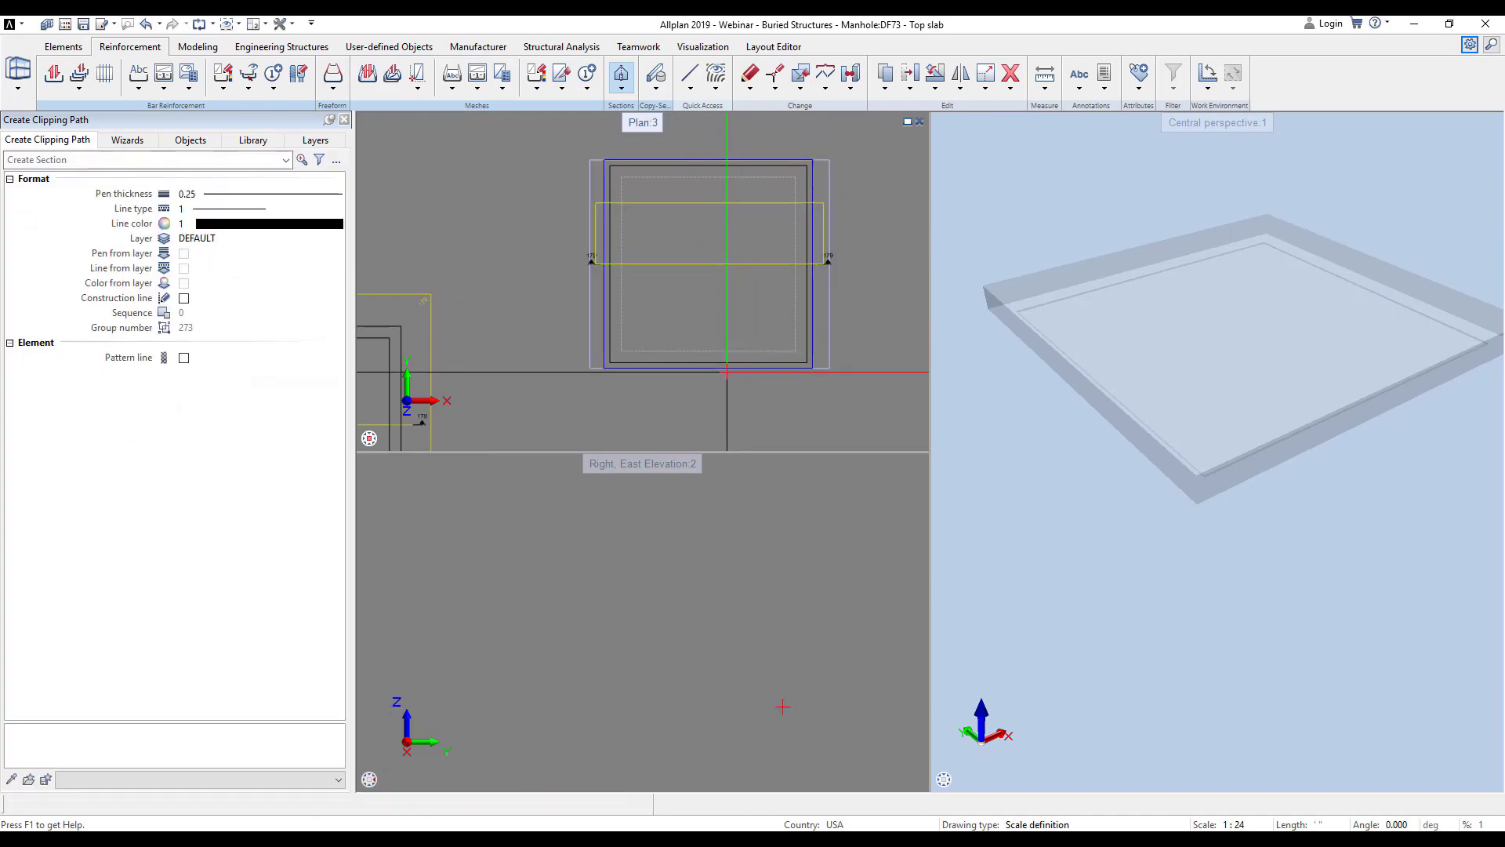
pyautogui.scroll(-4, 497, 376)
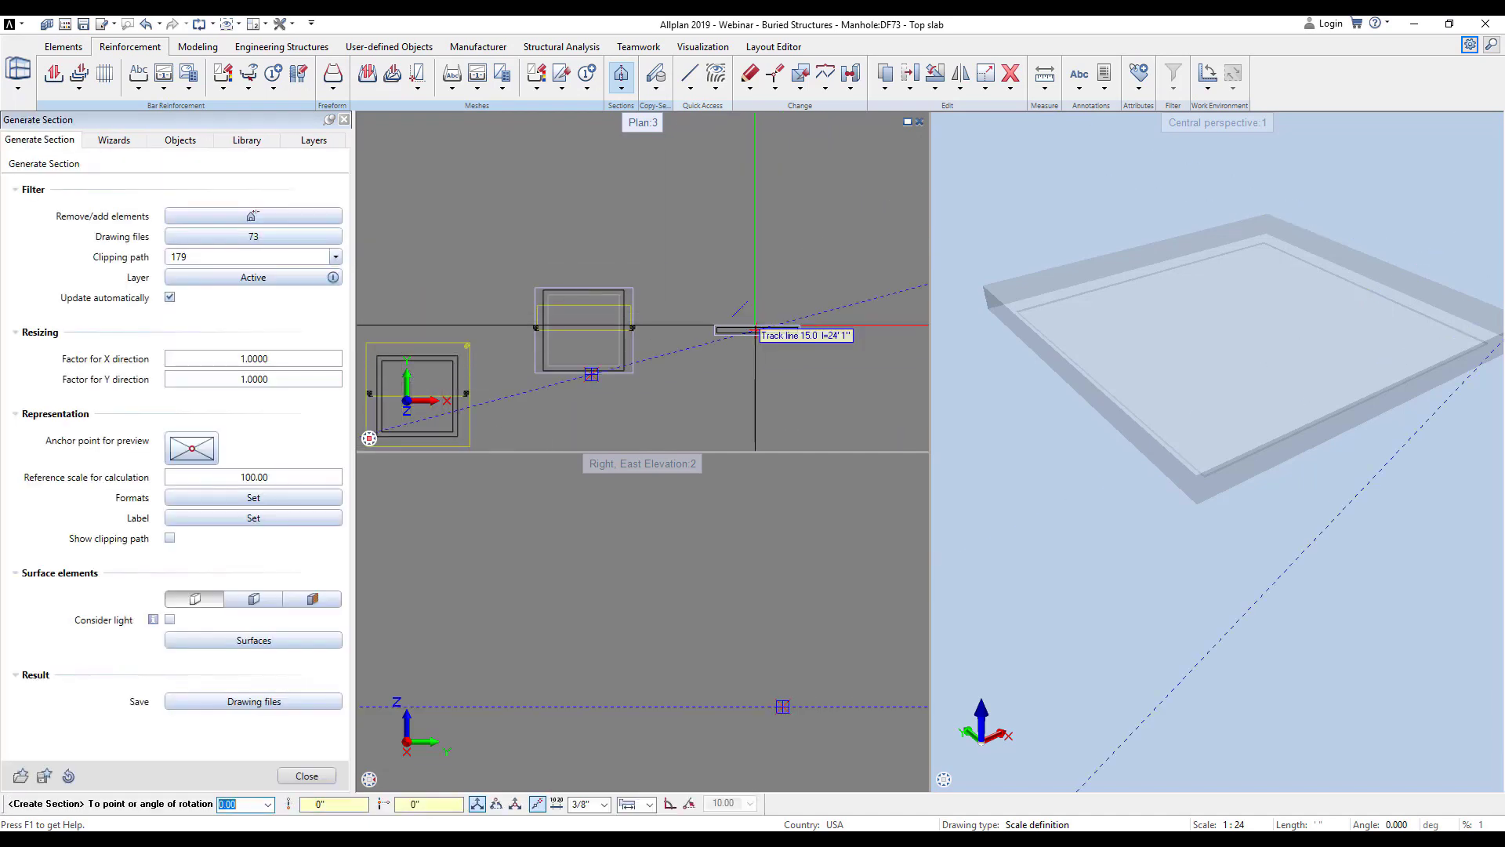
pyautogui.click(753, 324)
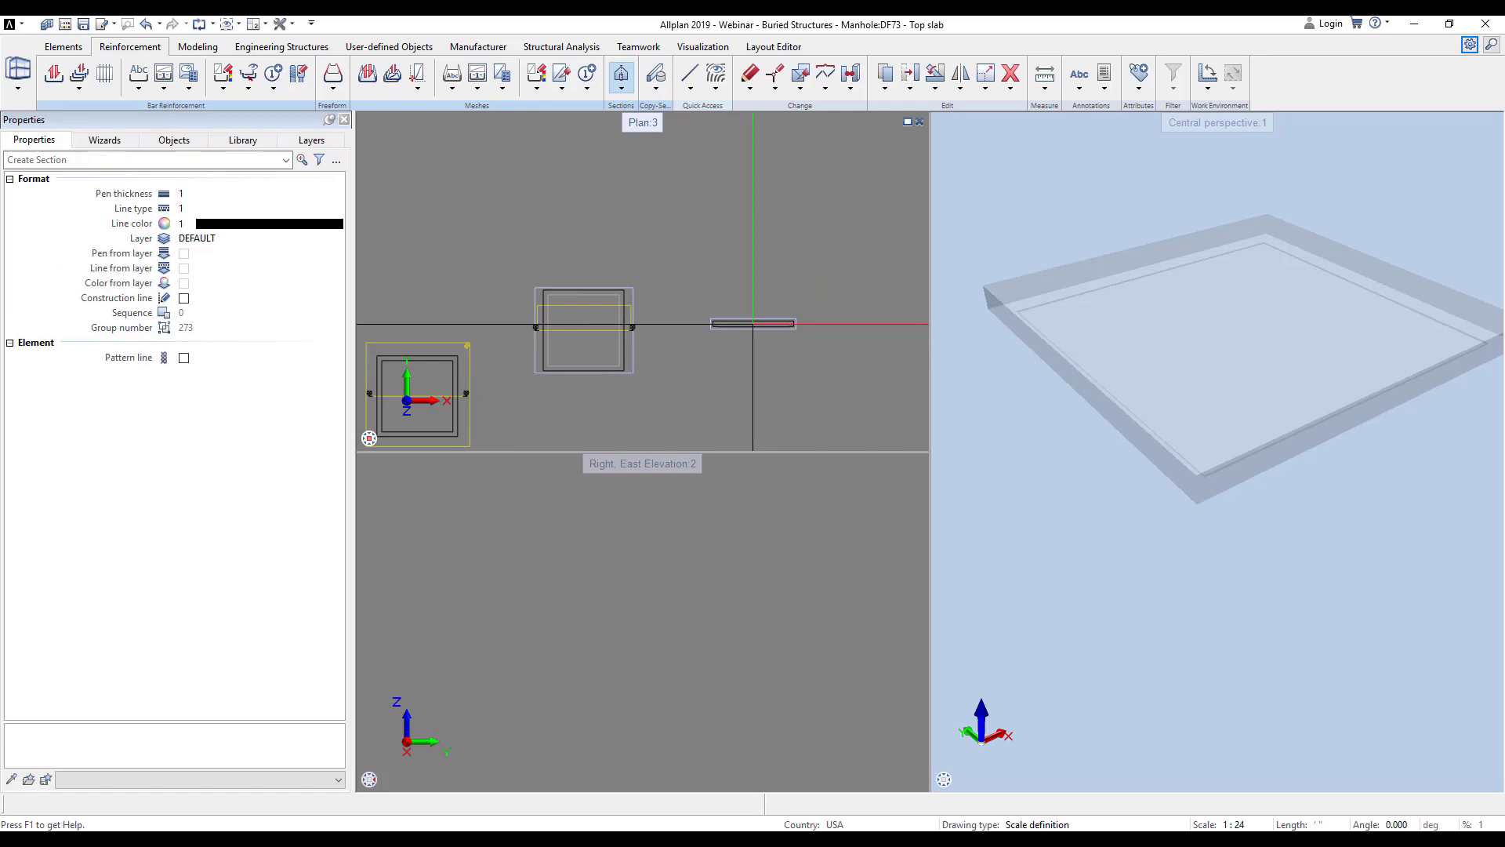
pyautogui.press('Escape')
# - Define an area reinforcement region over the top slab's outline in the plan section, with a bottom concrete cover of 1.75"
pyautogui.moveTo(723, 373); pyautogui.dragTo(803, 340, button='middle')
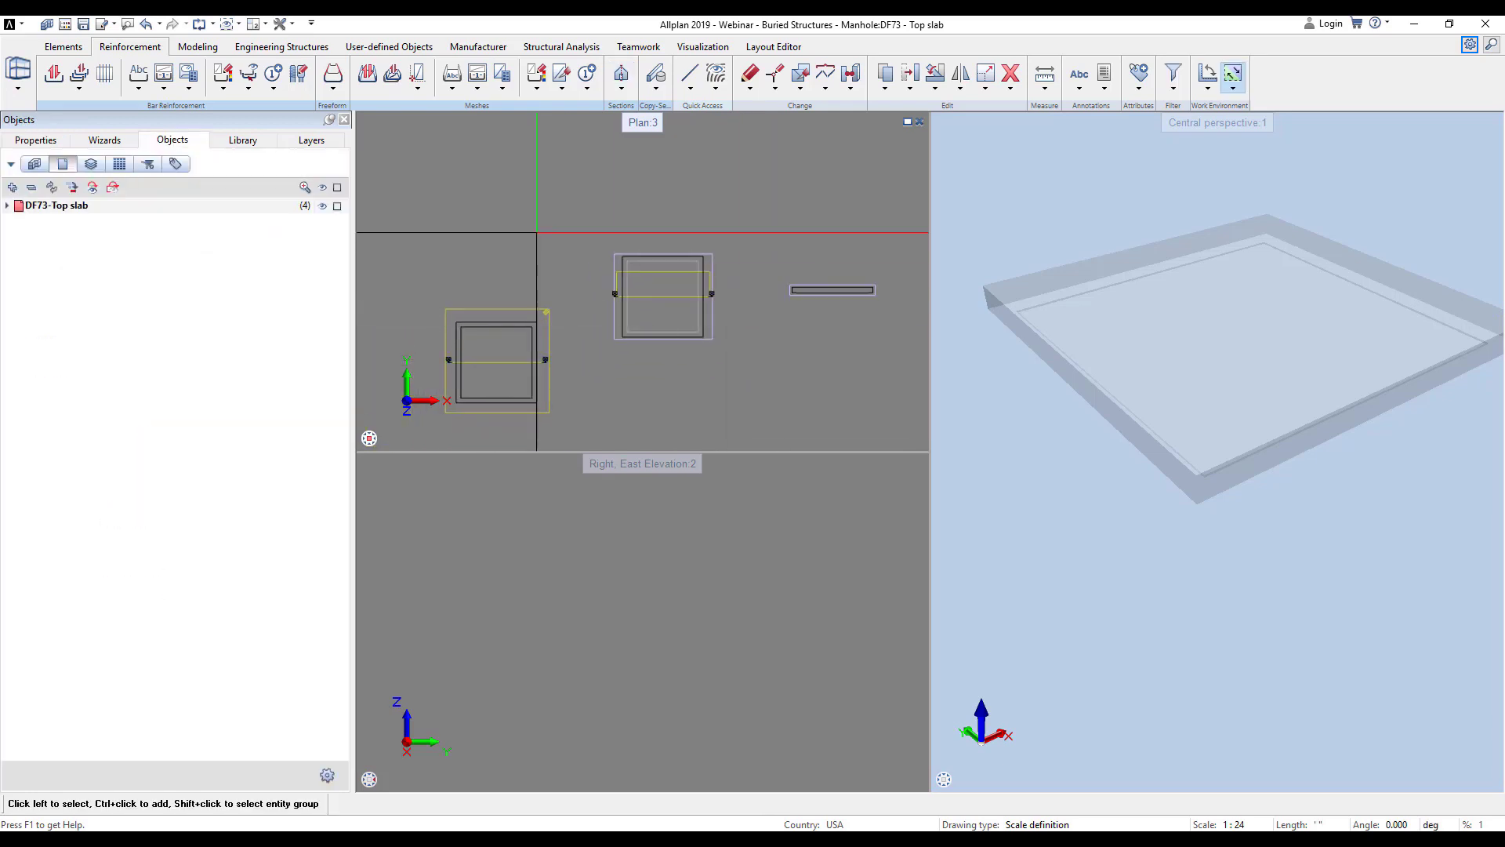
pyautogui.click(105, 75)
pyautogui.click(365, 177)
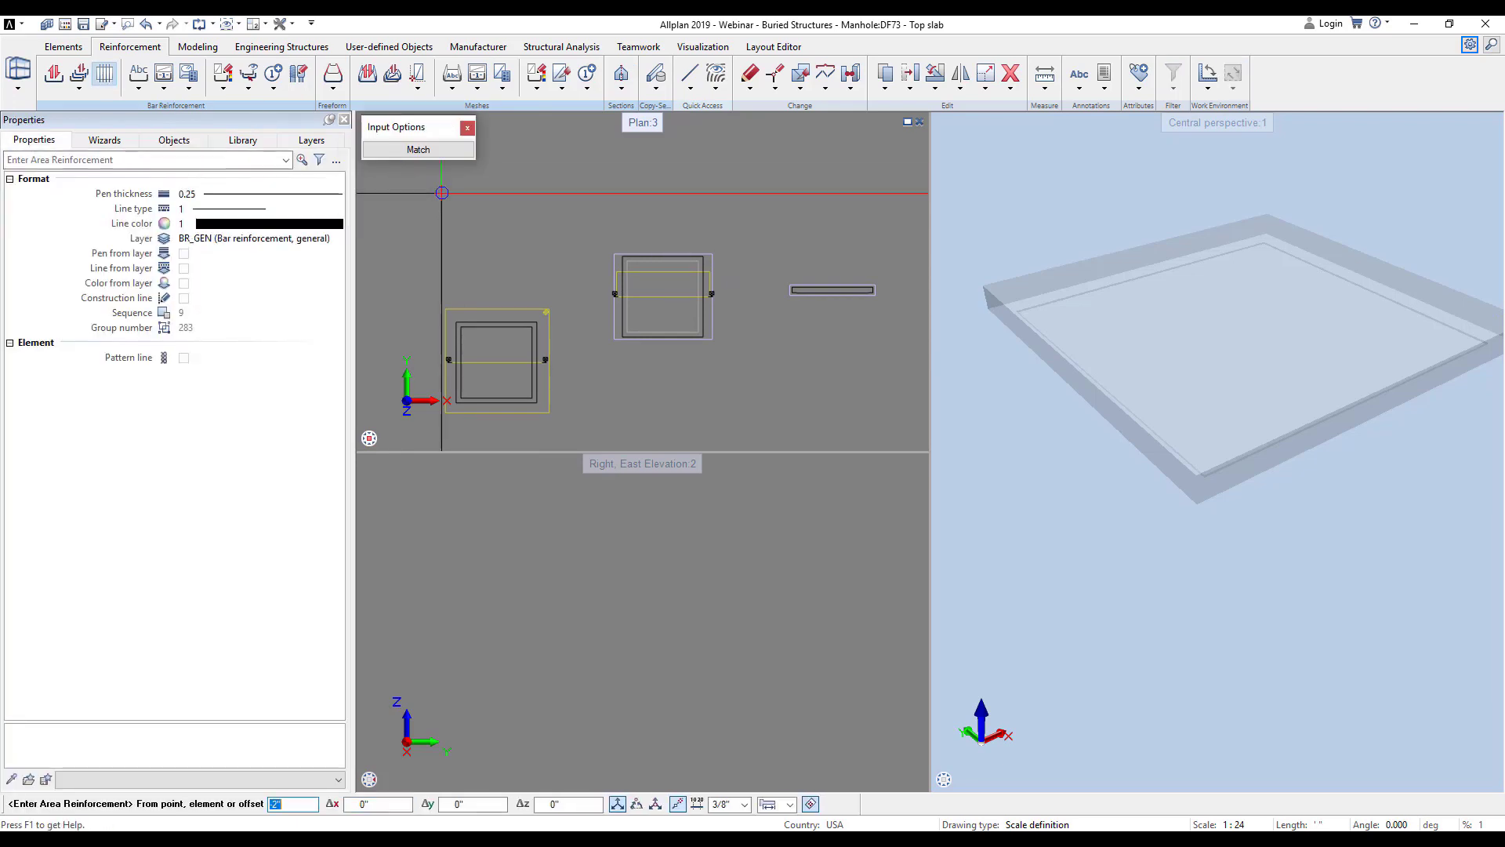
pyautogui.scroll(2, 673, 295)
pyautogui.scroll(2, 615, 252)
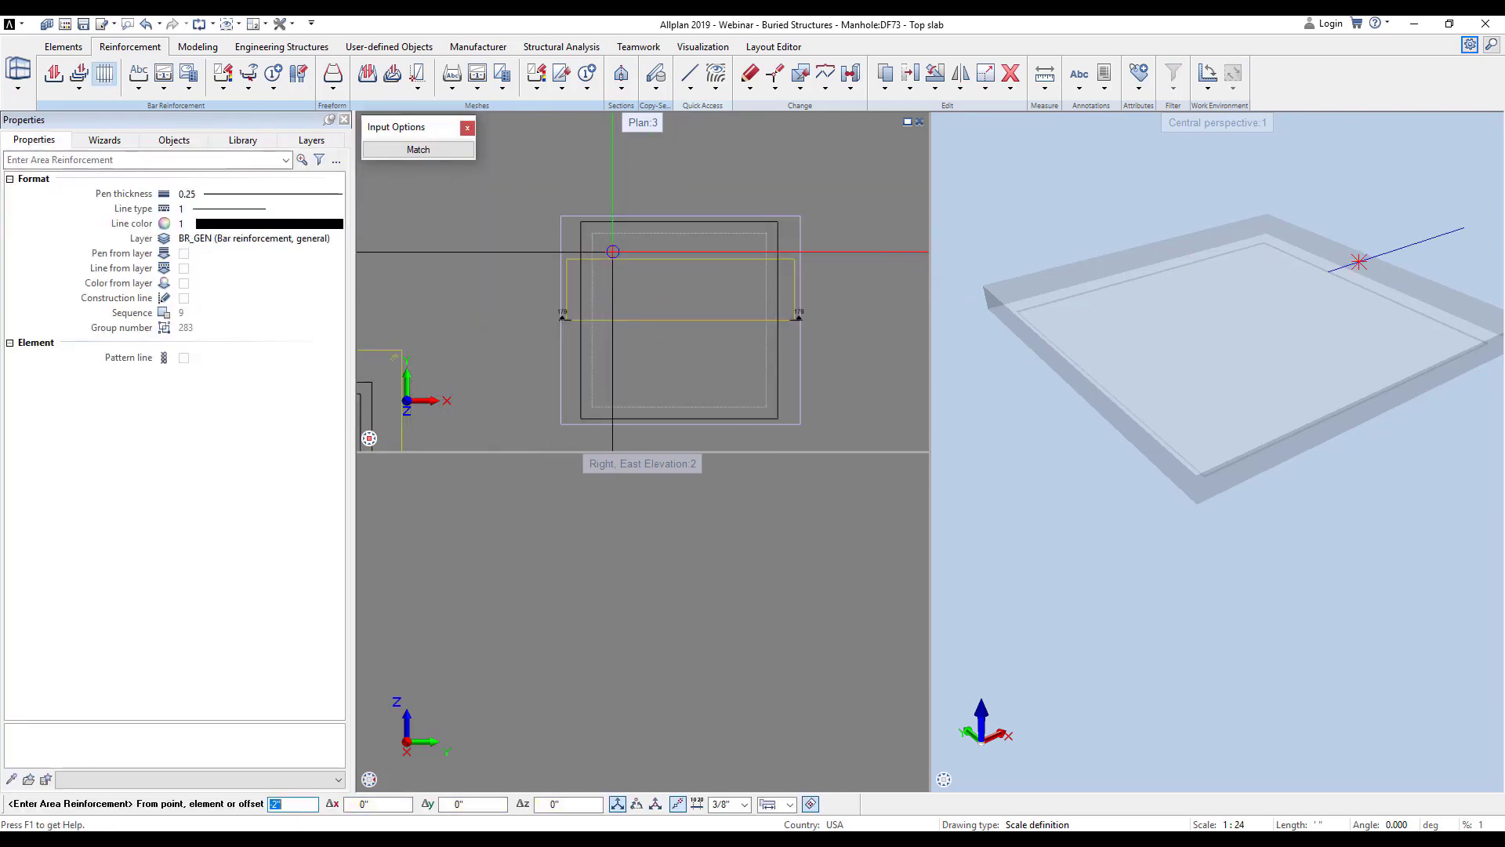
pyautogui.click(581, 223)
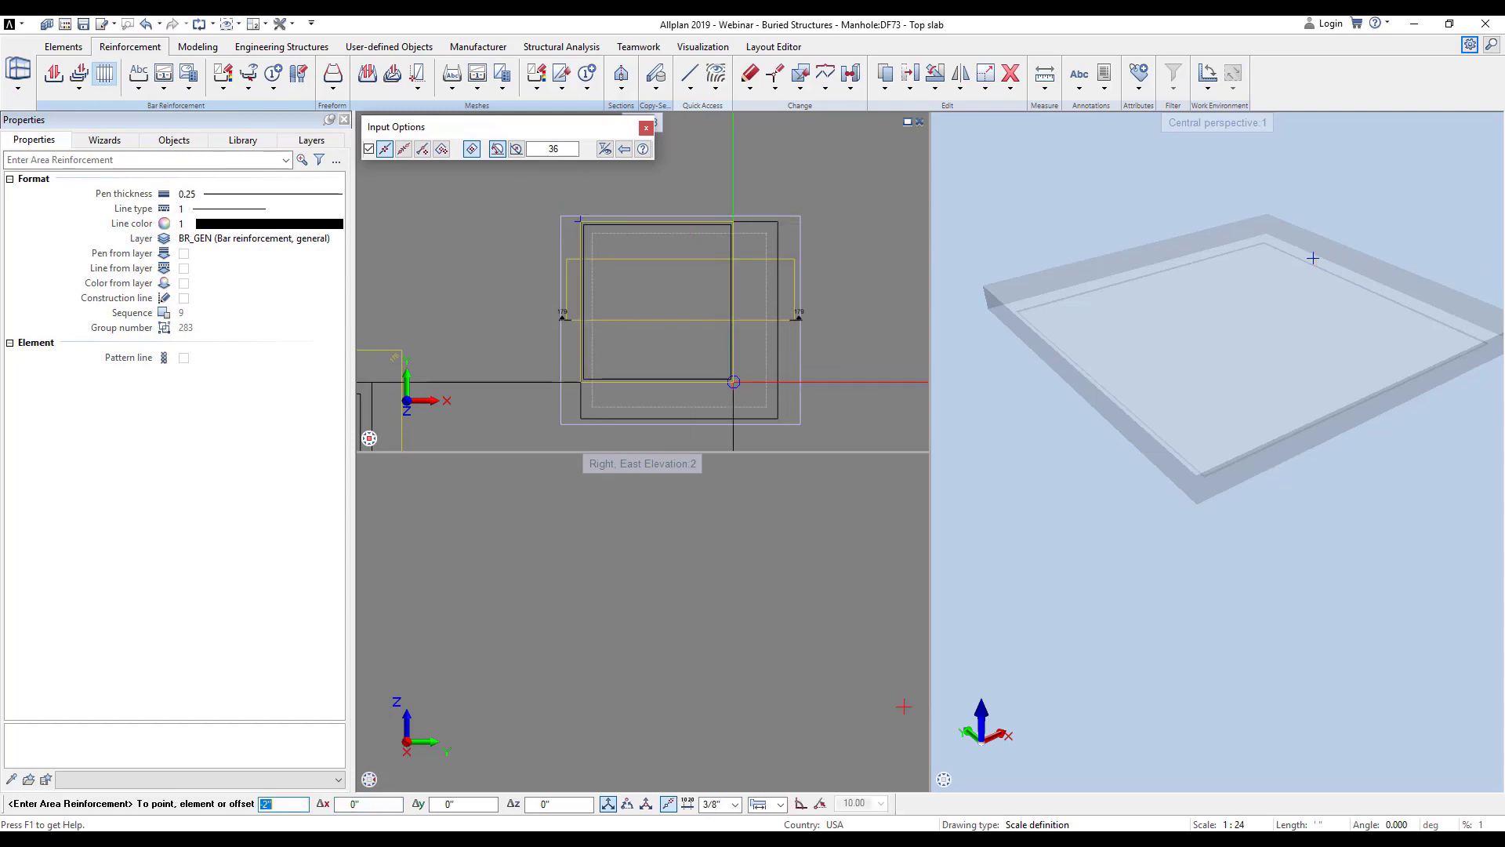
pyautogui.click(779, 420)
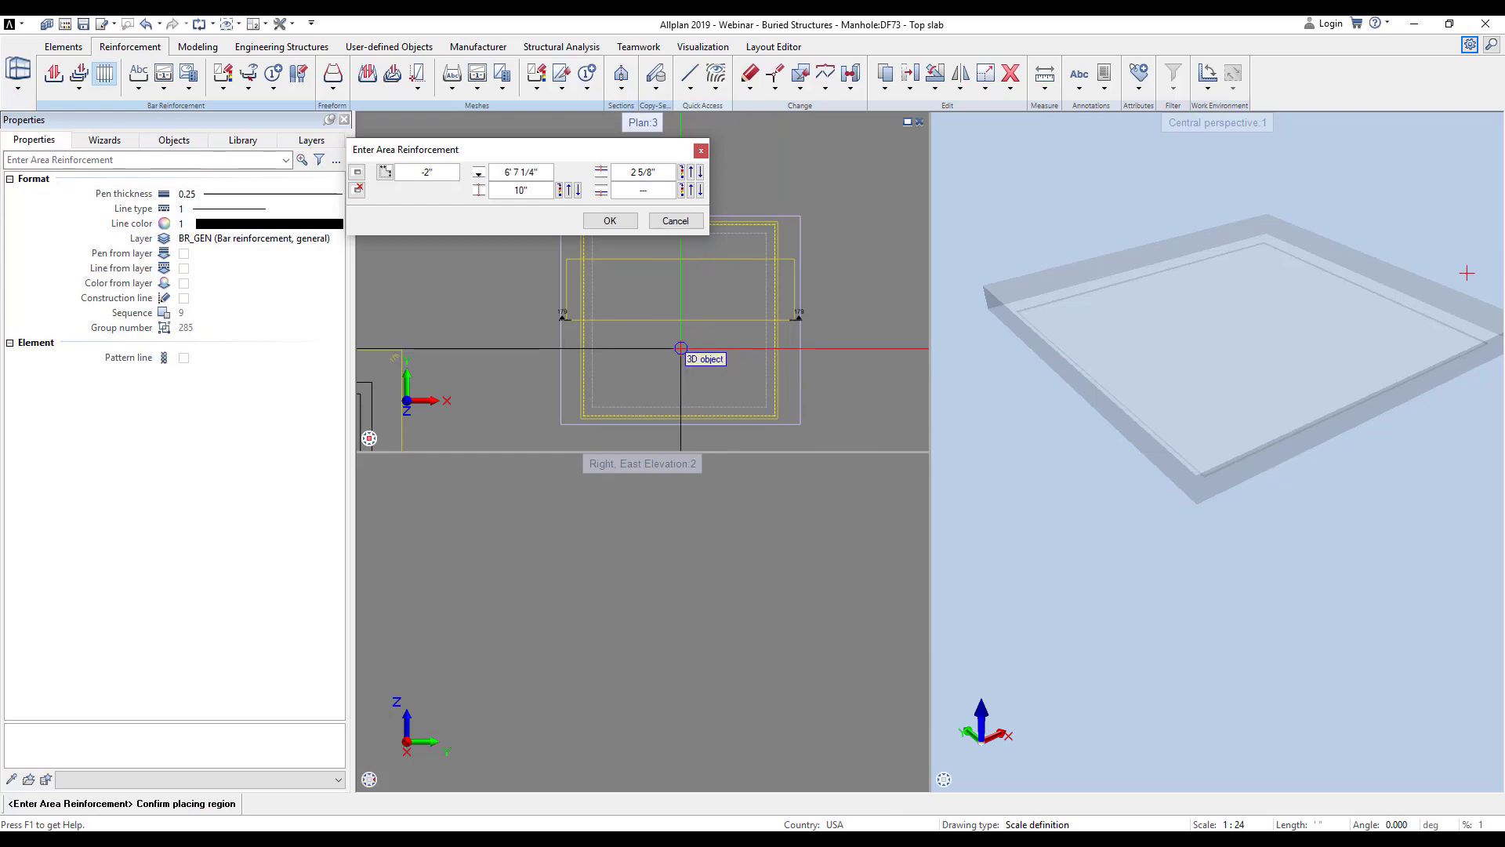
pyautogui.click(655, 191)
pyautogui.write('1.75')
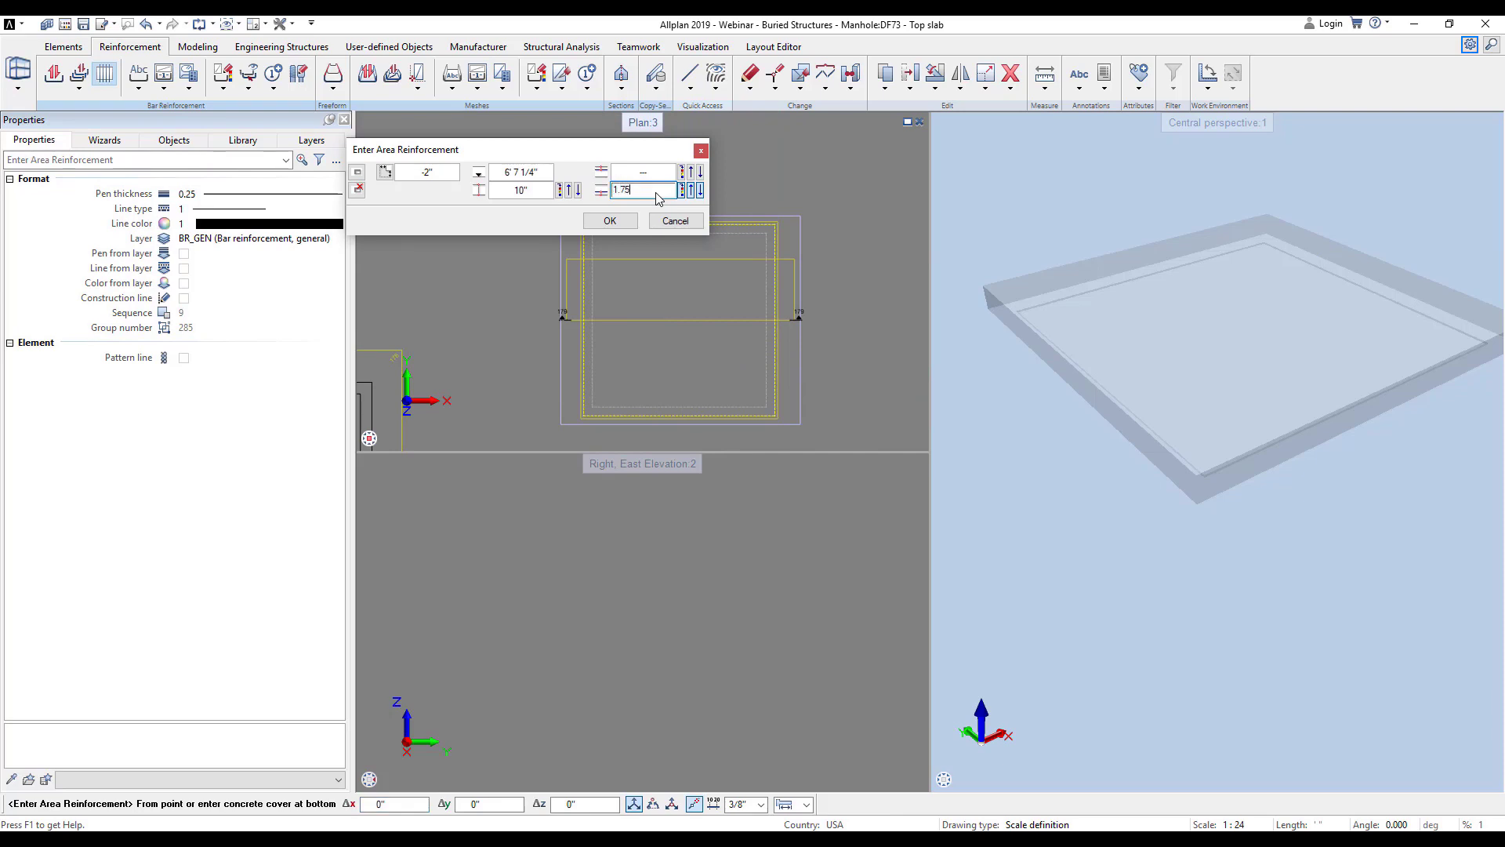
pyautogui.click(615, 220)
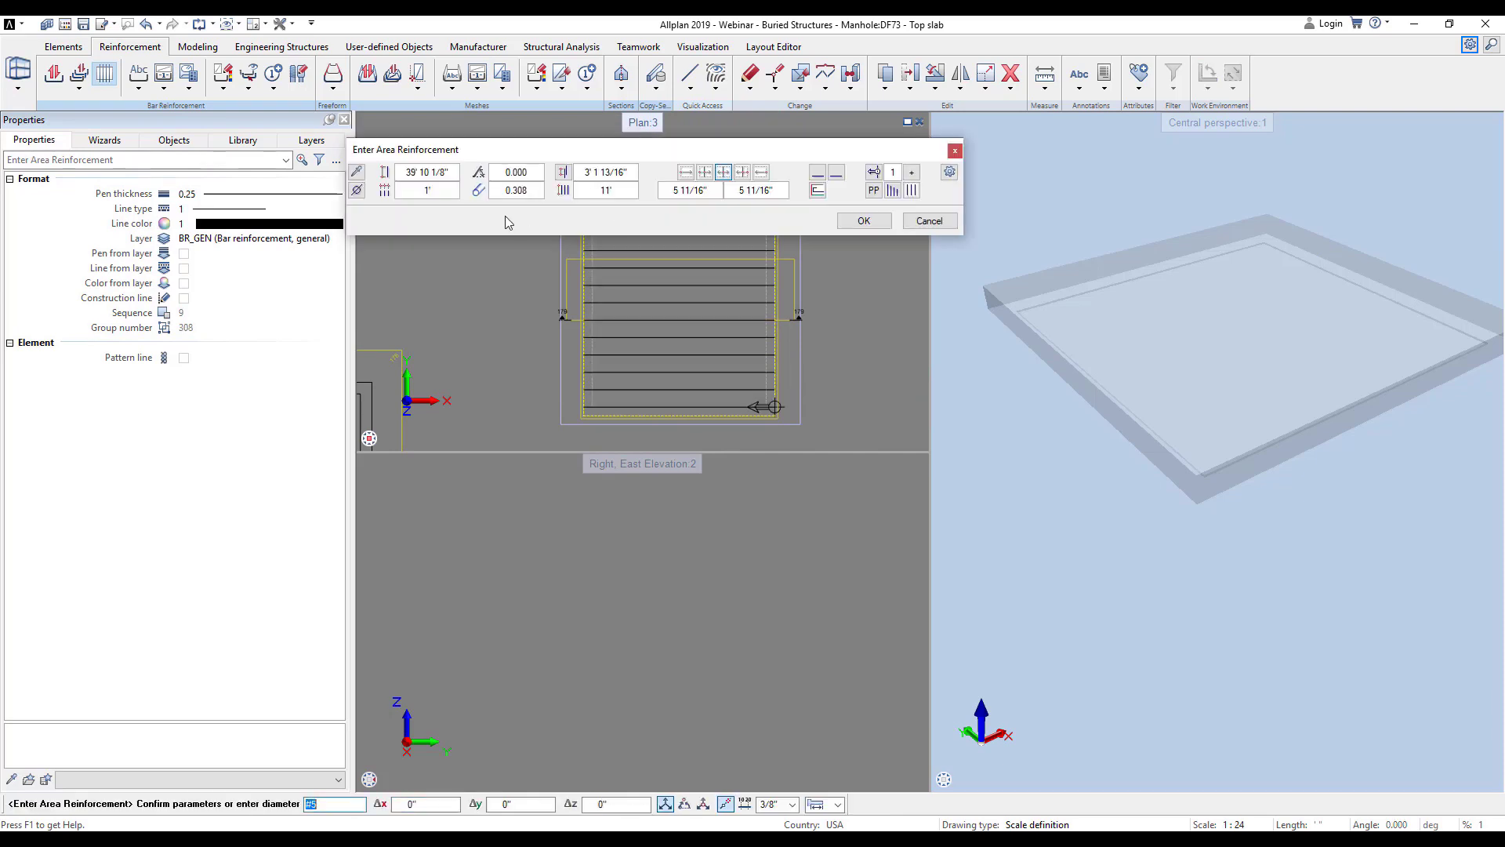
# - Set the bar spacing of the top slab's area reinforcement to 8"
pyautogui.click(445, 194)
pyautogui.write('8')
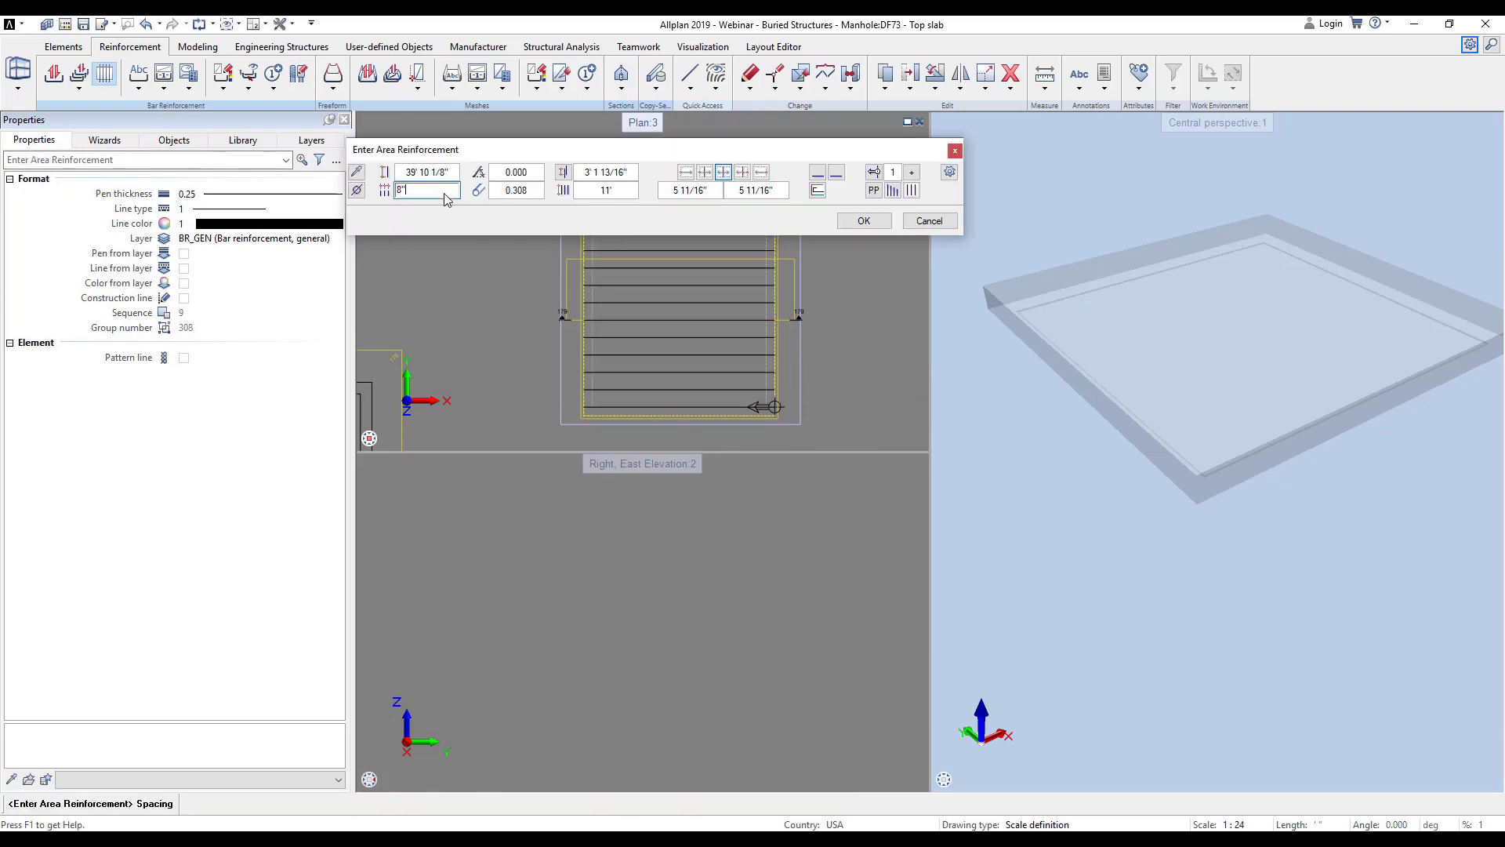
pyautogui.press('Return')
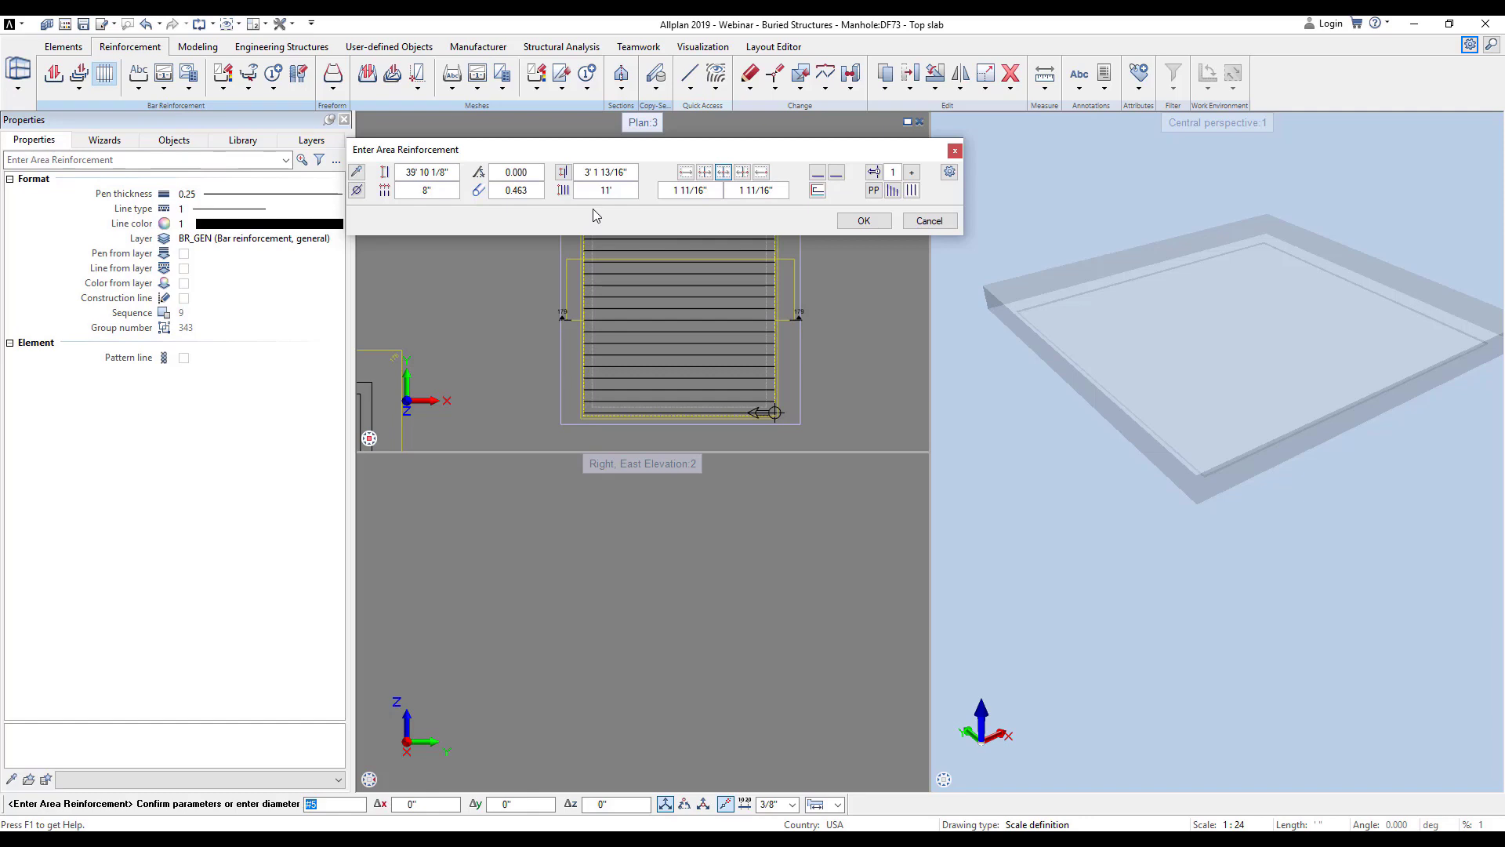
pyautogui.click(893, 192)
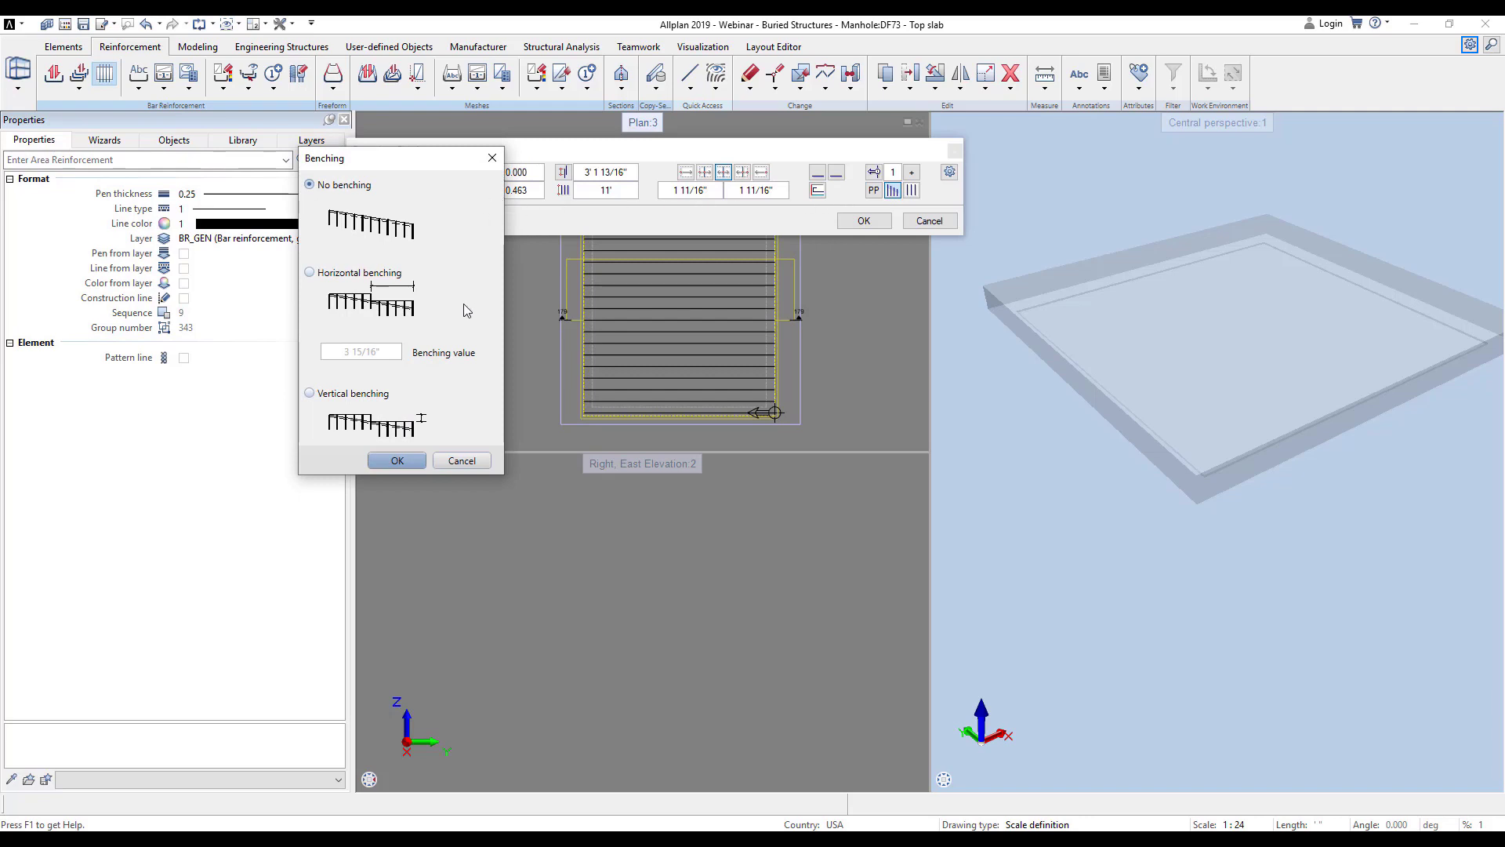
pyautogui.click(457, 460)
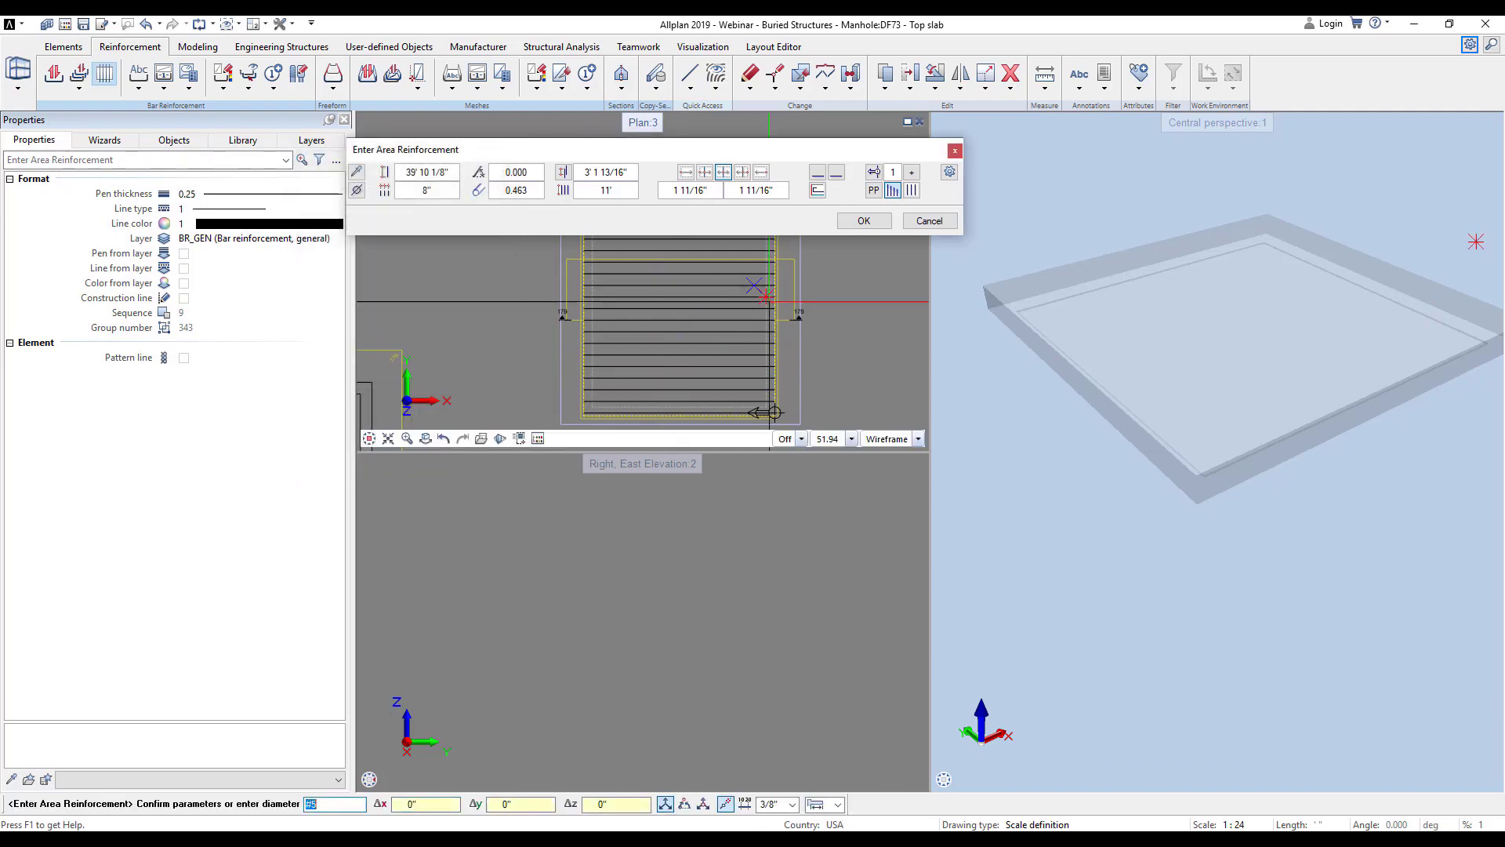
pyautogui.click(949, 172)
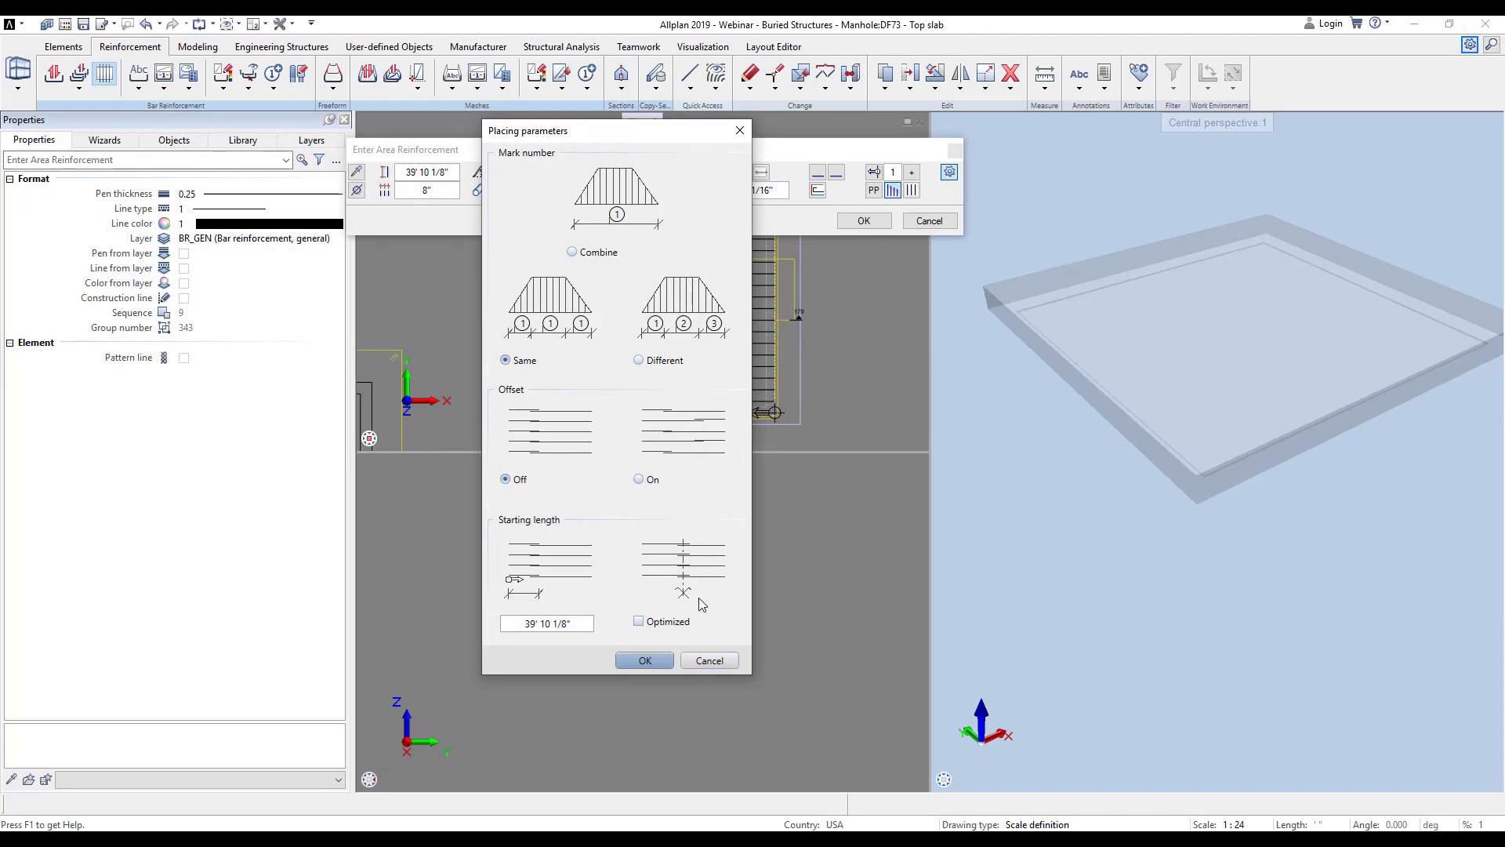
pyautogui.click(700, 659)
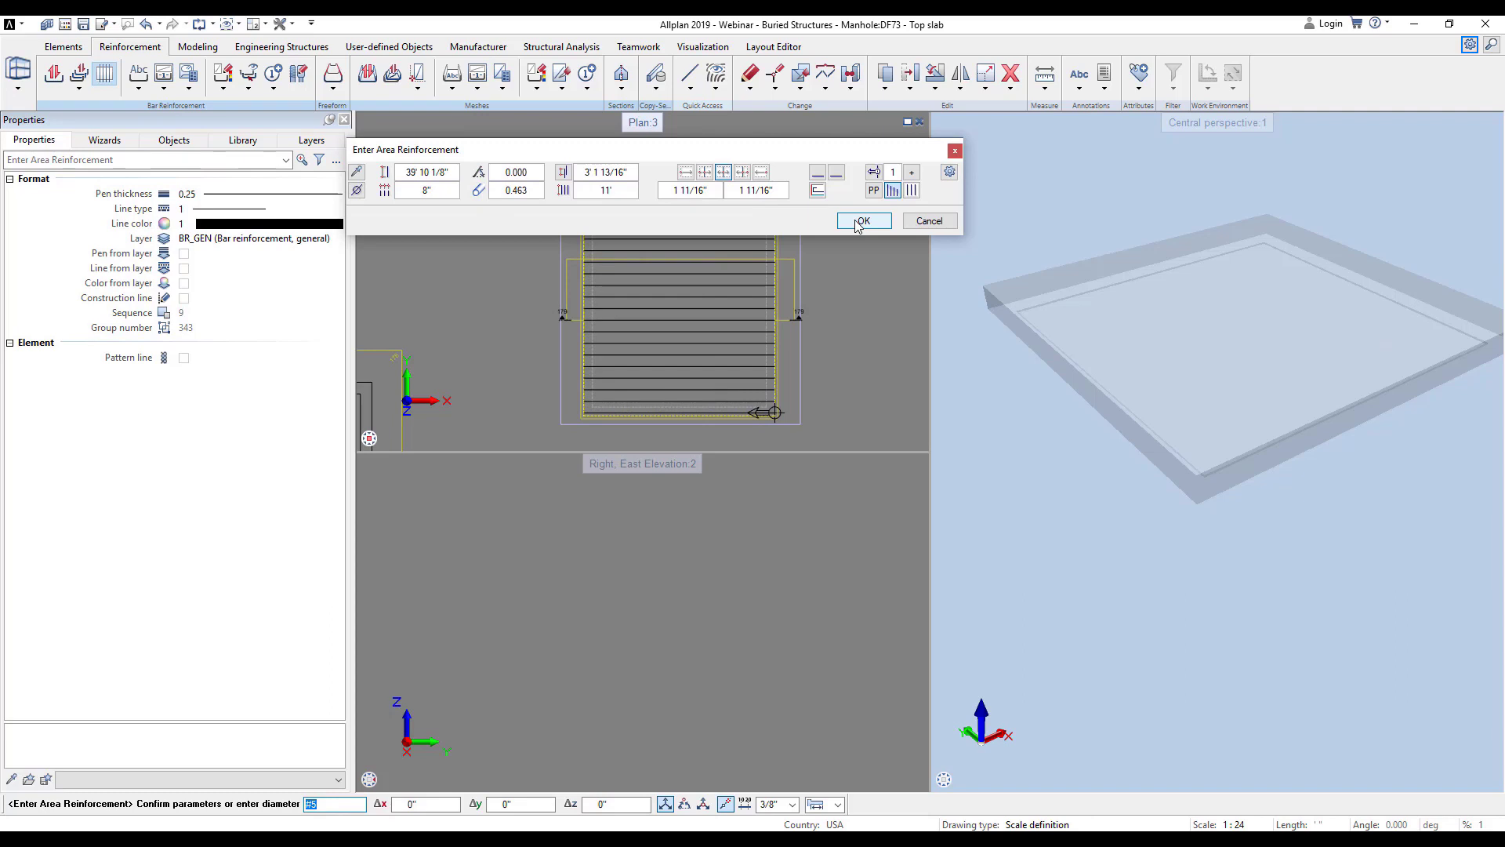
# - Place the horizontal bars in the top slab, with their dimension line and label just east of the plan section
pyautogui.click(860, 222)
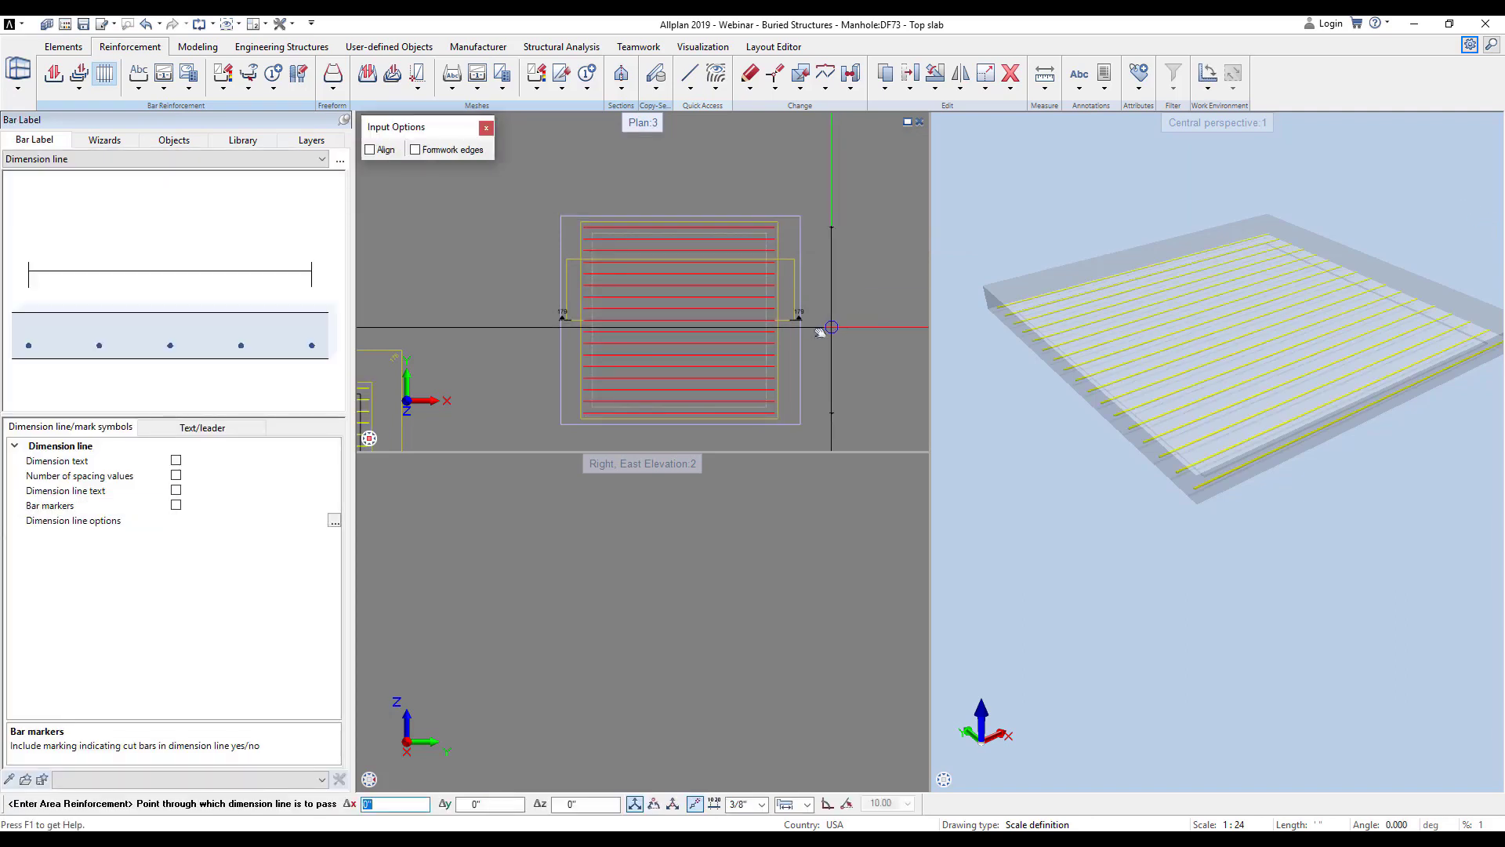
pyautogui.scroll(2, 758, 332)
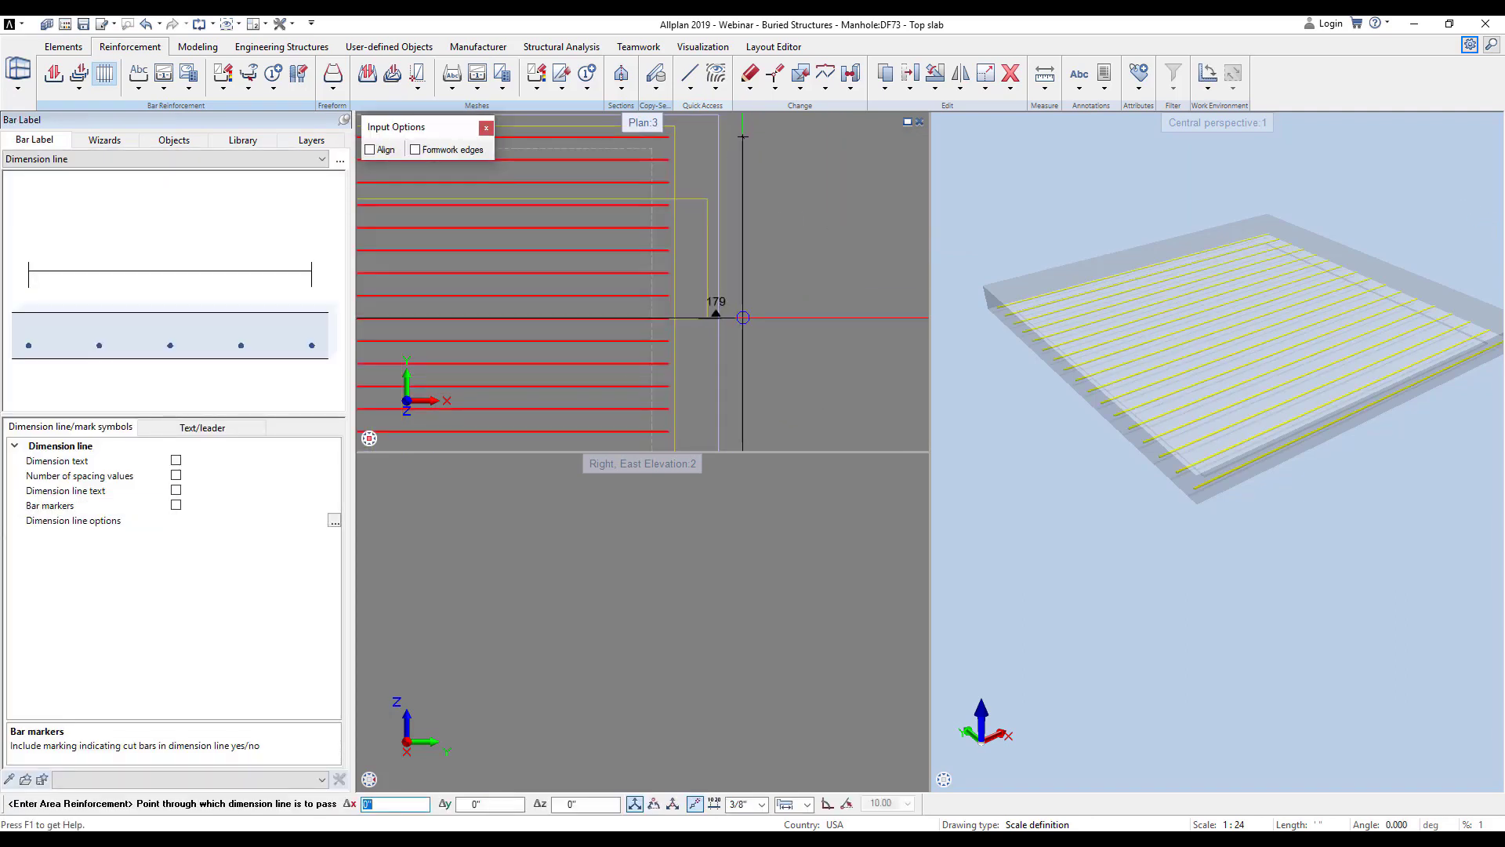
pyautogui.click(745, 318)
pyautogui.click(765, 326)
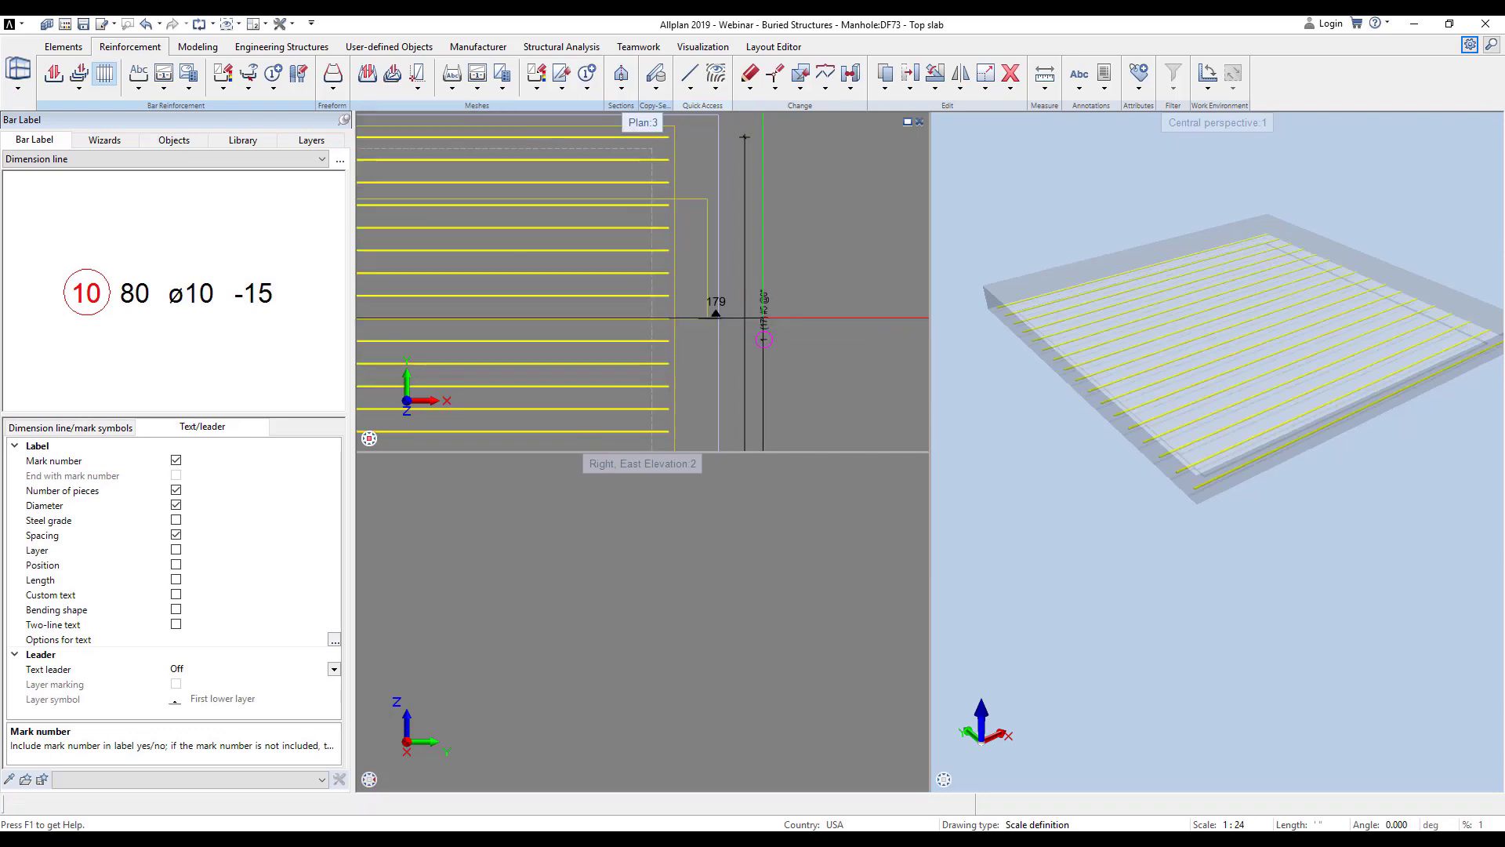
# - Match the horizontal bars' placing region in the plan section and place perpendicular bars at 90° with 8" spacing
pyautogui.scroll(-2, 804, 277)
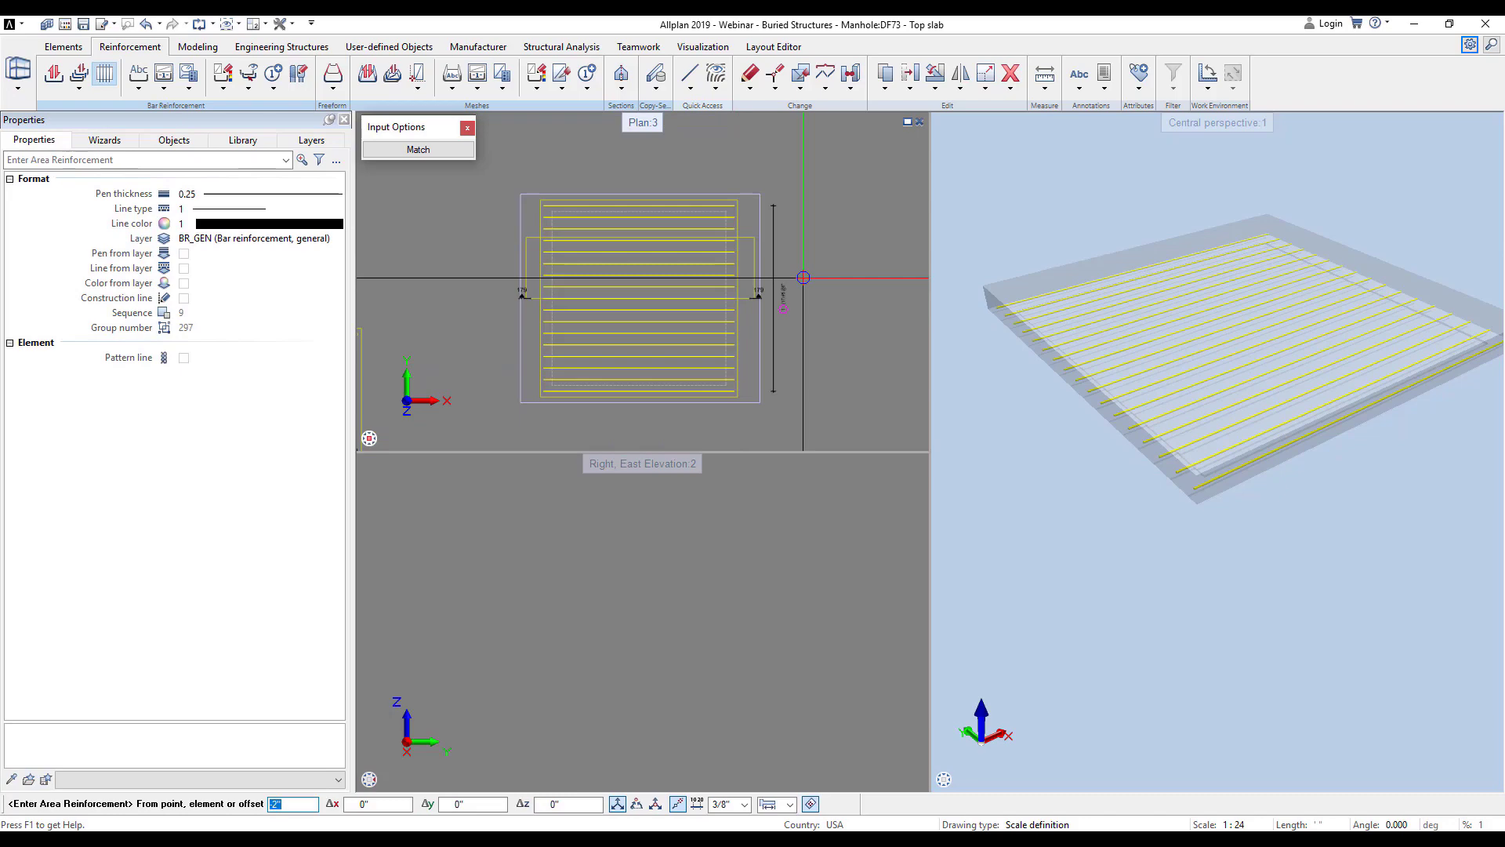
pyautogui.click(444, 150)
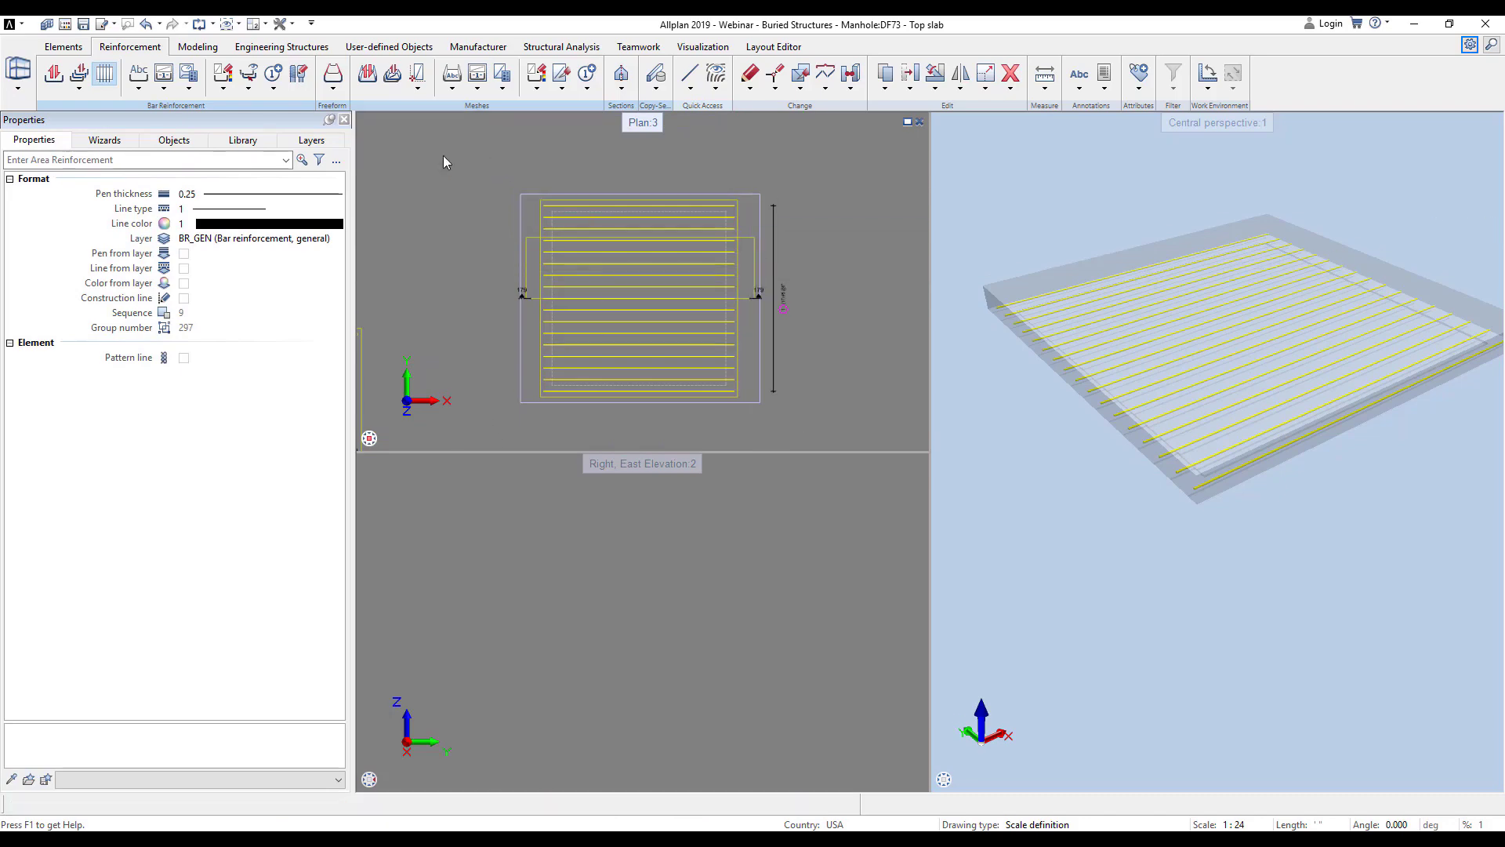
pyautogui.click(610, 299)
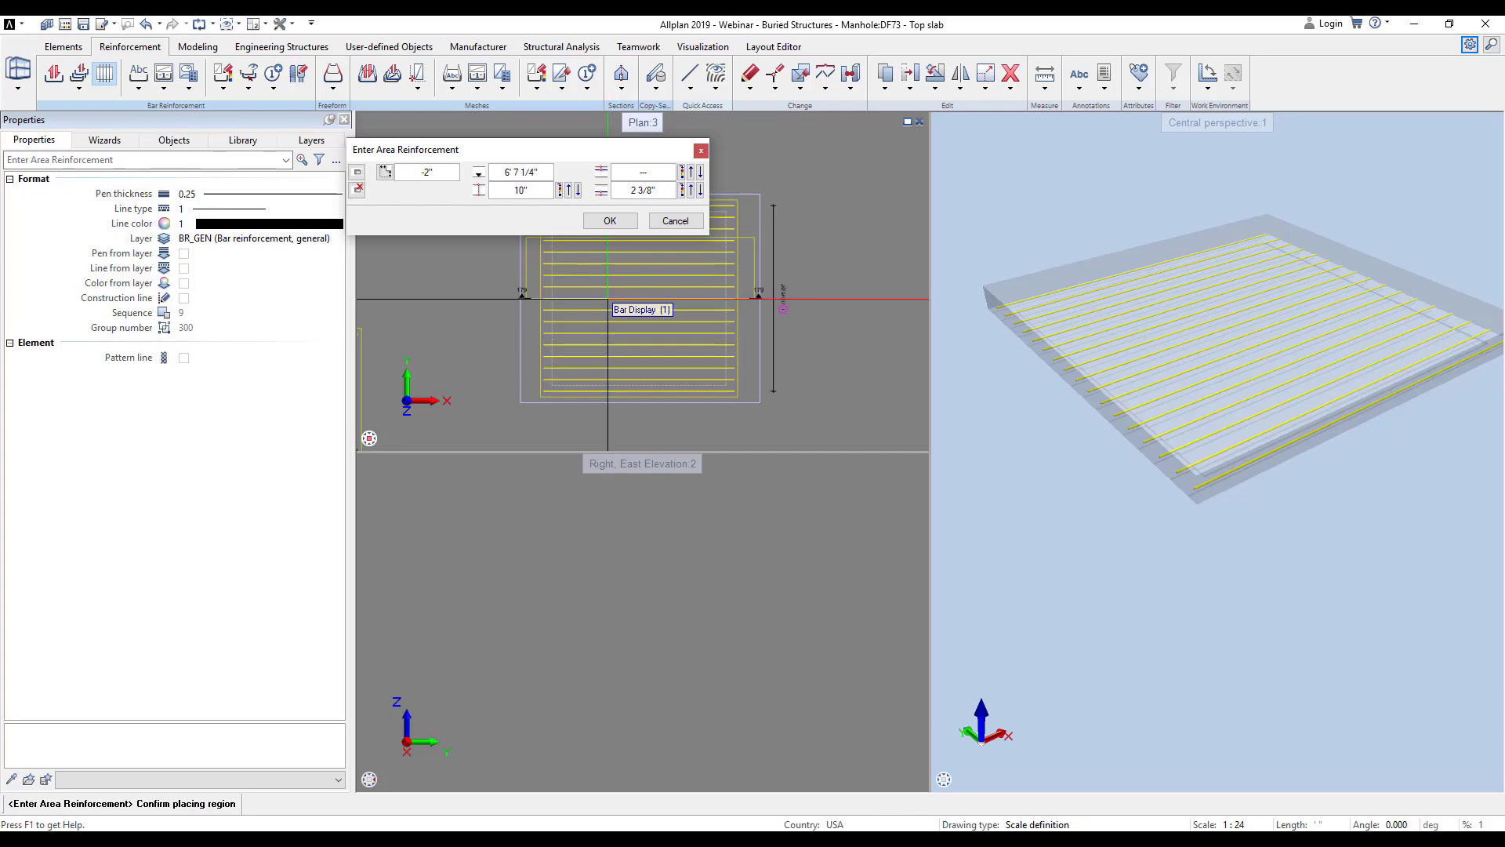
pyautogui.click(598, 222)
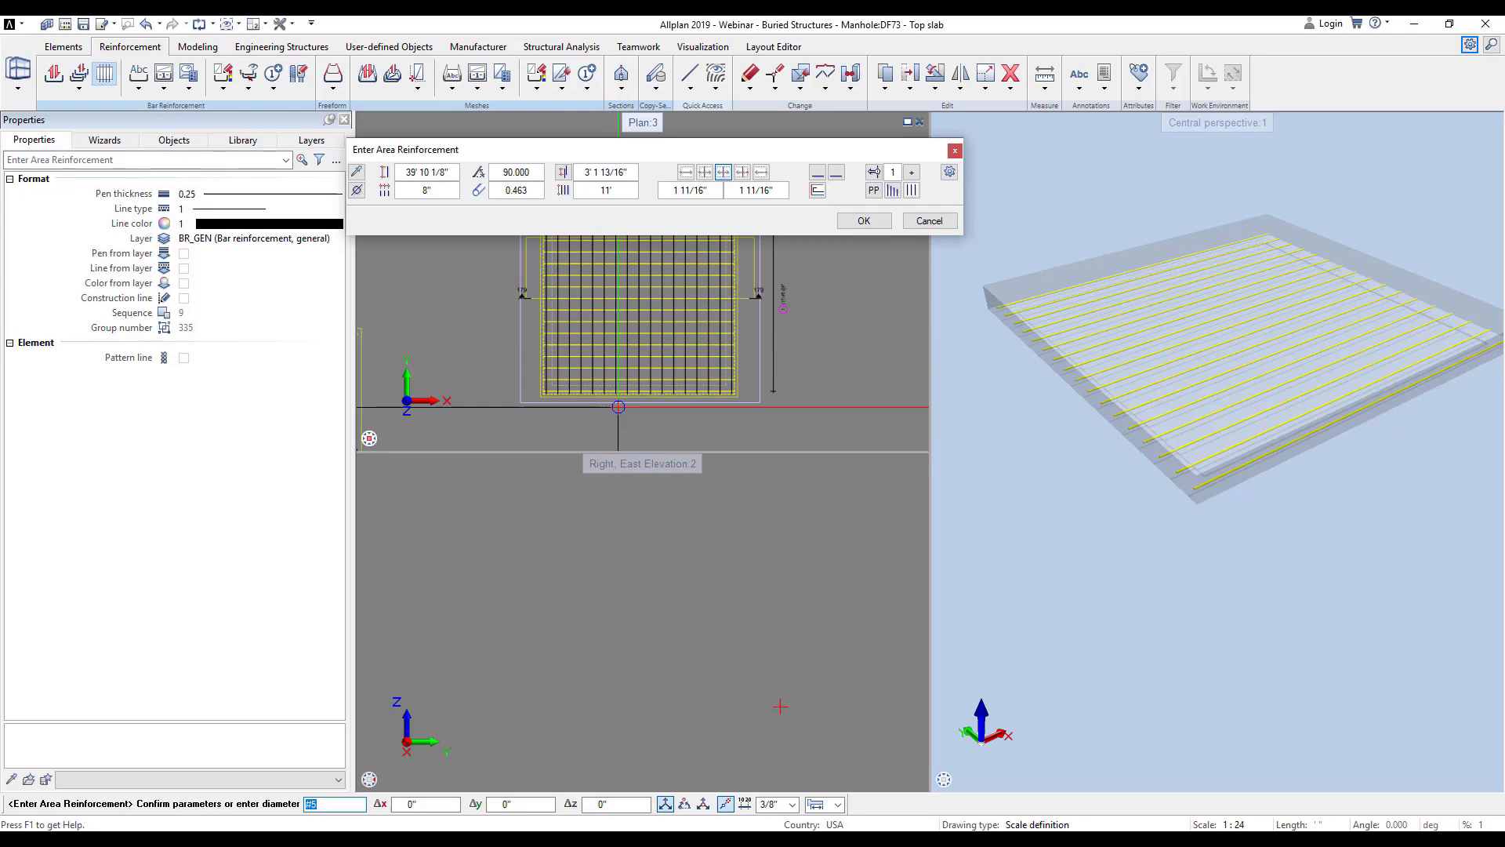
pyautogui.click(864, 221)
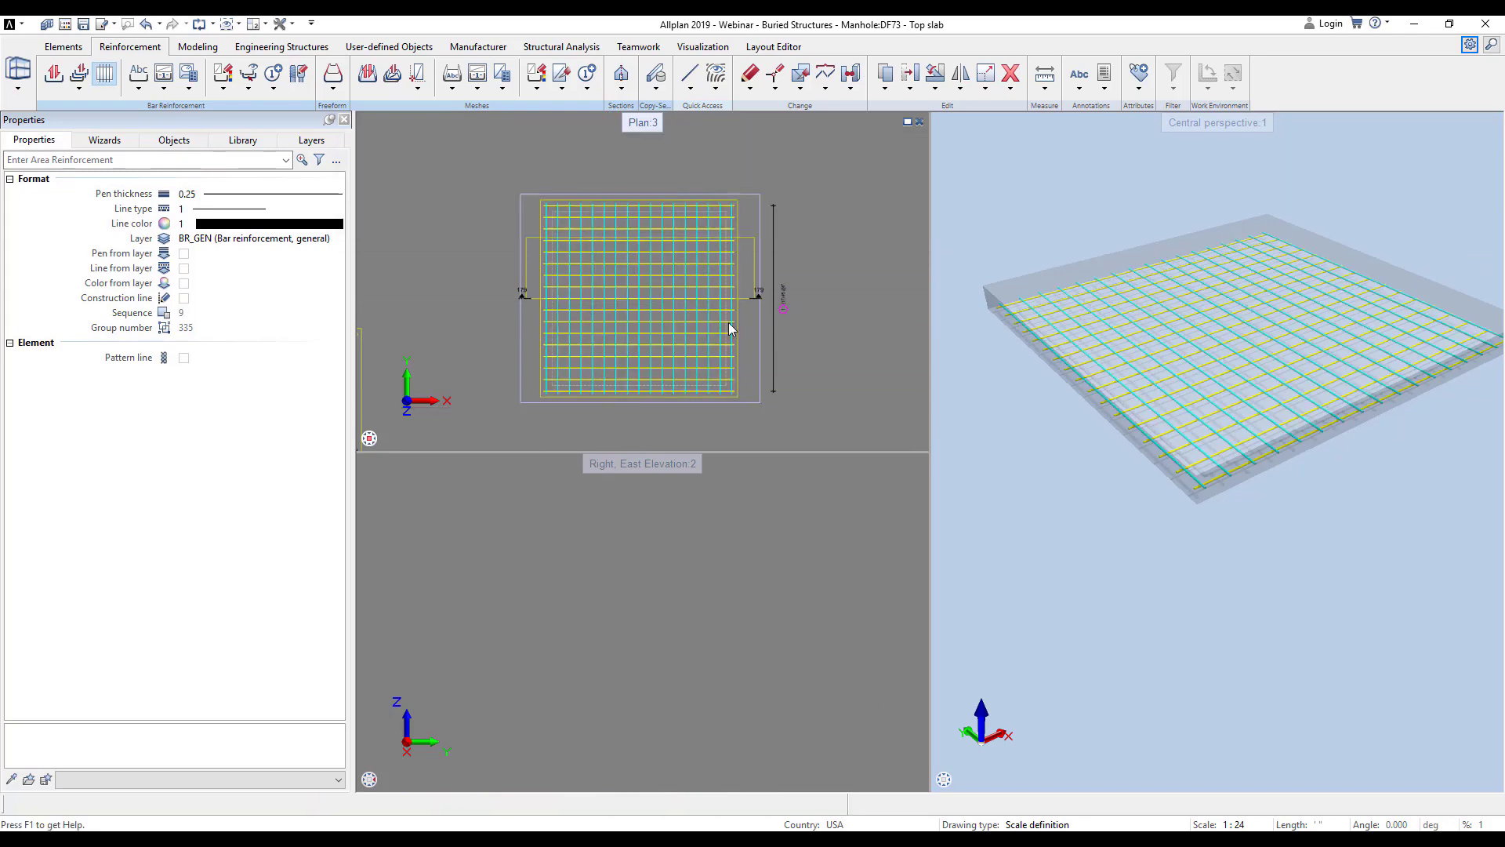
# - Place the vertical bars' dimension line and label just south of the plan section and finish the area reinforcement
pyautogui.scroll(4, 630, 459)
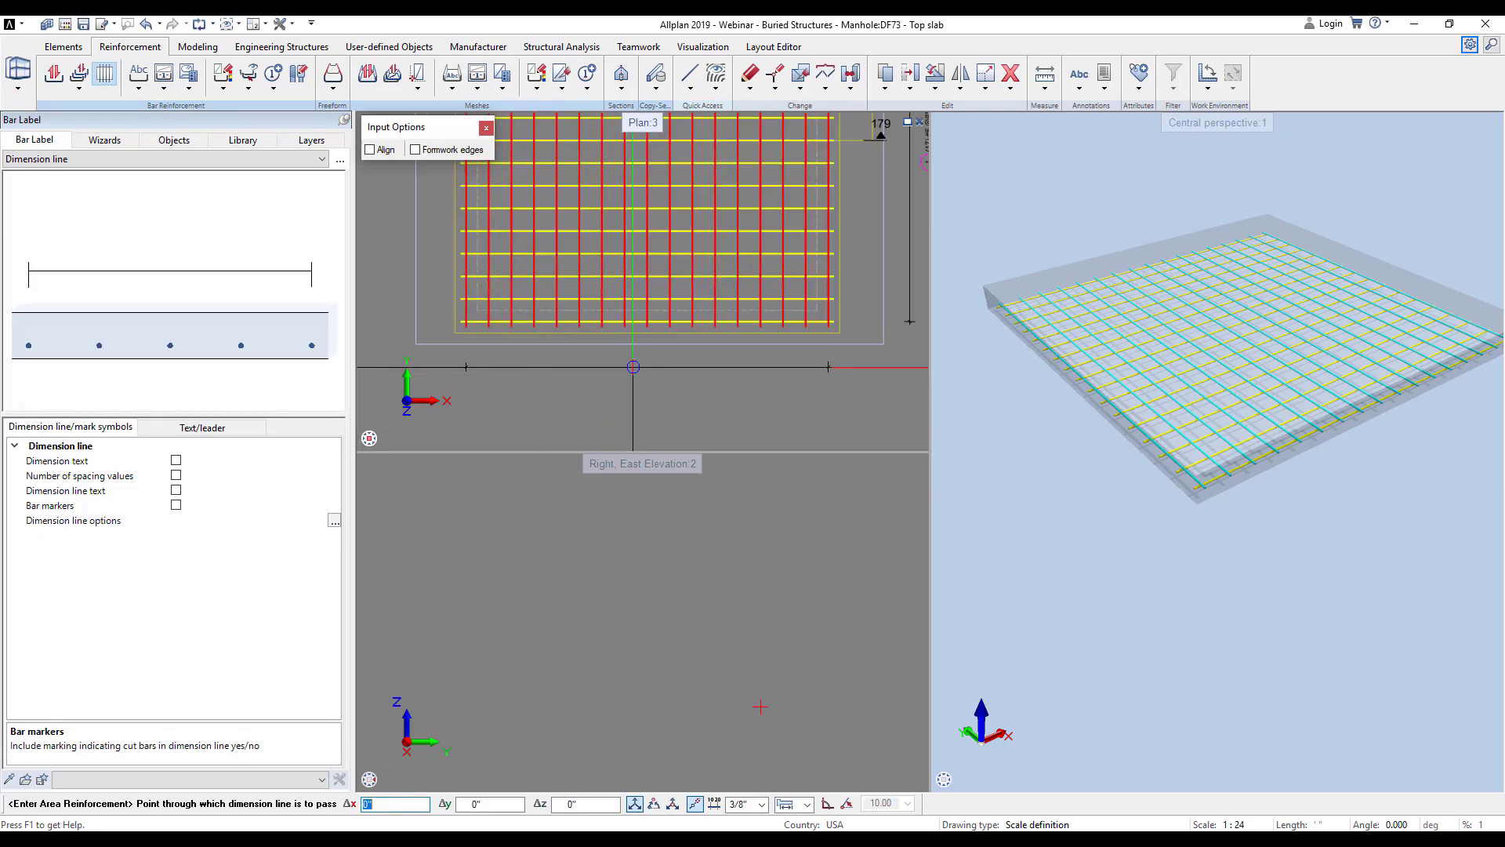
pyautogui.click(647, 368)
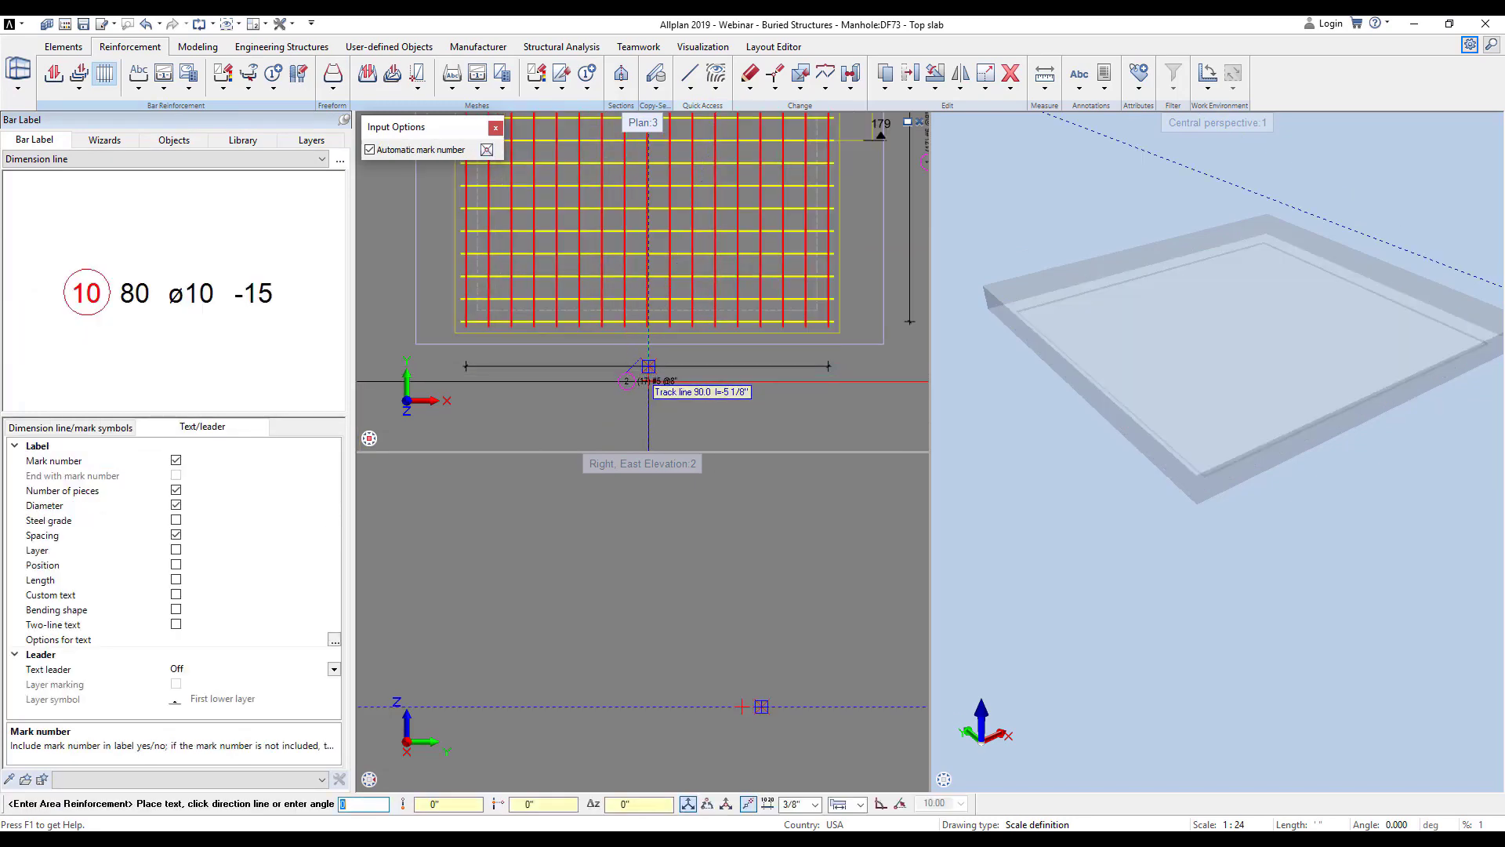
pyautogui.click(627, 380)
pyautogui.scroll(4, 661, 394)
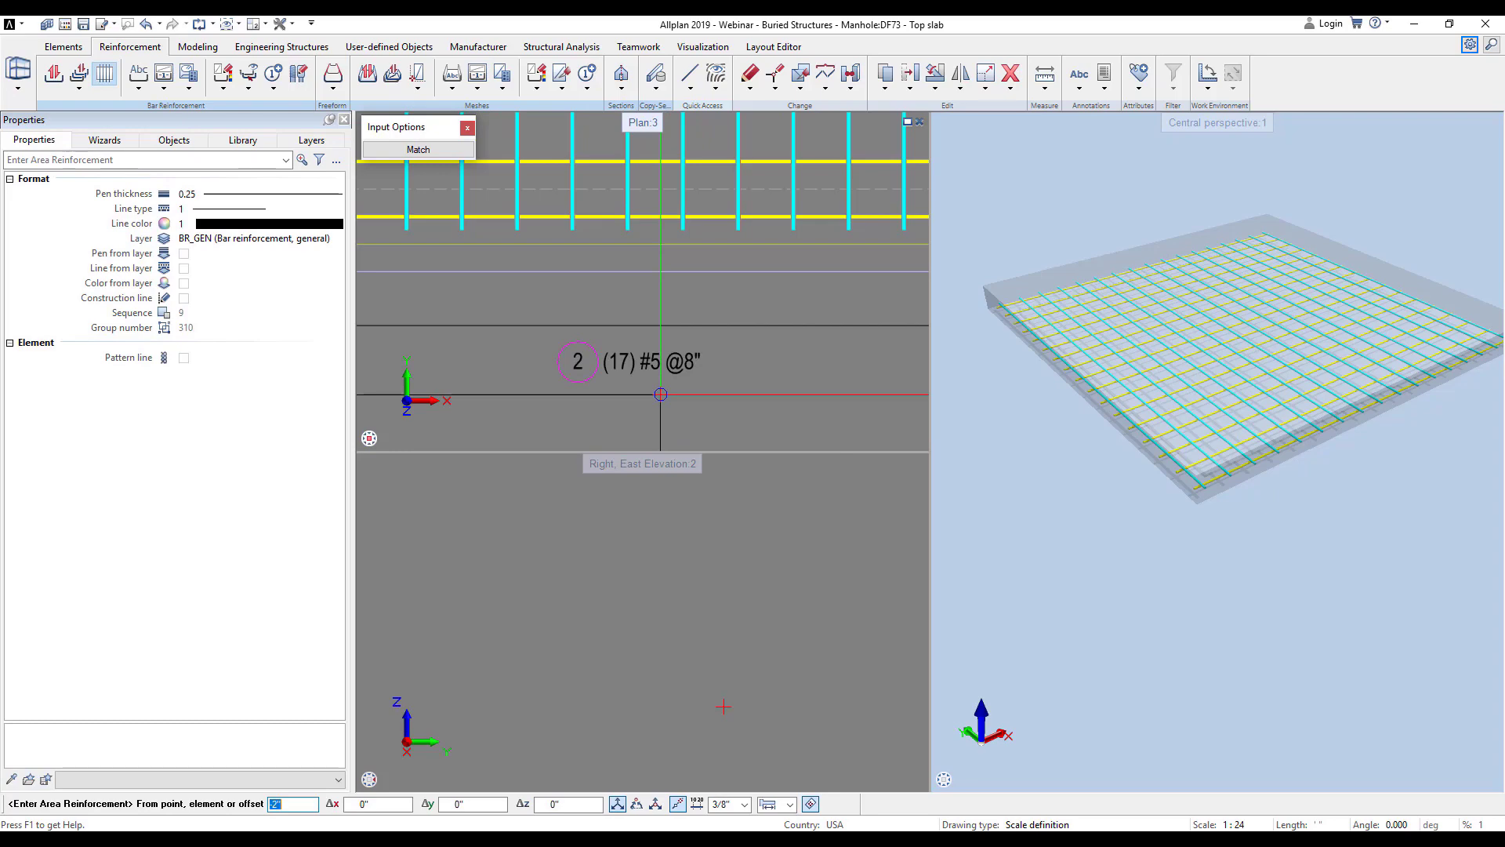
pyautogui.click(724, 389)
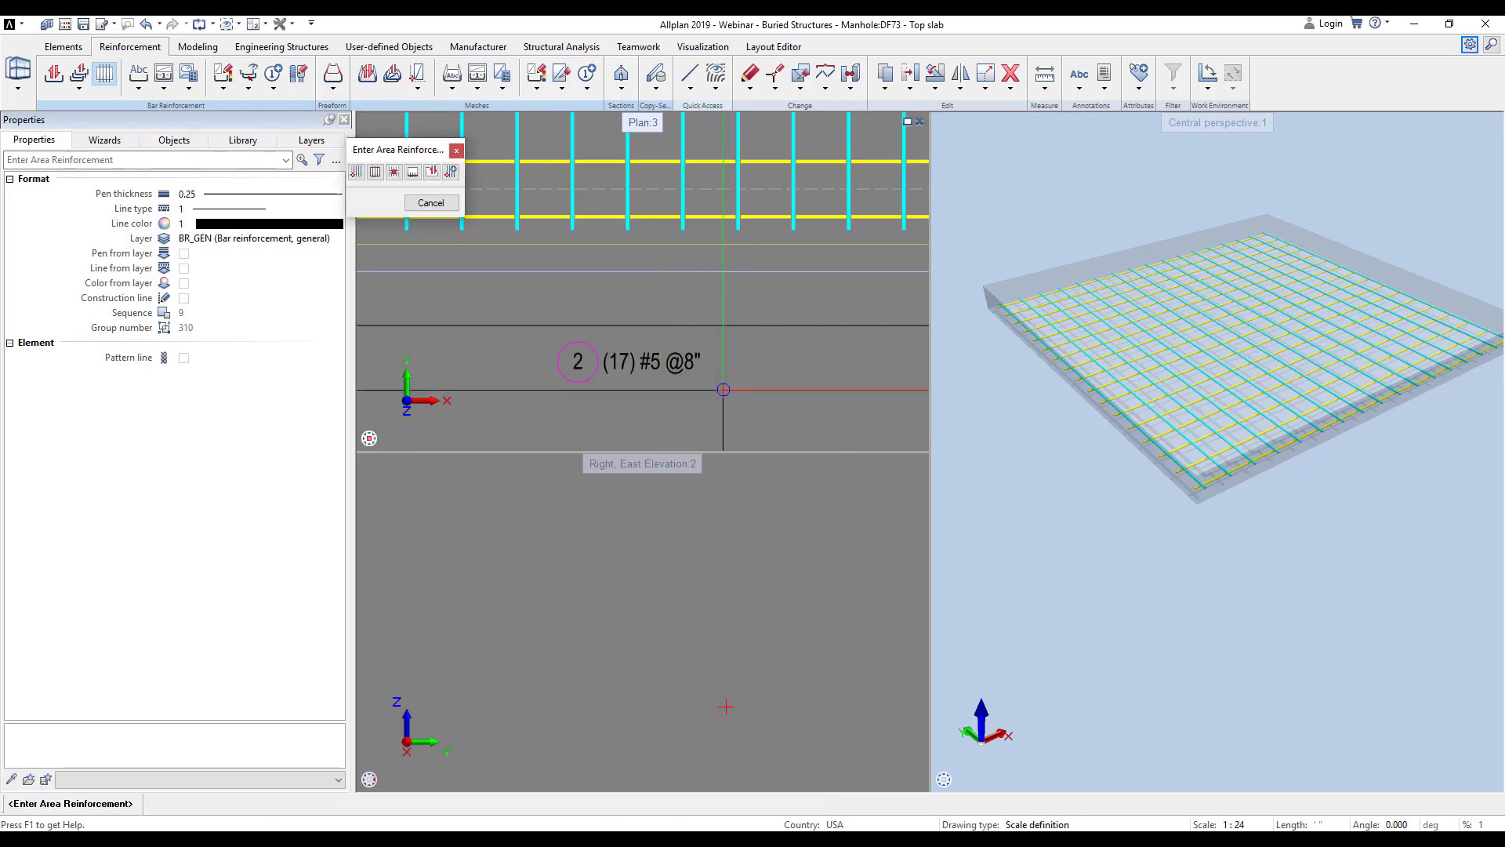
pyautogui.press('Escape')
# - Make the Manhole drawing file 72 Inserts the active one, keeping Top slab open with it
pyautogui.scroll(-5, 678, 282)
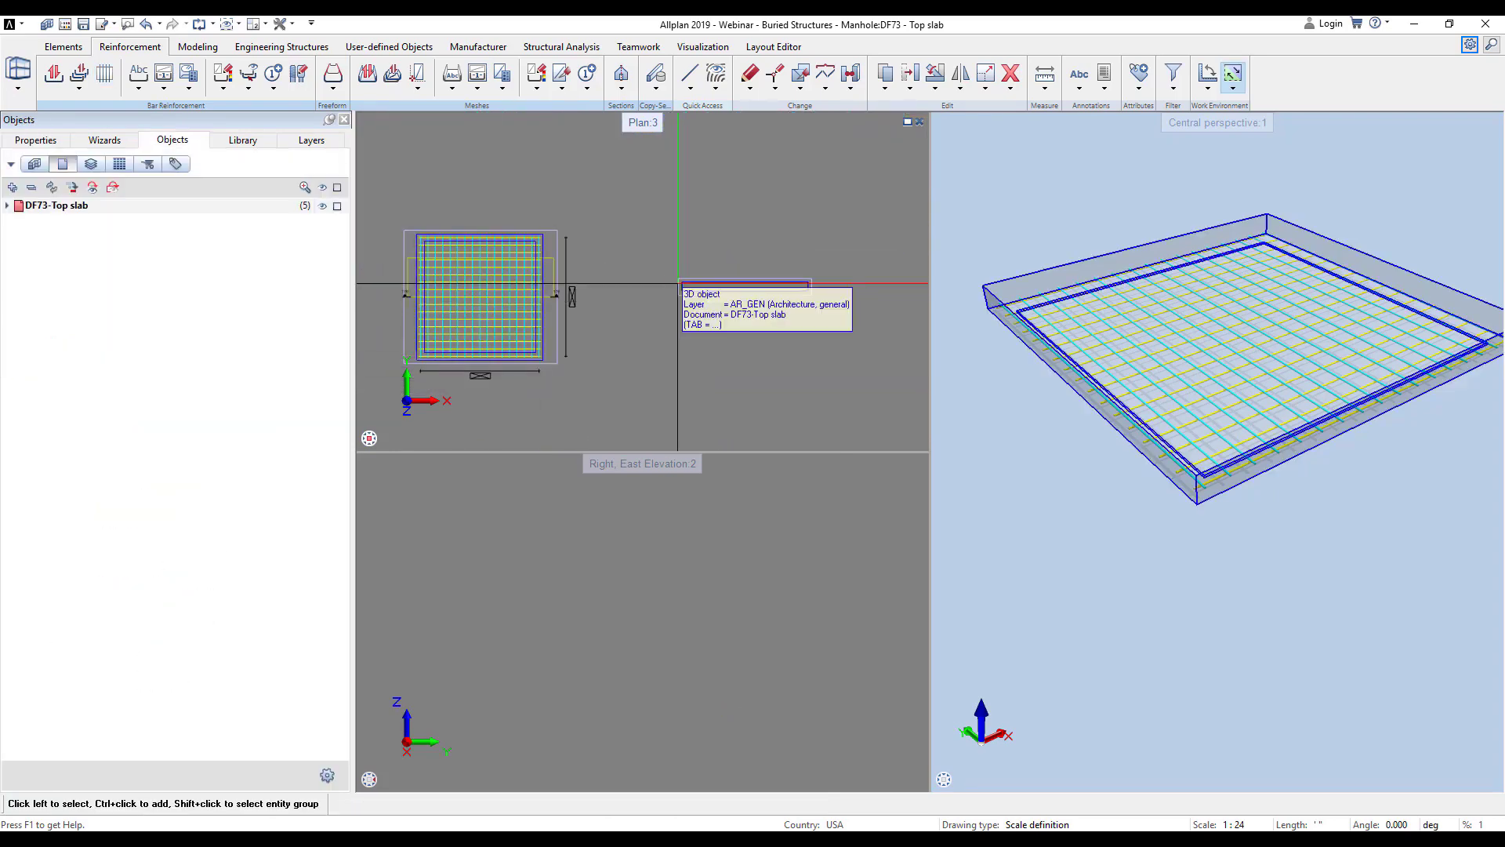
pyautogui.scroll(6, 678, 283)
pyautogui.scroll(-3, 814, 282)
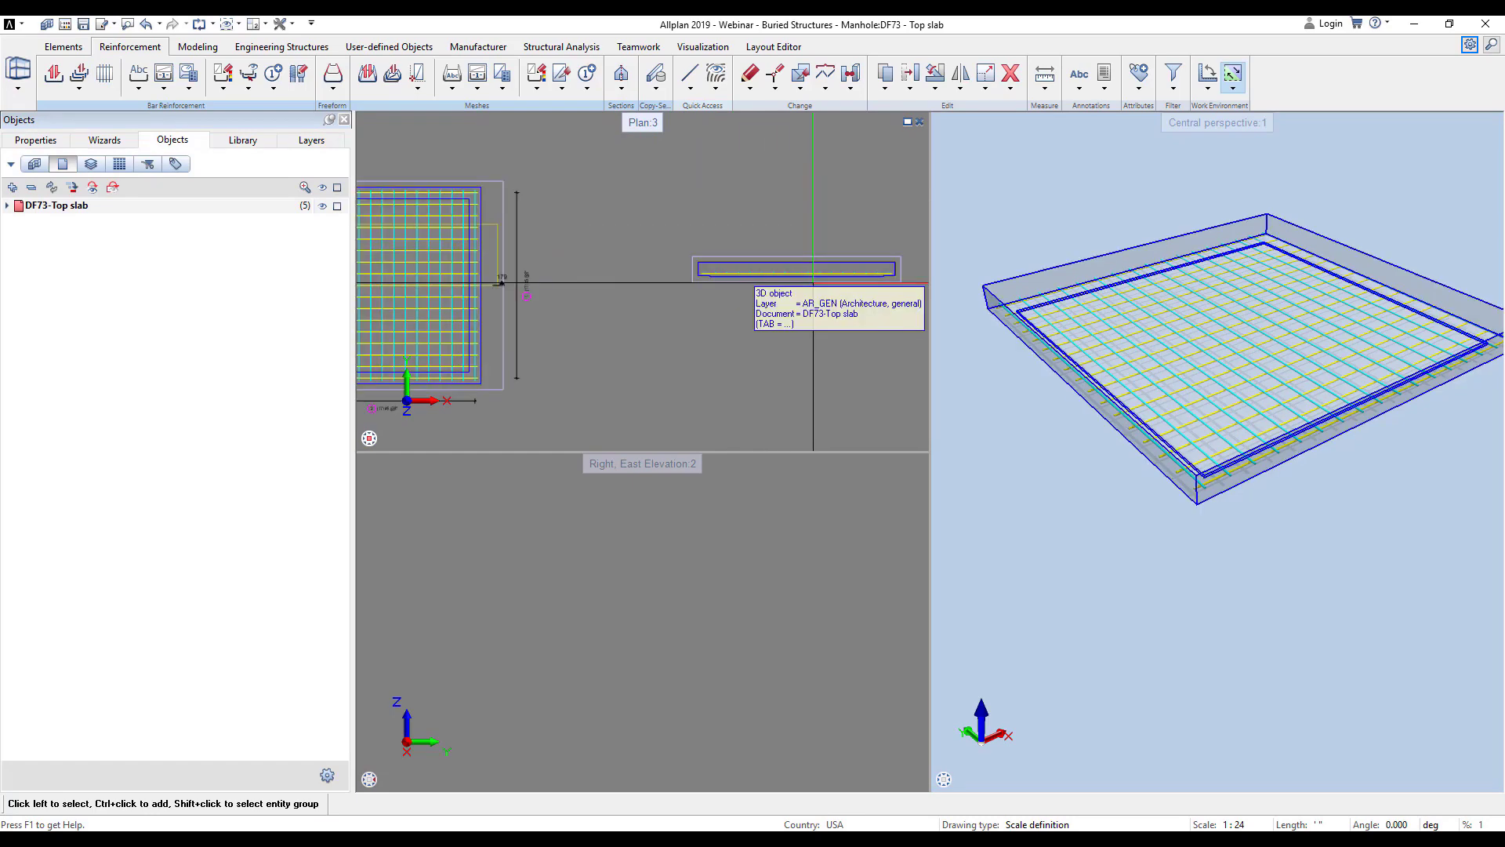
pyautogui.moveTo(716, 322); pyautogui.dragTo(914, 280, button='middle')
pyautogui.scroll(-1, 842, 314)
pyautogui.scroll(-1, 757, 337)
pyautogui.scroll(3, 566, 394)
pyautogui.doubleClick(709, 337)
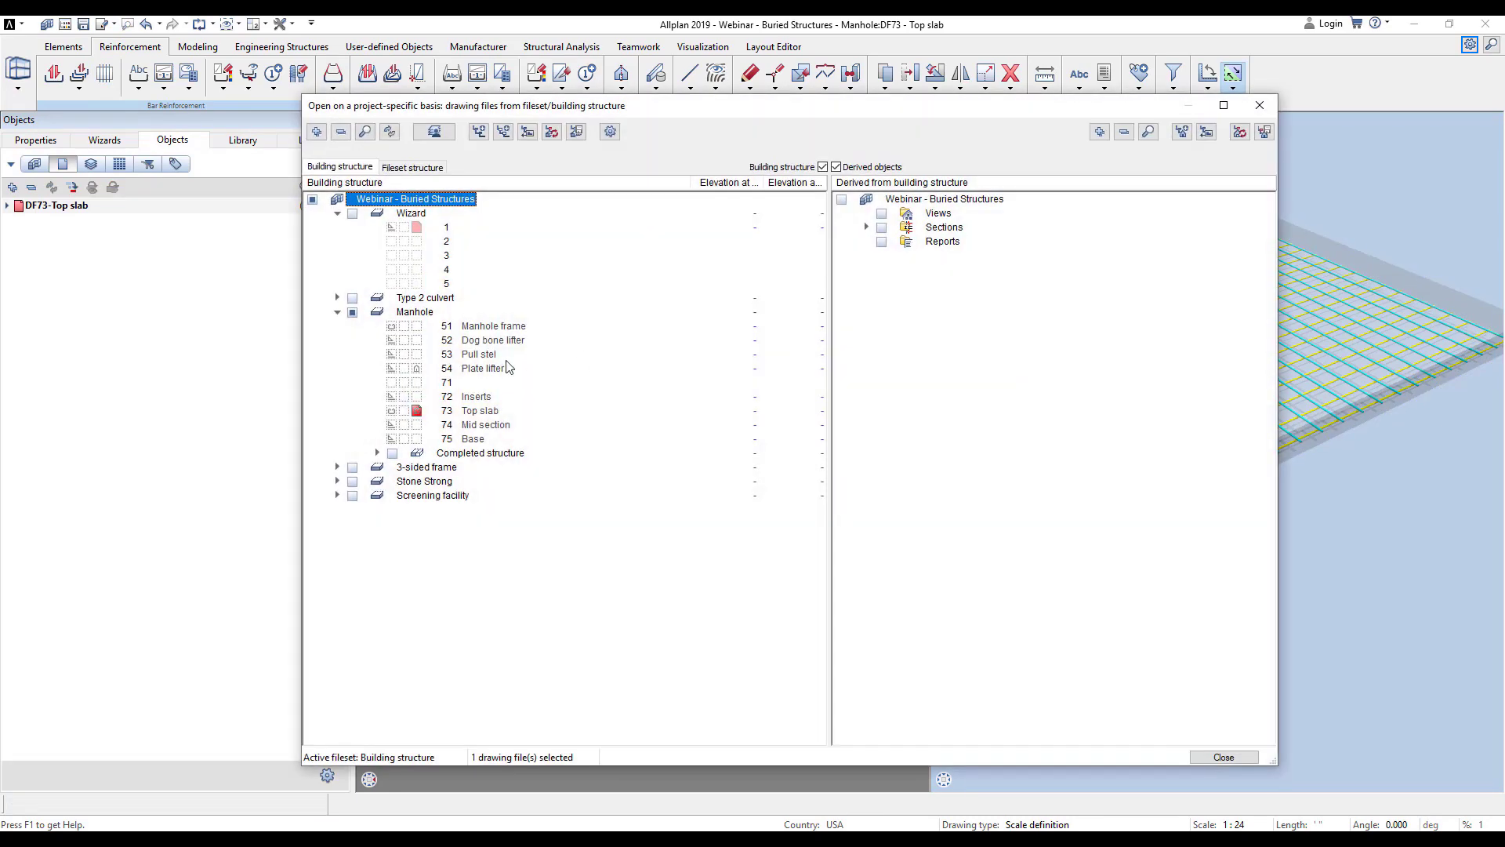
pyautogui.doubleClick(447, 396)
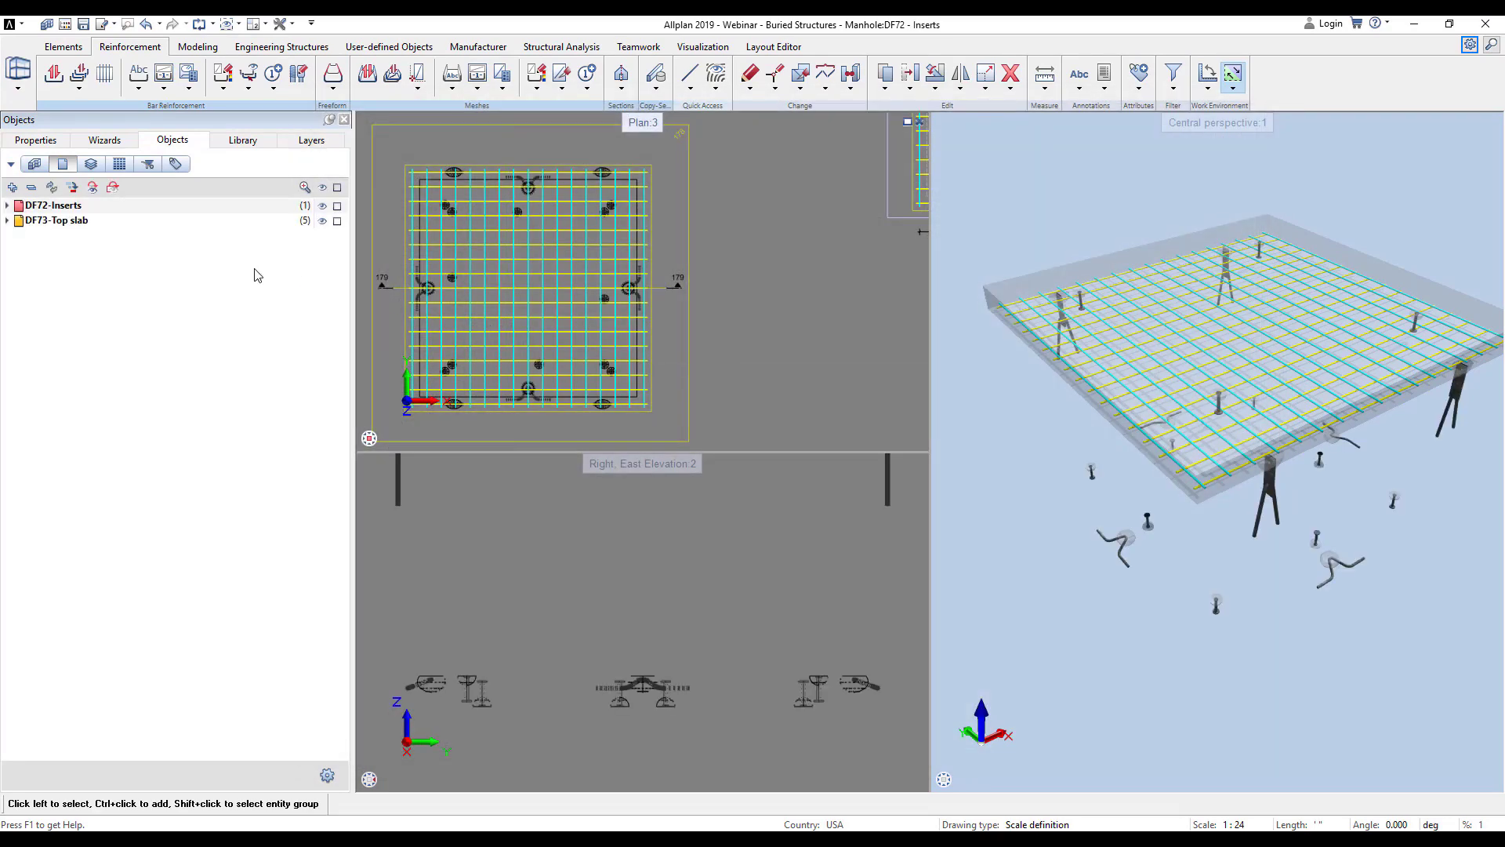
# - Hide the existing contents of the Inserts drawing file and the bar reinforcement of the top slab
pyautogui.click(322, 206)
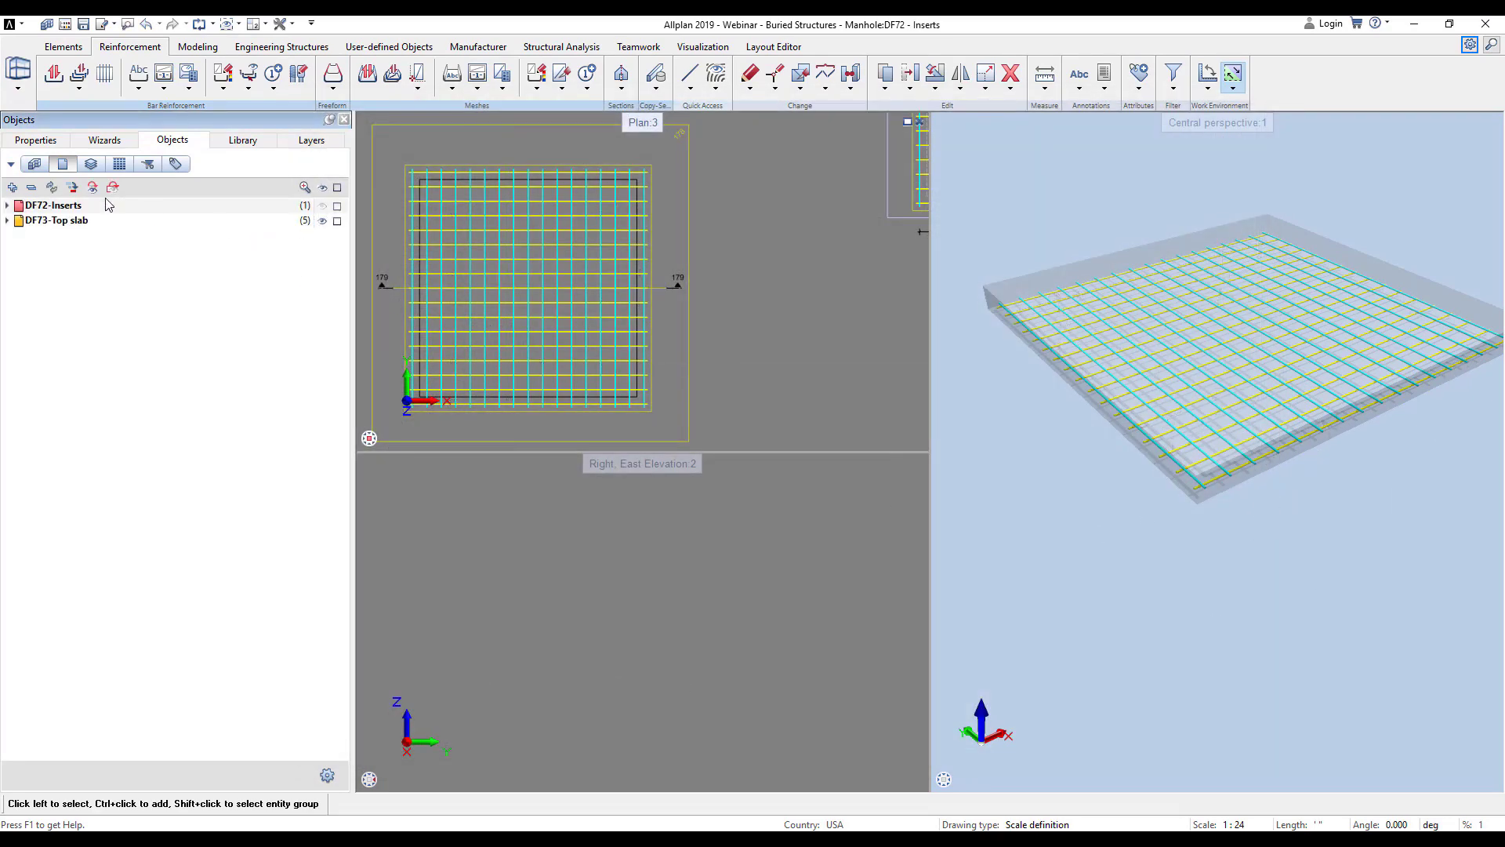
pyautogui.click(12, 186)
pyautogui.click(7, 205)
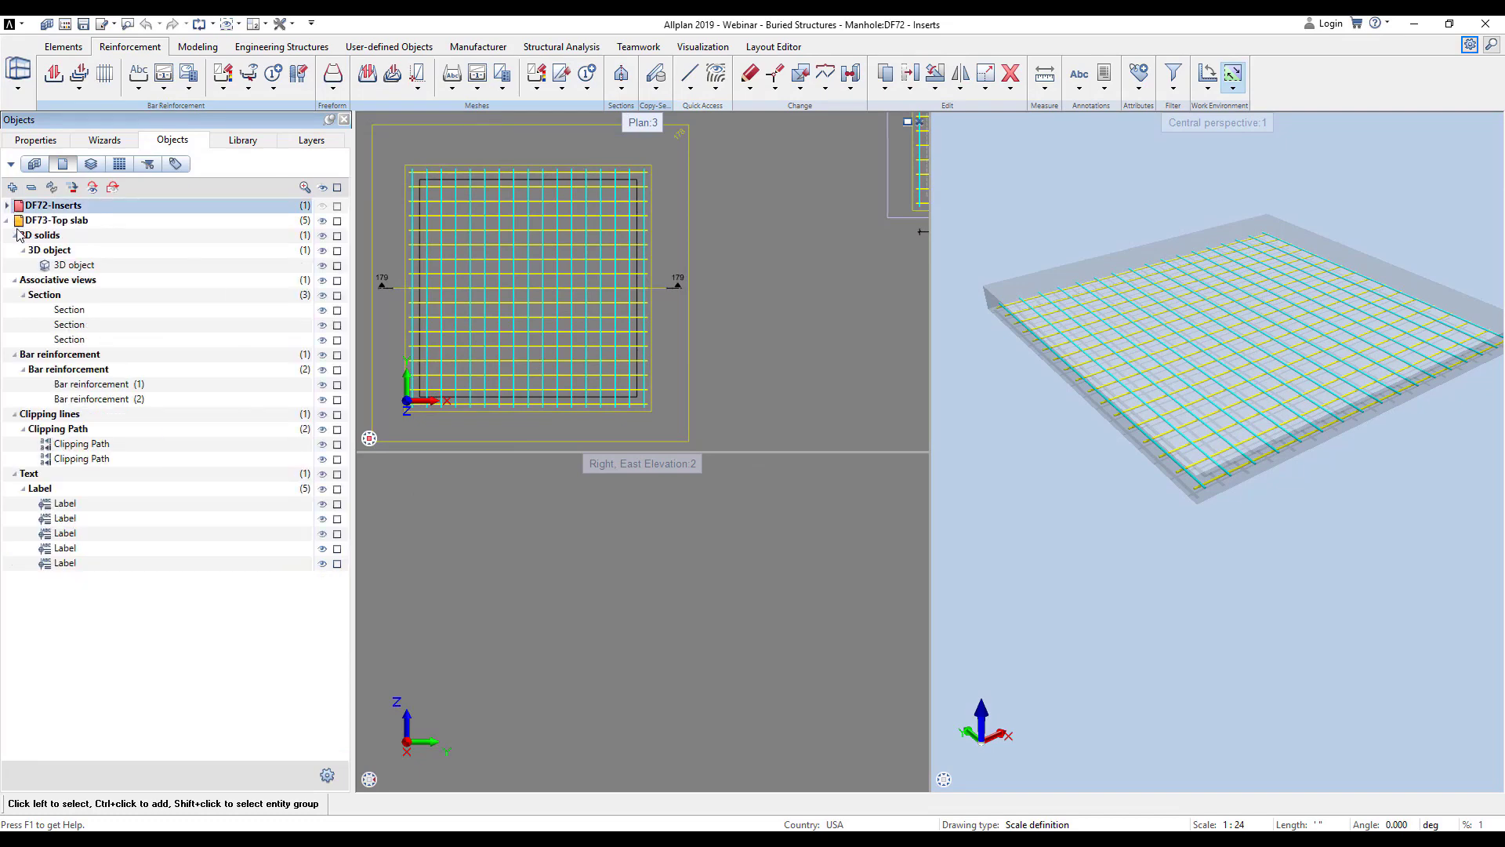
pyautogui.click(220, 386)
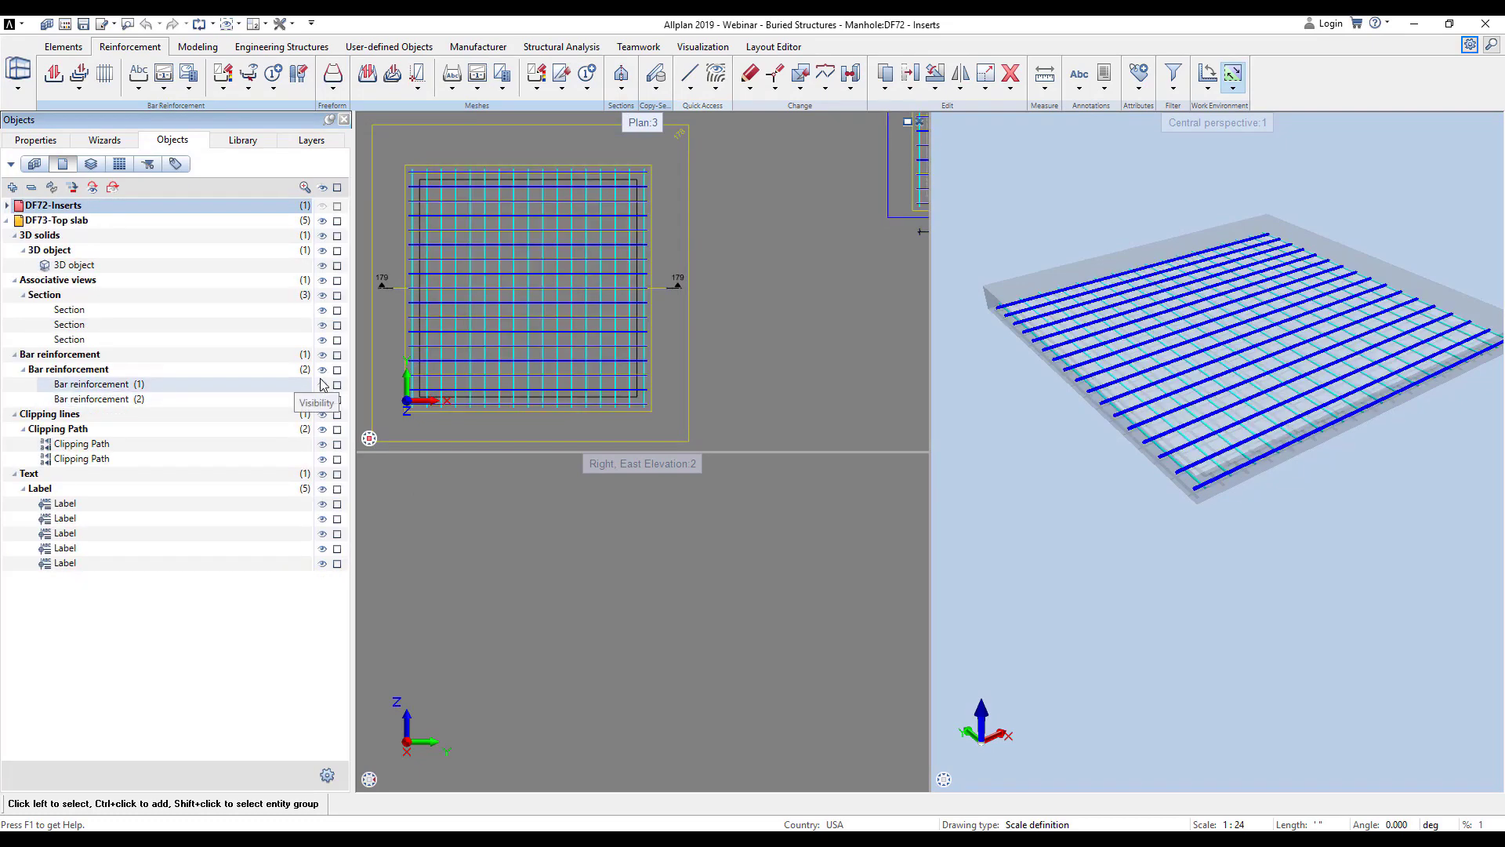
pyautogui.click(322, 384)
# - Pick the closed R-6663-OH symbol for insertion and fix its height at the top surface of the slab
pyautogui.click(103, 139)
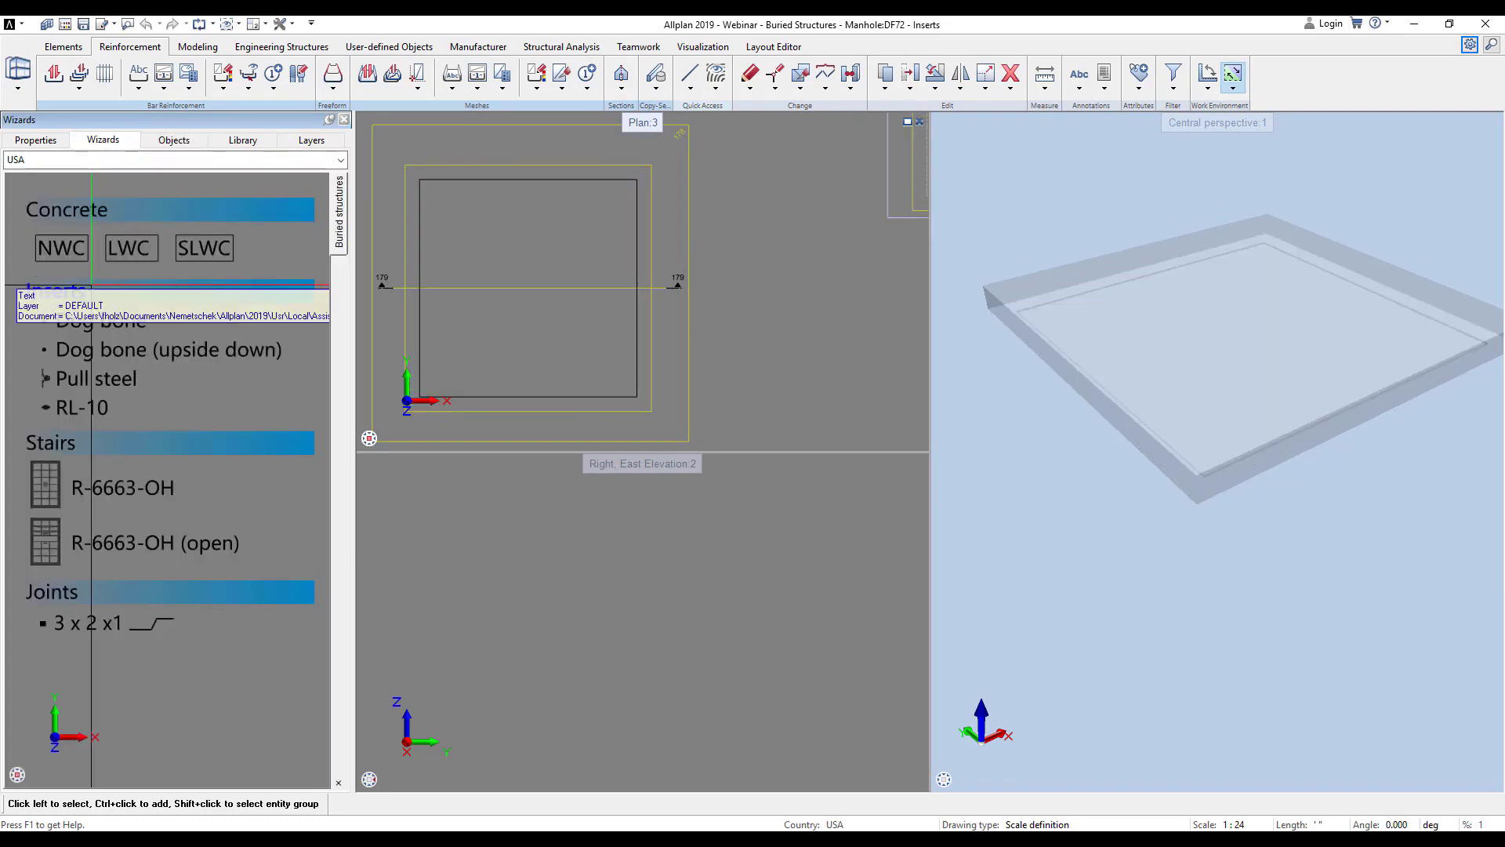
pyautogui.click(45, 485)
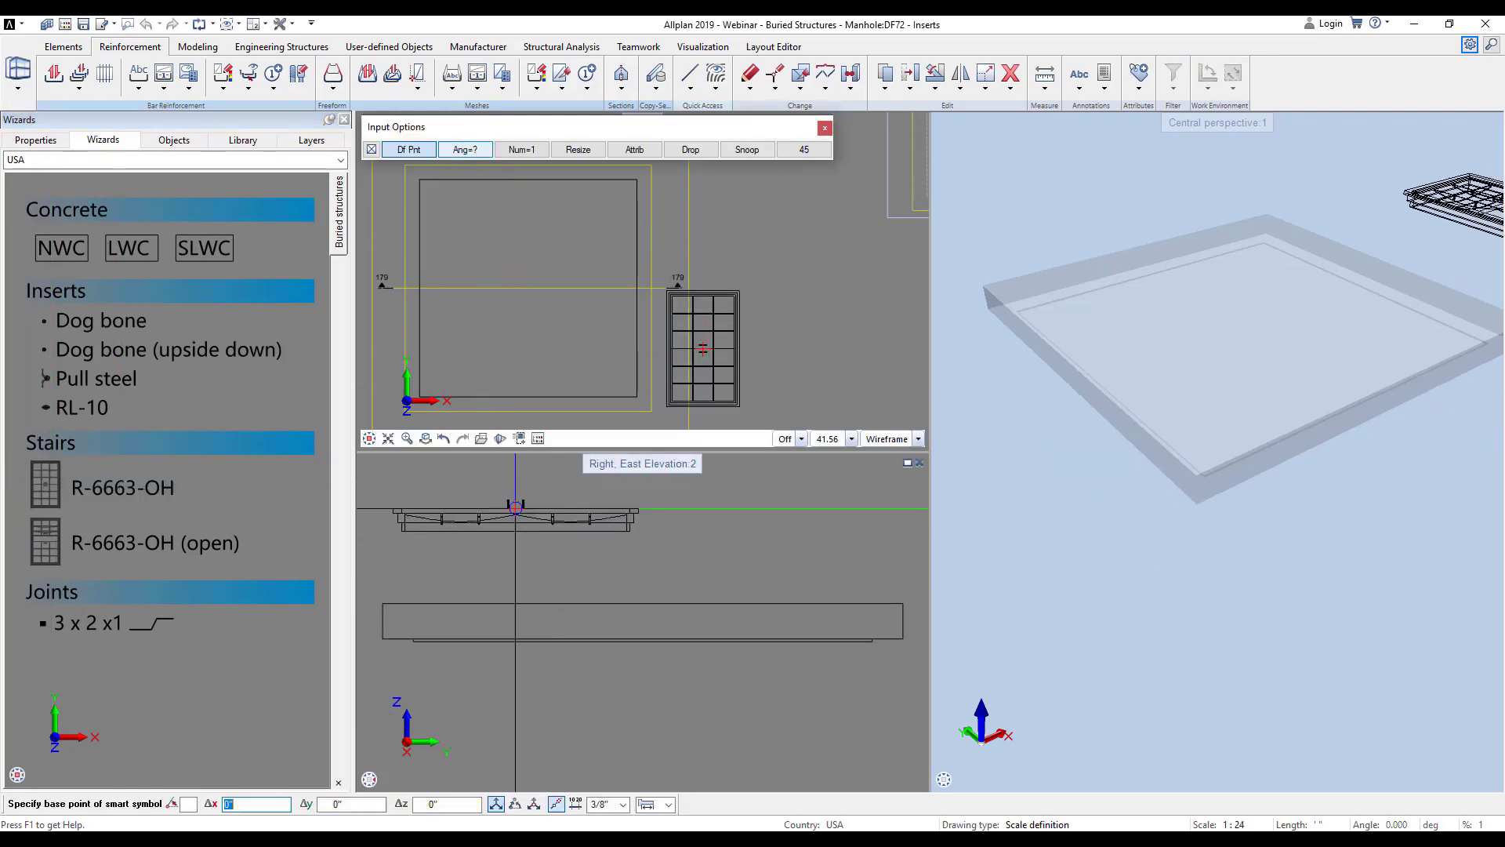
pyautogui.rightClick(585, 600)
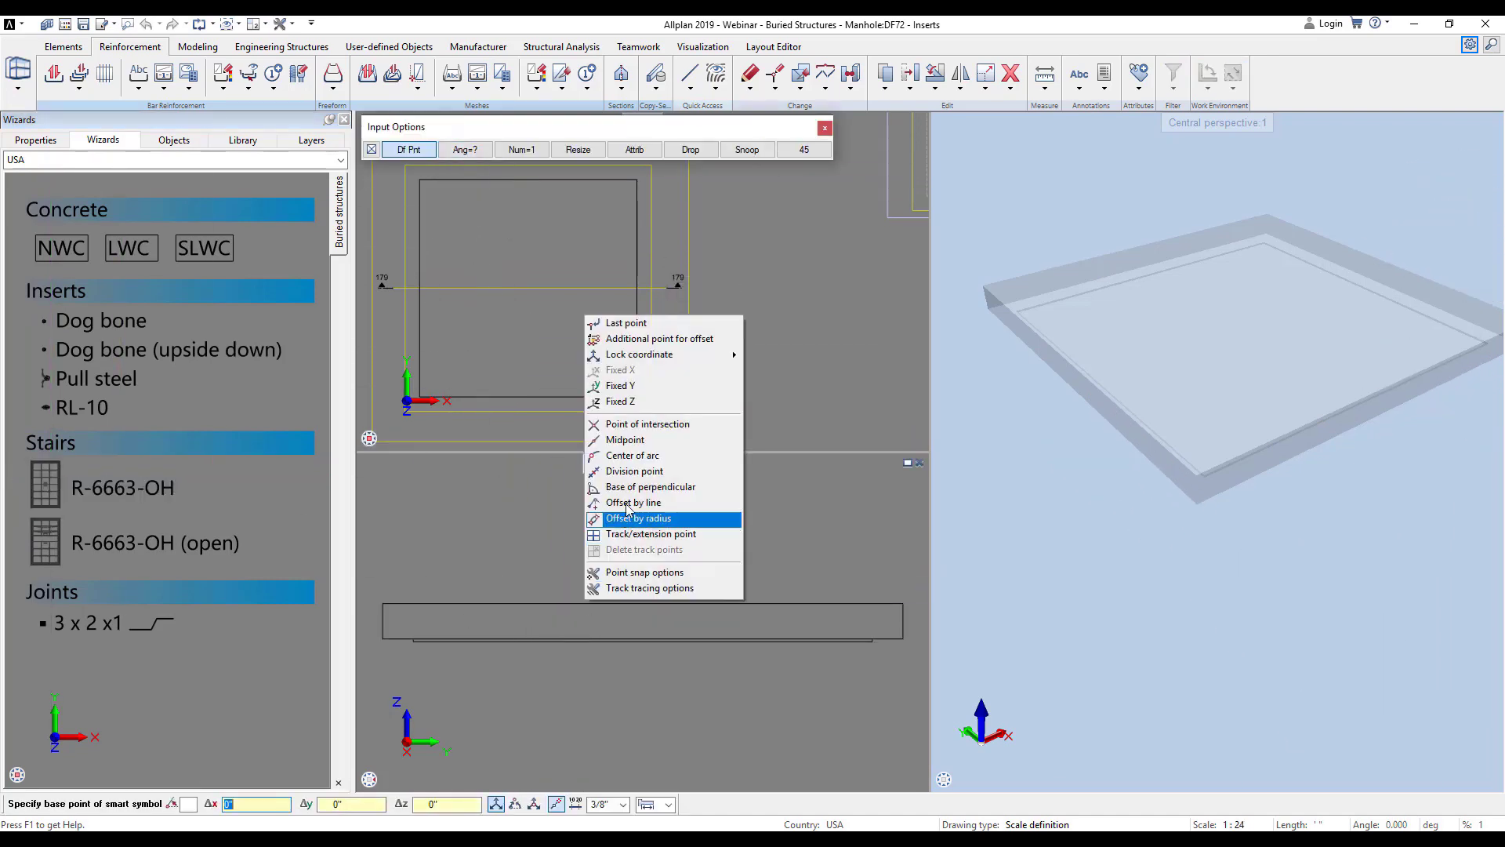
pyautogui.click(602, 305)
pyautogui.scroll(-1, 487, 245)
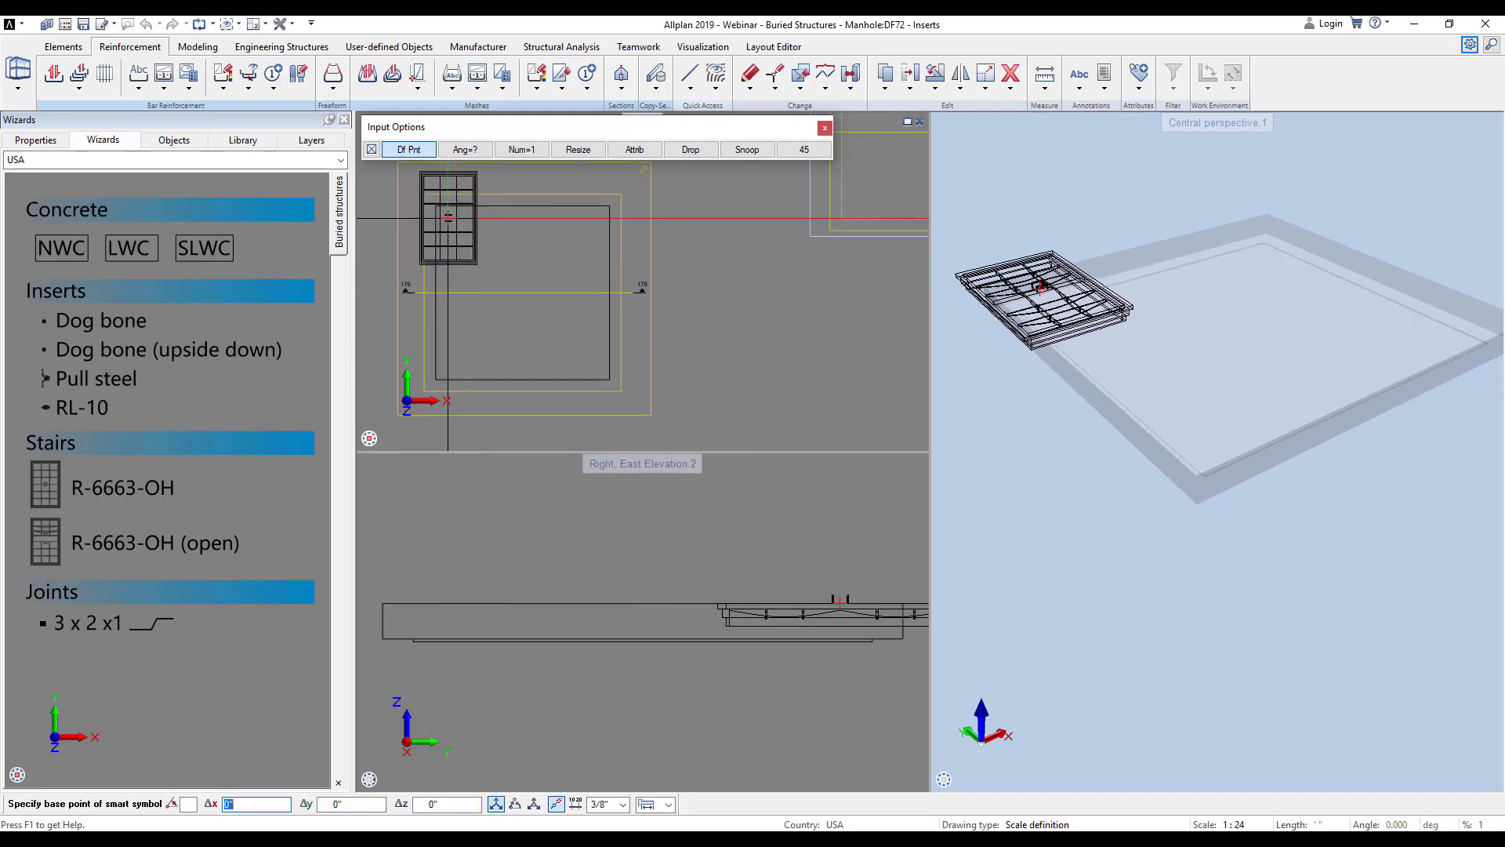
# - Place the R-6663-OH at the midpoint between opposite corners of the slab's inner outline, with its long side running east-west
pyautogui.rightClick(436, 205)
pyautogui.click(502, 336)
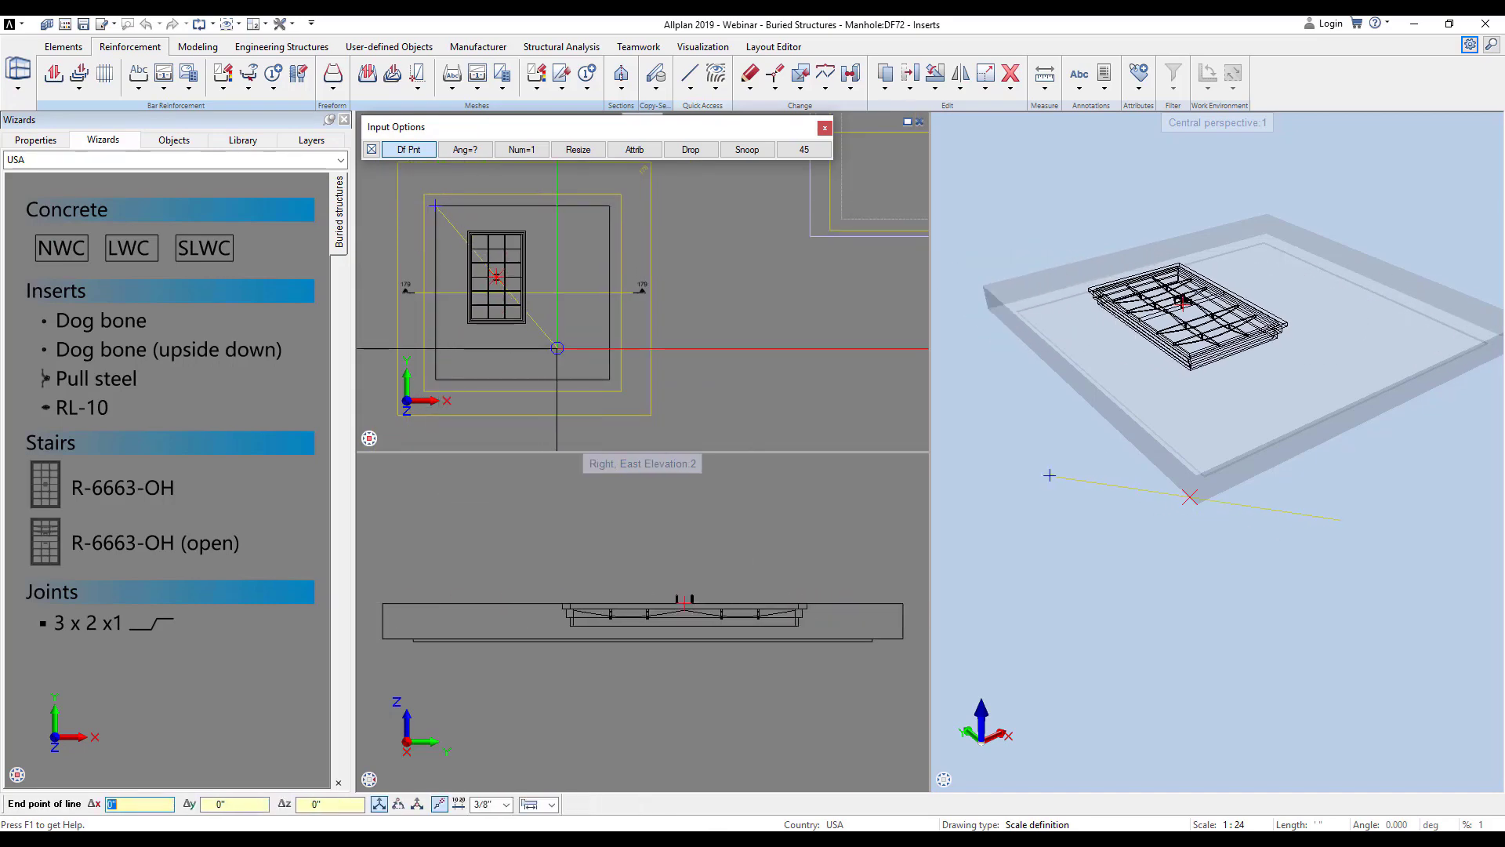
pyautogui.click(609, 381)
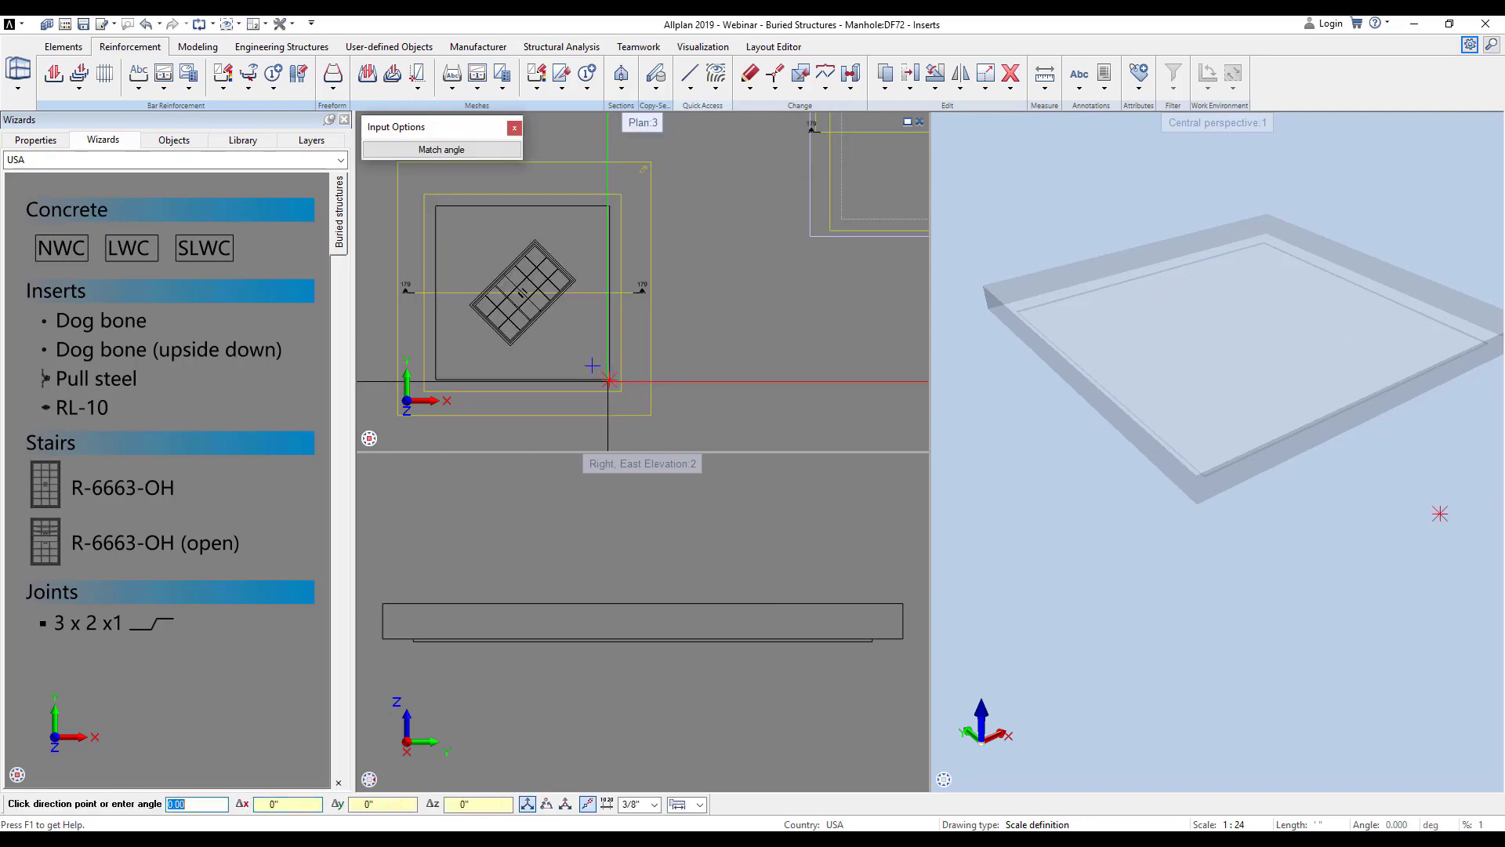
pyautogui.click(456, 316)
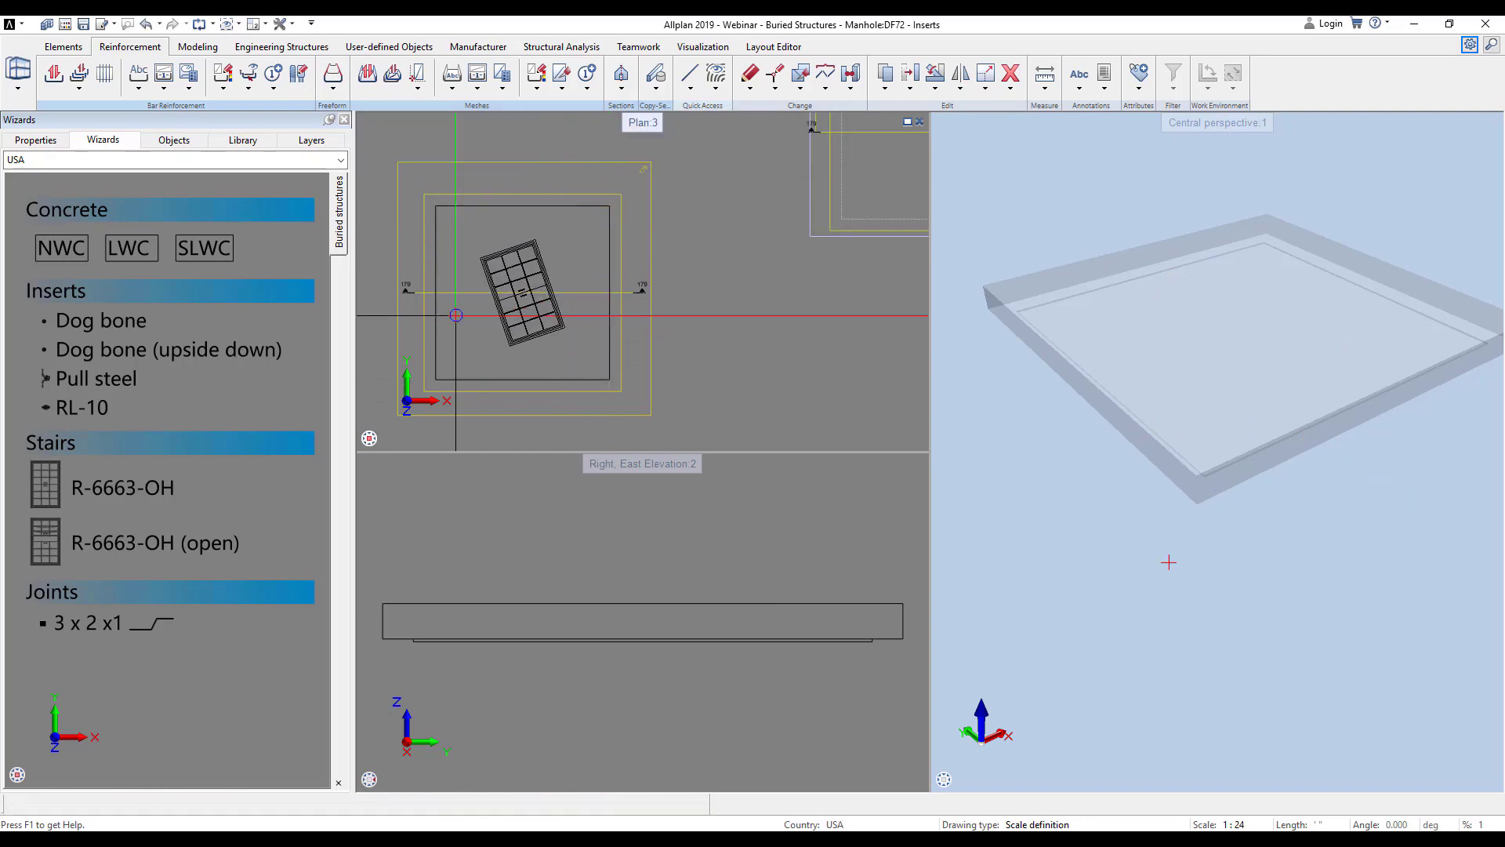
# - Extrude a rectangle drawn along the R-6663-OH frame on the slab's top face down through the slab to cut an opening
pyautogui.click(197, 46)
pyautogui.click(289, 75)
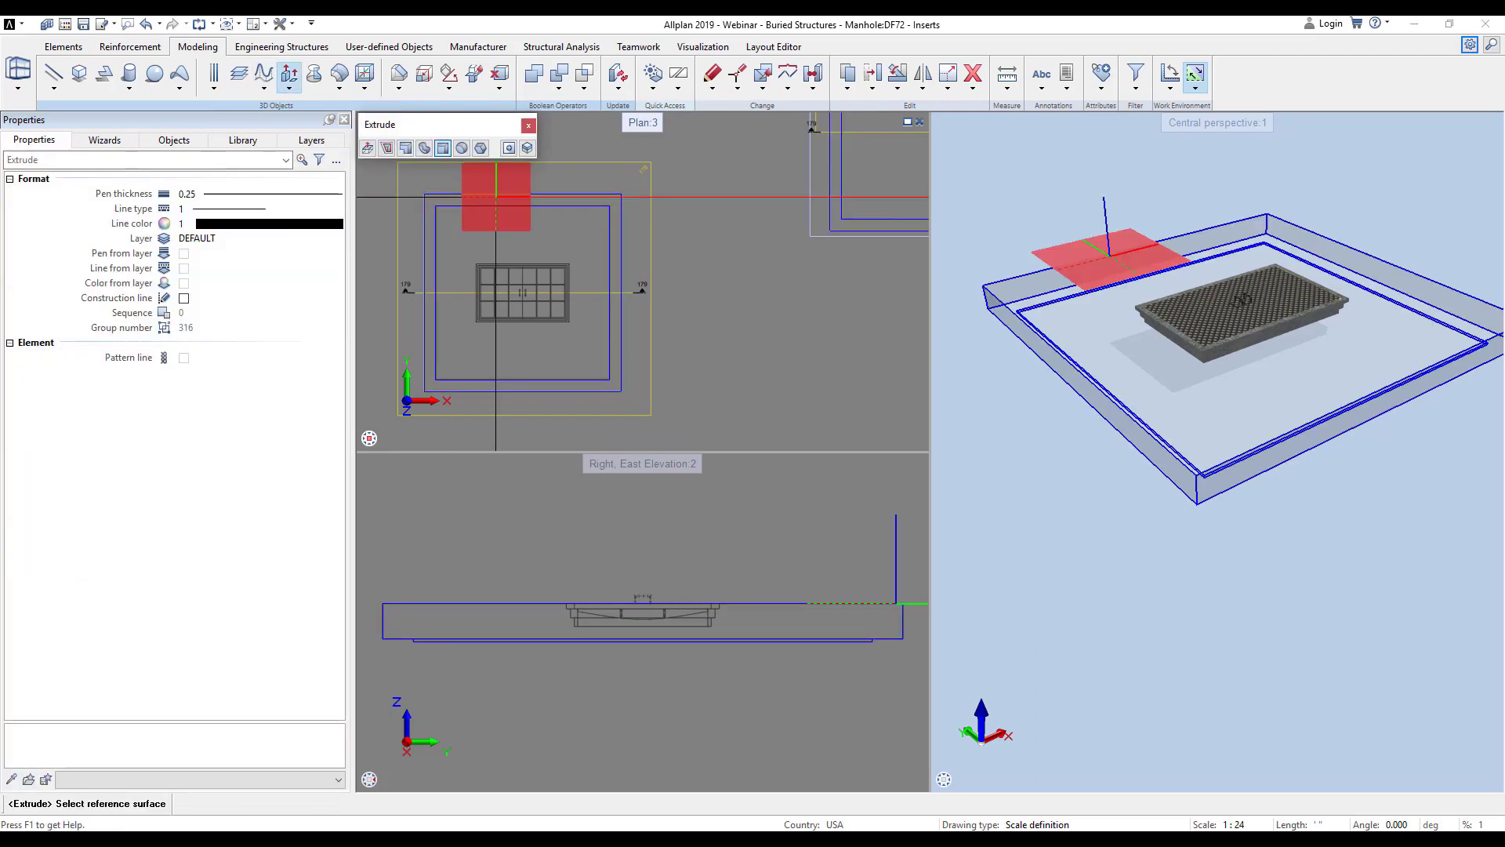
pyautogui.scroll(3, 475, 268)
pyautogui.scroll(3, 475, 268)
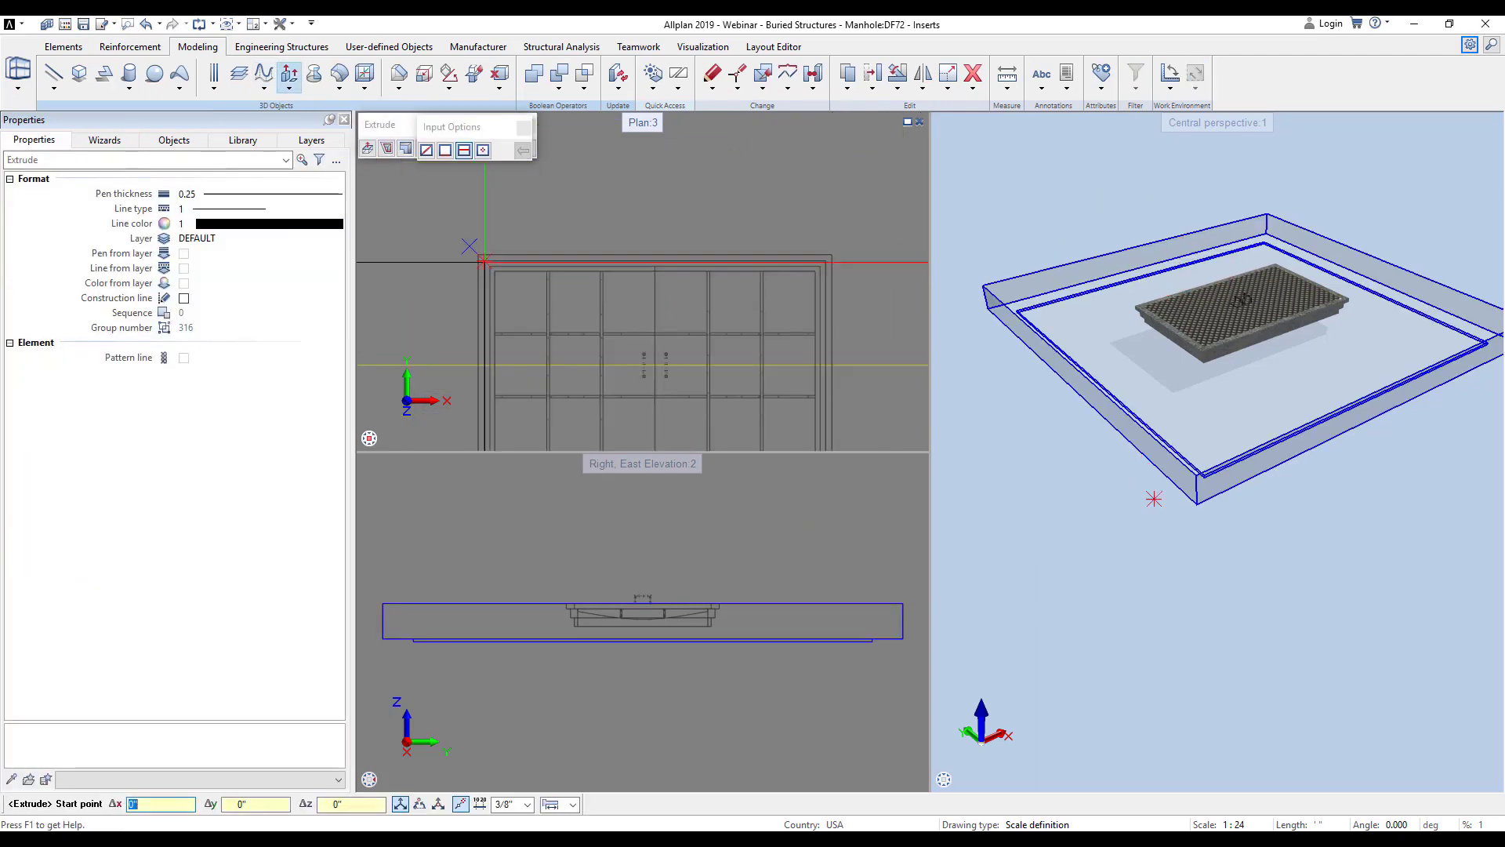
pyautogui.click(484, 260)
pyautogui.scroll(-3, 525, 242)
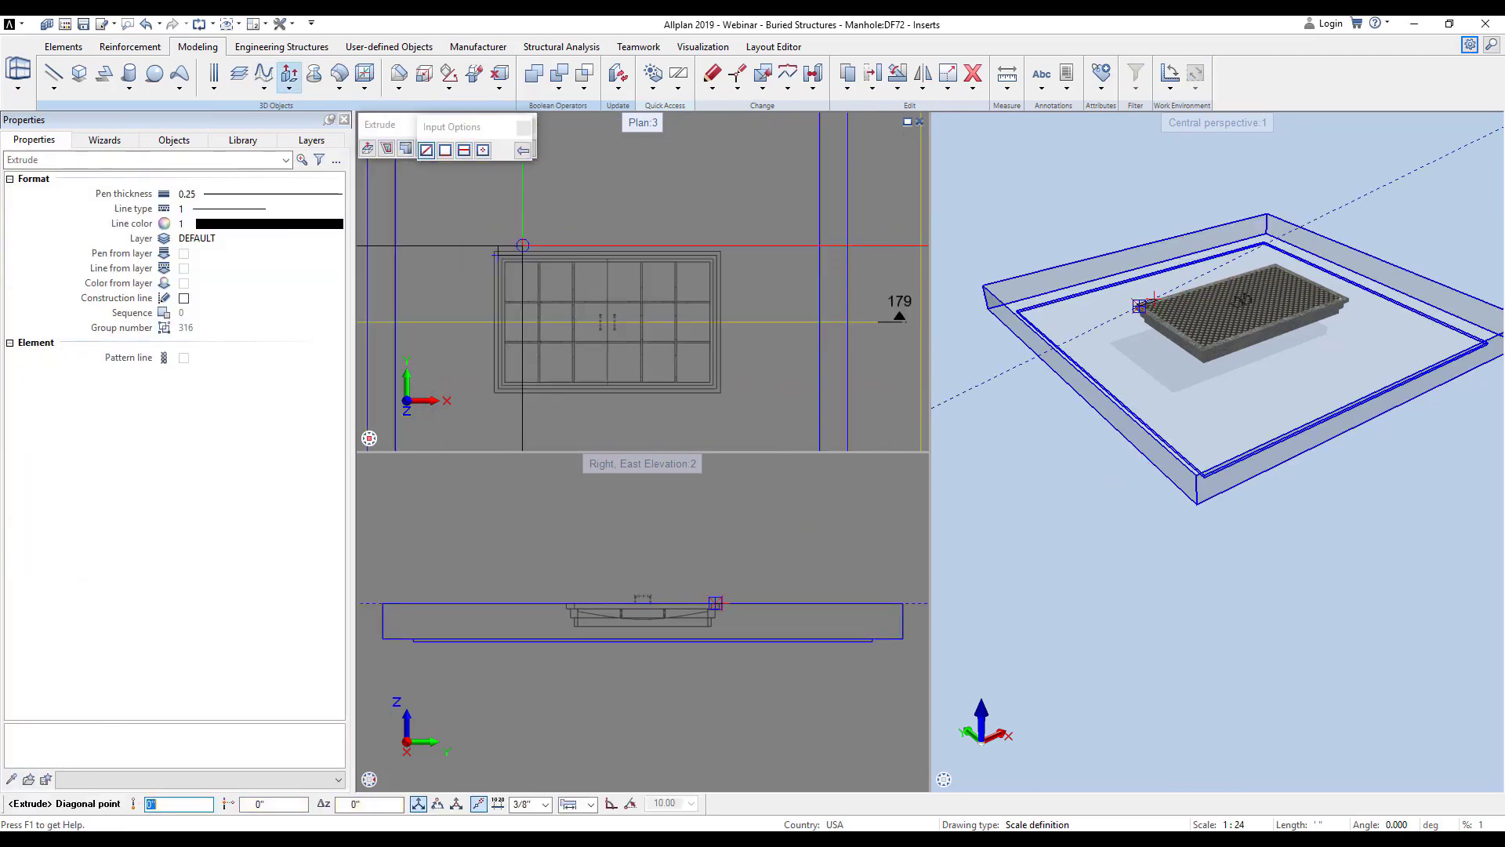
pyautogui.scroll(3, 682, 357)
pyautogui.click(674, 363)
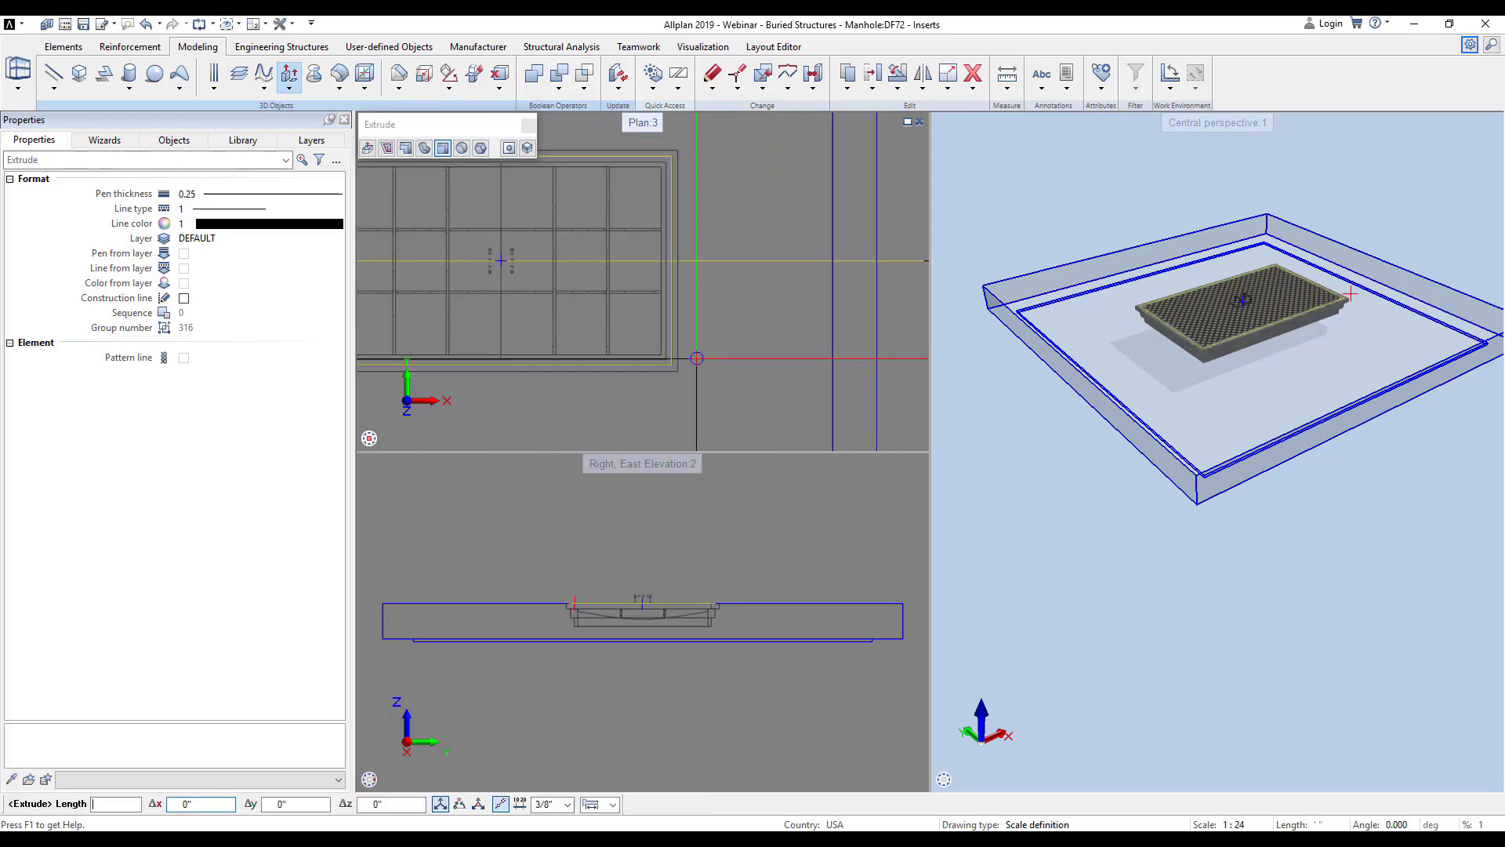
pyautogui.click(659, 679)
pyautogui.press('Escape')
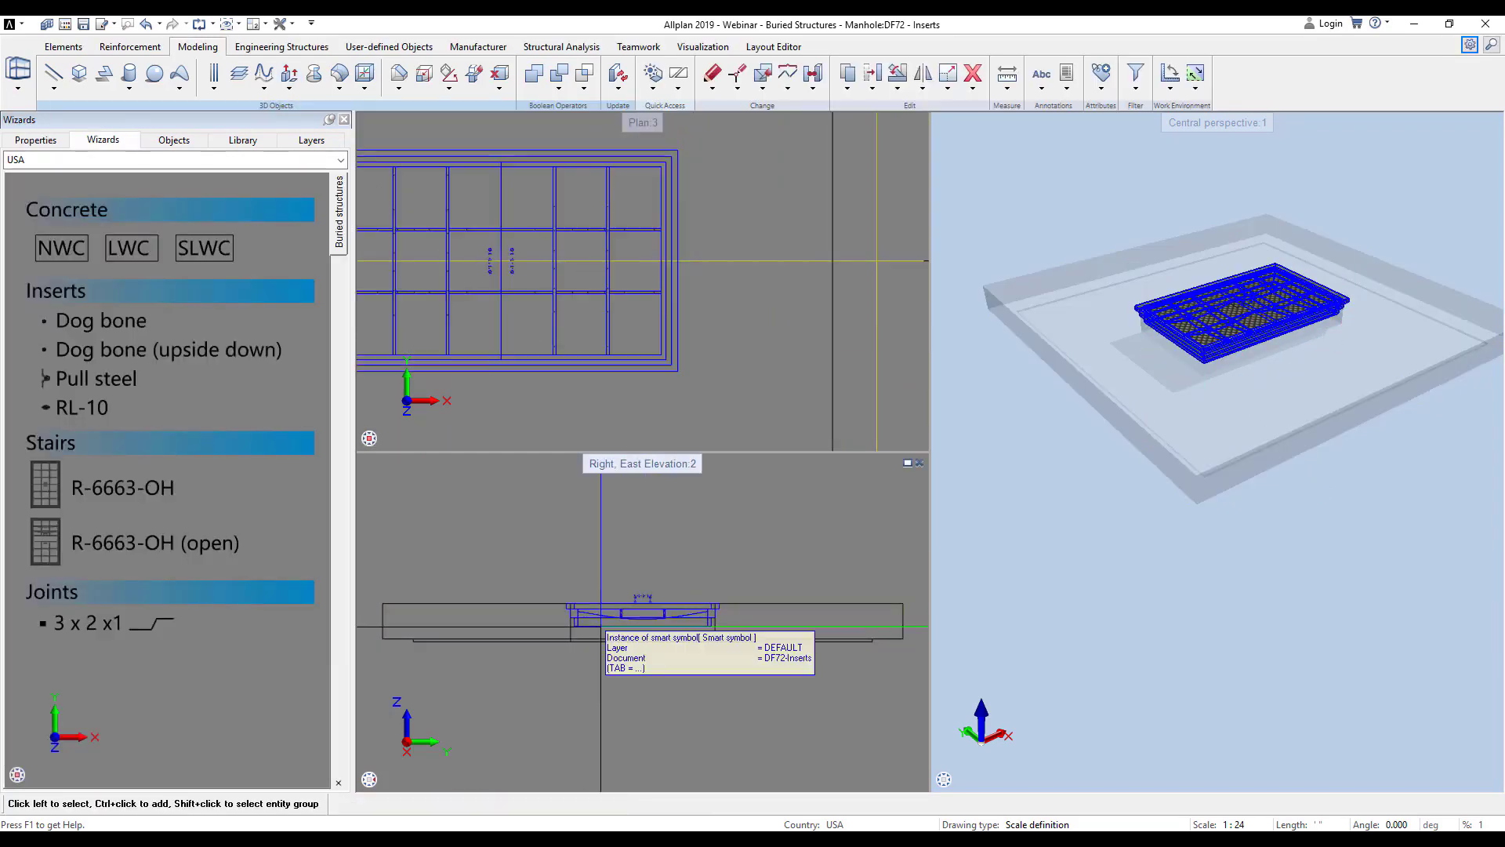
# - Make the Top slab drawing file active, turn off the Inserts drawing file and show the bar reinforcement again
pyautogui.click(181, 146)
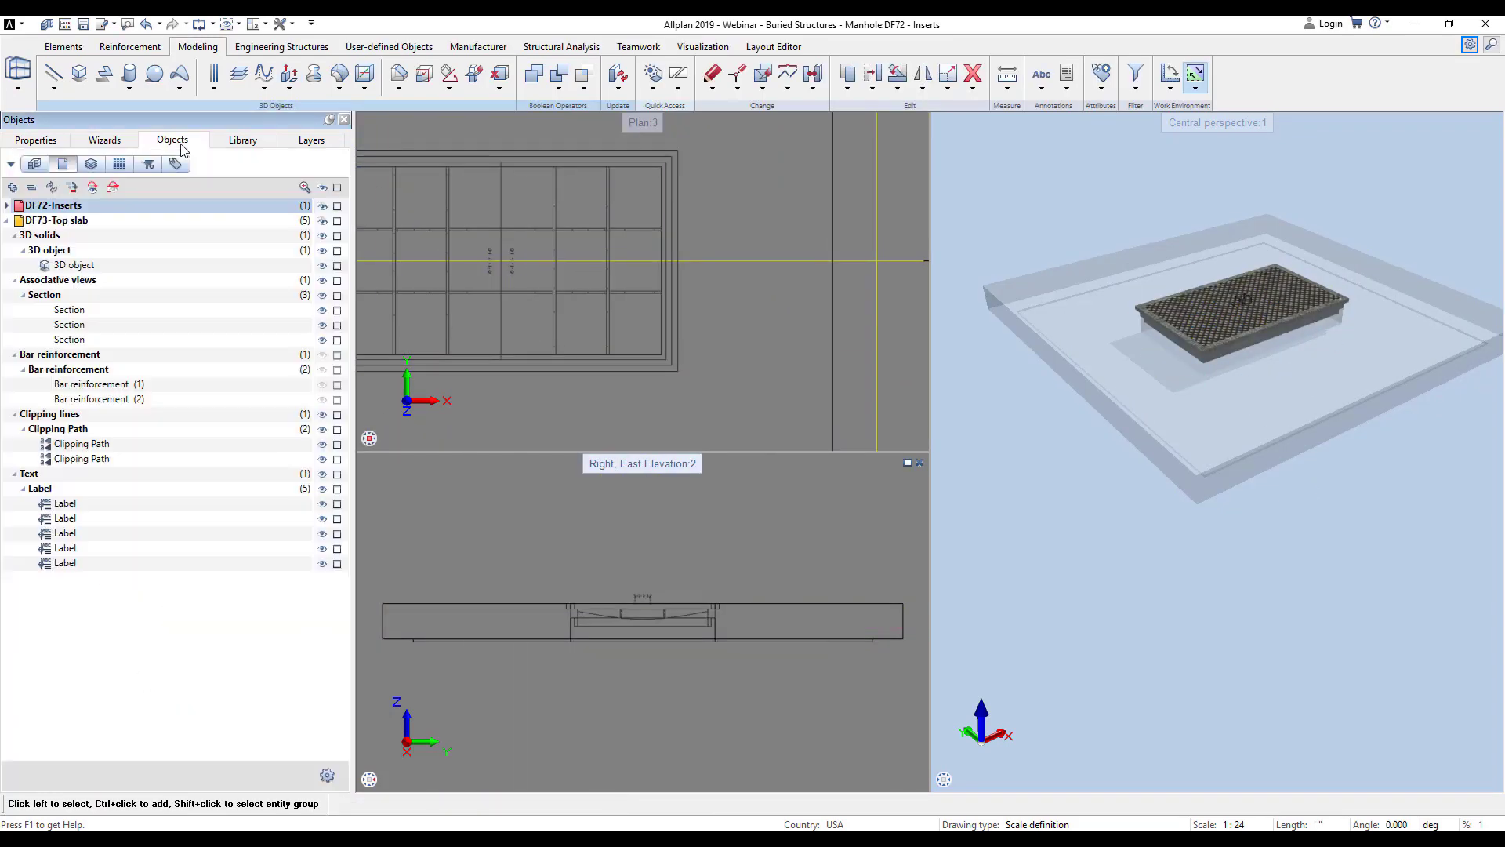
pyautogui.click(52, 237)
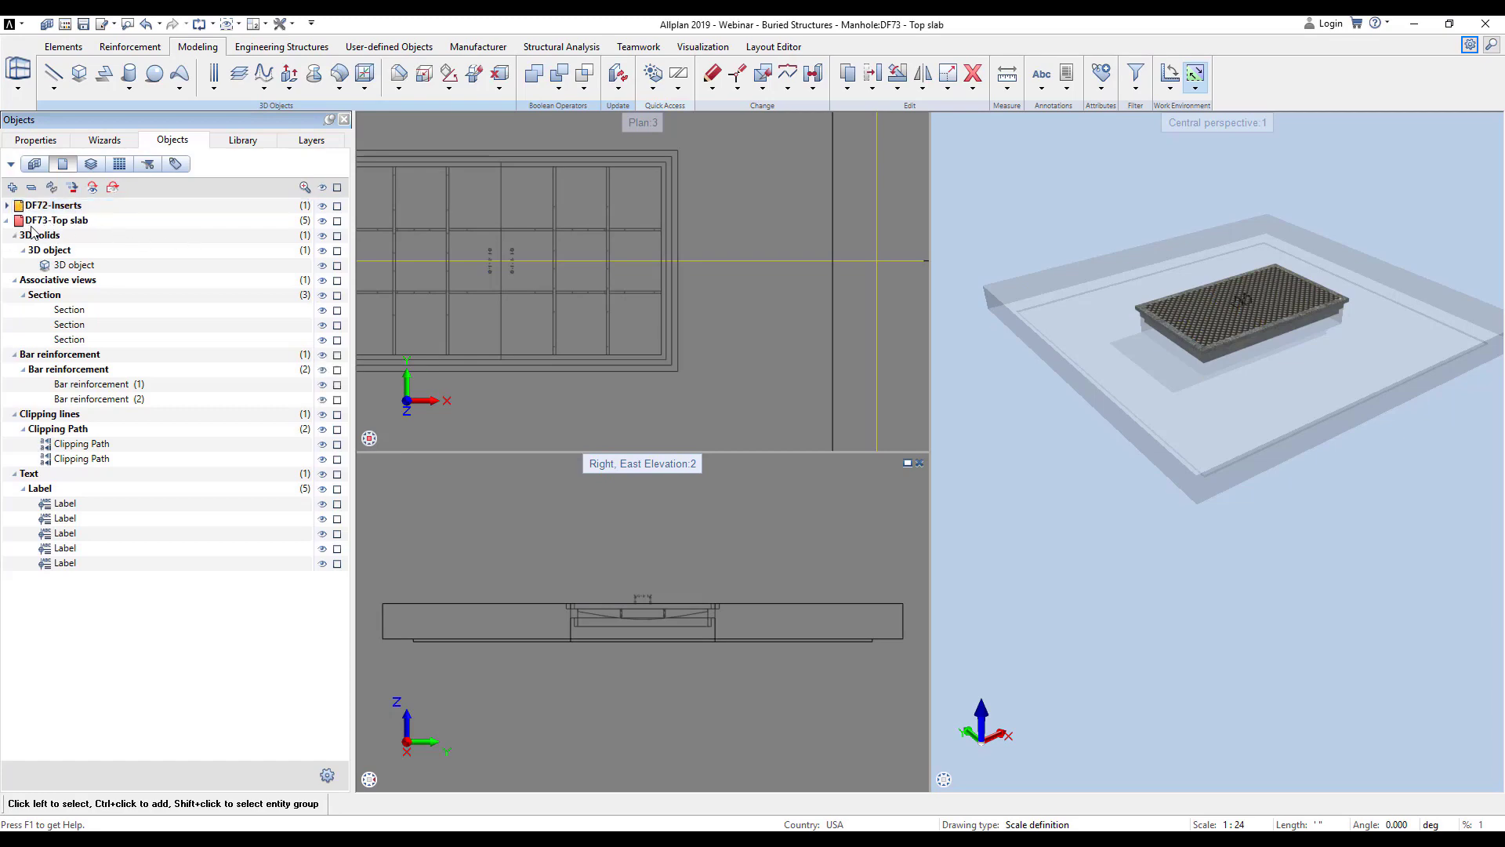
pyautogui.click(19, 209)
pyautogui.click(9, 222)
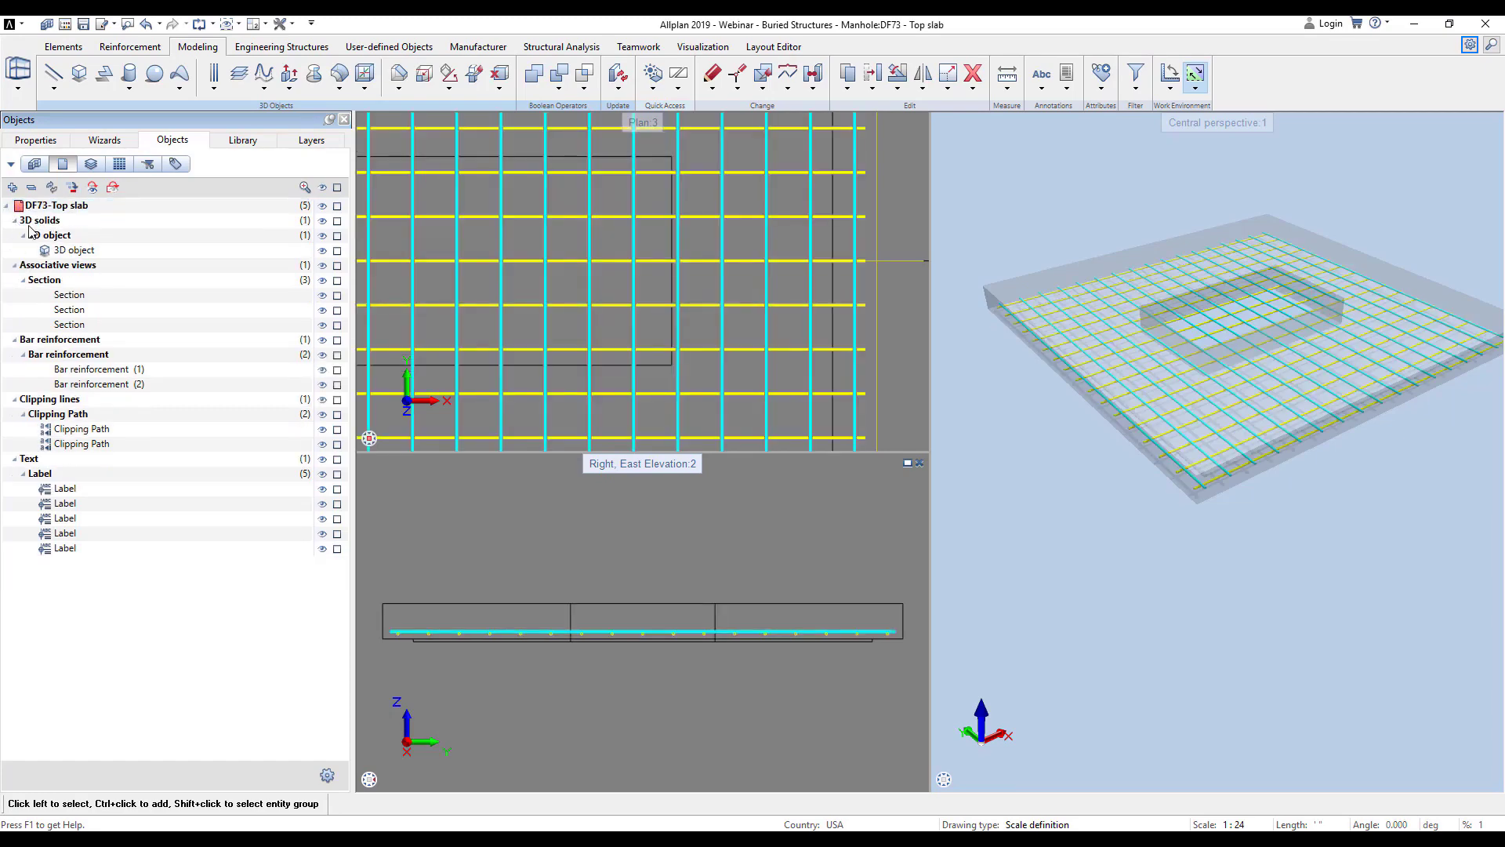
# - Modify the placing geometry of the north-south bars in plan, cutting out the area between opposite corners of the rectangular opening
pyautogui.scroll(5, 1235, 335)
pyautogui.moveTo(1236, 331); pyautogui.dragTo(1160, 279)
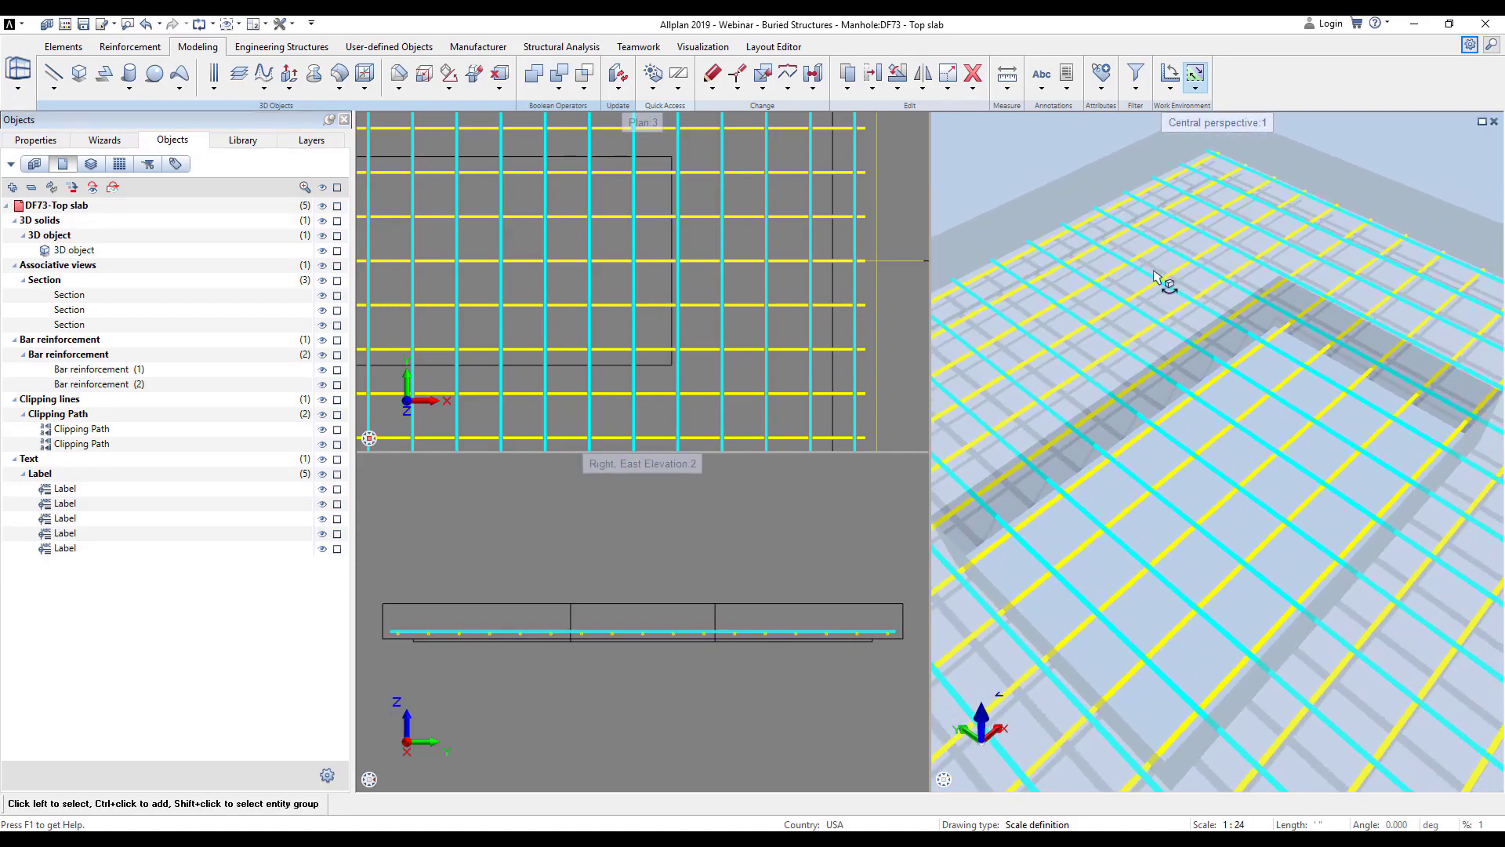
pyautogui.scroll(-4, 1161, 309)
pyautogui.scroll(-1, 613, 307)
pyautogui.scroll(-3, 598, 291)
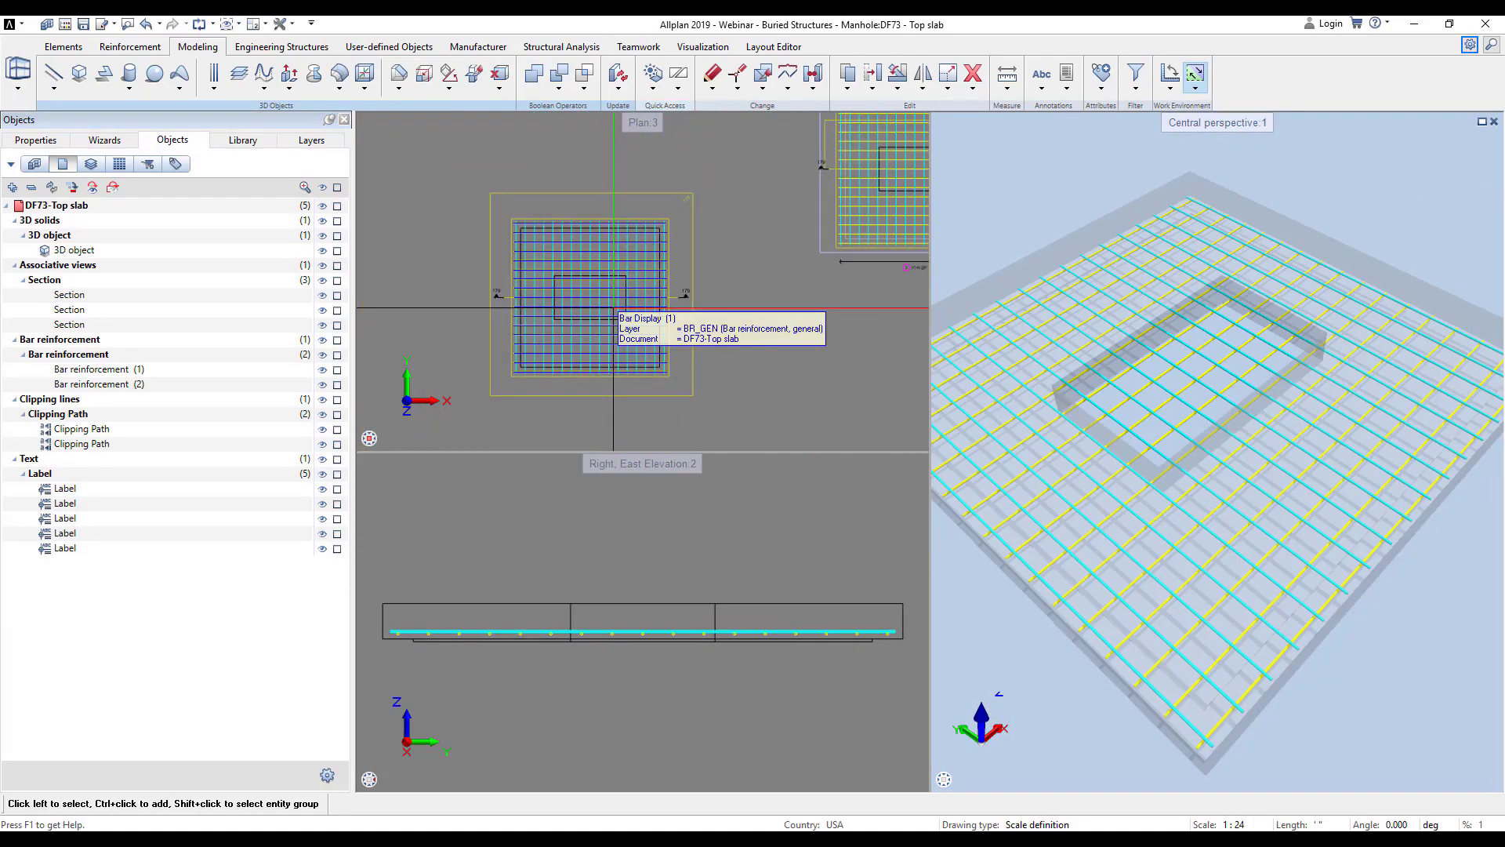
pyautogui.moveTo(510, 369); pyautogui.dragTo(585, 377, button='middle')
pyautogui.scroll(4, 658, 310)
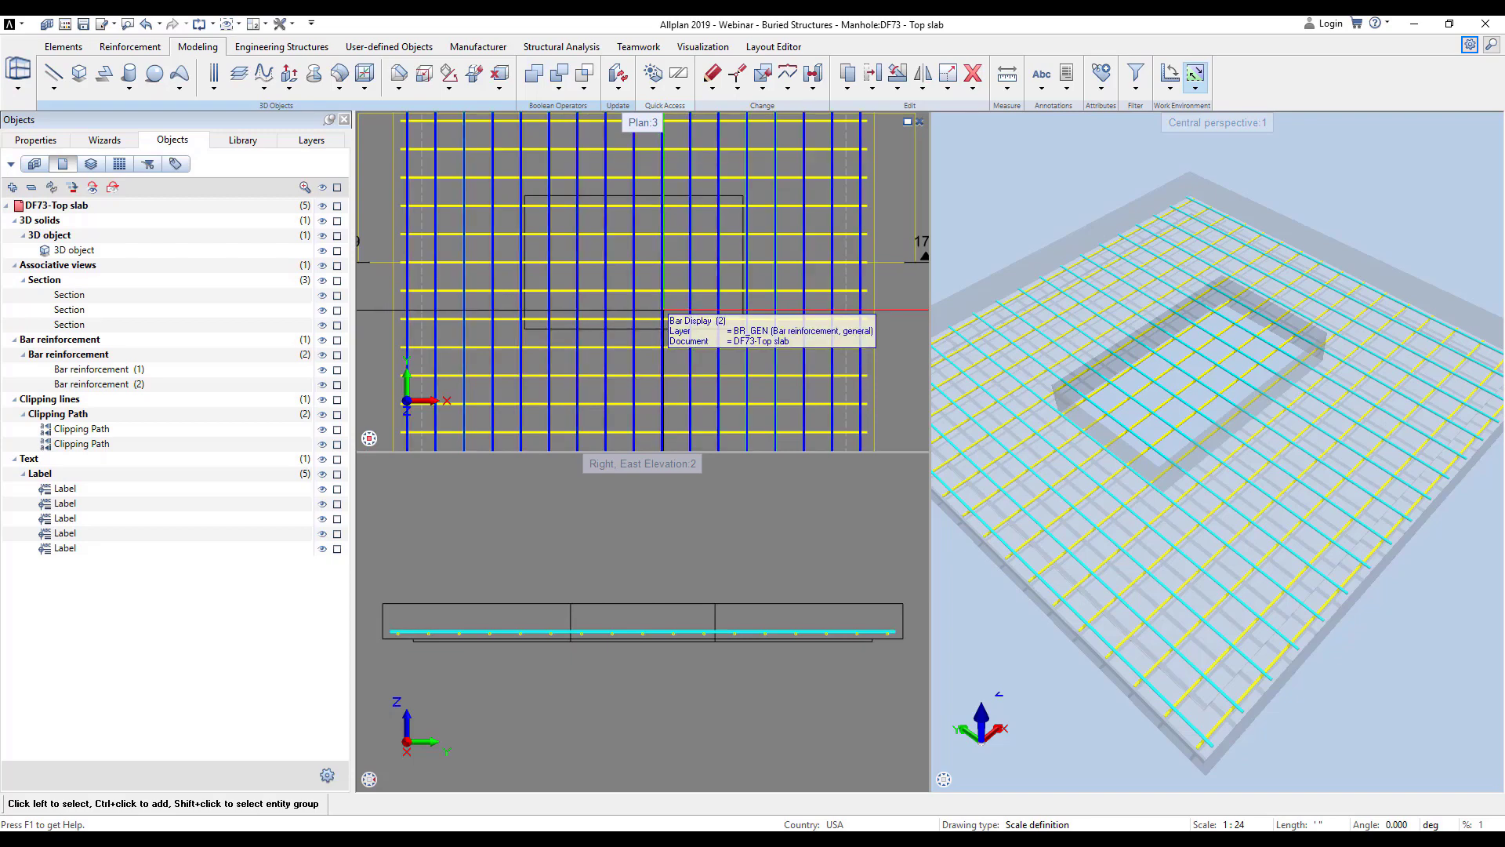
pyautogui.rightClick(657, 308)
pyautogui.click(712, 453)
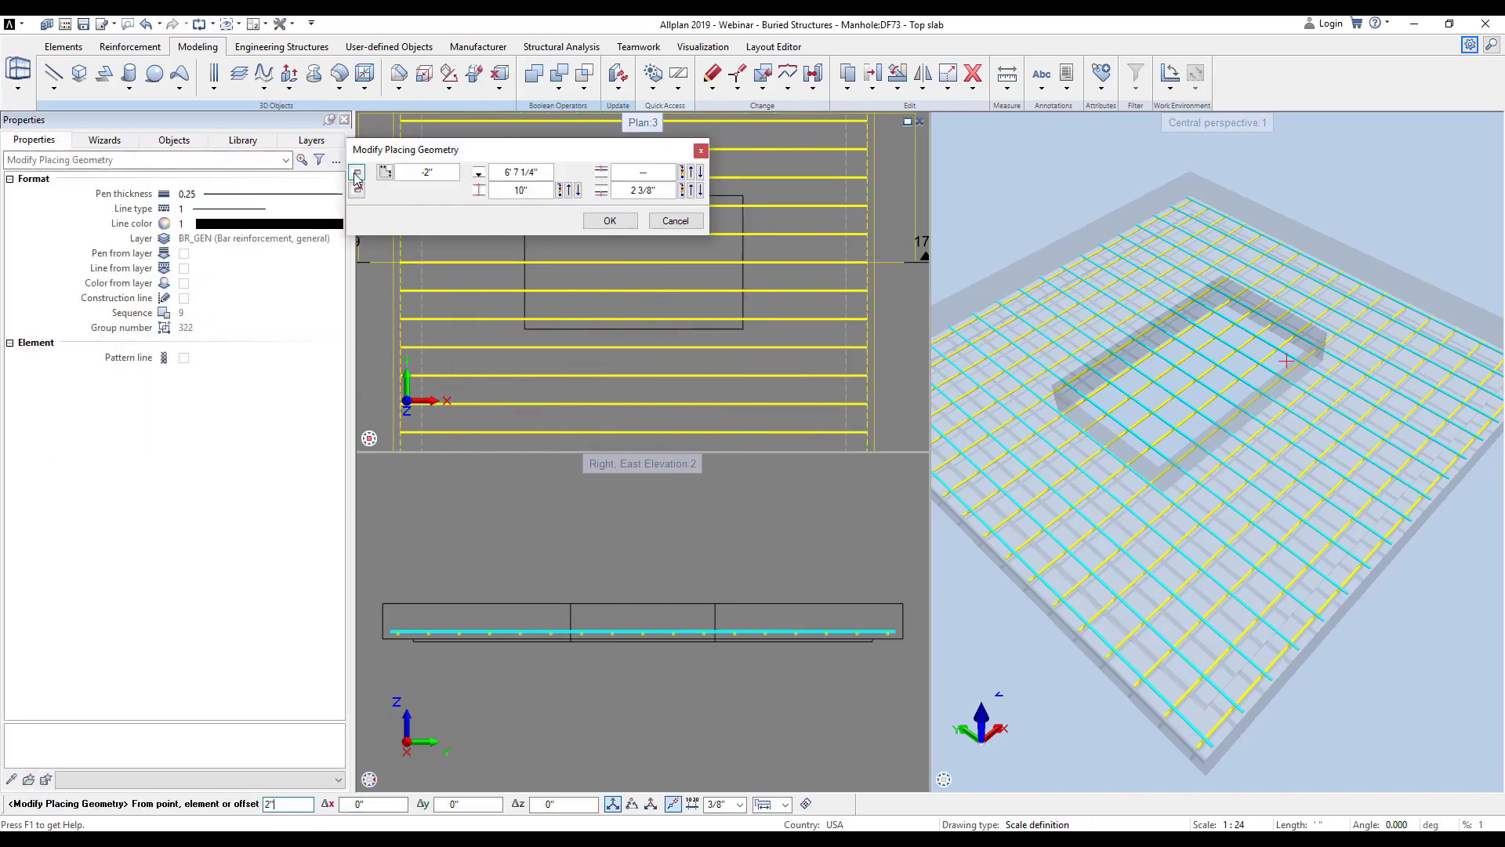
pyautogui.moveTo(518, 292); pyautogui.dragTo(494, 358, button='middle')
pyautogui.click(502, 259)
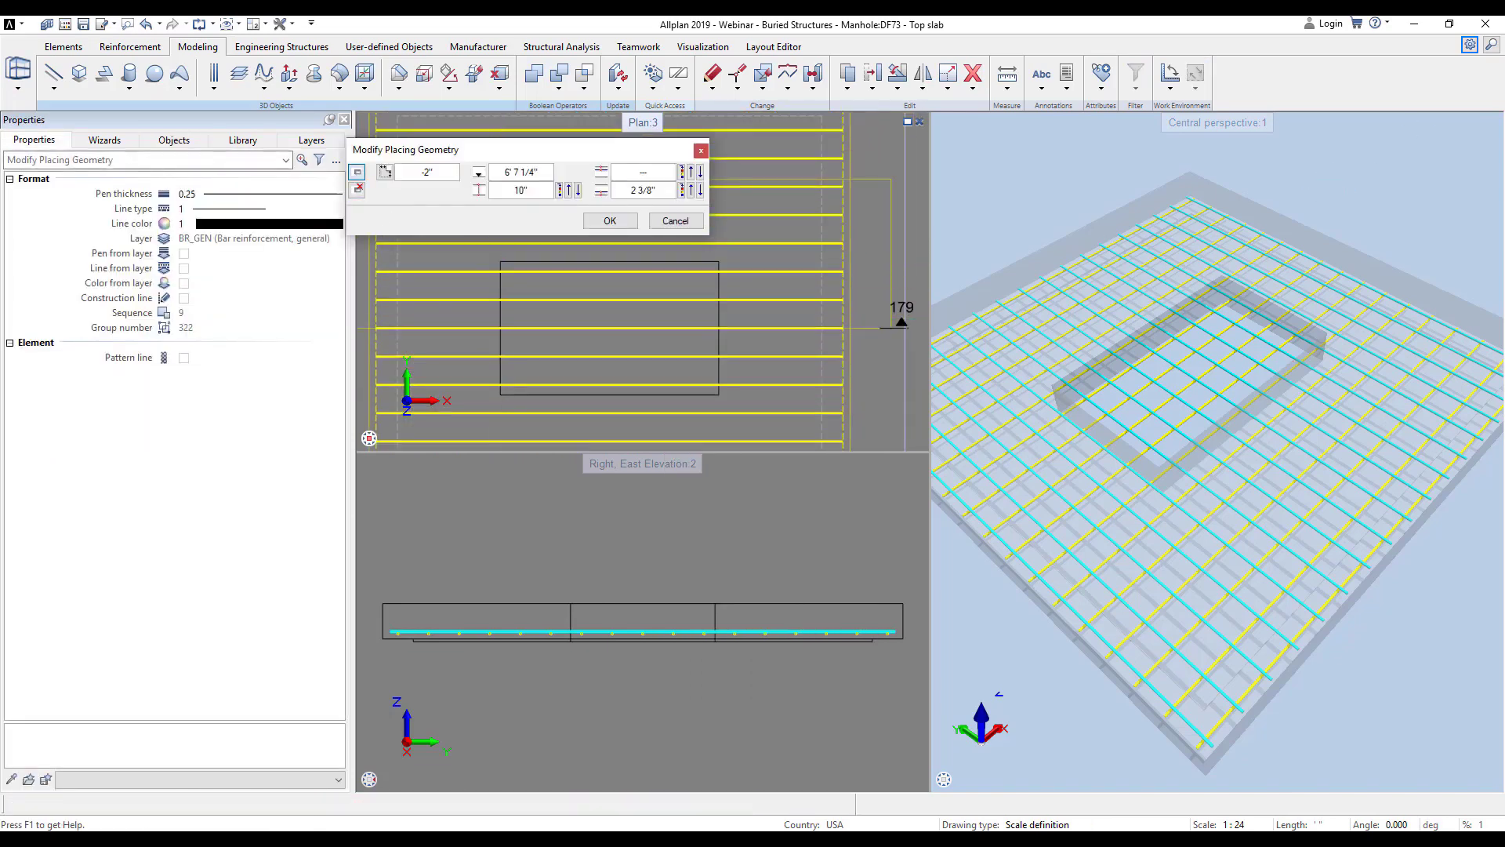
pyautogui.click(719, 395)
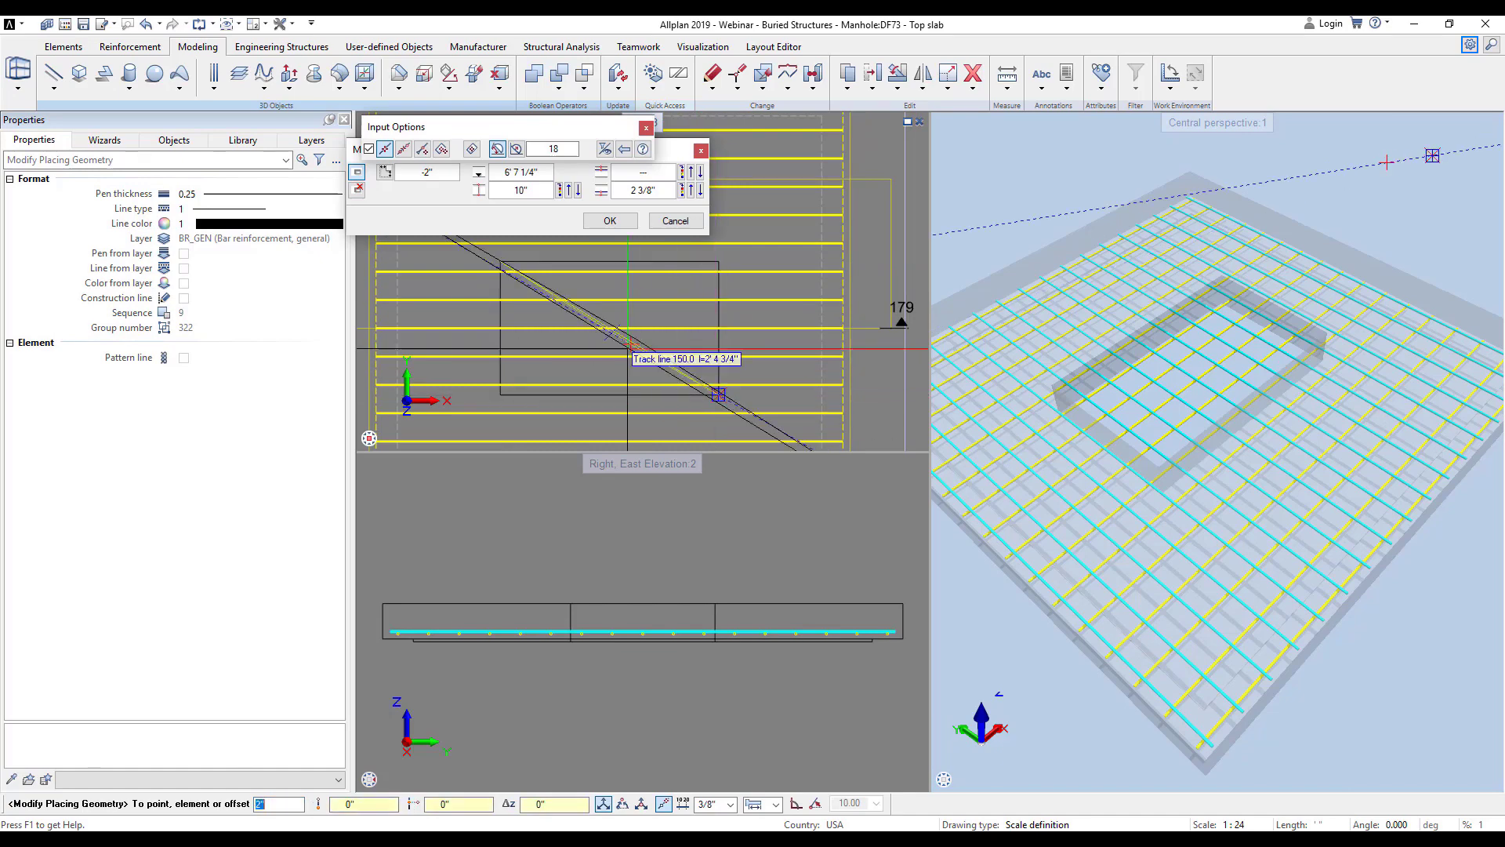
pyautogui.click(610, 221)
pyautogui.click(863, 219)
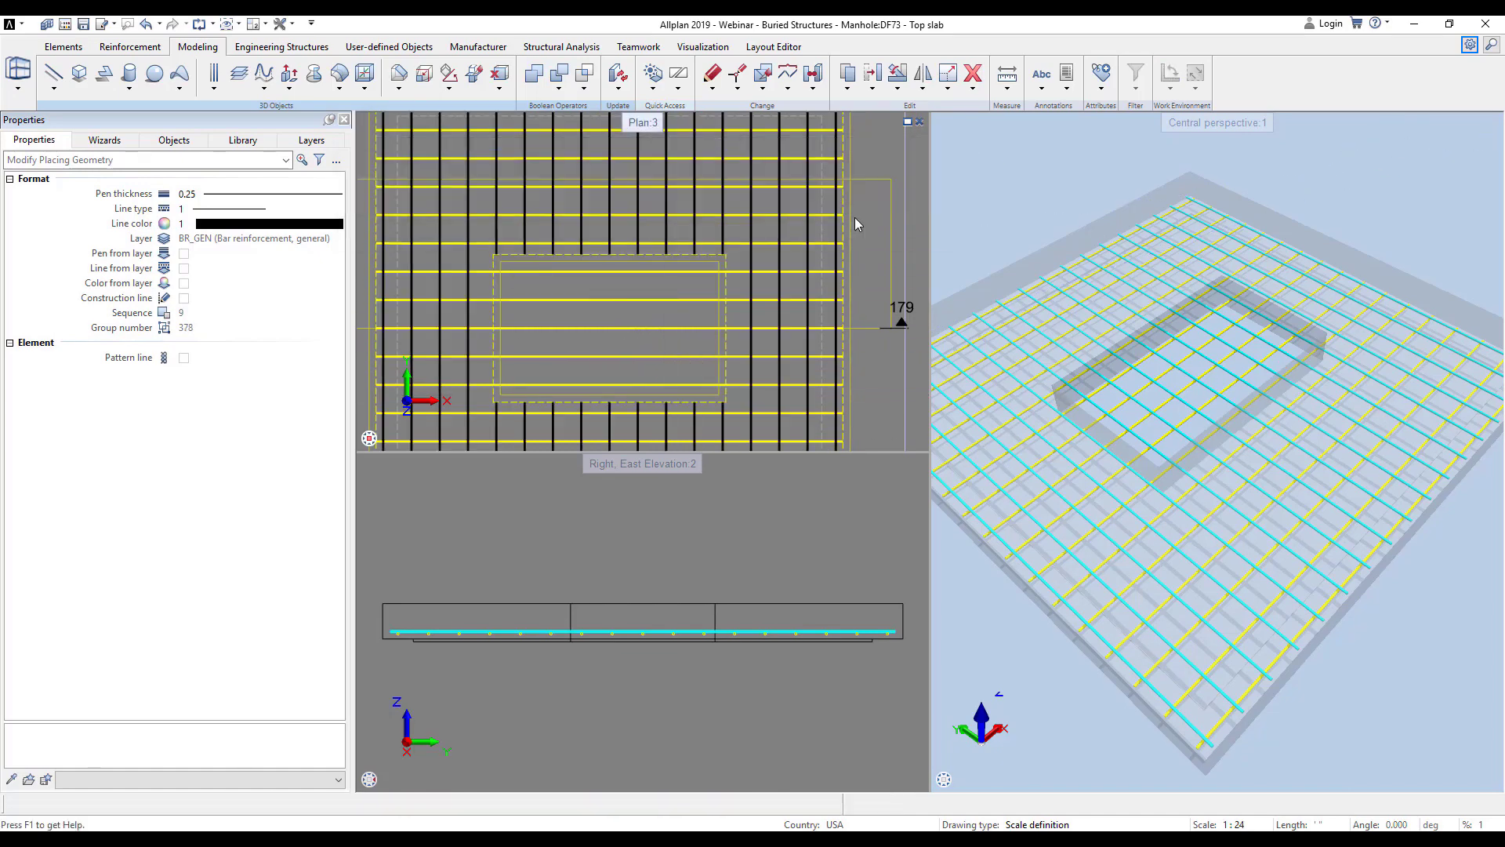
# - Cut the same opening out of the east-west bar placement, using its opposite corners in plan
pyautogui.click(614, 270)
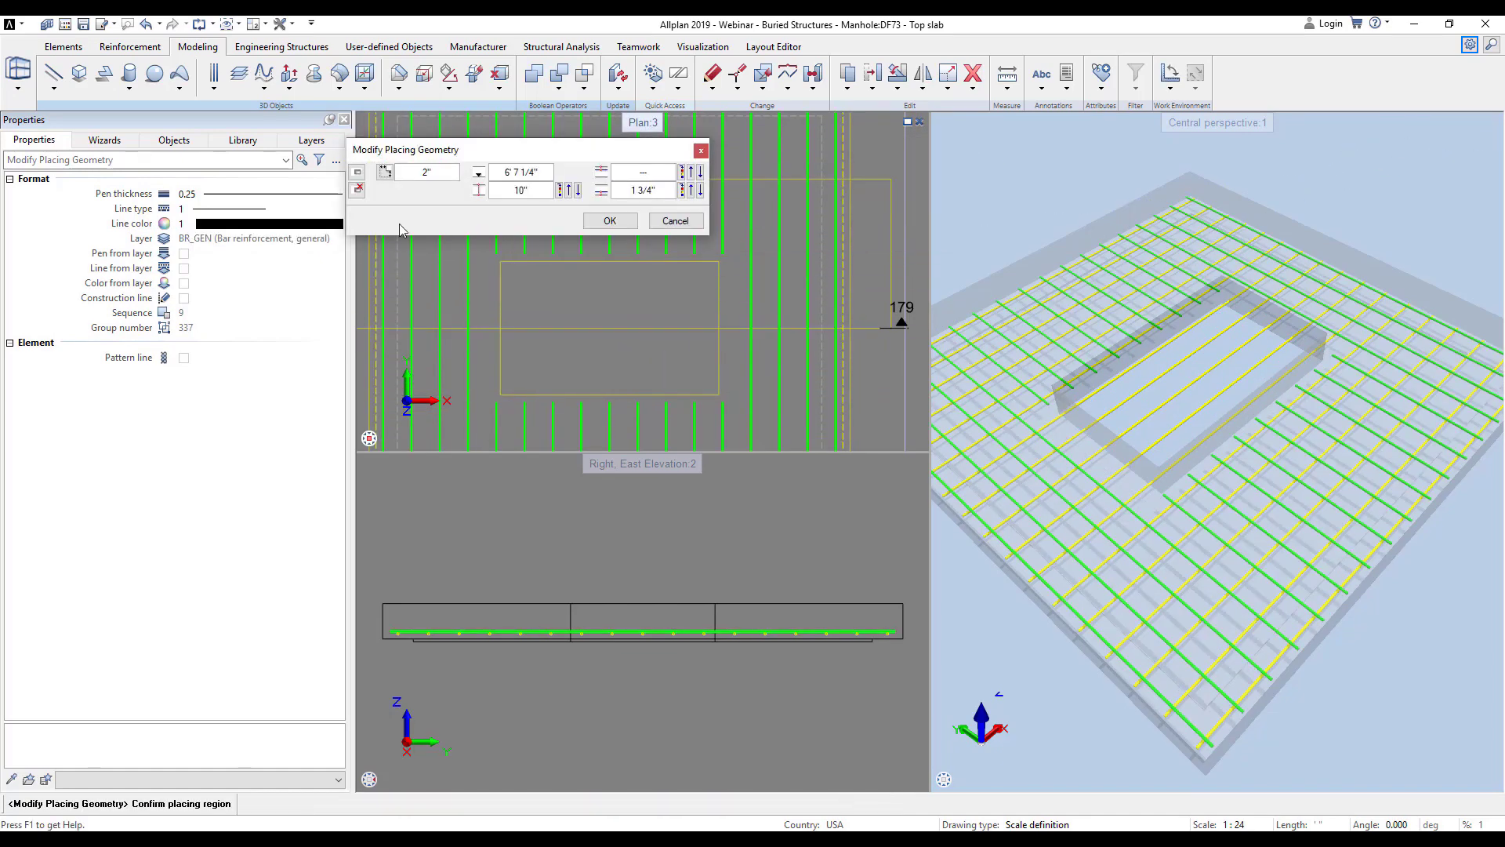
pyautogui.click(359, 174)
pyautogui.click(500, 262)
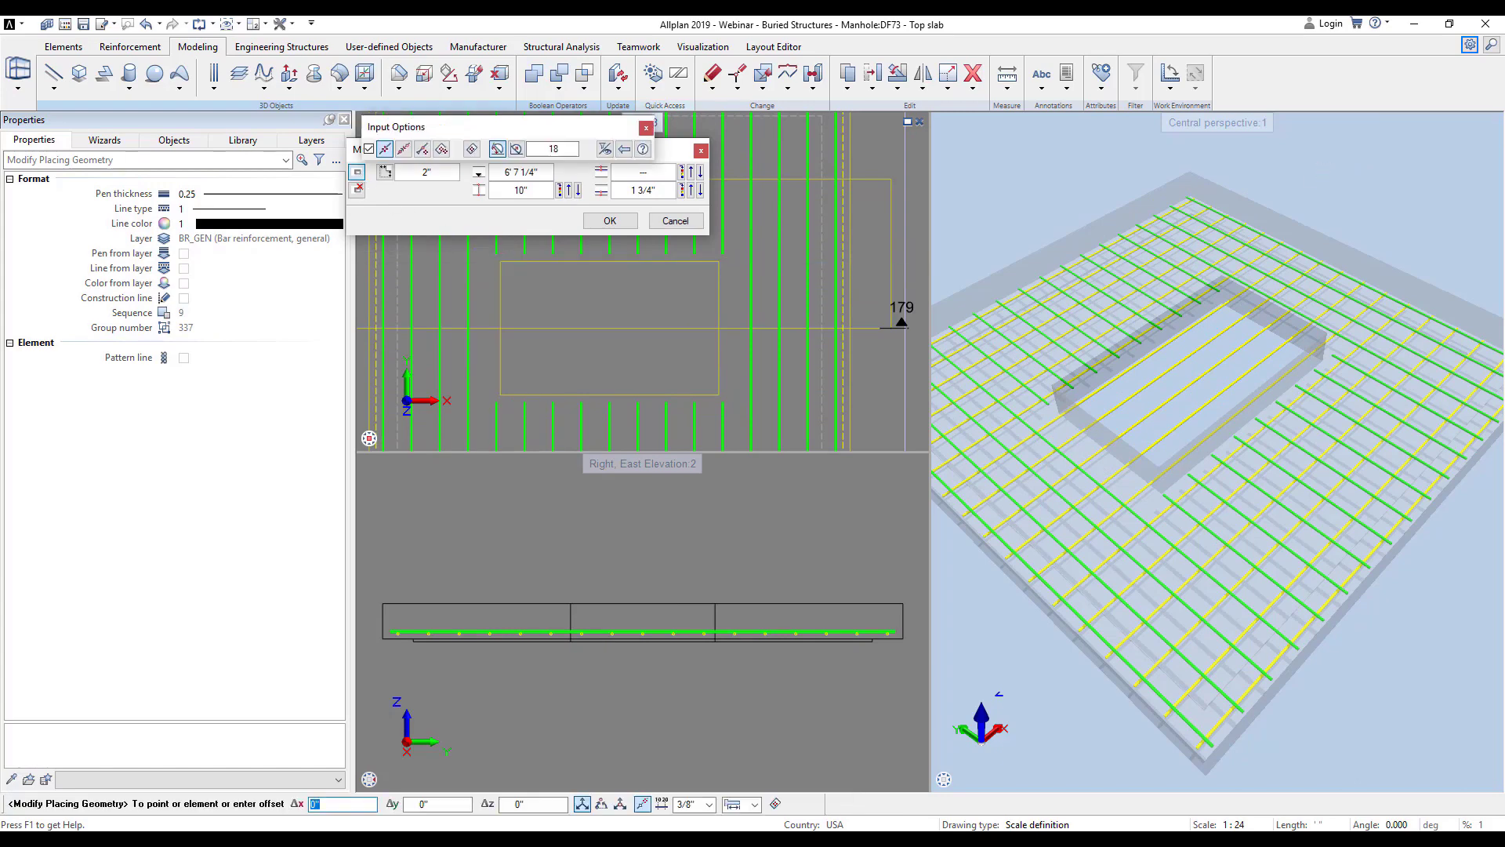
pyautogui.click(702, 382)
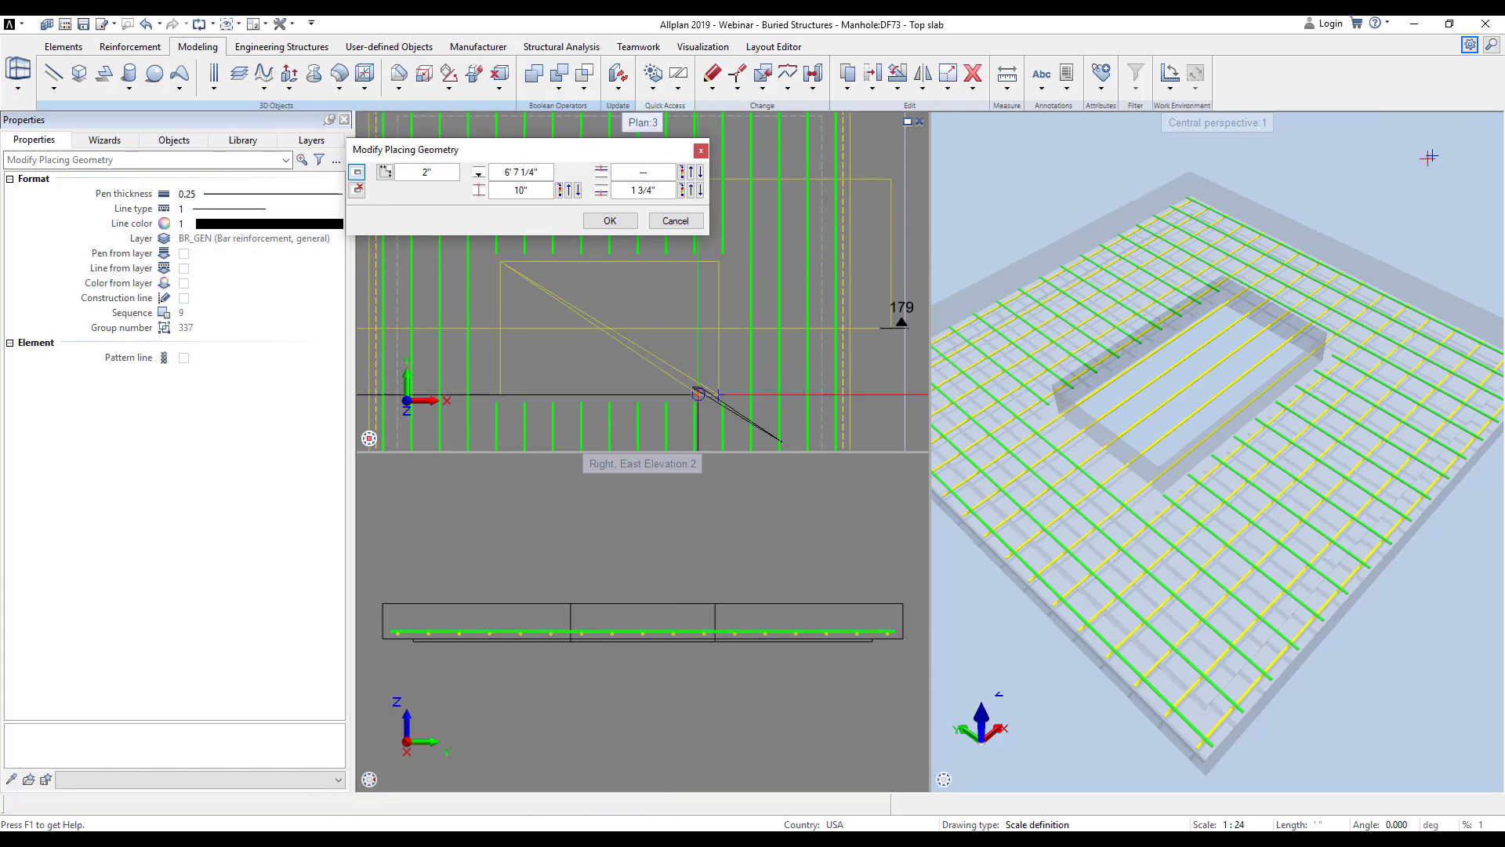
pyautogui.click(610, 220)
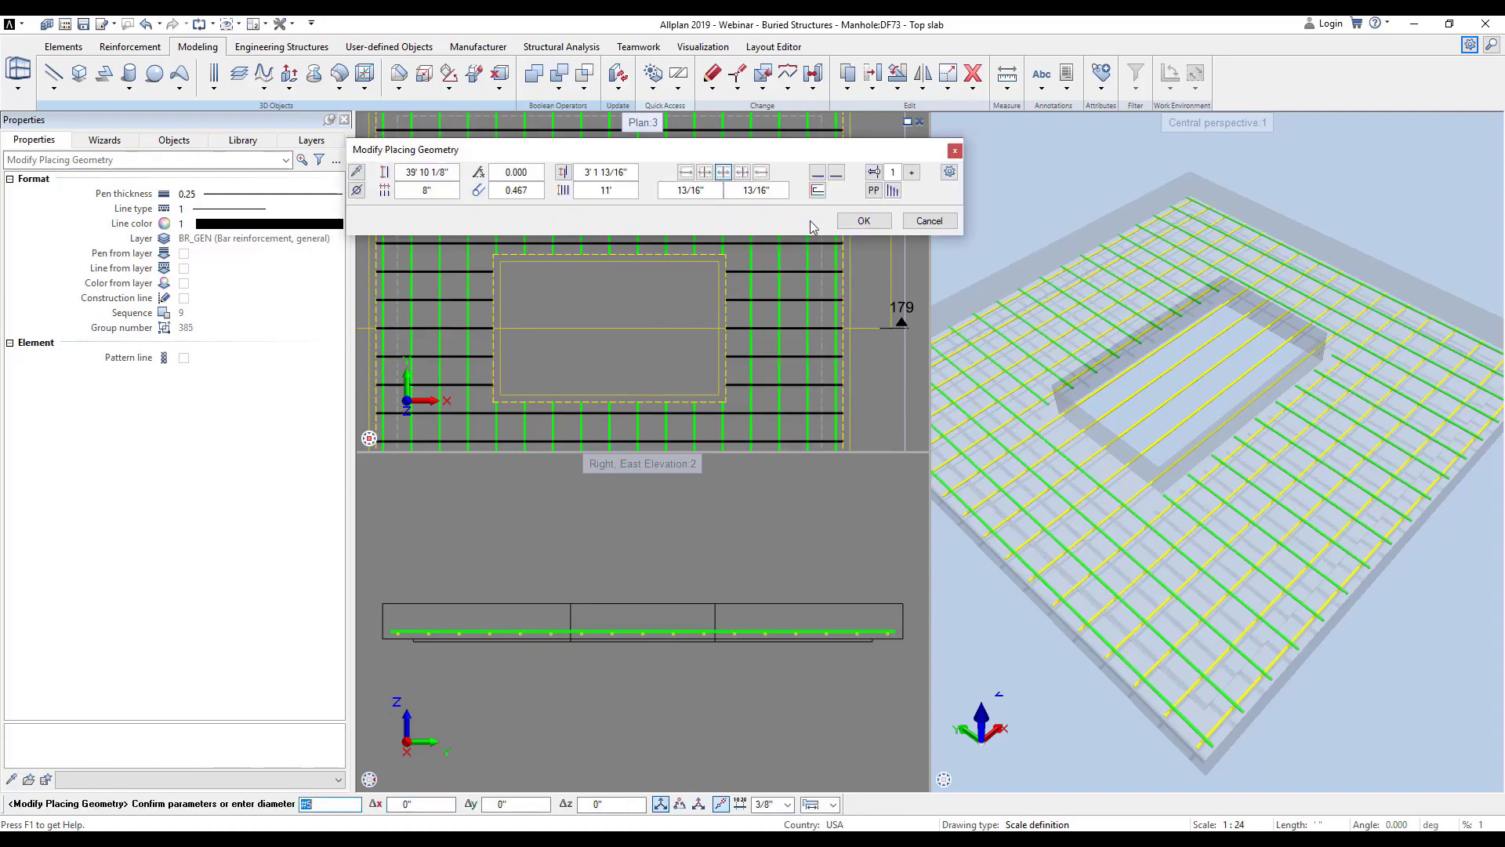
pyautogui.click(863, 221)
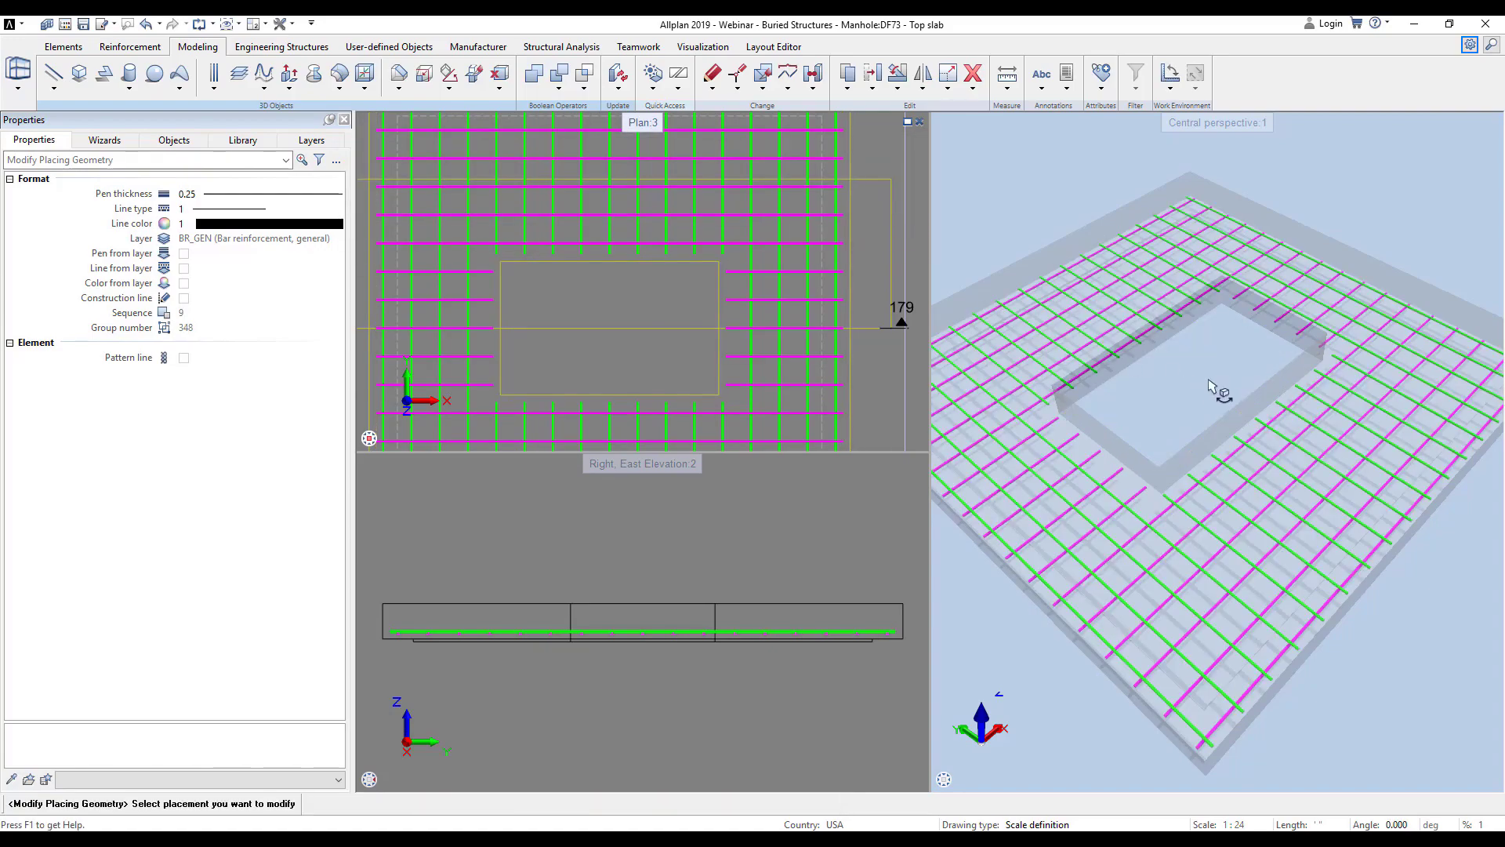
# - Try stretching the opening's south-east corner inward with Stretch Entities, and undo the stretch
pyautogui.scroll(3, 1218, 390)
pyautogui.moveTo(1218, 385); pyautogui.dragTo(1150, 420, button='middle')
pyautogui.moveTo(1149, 421); pyautogui.dragTo(1294, 349)
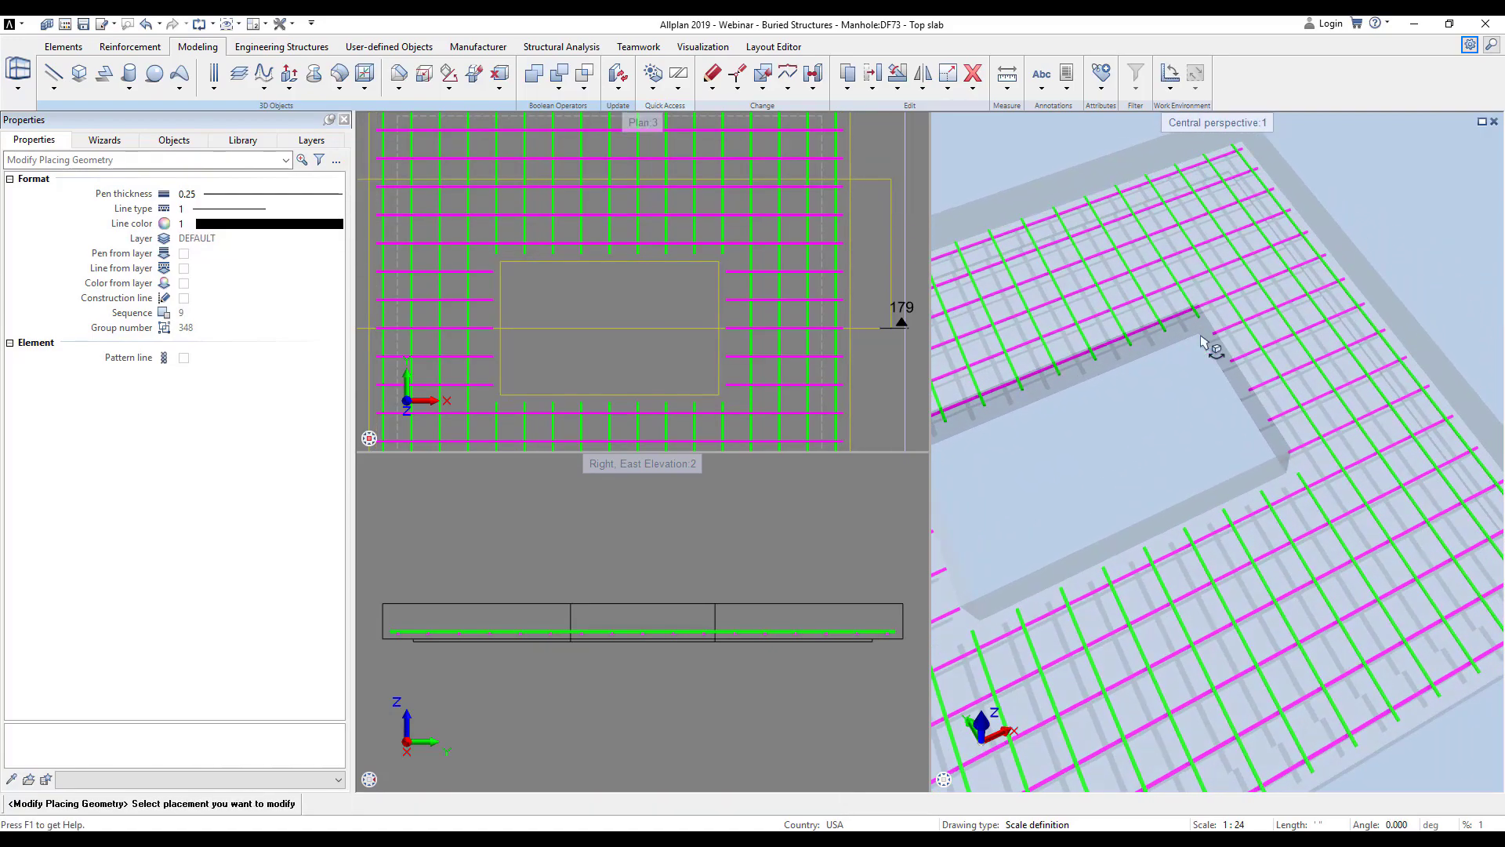
pyautogui.moveTo(673, 364); pyautogui.dragTo(639, 319, button='middle')
pyautogui.press('Escape')
pyautogui.press('s')
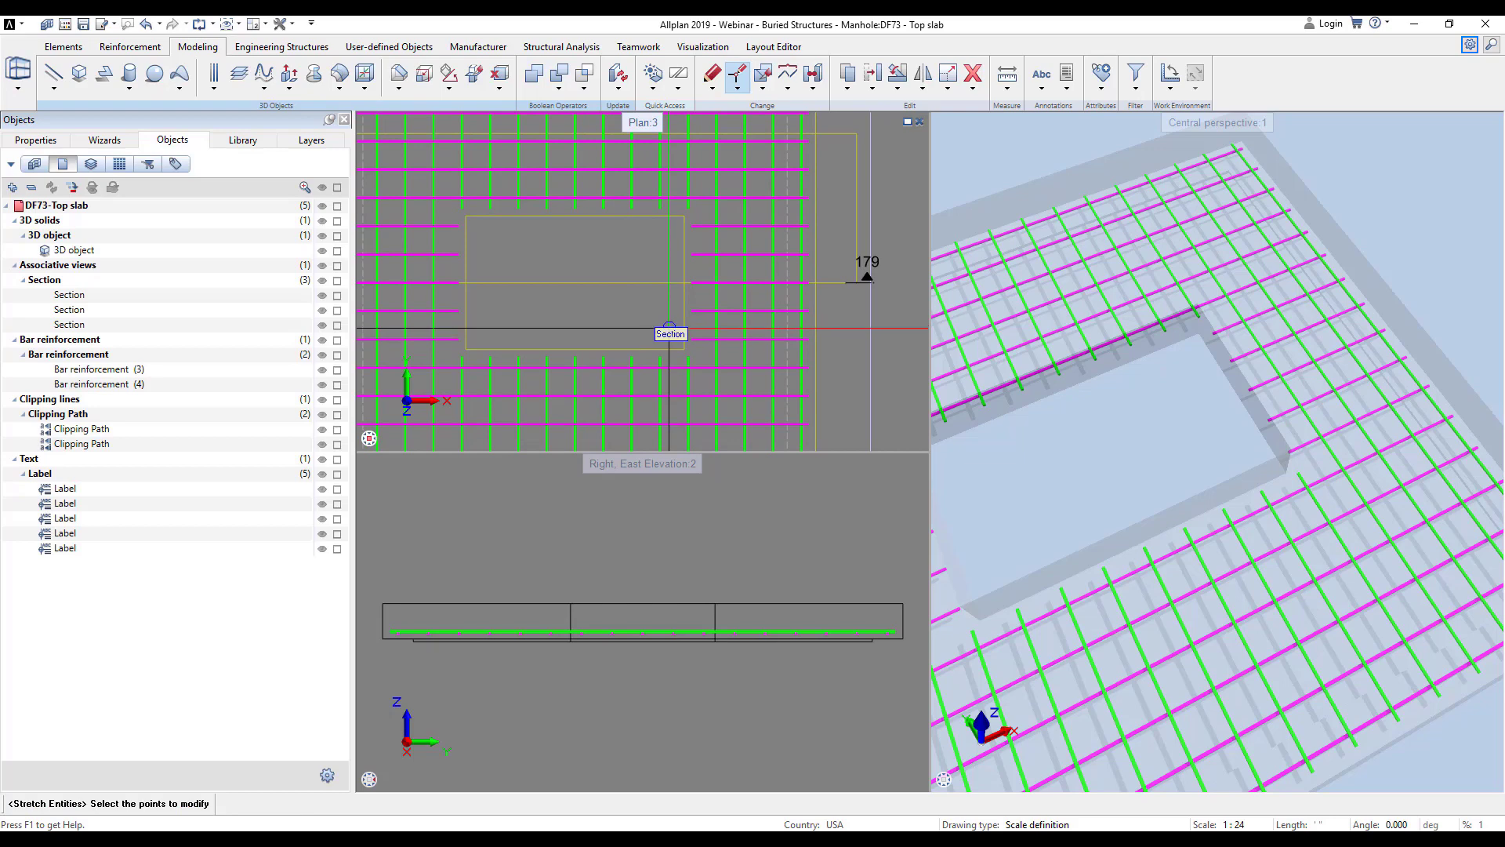
pyautogui.click(688, 354)
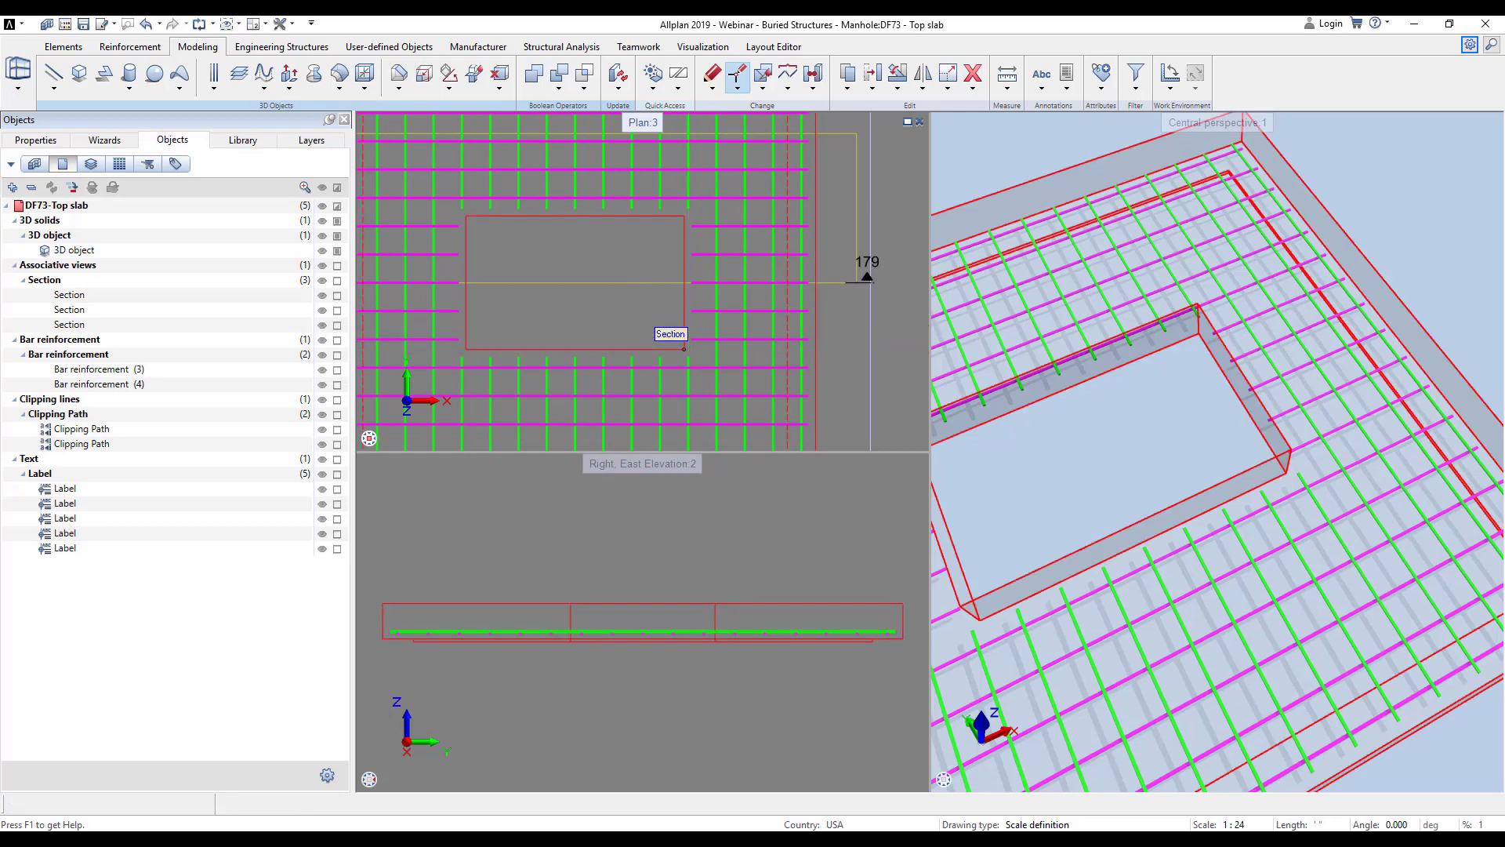
pyautogui.click(652, 317)
pyautogui.click(578, 274)
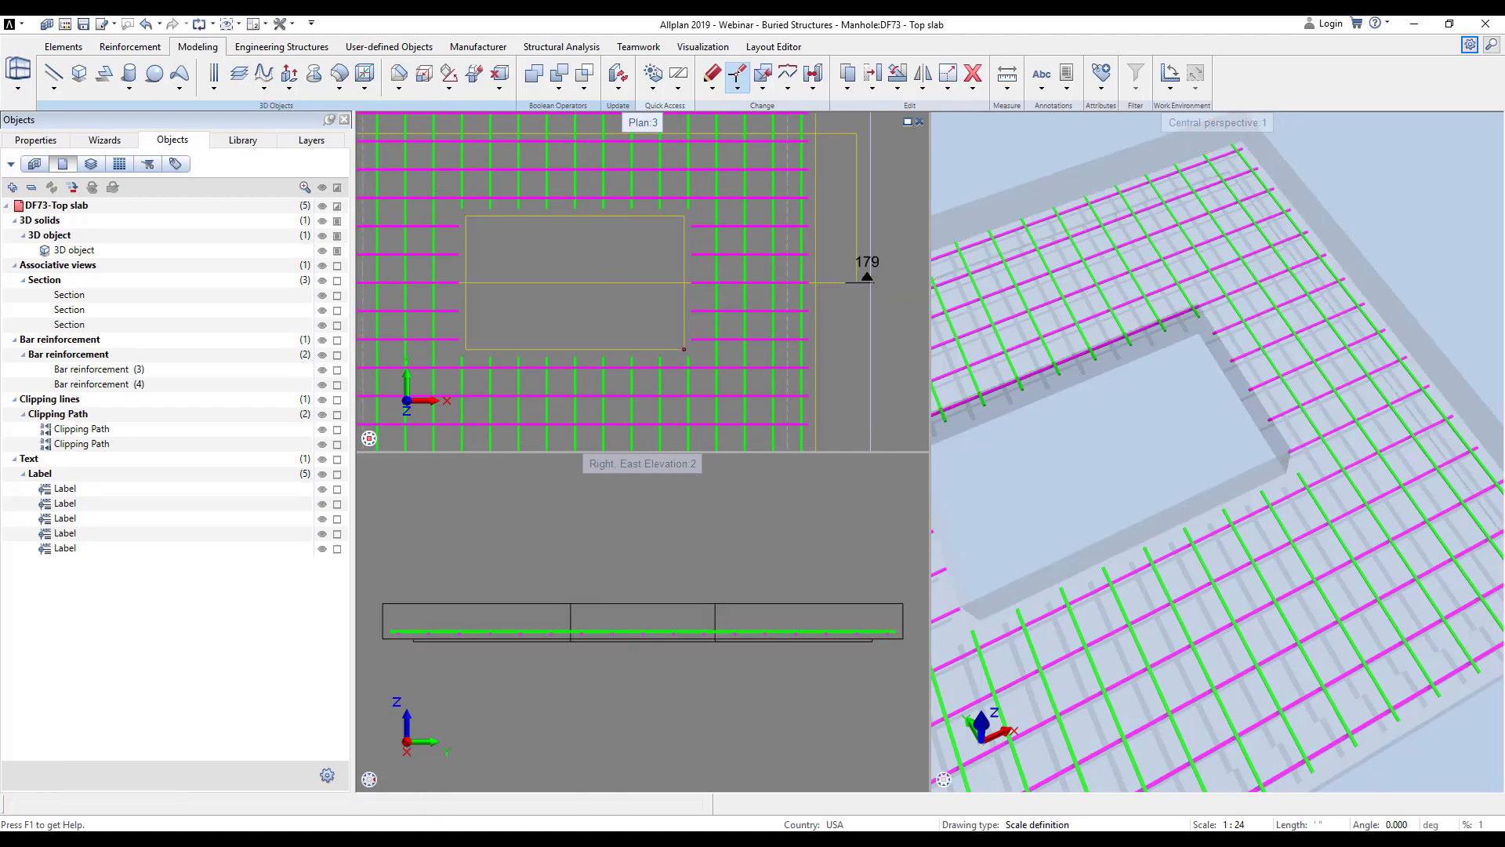
pyautogui.moveTo(1020, 459); pyautogui.dragTo(1068, 477, button='middle')
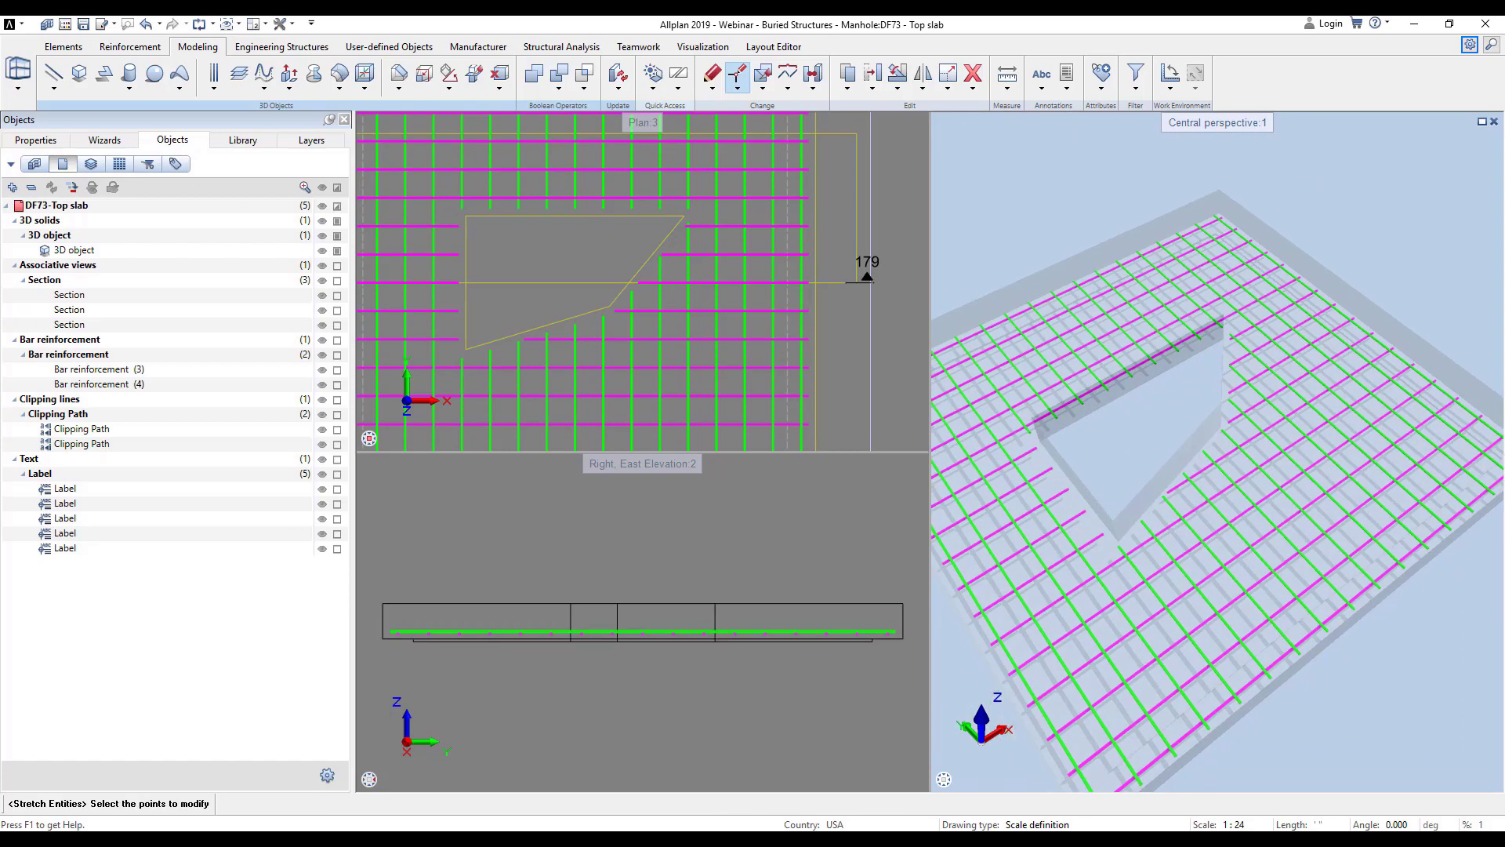
pyautogui.hotkey('ctrl', 'z')
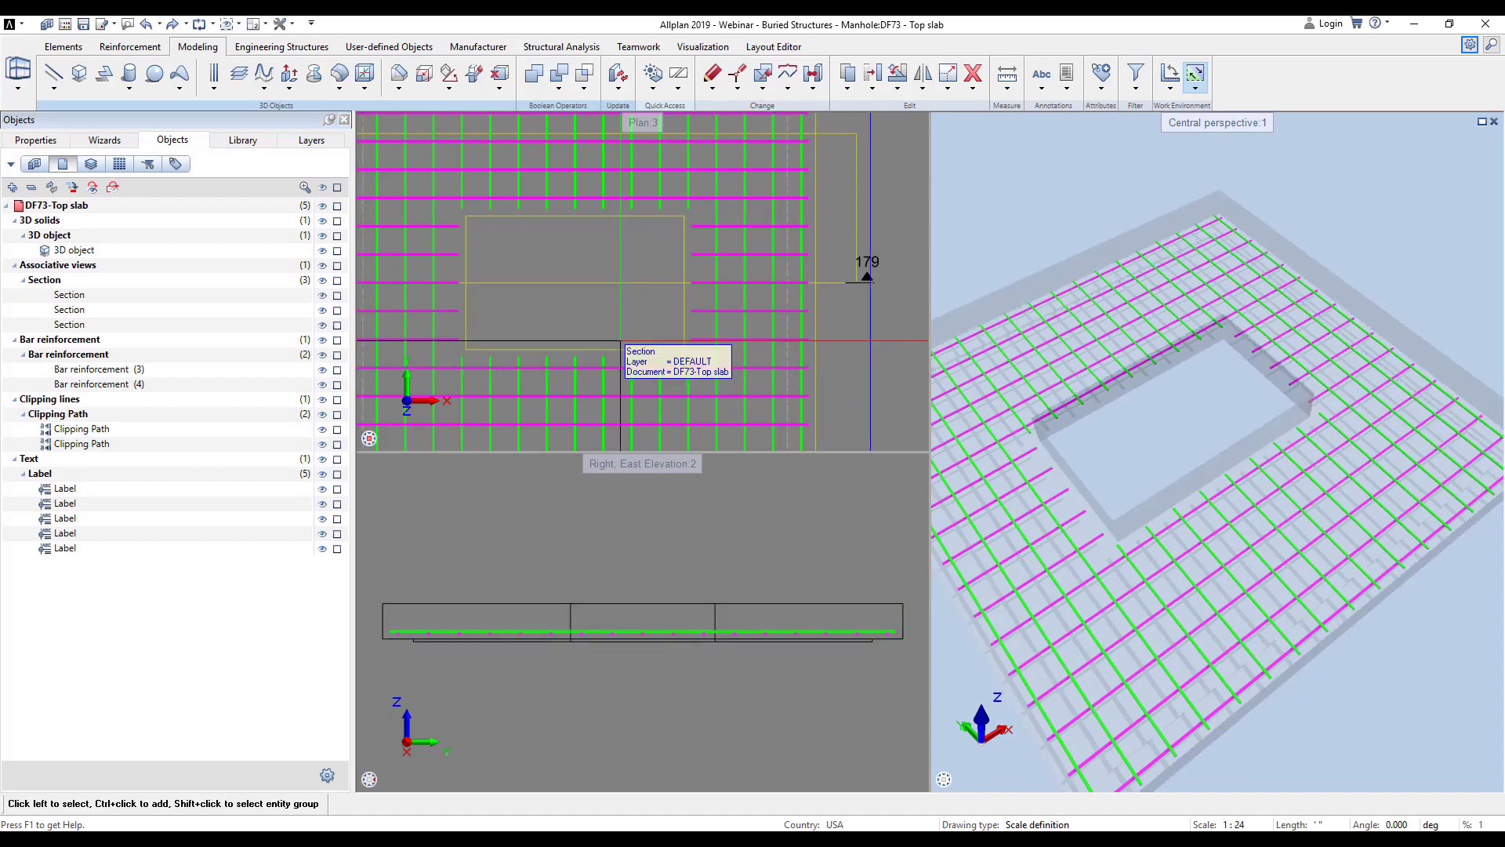
# - Start a new bar shape as a straight #5 bar and set its concrete cover to 2"
pyautogui.click(131, 47)
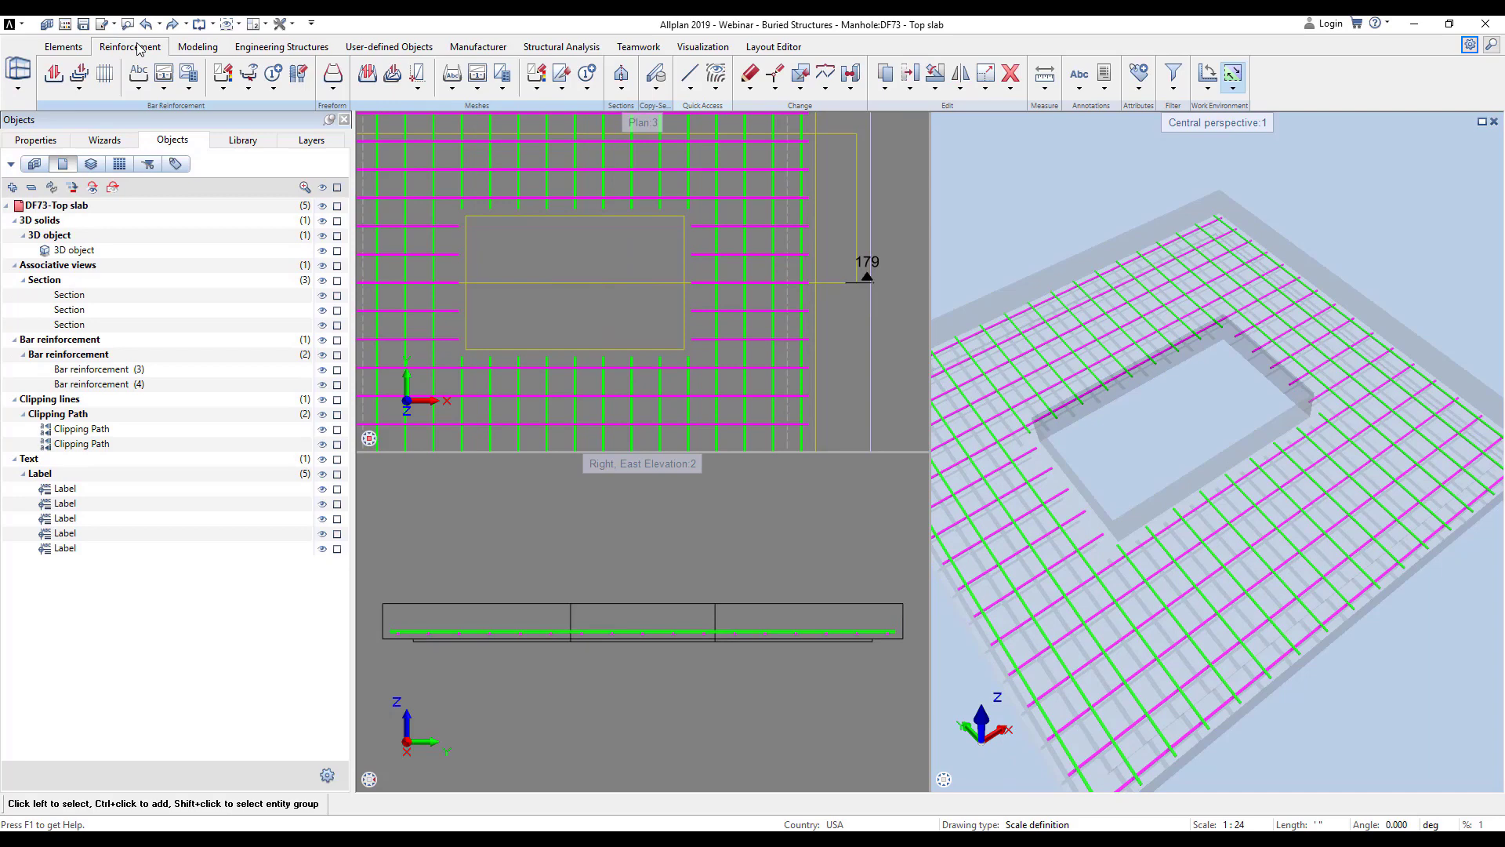
pyautogui.click(59, 77)
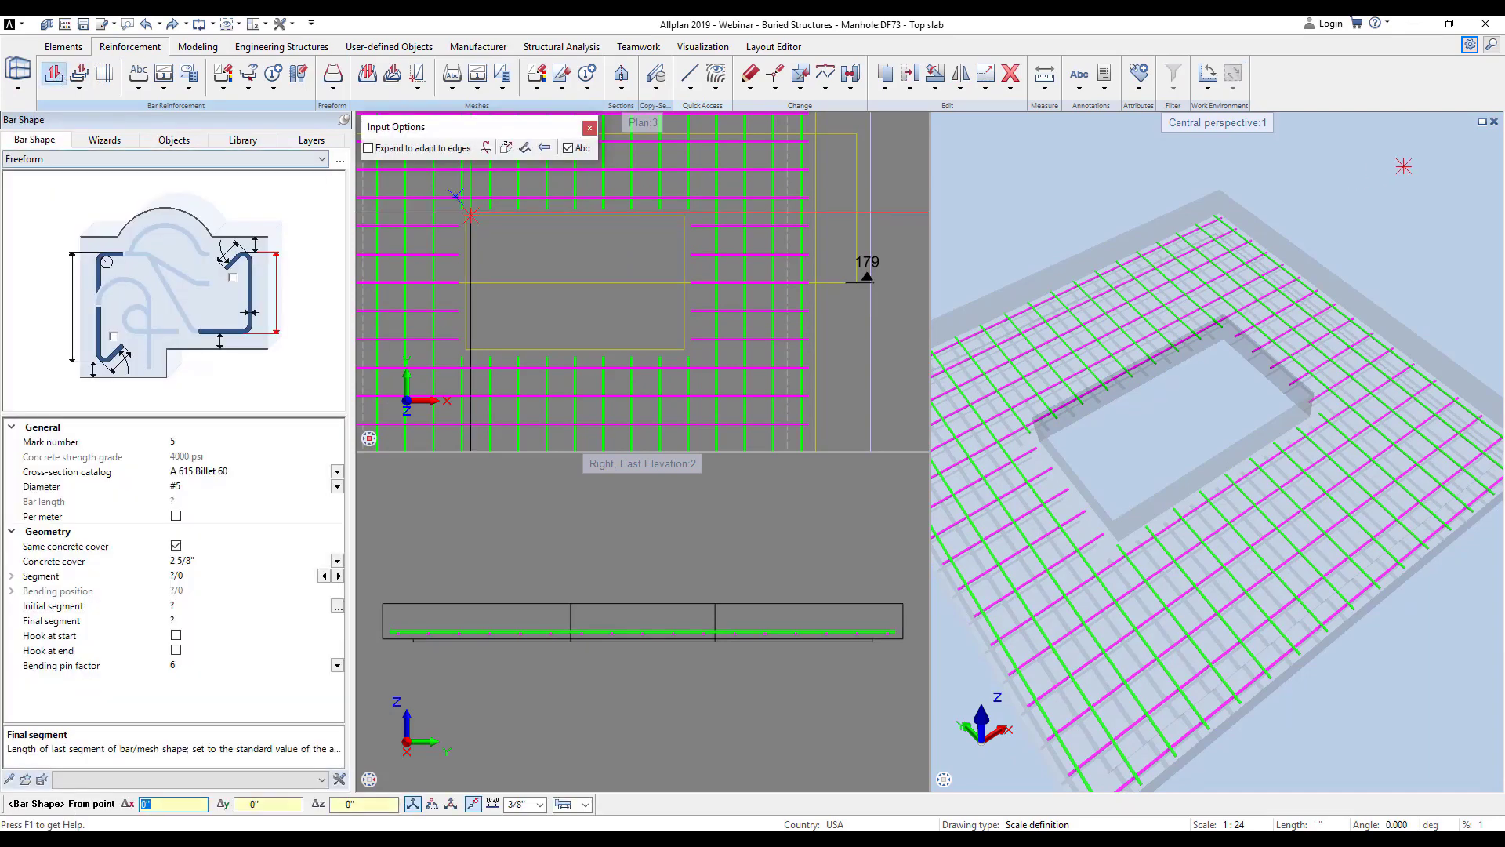
pyautogui.scroll(-2, 614, 302)
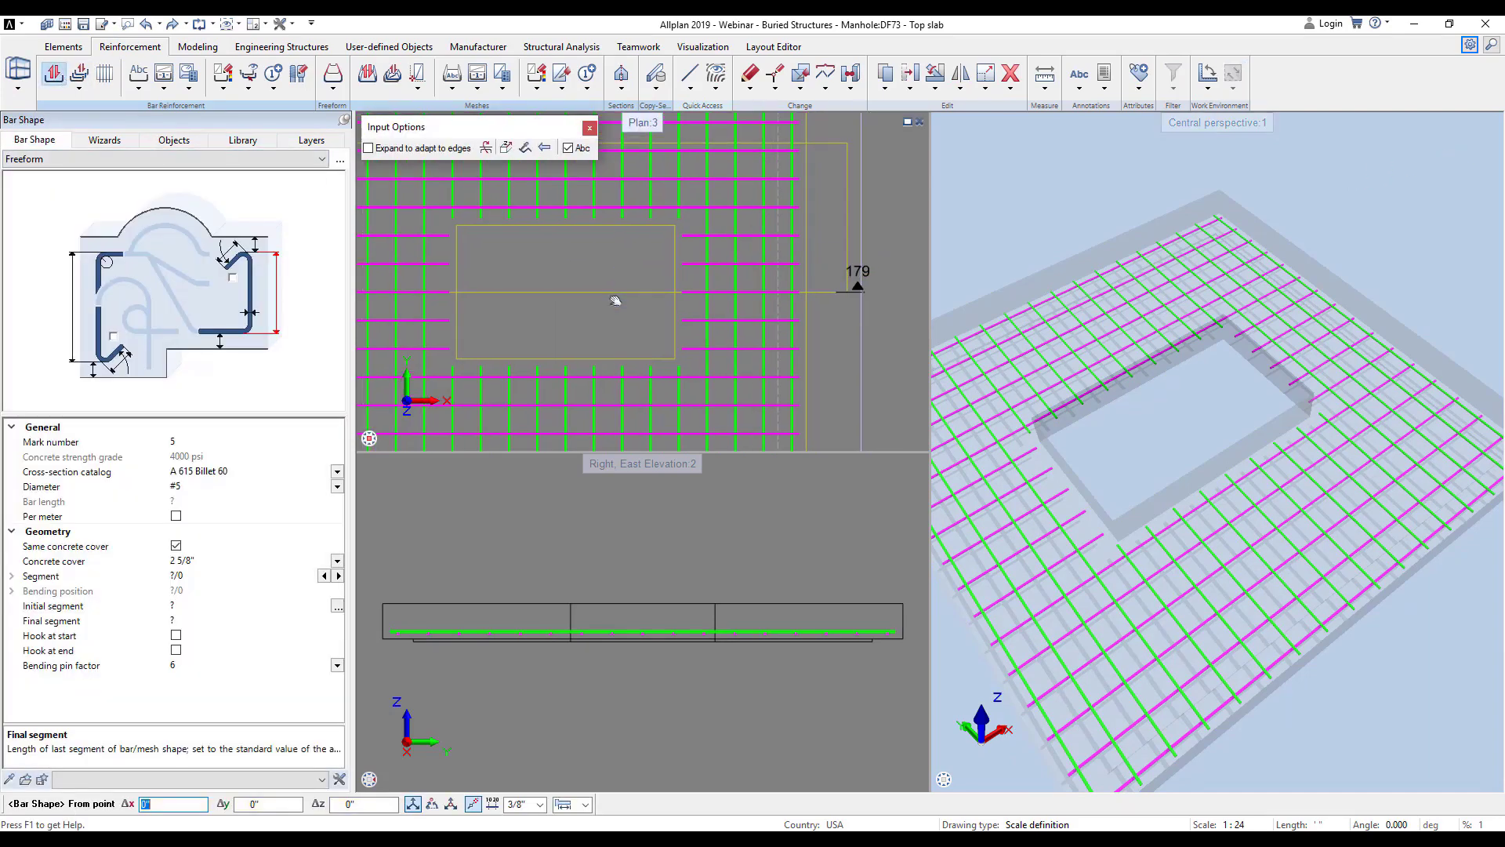
pyautogui.click(340, 161)
pyautogui.doubleClick(440, 505)
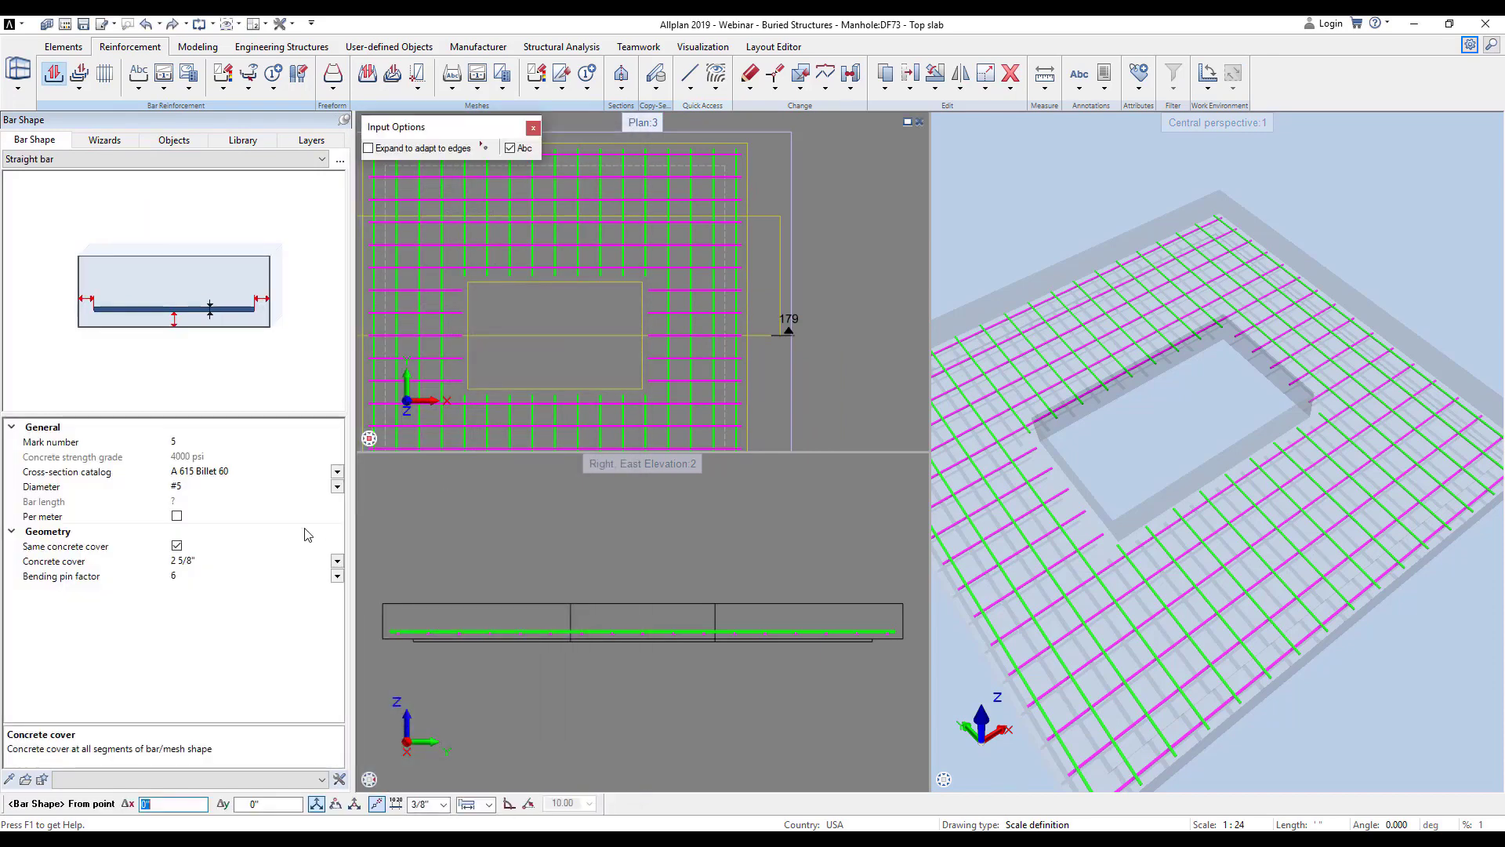
pyautogui.click(235, 560)
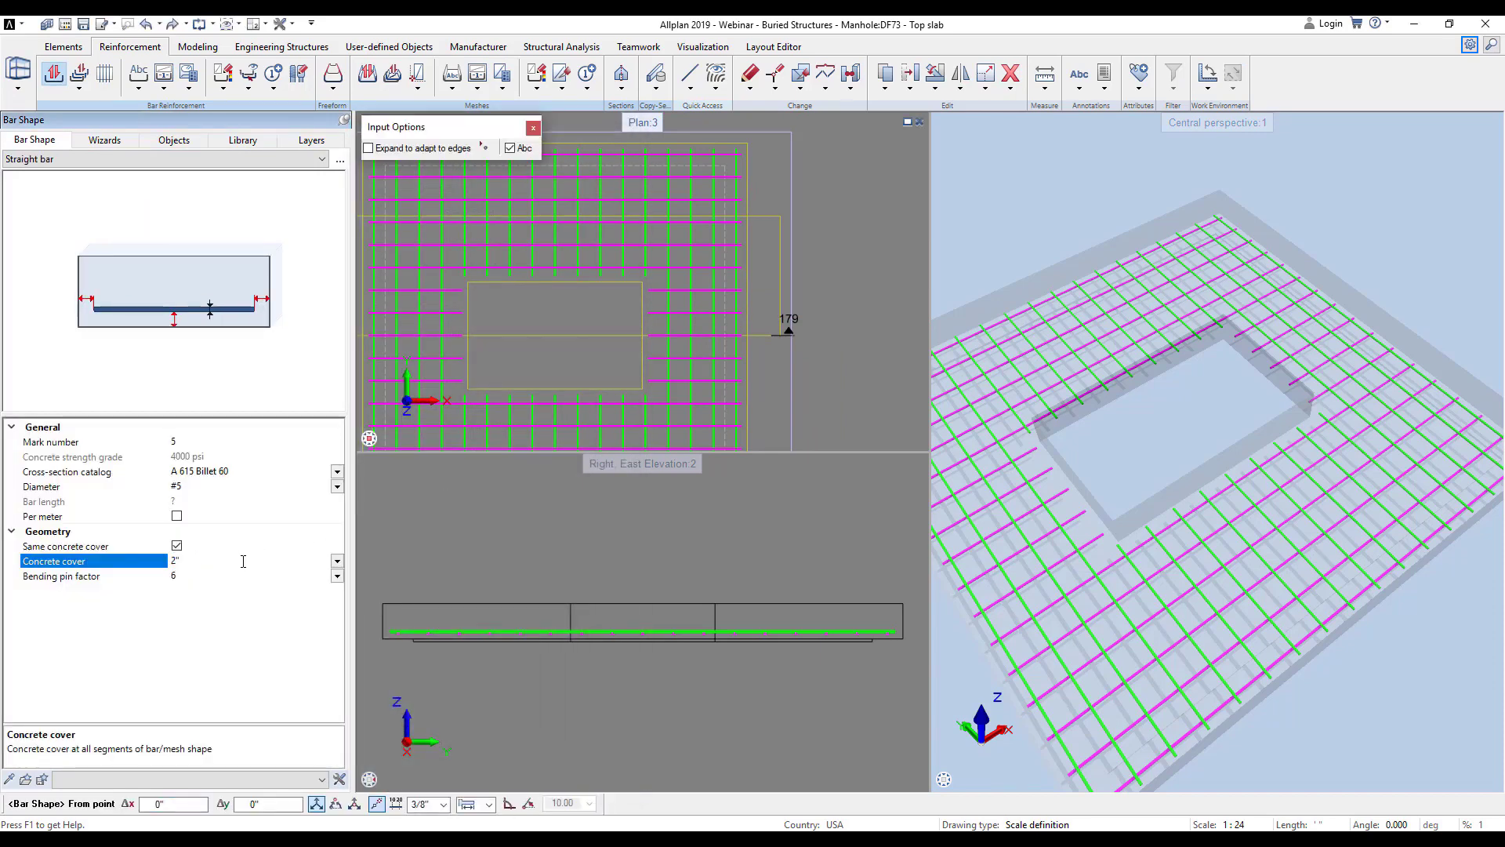
pyautogui.scroll(3, 634, 271)
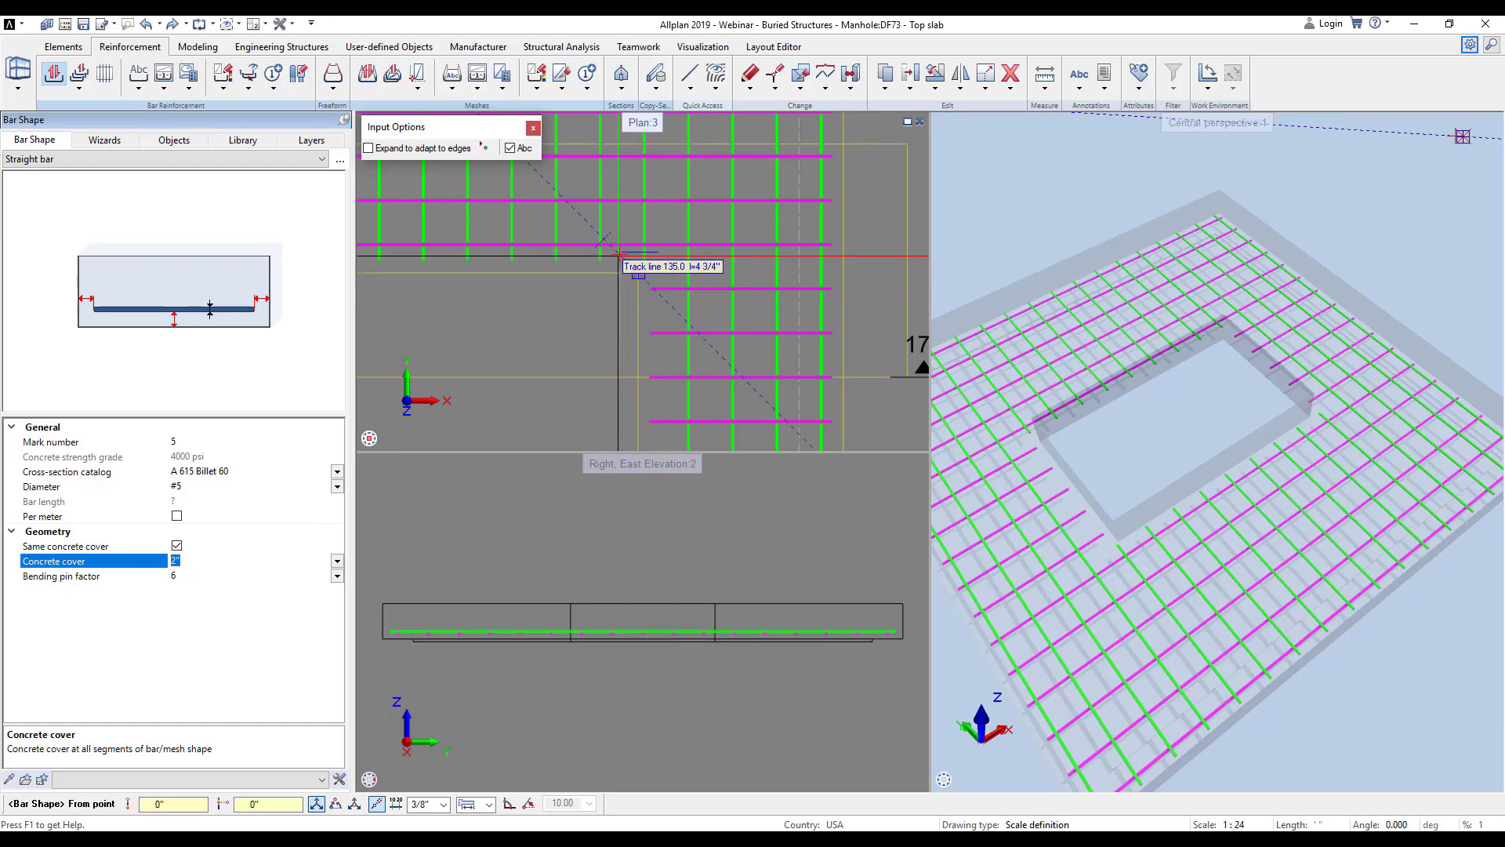
pyautogui.press('BackSpace')
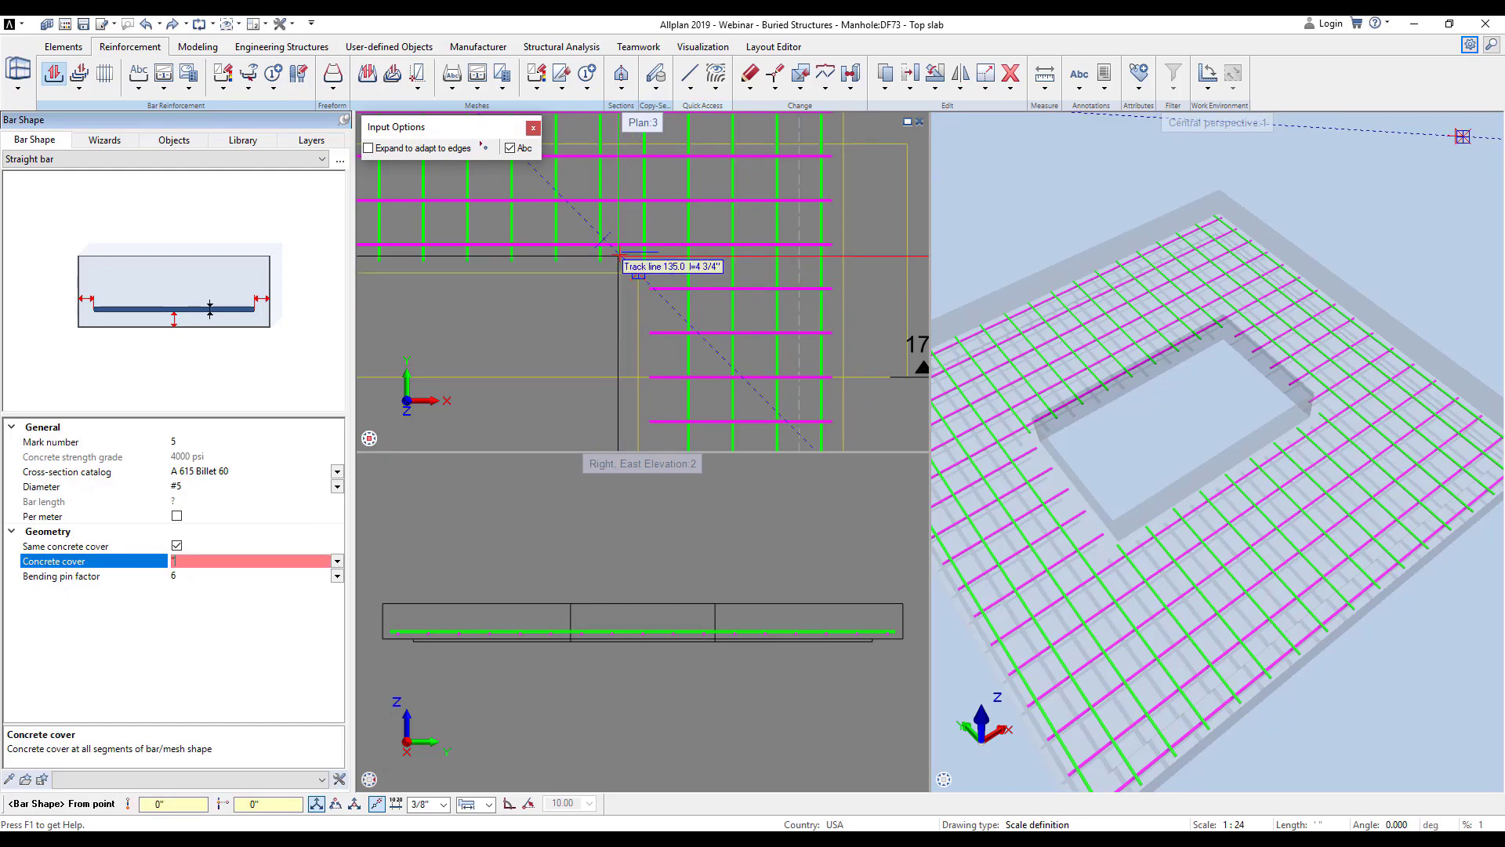
pyautogui.write('2')
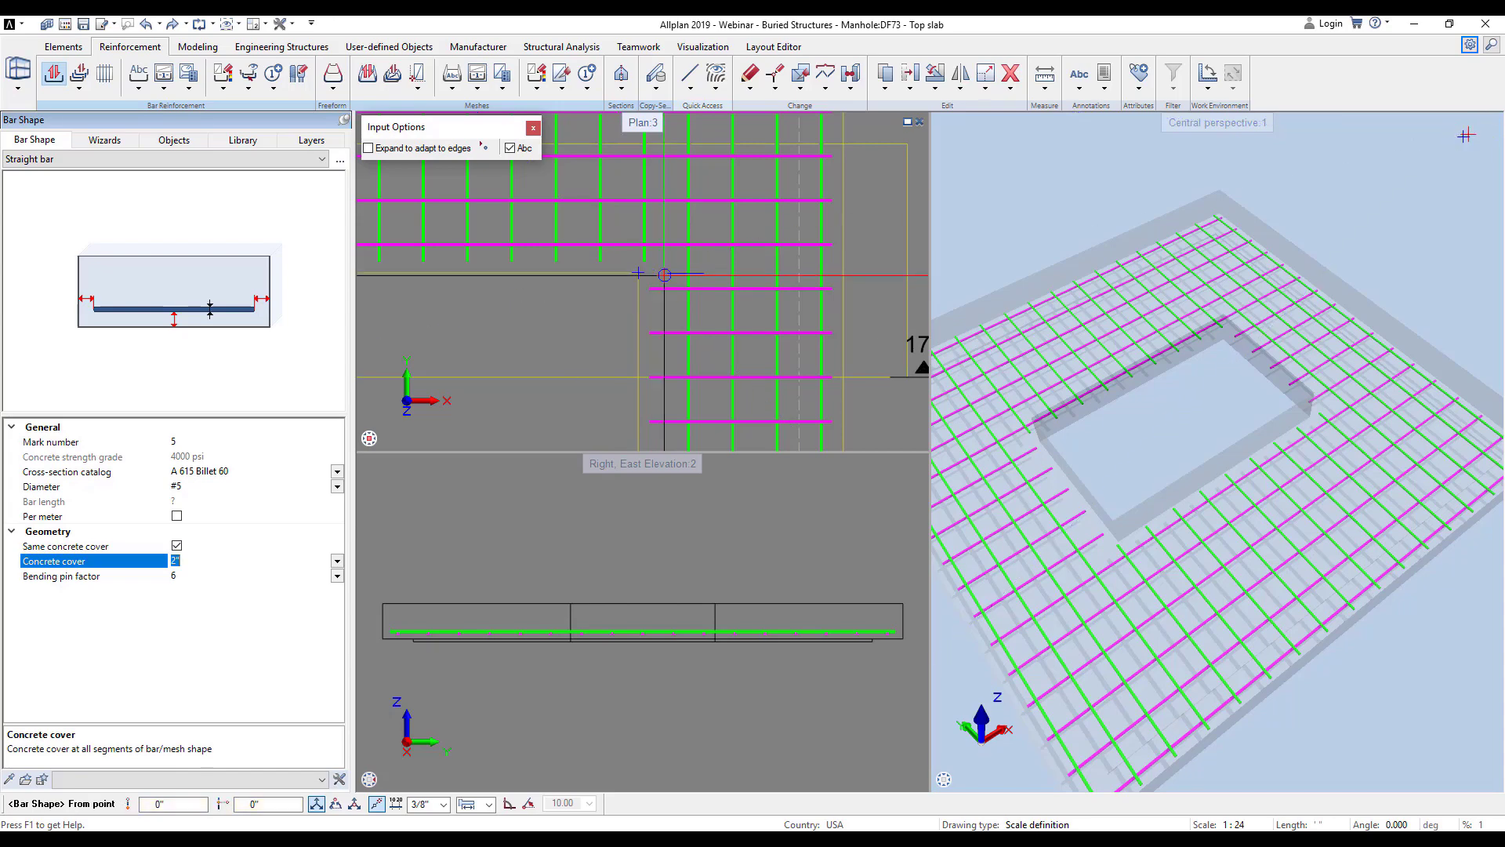
# - Draw the straight bar diagonally across the opening's north-east corner on the 135° track line, from 1' before to 1' past the corner
pyautogui.click(172, 804)
pyautogui.write('1')
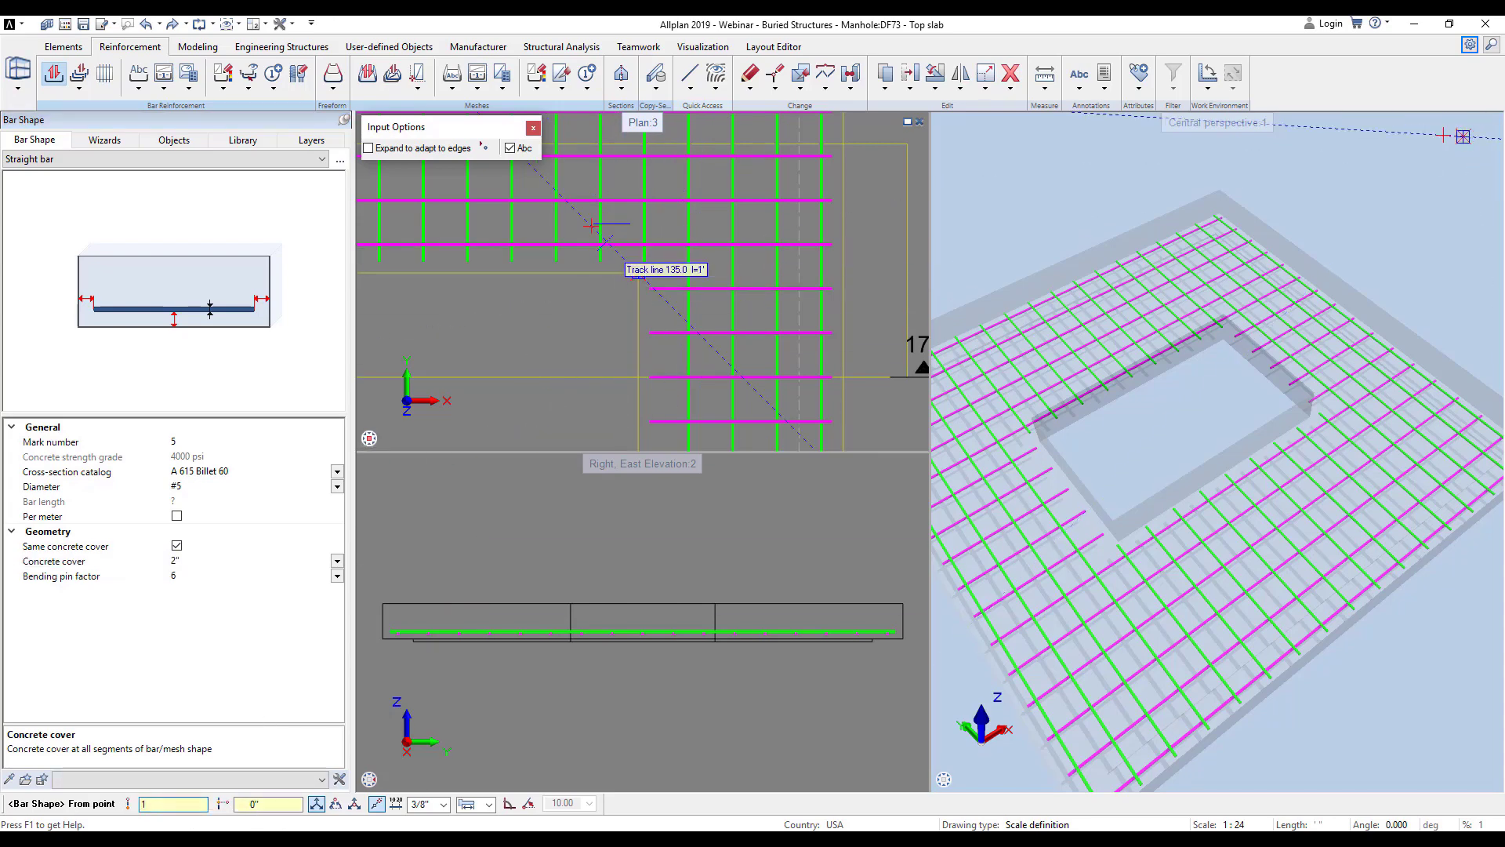
pyautogui.press('Return')
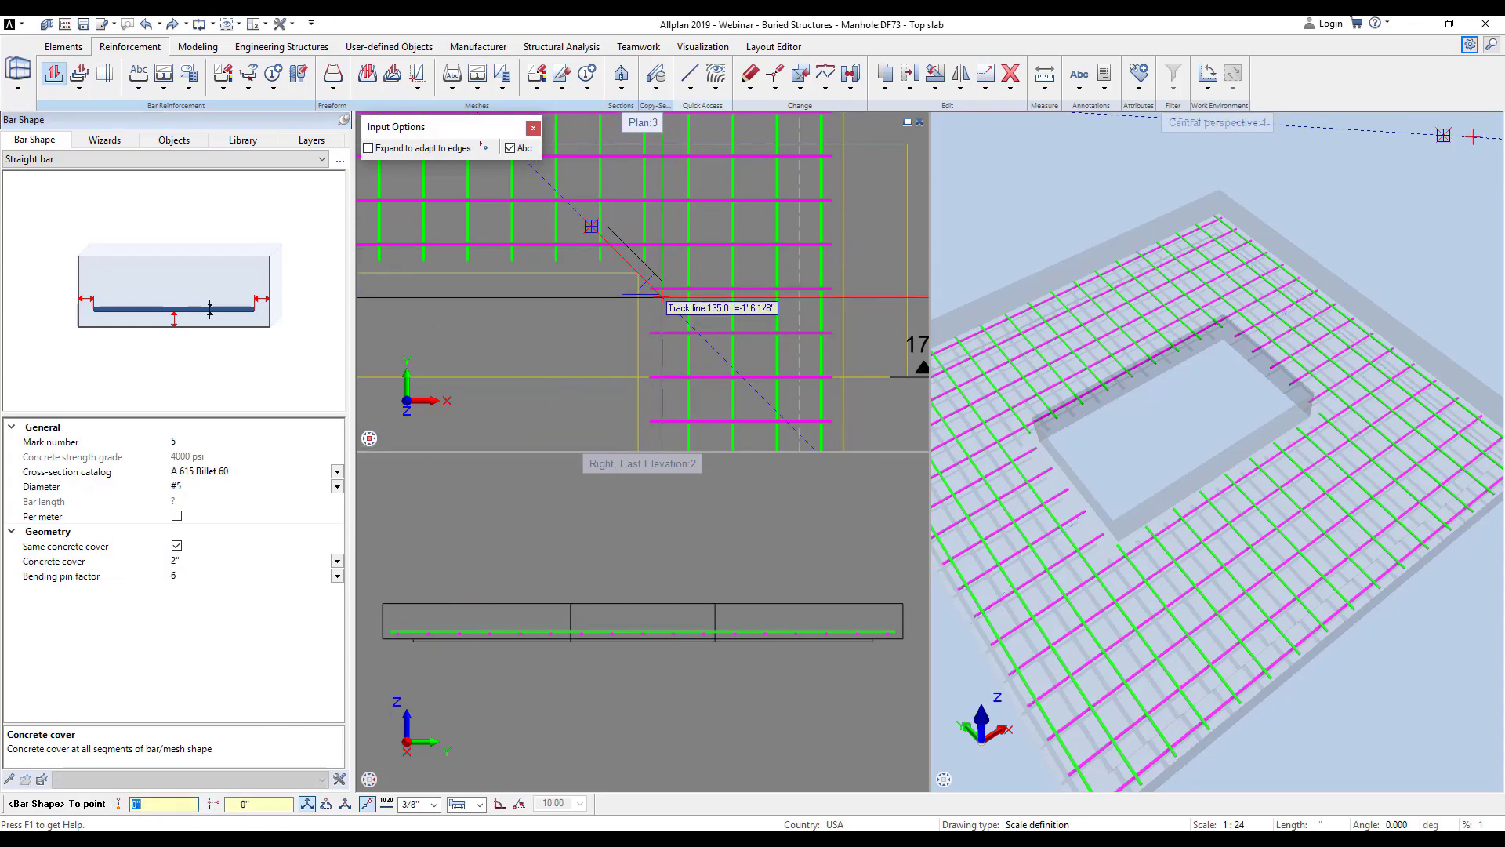
pyautogui.write('1')
pyautogui.press('Return')
pyautogui.click(667, 299)
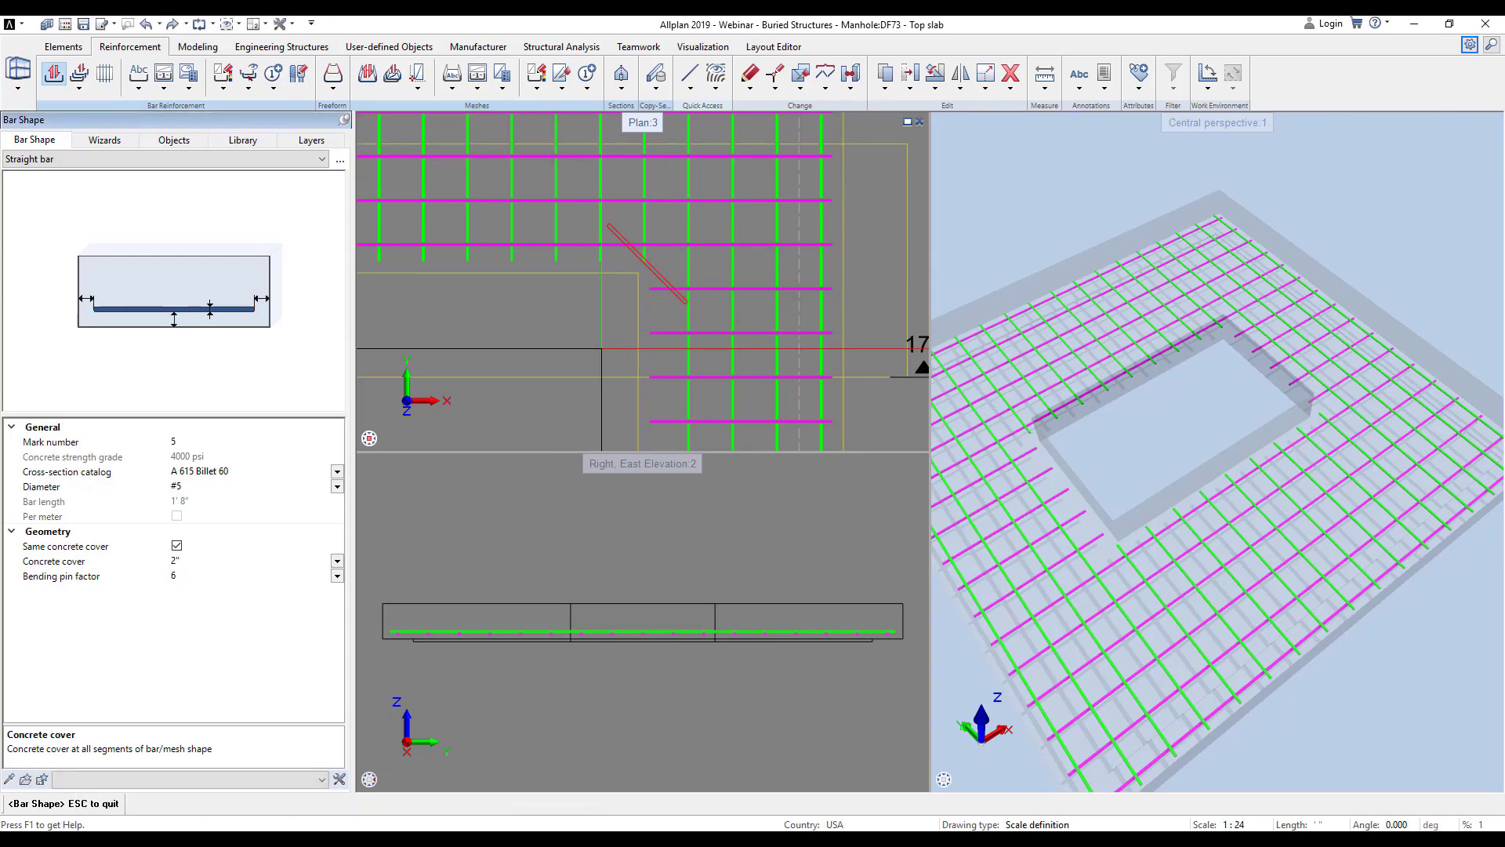
# - Give the diagonal bar separate covers, with -1' concrete cover at its start and -2' at its end
pyautogui.click(177, 546)
pyautogui.click(188, 576)
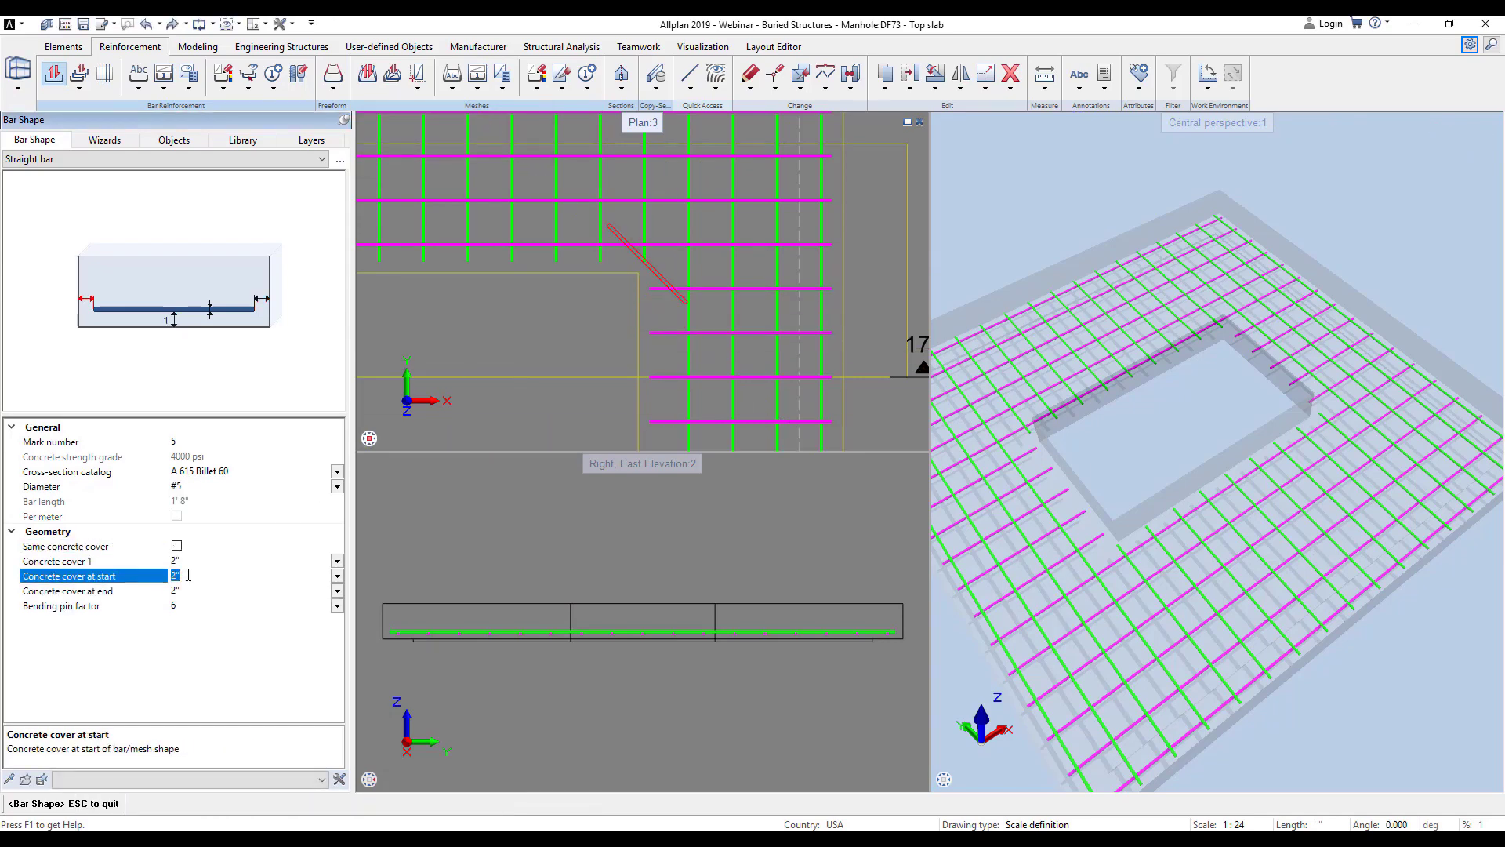
pyautogui.write('-1')
pyautogui.press('BackSpace')
pyautogui.press('BackSpace')
pyautogui.press('BackSpace')
pyautogui.write('1')
pyautogui.press('Tab')
pyautogui.write('-2')
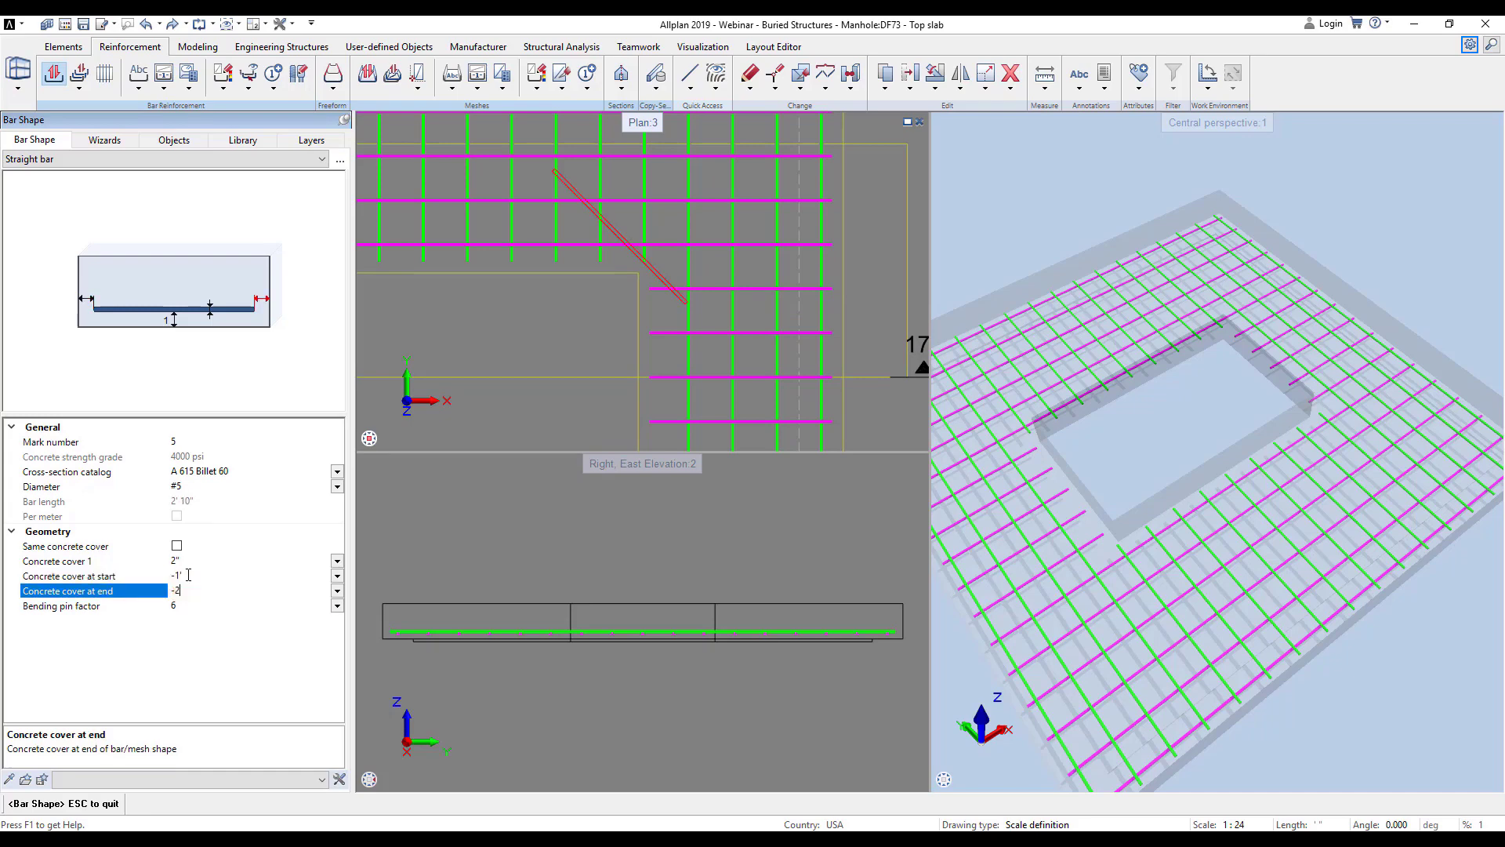
pyautogui.press('Return')
# - Accept the diagonal bar shape, place its label north-east of the opening, and switch the placing type to Single placement
pyautogui.scroll(-2, 614, 322)
pyautogui.moveTo(603, 326)
pyautogui.mouseDown(button='middle')
pyautogui.moveTo(576, 301)
pyautogui.moveTo(601, 309)
pyautogui.mouseUp(button='middle')
pyautogui.press('Escape')
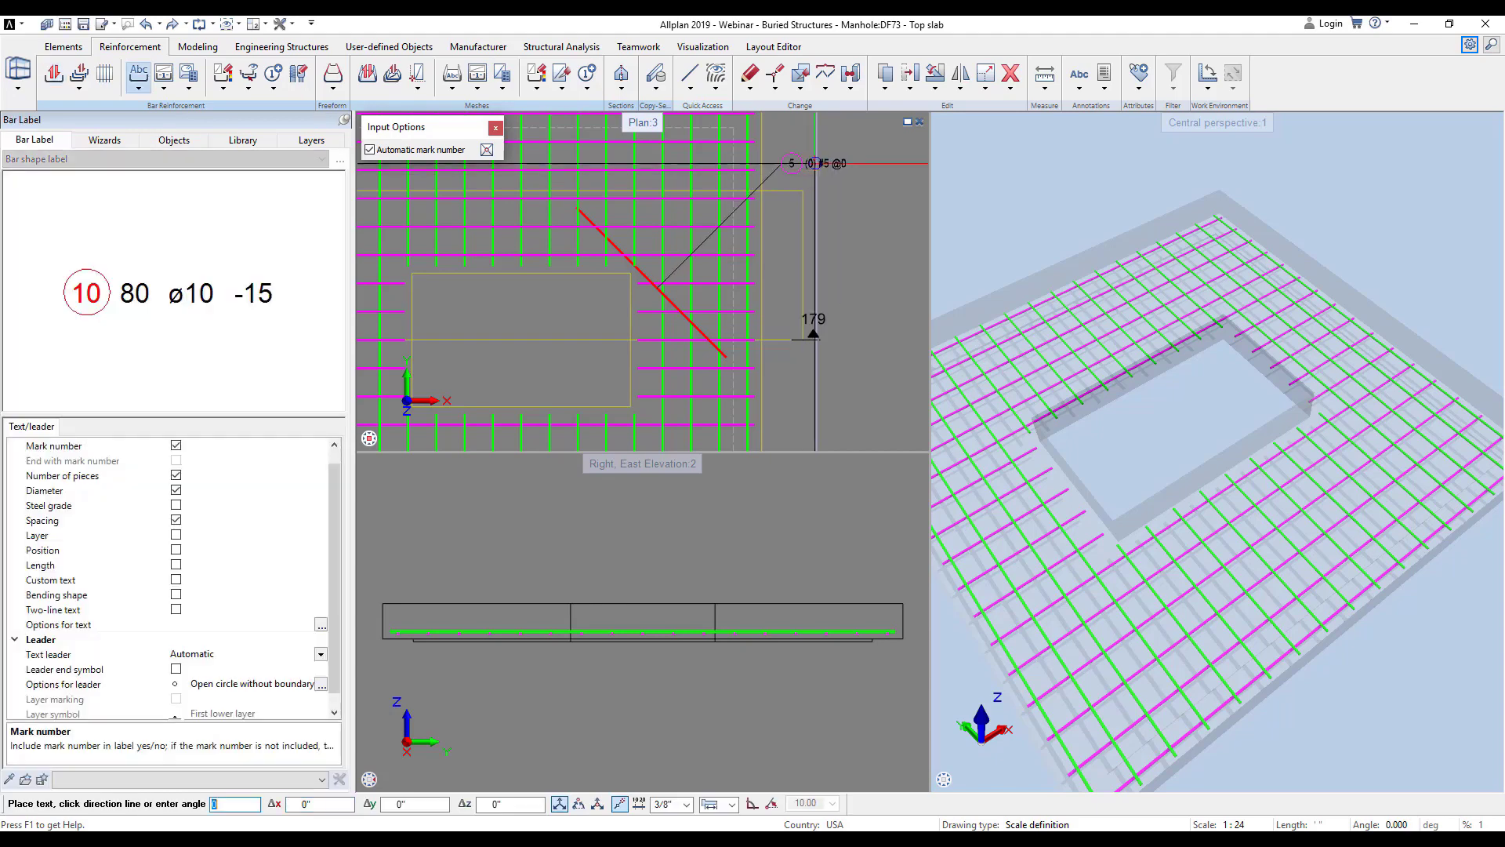
pyautogui.click(784, 161)
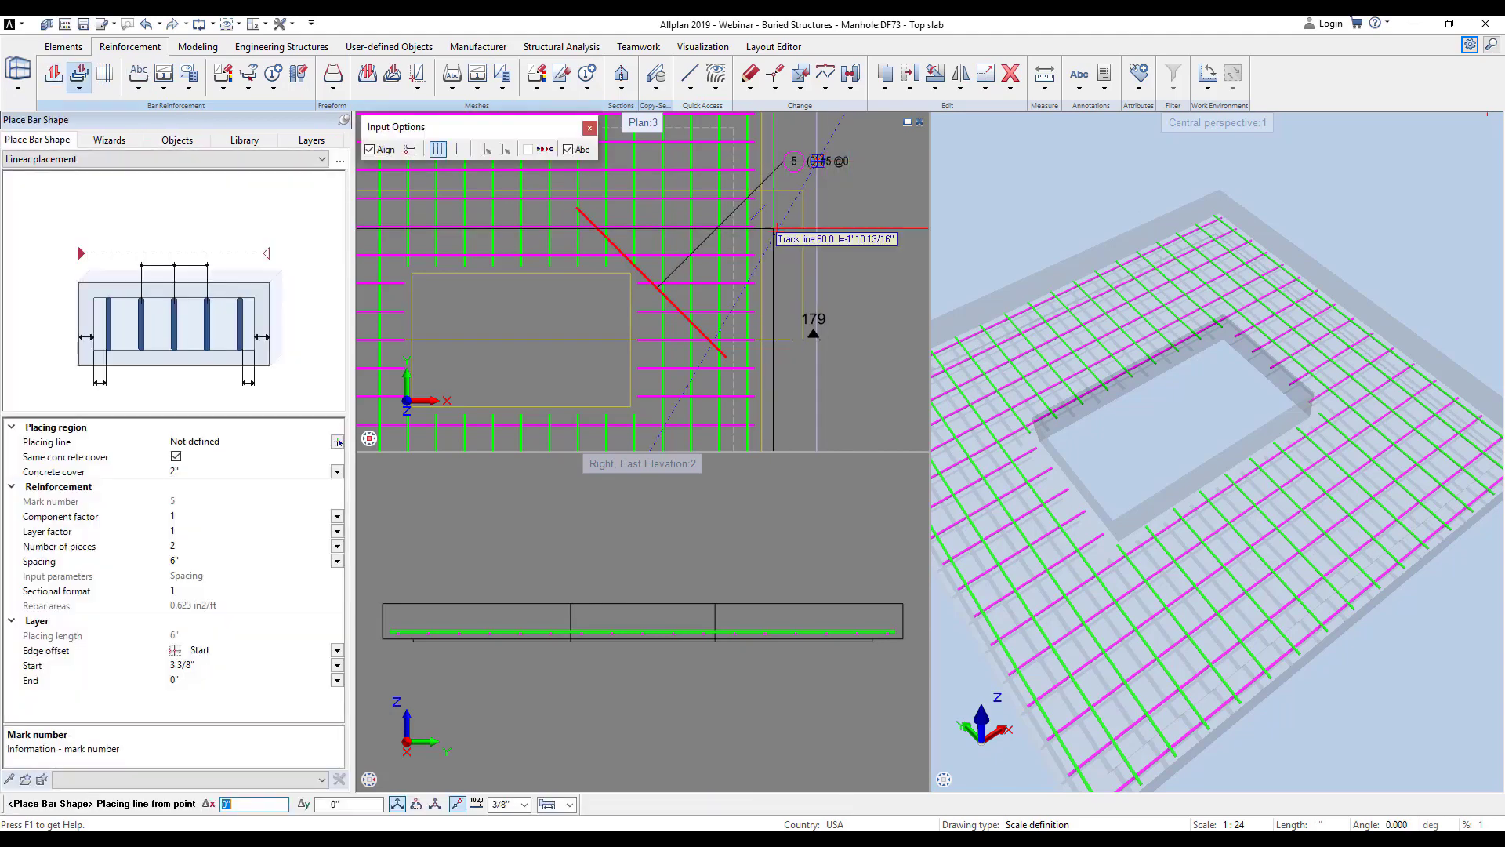
pyautogui.click(340, 160)
pyautogui.doubleClick(682, 301)
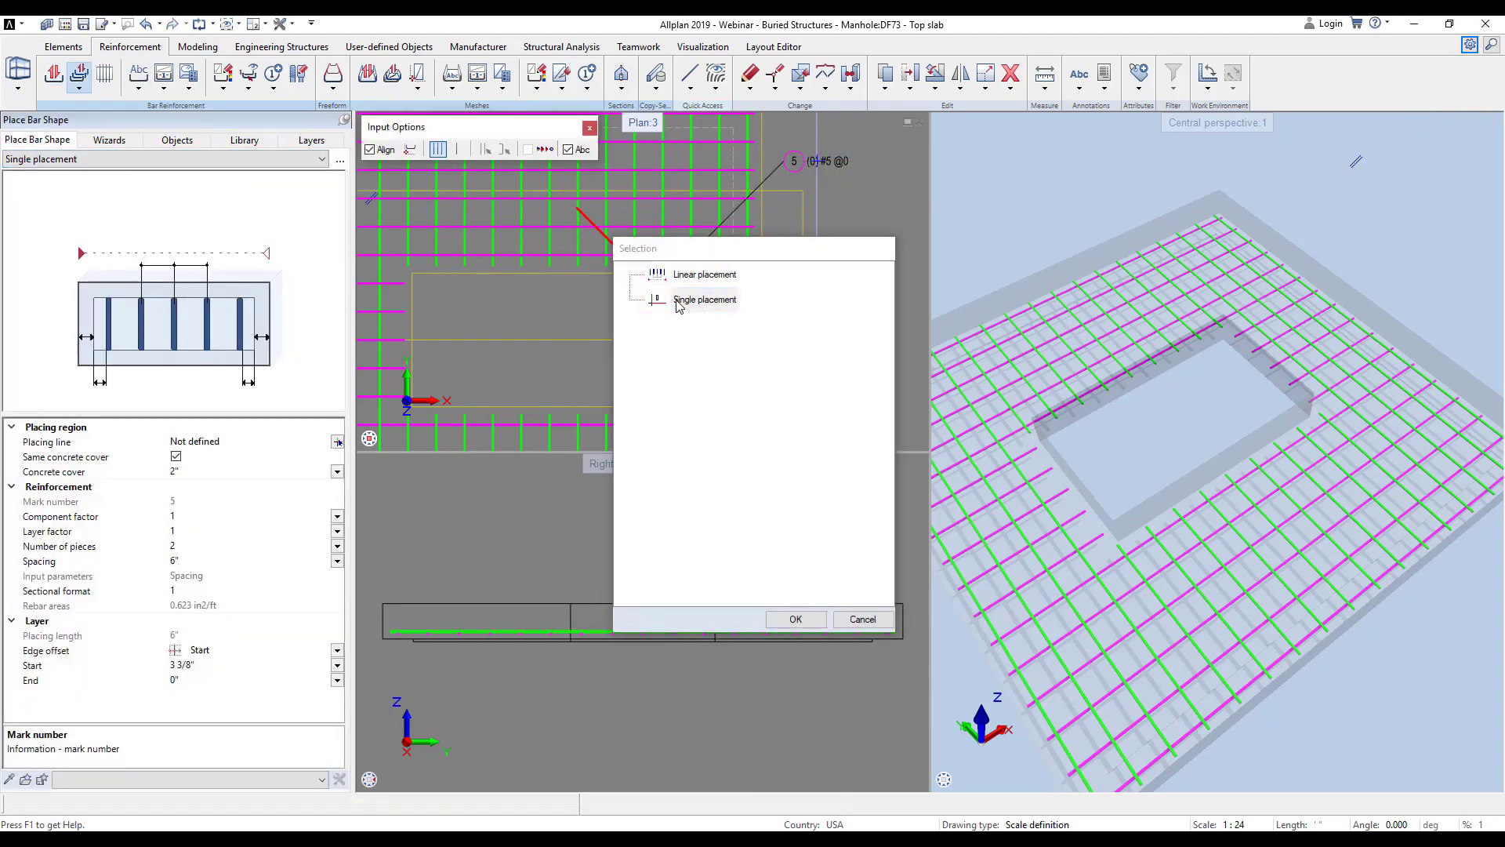
# - Measure the horizontal distance from the diagonal bar's south-east end to the opening's east edge
pyautogui.scroll(-3, 502, 303)
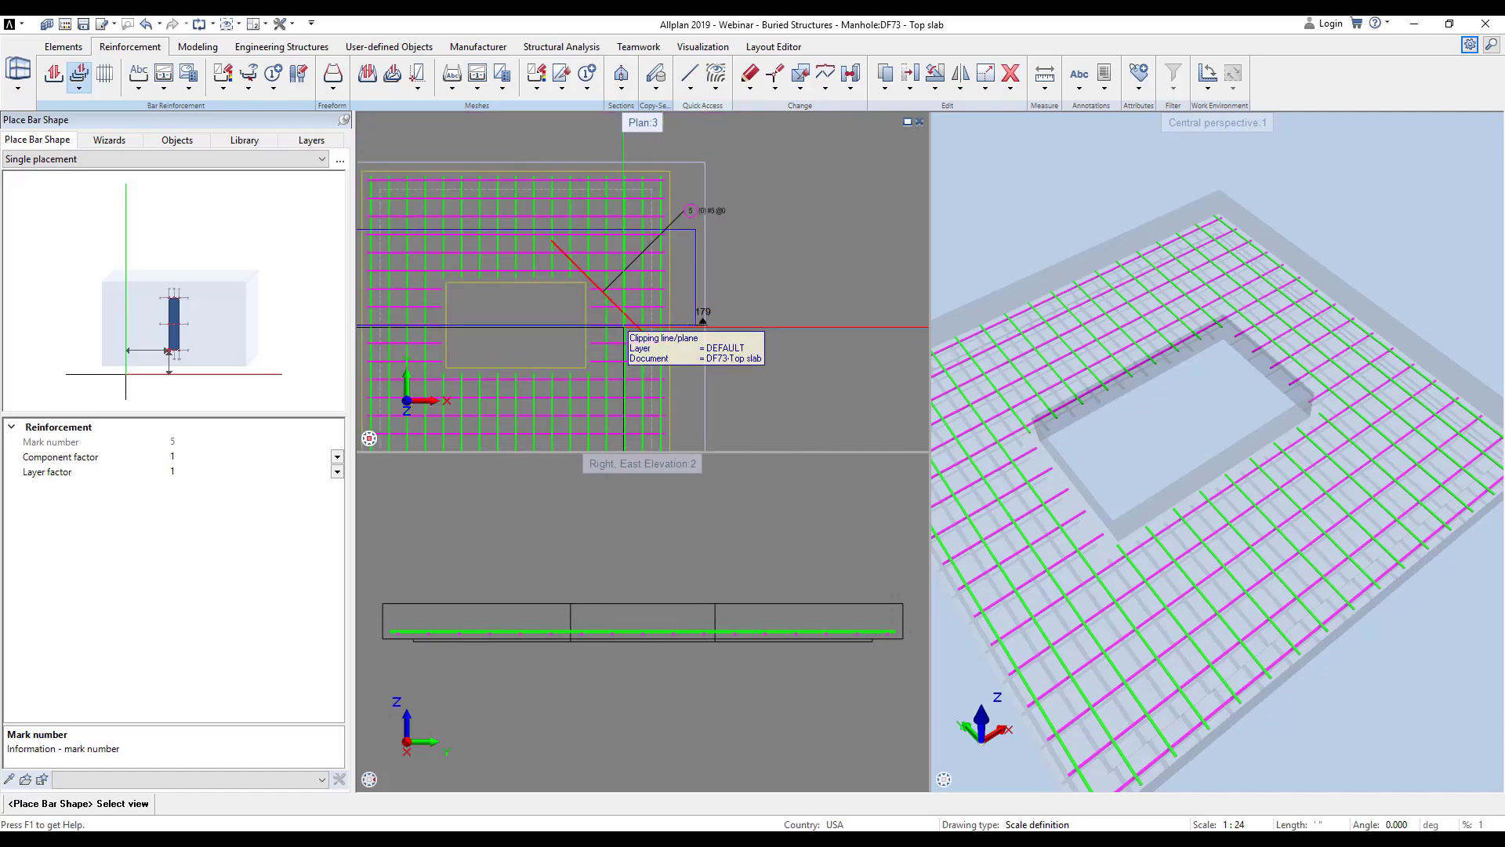
pyautogui.click(1046, 76)
pyautogui.scroll(5, 716, 322)
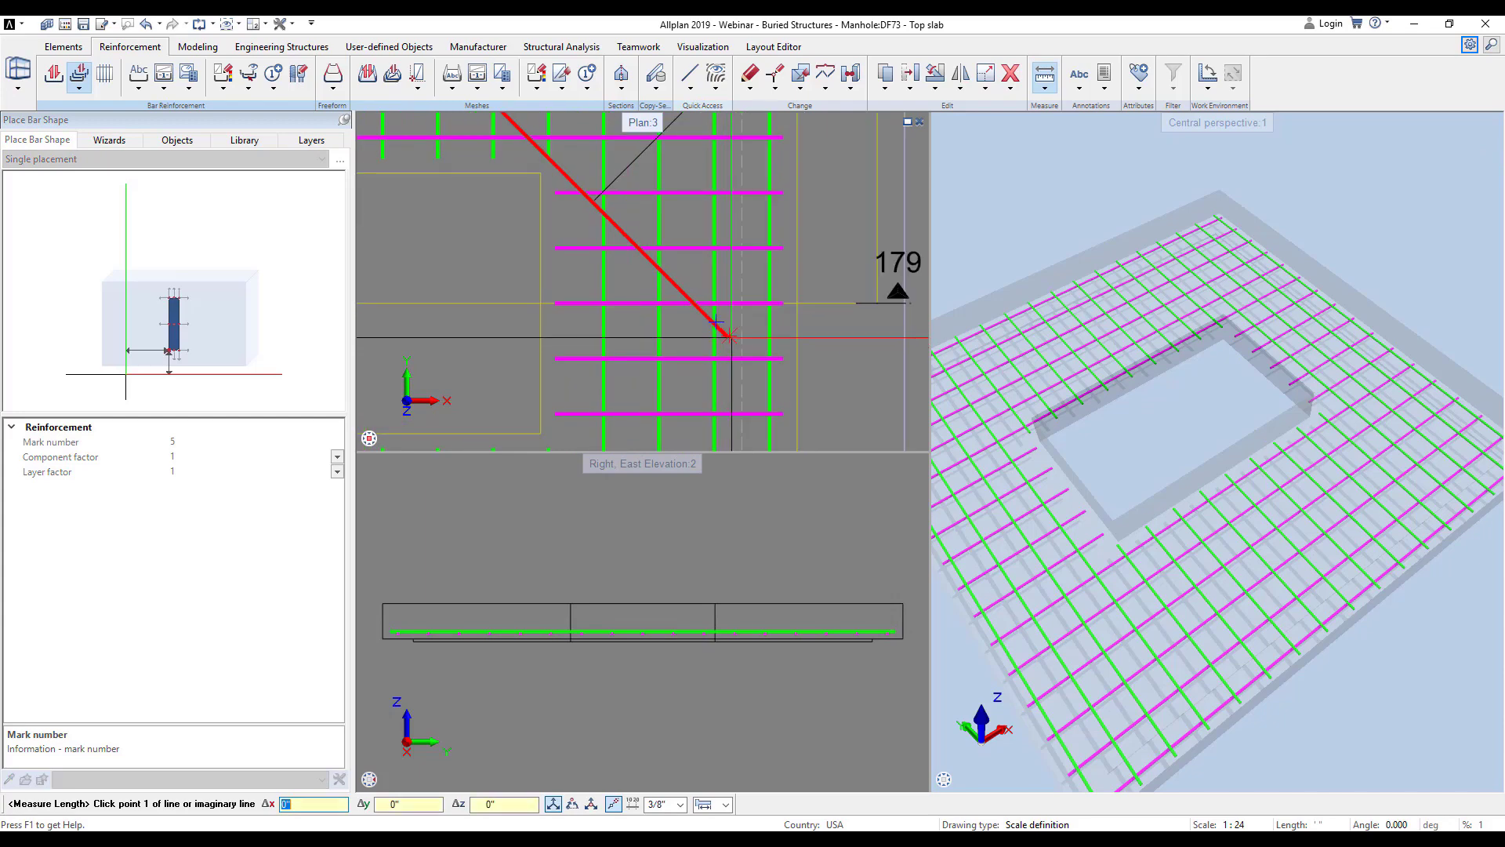
pyautogui.click(718, 323)
pyautogui.click(540, 332)
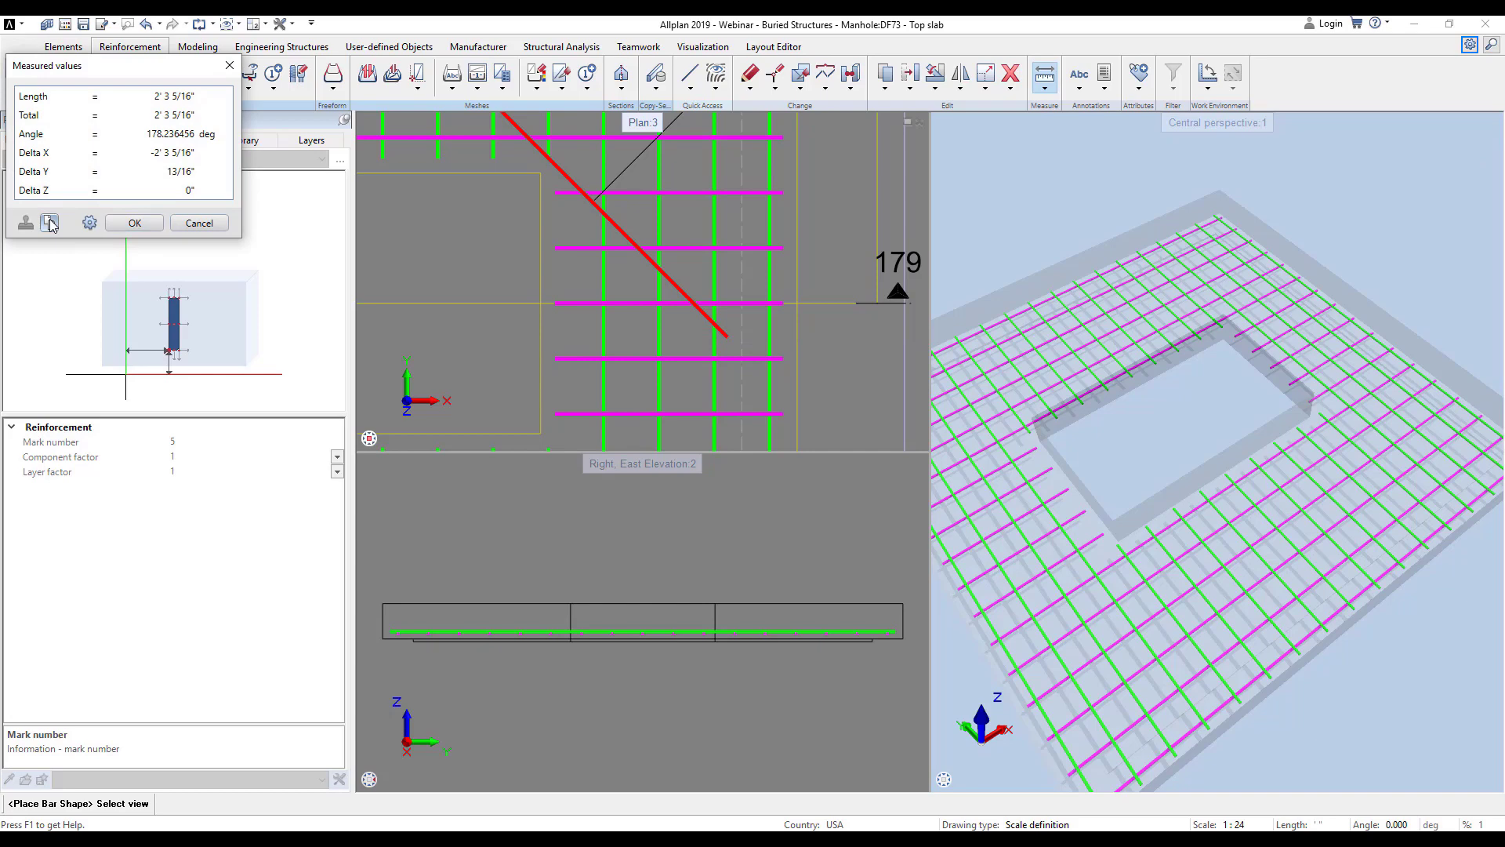
pyautogui.press('Escape')
# - Choose the section east of the slab plan as the view for placing the diagonal bar and set its offset to -2' 3 5/16"
pyautogui.scroll(-5, 482, 306)
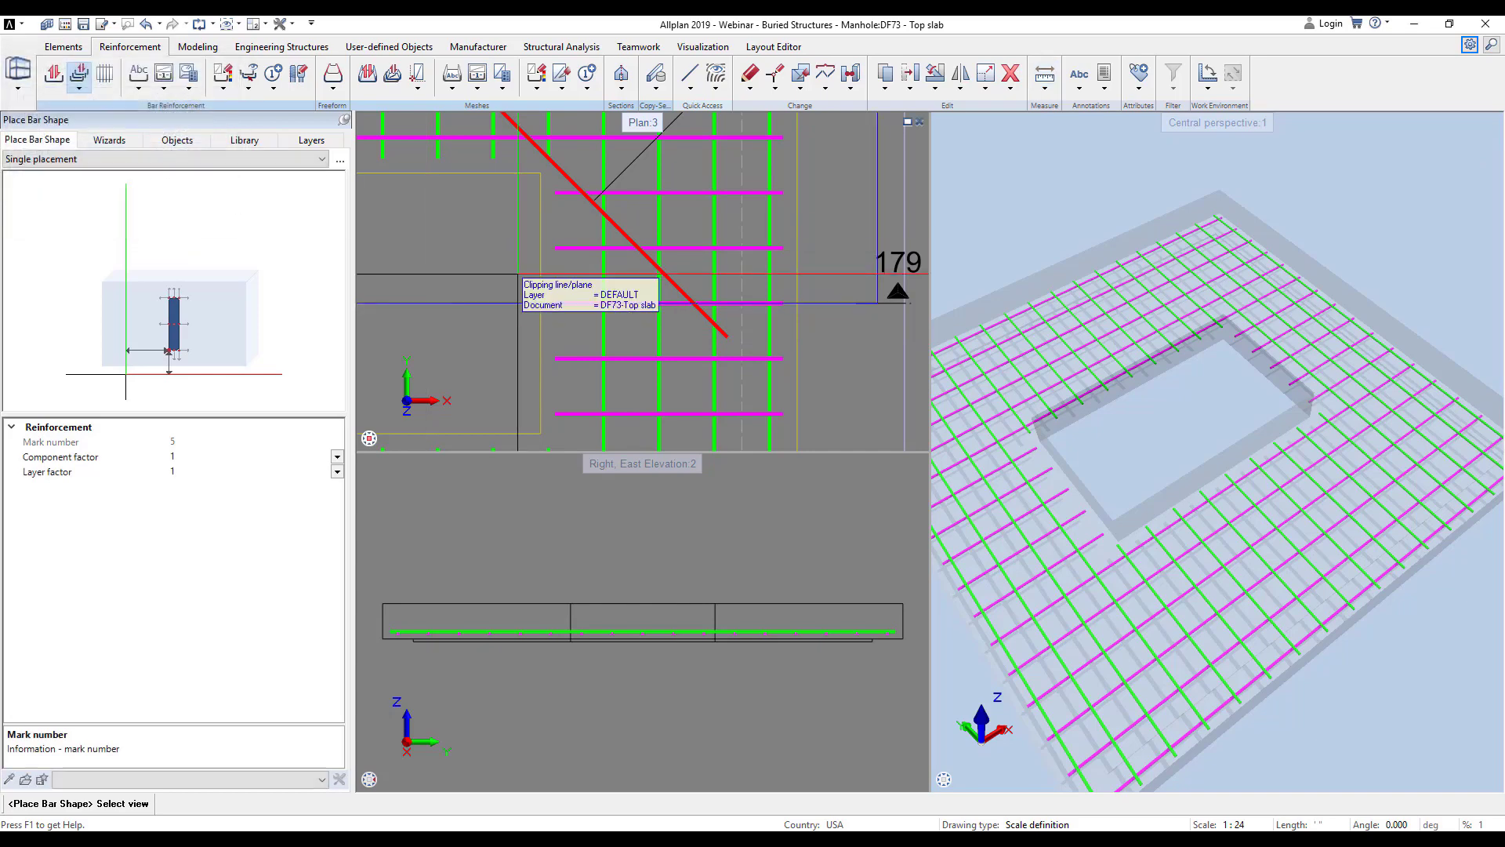
pyautogui.moveTo(870, 319); pyautogui.dragTo(756, 359, button='middle')
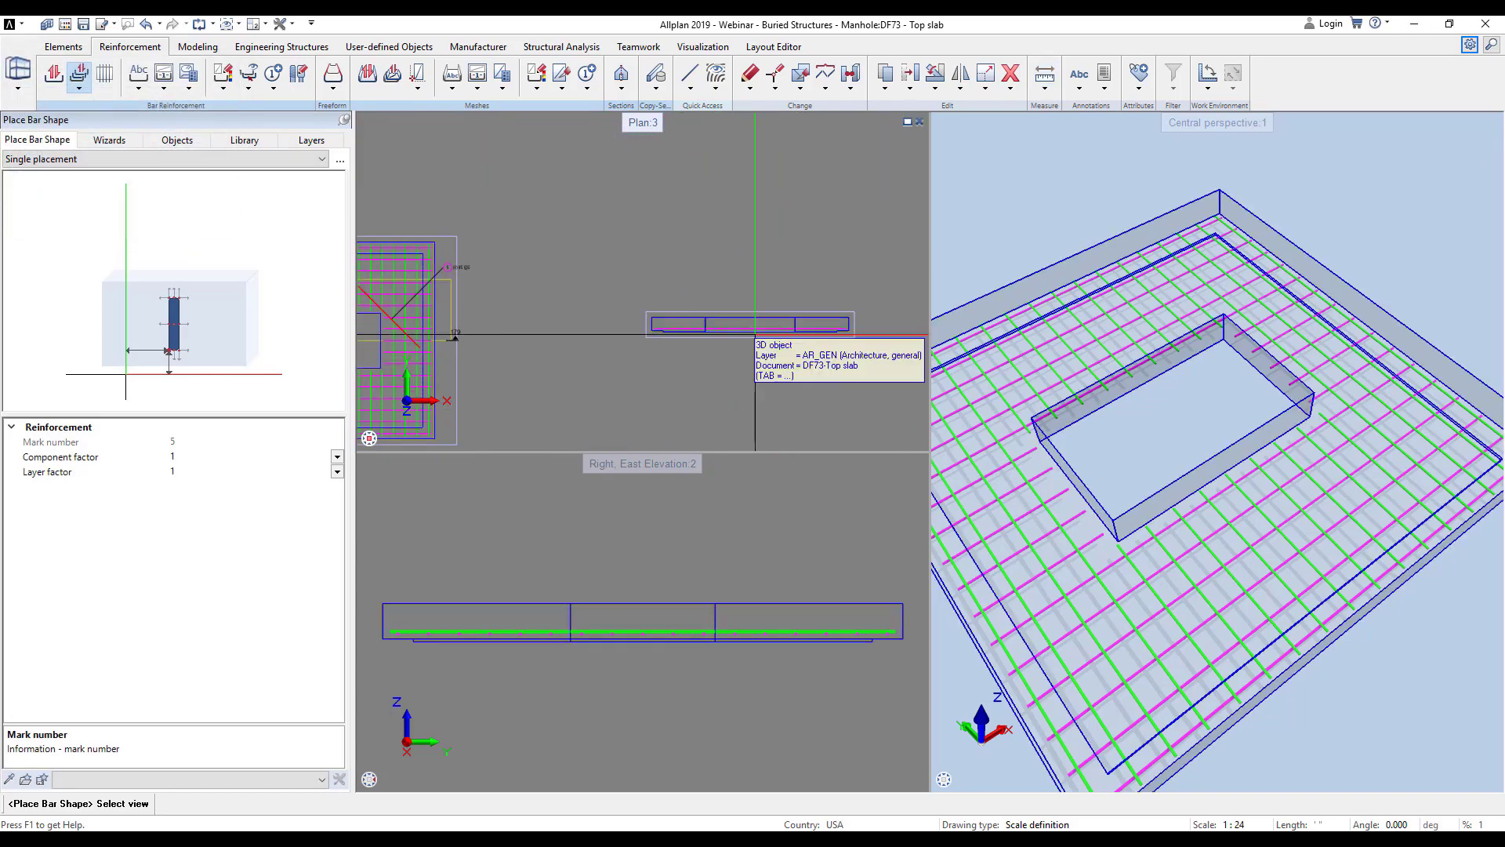
pyautogui.click(755, 336)
pyautogui.click(399, 153)
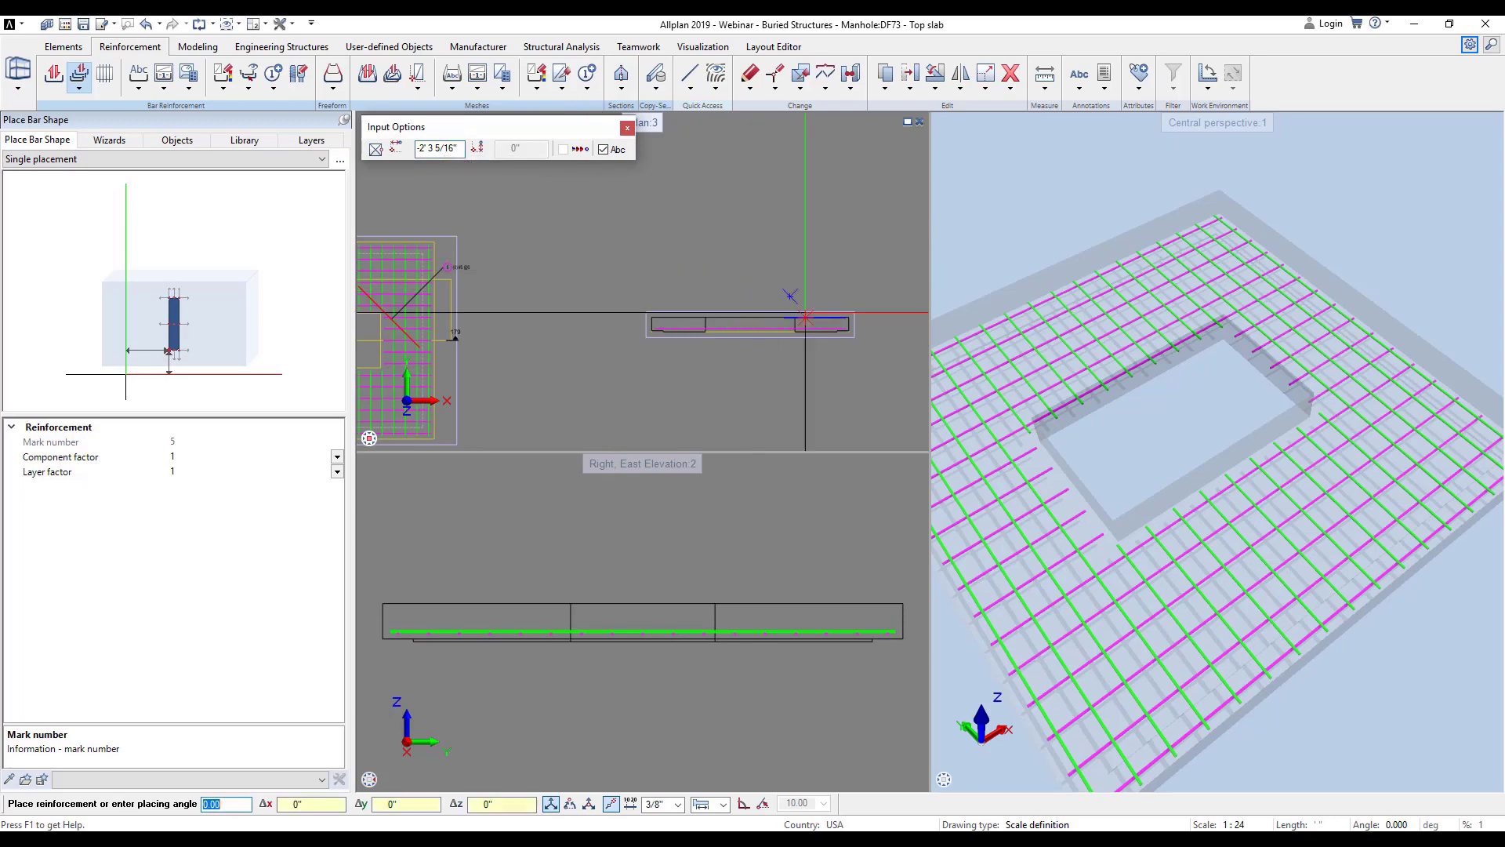
# - Place the single diagonal bar directly above the bottom reinforcement in the top slab's section view, at the opening's corner
pyautogui.scroll(3, 786, 328)
pyautogui.scroll(3, 786, 328)
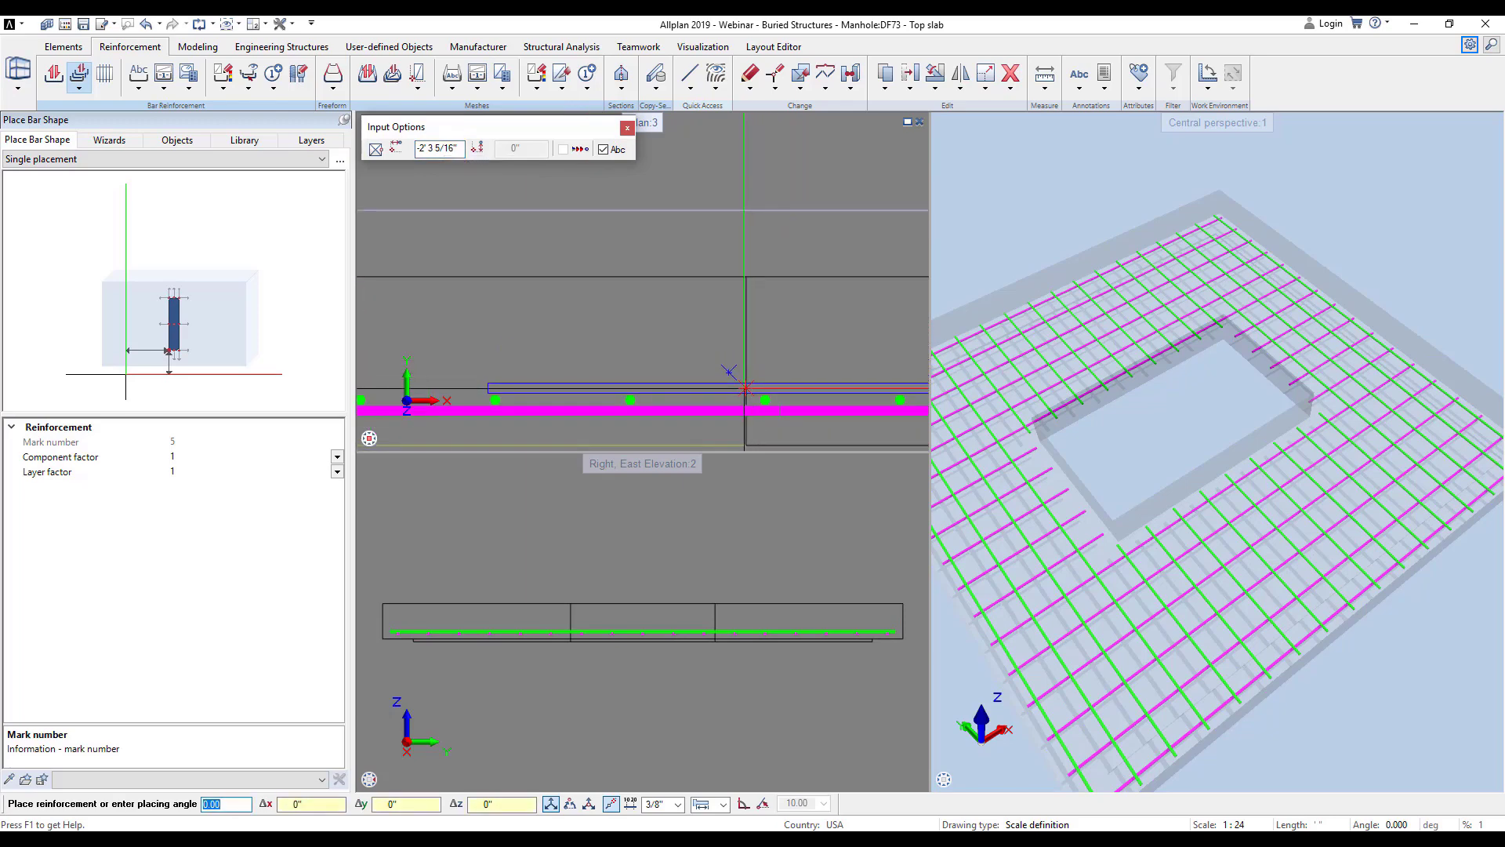
pyautogui.click(730, 371)
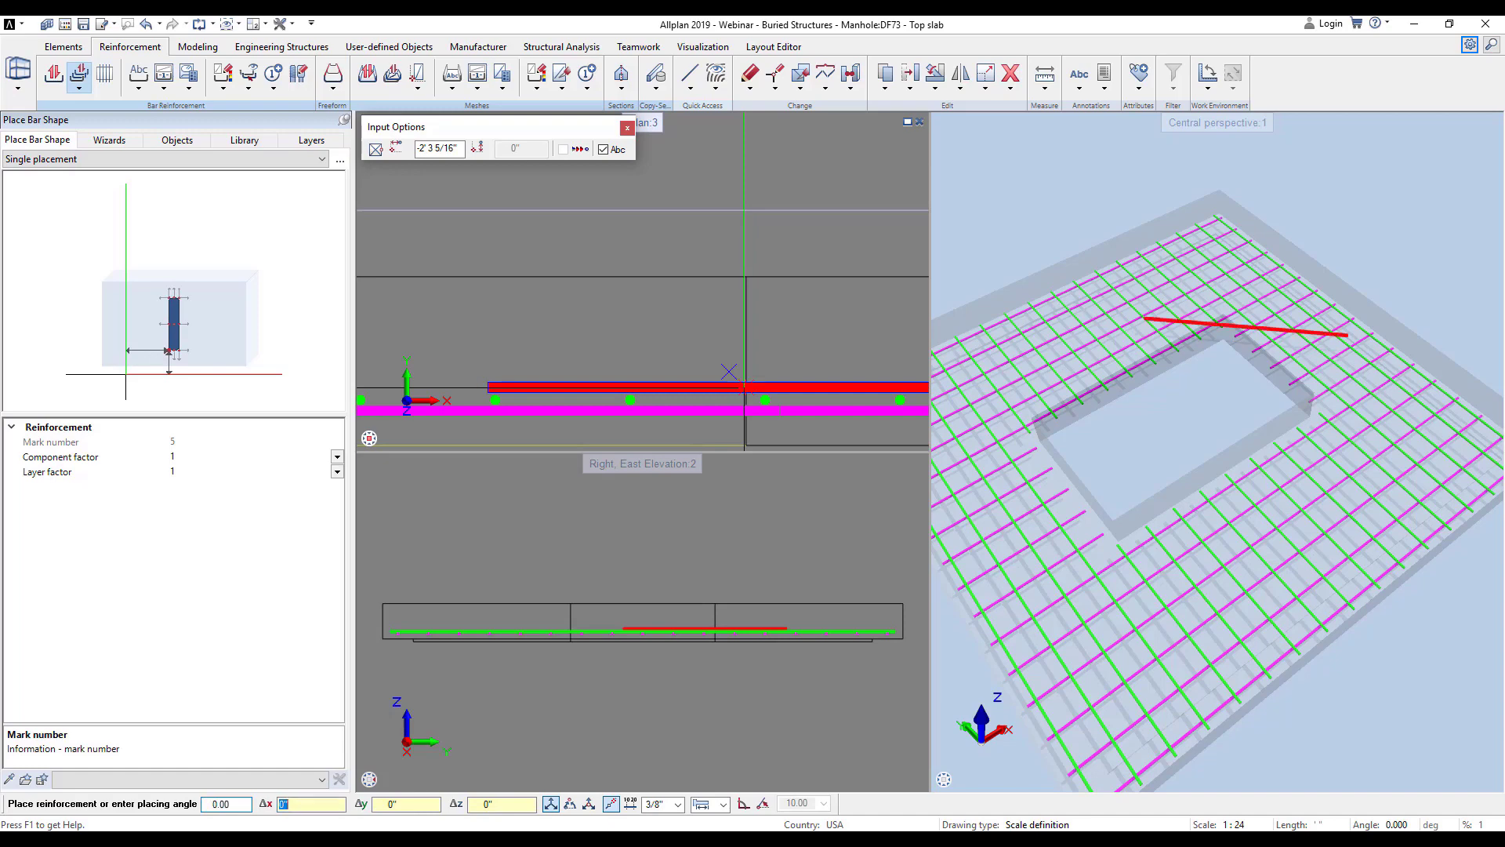
pyautogui.scroll(-6, 634, 399)
pyautogui.moveTo(634, 399); pyautogui.dragTo(692, 359, button='middle')
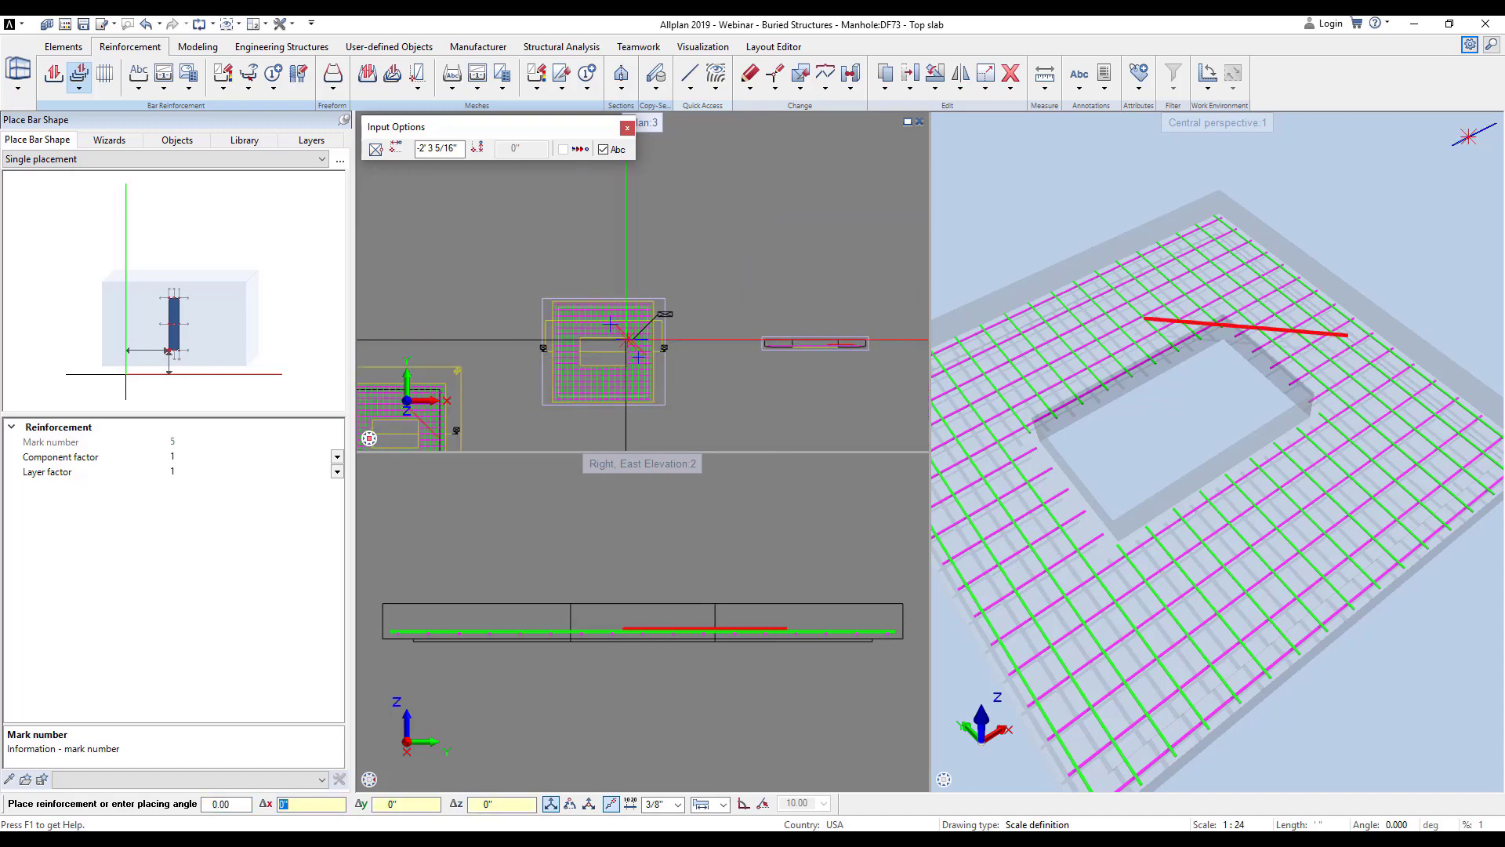
pyautogui.press('Escape')
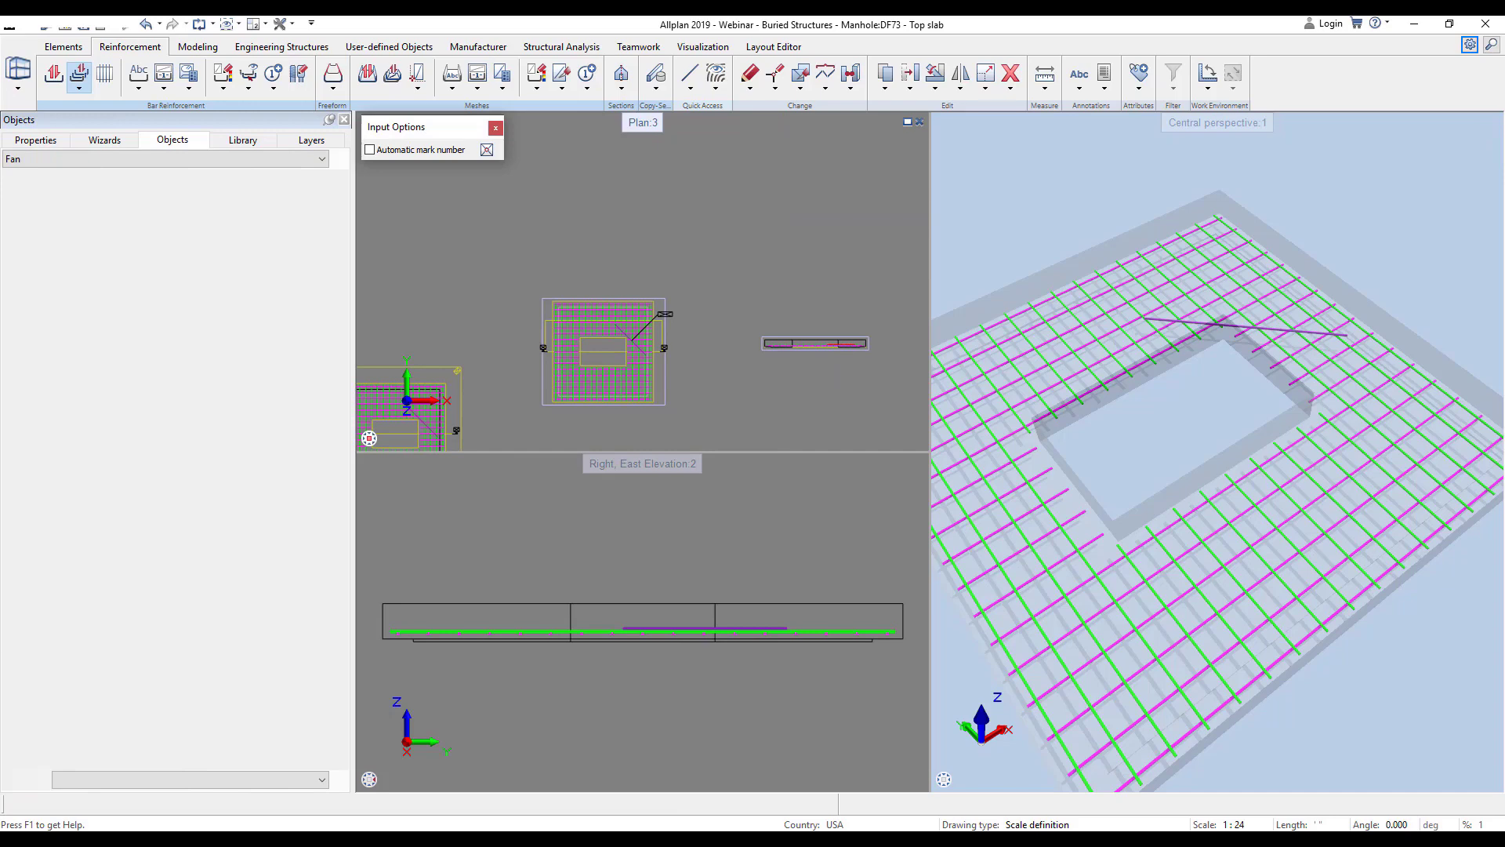
pyautogui.click(829, 345)
pyautogui.scroll(2, 623, 343)
pyautogui.scroll(2, 1177, 341)
pyautogui.keyDown('ctrl'); pyautogui.moveTo(1161, 353); pyautogui.dragTo(1348, 328); pyautogui.keyUp('ctrl')
pyautogui.click(960, 73)
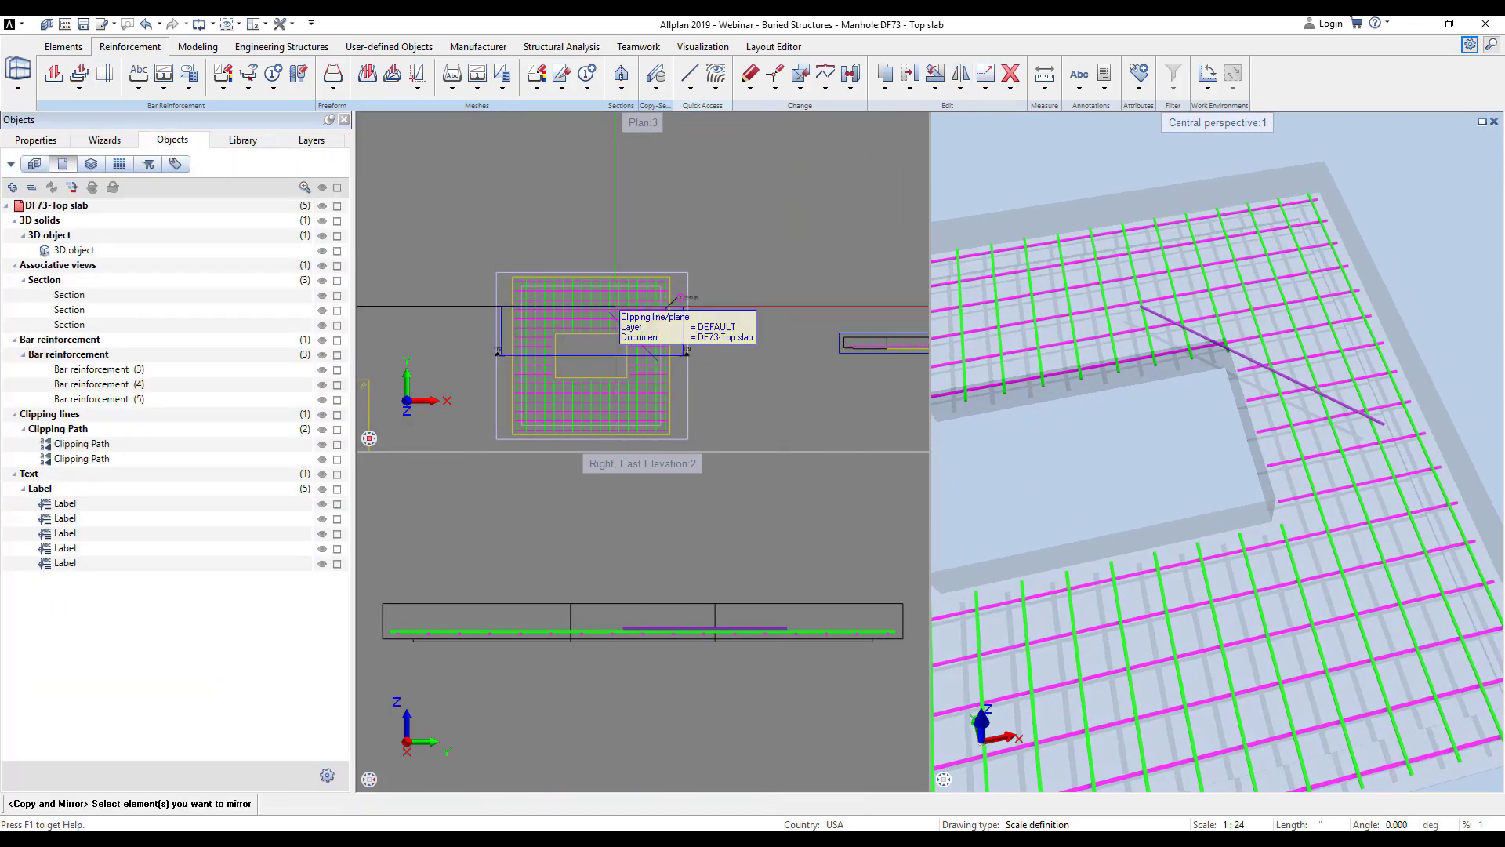
pyautogui.press('Escape')
# - Copy the diagonal bar once in the plan view, offset 2" from the original and parallel to it
pyautogui.scroll(4, 612, 354)
pyautogui.press('c')
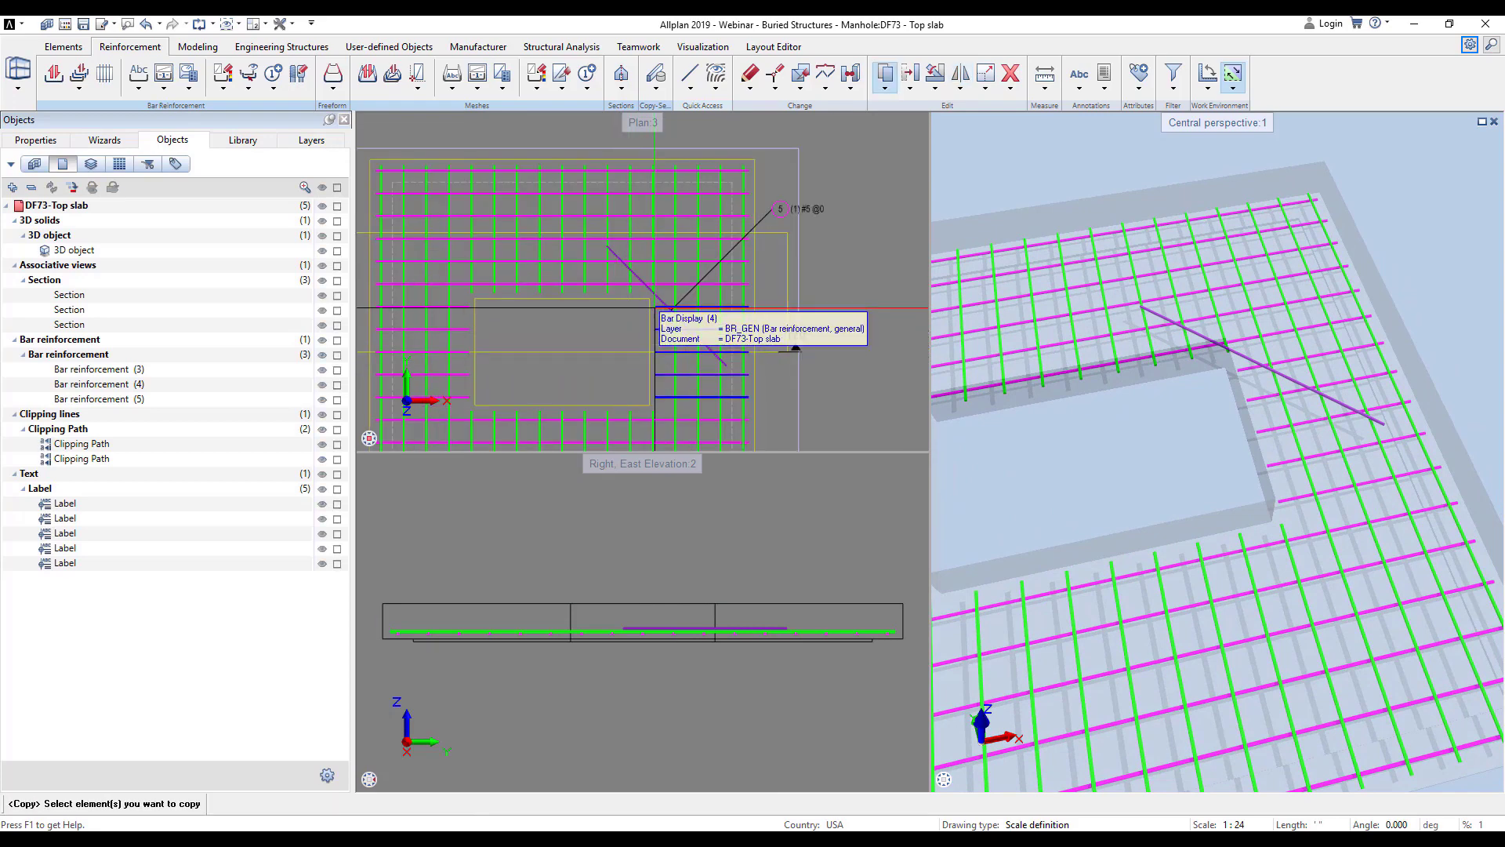
pyautogui.click(661, 301)
pyautogui.click(579, 340)
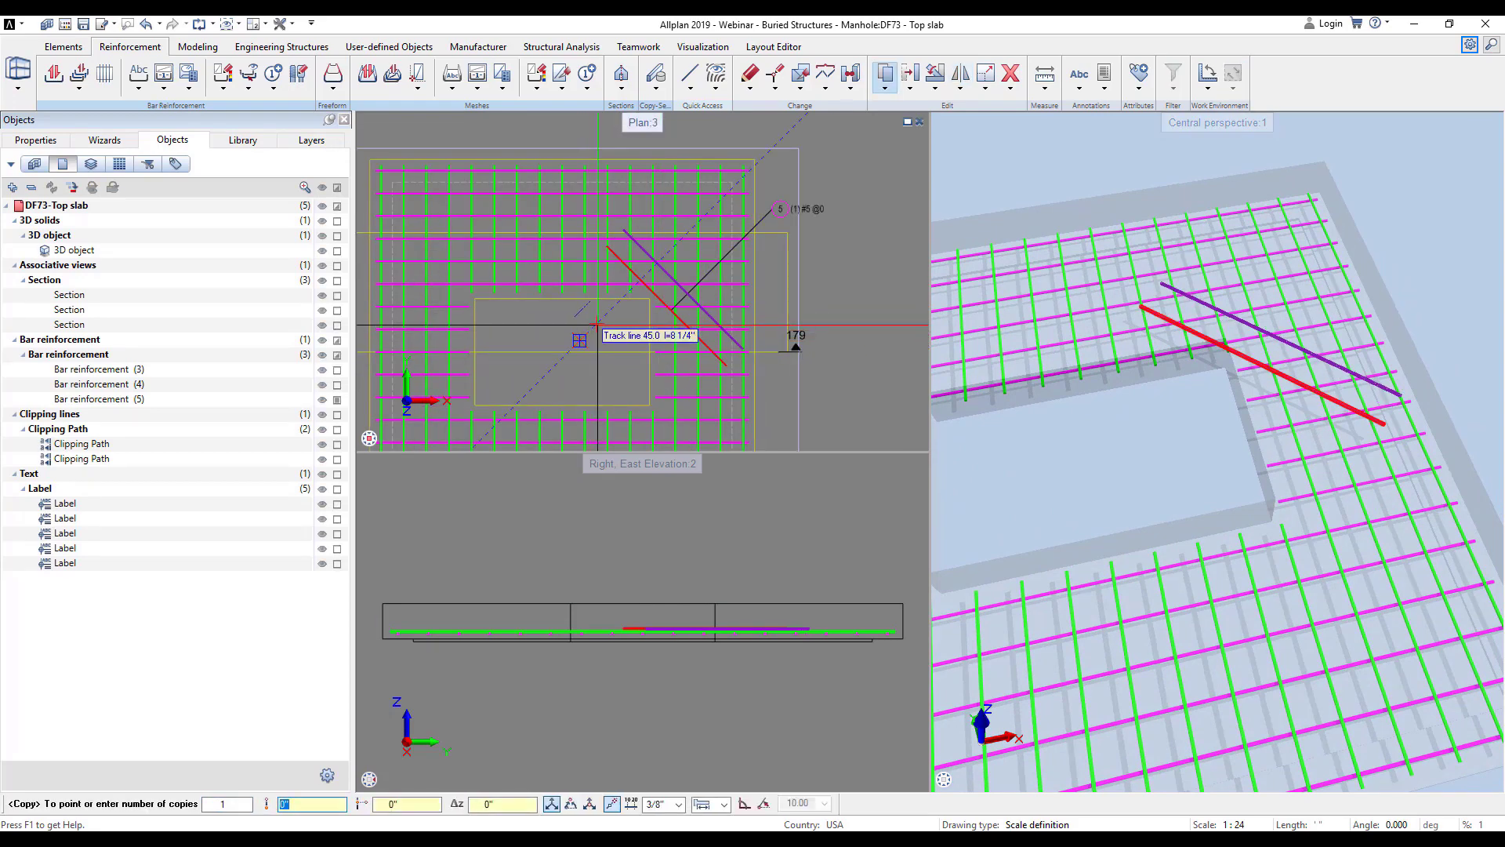
pyautogui.write('2"')
pyautogui.press('Return')
pyautogui.press('Escape')
pyautogui.press('Escape')
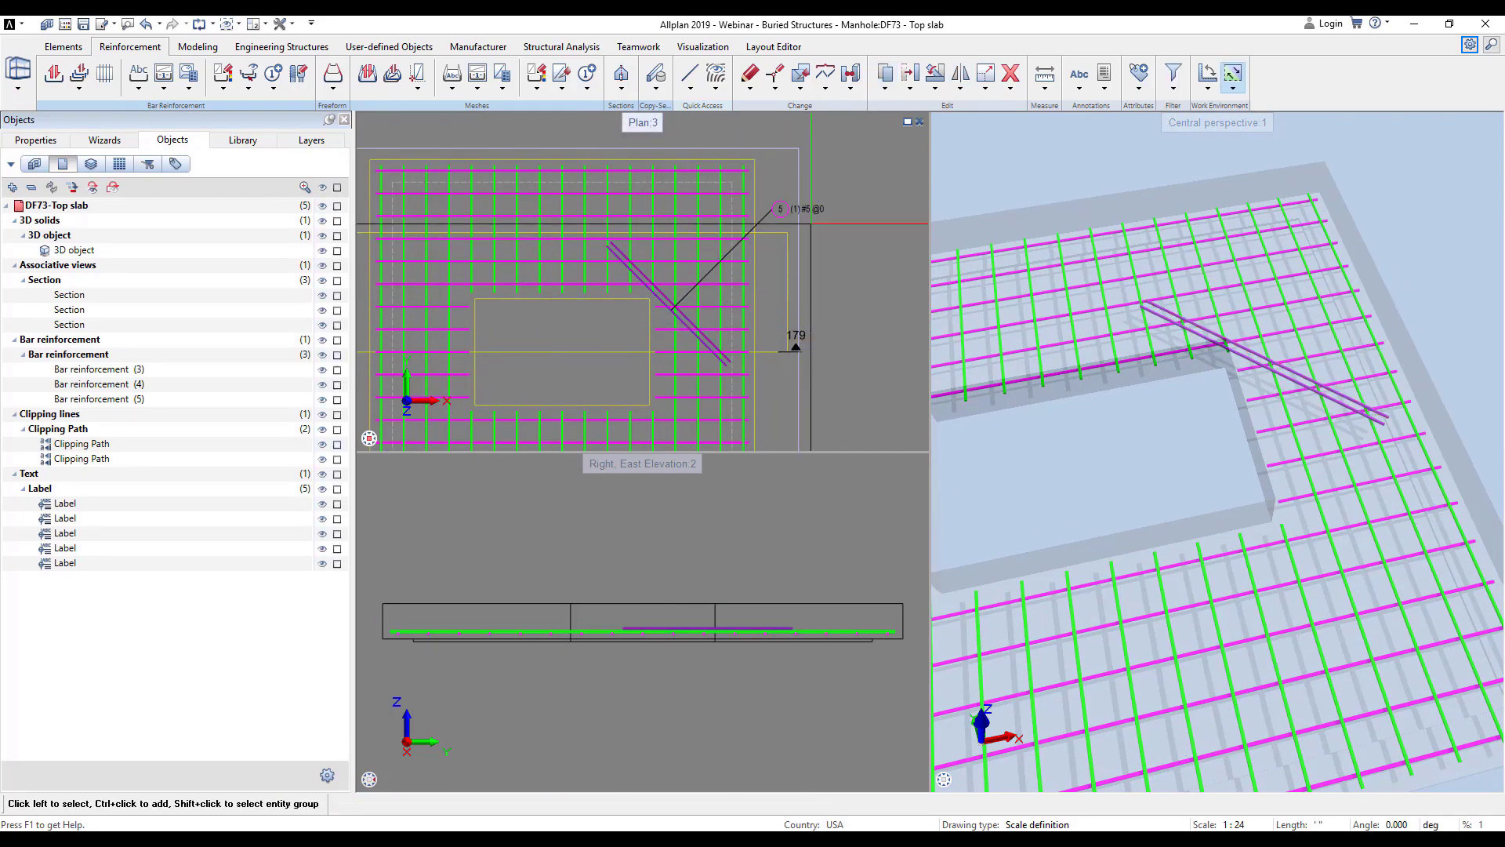
# - Copy and mirror both diagonal bars about the rectangular opening's horizontal centreline in the plan view
pyautogui.click(963, 79)
pyautogui.scroll(2, 662, 296)
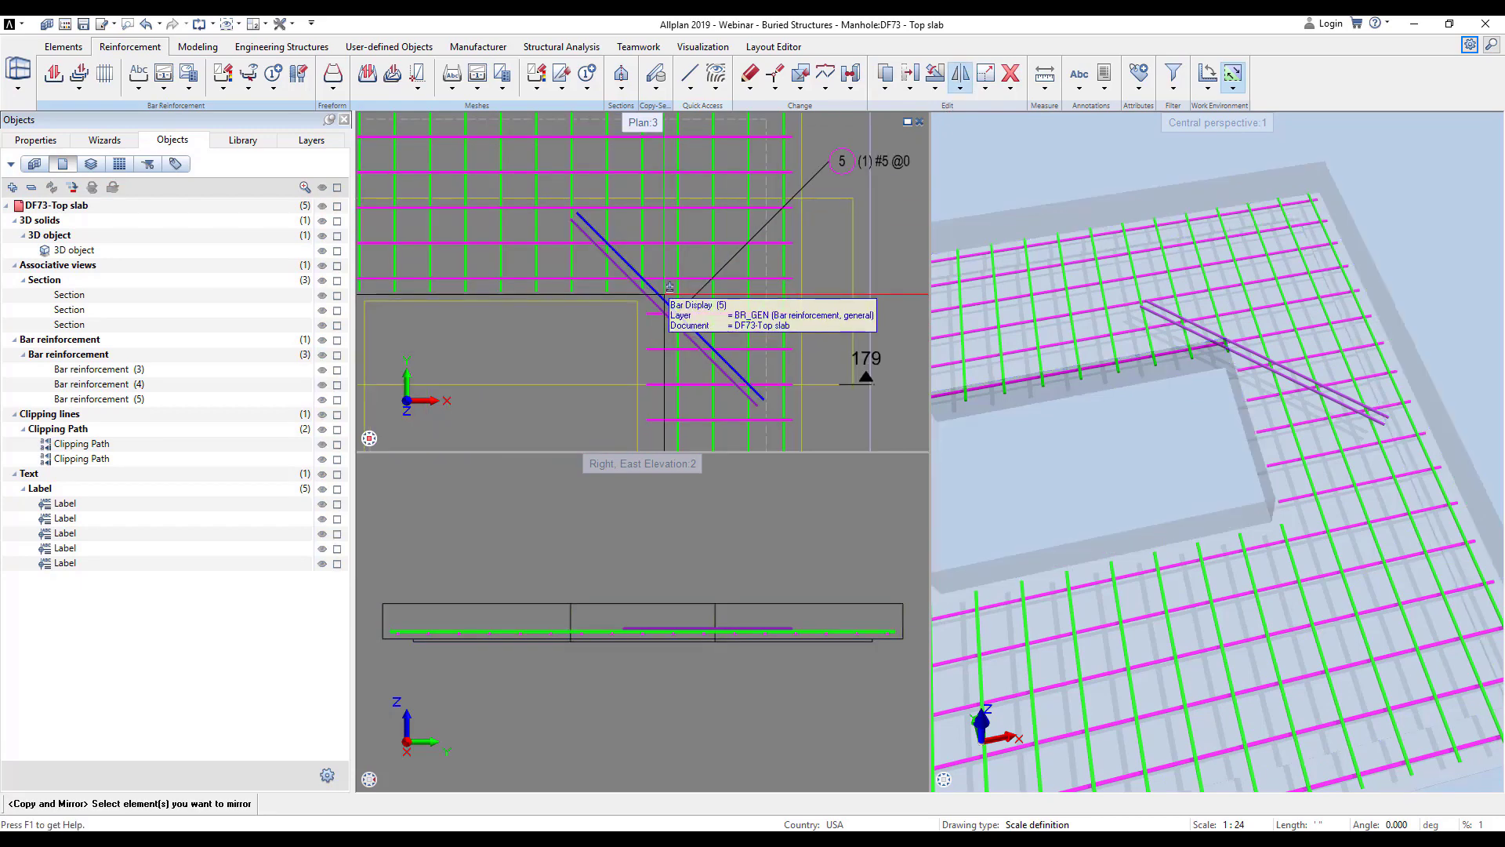
pyautogui.click(657, 305)
pyautogui.rightClick(634, 315)
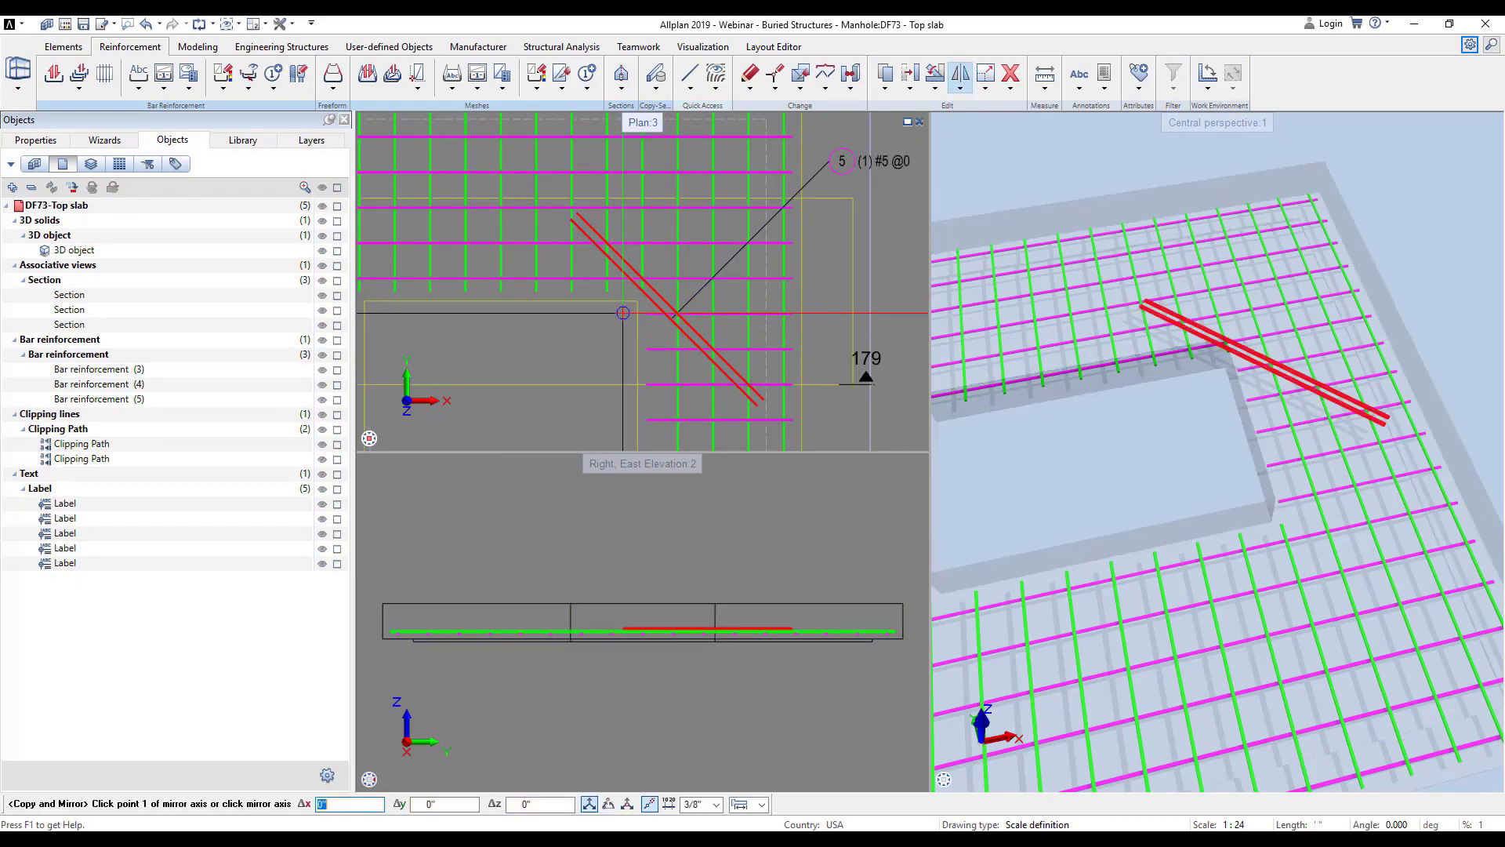
pyautogui.rightClick(635, 297)
pyautogui.click(706, 393)
pyautogui.scroll(-2, 628, 320)
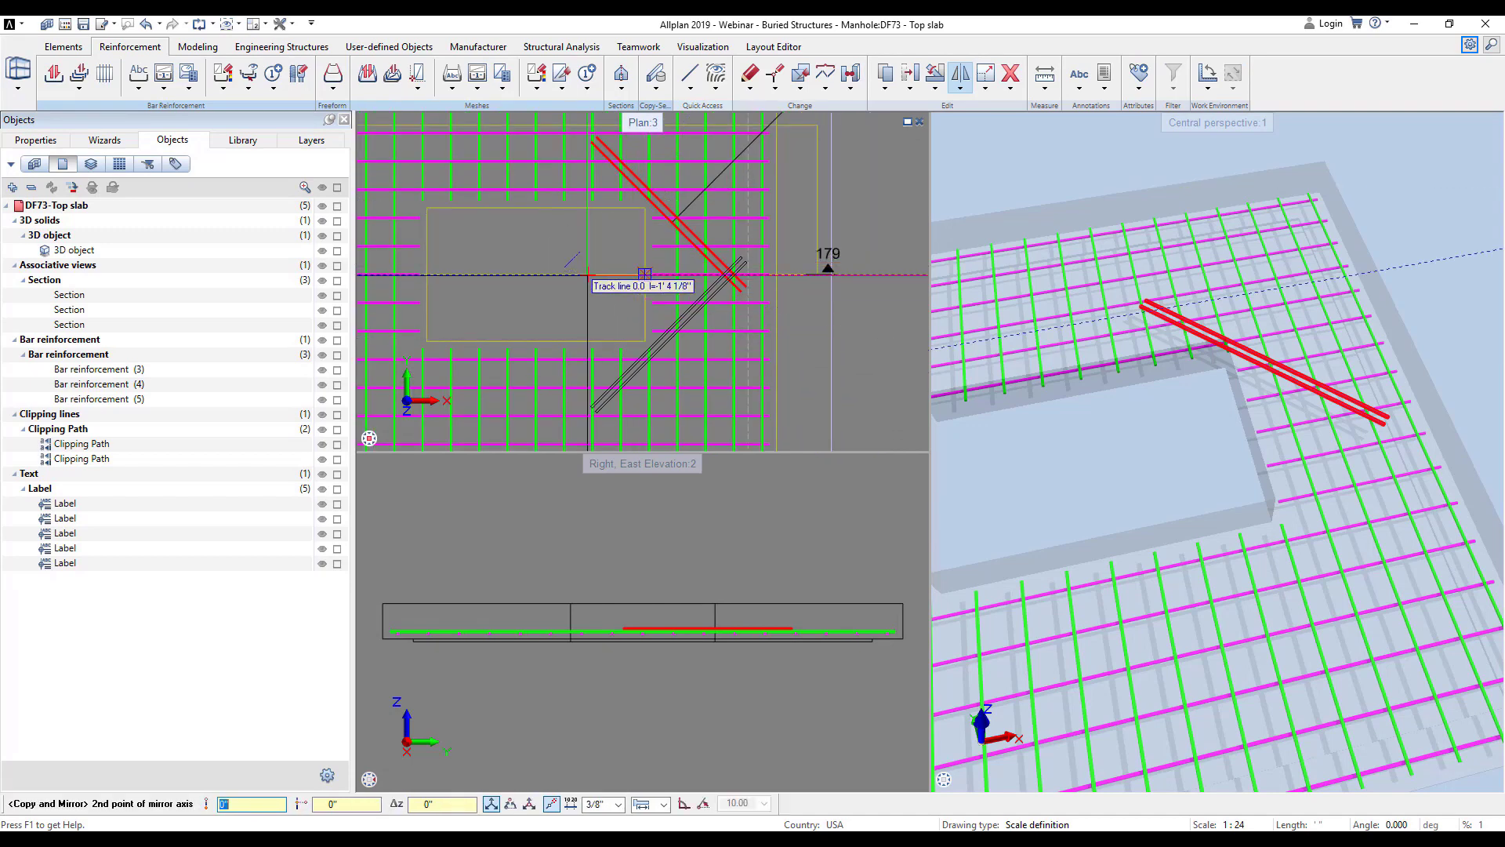
pyautogui.press('Escape')
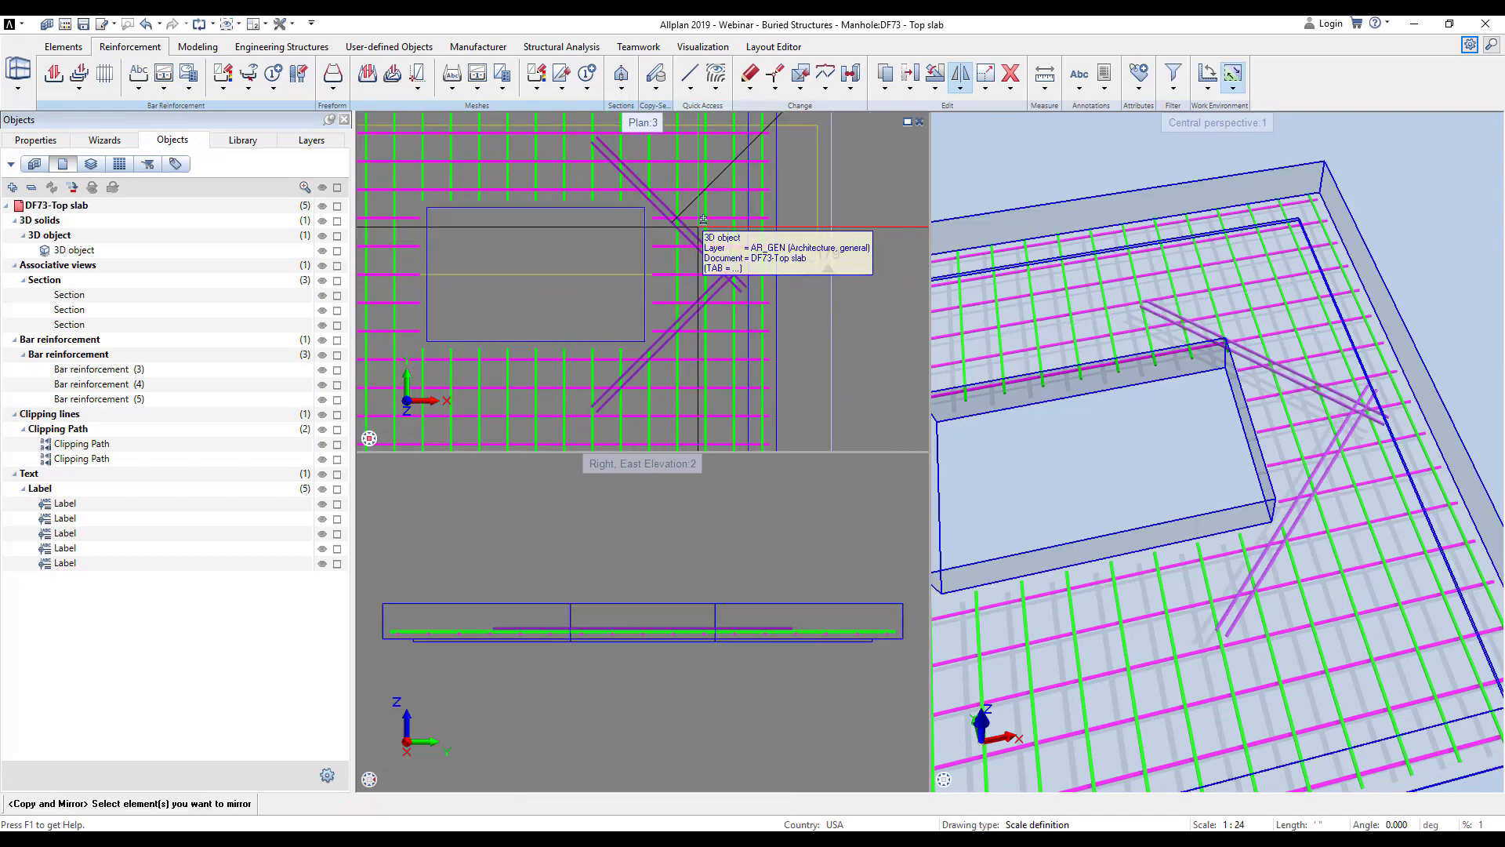
# - Copy and mirror the upper and lower pairs of diagonal bars about the opening's vertical centreline, to its opposite side
pyautogui.click(692, 229)
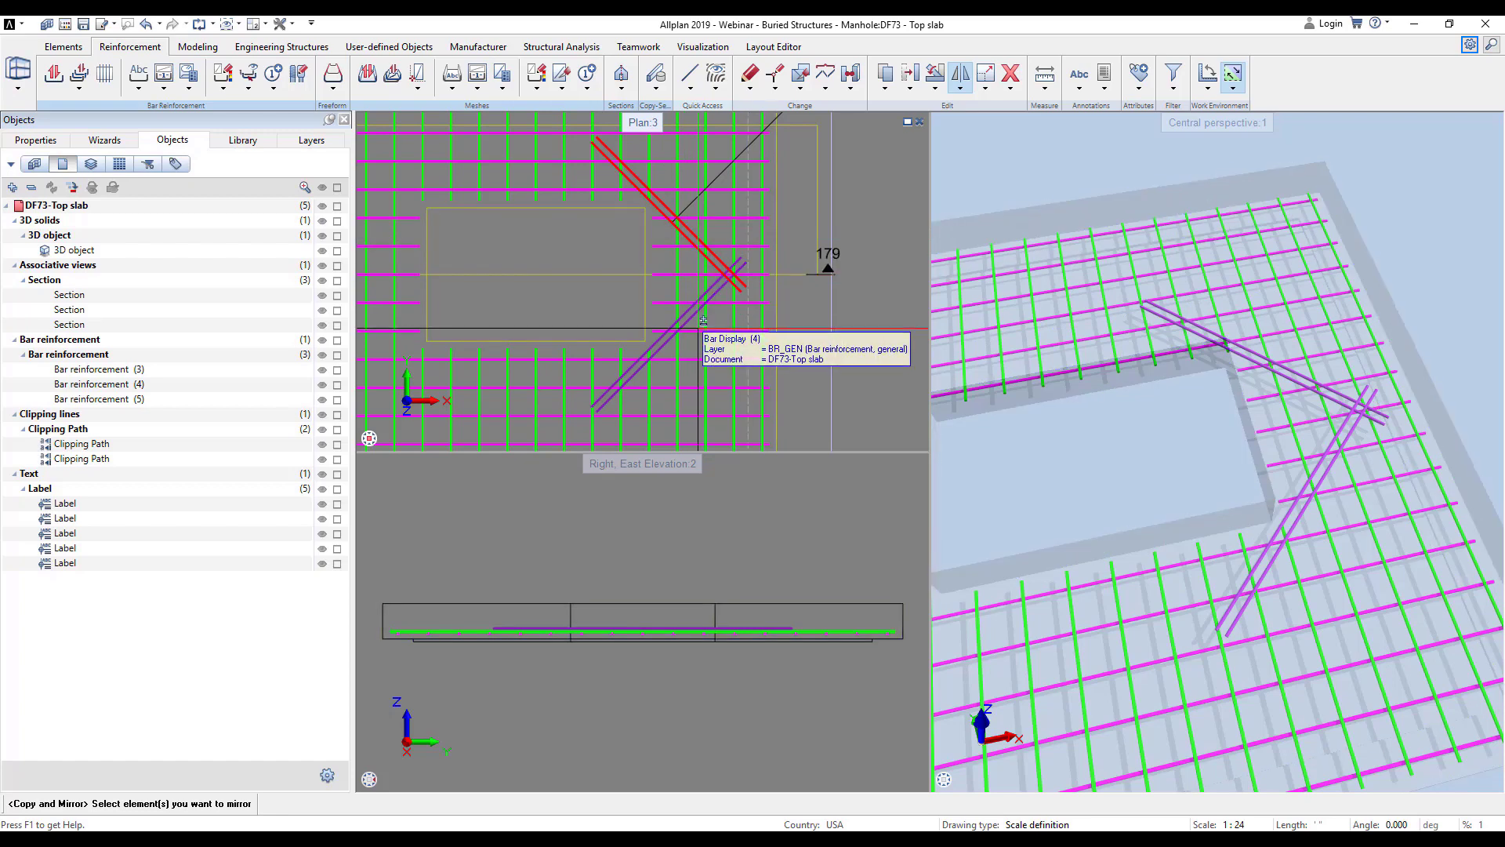
pyautogui.click(694, 317)
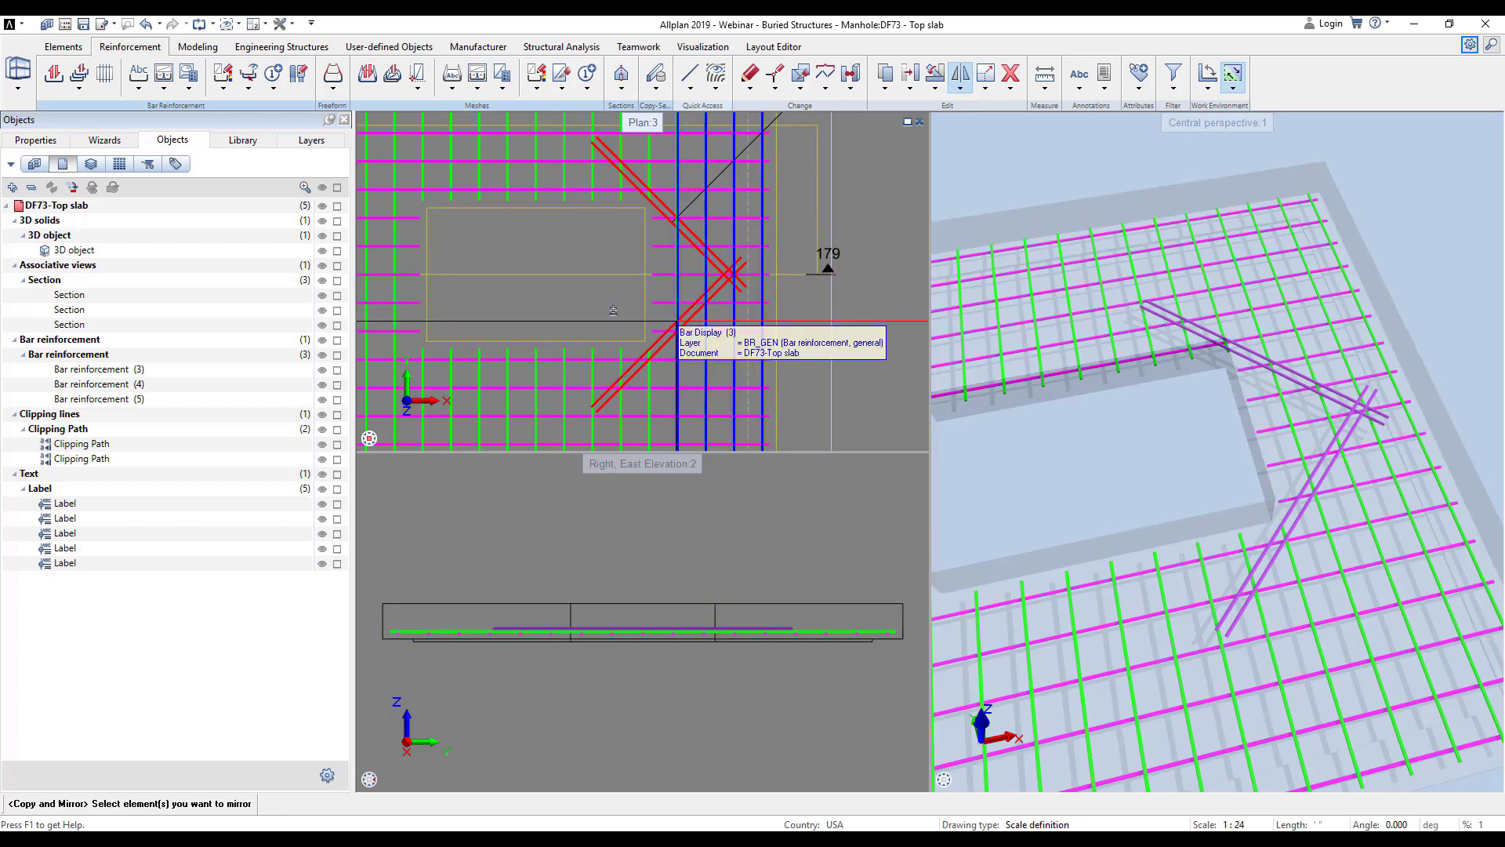
pyautogui.rightClick(490, 321)
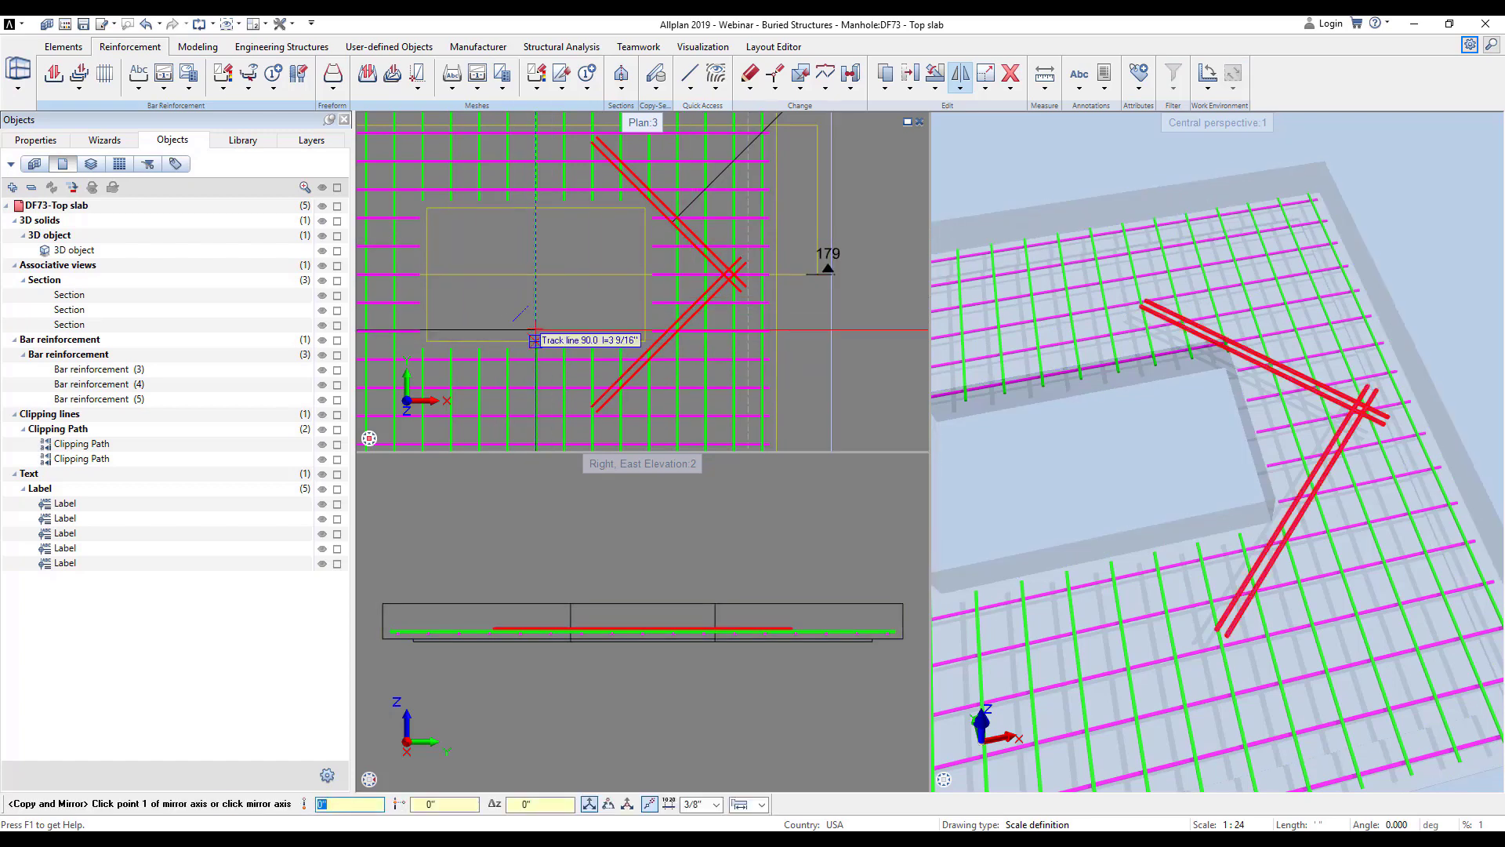
pyautogui.click(536, 322)
pyautogui.click(535, 269)
pyautogui.press('Escape')
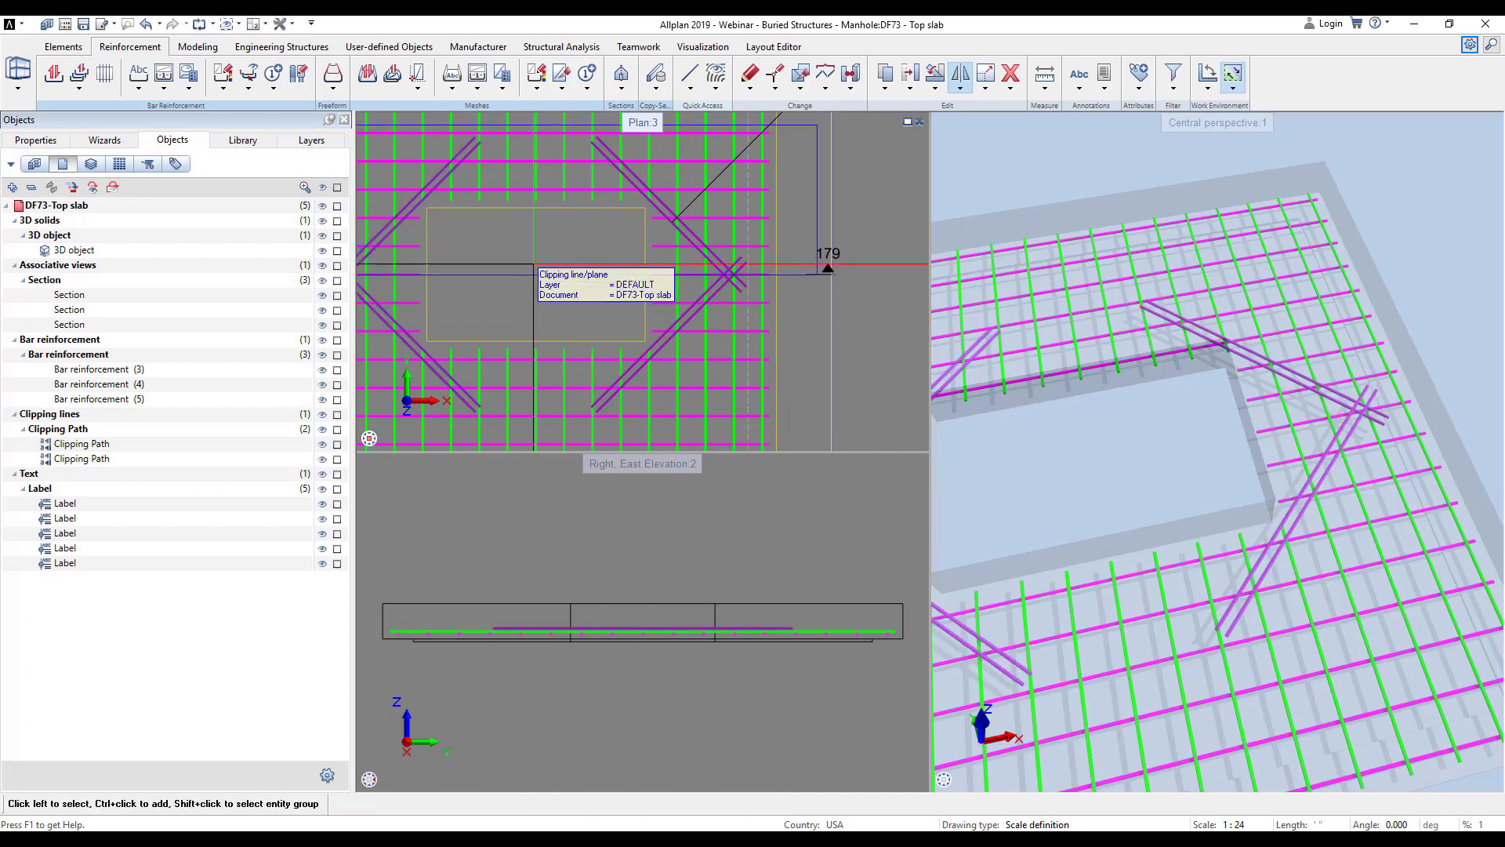
# - Copy the full-length vertical bars on the opening's left side horizontally towards the opening, placing the copies between the existing bars
pyautogui.scroll(-2, 586, 271)
pyautogui.scroll(-2, 1117, 426)
pyautogui.moveTo(1121, 426); pyautogui.dragTo(1208, 389, button='middle')
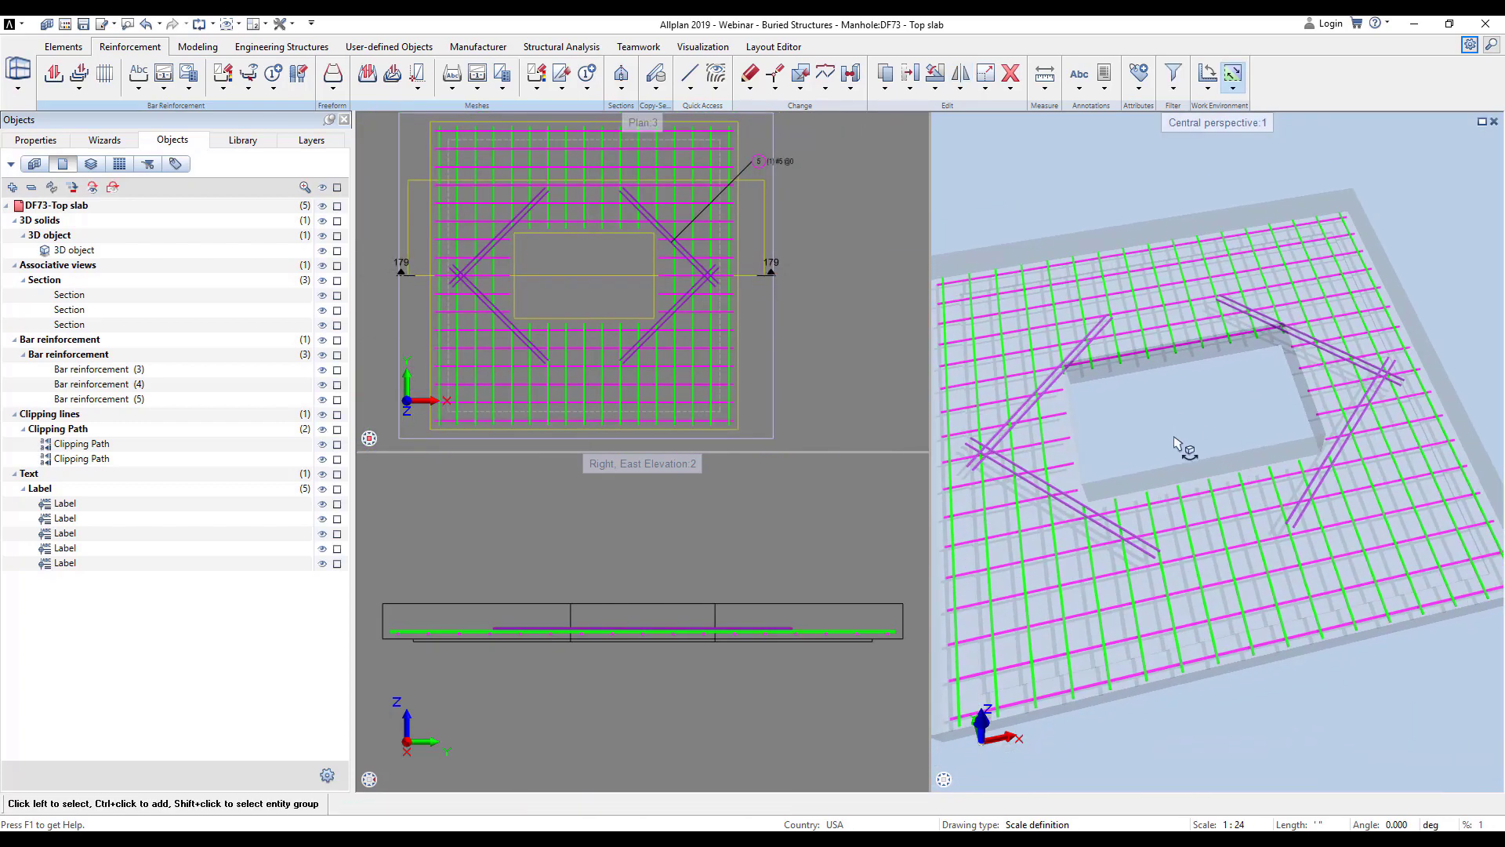
pyautogui.scroll(-2, 693, 337)
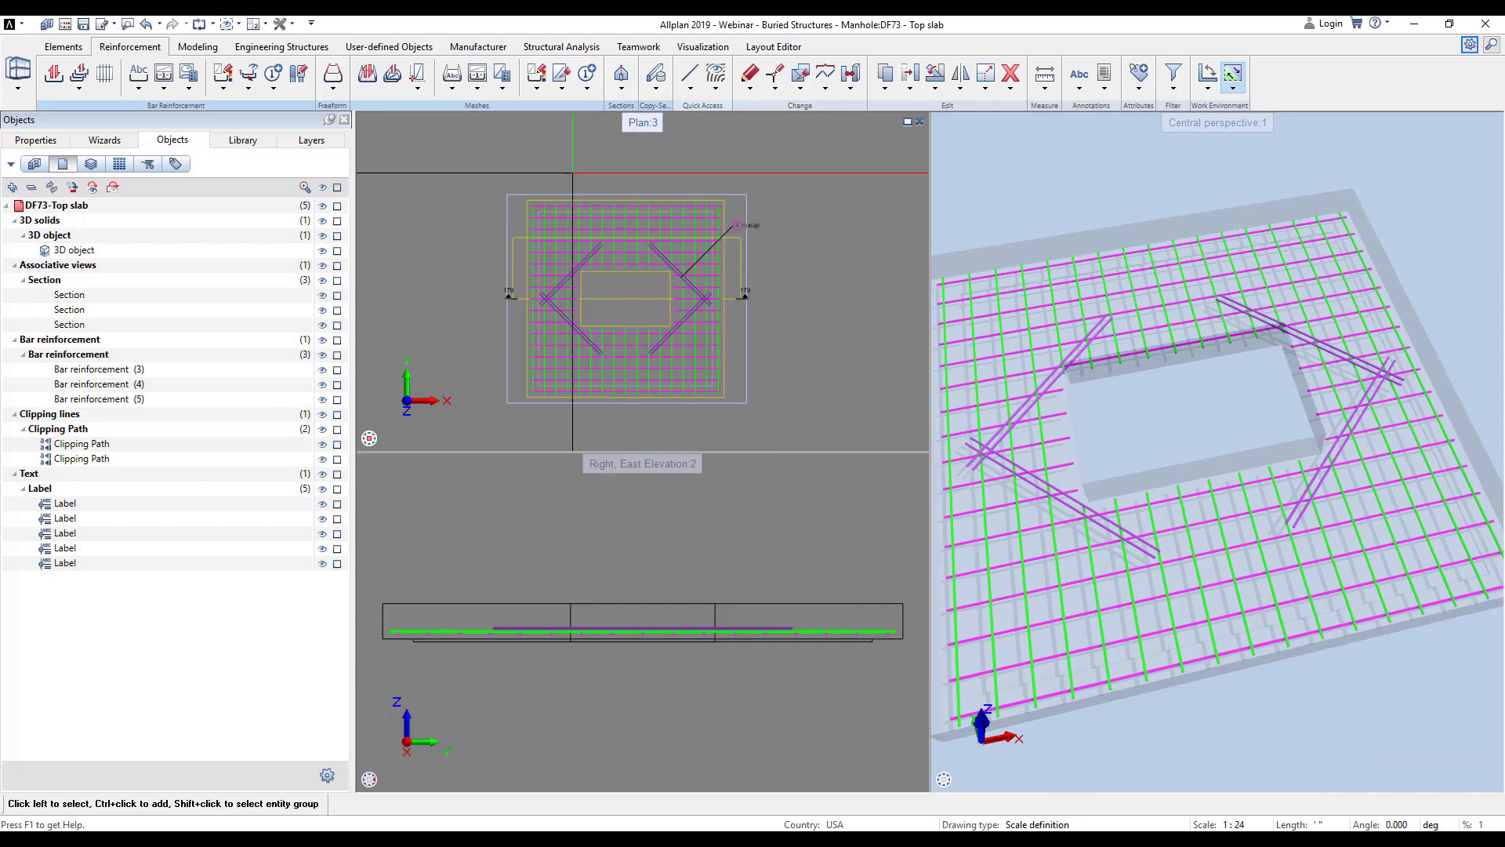
pyautogui.moveTo(548, 169); pyautogui.dragTo(577, 424)
pyautogui.scroll(2, 577, 424)
pyautogui.press('c')
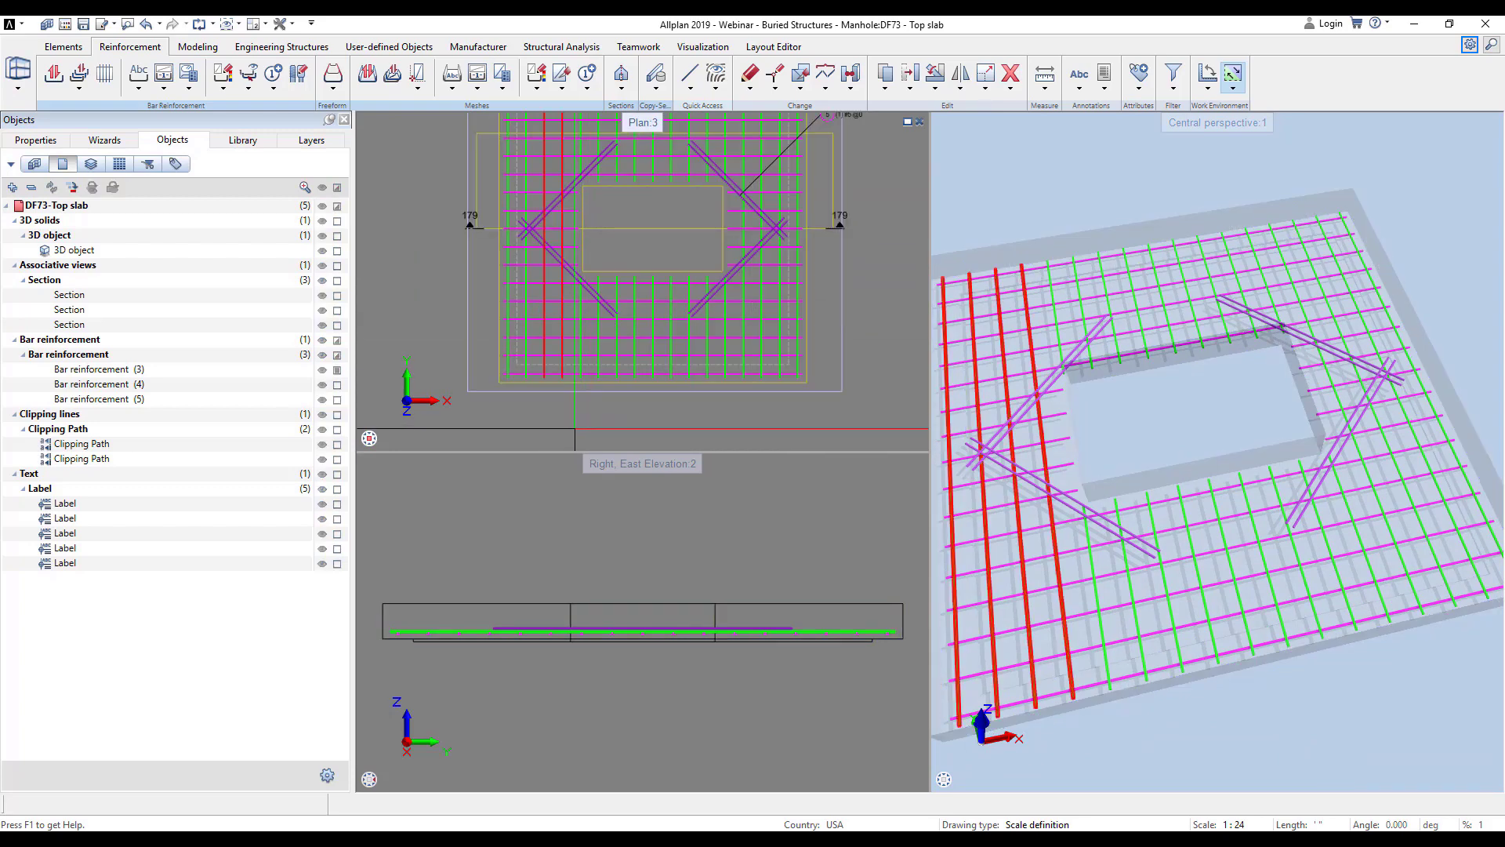
pyautogui.click(564, 426)
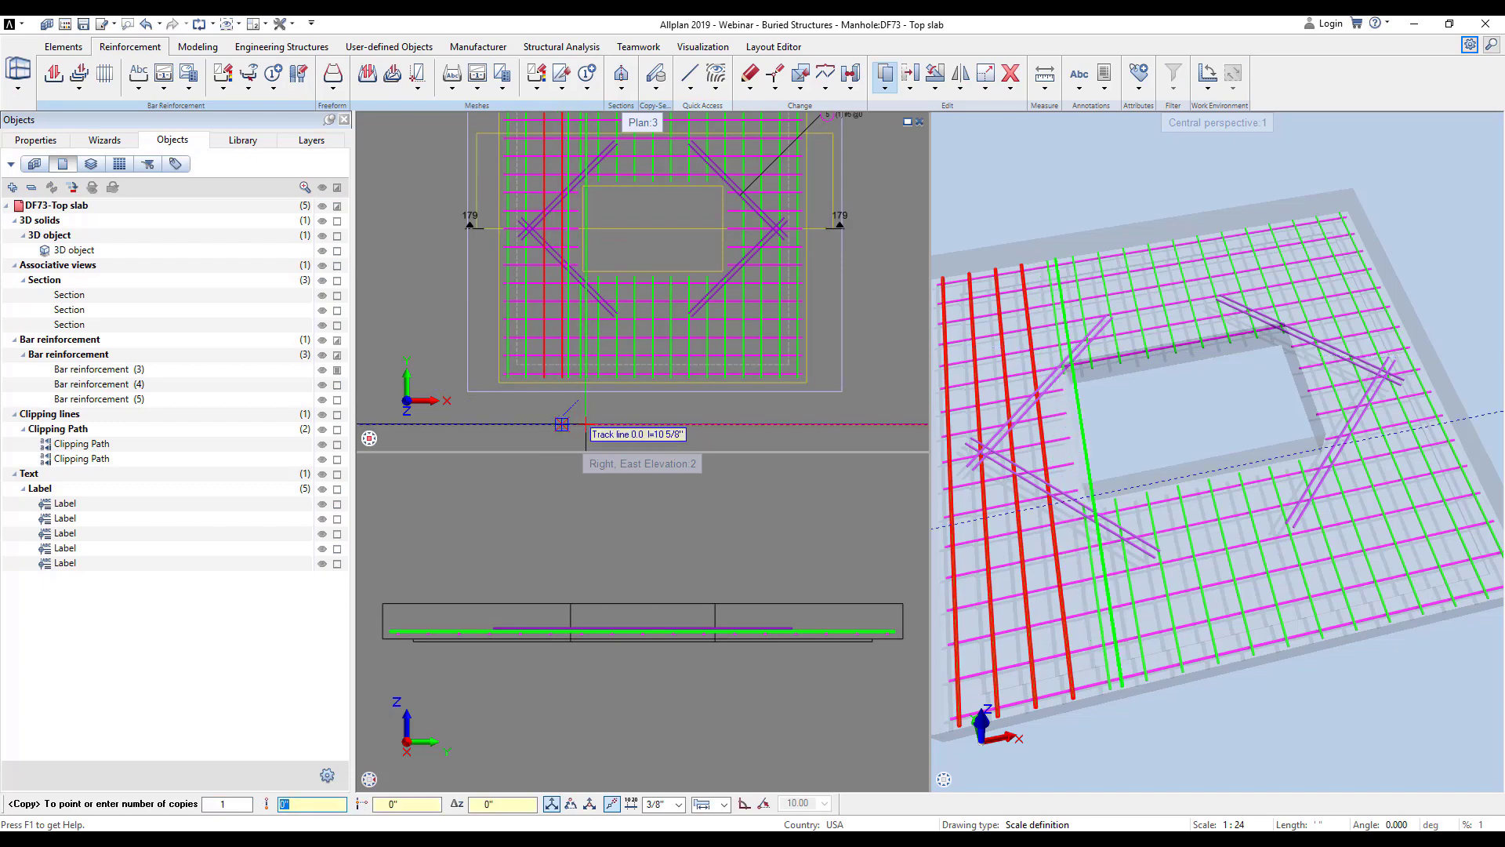
pyautogui.press('Return')
pyautogui.scroll(-2, 726, 363)
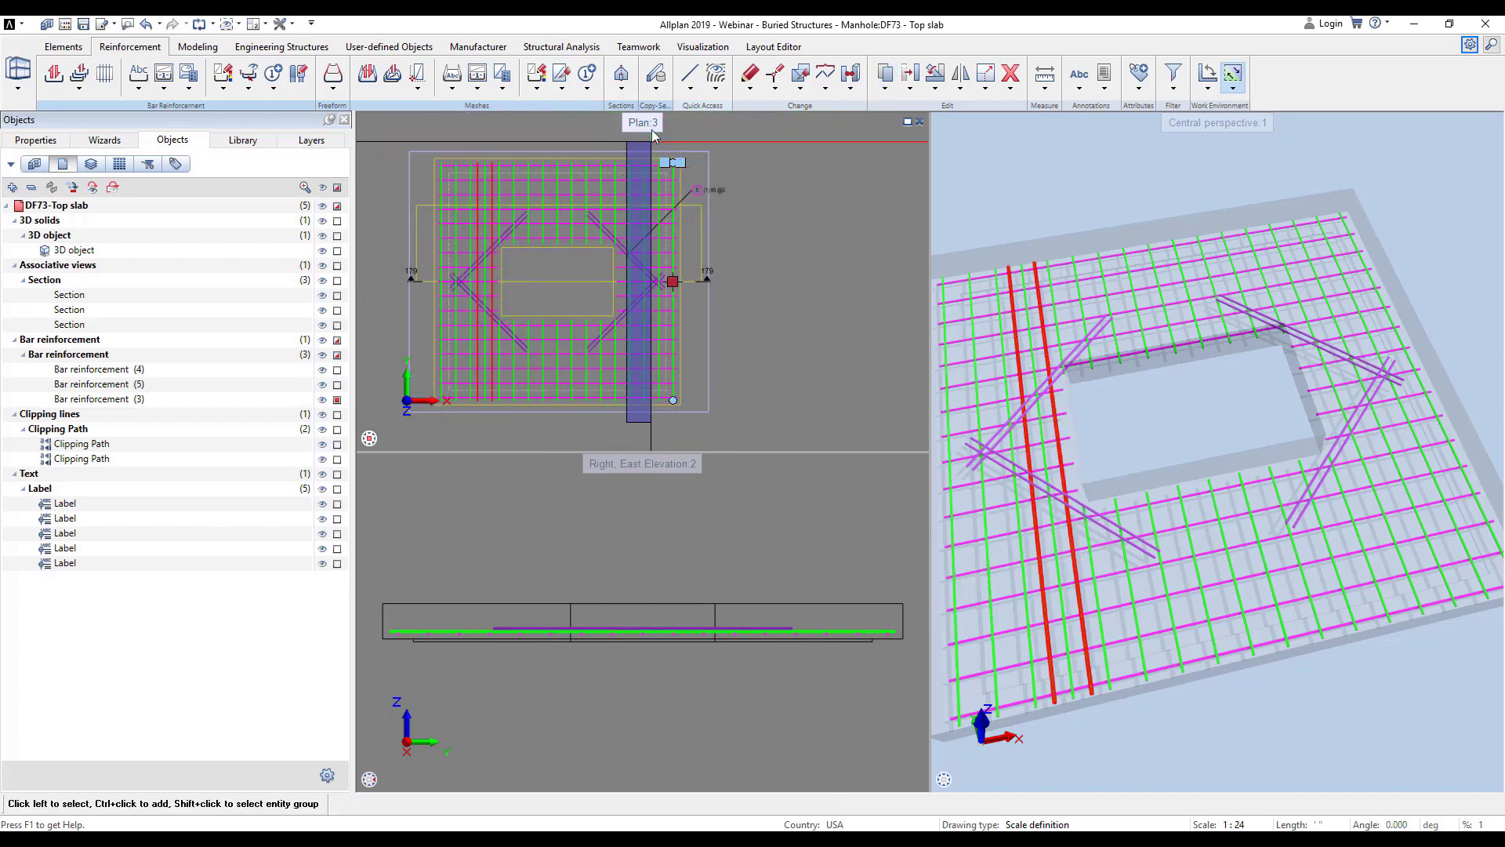
# - Copy the full-length vertical bars on the opening's right side horizontally towards the opening, placing the copies between the existing bars
pyautogui.click(637, 204)
pyautogui.click(607, 135)
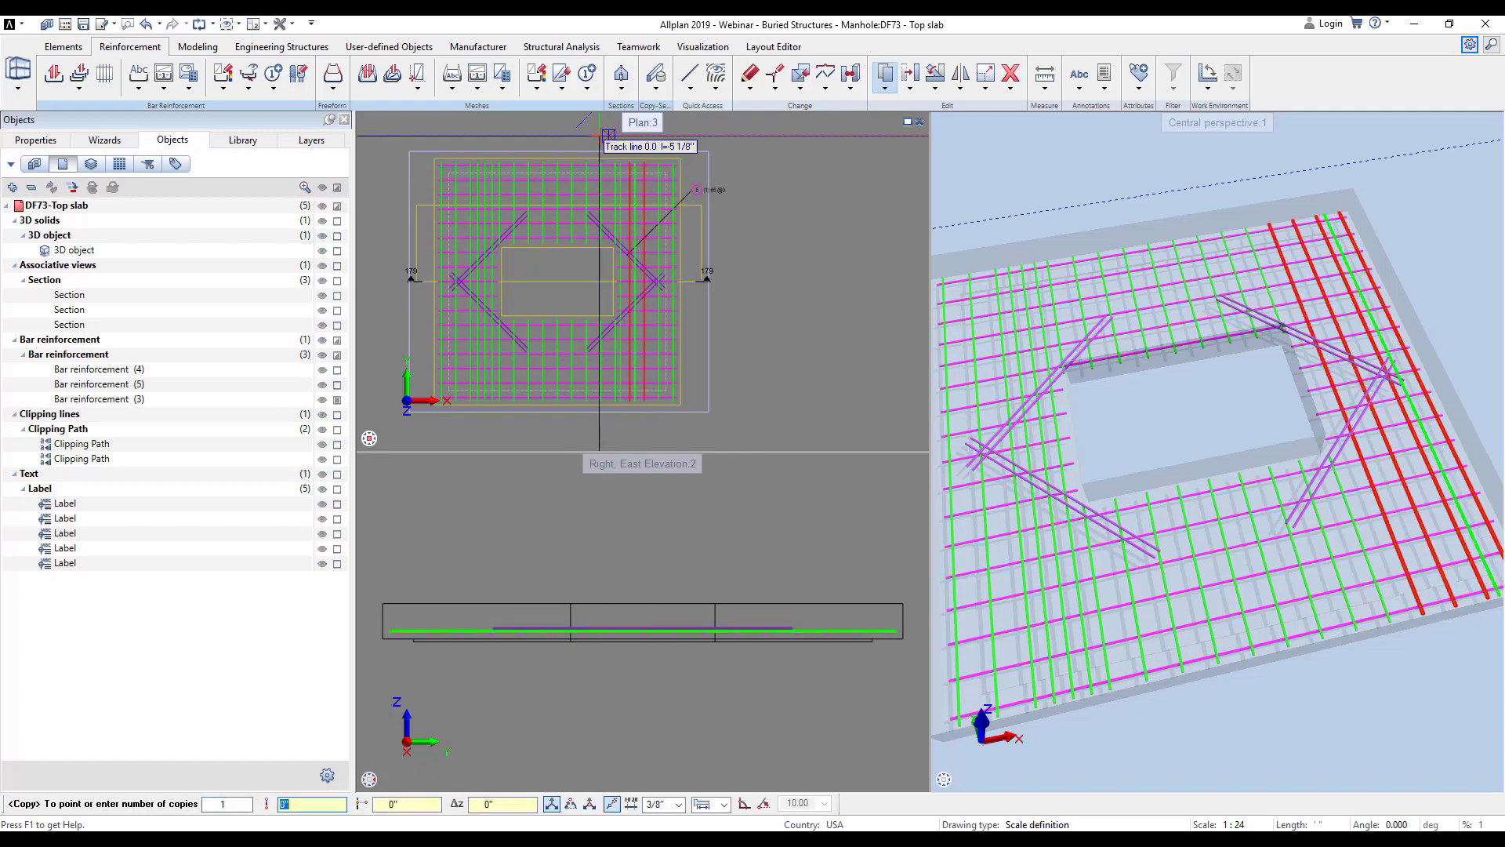
pyautogui.press('Escape')
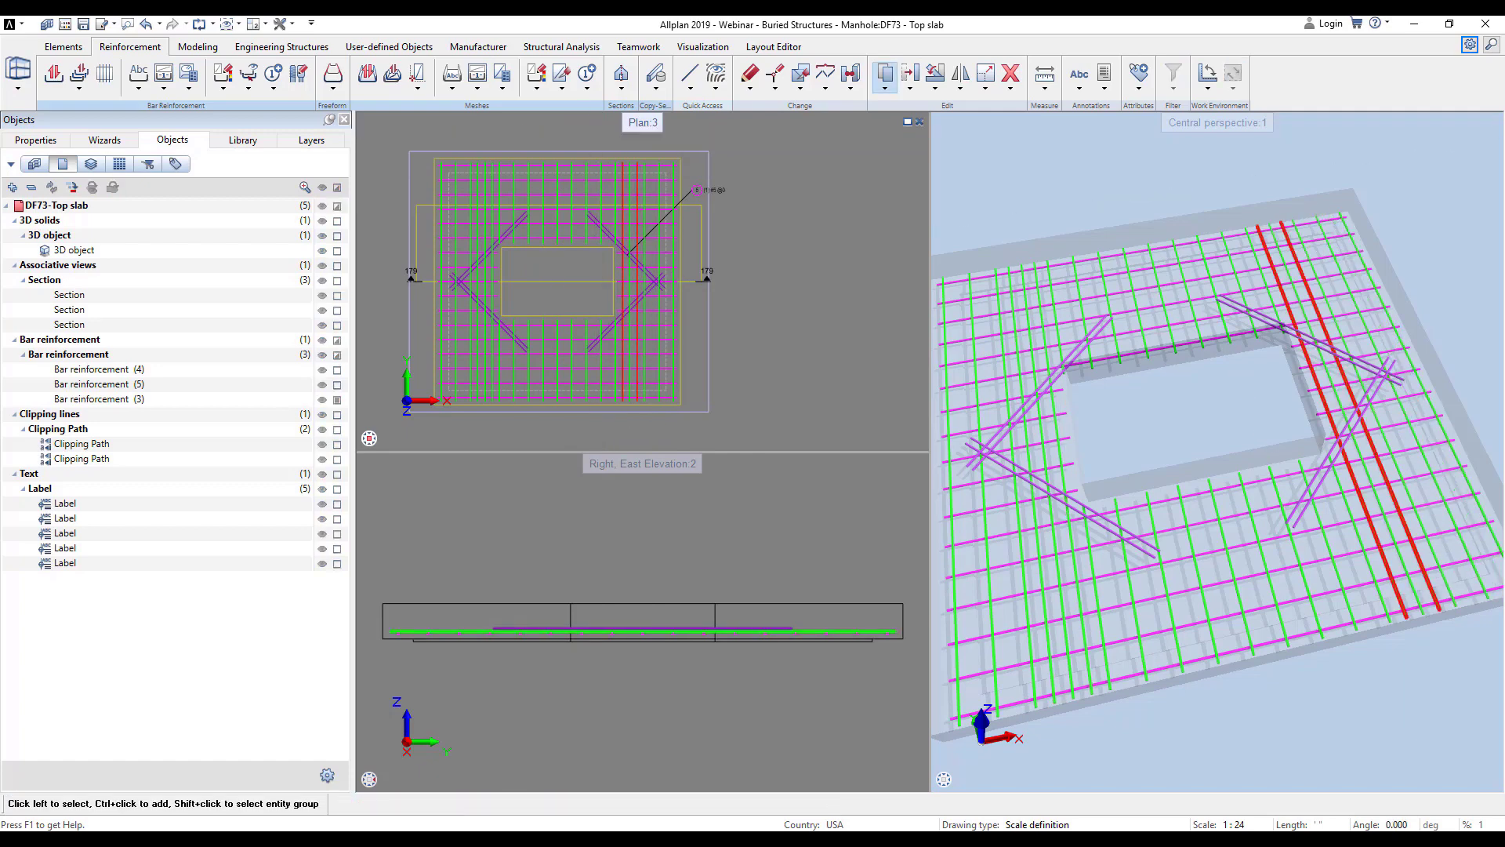
pyautogui.scroll(2, 430, 227)
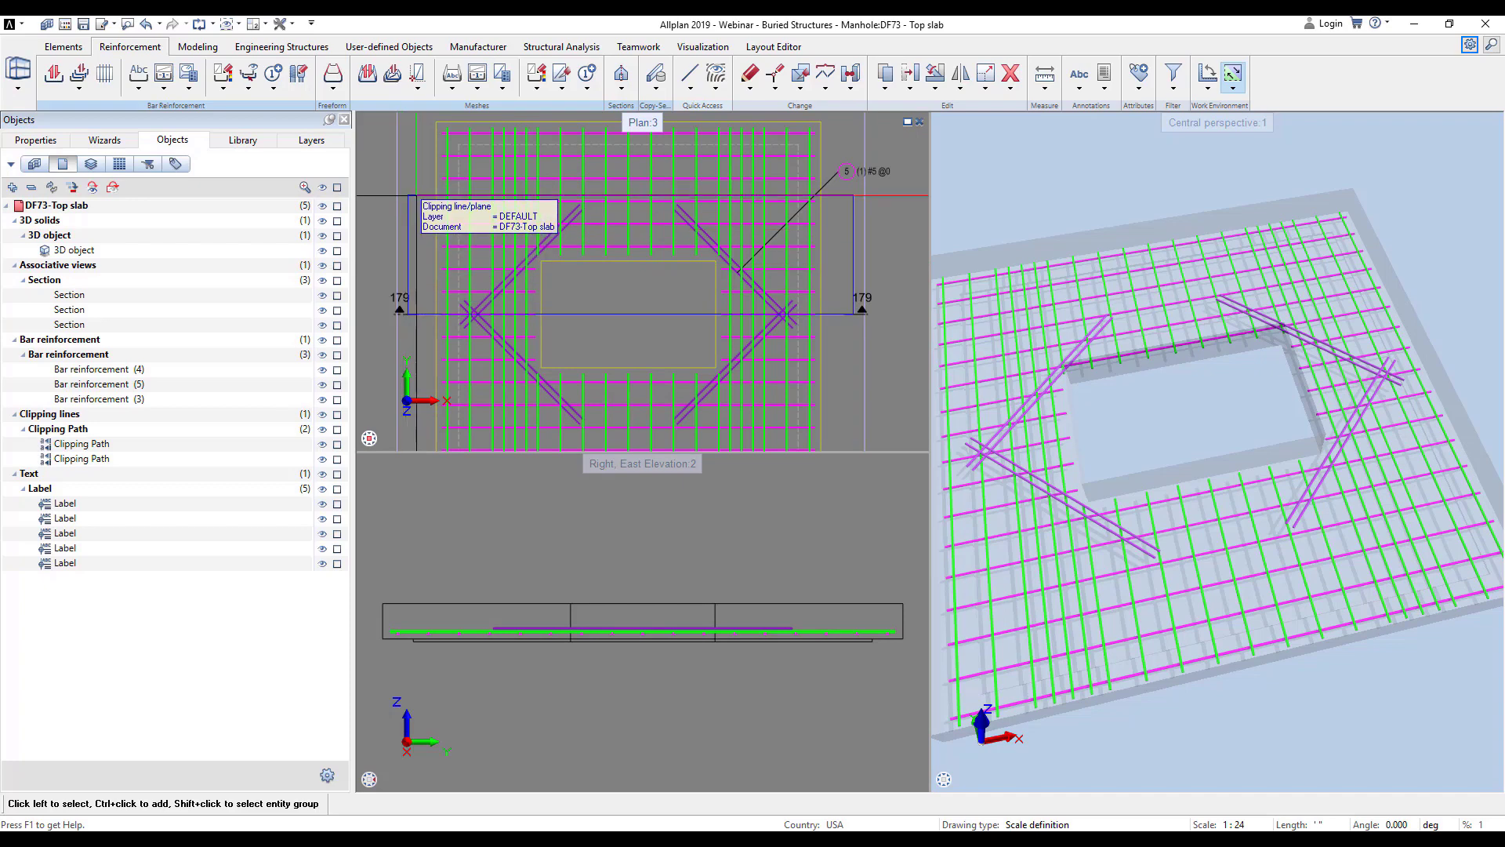
pyautogui.moveTo(417, 193); pyautogui.dragTo(830, 252)
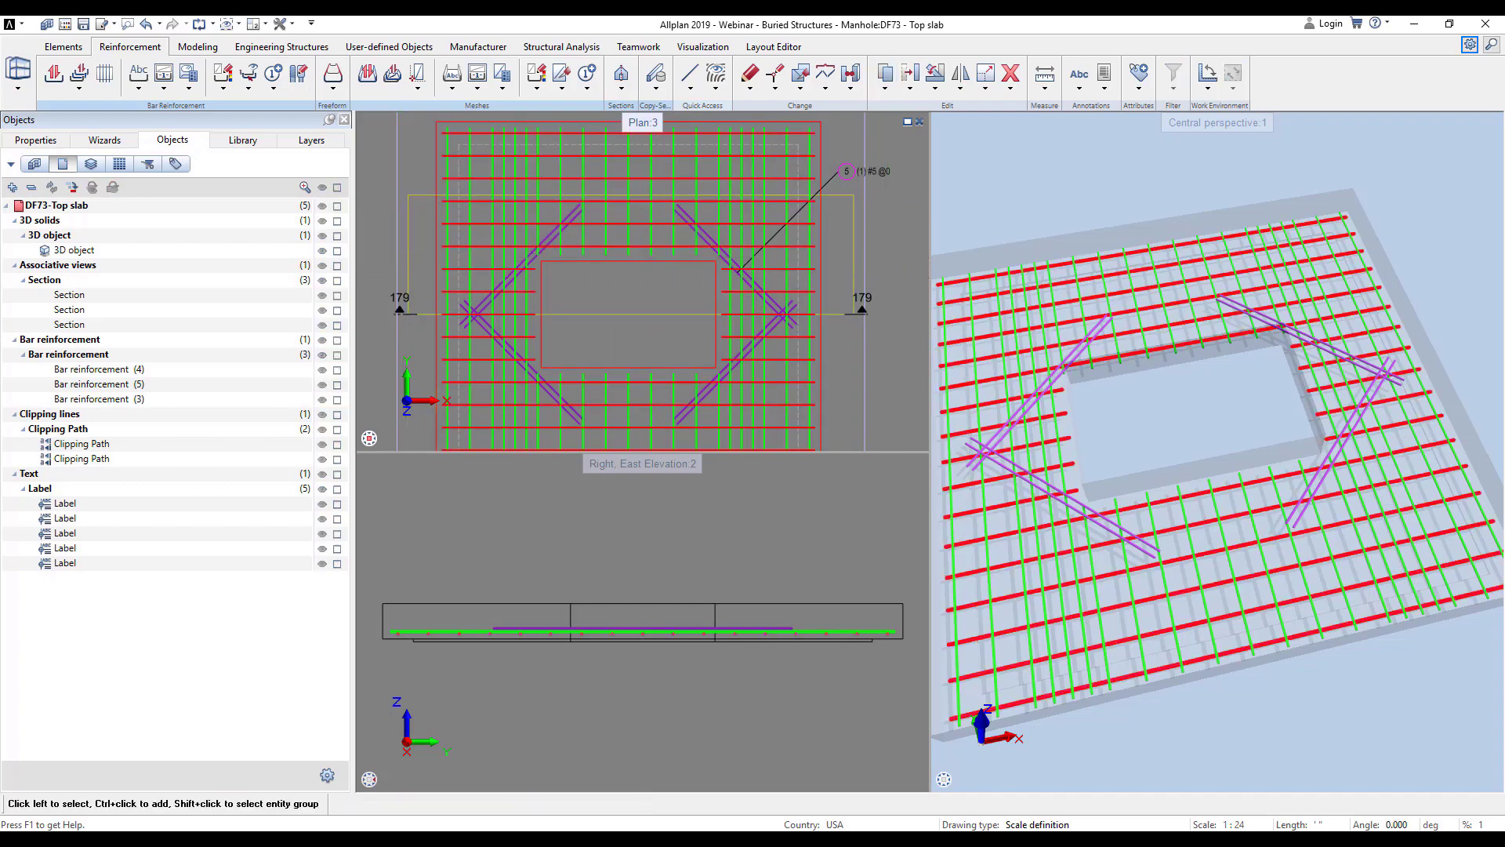
pyautogui.scroll(-1, 827, 284)
pyautogui.scroll(-3, 828, 284)
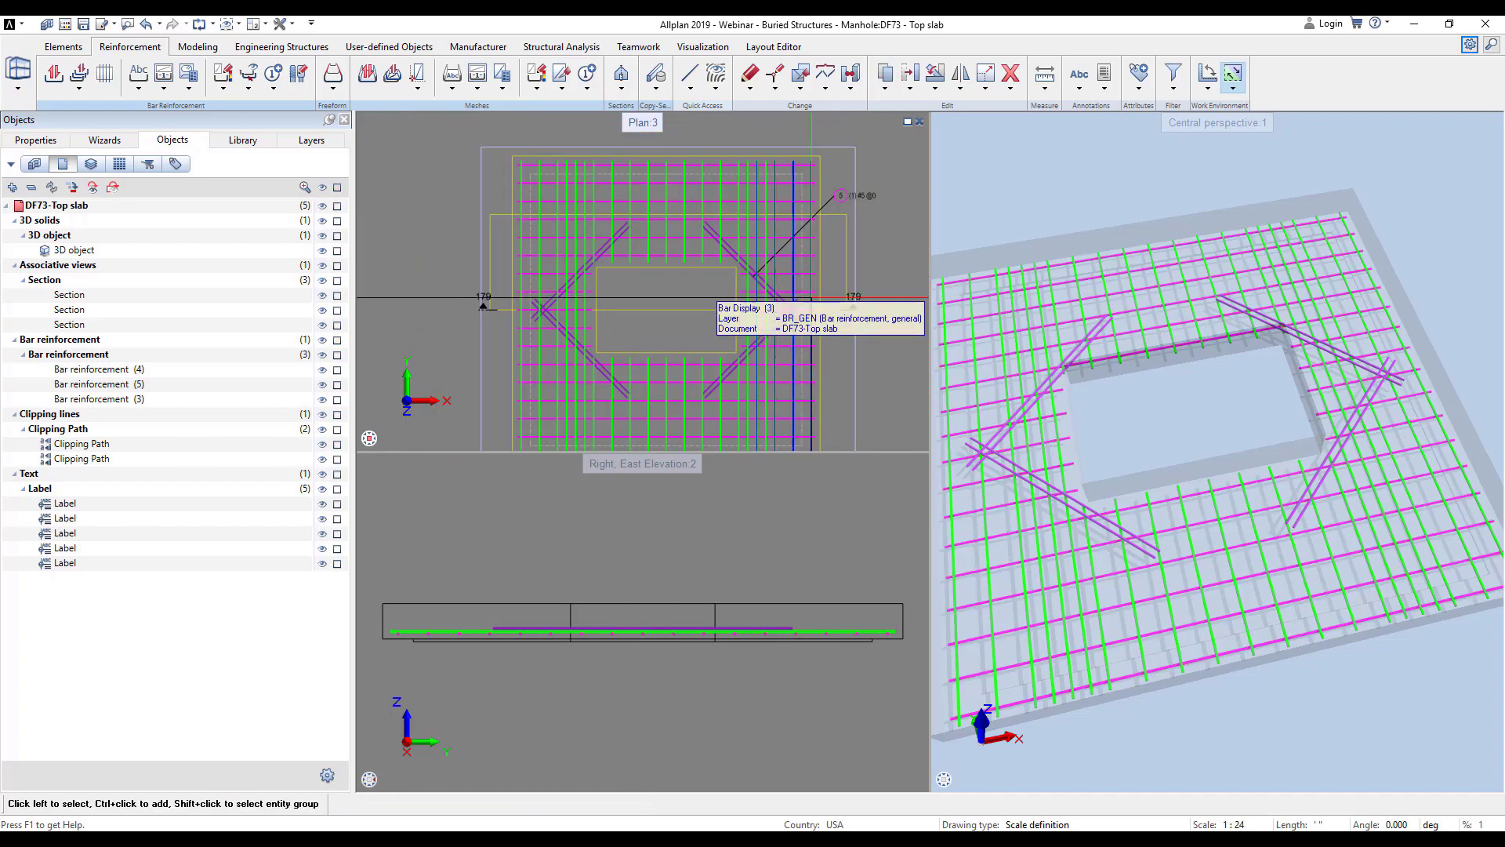
pyautogui.moveTo(1174, 471); pyautogui.dragTo(1133, 506)
pyautogui.scroll(-4, 1133, 505)
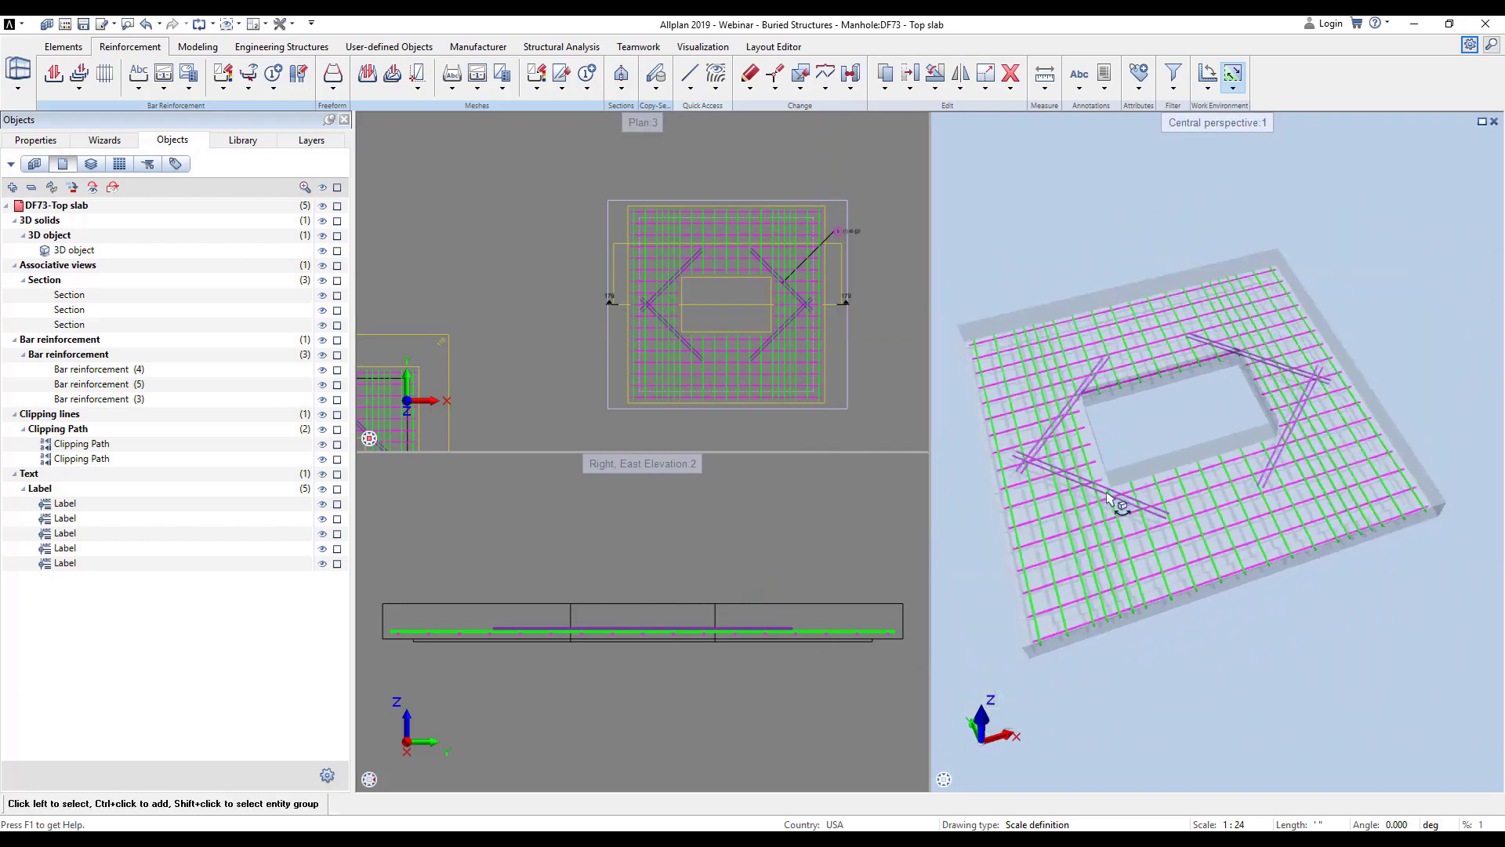
# - Open drawing file 75 Base of the Manhole structure and fit the base in the plan and elevation views
pyautogui.doubleClick(502, 298)
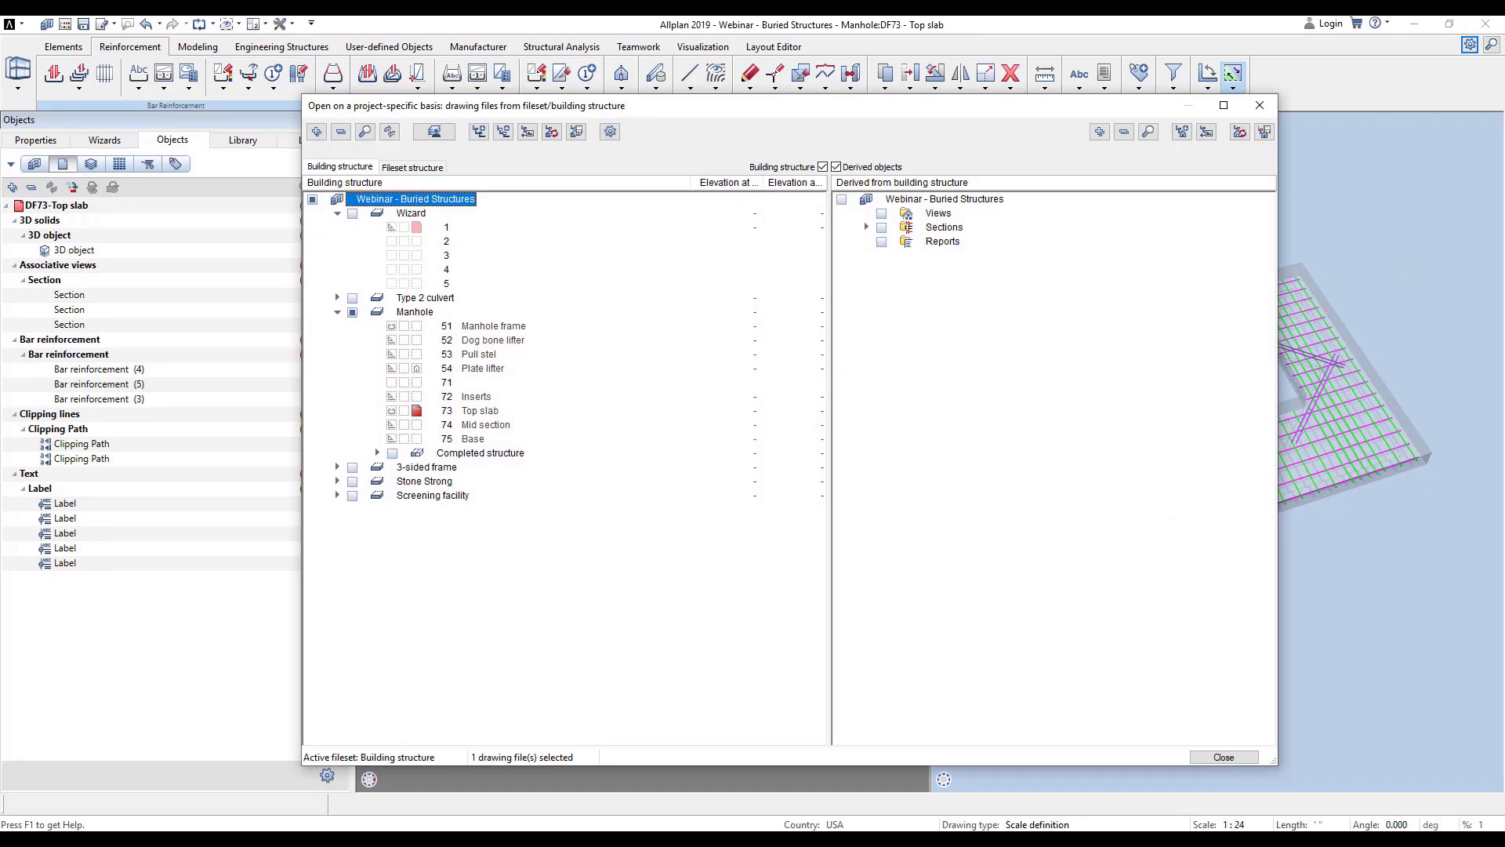
pyautogui.doubleClick(450, 437)
pyautogui.middleClick(696, 312)
pyautogui.middleClick(697, 313)
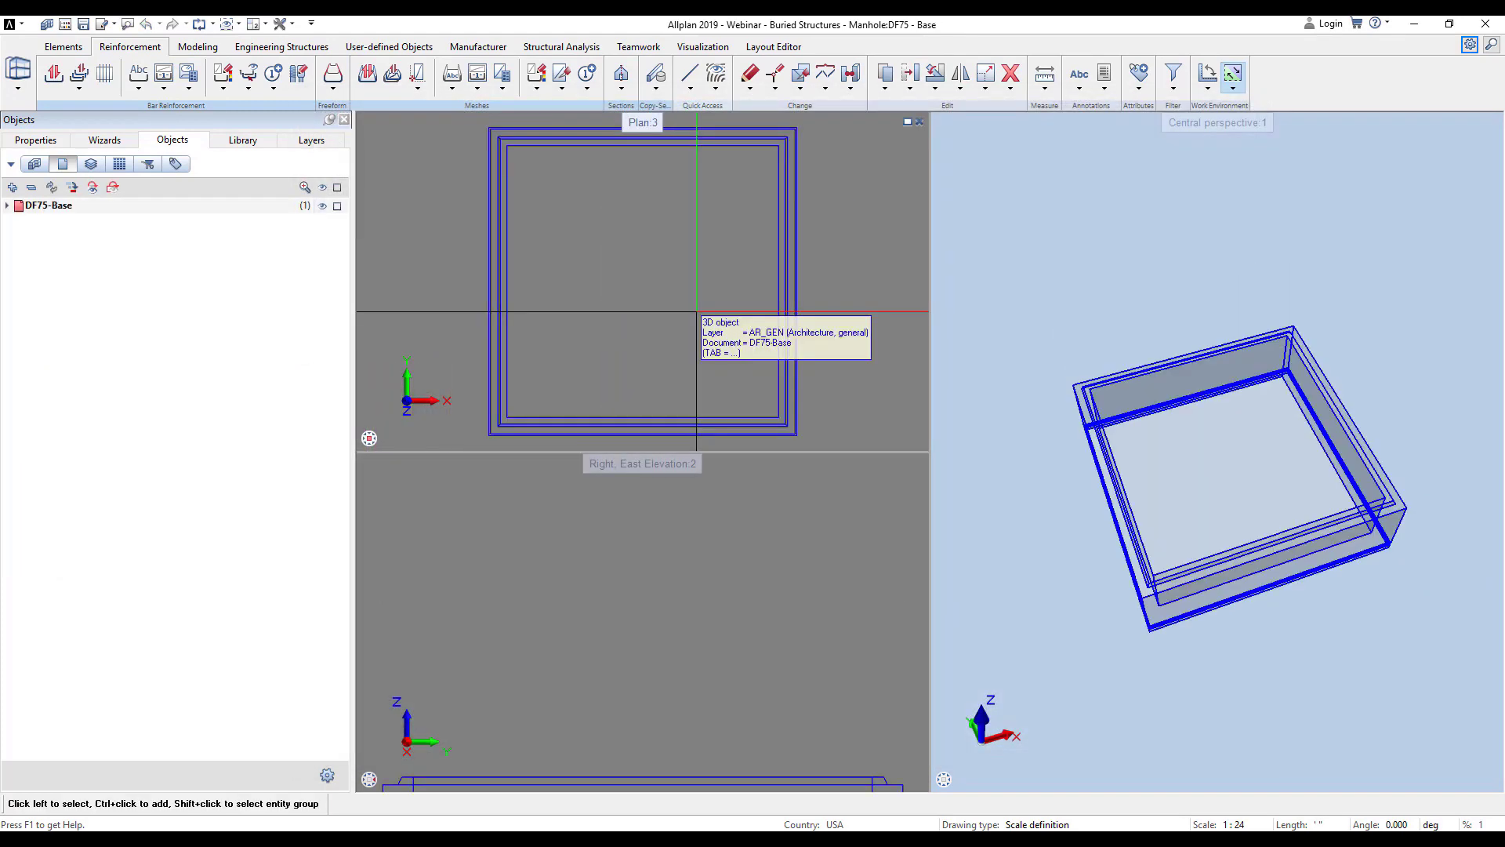
pyautogui.middleClick(673, 579)
pyautogui.middleClick(672, 579)
pyautogui.scroll(-2, 673, 580)
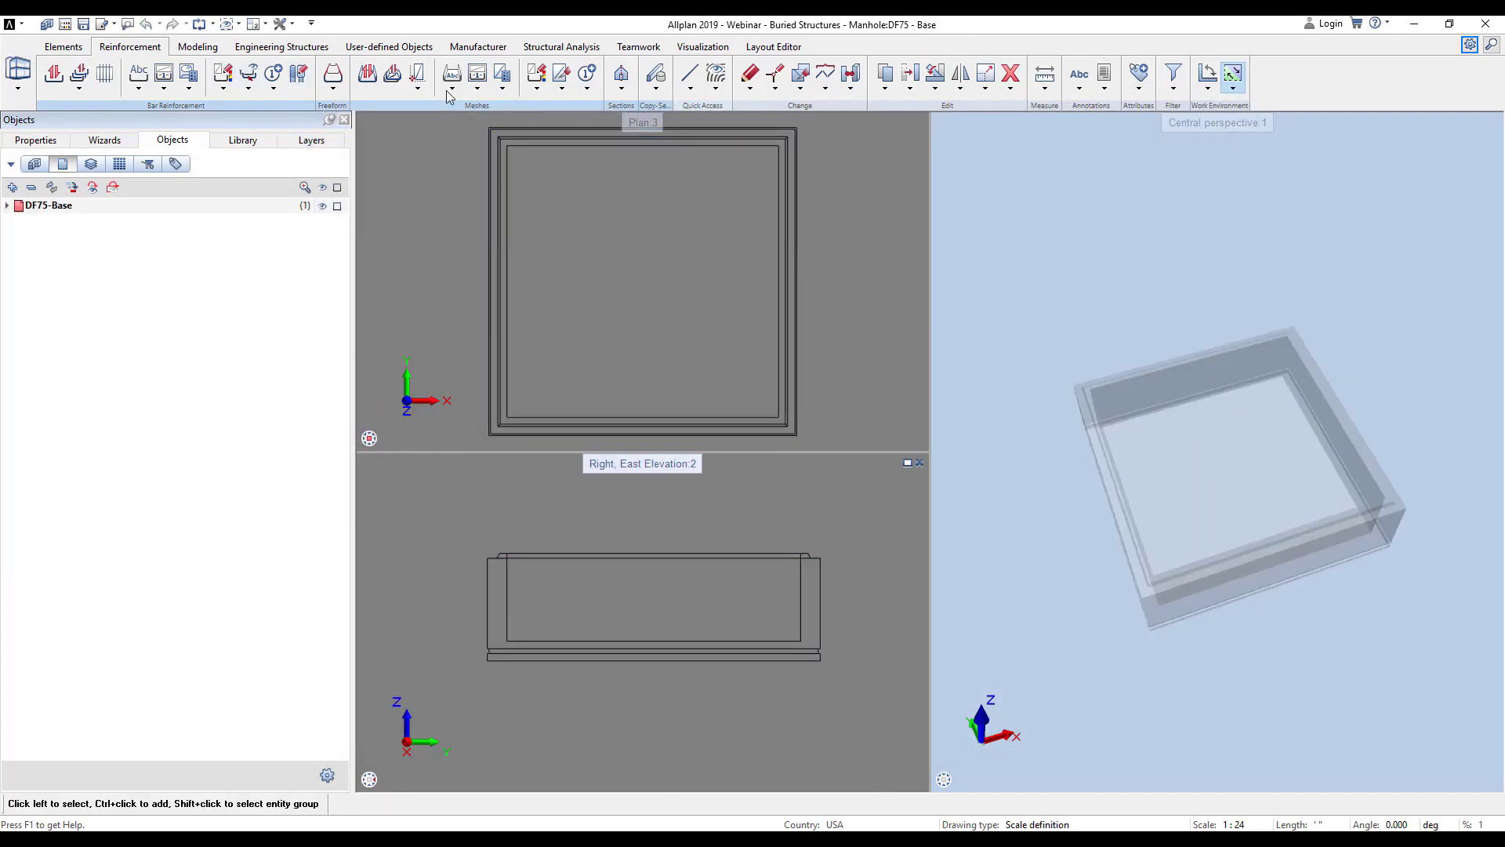
# - Create a rectangular clipping path around the base with Section object enabled, and place its generated plan section beside the model
pyautogui.click(621, 75)
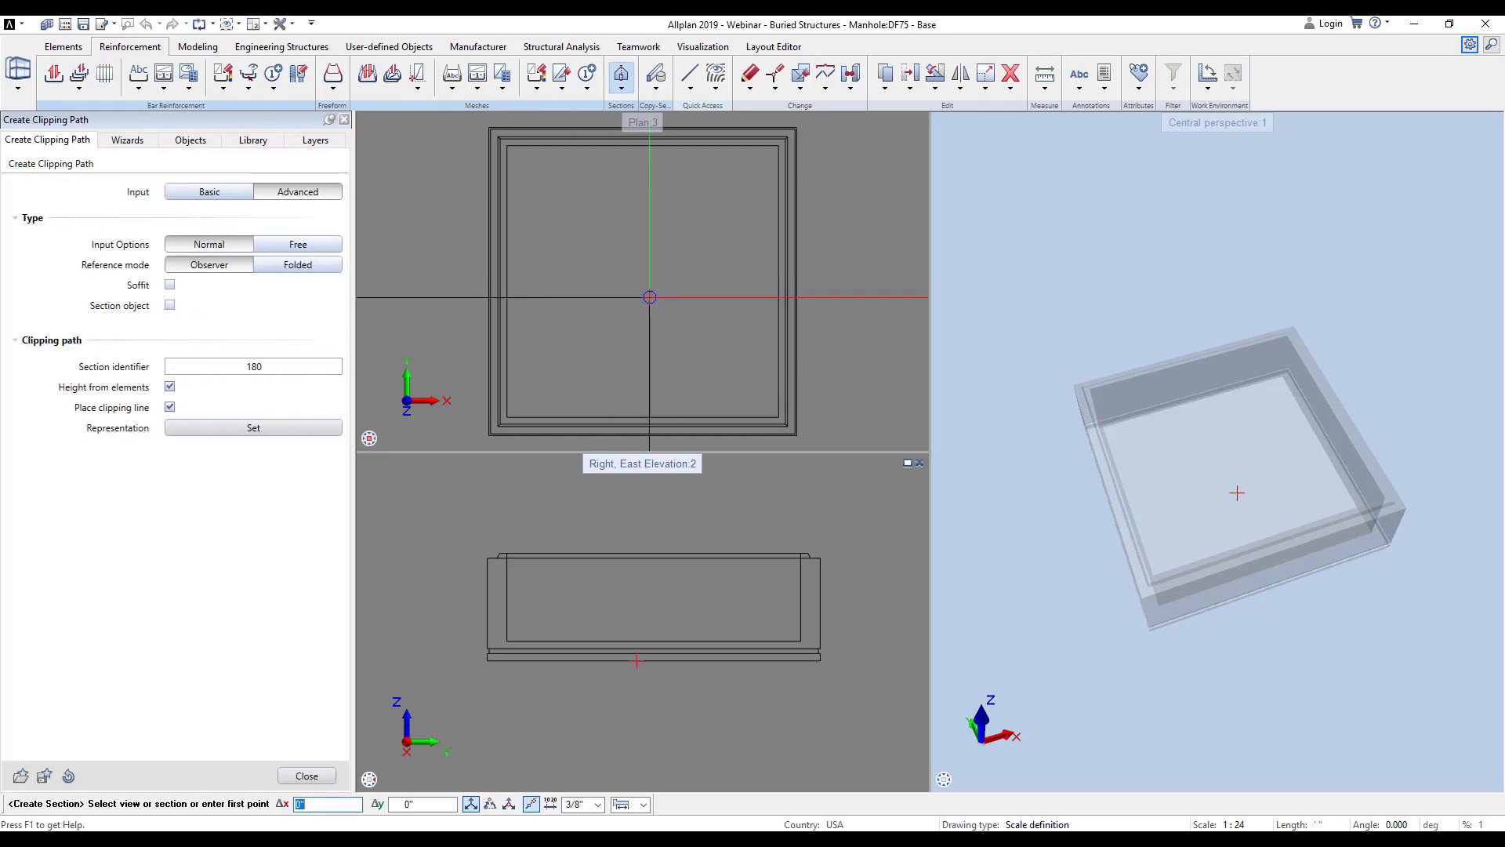
pyautogui.scroll(-2, 596, 298)
pyautogui.click(500, 187)
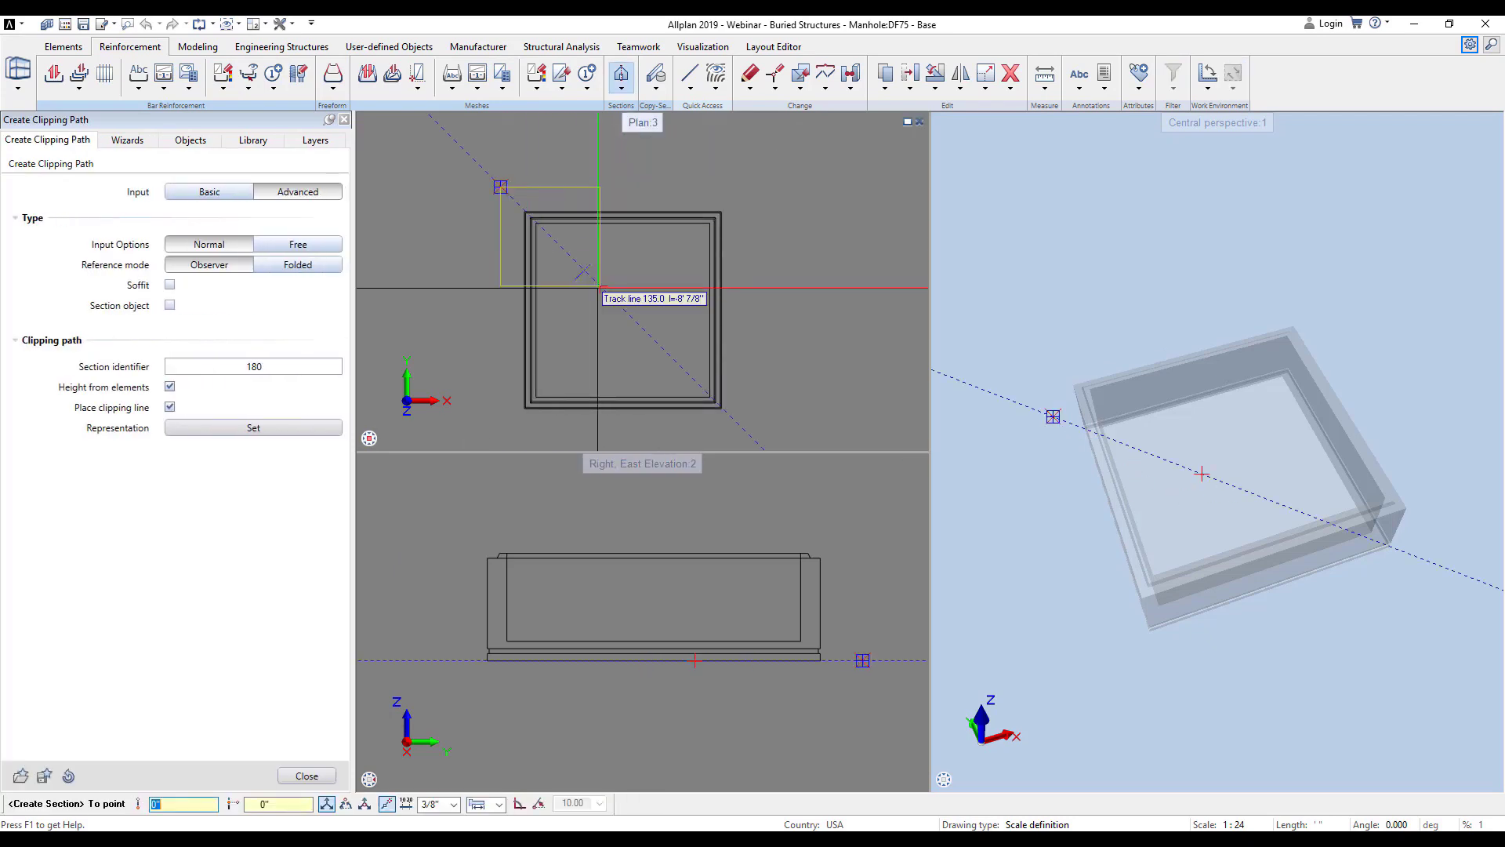
pyautogui.click(742, 427)
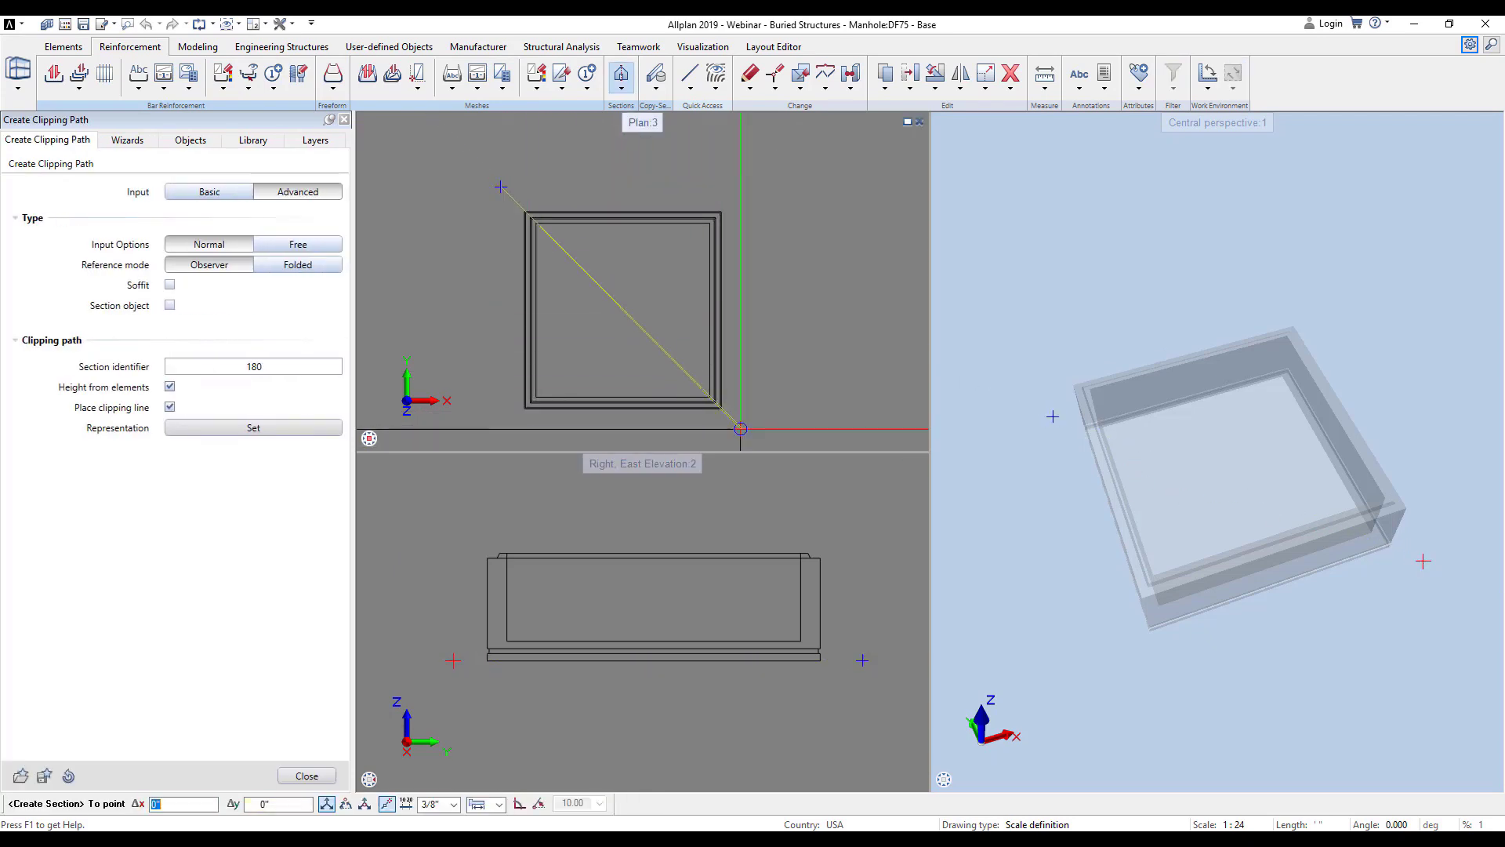
pyautogui.click(169, 305)
pyautogui.click(621, 306)
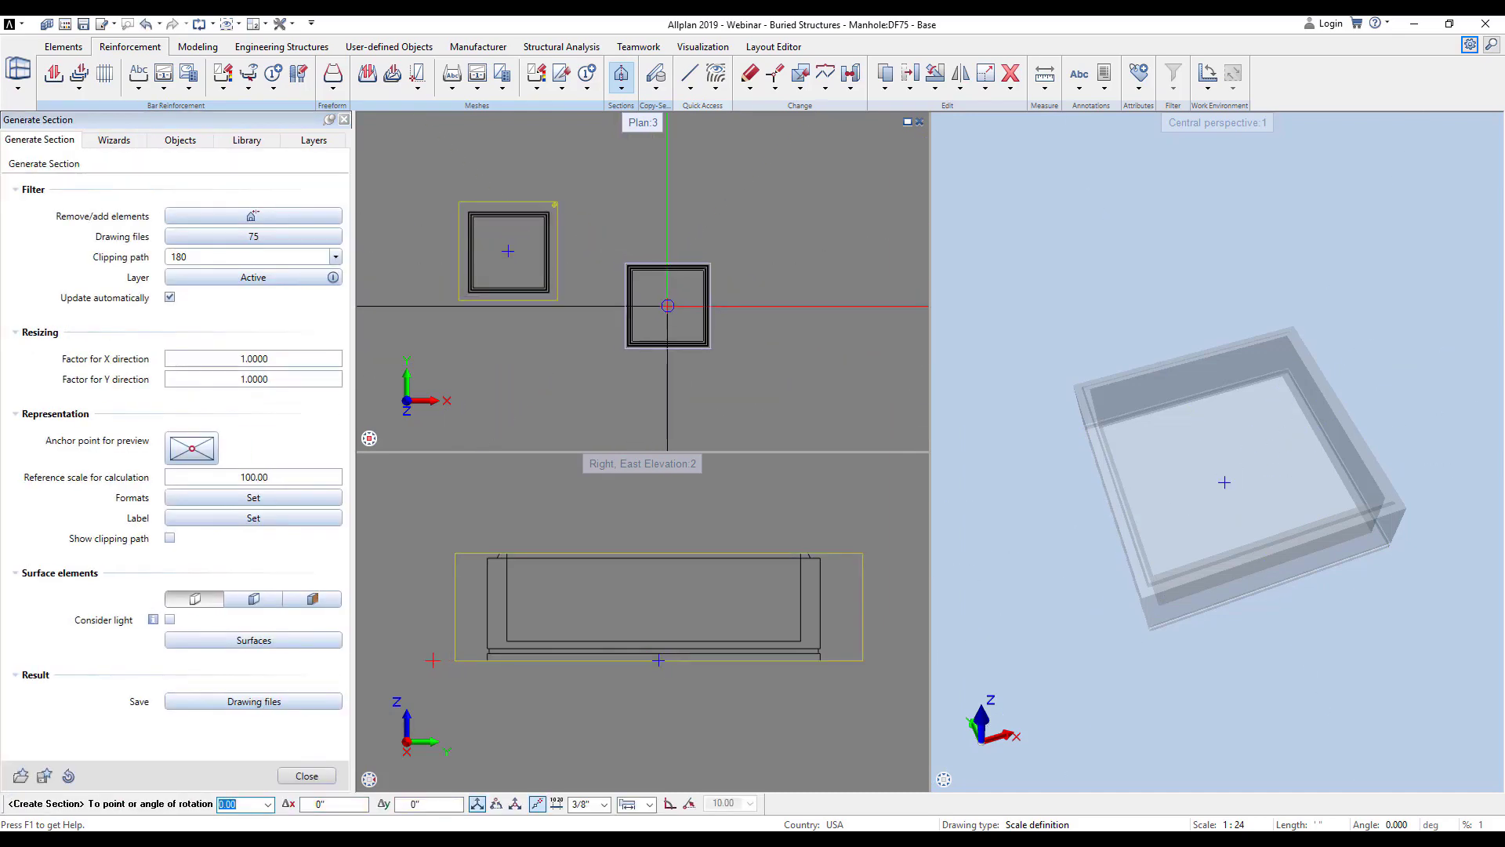
pyautogui.click(667, 305)
pyautogui.click(622, 75)
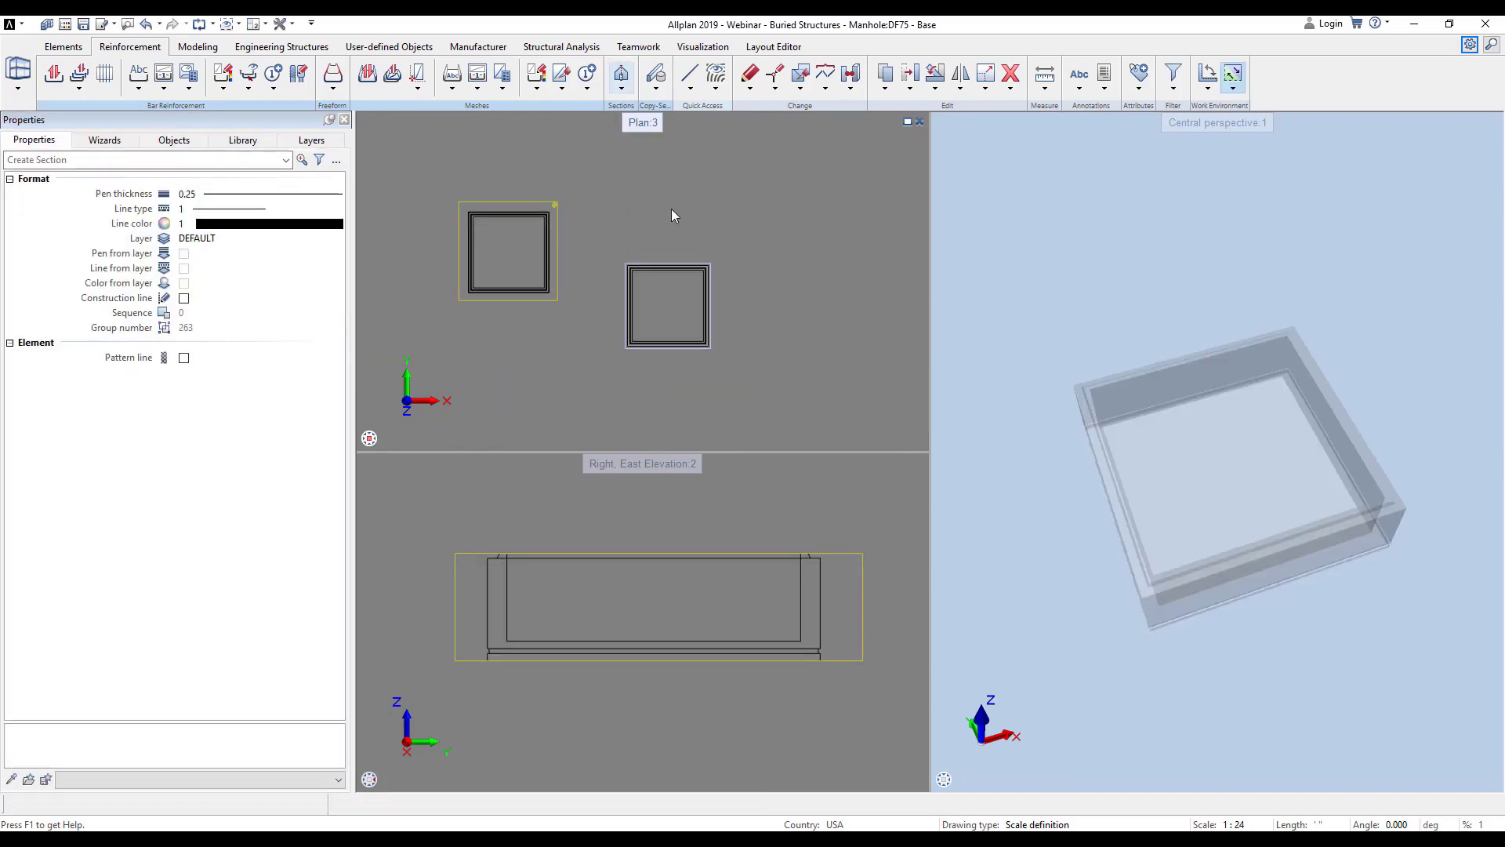
# - Create clipping path 181 across the base in its generated plan with Section object disabled, and place the resulting cross-section beside it
pyautogui.scroll(1, 679, 304)
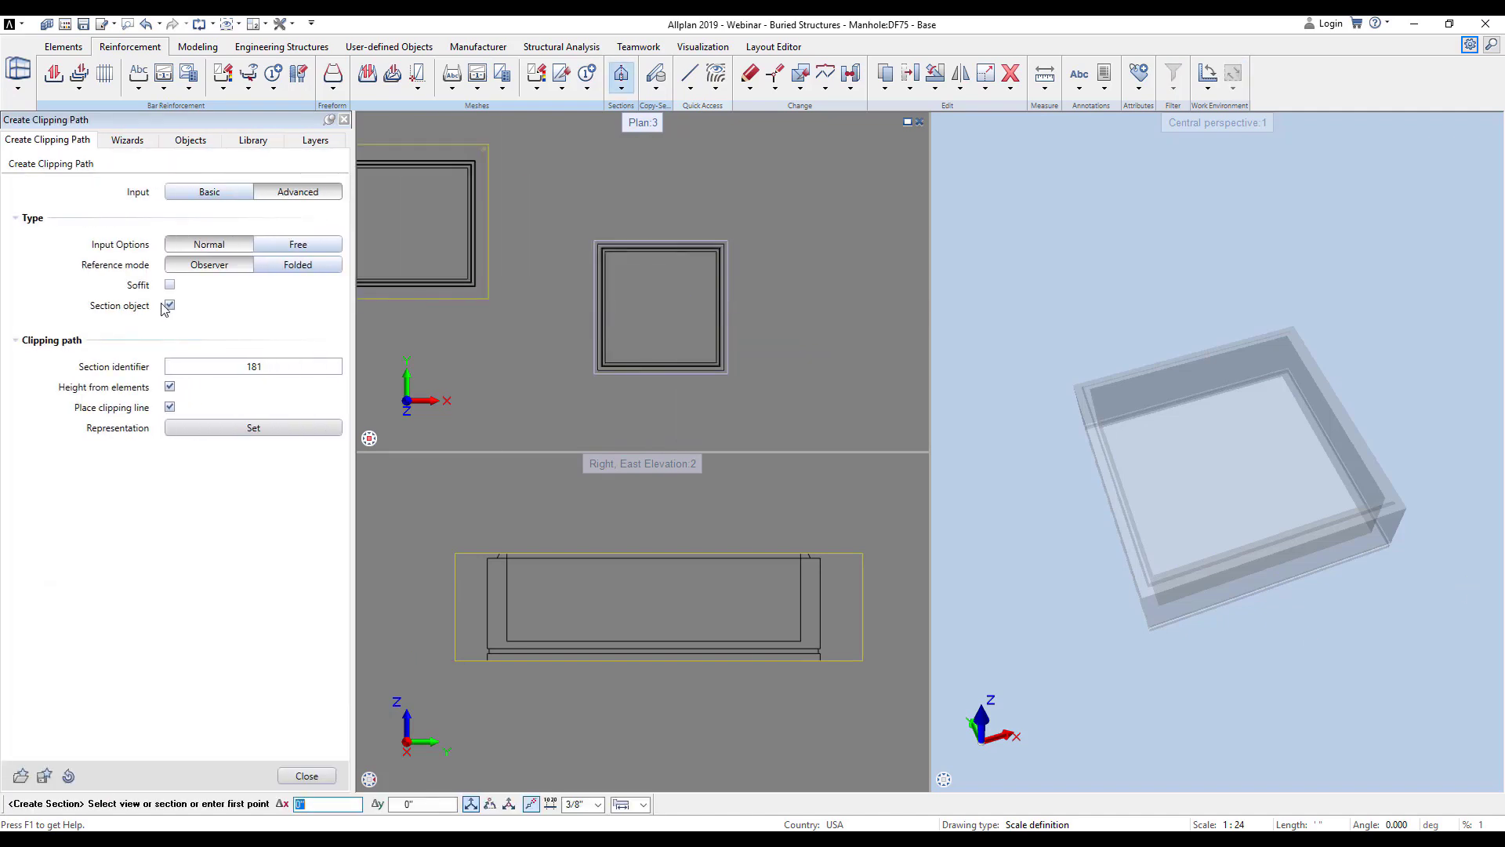
pyautogui.click(589, 306)
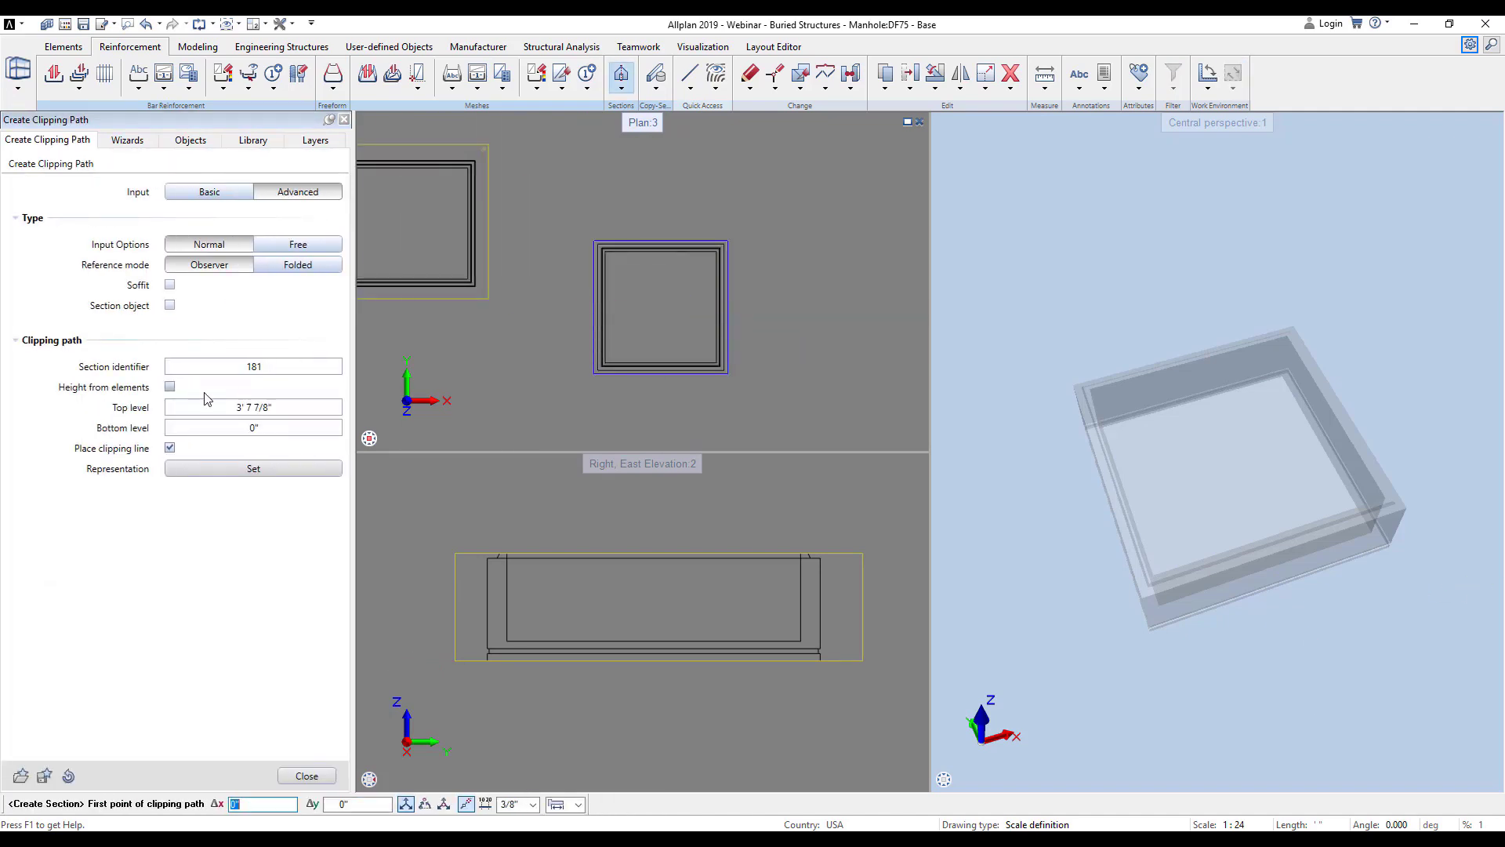
pyautogui.scroll(2, 619, 321)
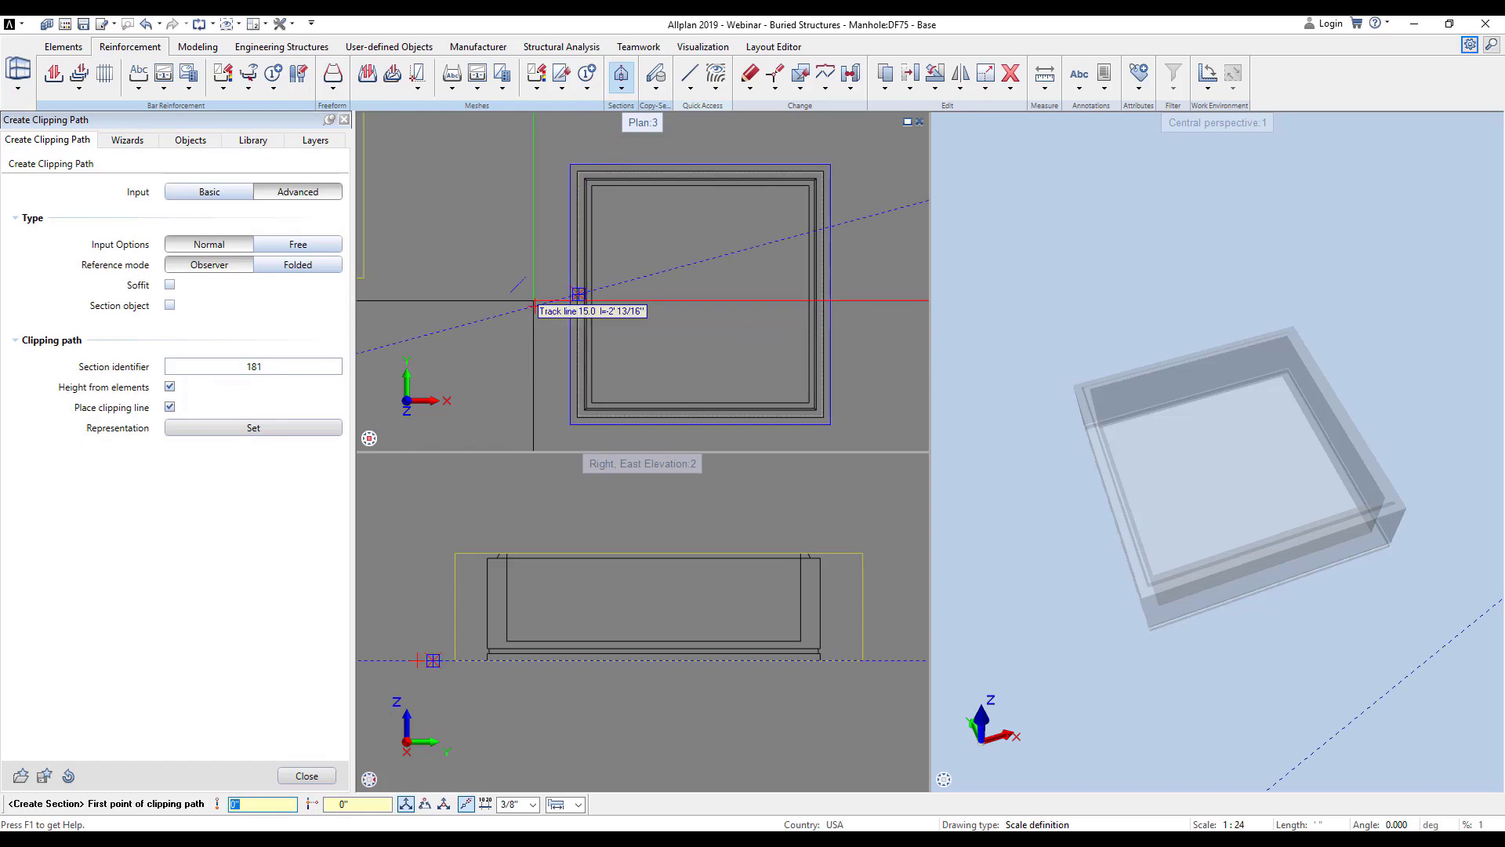
pyautogui.click(560, 294)
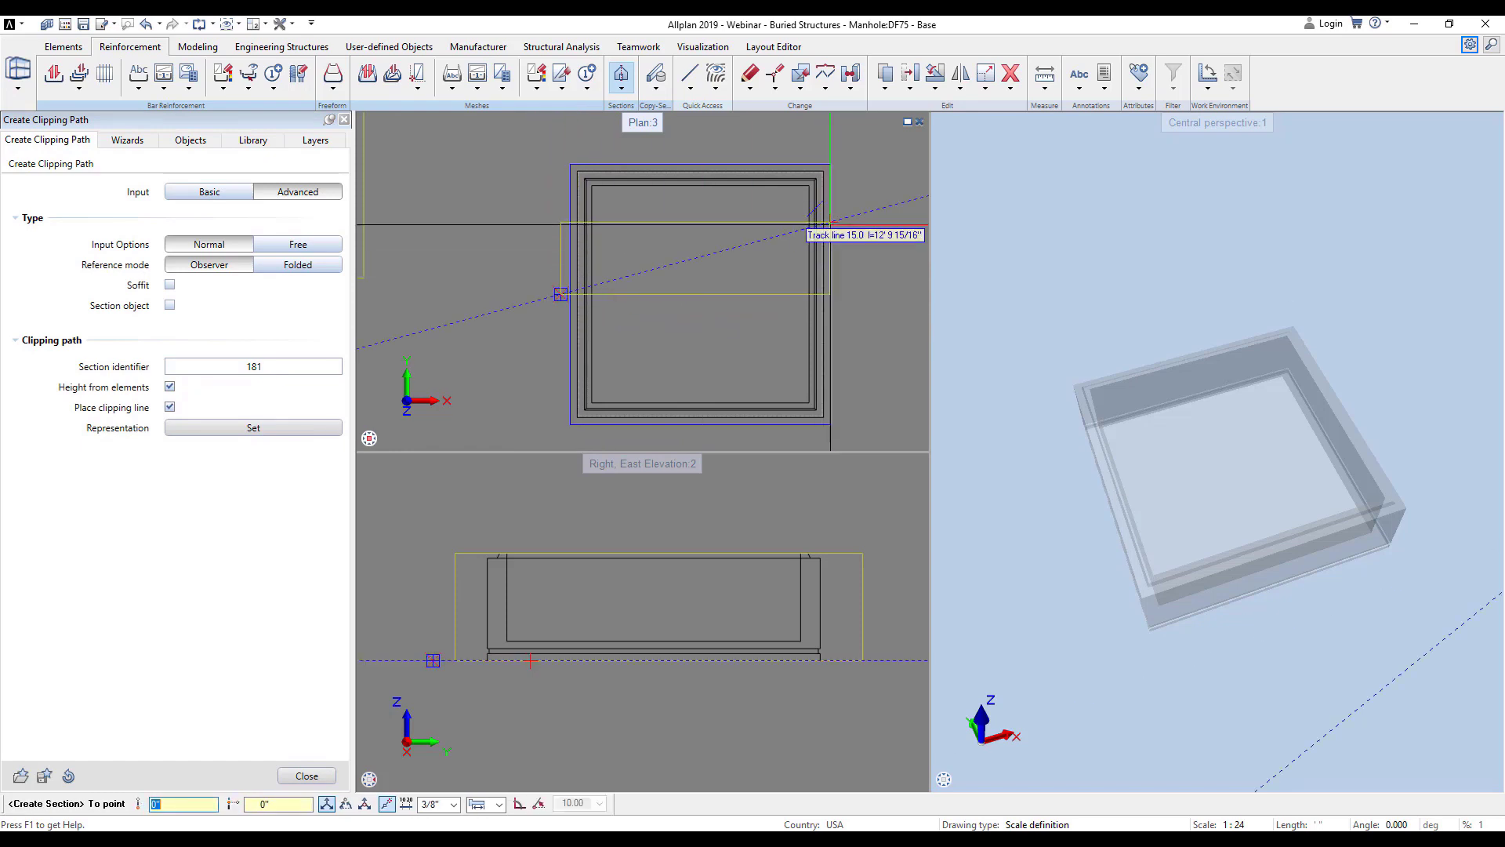
pyautogui.click(699, 257)
pyautogui.click(672, 351)
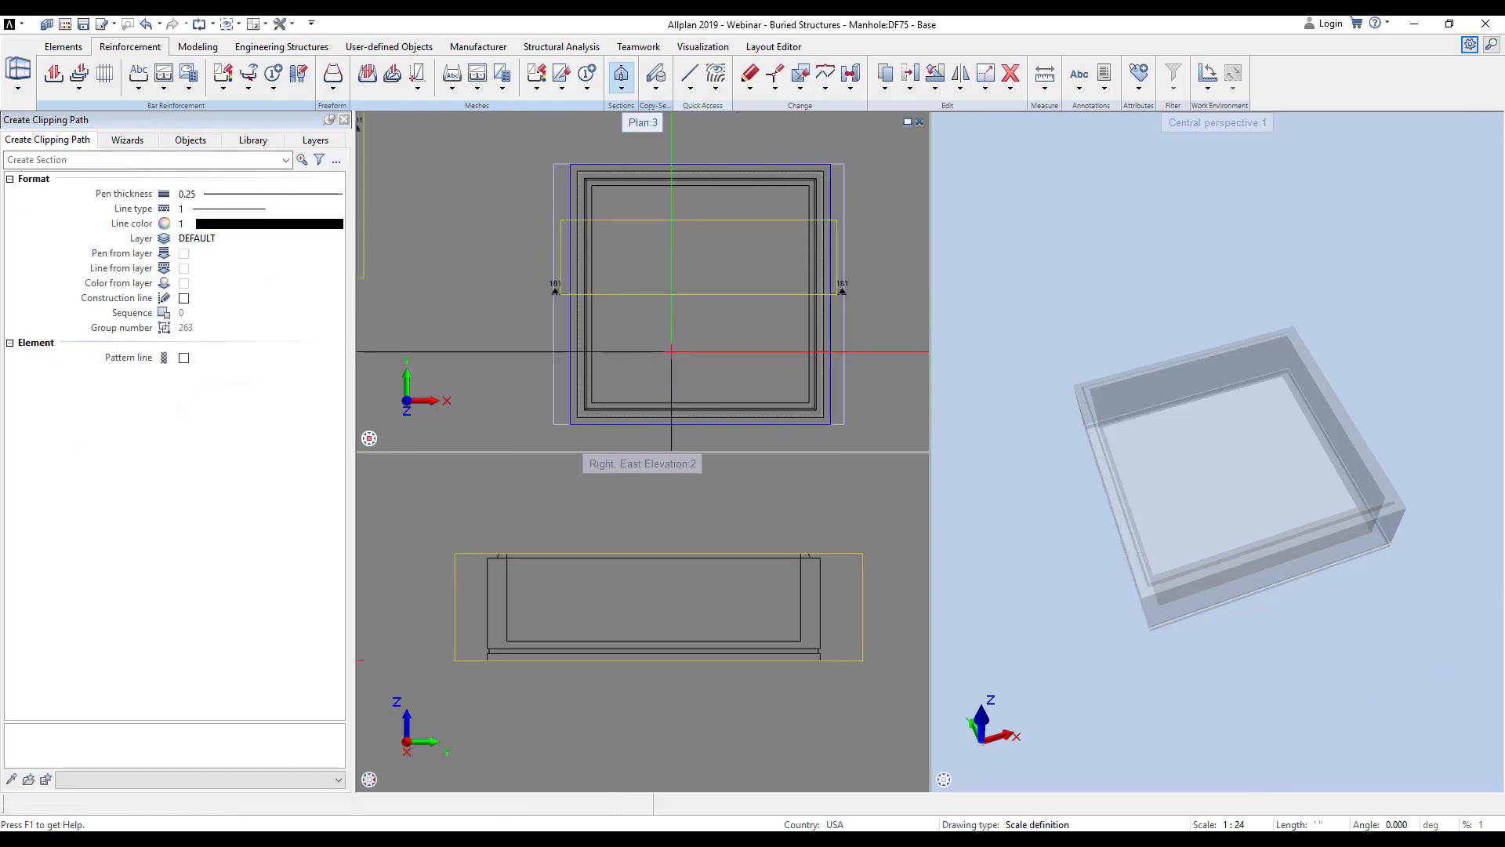
pyautogui.scroll(-4, 611, 364)
pyautogui.moveTo(845, 349); pyautogui.dragTo(769, 318, button='middle')
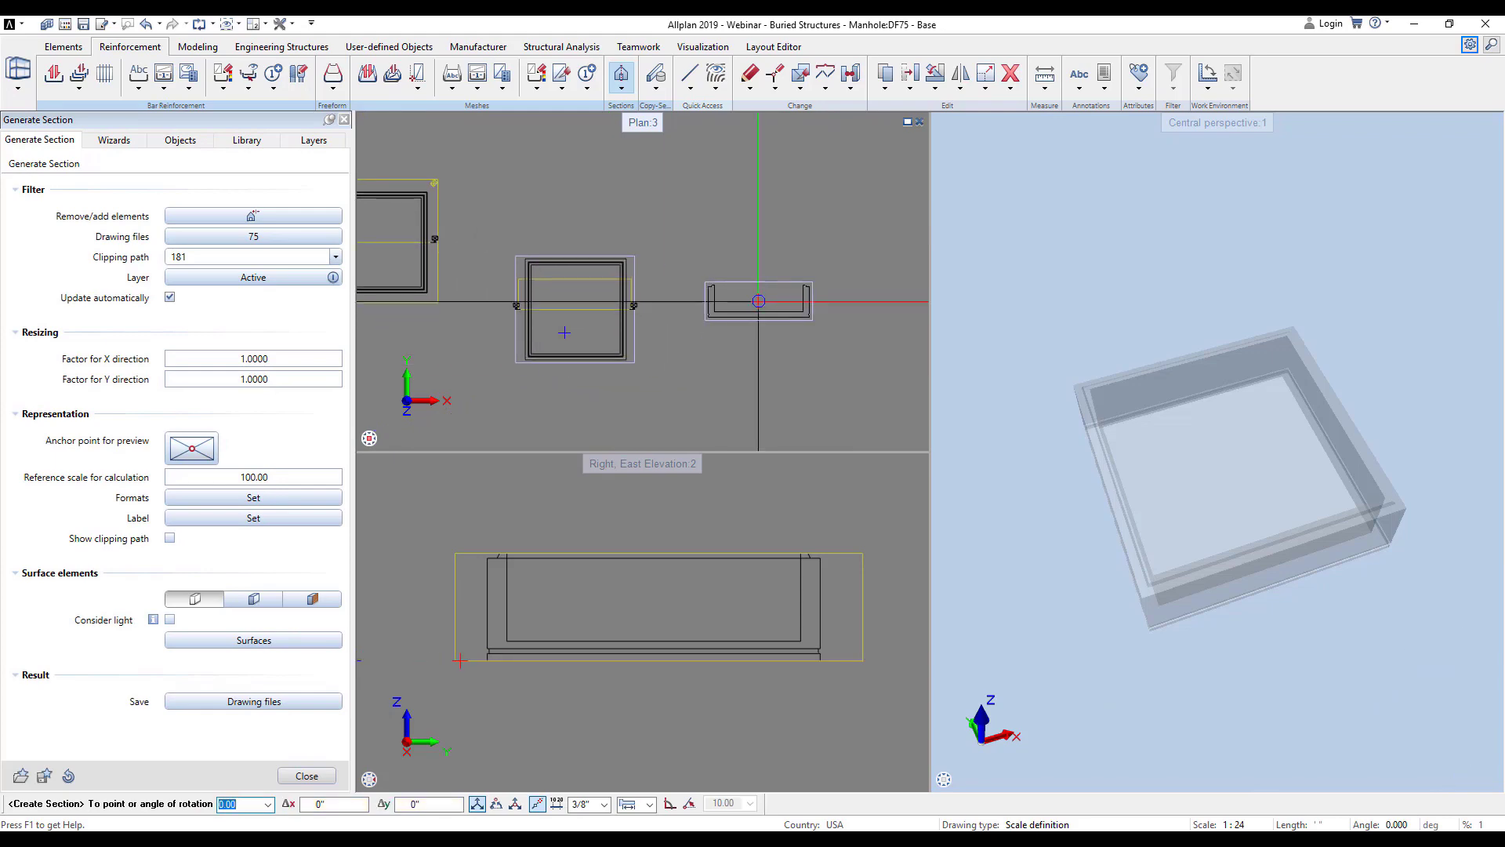
pyautogui.click(755, 307)
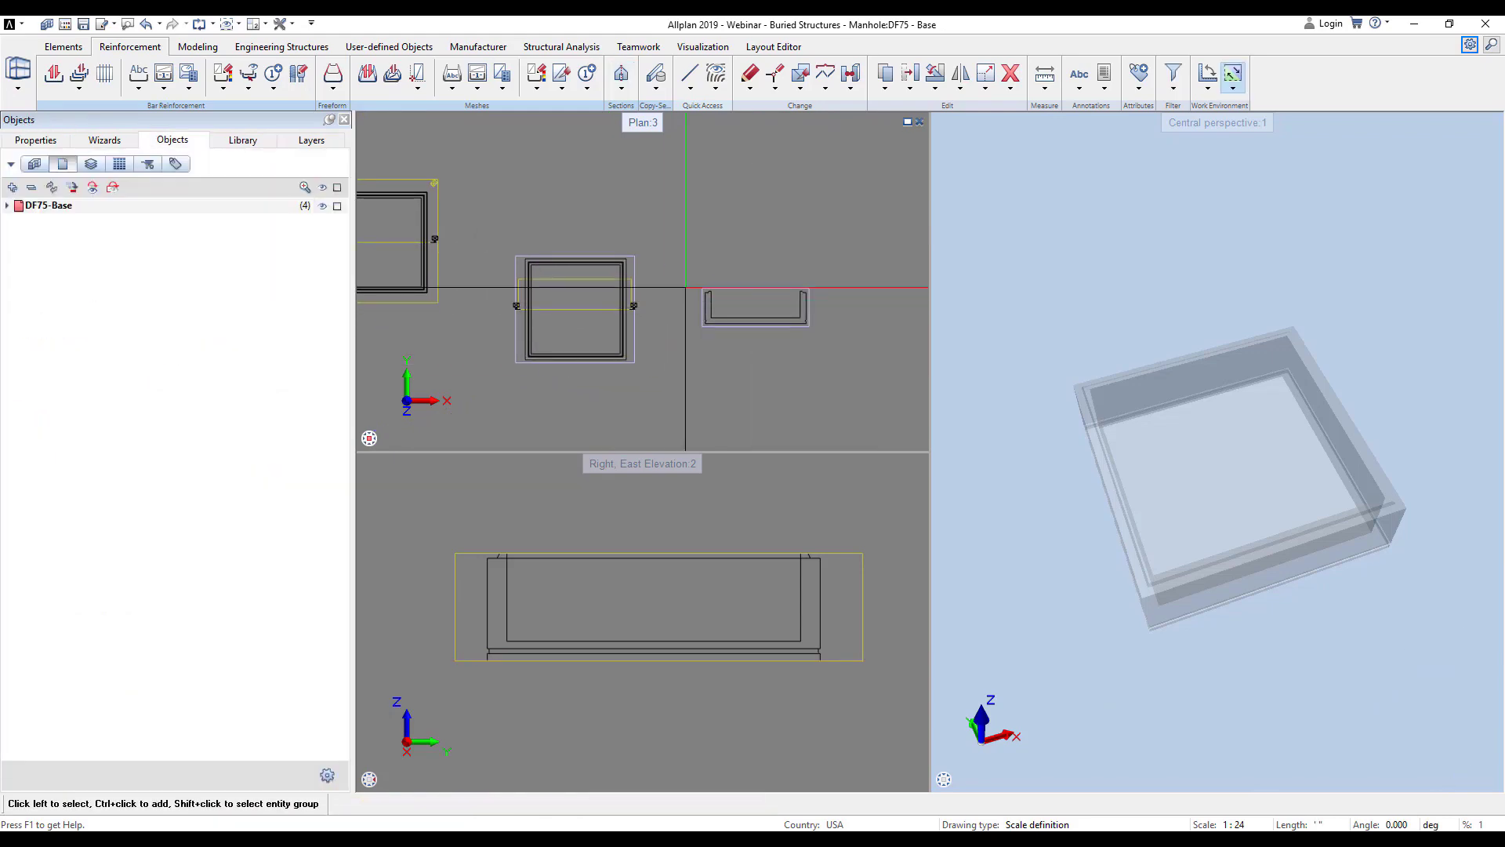
# - Define an area reinforcement region over the base's full outline in the generated plan with a -2" offset
pyautogui.click(105, 74)
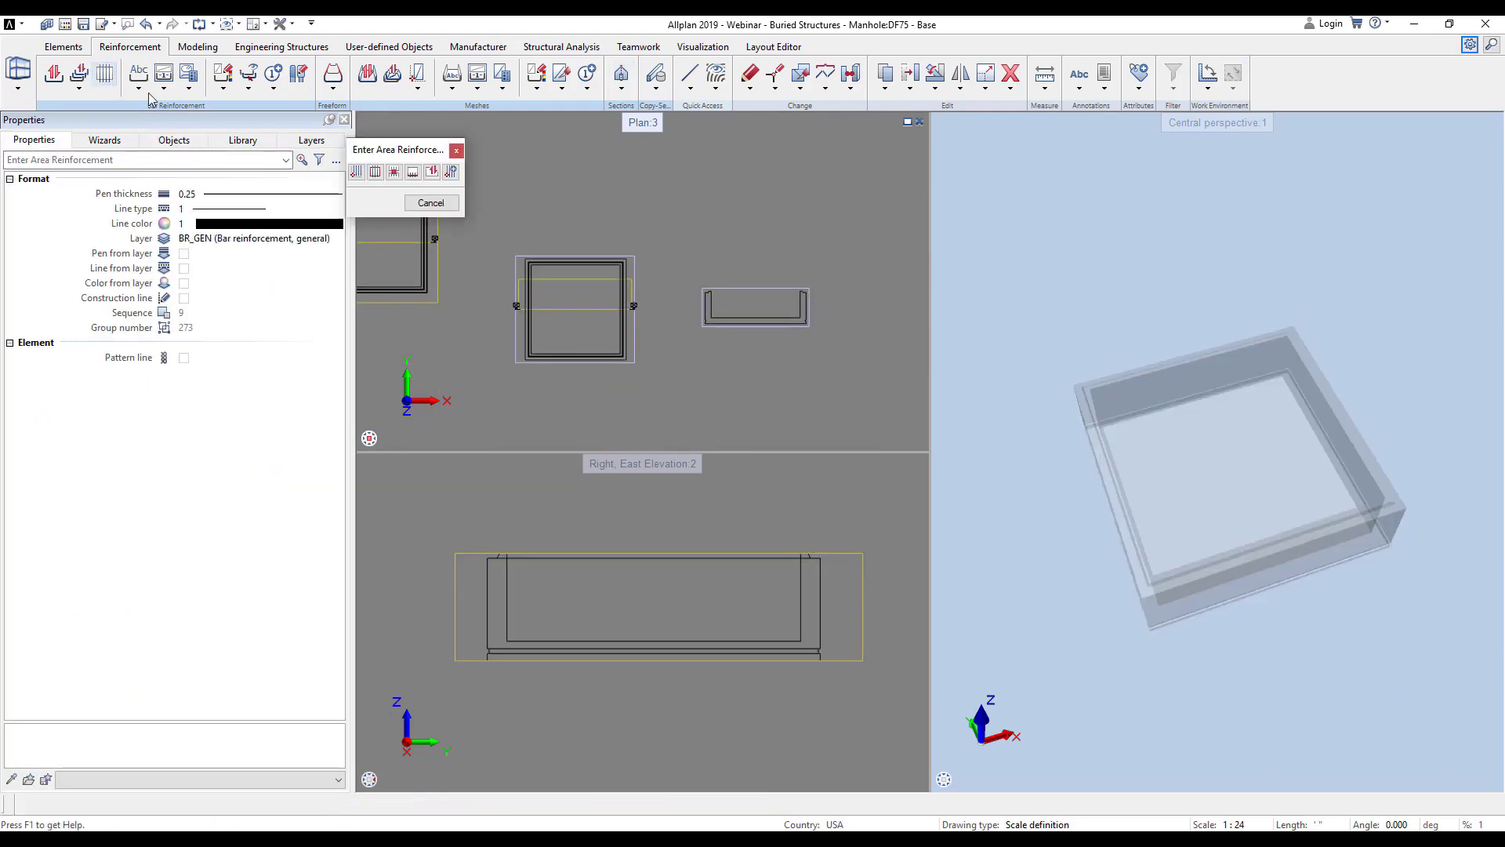
pyautogui.click(375, 171)
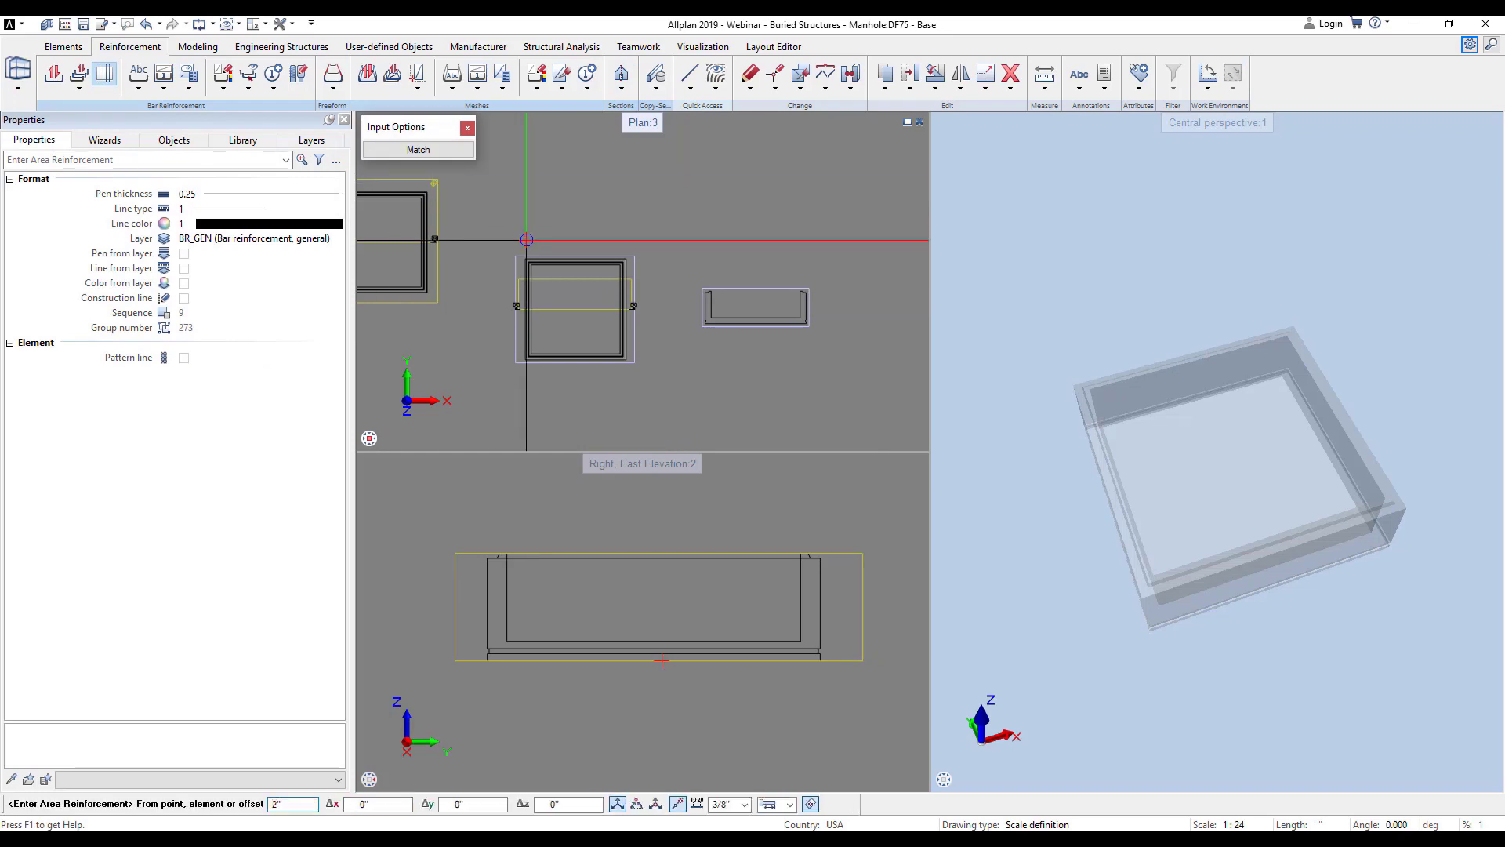
pyautogui.scroll(2, 529, 242)
pyautogui.scroll(-2, 521, 259)
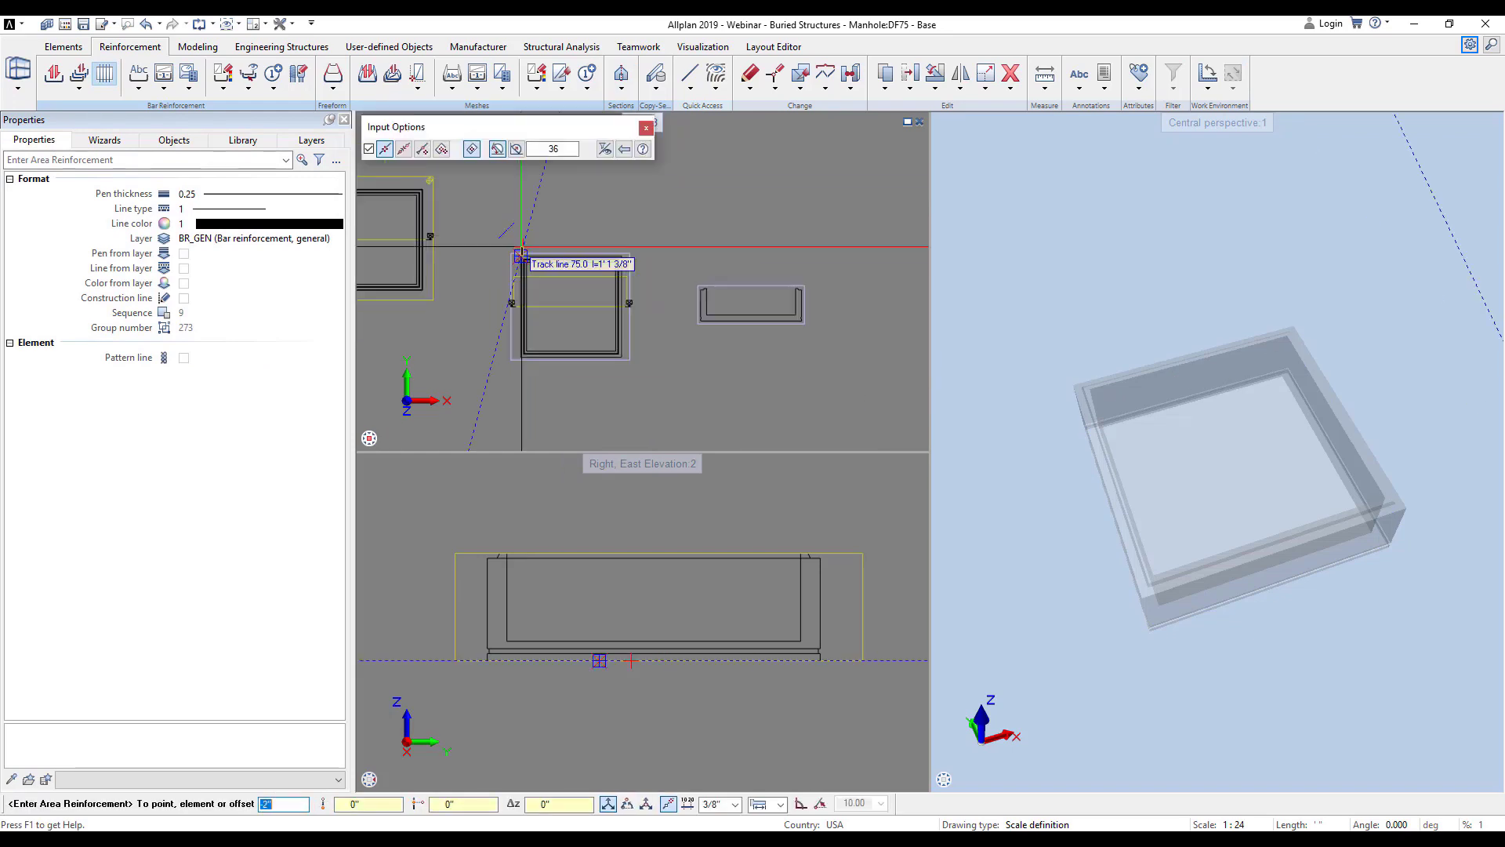
pyautogui.scroll(2, 612, 357)
pyautogui.click(643, 377)
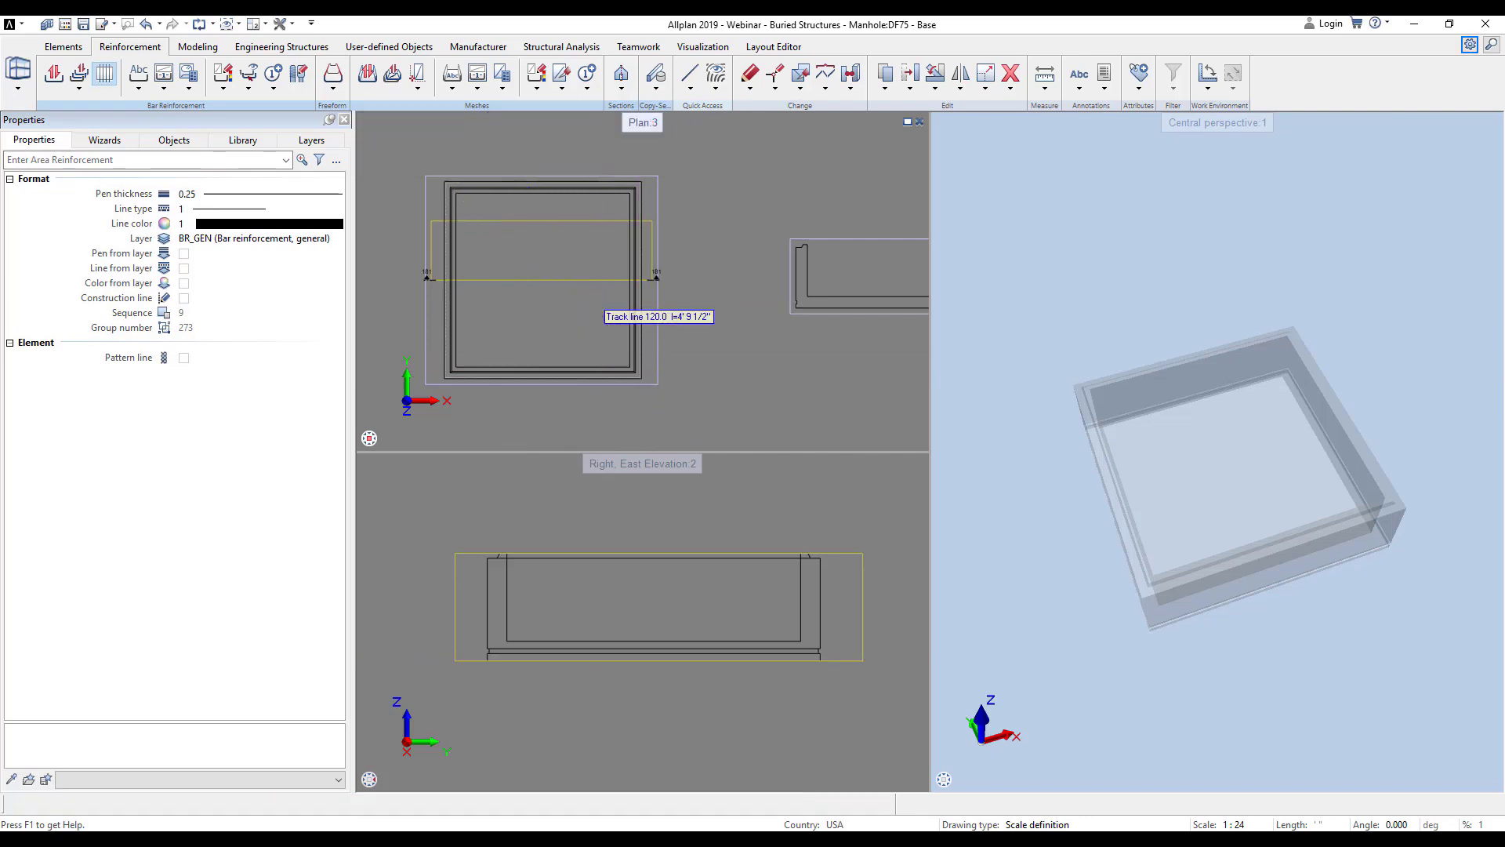
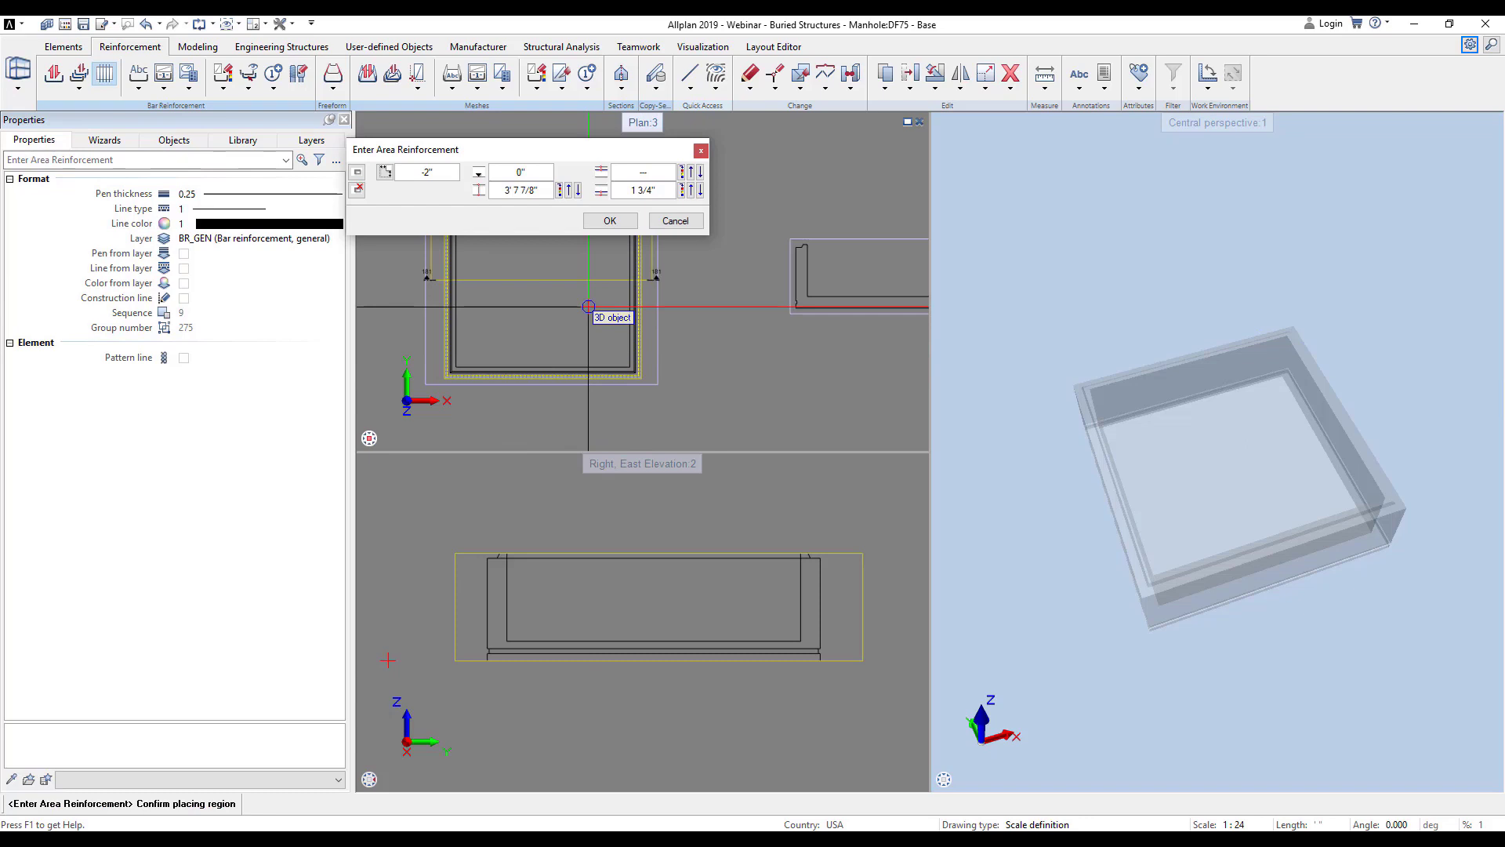
# - Set the region's component thickness to 8" by picking the base slab's underside and top in the cross-section, and accept the placing region
pyautogui.click(538, 190)
pyautogui.moveTo(826, 341); pyautogui.dragTo(669, 365, button='middle')
pyautogui.scroll(2, 669, 365)
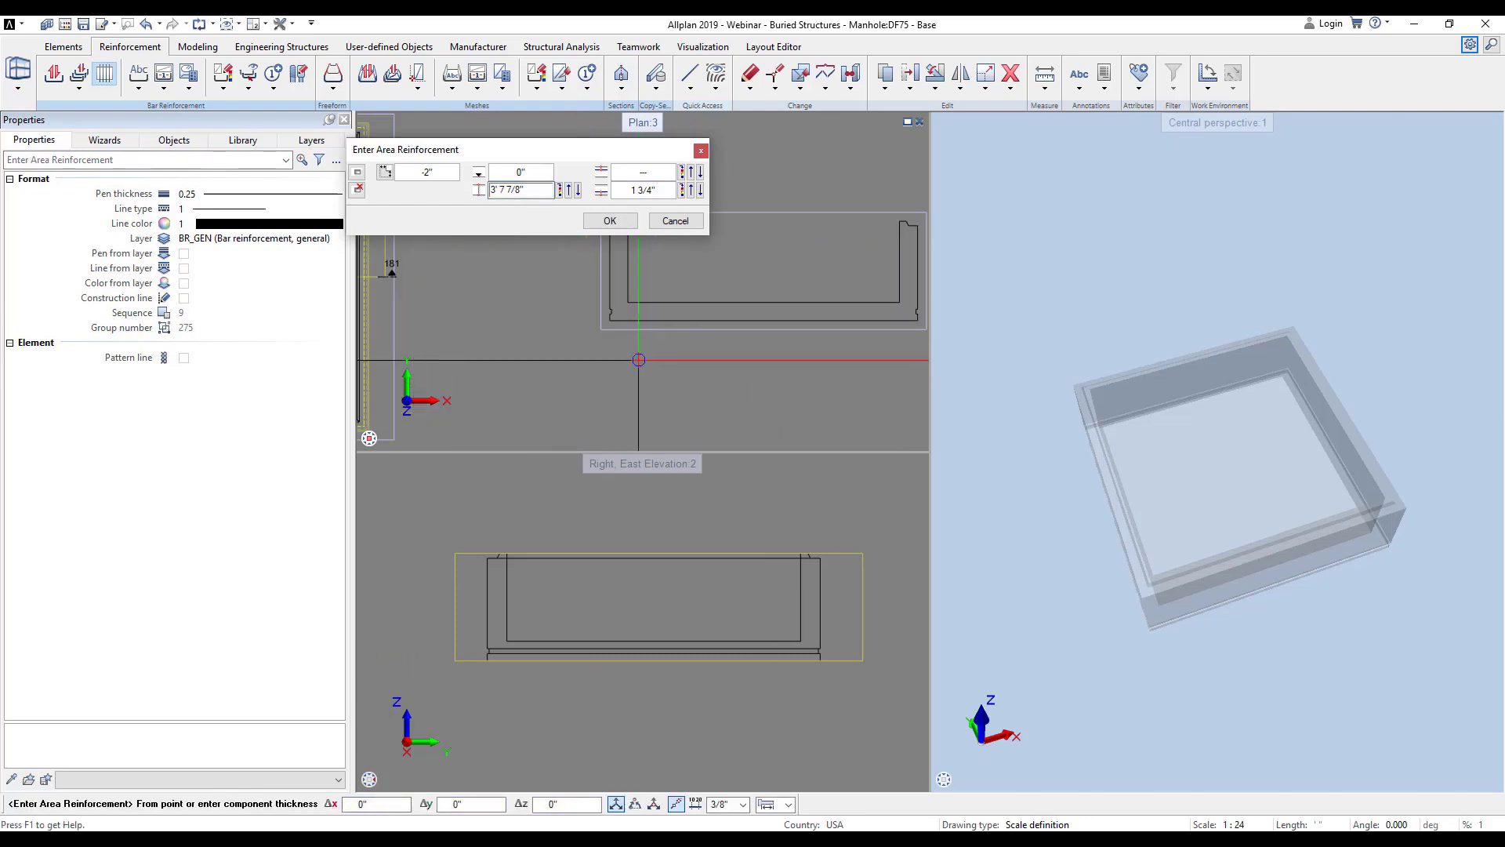
pyautogui.click(629, 320)
pyautogui.click(628, 303)
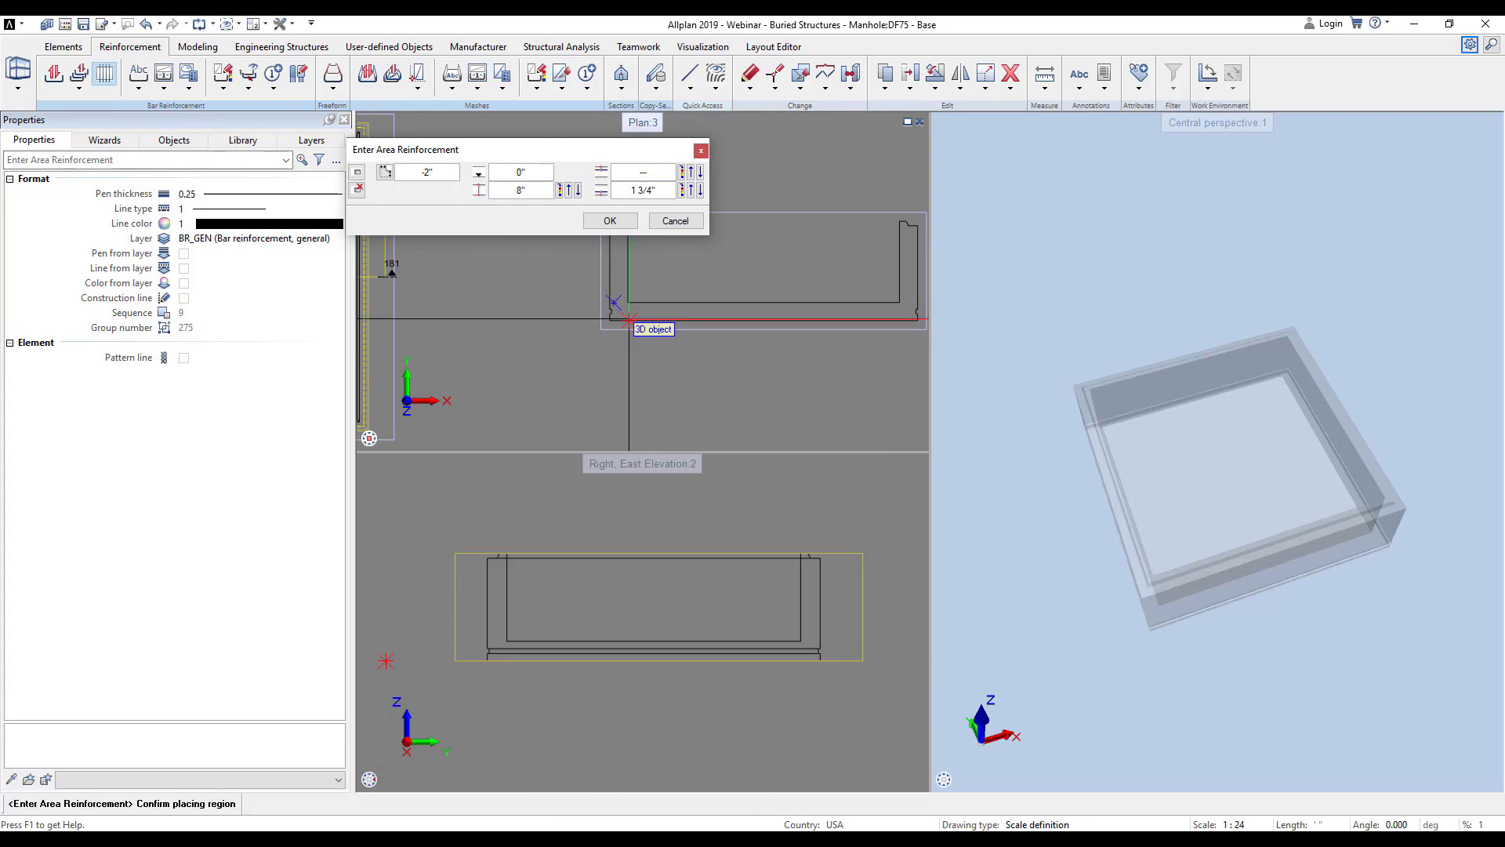
pyautogui.scroll(-3, 655, 359)
pyautogui.moveTo(652, 358); pyautogui.dragTo(682, 371, button='middle')
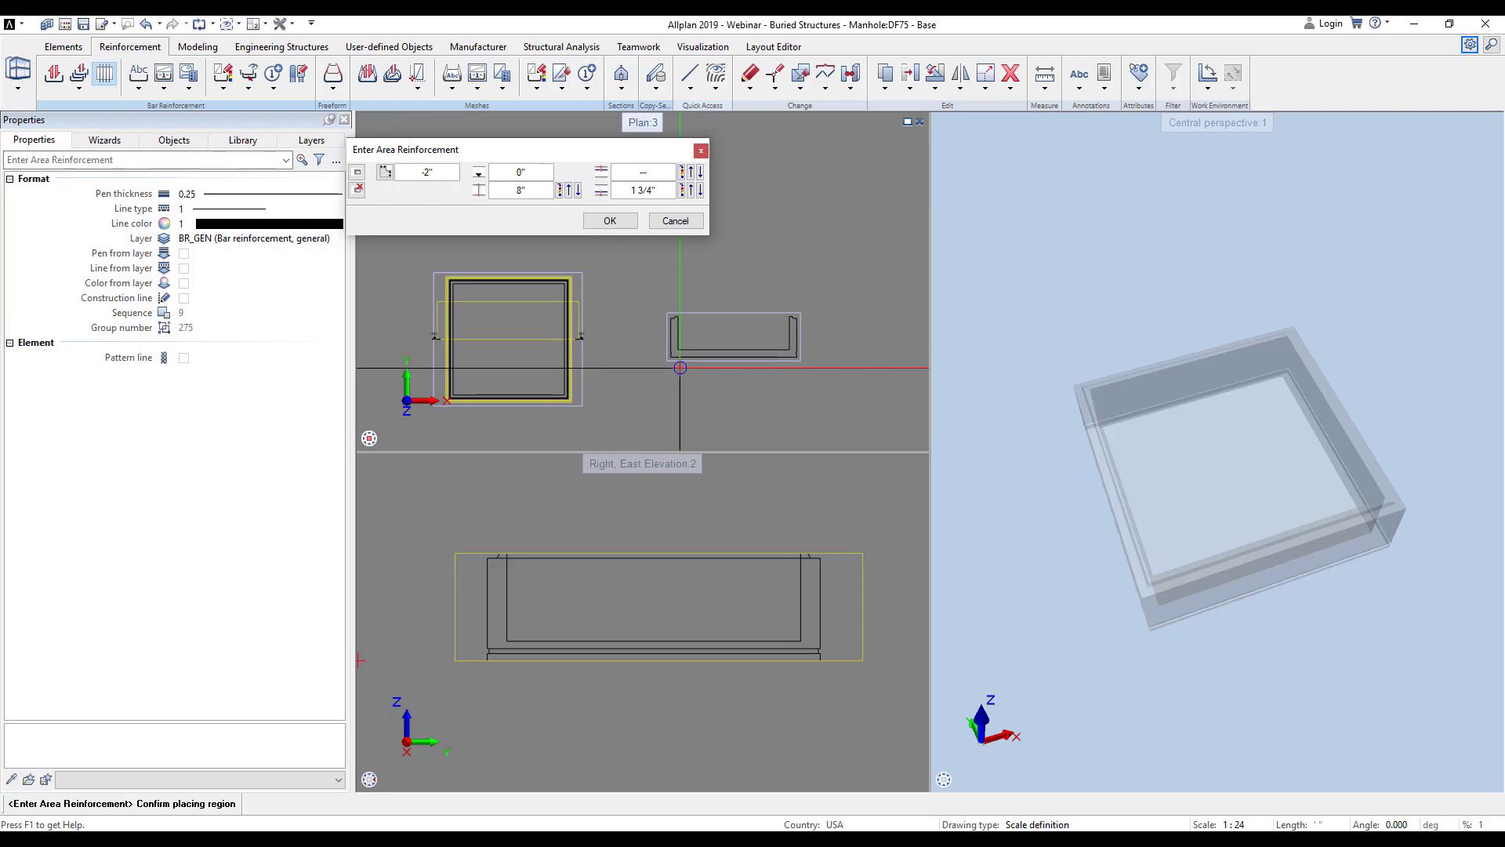
pyautogui.click(610, 221)
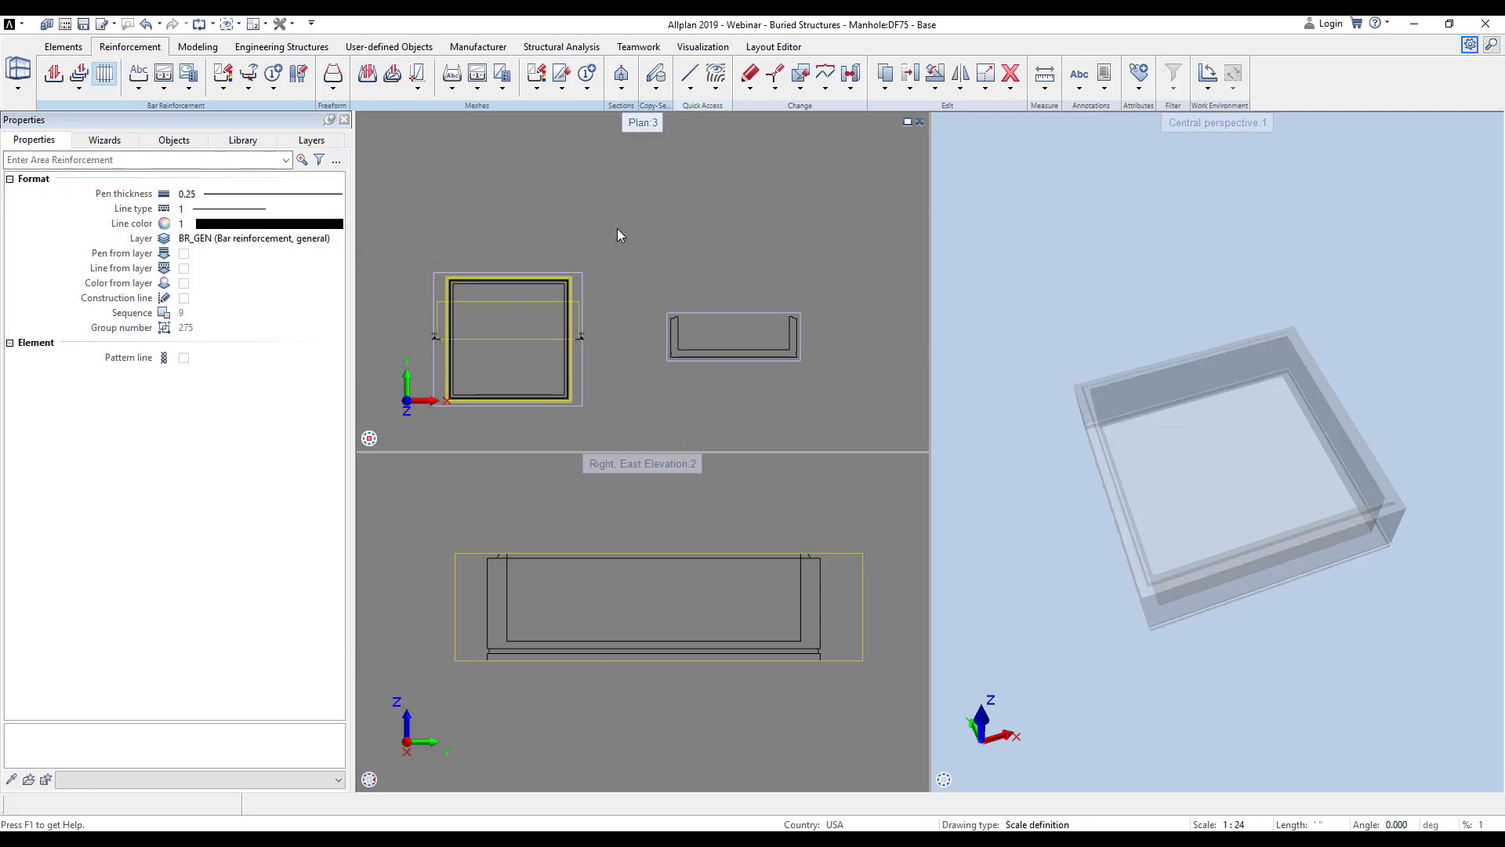
# - Place the base slab's bottom bars at 0° with 1' spacing and 3' 3" upward legs at both ends, without a label
pyautogui.click(436, 188)
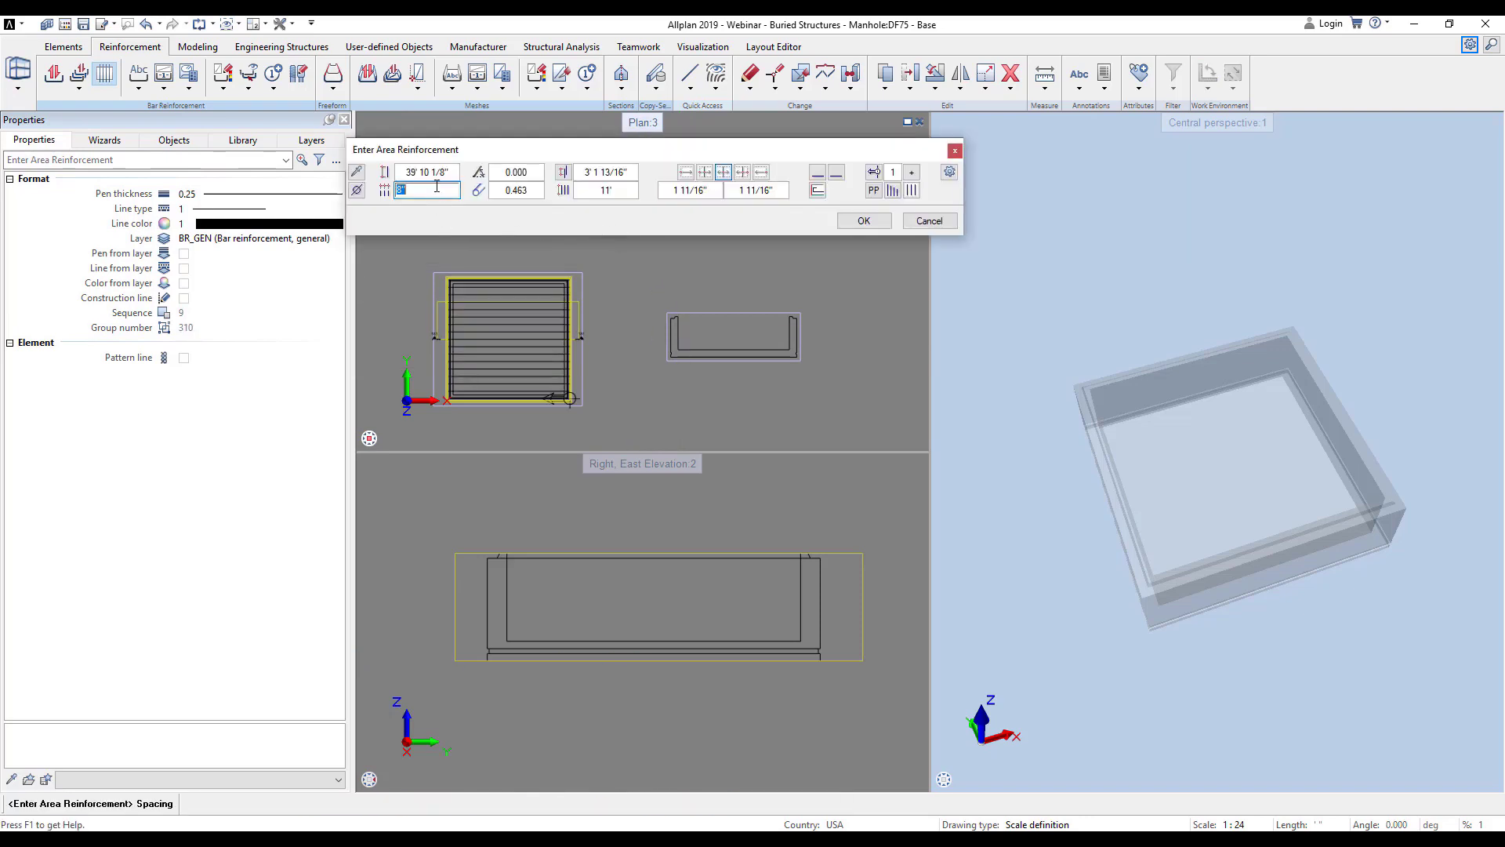
pyautogui.write('1')
pyautogui.press('Return')
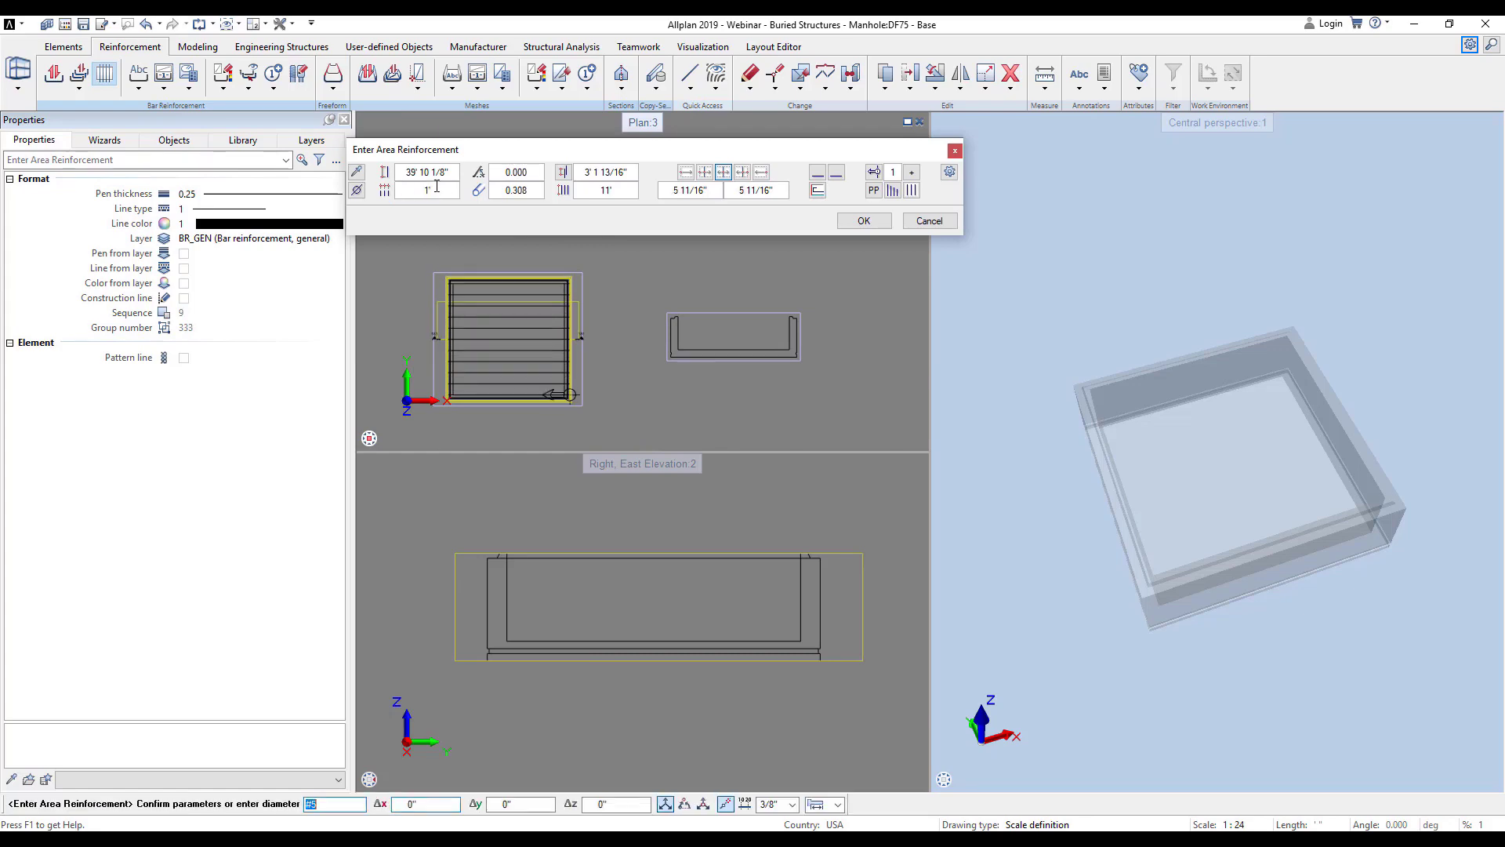
pyautogui.click(817, 173)
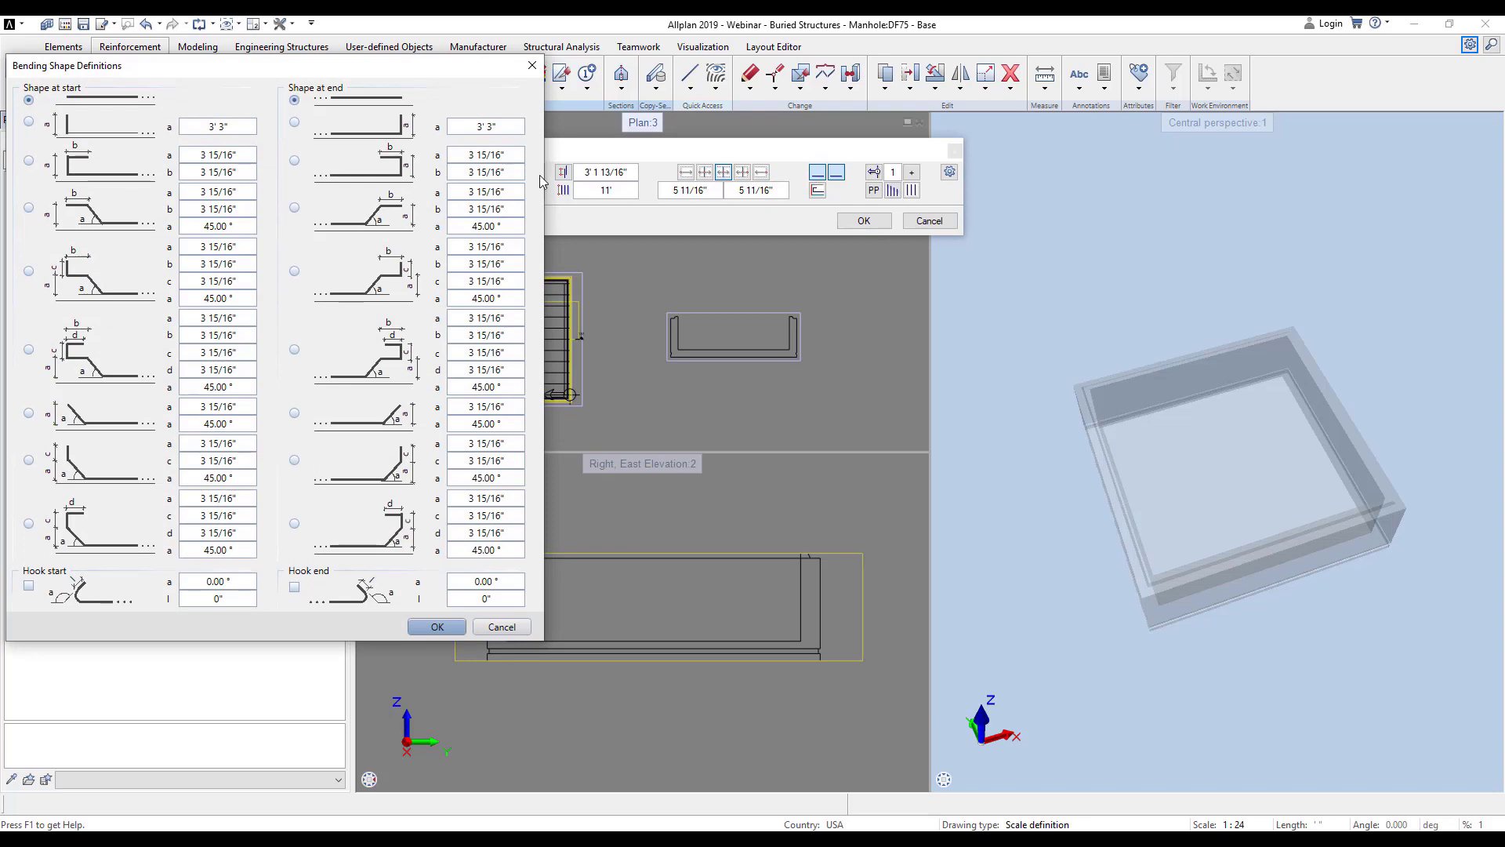
pyautogui.click(73, 133)
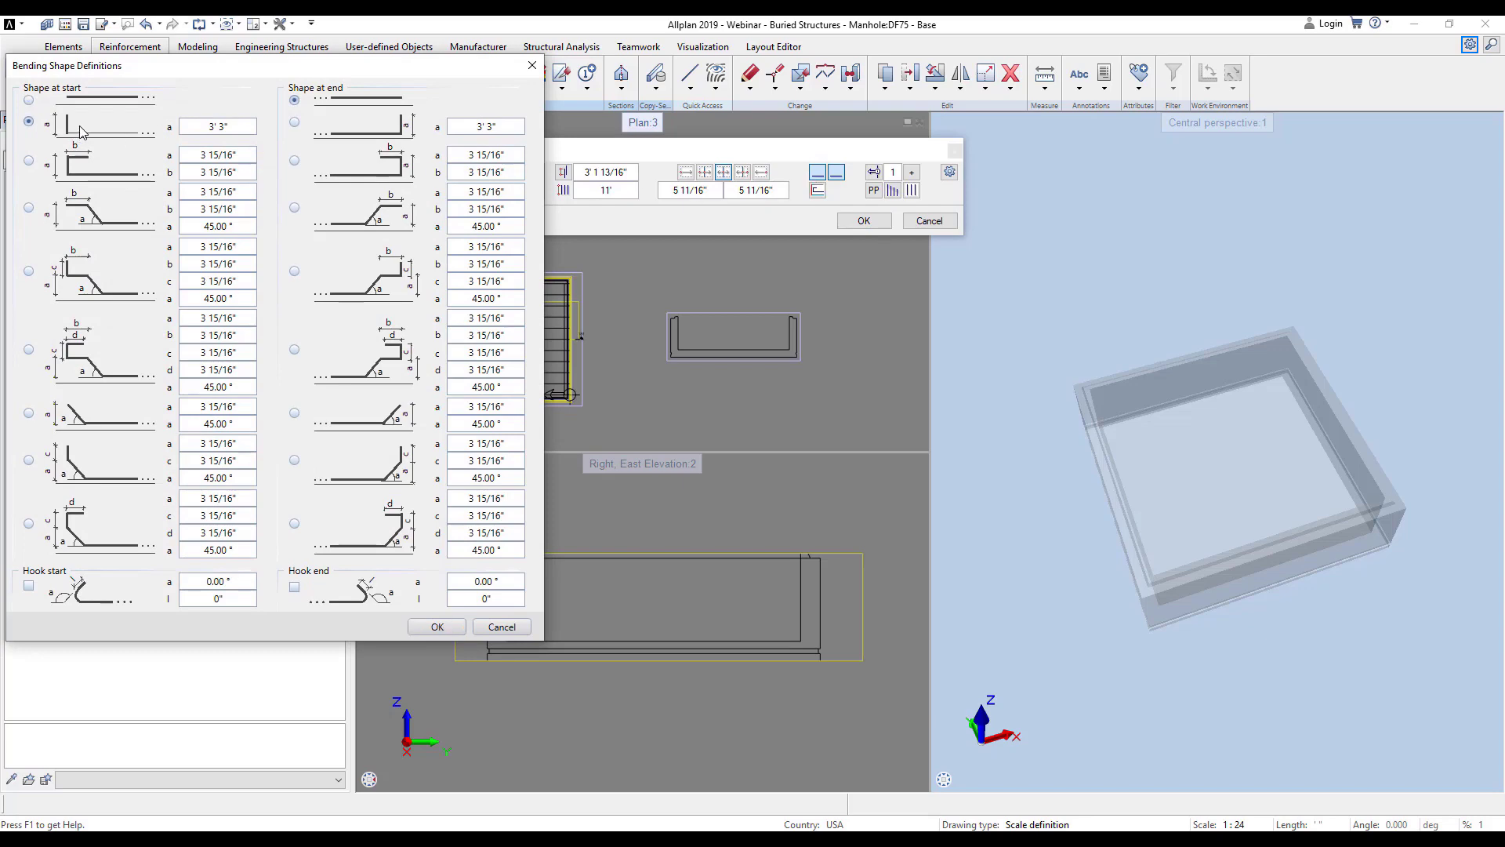
pyautogui.click(331, 119)
pyautogui.click(437, 626)
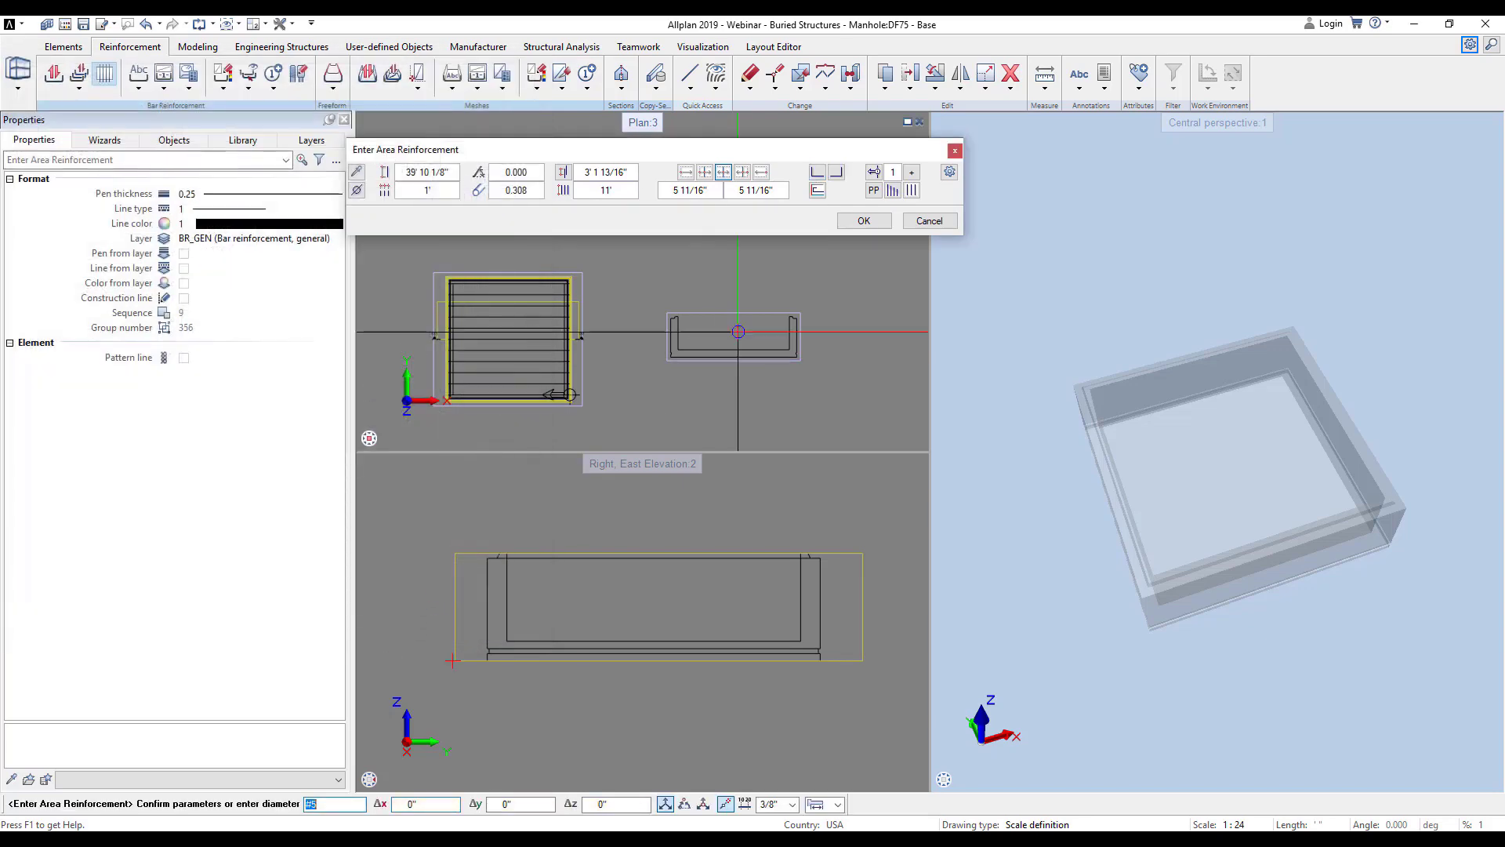
pyautogui.click(873, 226)
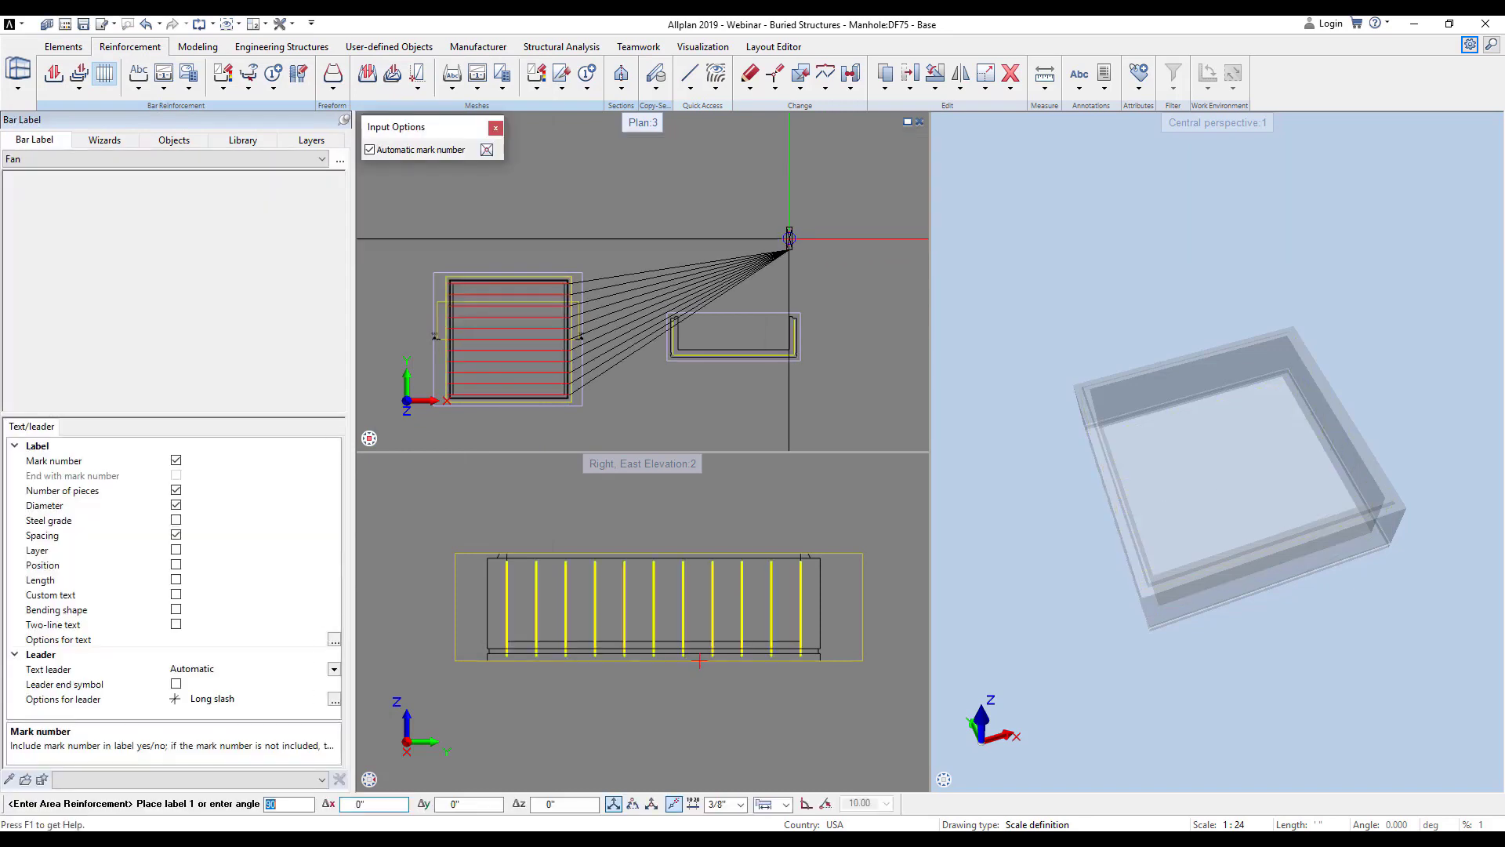
pyautogui.press('Escape')
# - Match the slab's placing polygon and place the perpendicular bottom bars at 90° with 1' spacing and bent-up ends, without a label
pyautogui.click(418, 149)
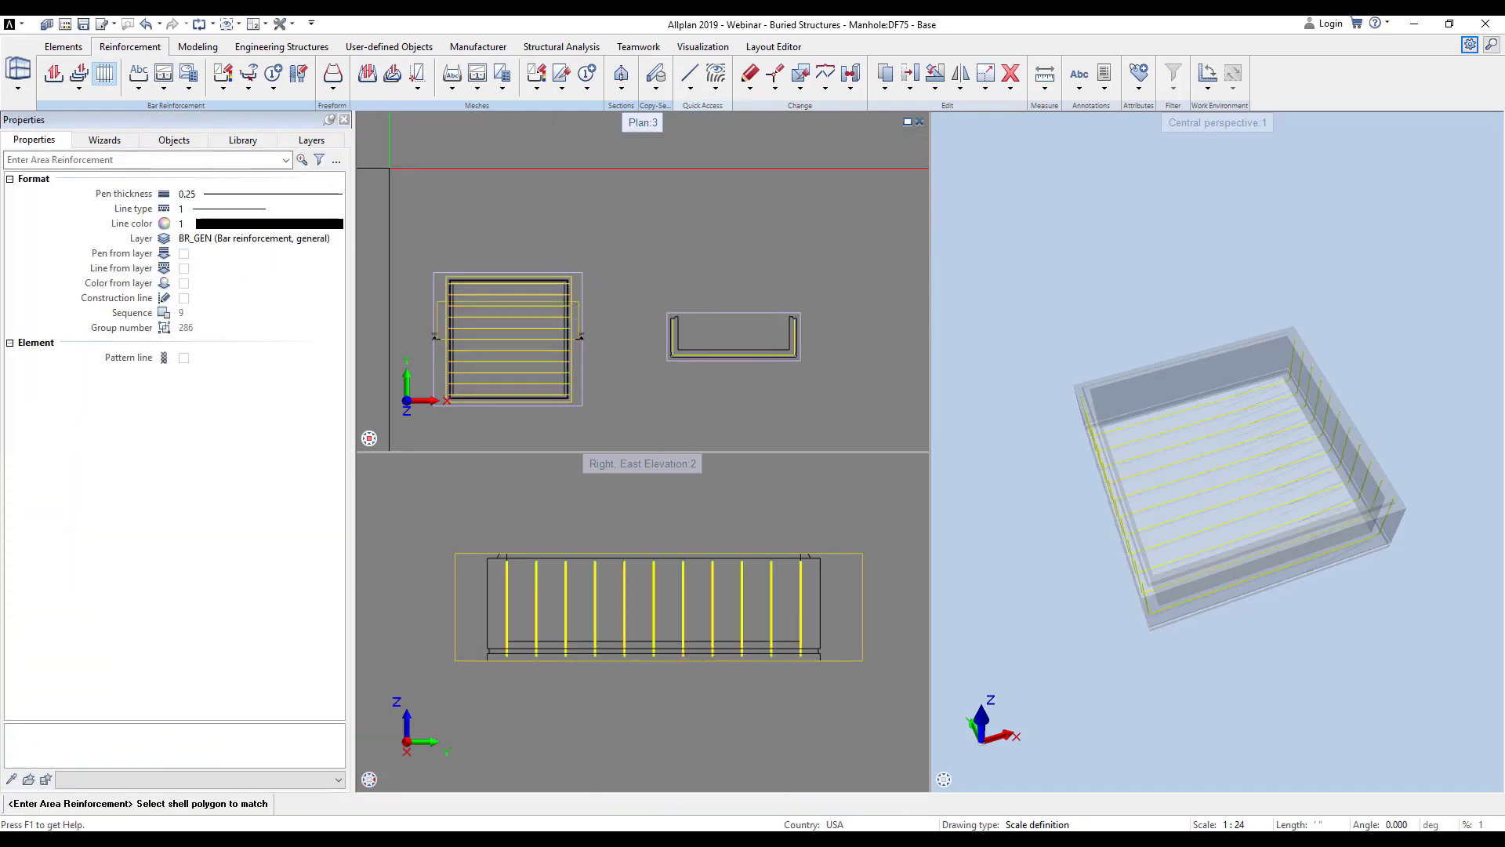
pyautogui.click(474, 351)
pyautogui.click(610, 223)
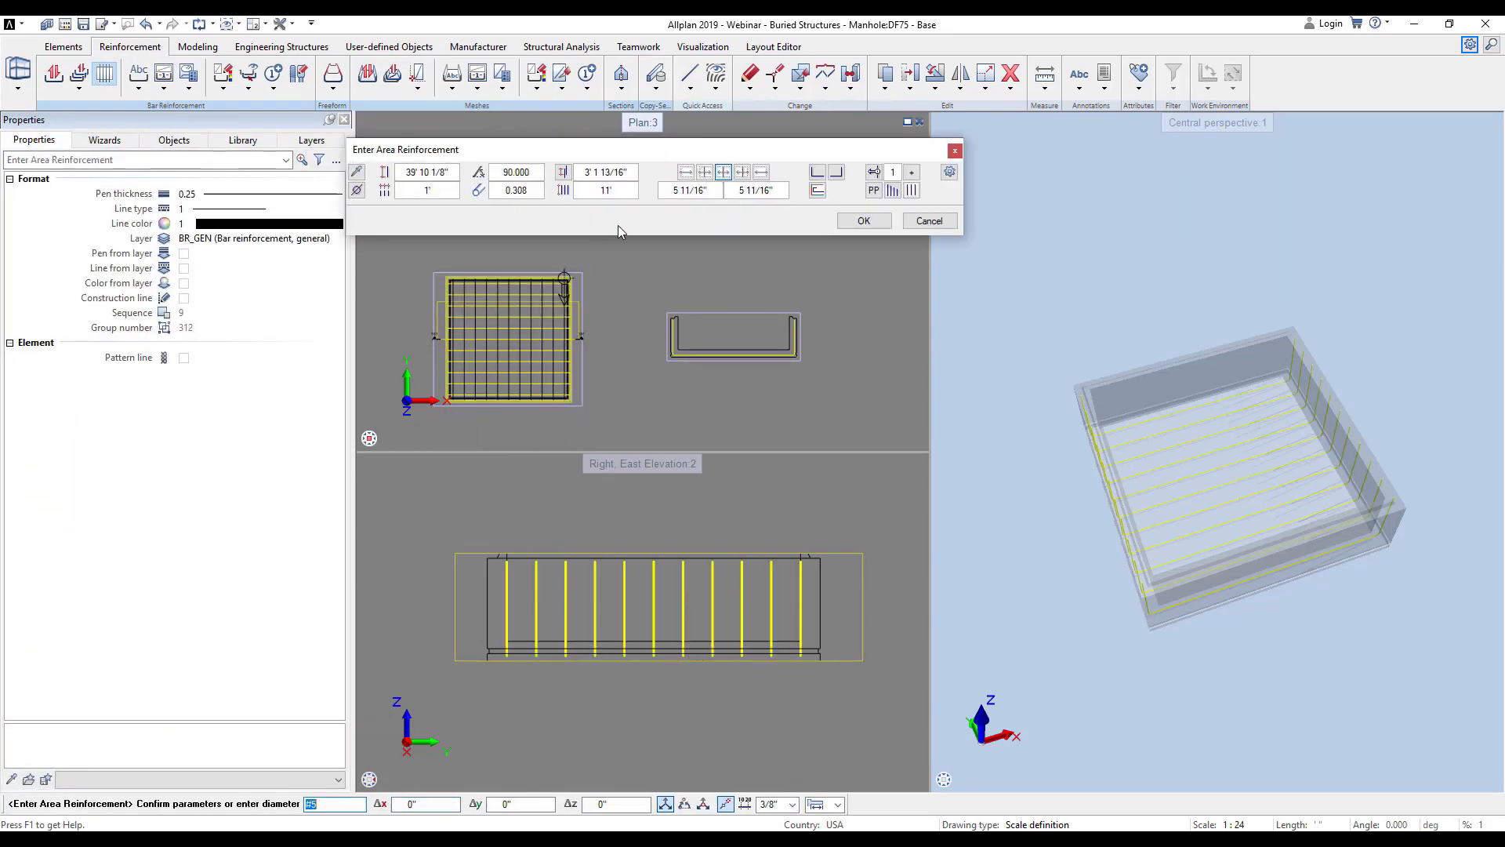
pyautogui.click(864, 220)
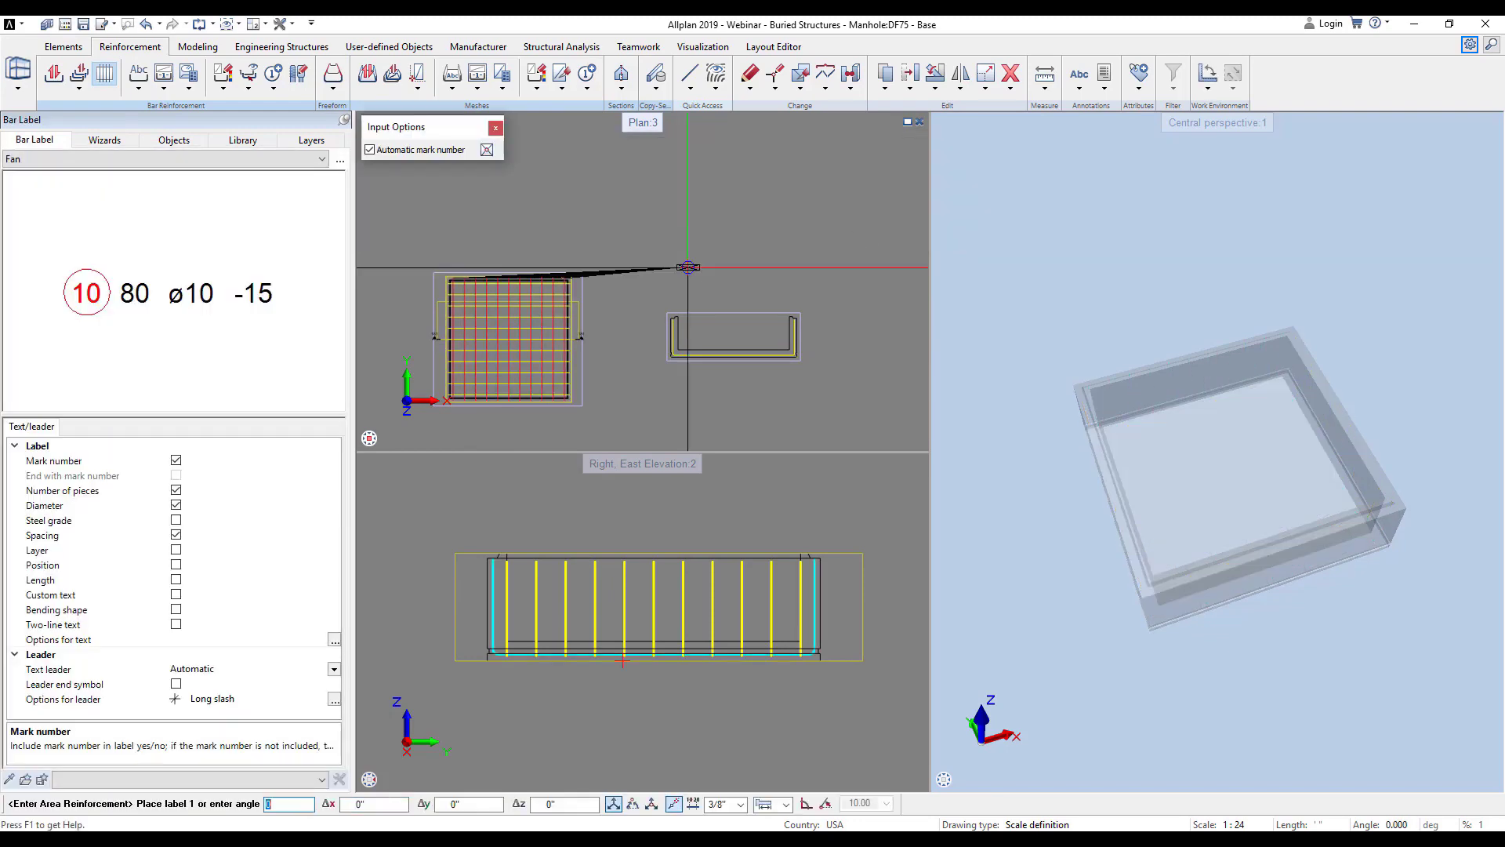
pyautogui.press('Escape')
# - Match the slab's polygon for a top reinforcement layer and set its concrete cover at top to 2"
pyautogui.click(418, 149)
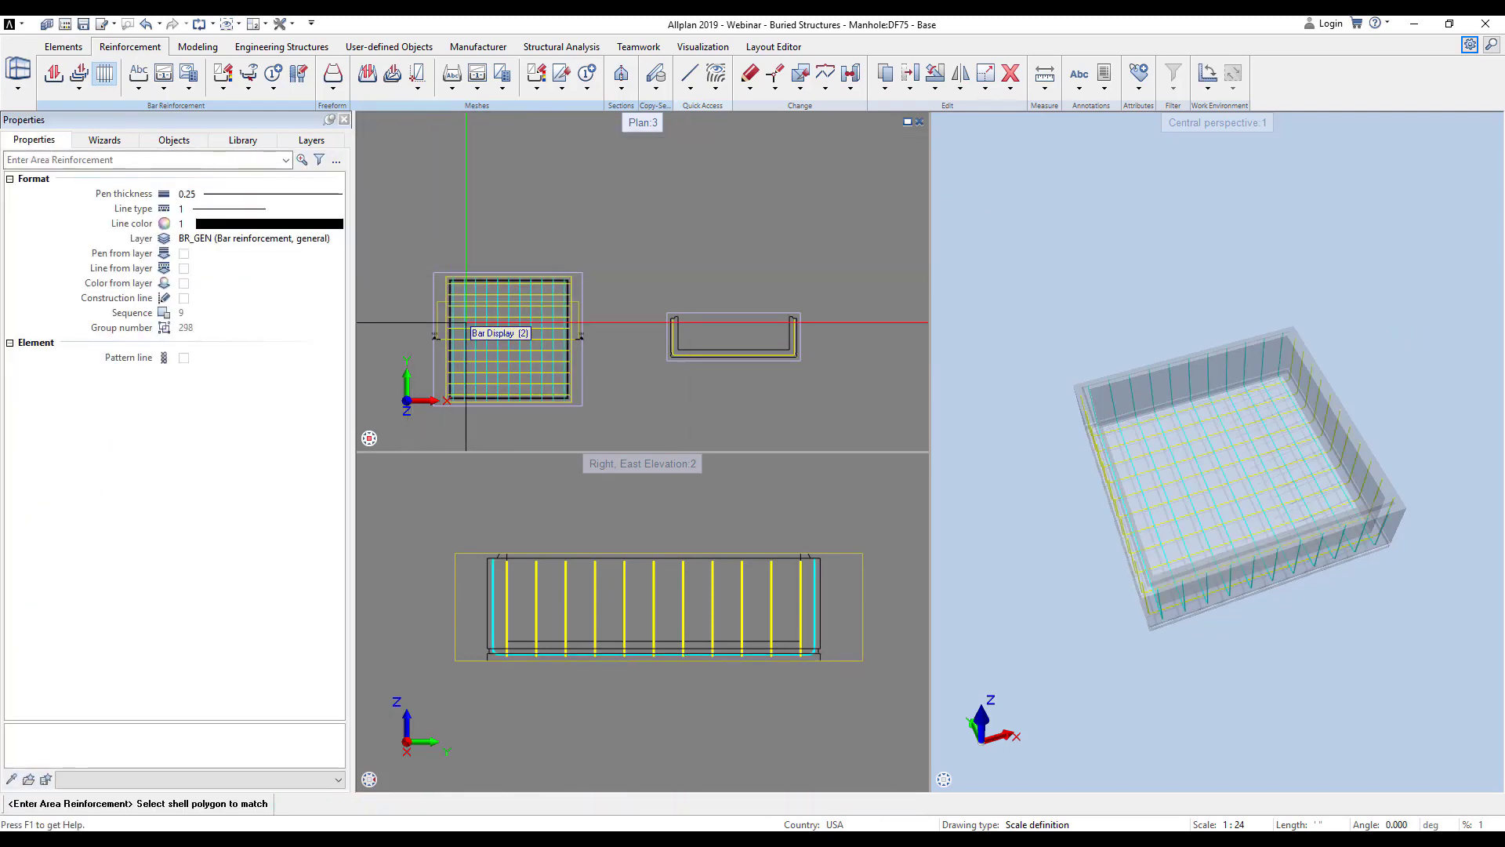
pyautogui.click(489, 329)
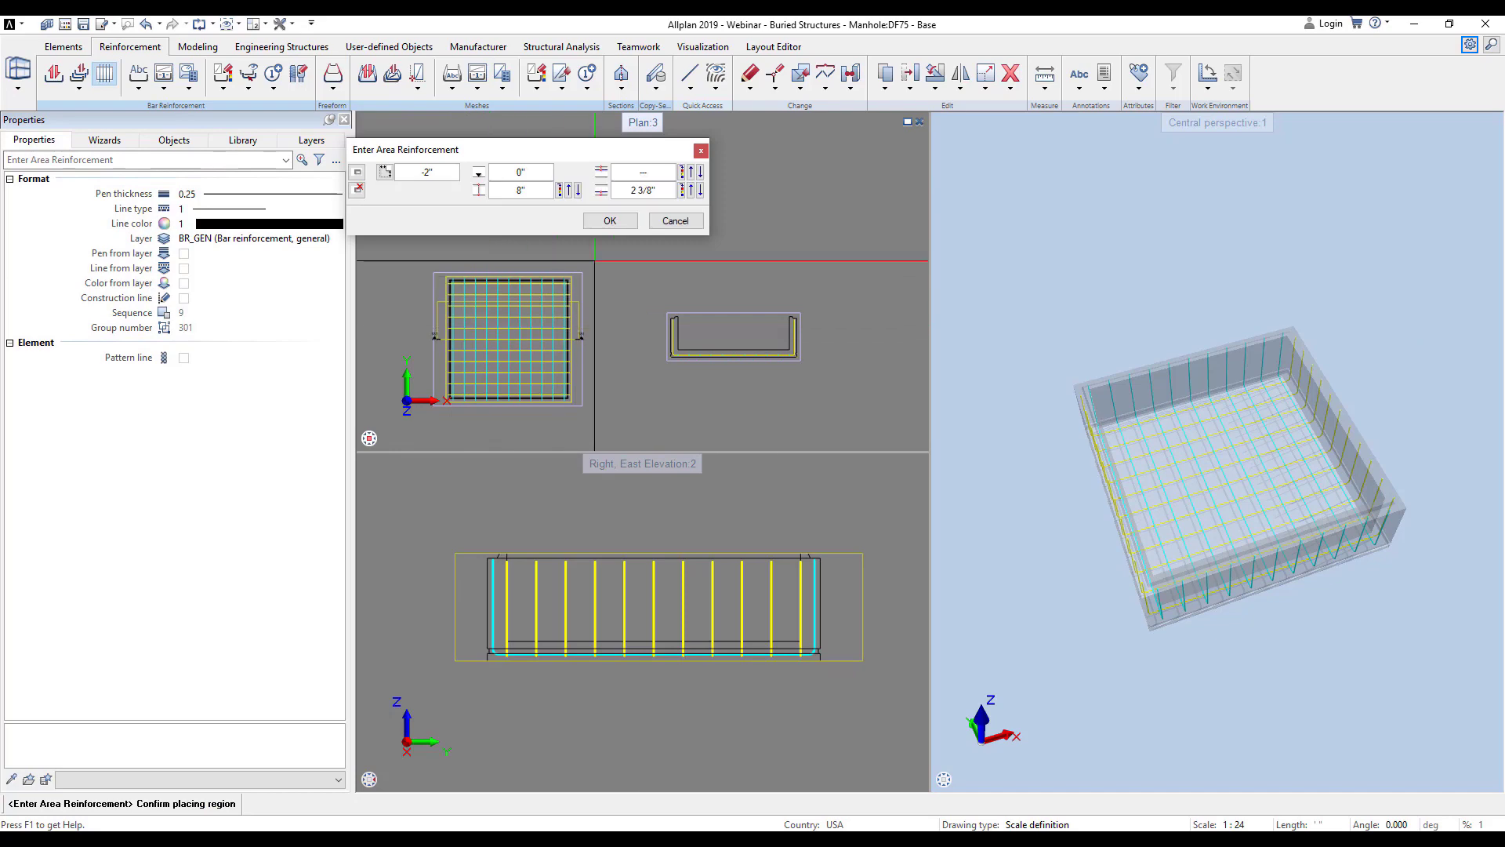
pyautogui.click(632, 174)
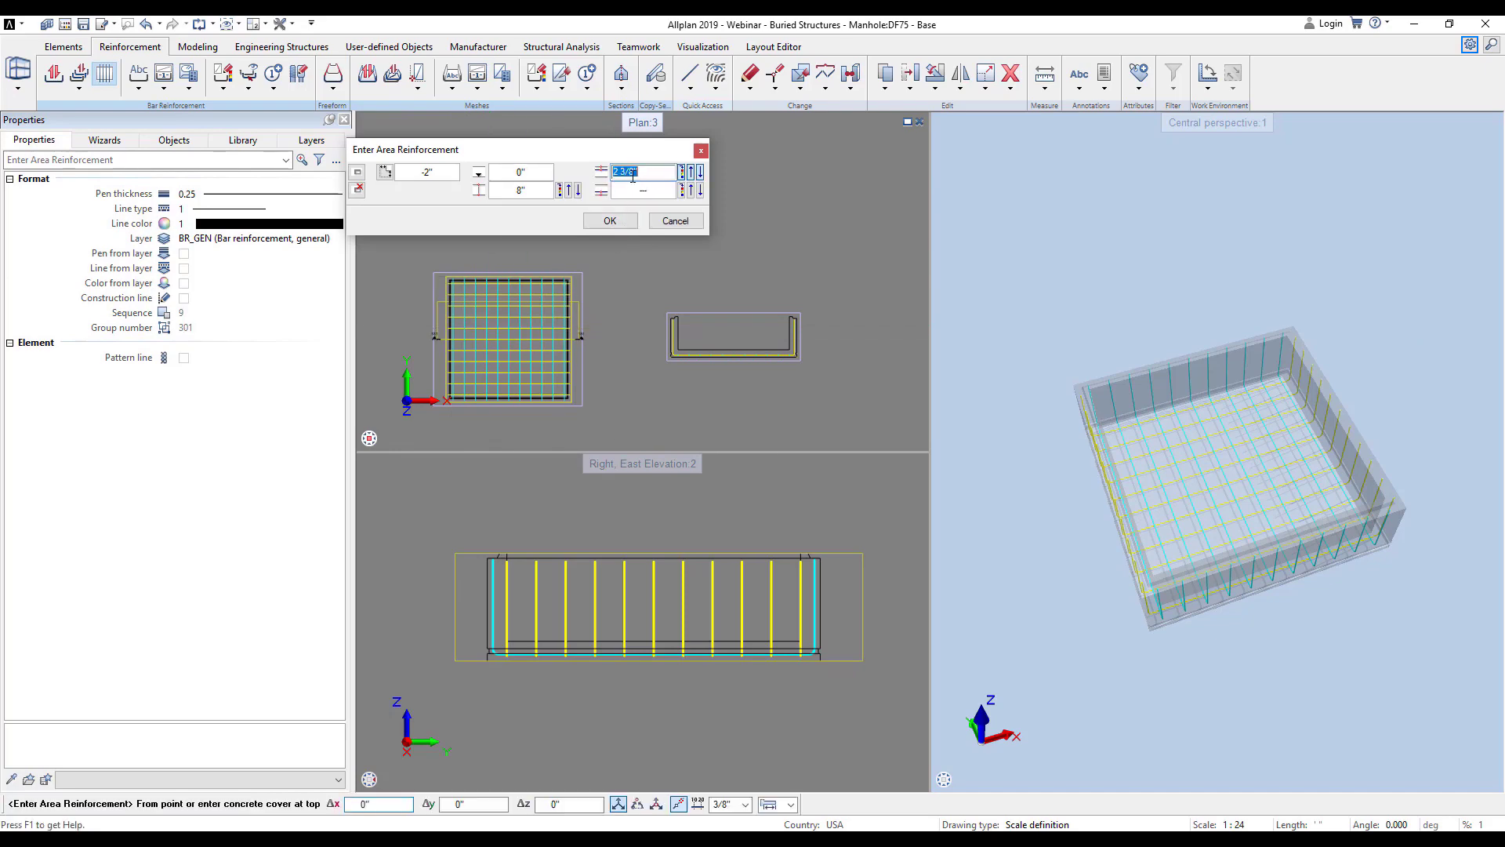
pyautogui.write('2"')
pyautogui.press('Return')
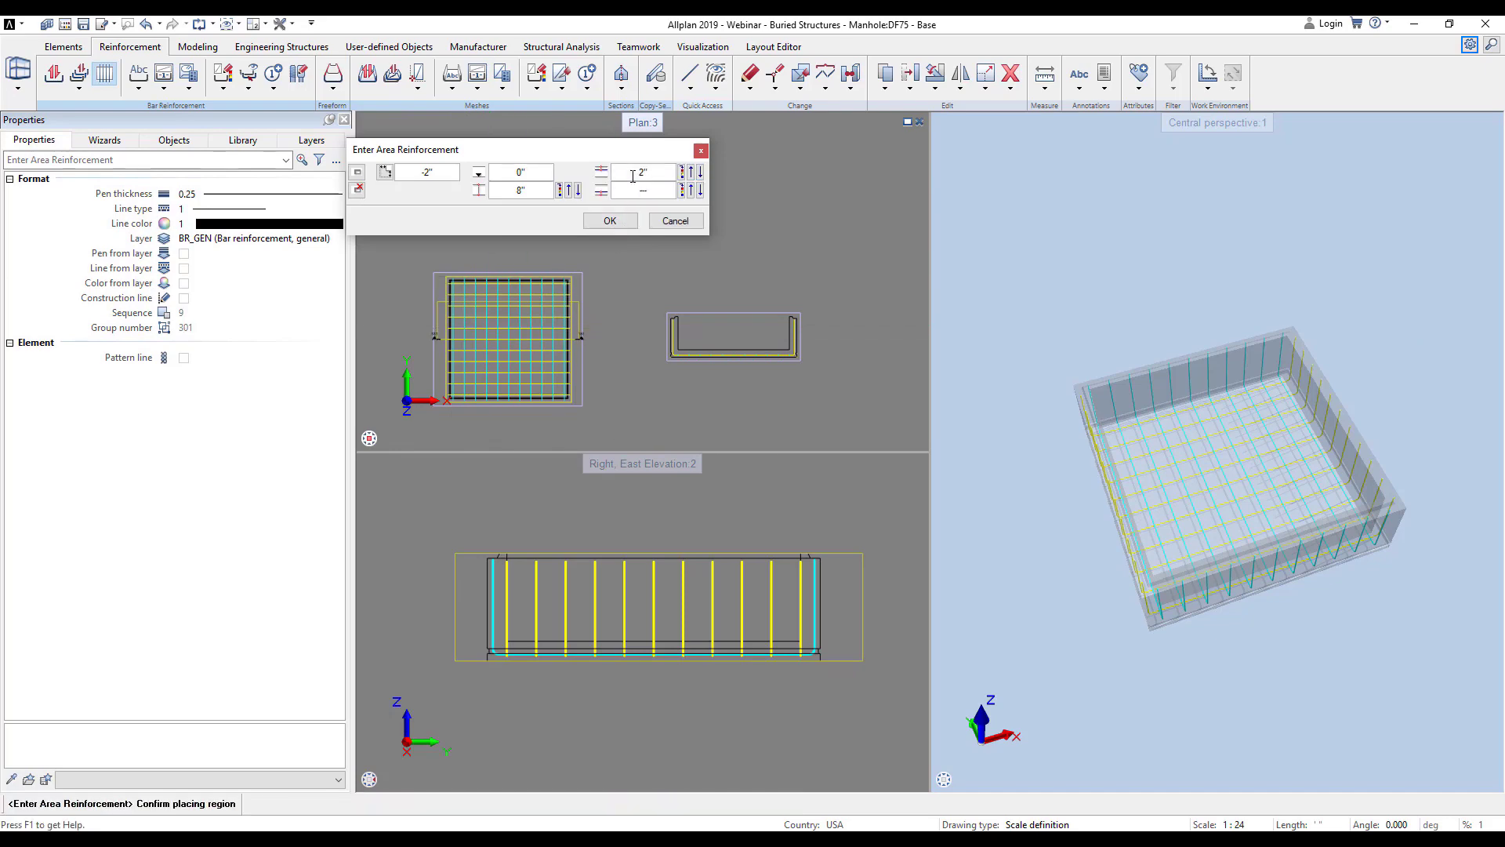
pyautogui.click(611, 221)
# - Place the slab's top bars at 90° with 8" spacing and straight ends at both start and end
pyautogui.click(424, 192)
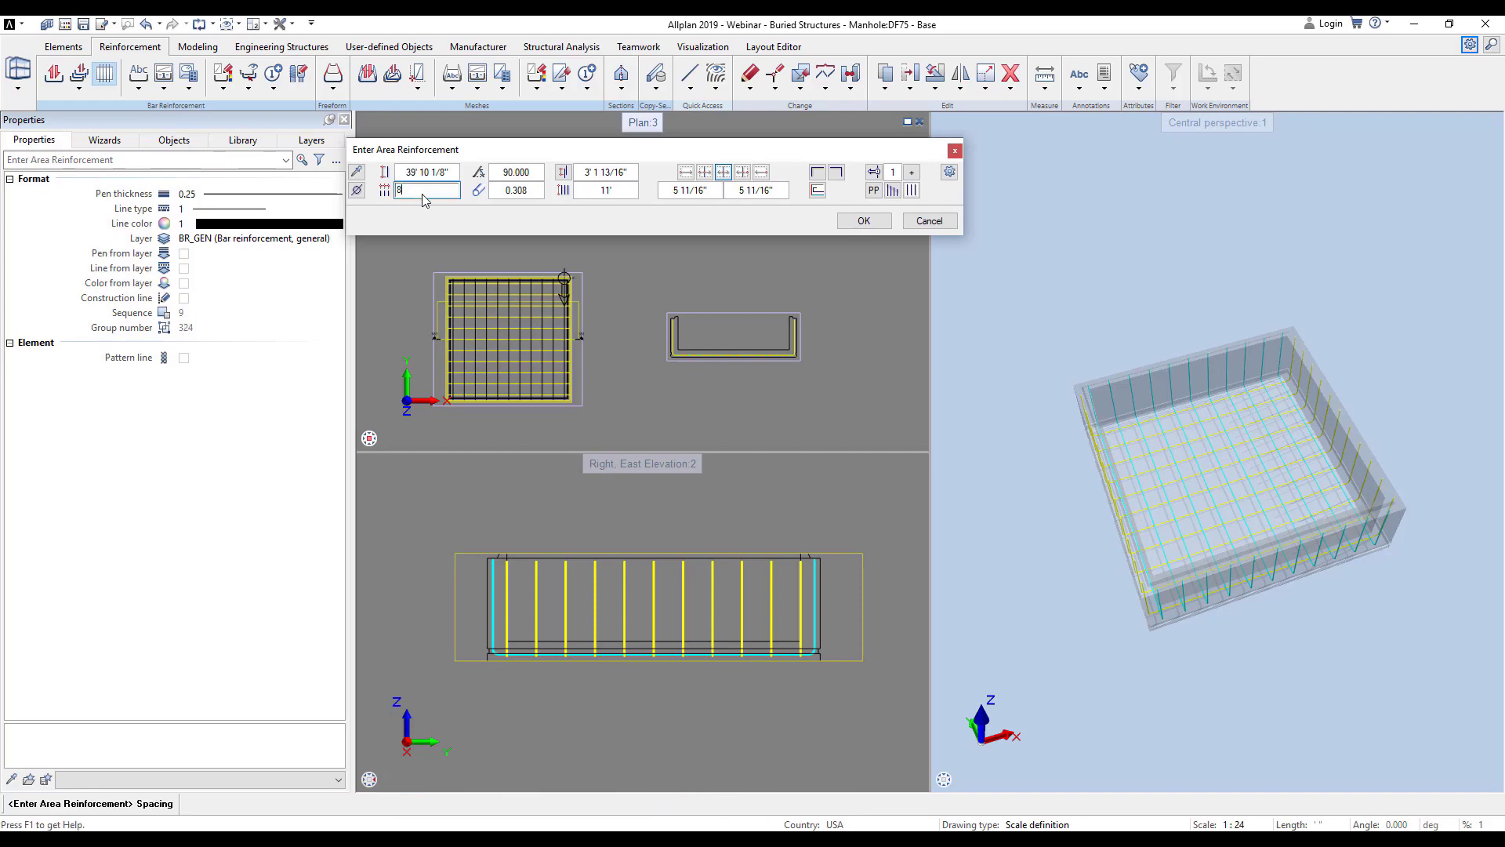
pyautogui.write('8')
pyautogui.press('Return')
pyautogui.scroll(2, 514, 325)
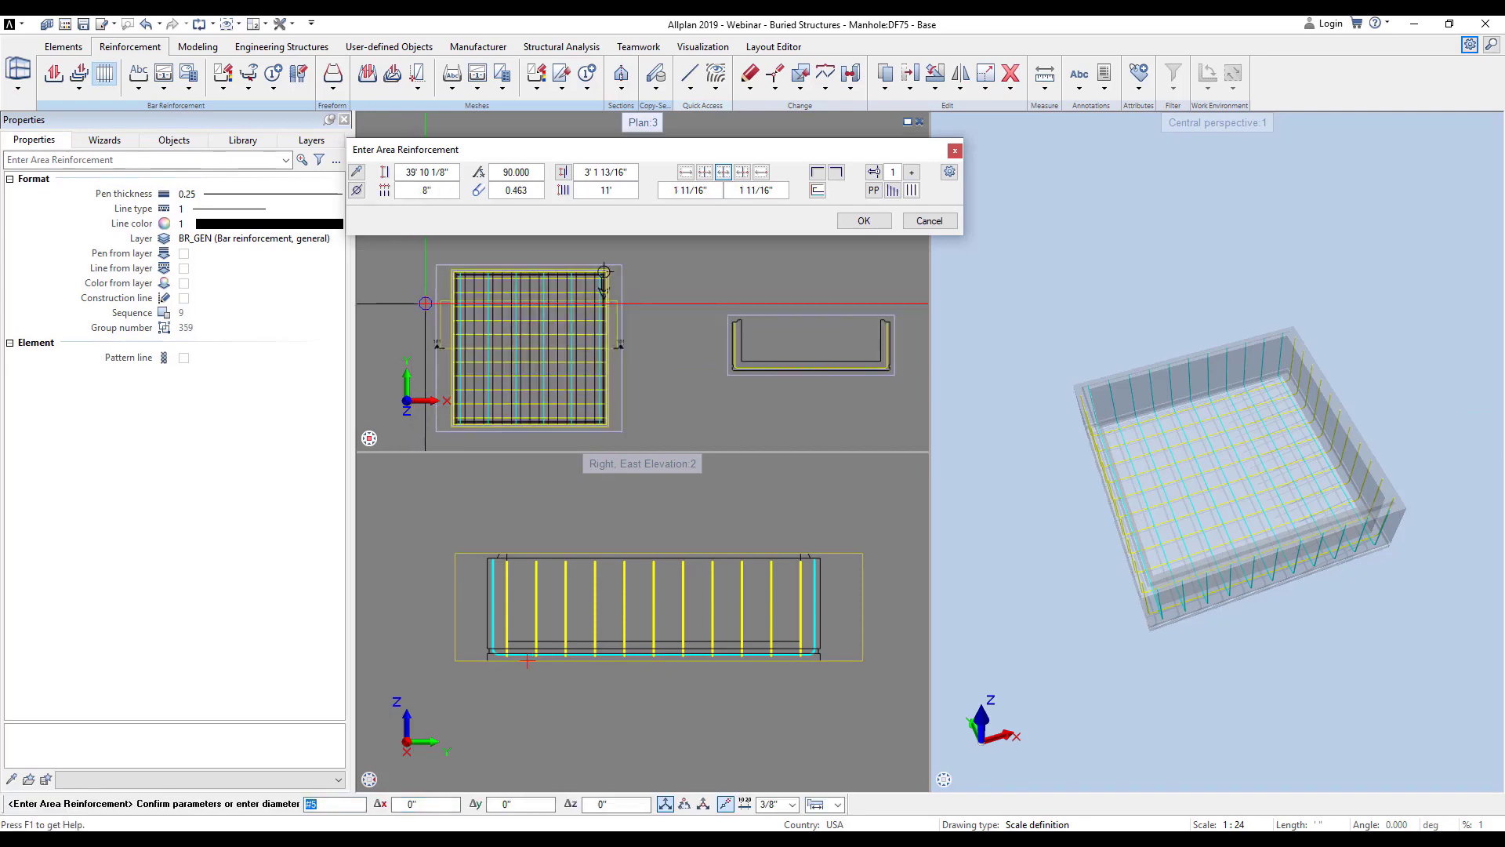
pyautogui.click(818, 172)
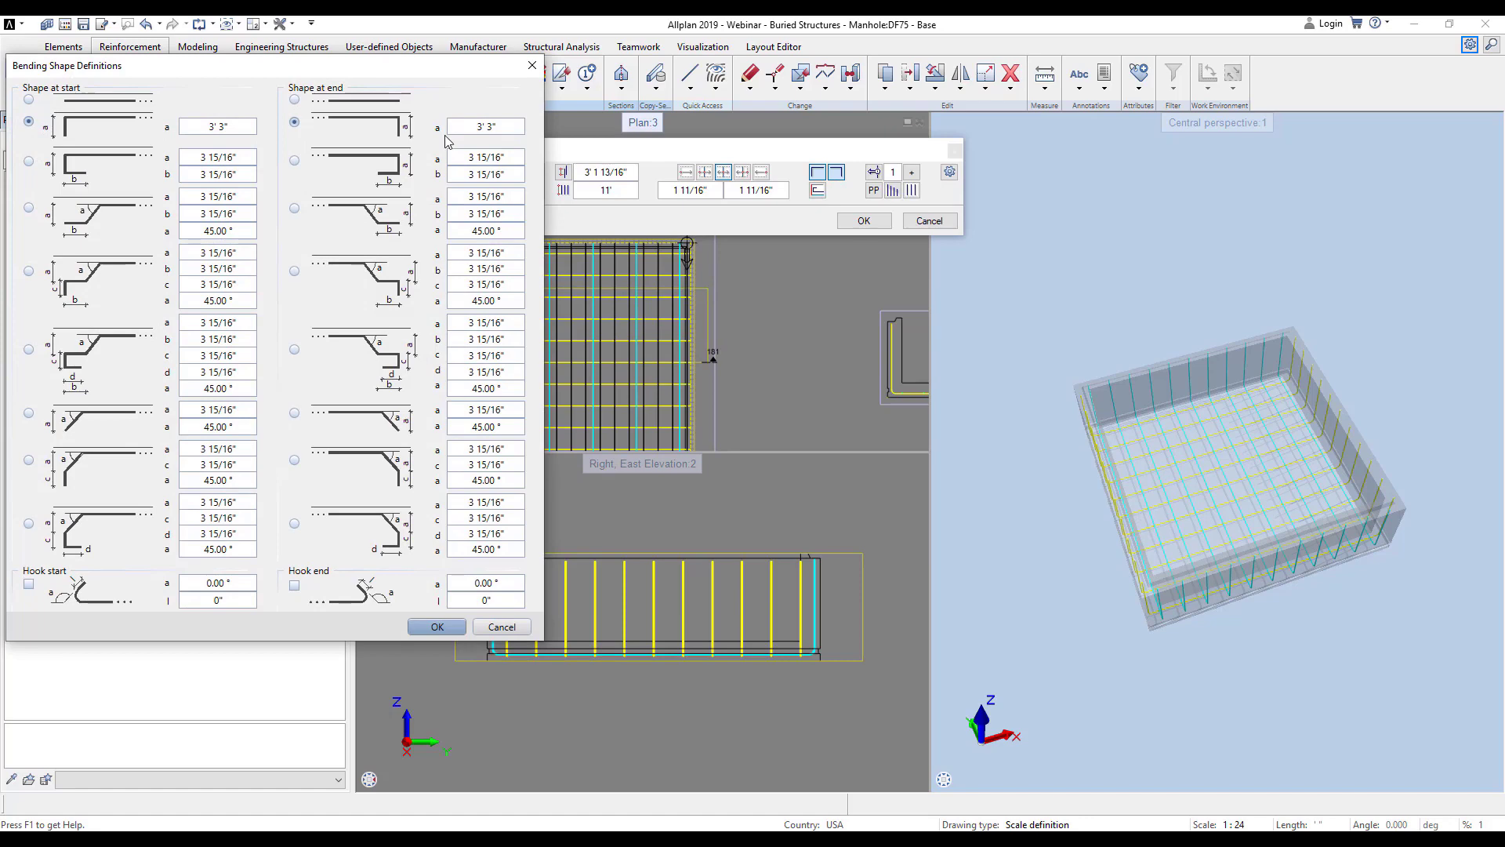
pyautogui.click(87, 104)
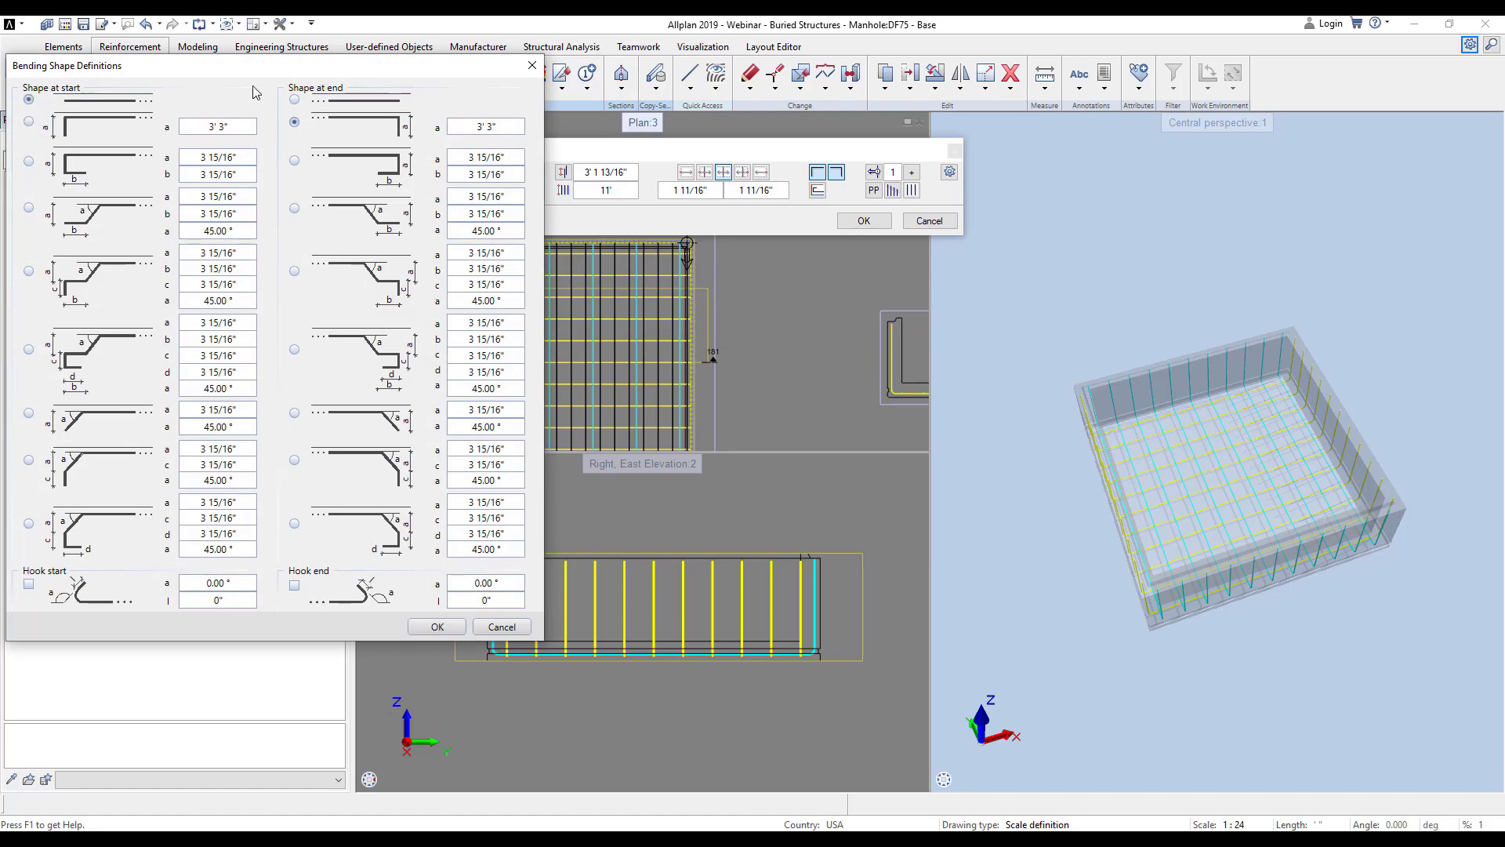
pyautogui.click(357, 101)
pyautogui.click(437, 627)
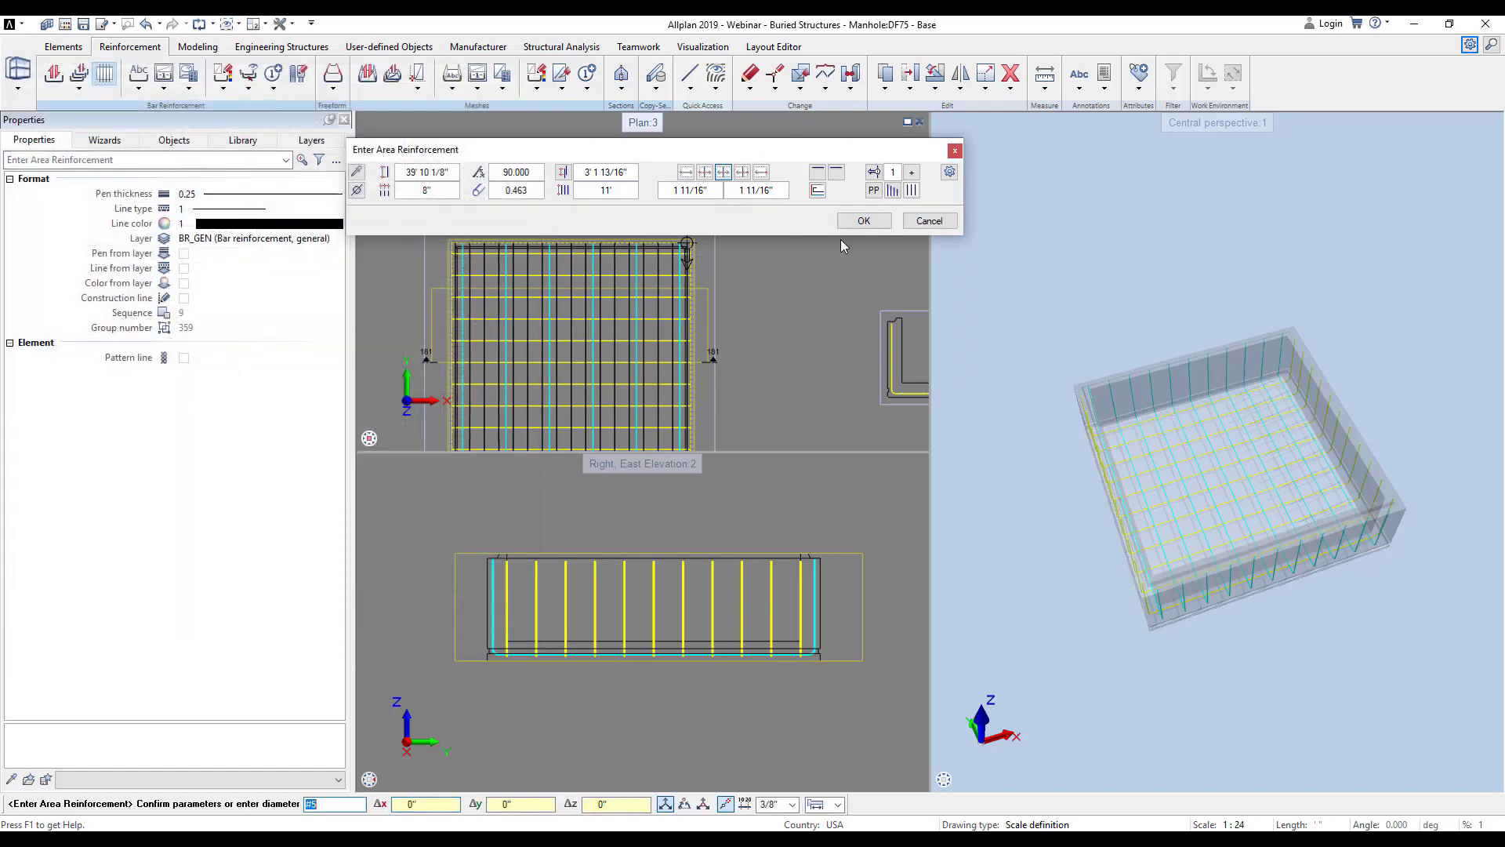
pyautogui.click(864, 220)
# - Match the base slab's polygon once more and place the perpendicular top bars with 2 5/8" cover, finishing area reinforcement
pyautogui.click(586, 297)
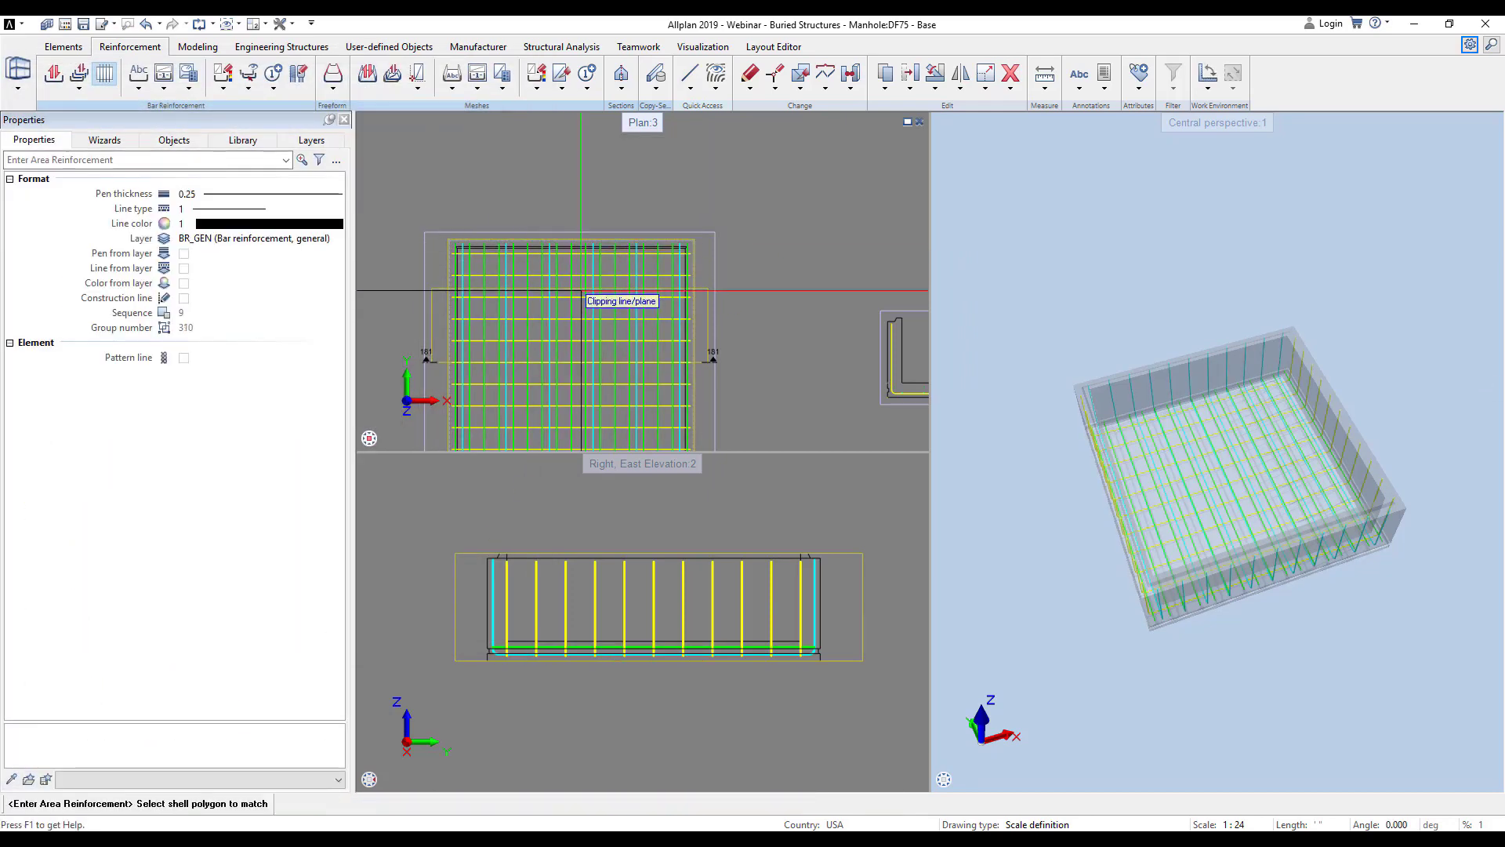
pyautogui.click(591, 294)
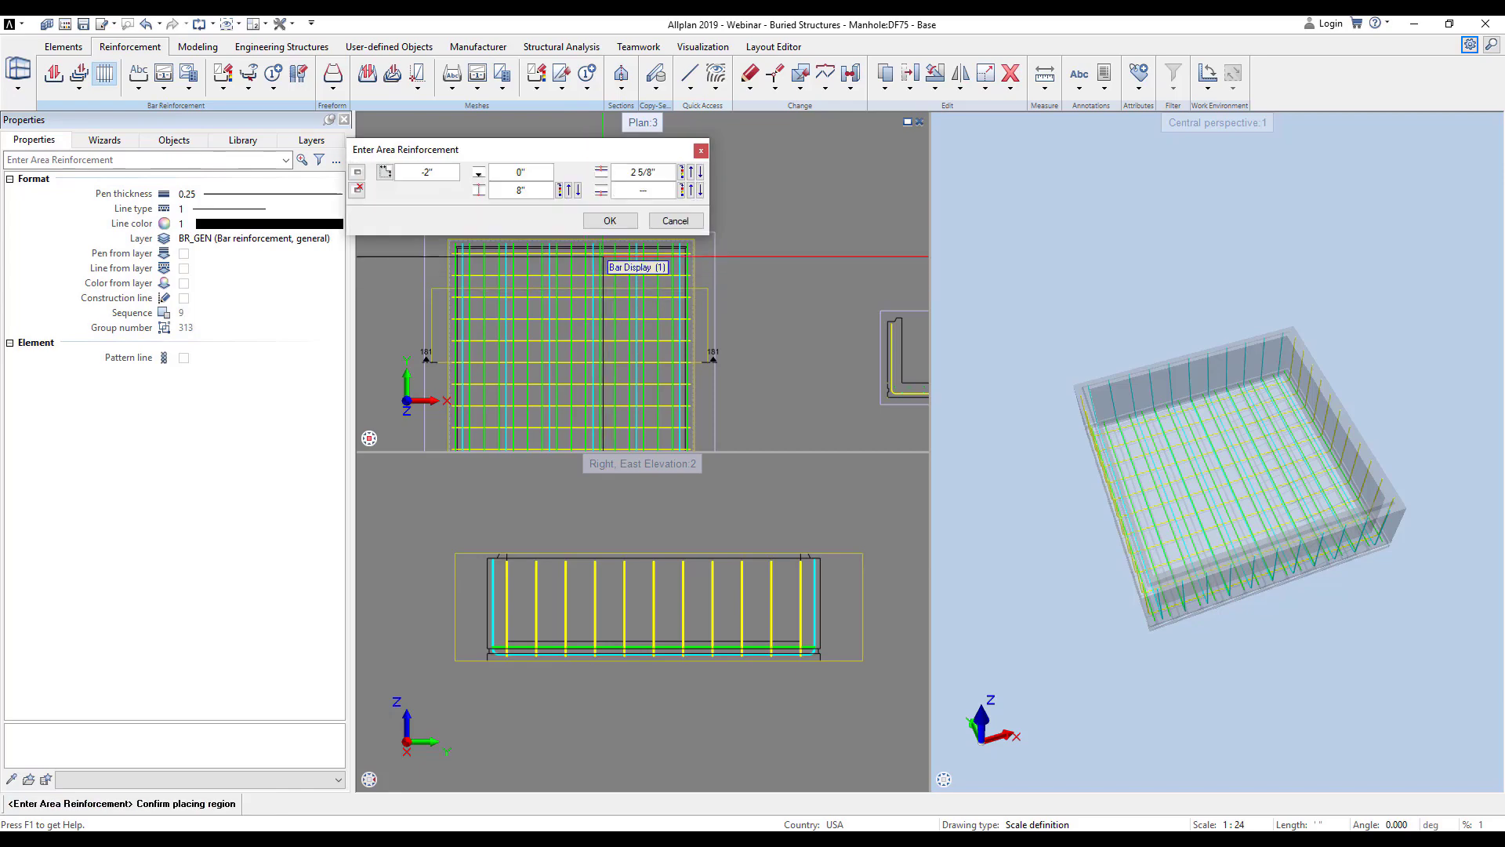
pyautogui.click(611, 223)
pyautogui.click(863, 221)
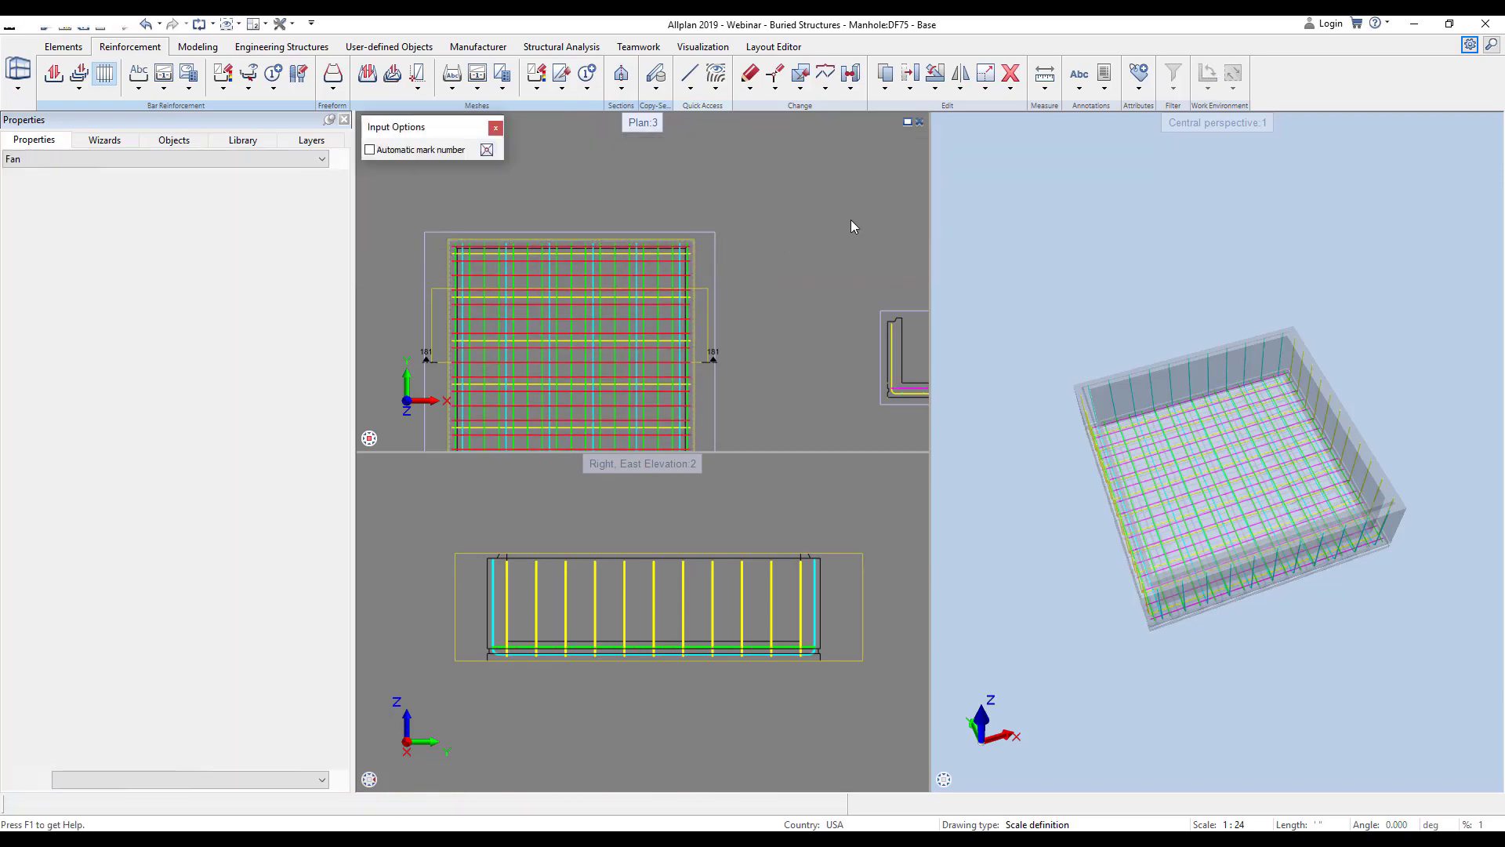
pyautogui.press('Escape')
pyautogui.press('Escape')
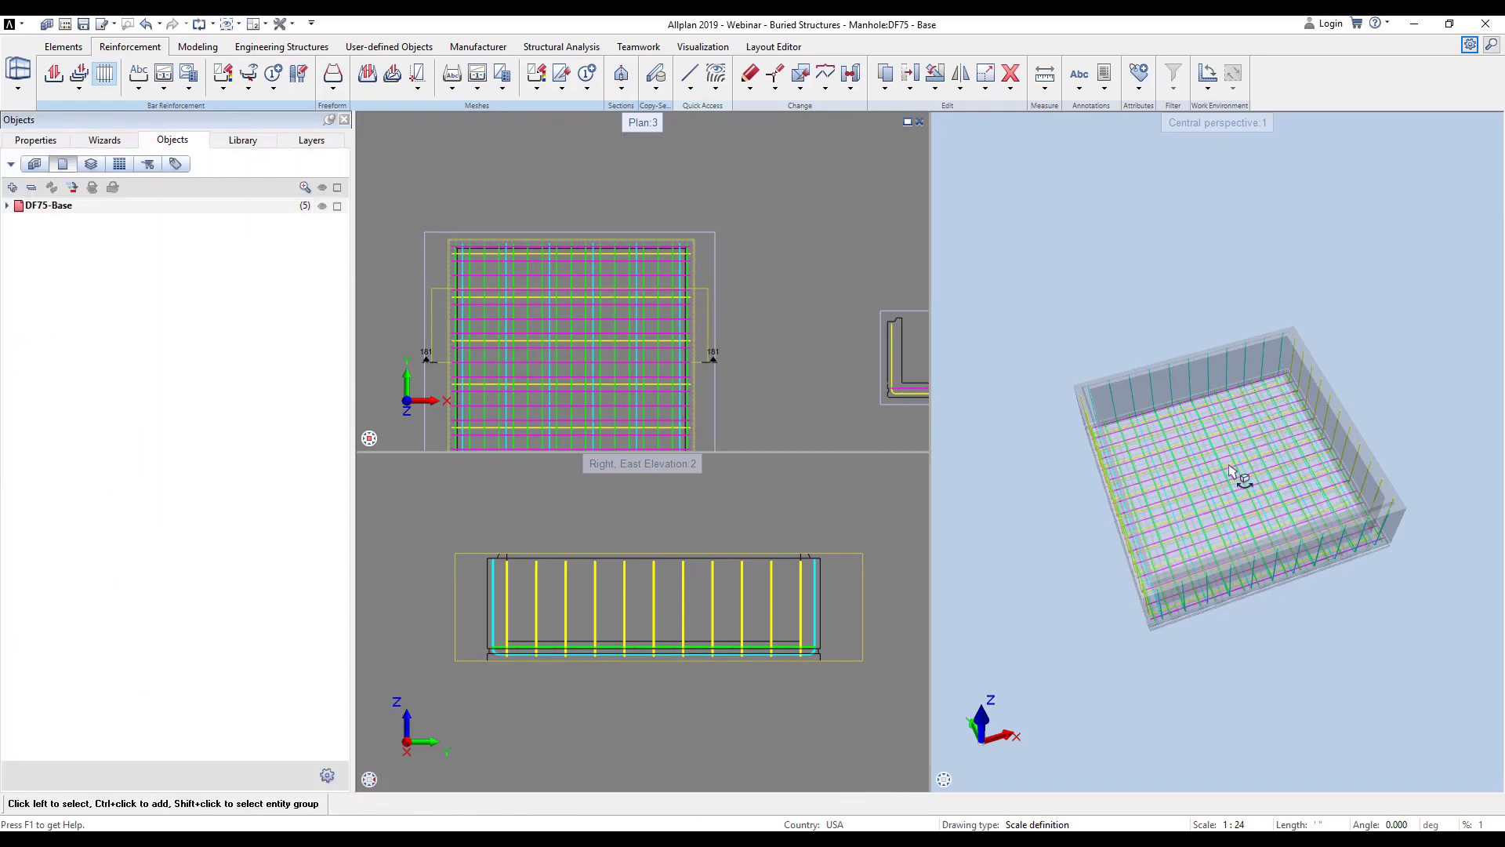
# - Run a collision check on the base structure's reinforcement
pyautogui.moveTo(1243, 481); pyautogui.dragTo(1138, 629)
pyautogui.scroll(4, 1214, 519)
pyautogui.moveTo(1215, 519); pyautogui.dragTo(1234, 523, button='middle')
pyautogui.scroll(-3, 1223, 513)
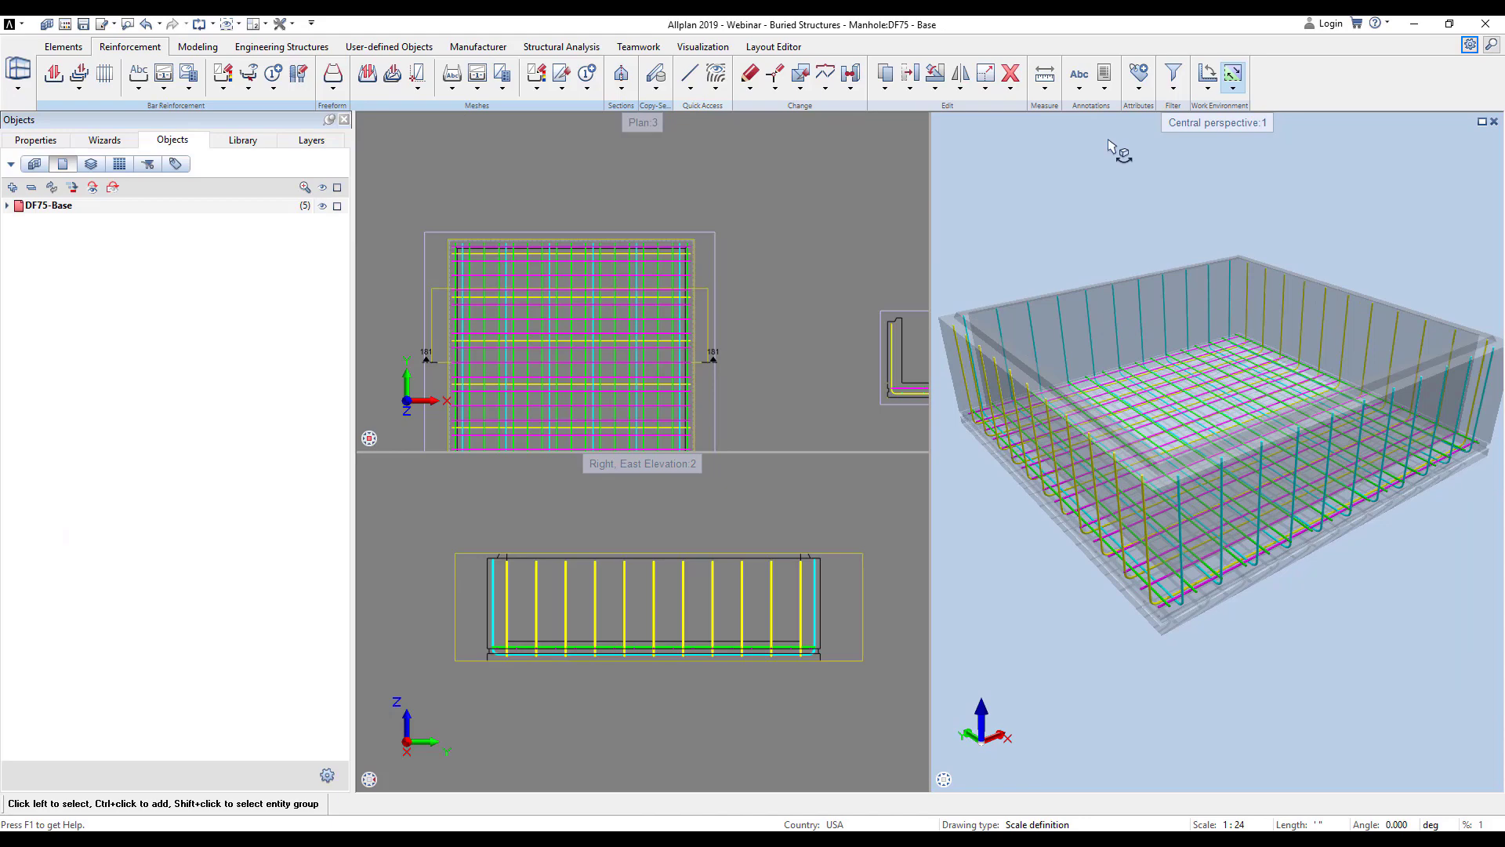
pyautogui.click(1104, 86)
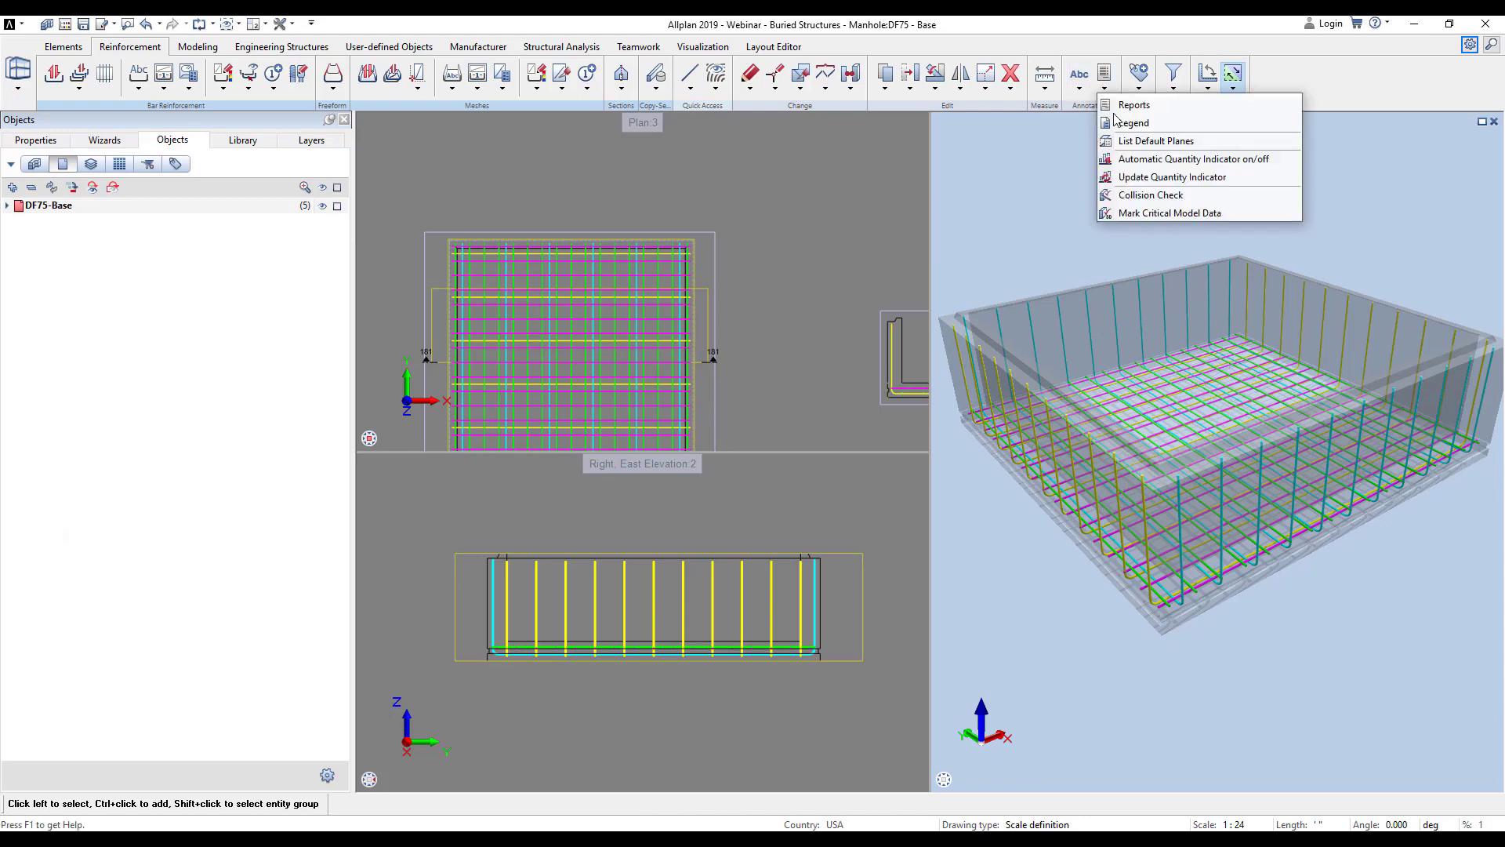
pyautogui.click(1149, 196)
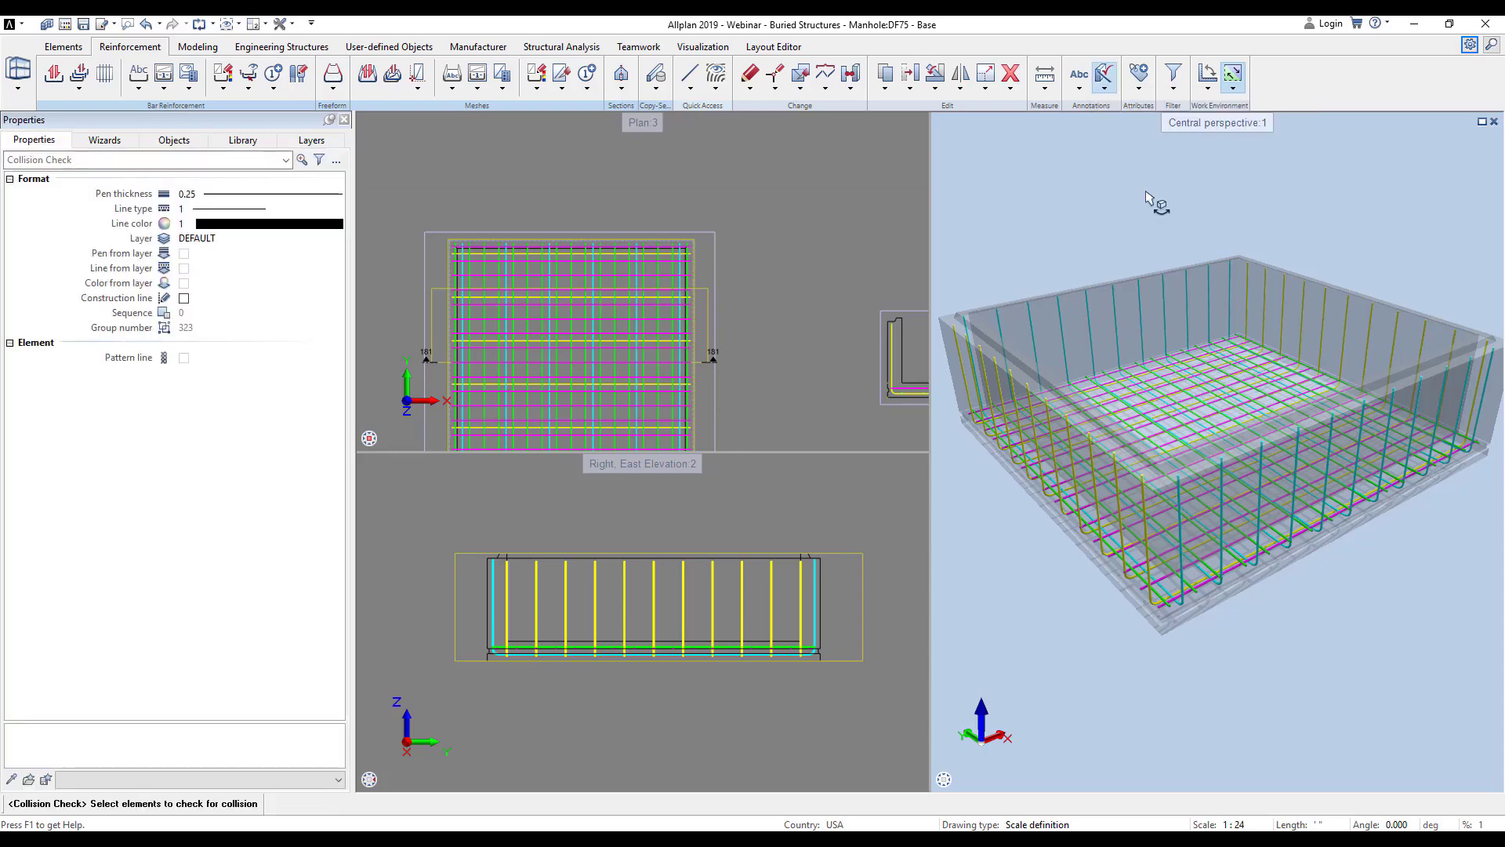
pyautogui.rightClick(1043, 237)
pyautogui.click(1082, 243)
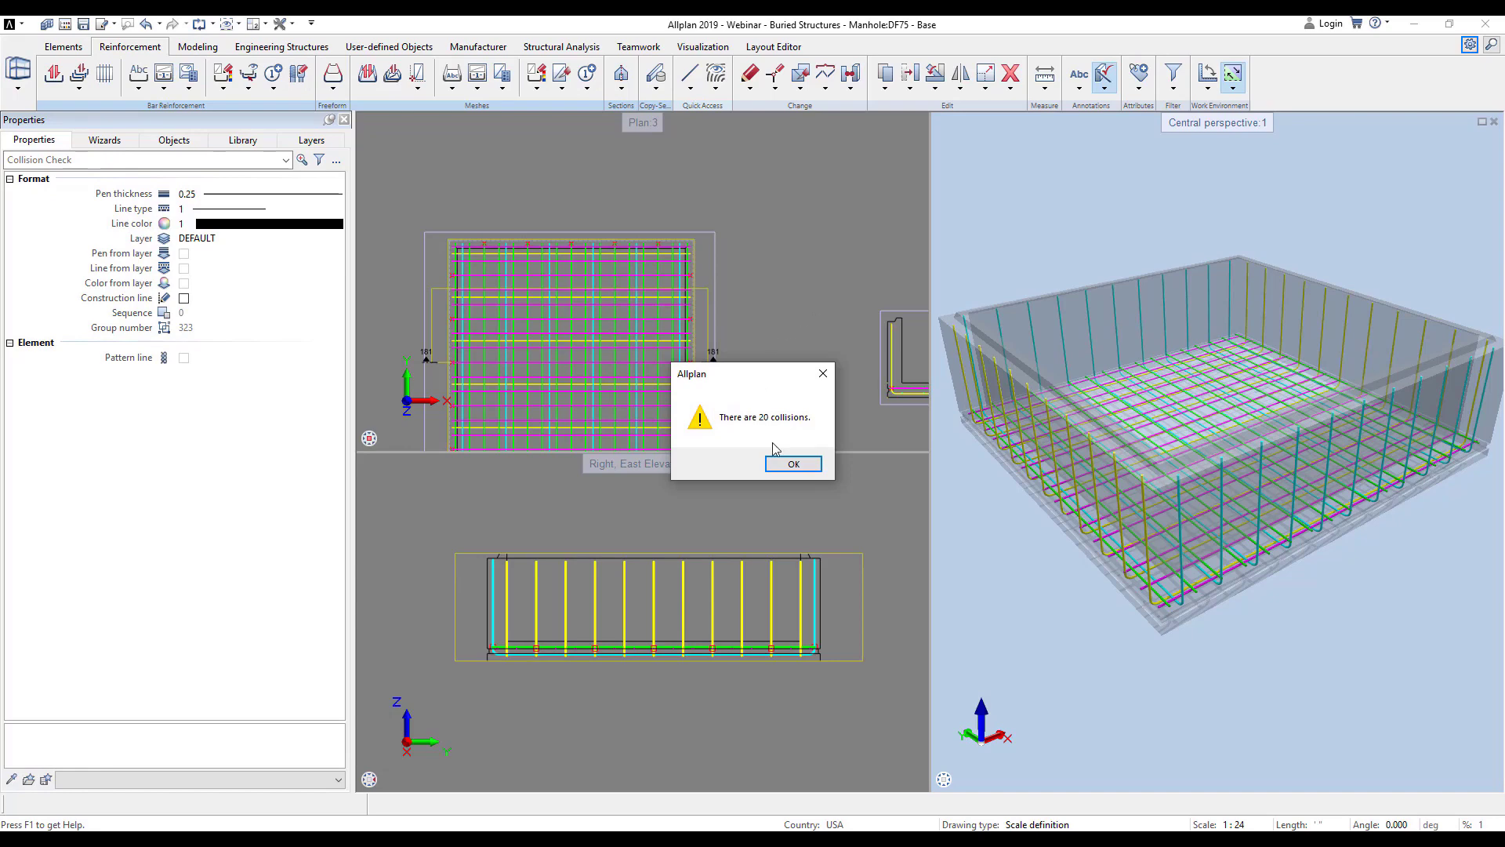
pyautogui.click(792, 464)
# - Examine the marked collisions between the bent-up bars and the top bar ends along the slab edge
pyautogui.scroll(6, 1303, 548)
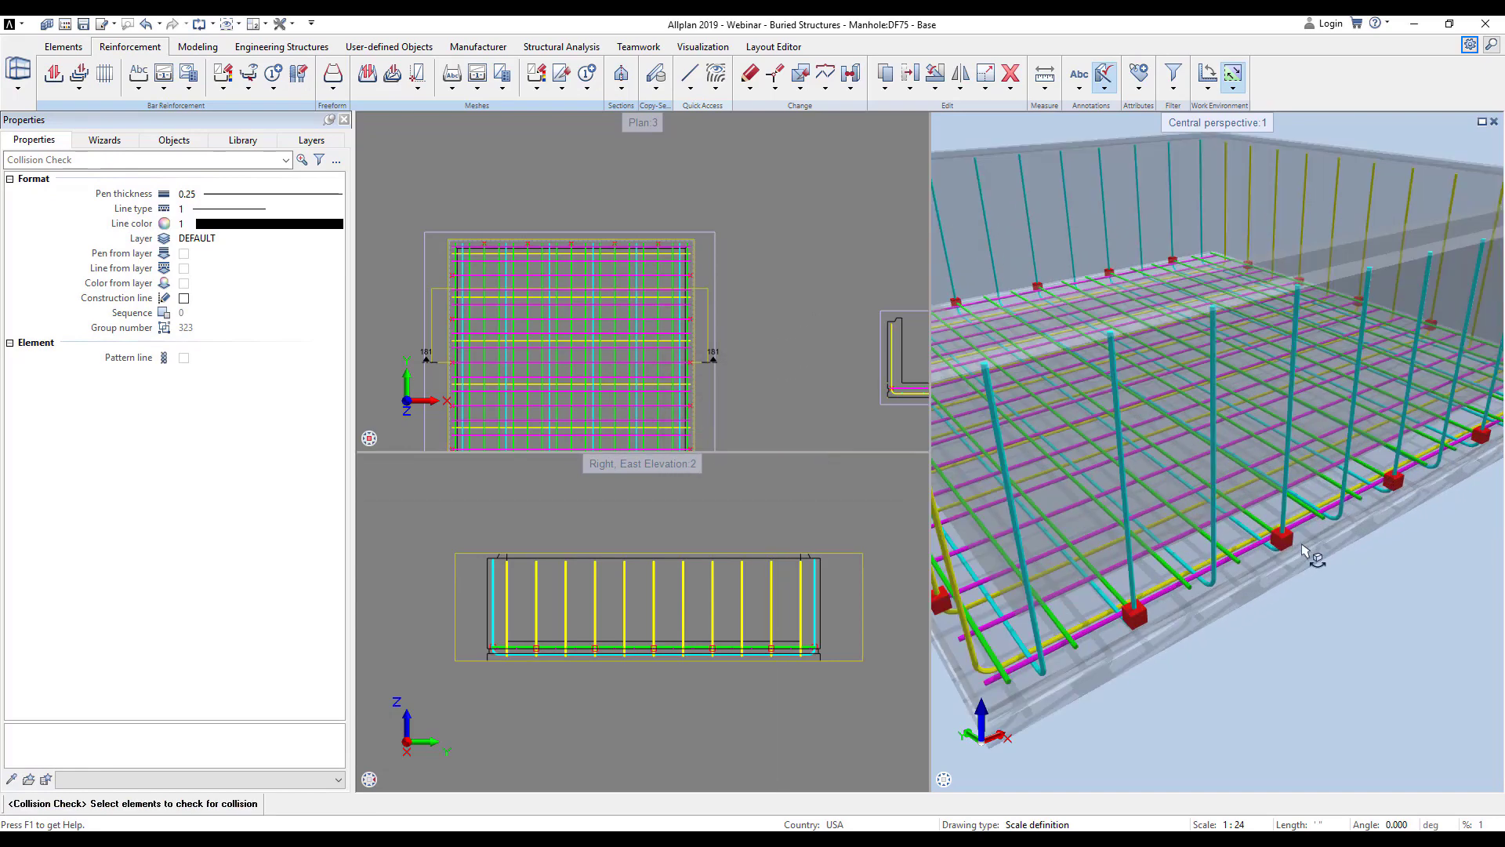
pyautogui.moveTo(1268, 555)
pyautogui.mouseDown(button='middle')
pyautogui.moveTo(1274, 501)
pyautogui.moveTo(1276, 516)
pyautogui.mouseUp(button='middle')
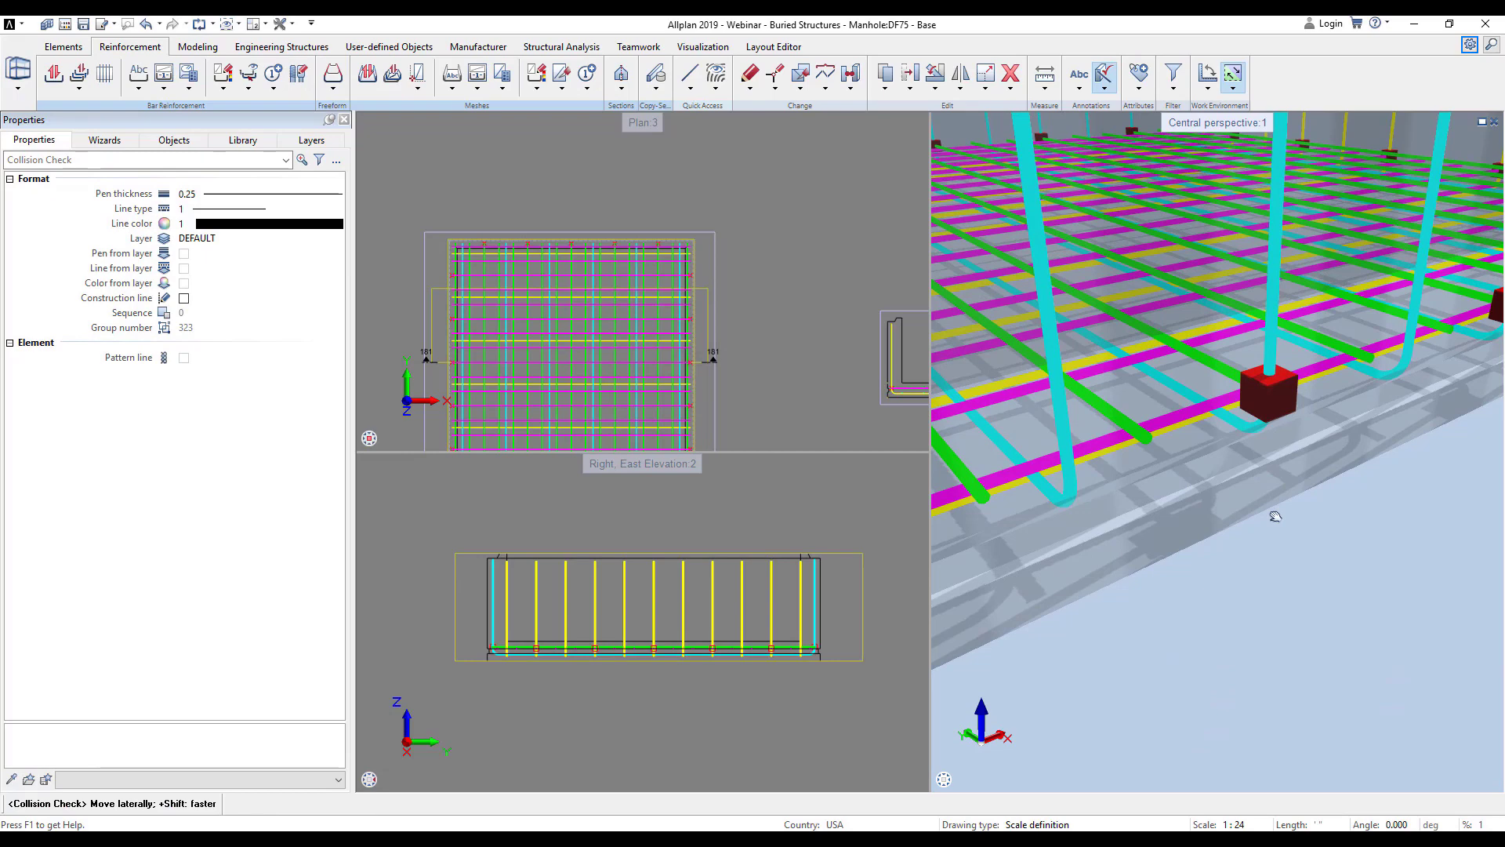
pyautogui.press('Escape')
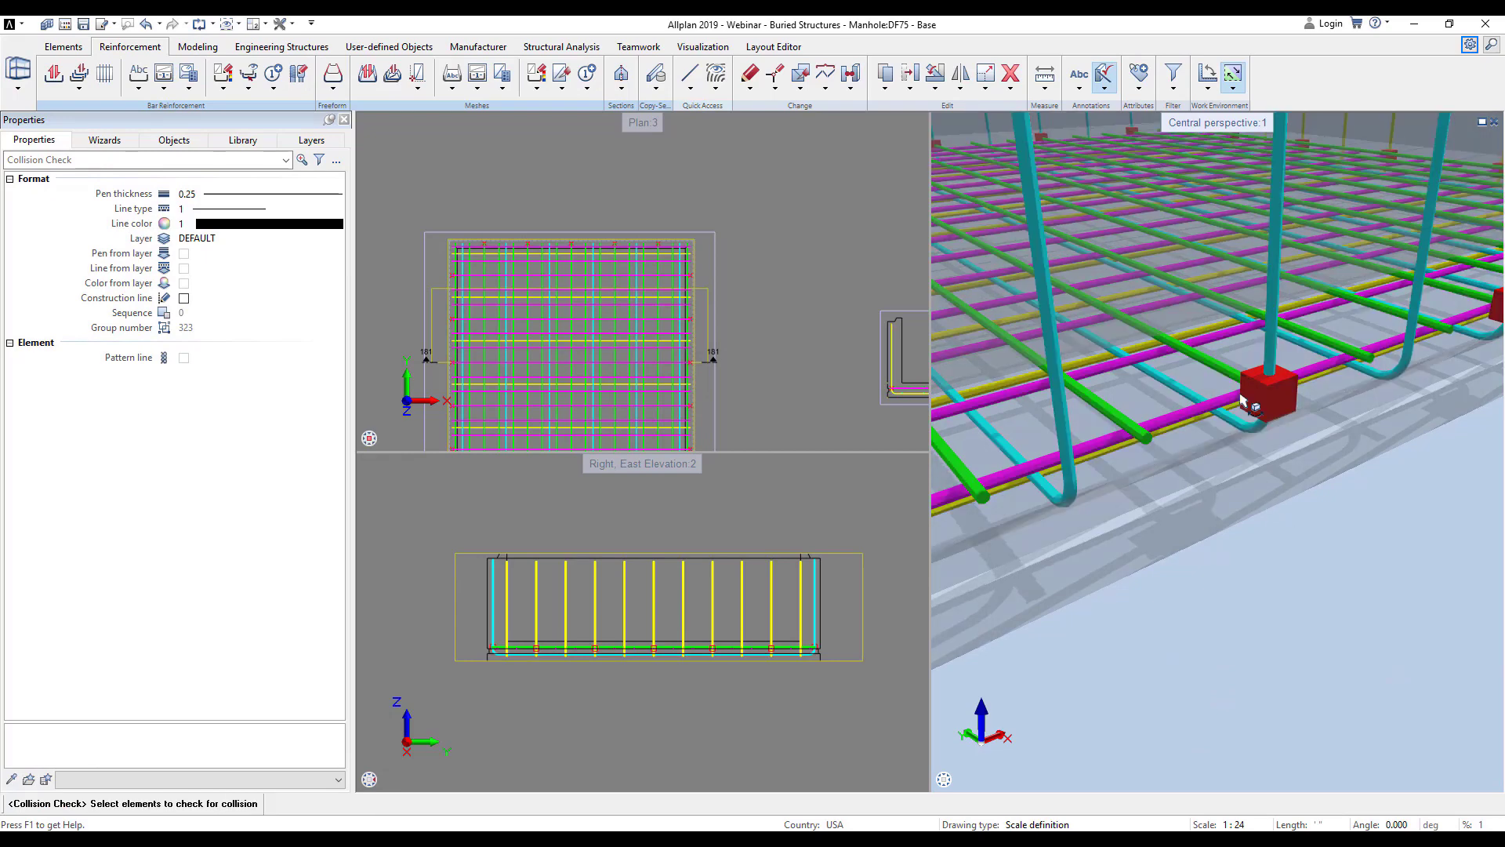
pyautogui.click(852, 463)
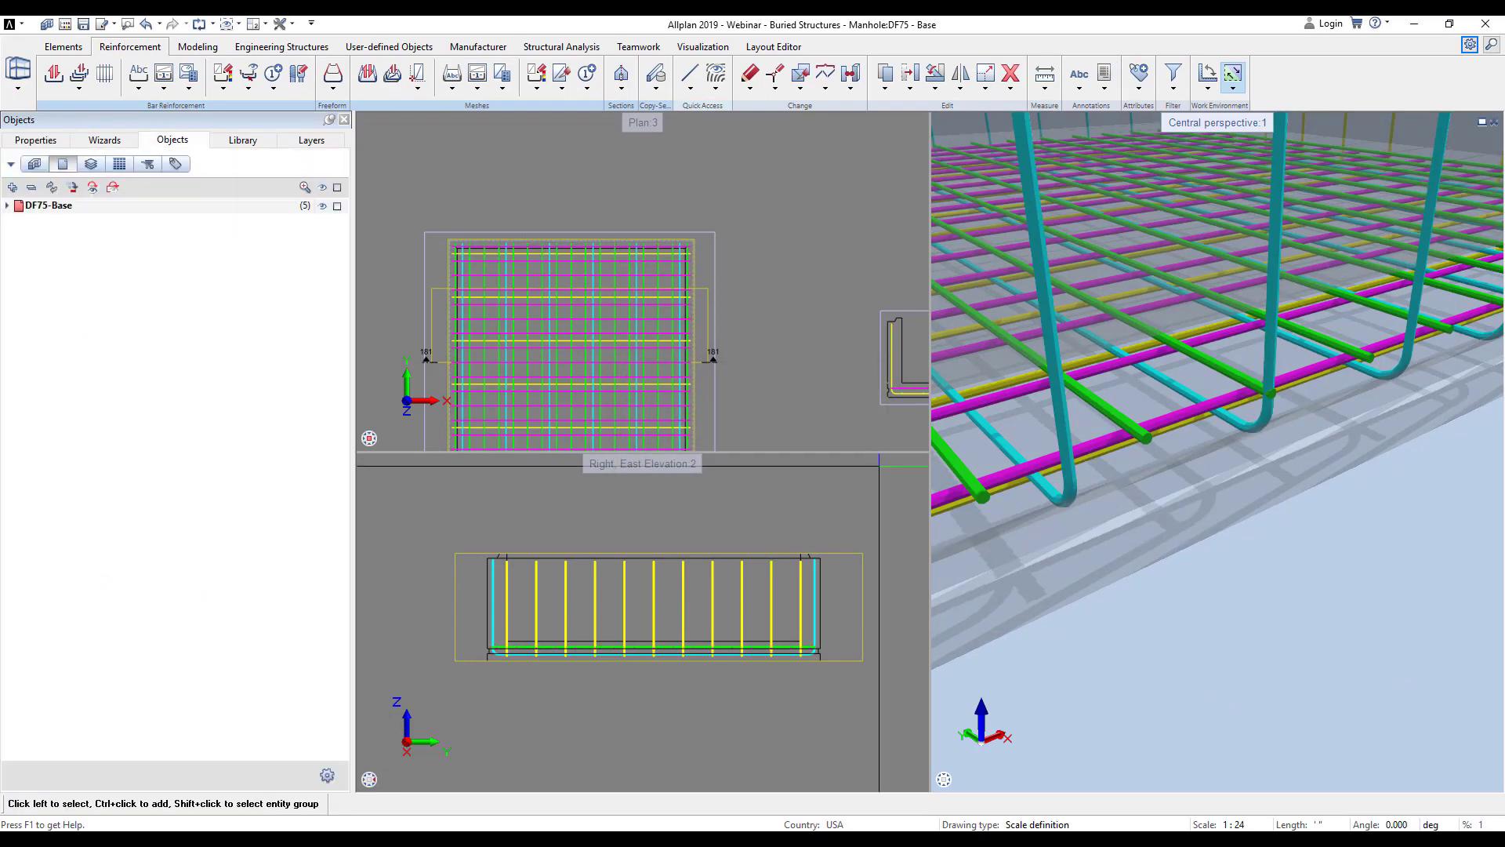
pyautogui.scroll(5, 1262, 424)
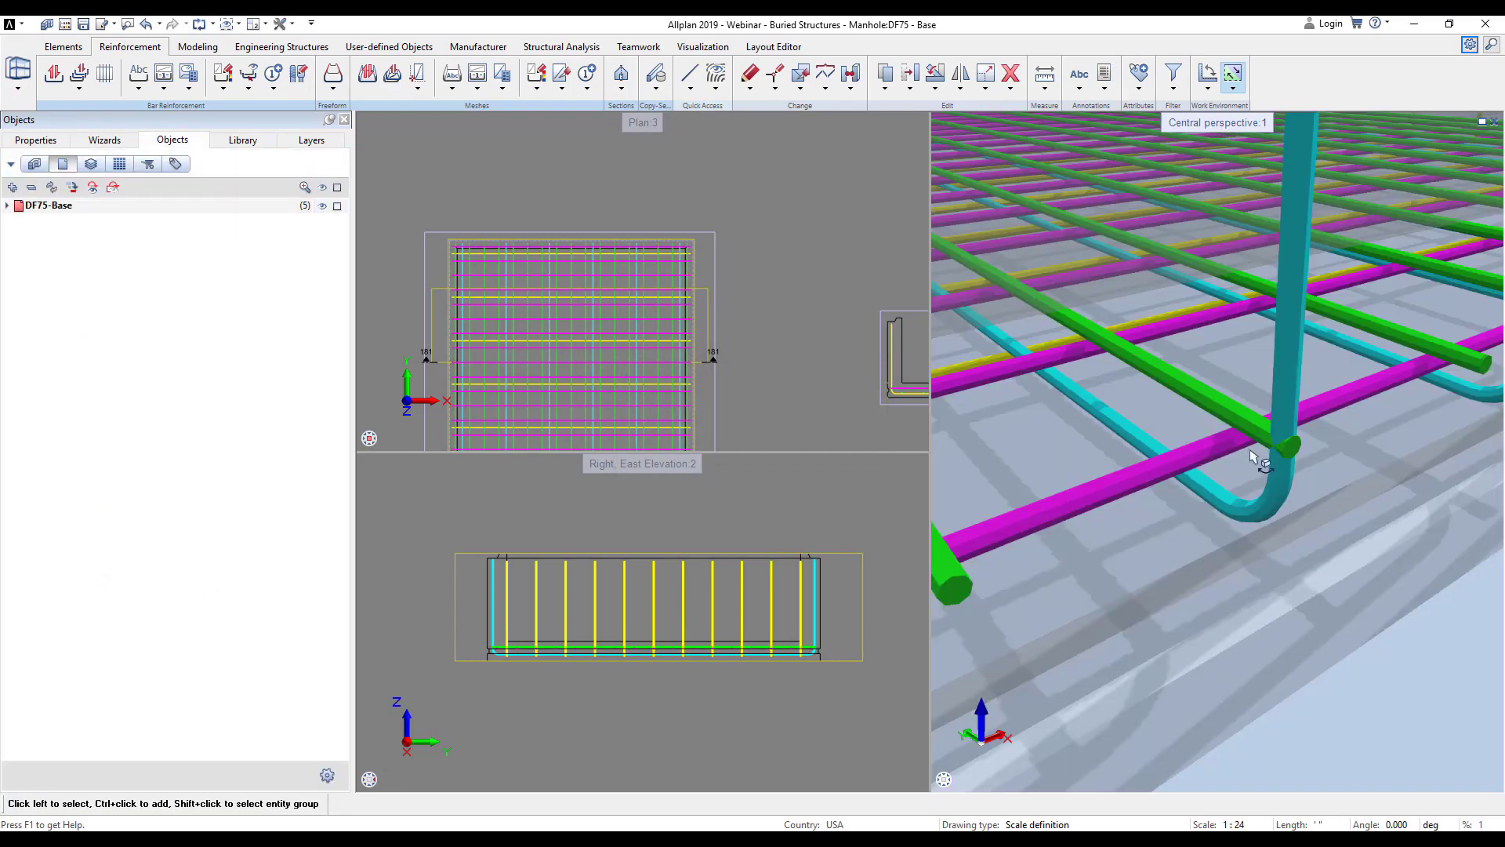
pyautogui.scroll(-7, 1248, 452)
pyautogui.moveTo(1234, 462); pyautogui.dragTo(1252, 504, button='middle')
pyautogui.scroll(-4, 872, 343)
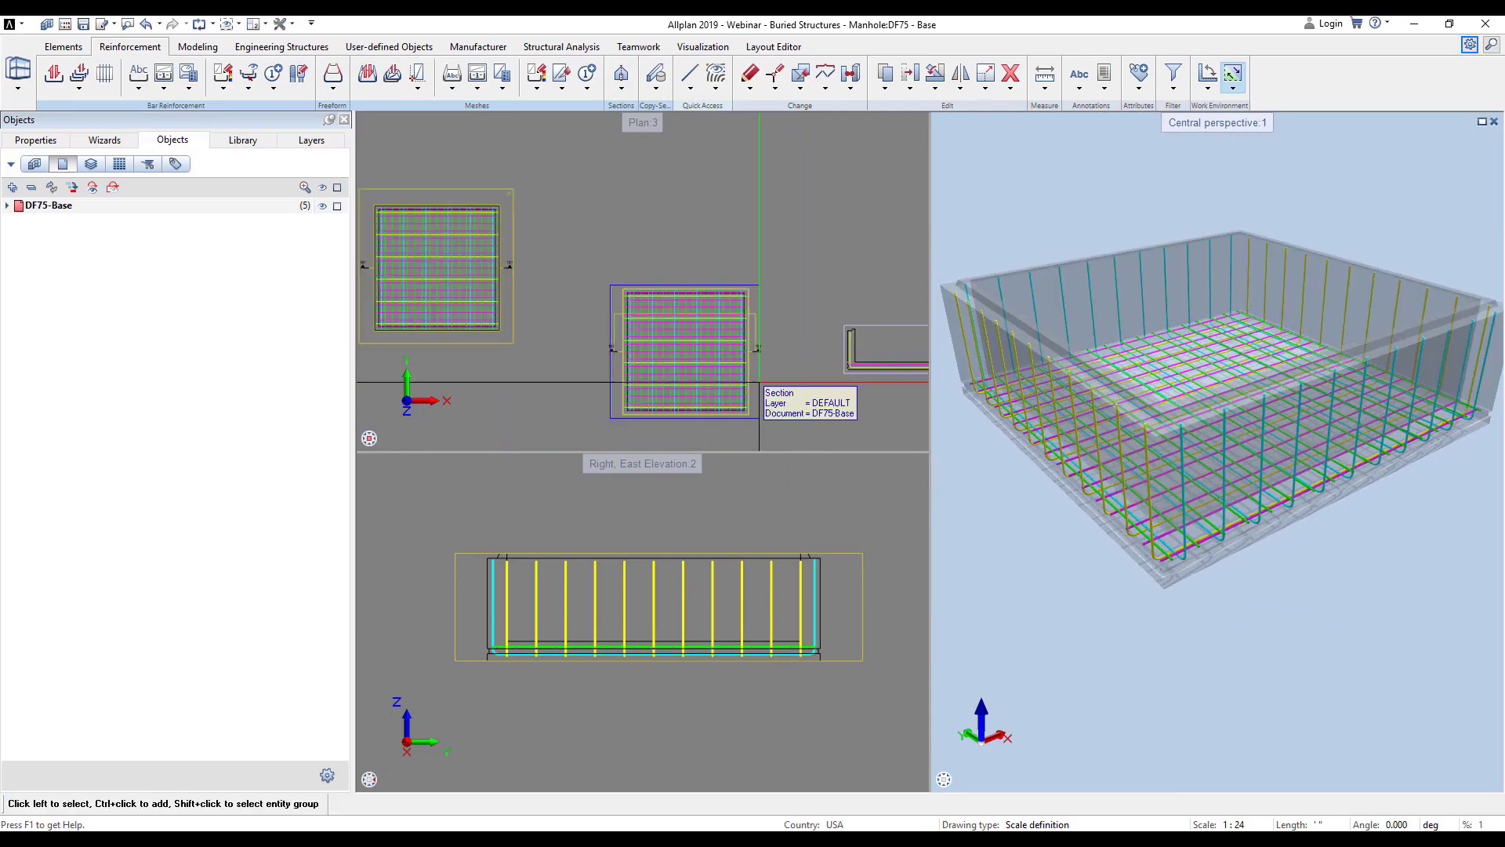
# - Raise the lower clipping boundary of the plan section above the base slab to exclude the slab bars from the plan
pyautogui.moveTo(760, 380); pyautogui.dragTo(792, 339, button='middle')
pyautogui.scroll(4, 743, 324)
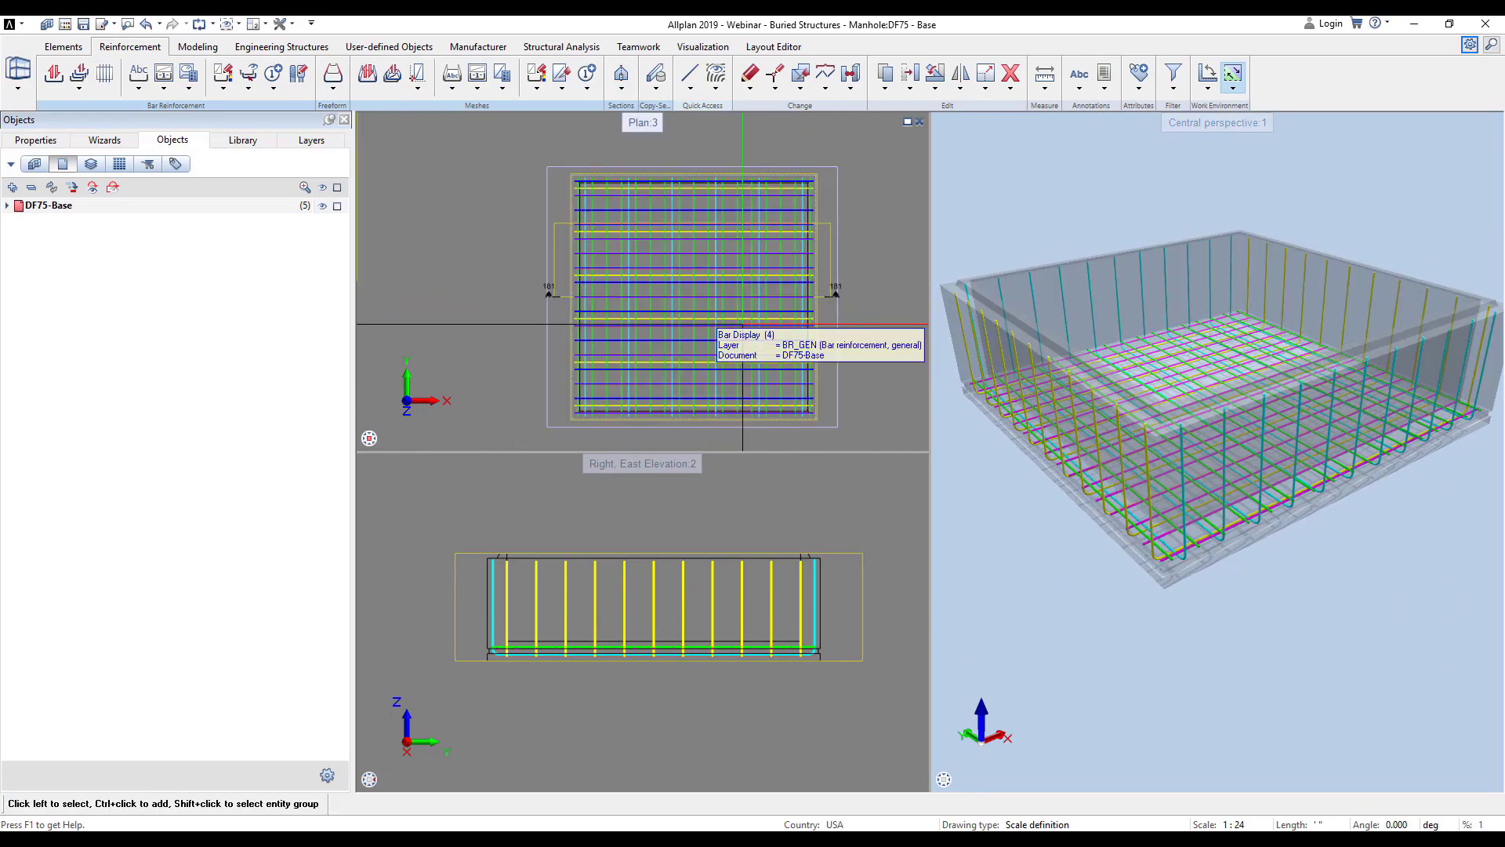
pyautogui.click(468, 641)
pyautogui.scroll(2, 662, 576)
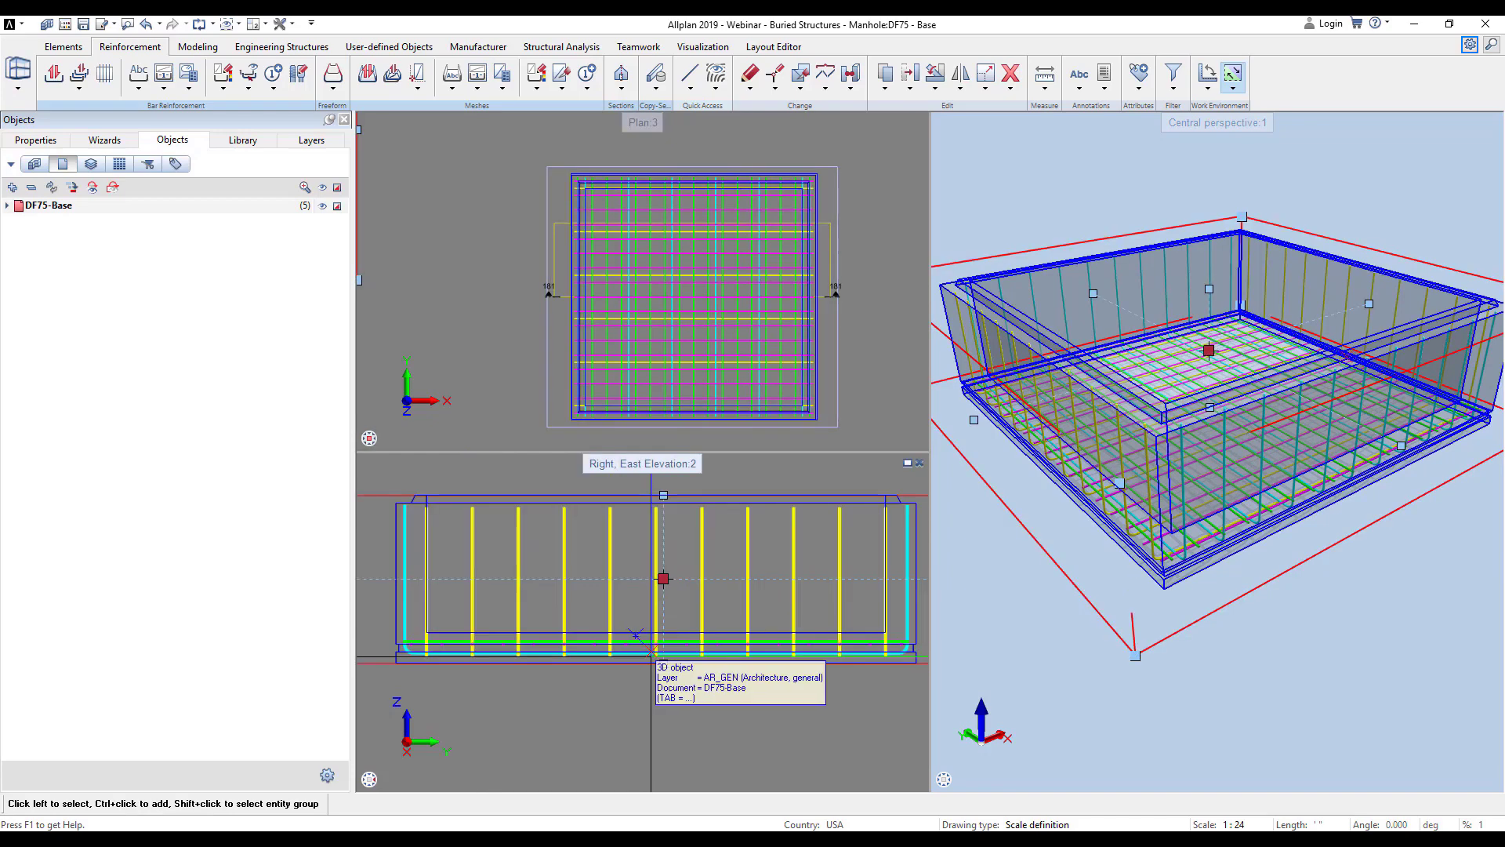
pyautogui.click(664, 663)
pyautogui.click(665, 614)
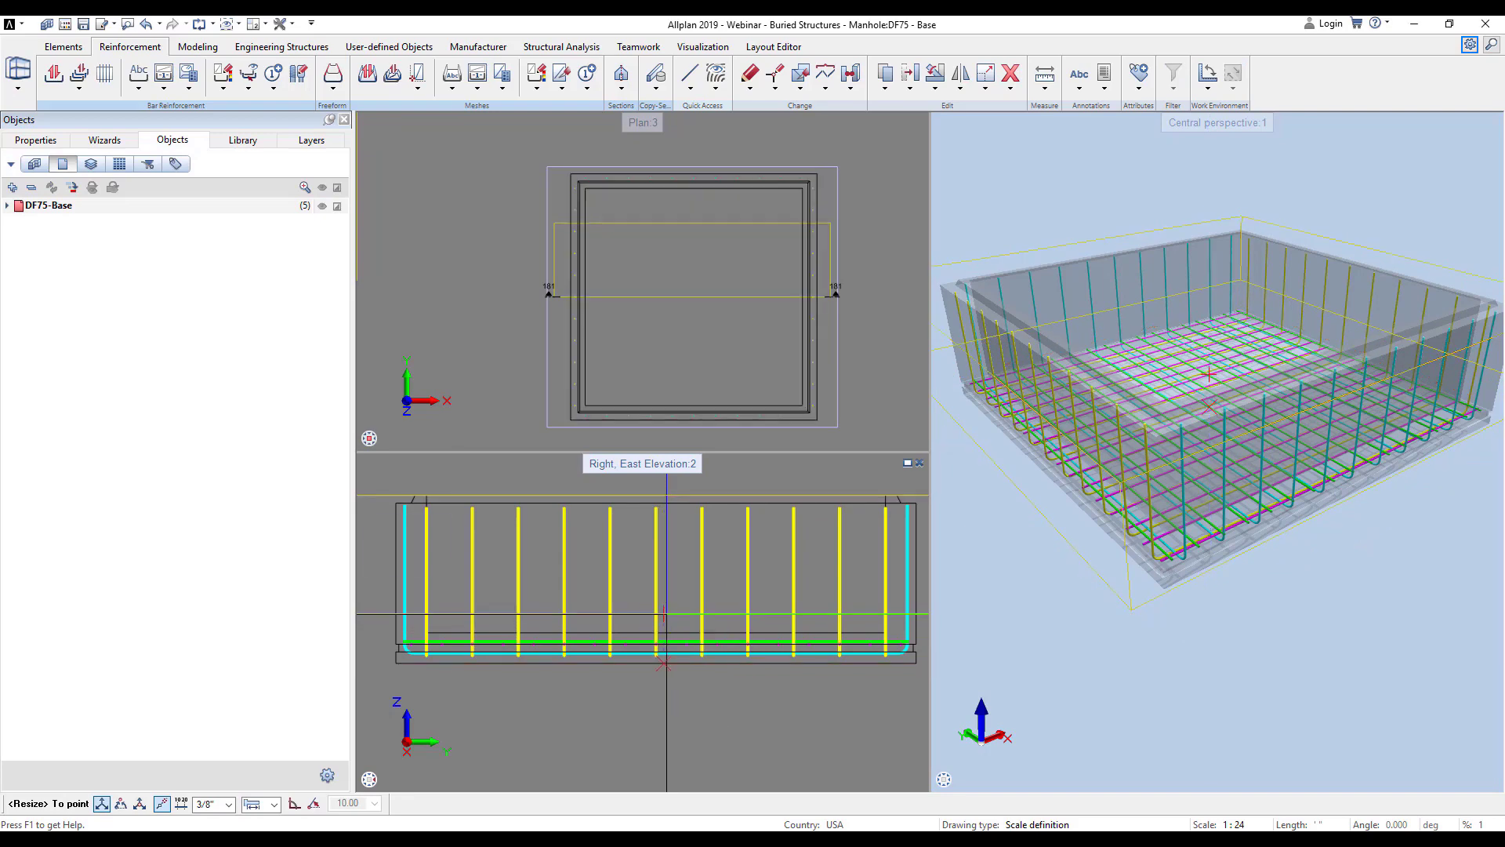
pyautogui.press('Escape')
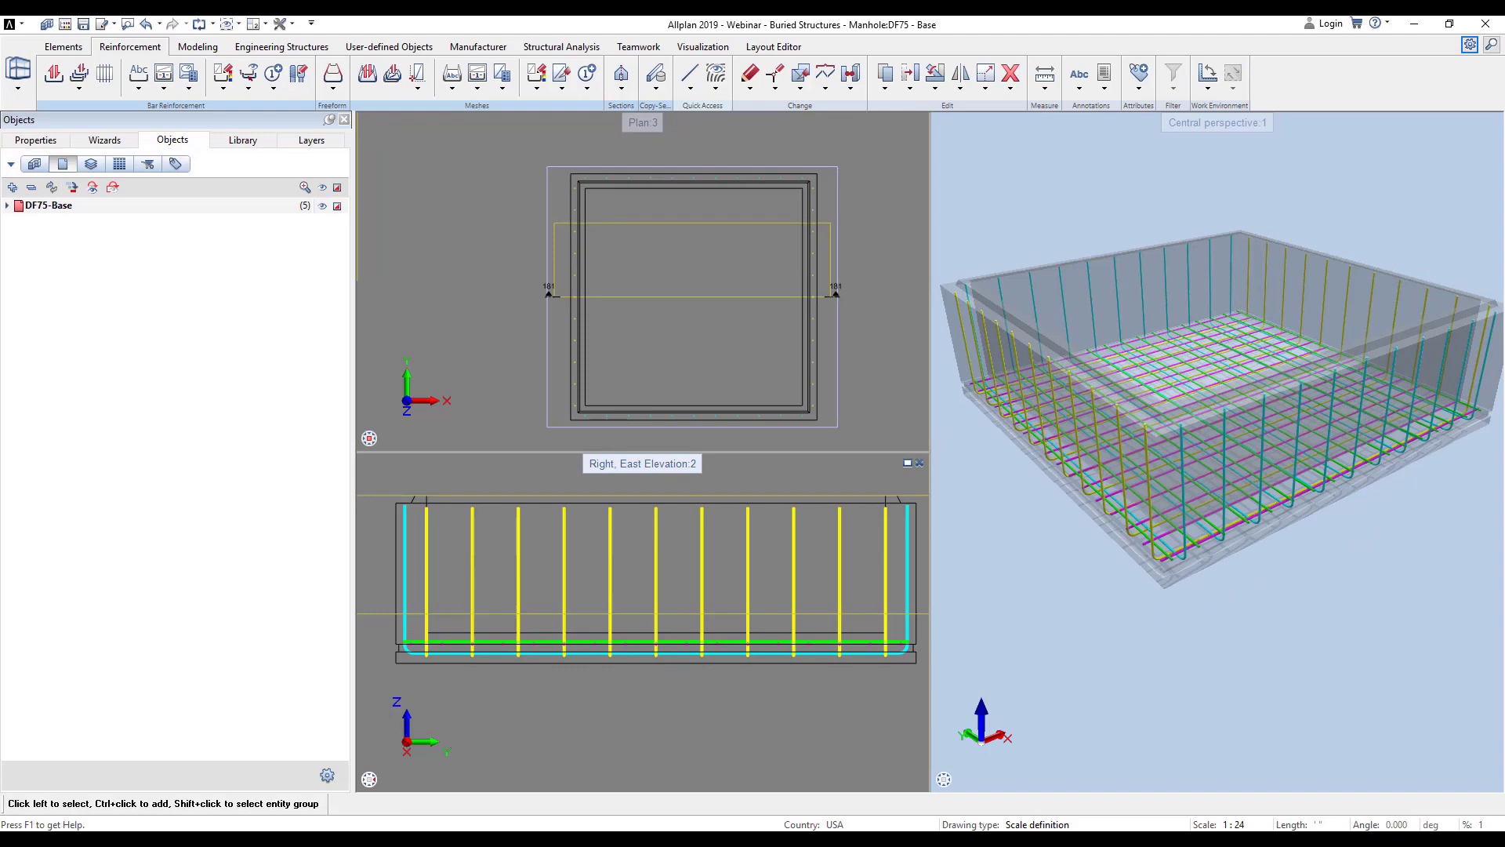
pyautogui.moveTo(657, 321); pyautogui.dragTo(621, 325, button='middle')
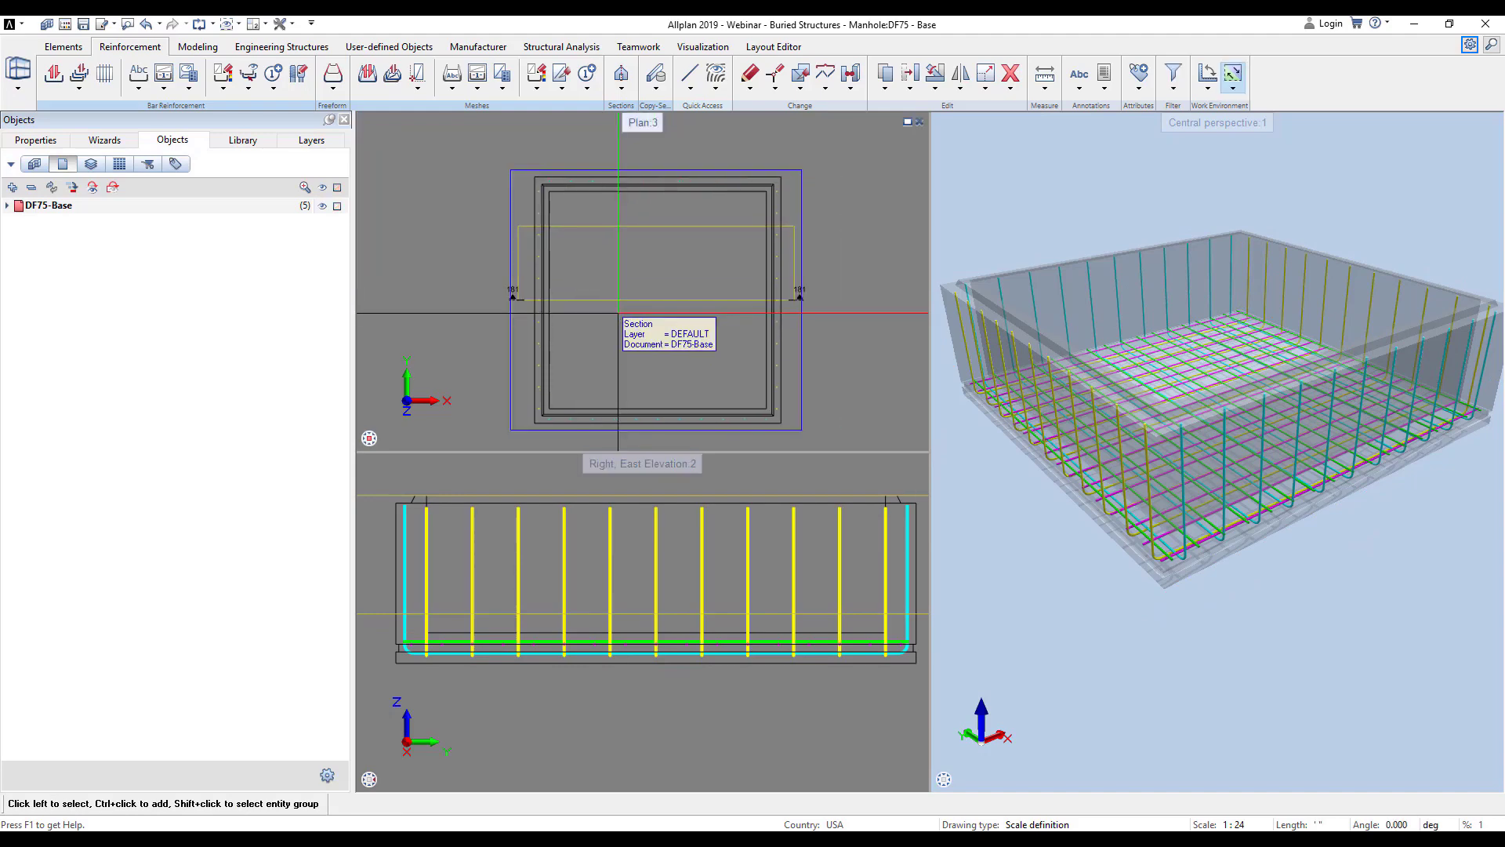
# - Create a straight #5 bar with 2 5/8" cover, adapted to the edges of the back wall, and place its label outside that wall
pyautogui.click(54, 73)
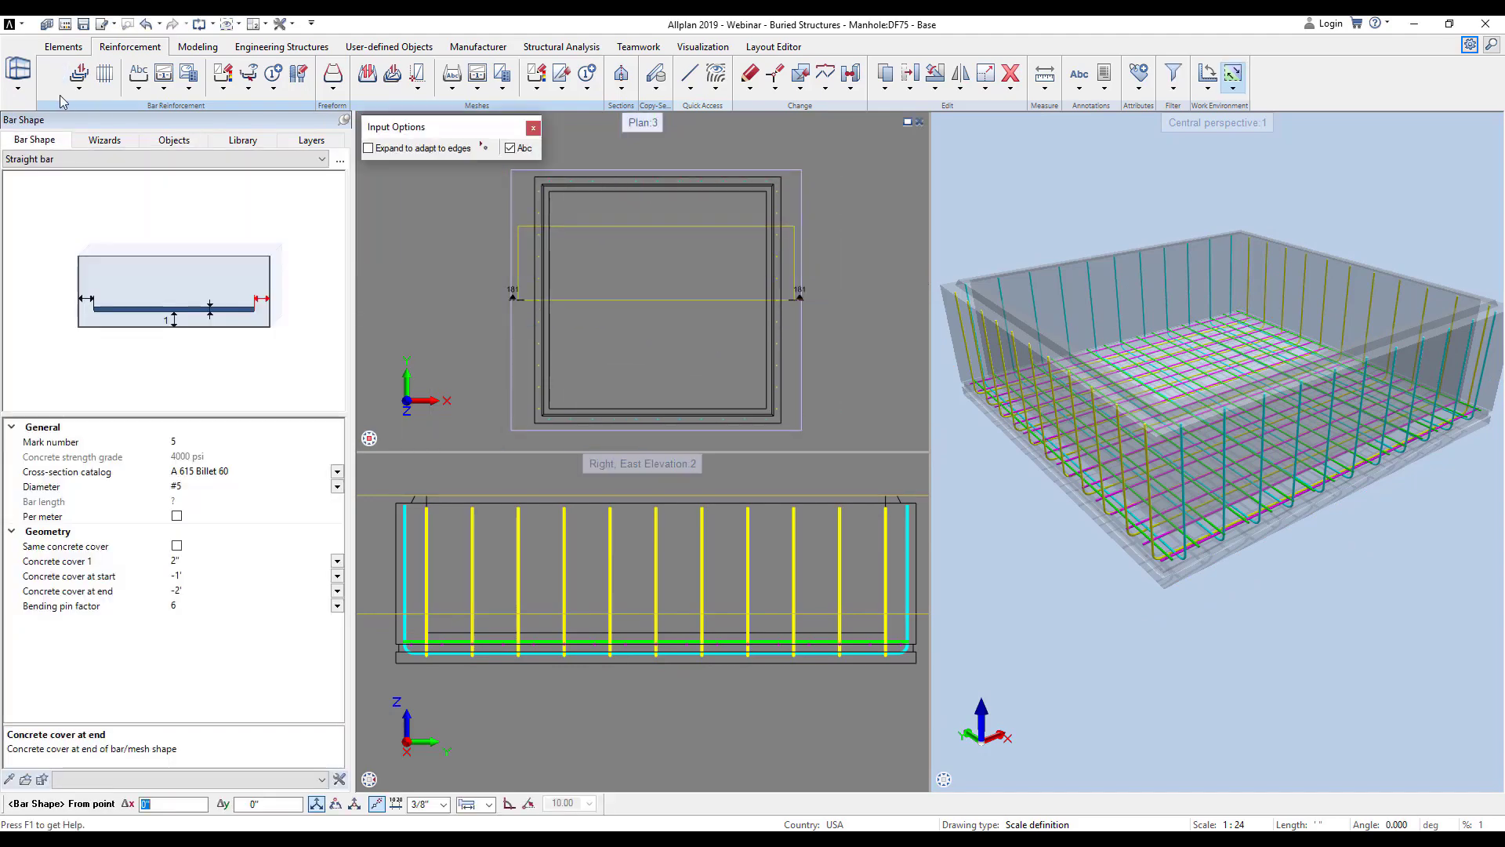
pyautogui.click(368, 148)
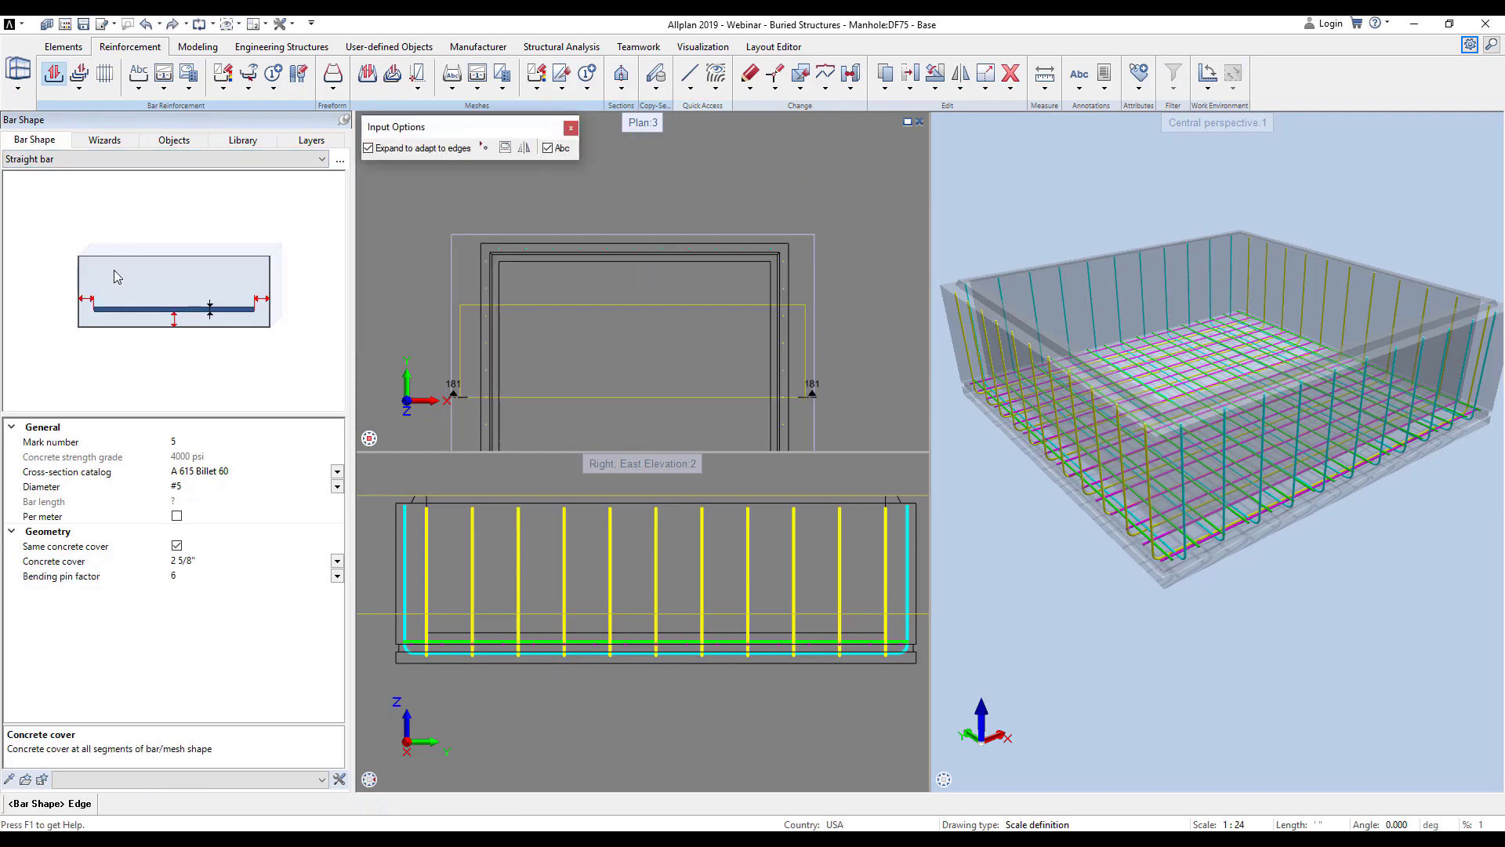
pyautogui.scroll(3, 571, 280)
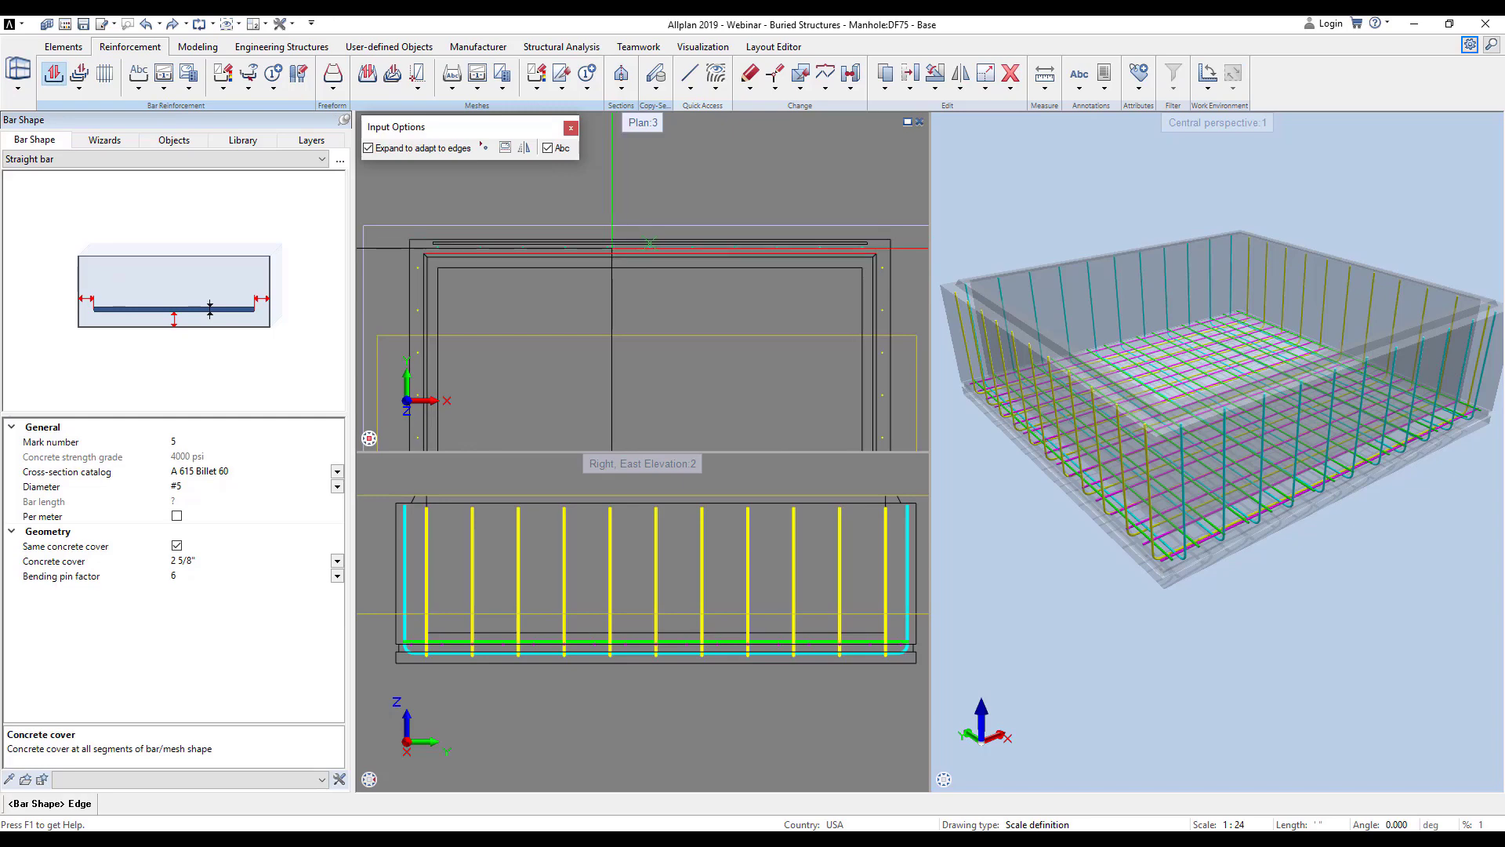
pyautogui.click(616, 244)
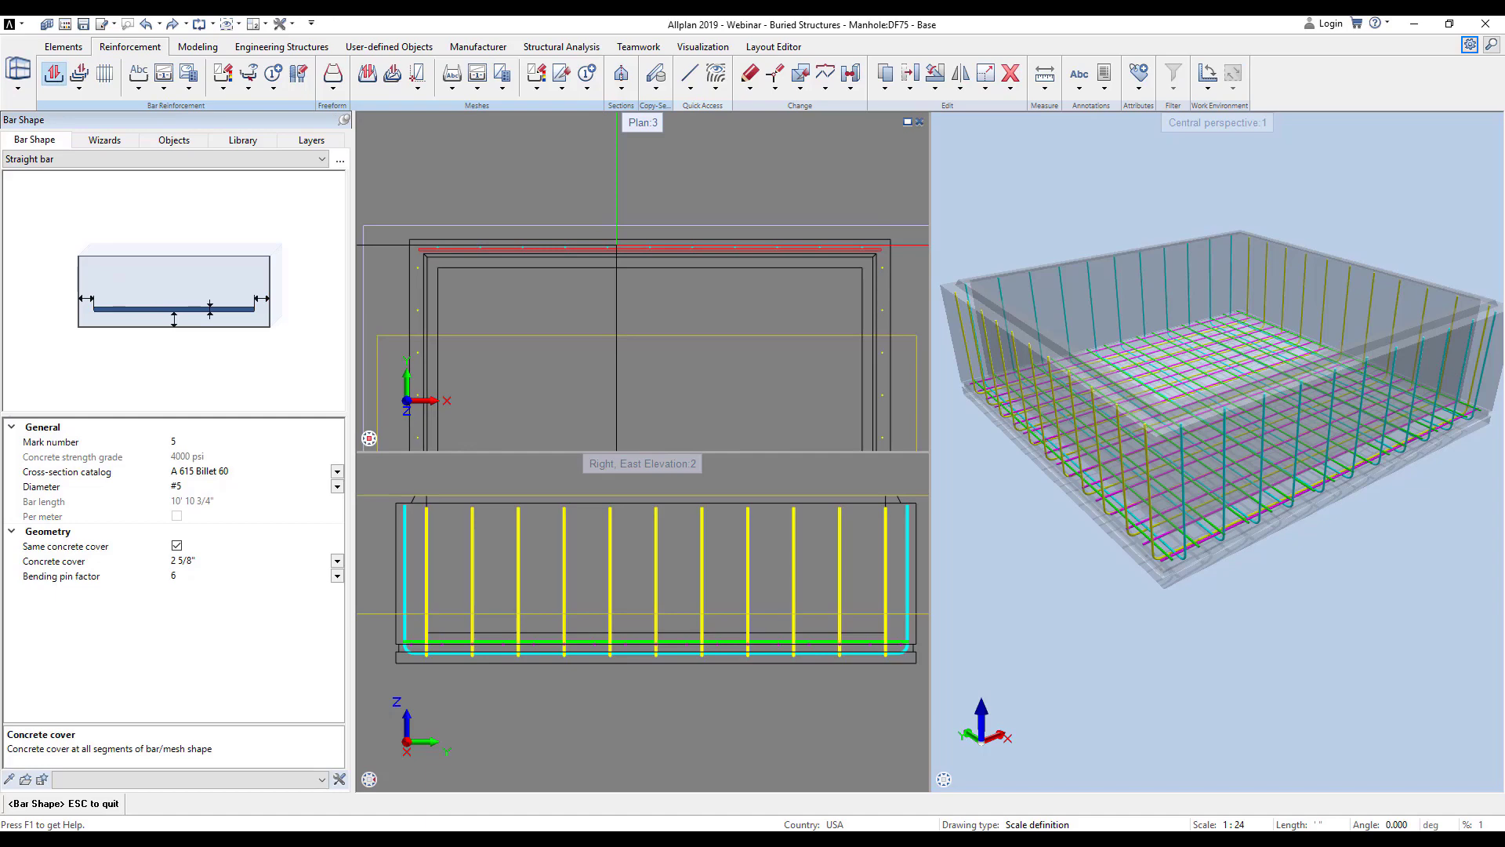
pyautogui.scroll(-2, 596, 268)
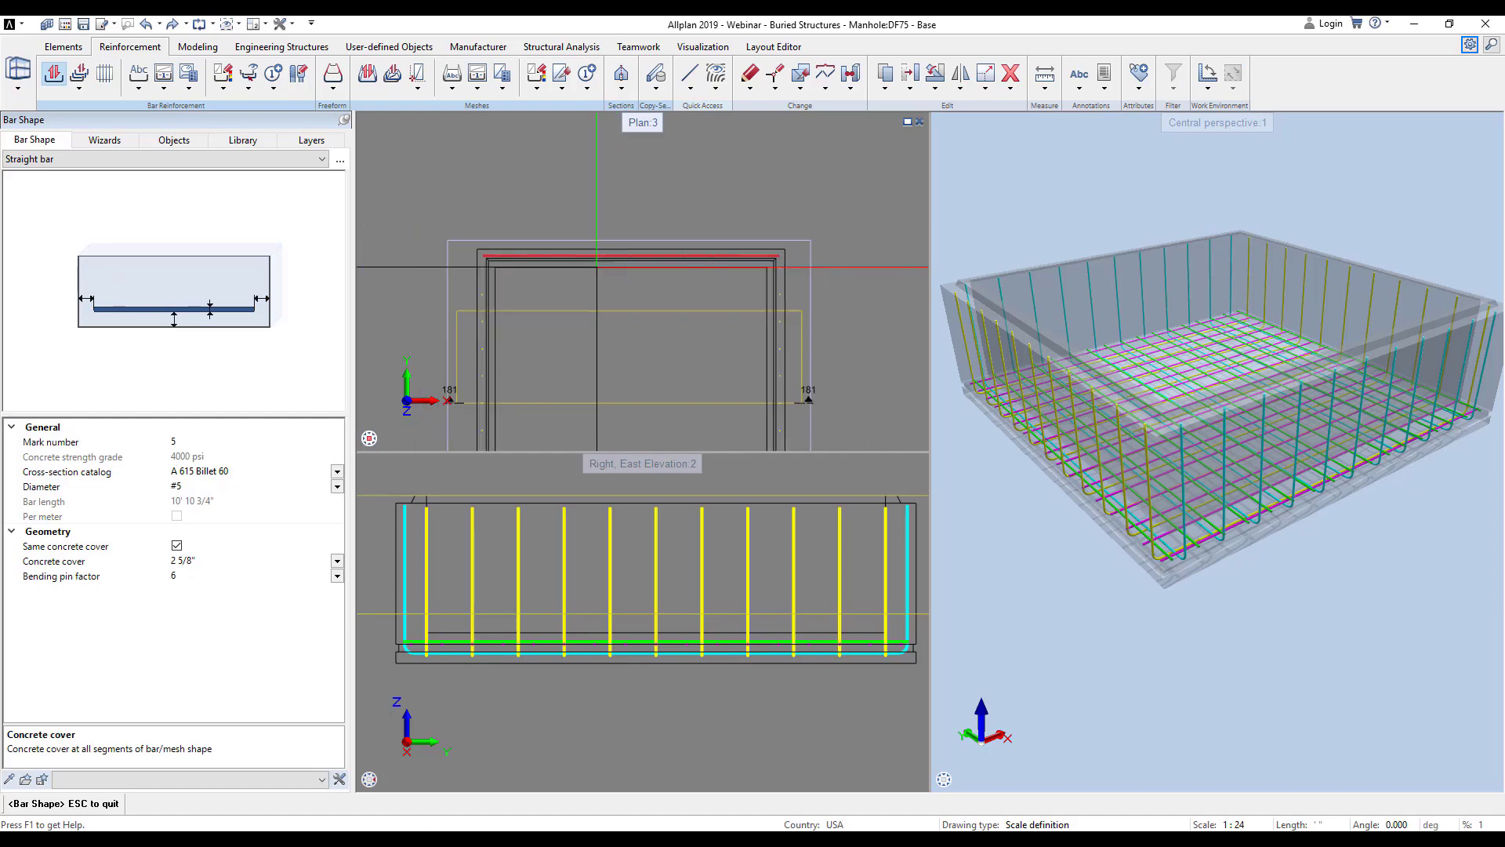
pyautogui.press('Escape')
pyautogui.scroll(2, 573, 233)
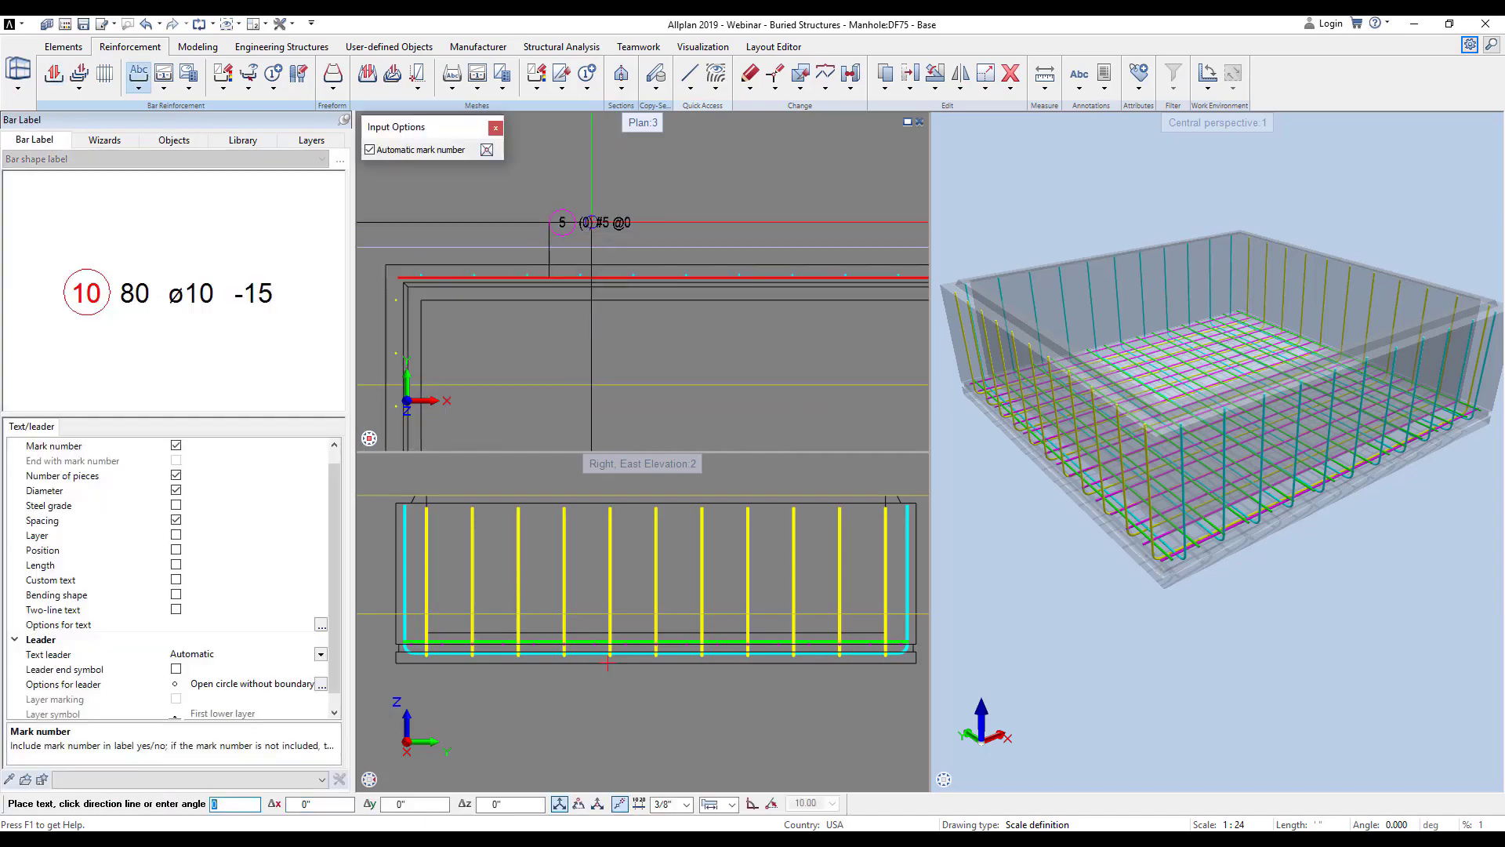
pyautogui.click(555, 223)
pyautogui.scroll(-4, 528, 296)
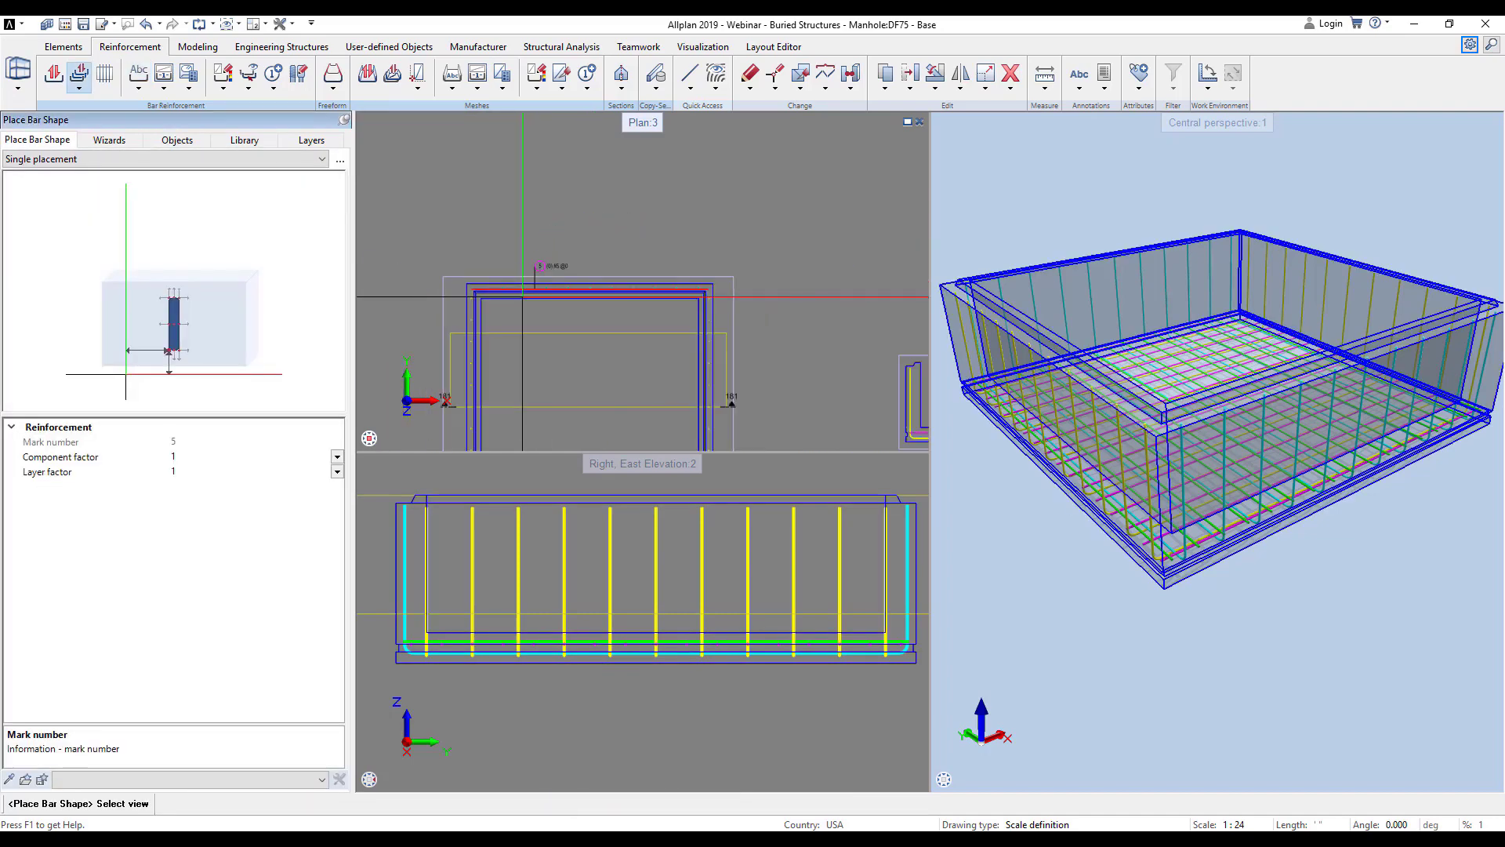
# - Distribute the straight bar up the back wall as a linear placement of 7 pieces at 6" spacing with 2" cover
pyautogui.press('Escape')
pyautogui.click(321, 159)
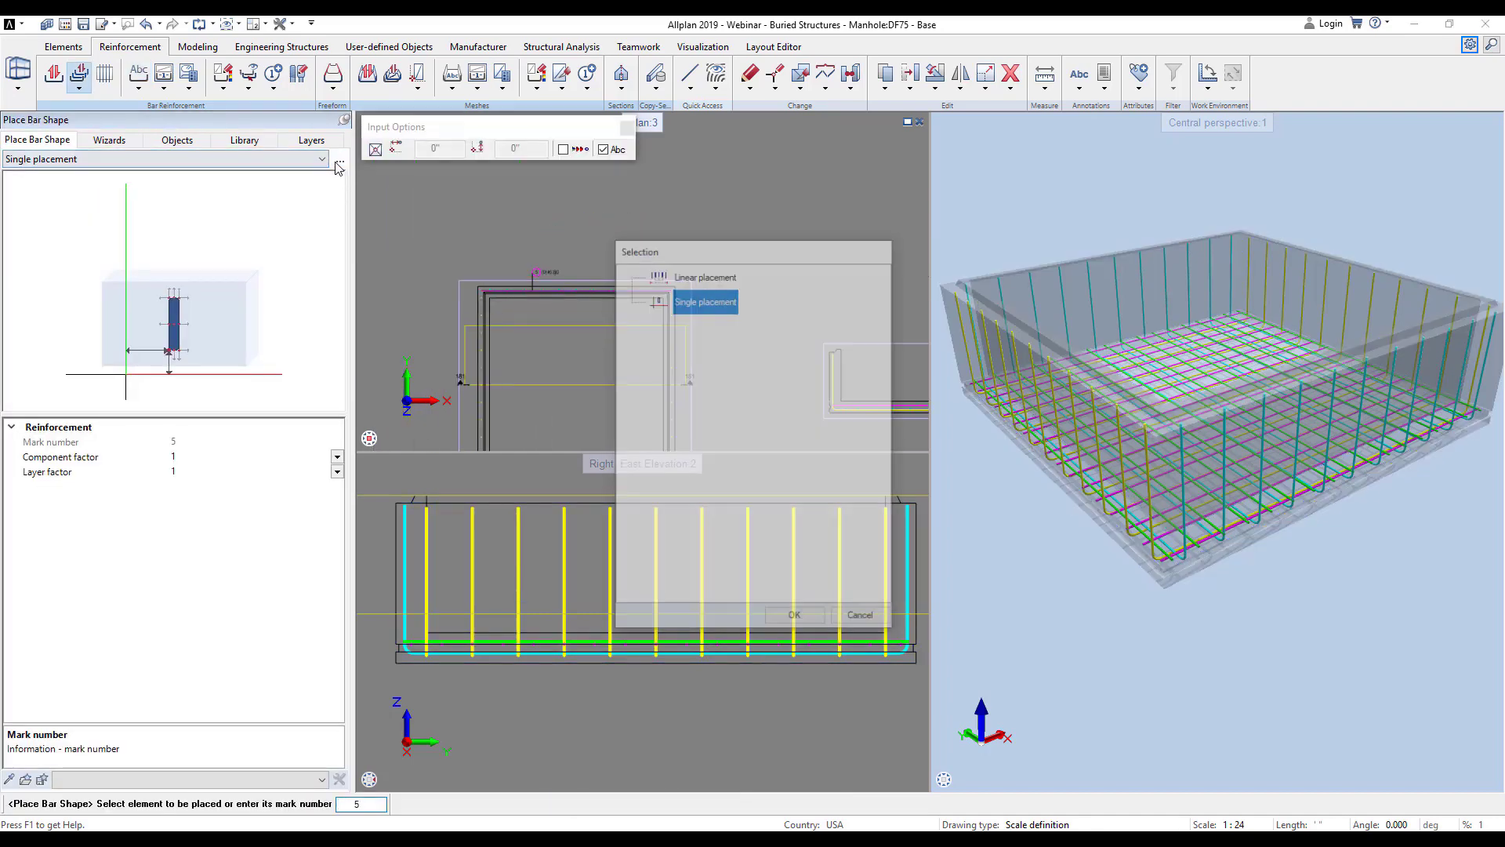
pyautogui.doubleClick(675, 280)
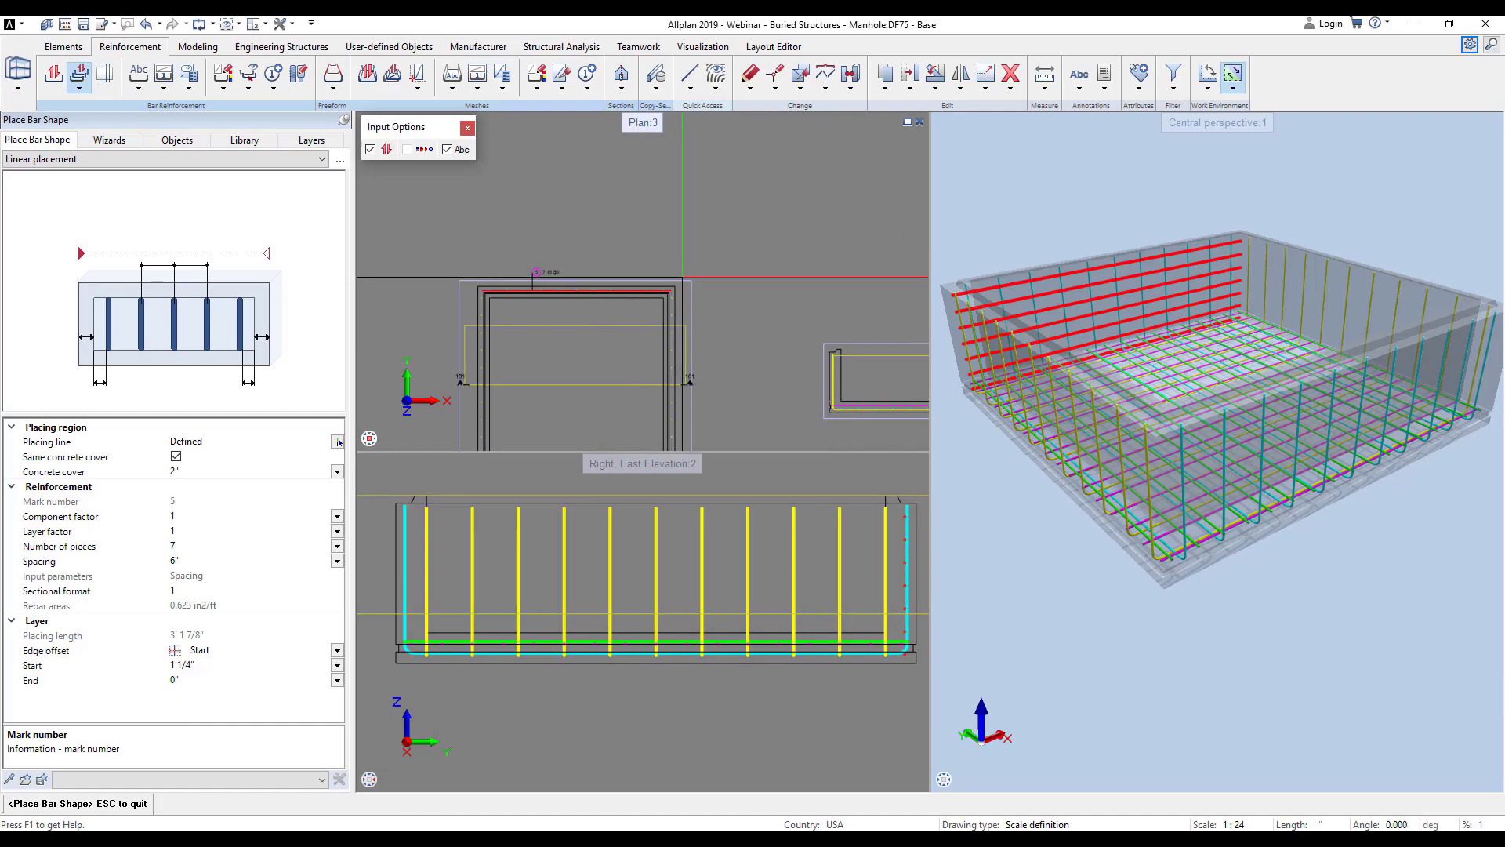
pyautogui.moveTo(1007, 385); pyautogui.dragTo(1032, 400, button='middle')
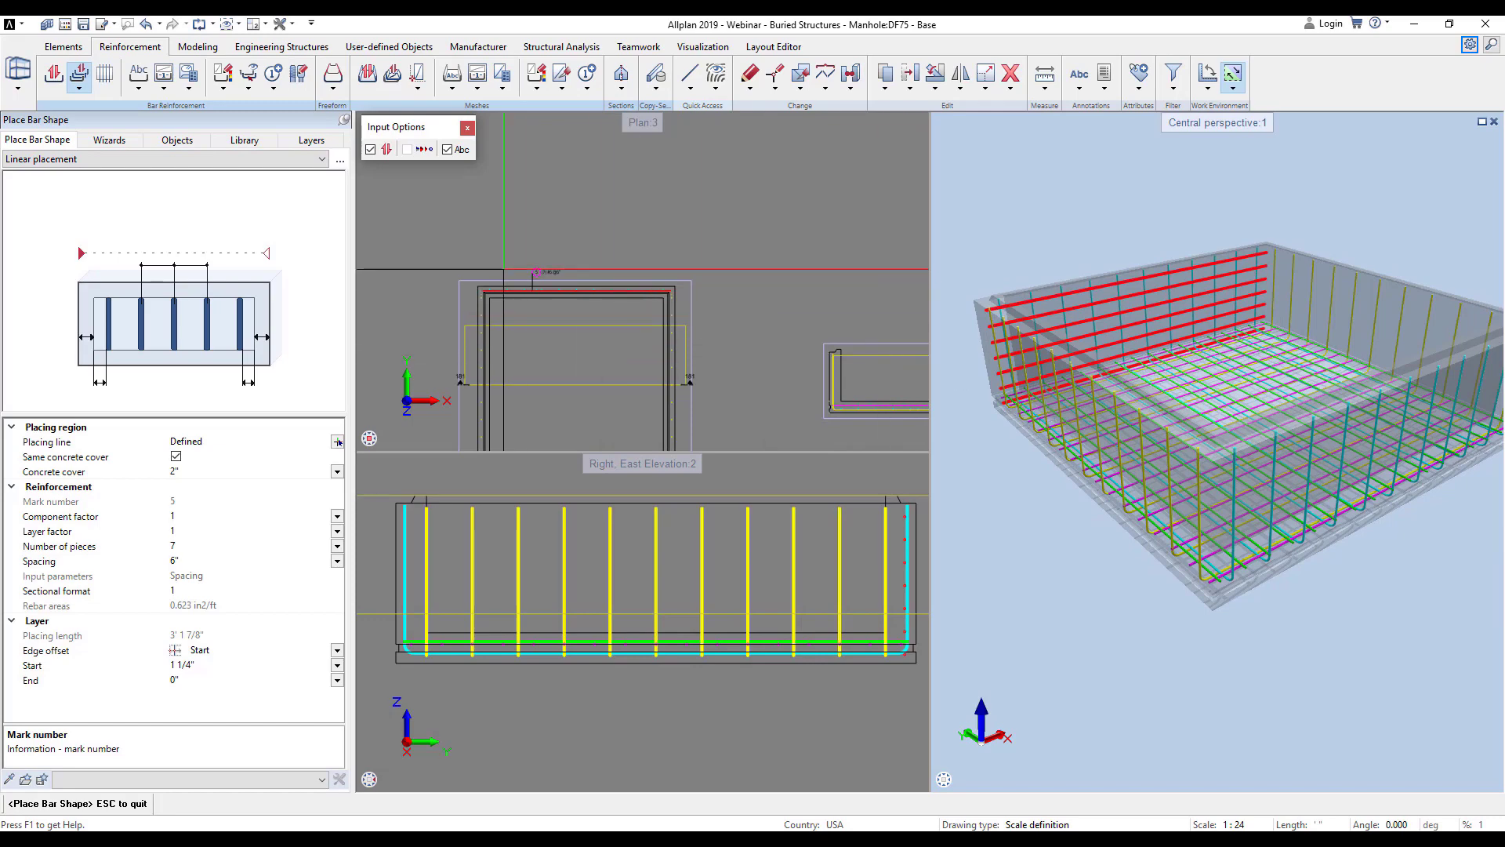
pyautogui.press('Escape')
pyautogui.press('Escape')
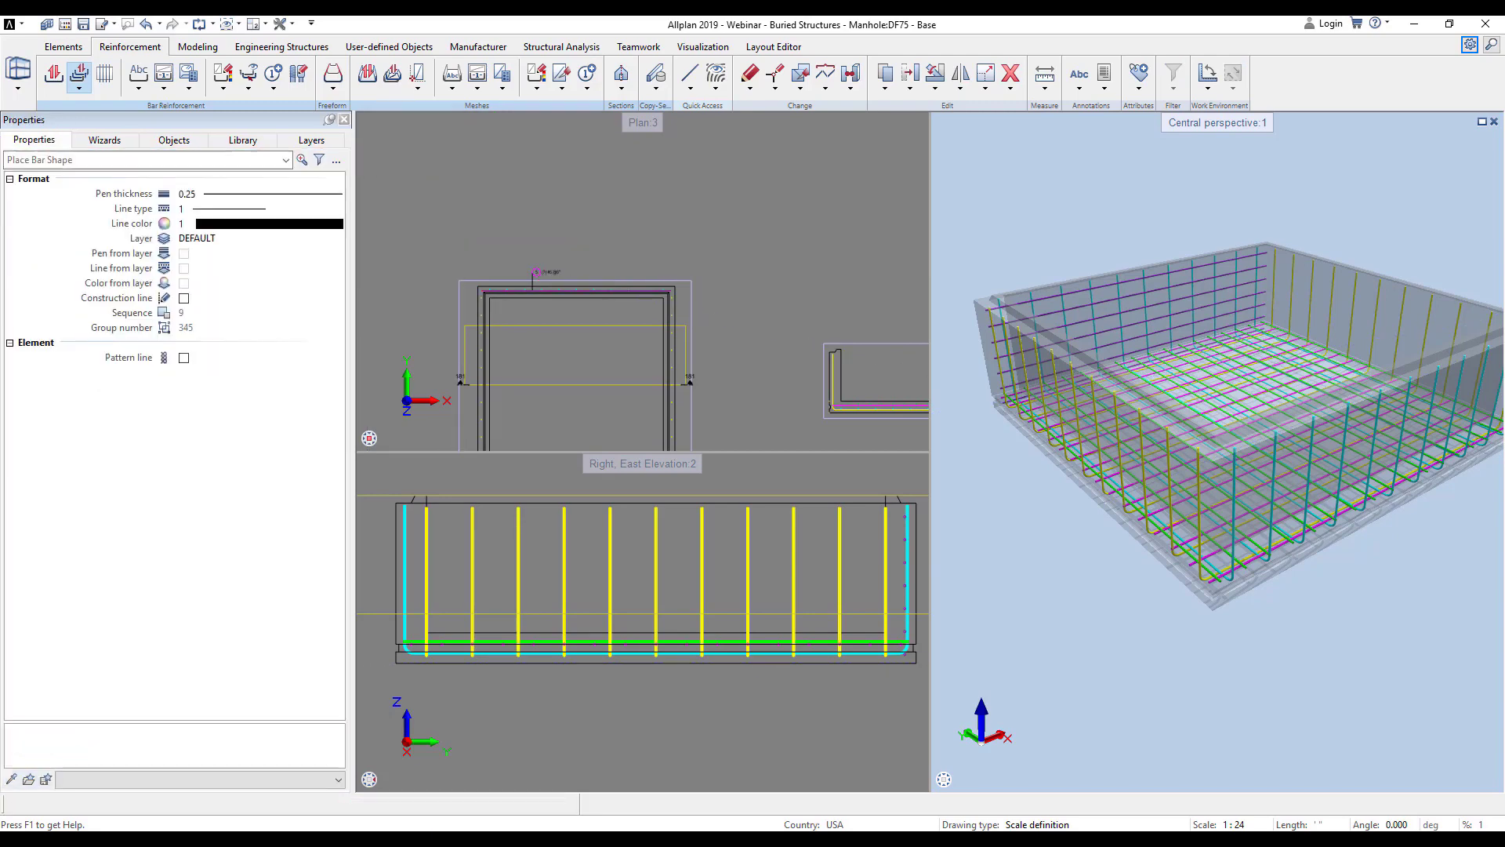
# - Draw a freeform U-shaped #5 bar around one side wall with 2 5/8" cover and legs about 6' 3" and 4' 8" long
pyautogui.click(340, 160)
pyautogui.doubleClick(423, 154)
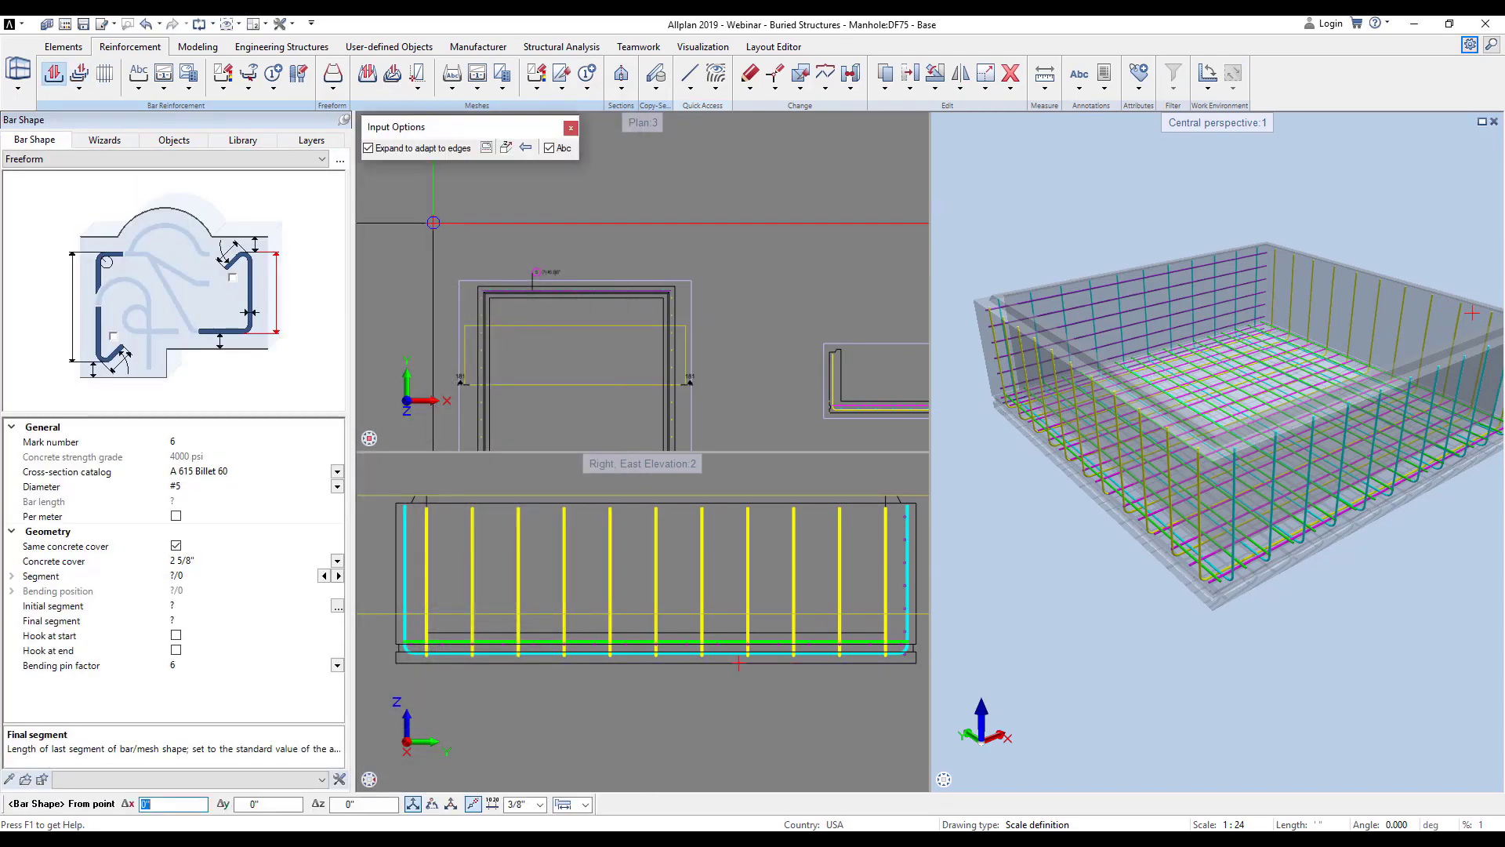
pyautogui.scroll(3, 537, 280)
pyautogui.click(609, 287)
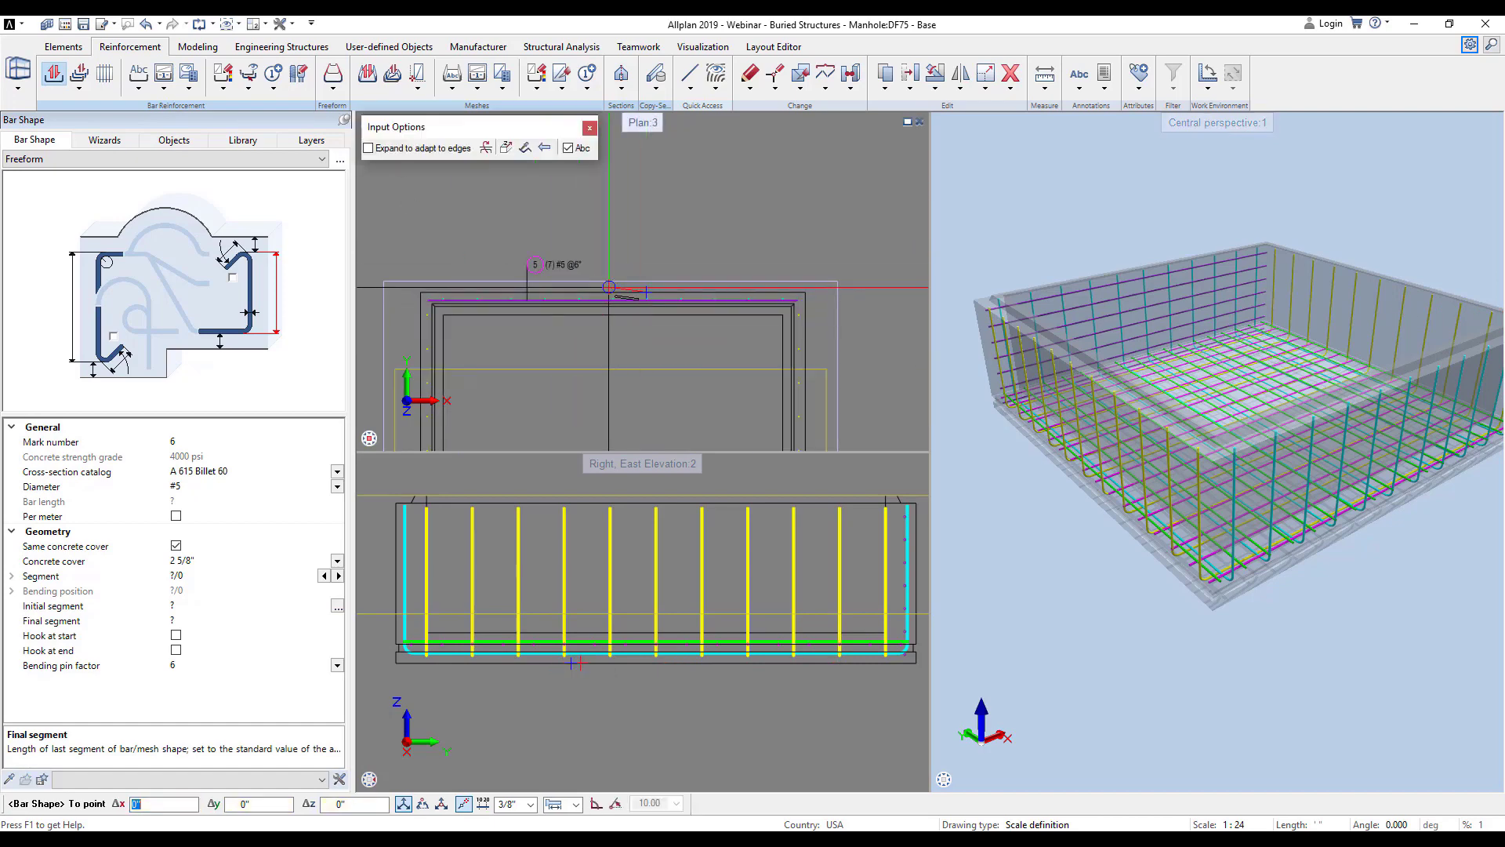
pyautogui.scroll(-4, 486, 239)
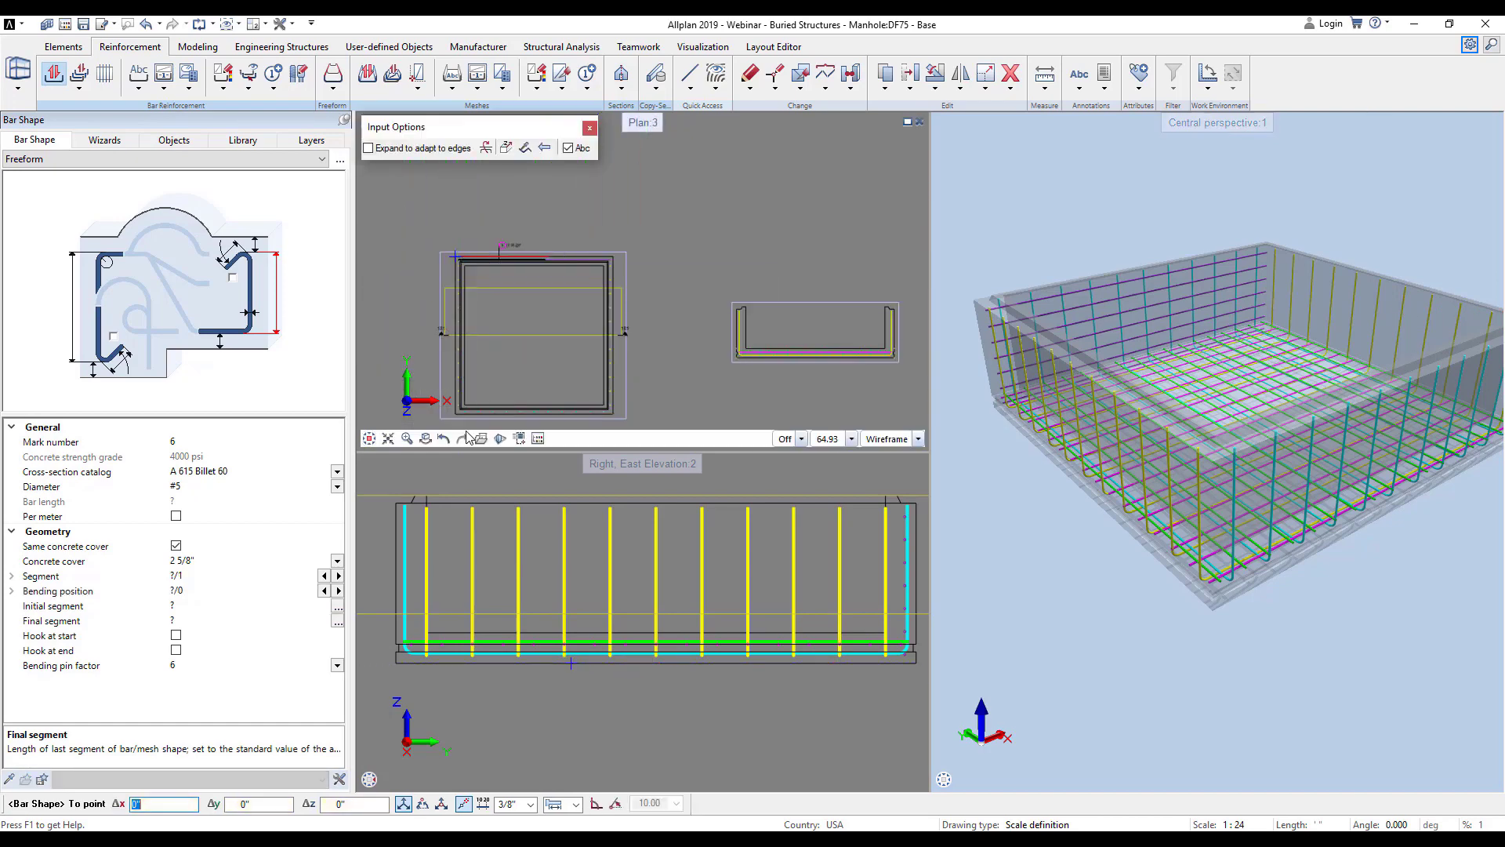
pyautogui.scroll(4, 461, 427)
pyautogui.click(650, 390)
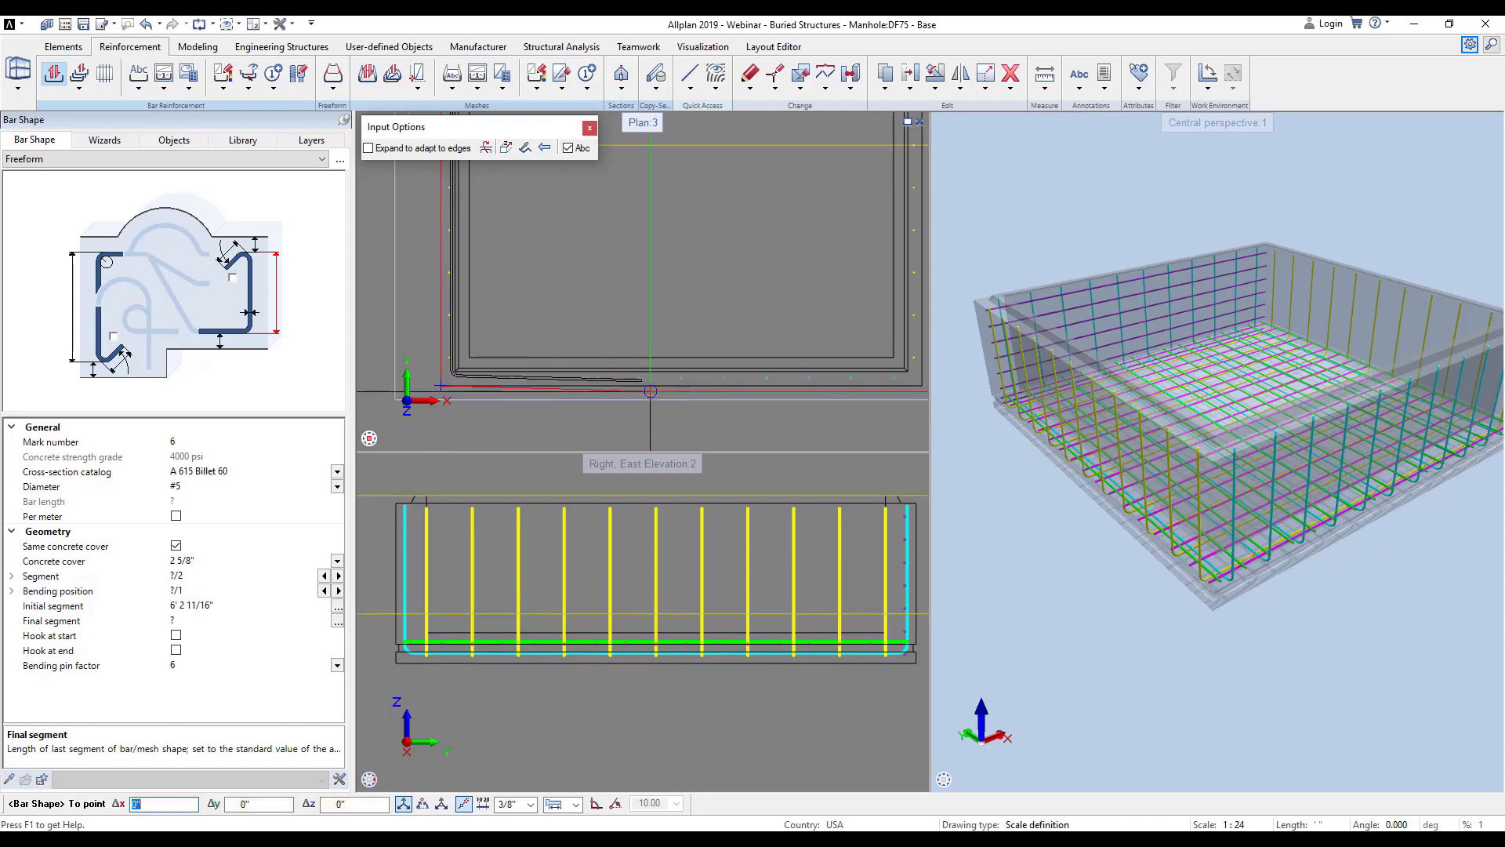
pyautogui.click(659, 386)
pyautogui.press('Escape')
pyautogui.scroll(-4, 507, 354)
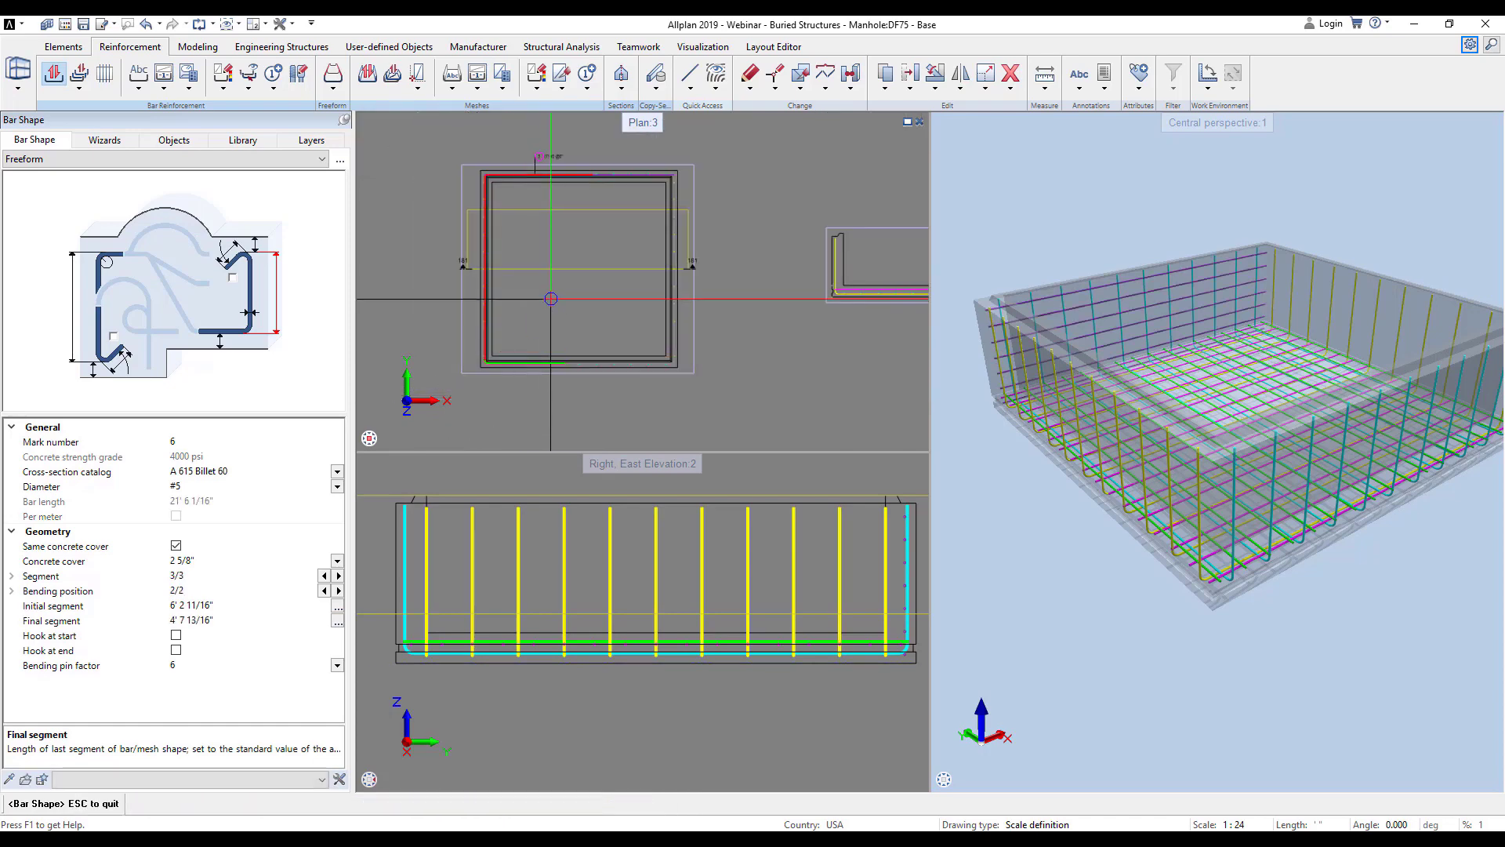
# - Set both the initial and final segments of the U-shaped bar to 2' 8" and place its label outside the side wall
pyautogui.click(195, 605)
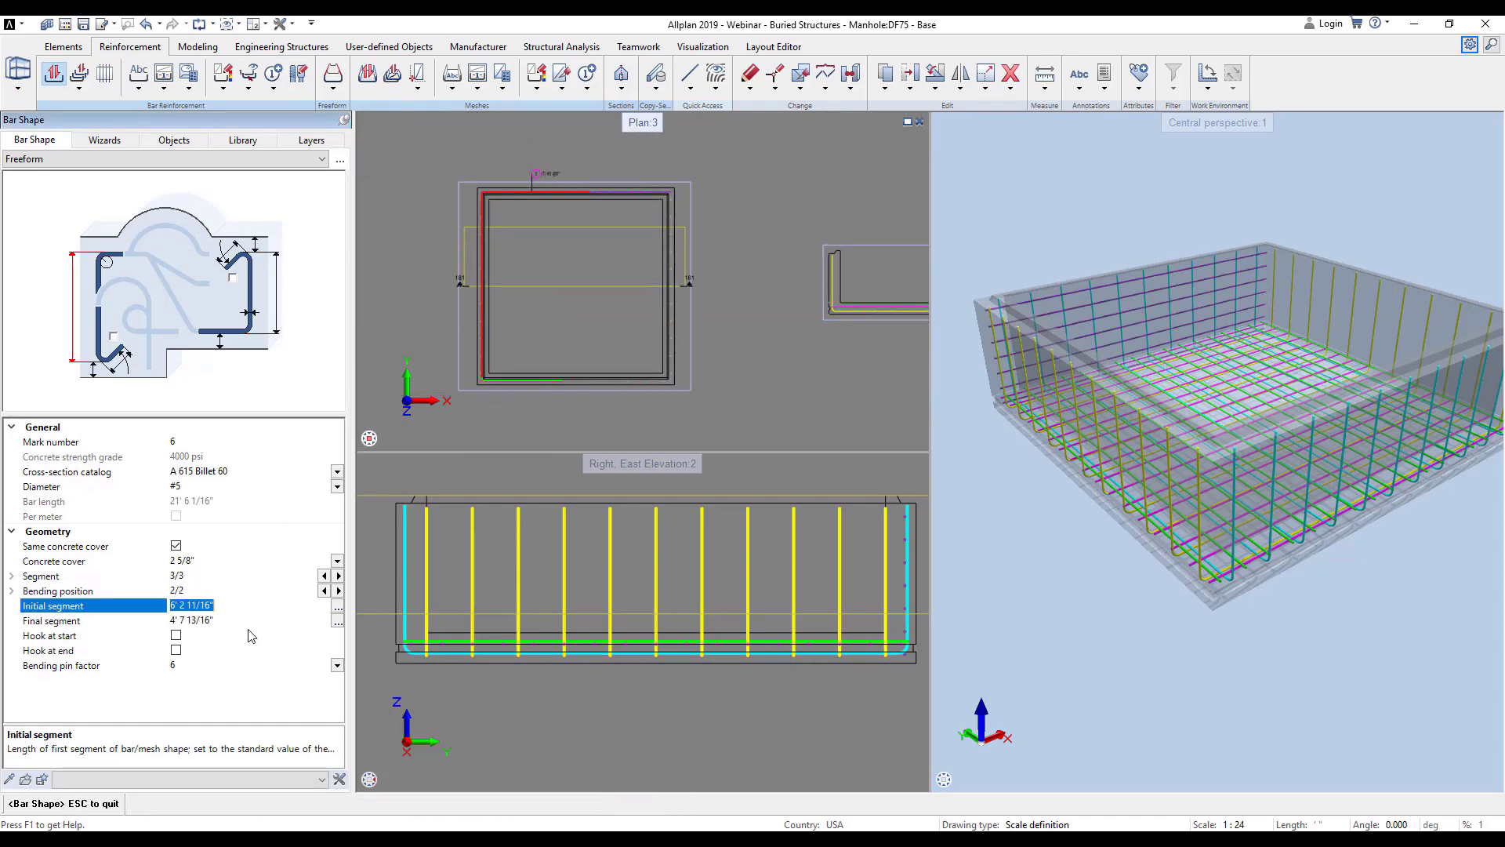
pyautogui.write('2 8')
pyautogui.press('Return')
pyautogui.write('2 8')
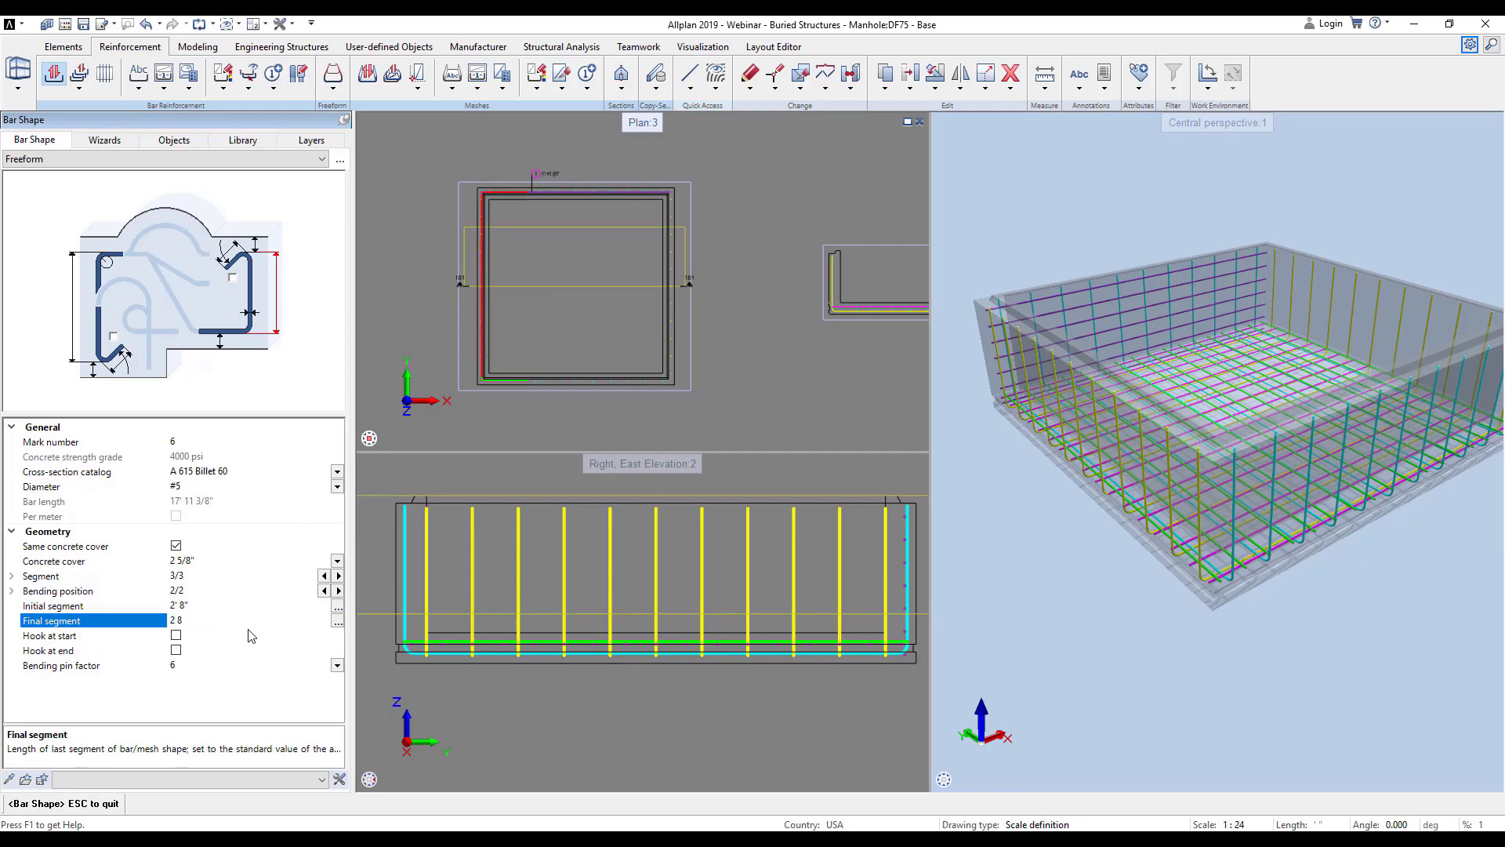
pyautogui.press('Return')
pyautogui.press('Escape')
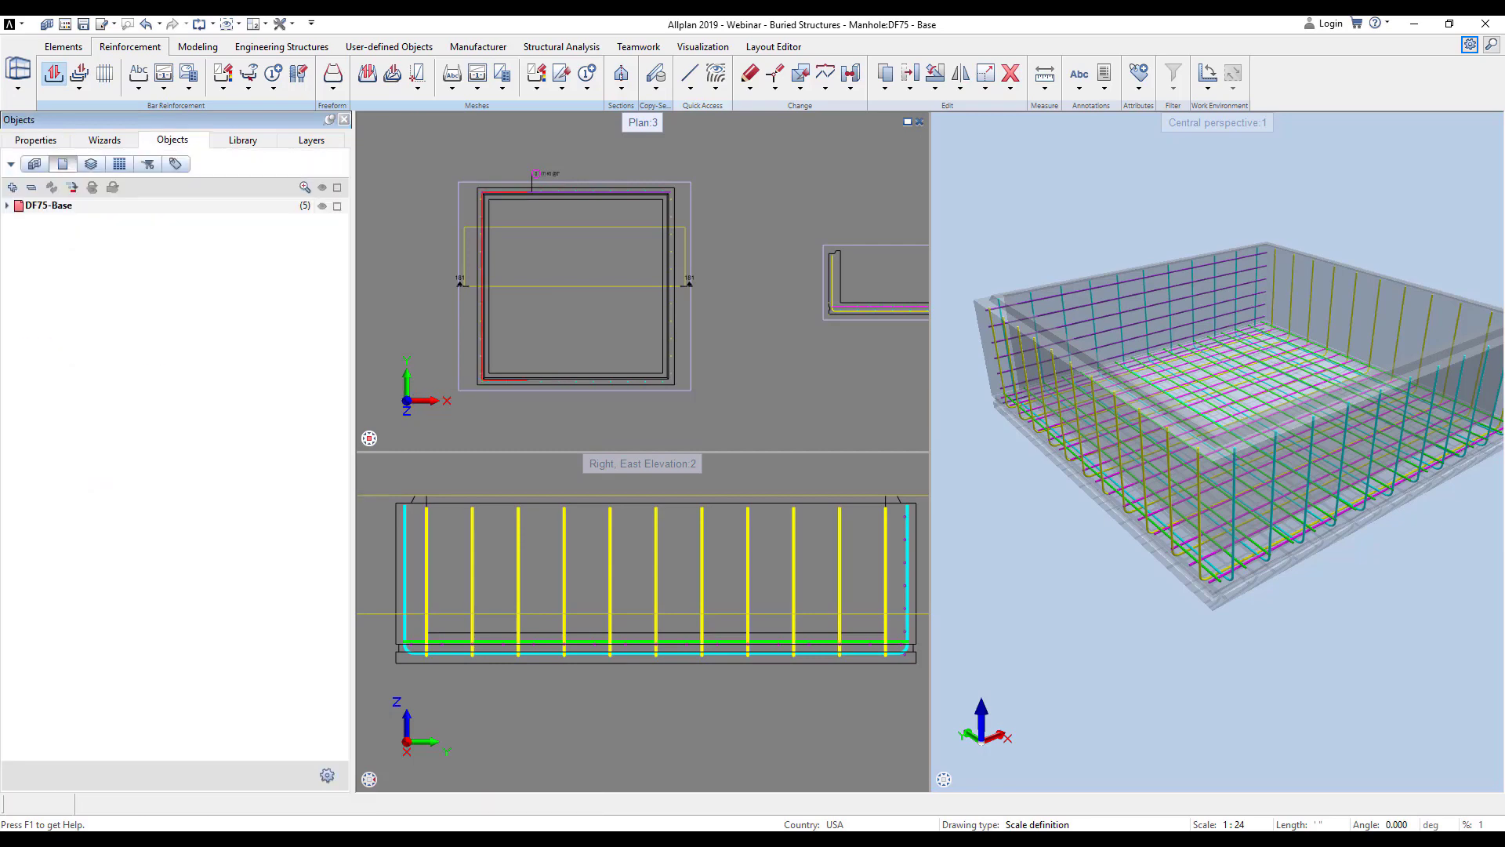
pyautogui.scroll(4, 425, 346)
pyautogui.click(453, 347)
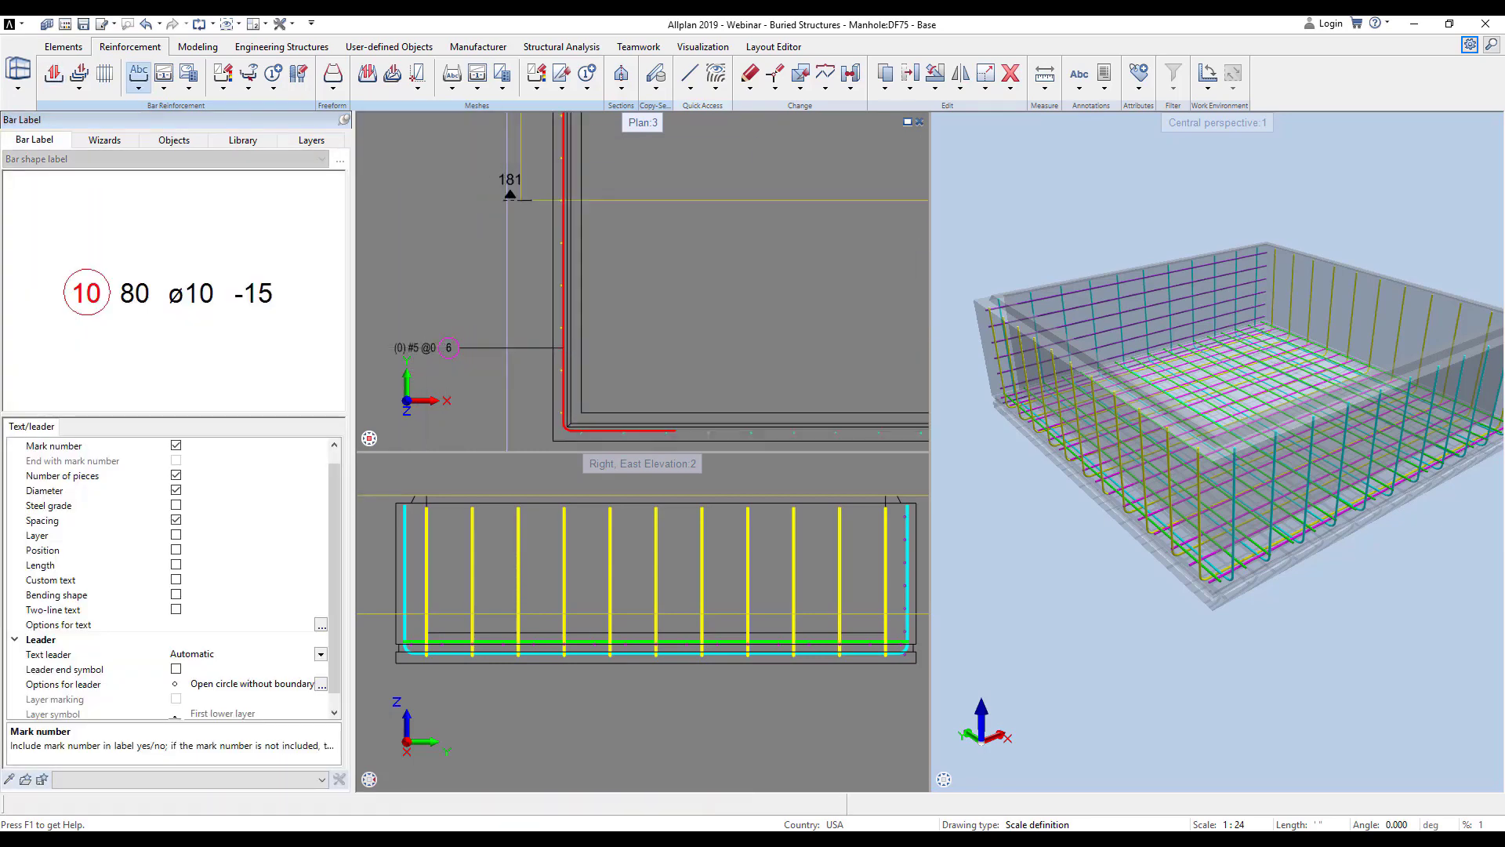
# - Distribute the U-shaped bar up the side wall in the section as a linear placement of 7 pieces at 6" spacing with 2" cover
pyautogui.scroll(-5, 425, 370)
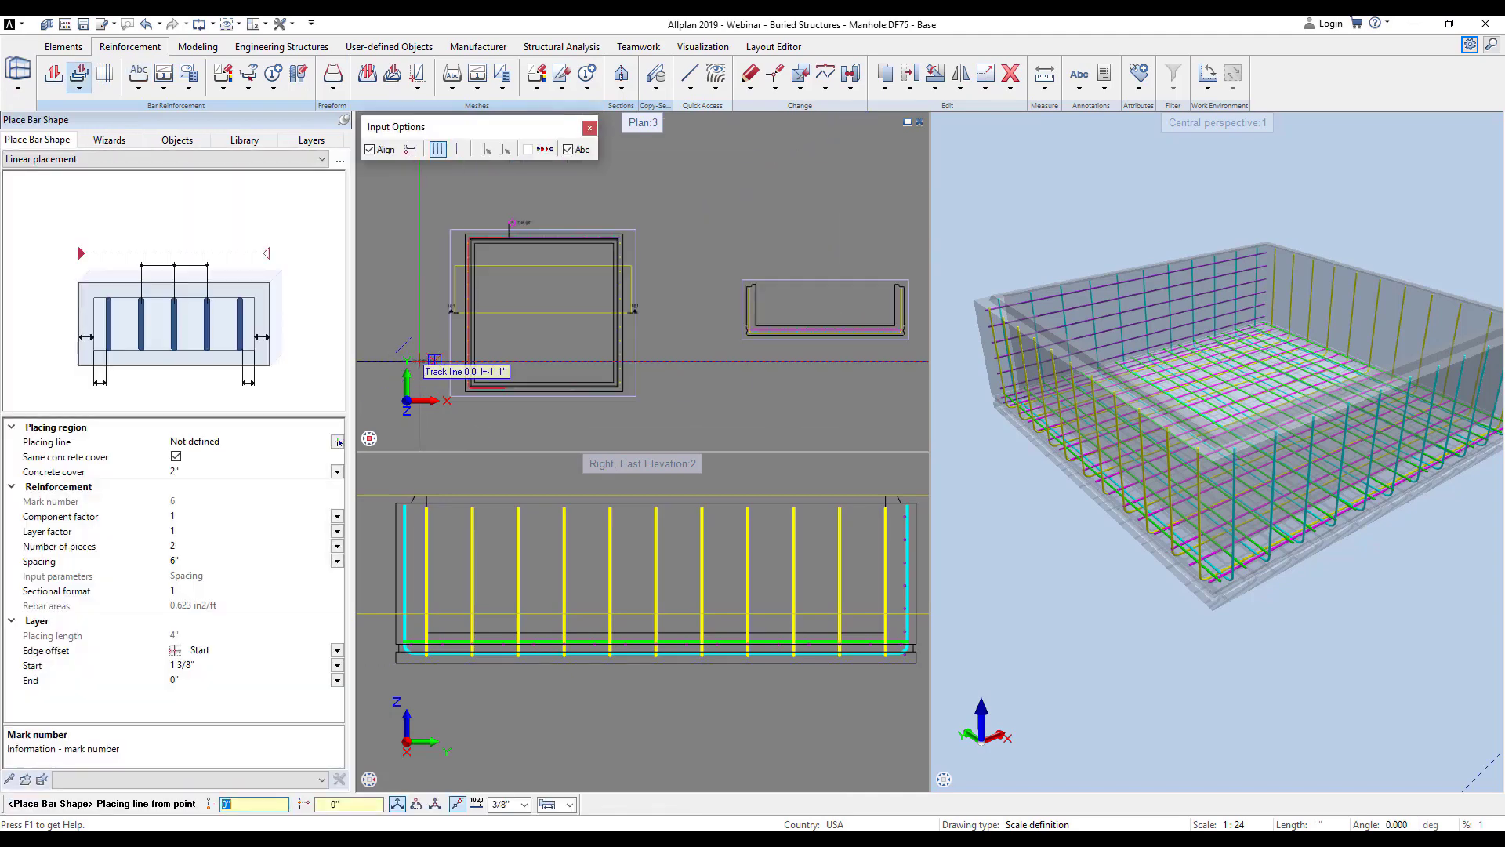
pyautogui.scroll(6, 766, 319)
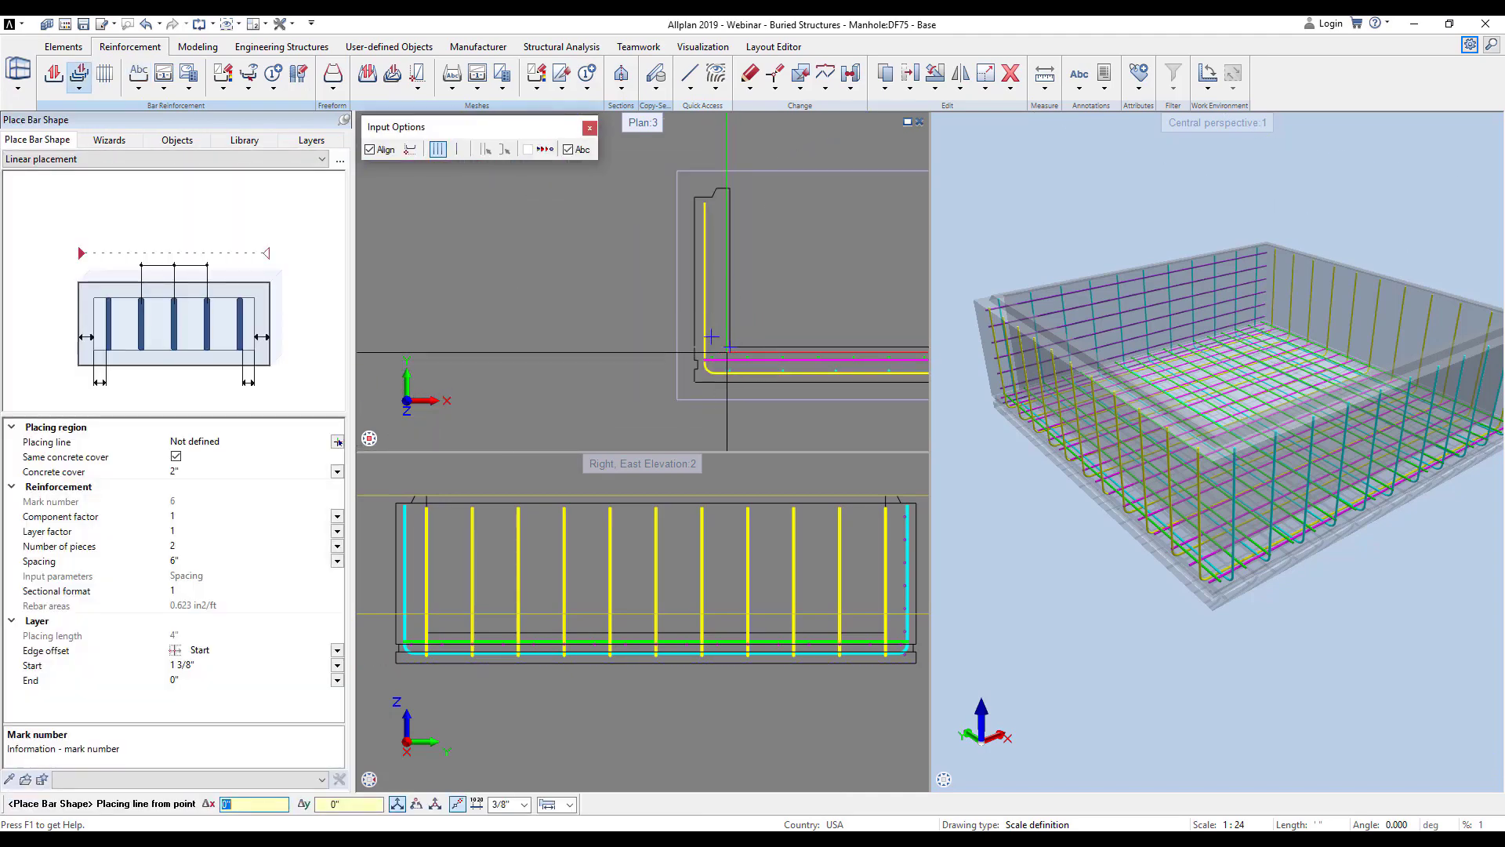
pyautogui.click(730, 382)
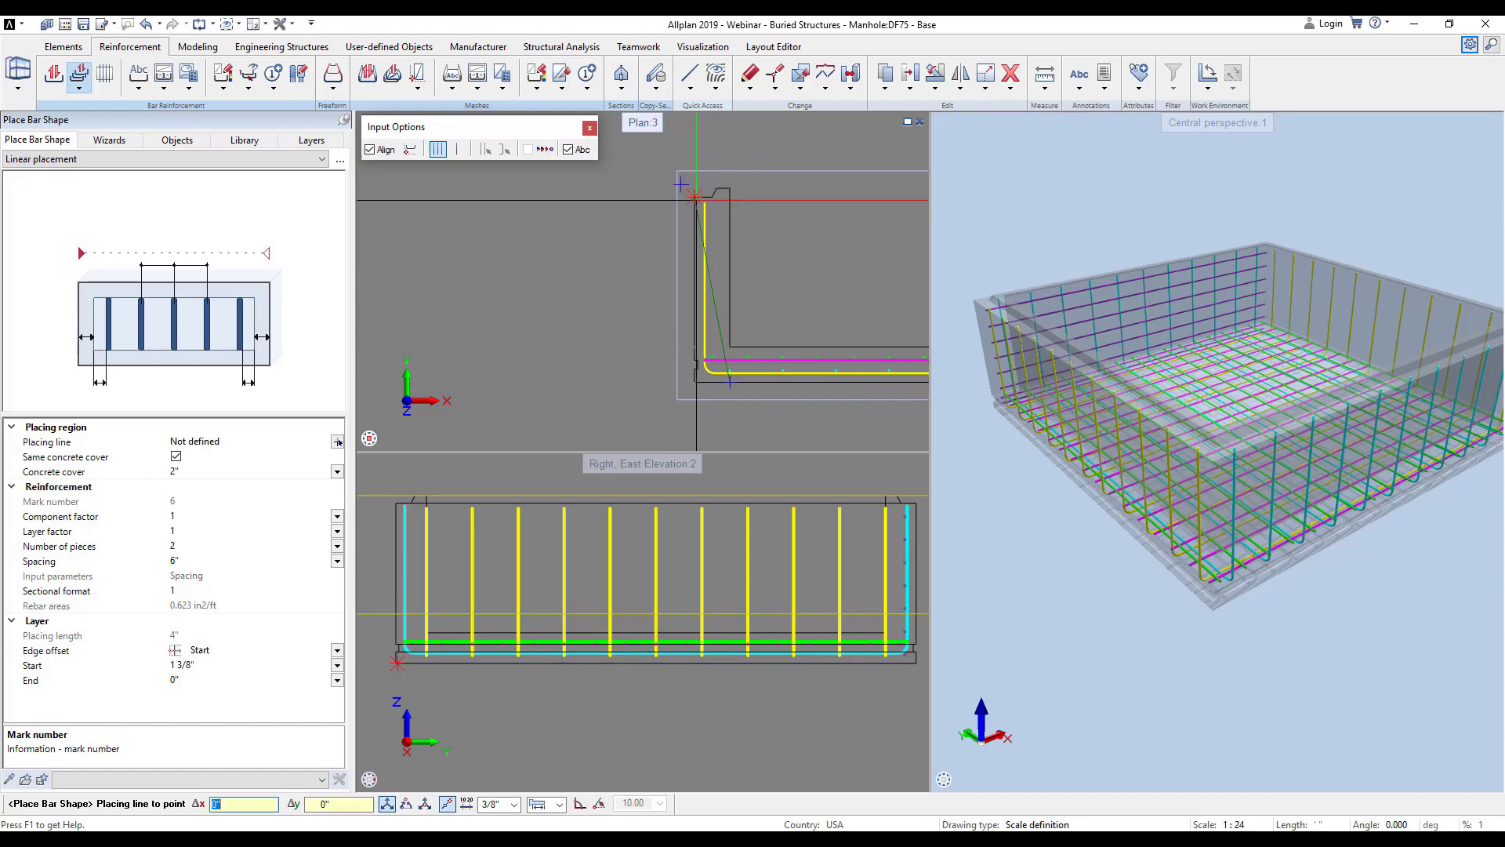
pyautogui.click(731, 197)
pyautogui.click(338, 442)
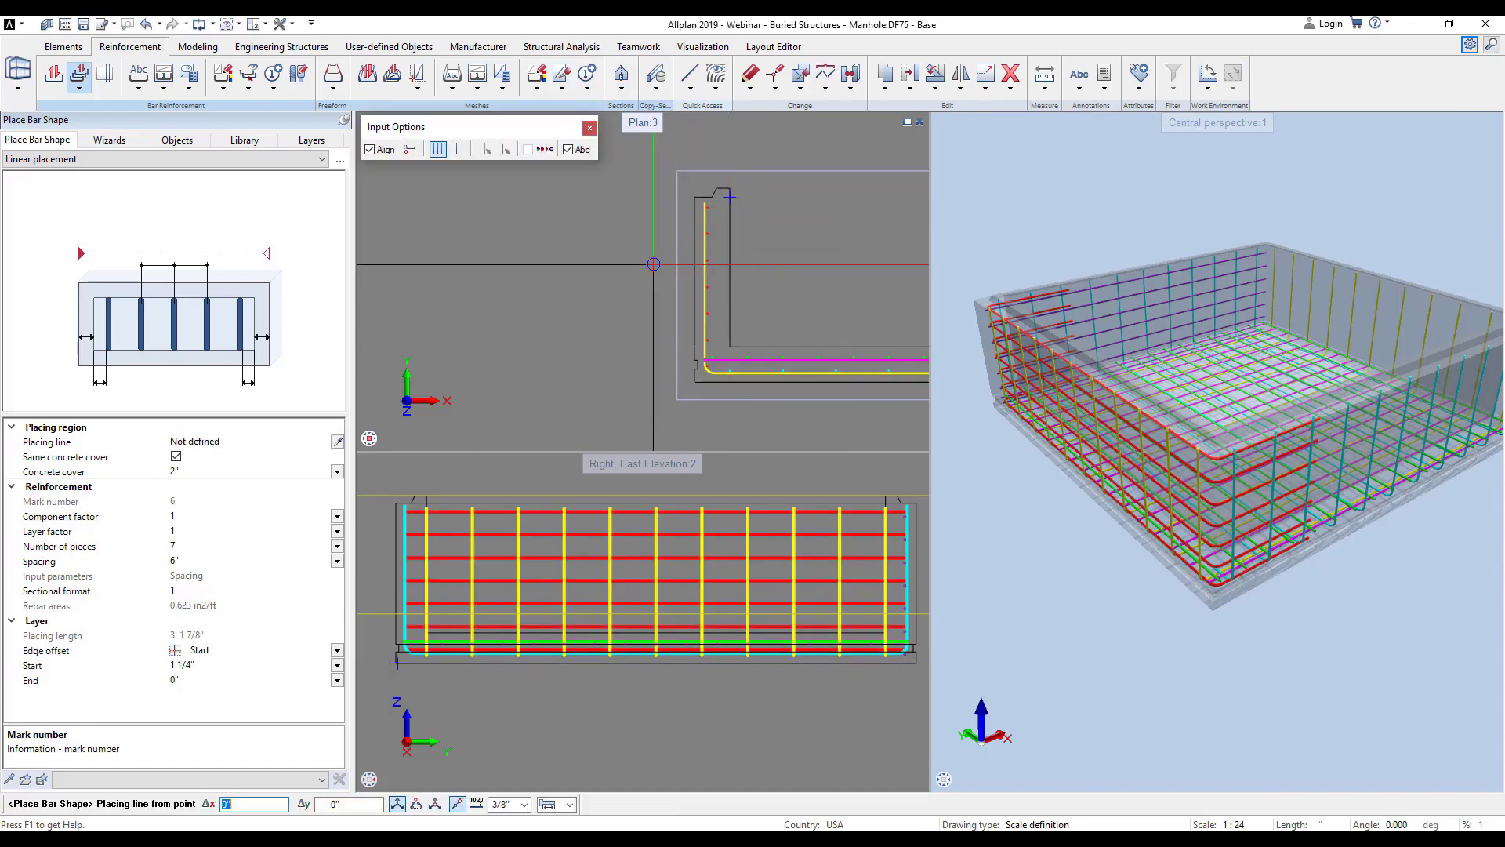
pyautogui.press('Escape')
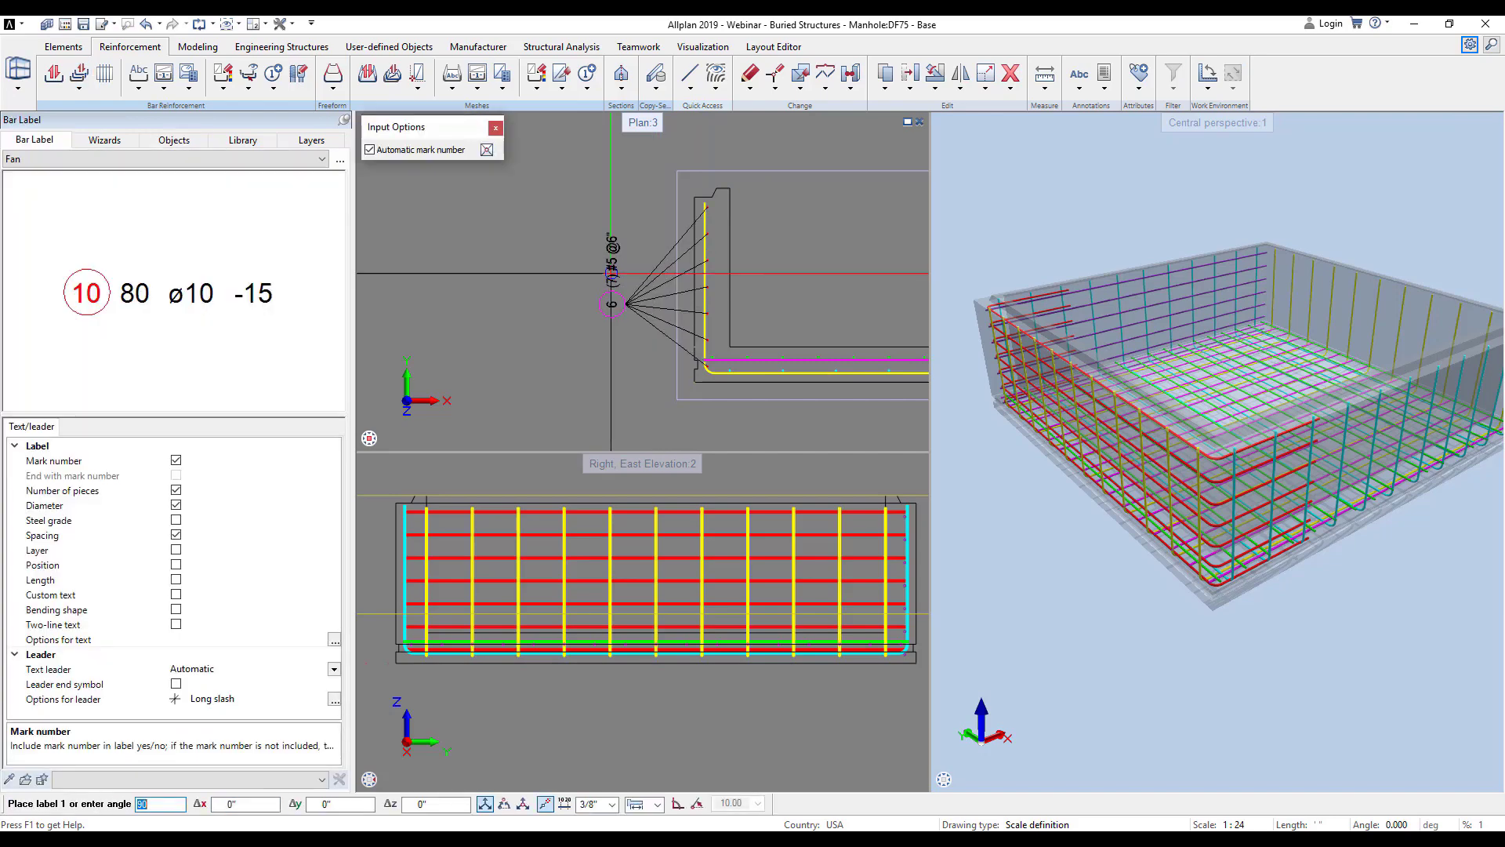
# - Label the U-bar placement beside the section's wall with a vertical dimension line and its bar text
pyautogui.click(277, 160)
pyautogui.click(238, 176)
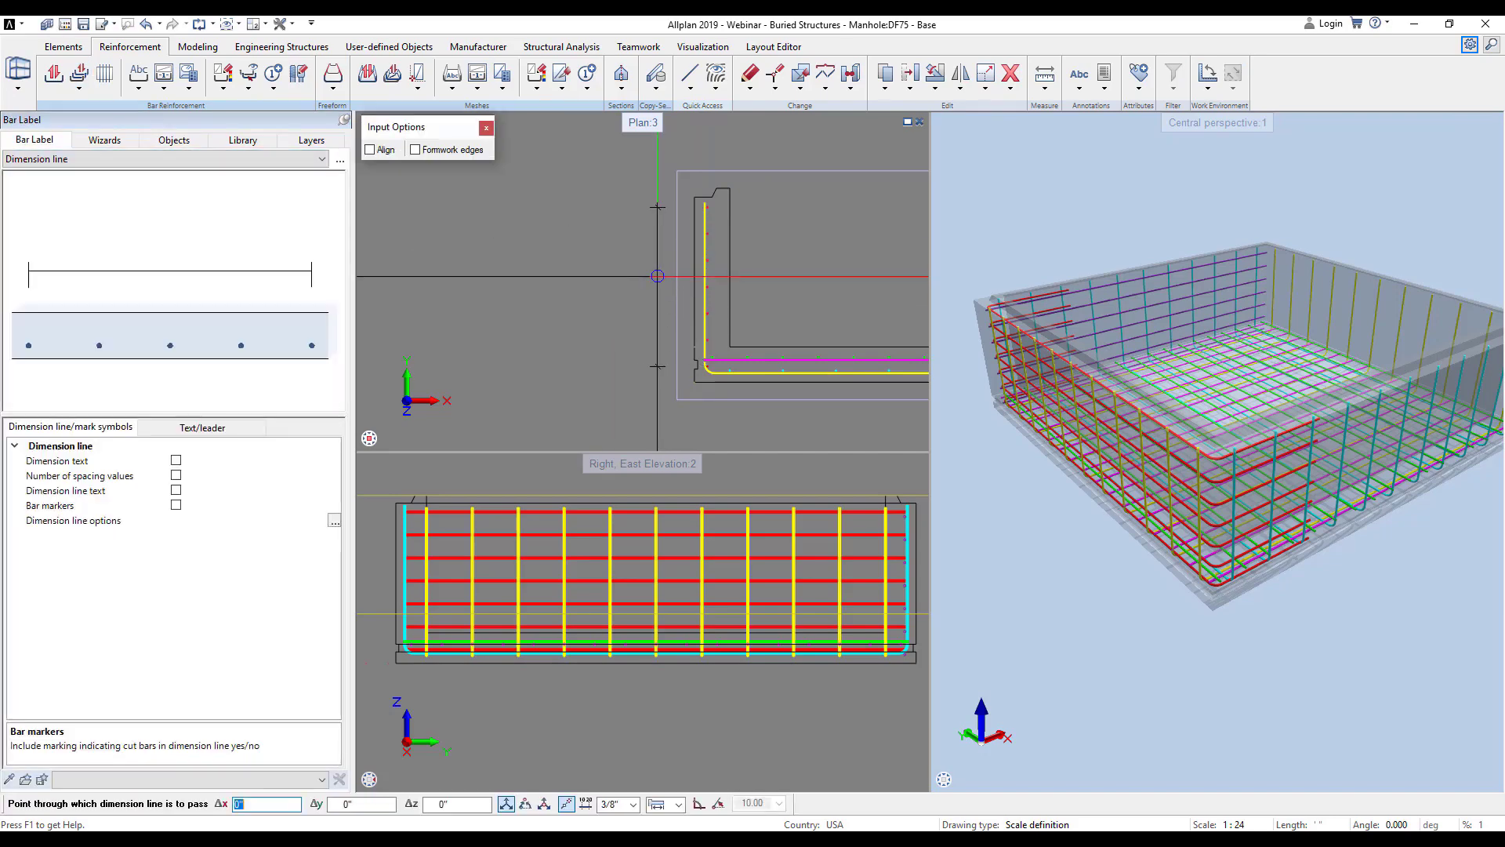
pyautogui.click(664, 278)
pyautogui.click(663, 278)
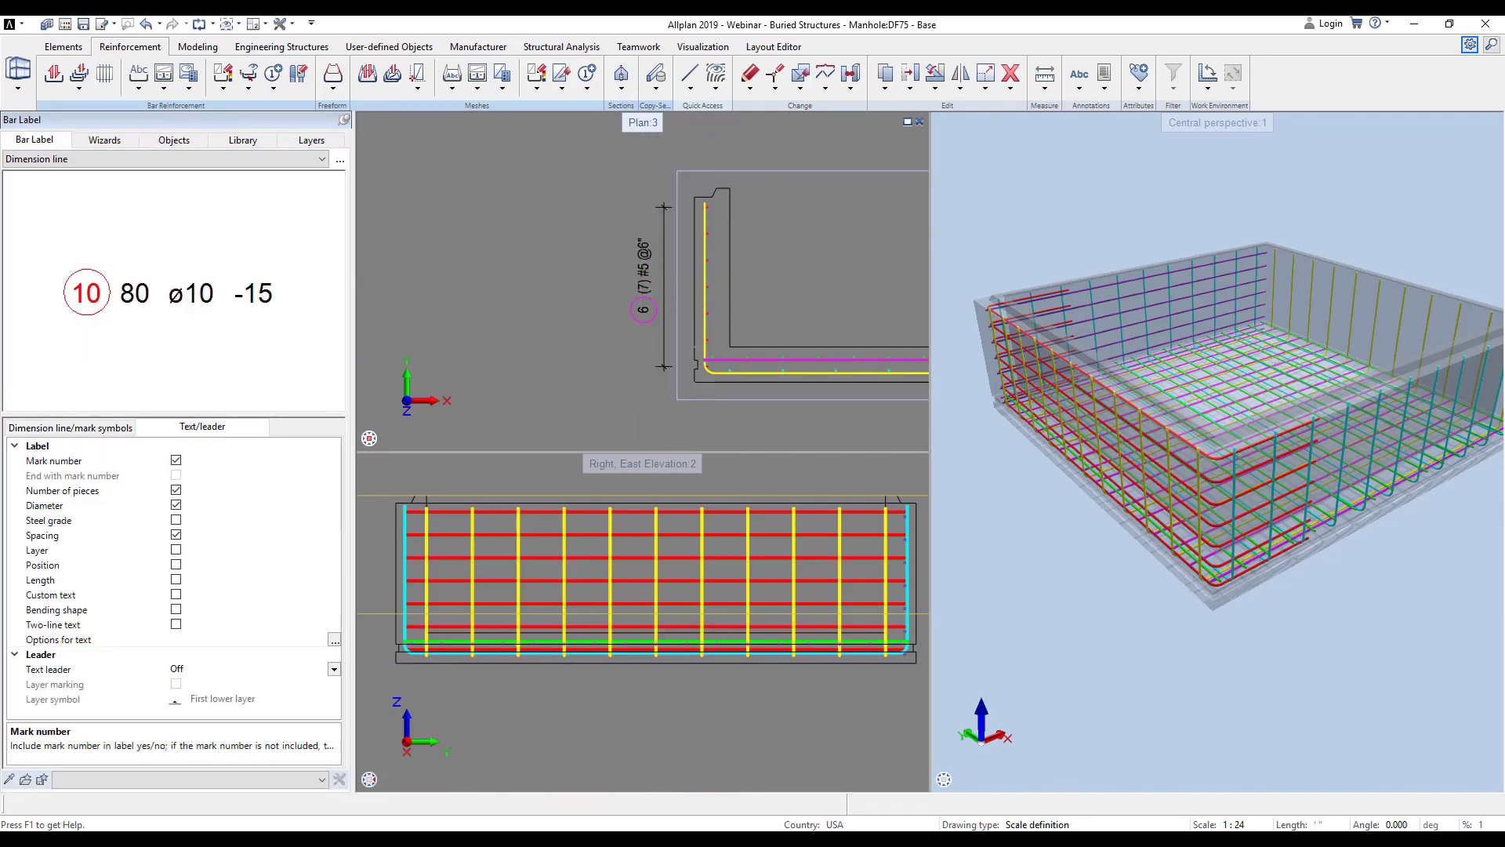
# - Copy and rotate the back wall's straight bars and the side wall's U-bars 180° about the midpoint between opposite corners of the plan
pyautogui.scroll(-2, 720, 307)
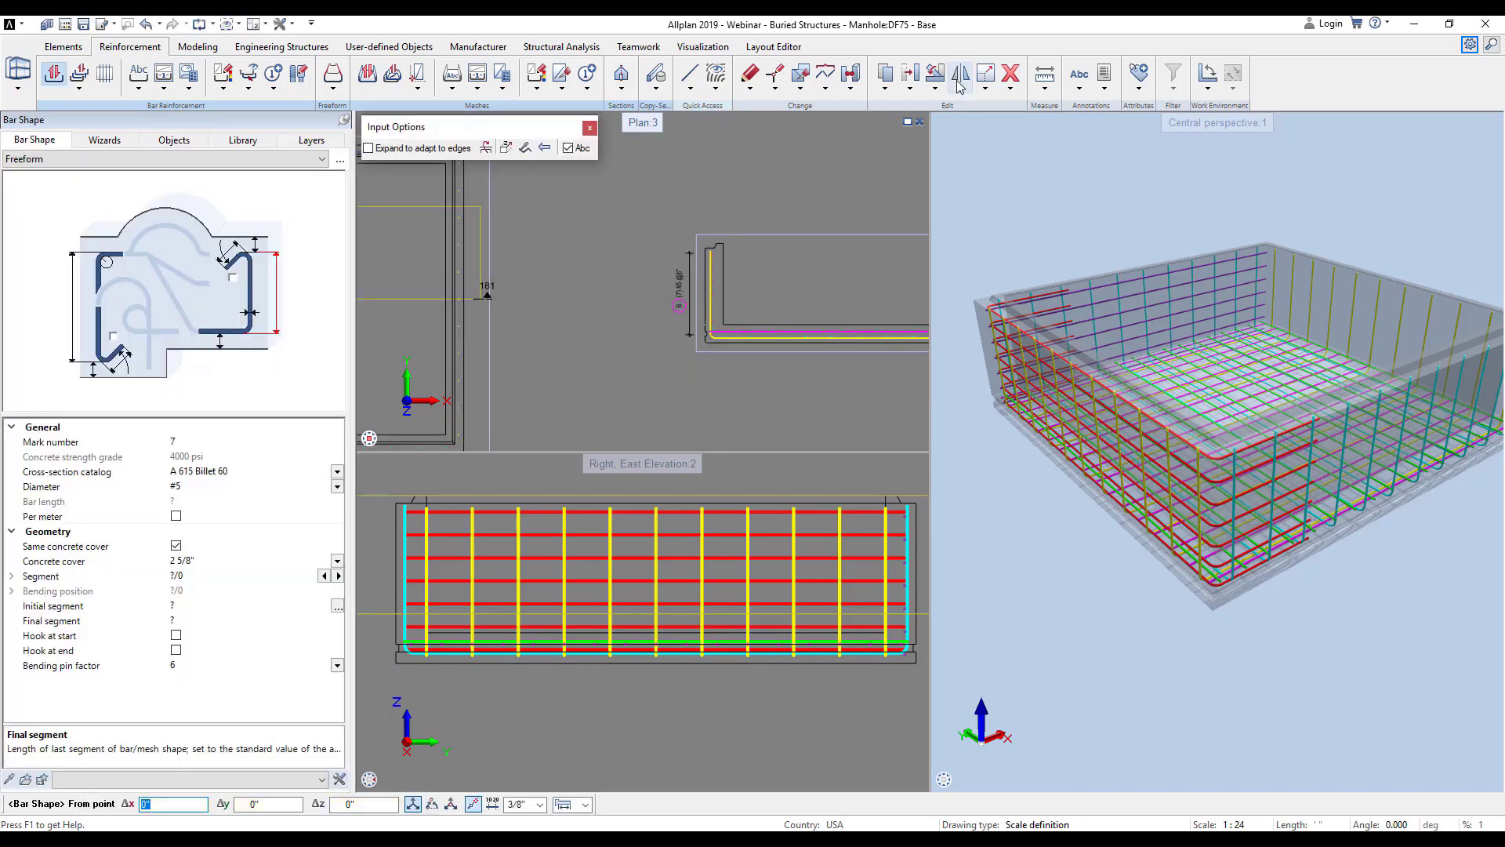
pyautogui.click(935, 73)
pyautogui.moveTo(544, 242); pyautogui.dragTo(855, 316, button='middle')
pyautogui.scroll(2, 541, 235)
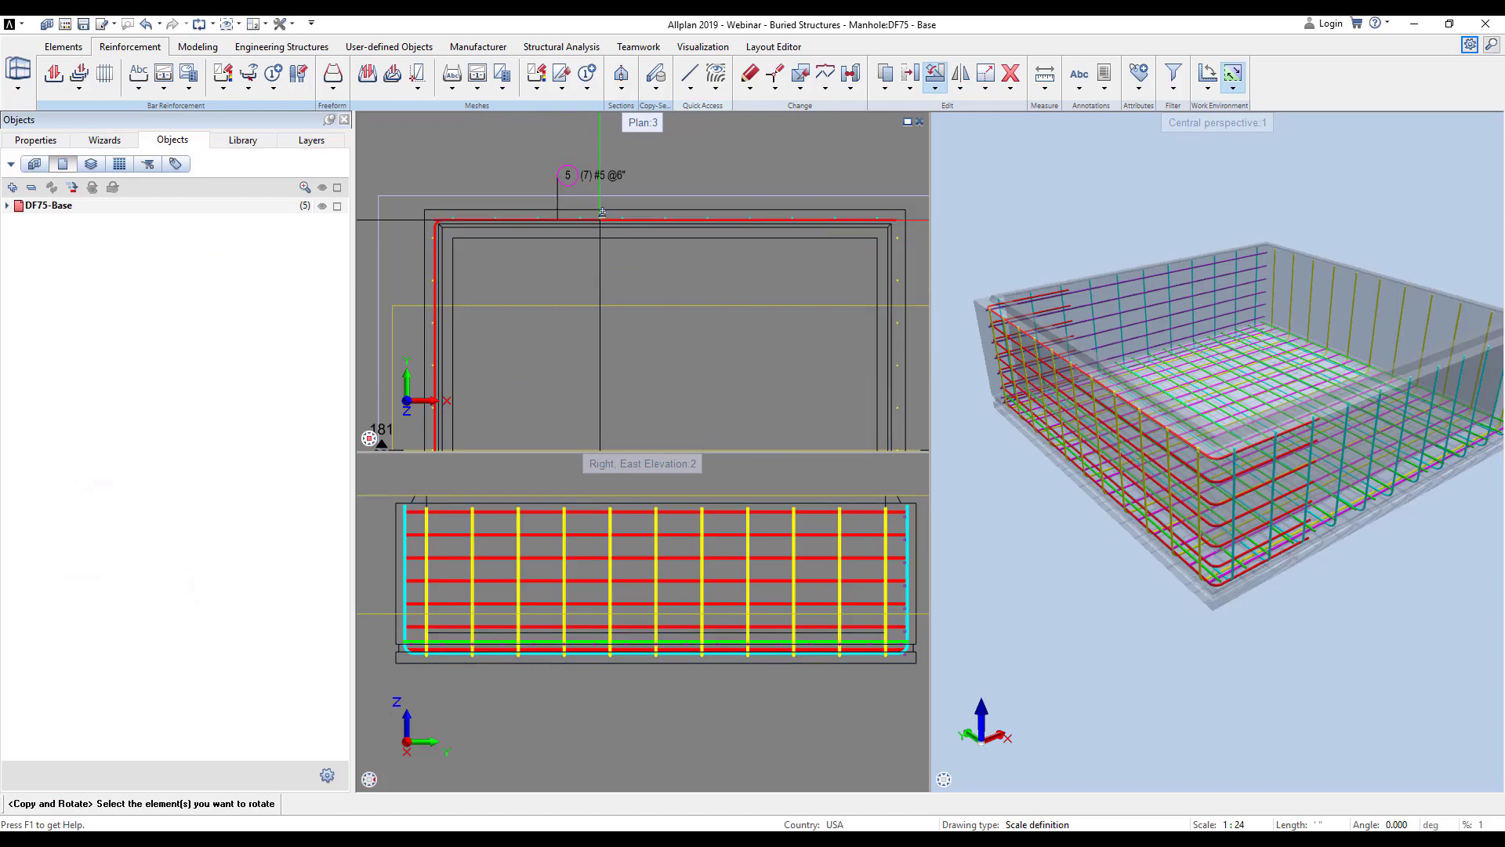
pyautogui.scroll(-2, 478, 258)
pyautogui.click(523, 255)
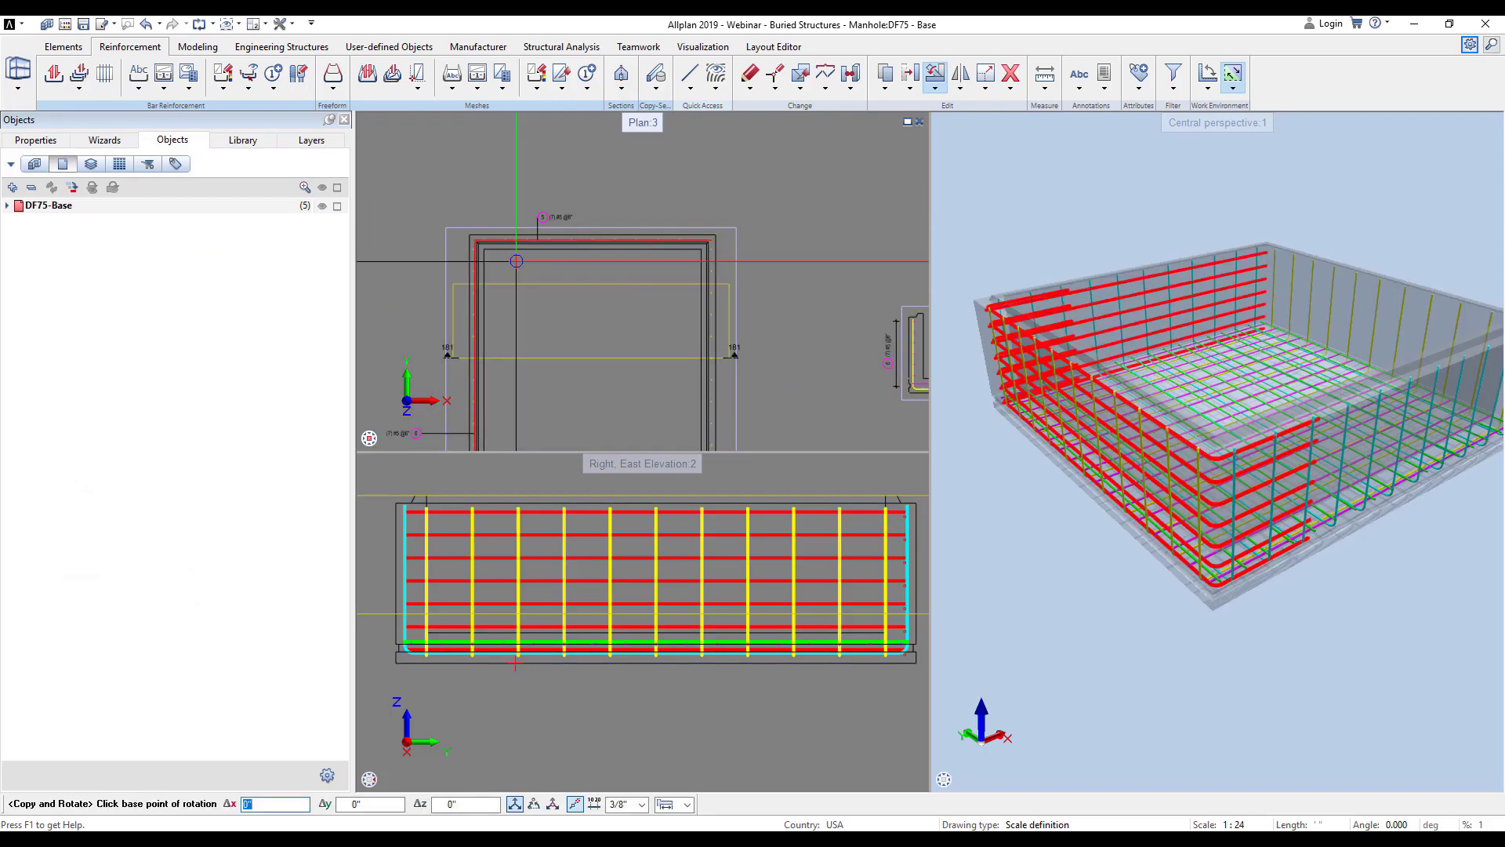
pyautogui.scroll(-2, 471, 329)
pyautogui.scroll(3, 475, 334)
pyautogui.rightClick(479, 339)
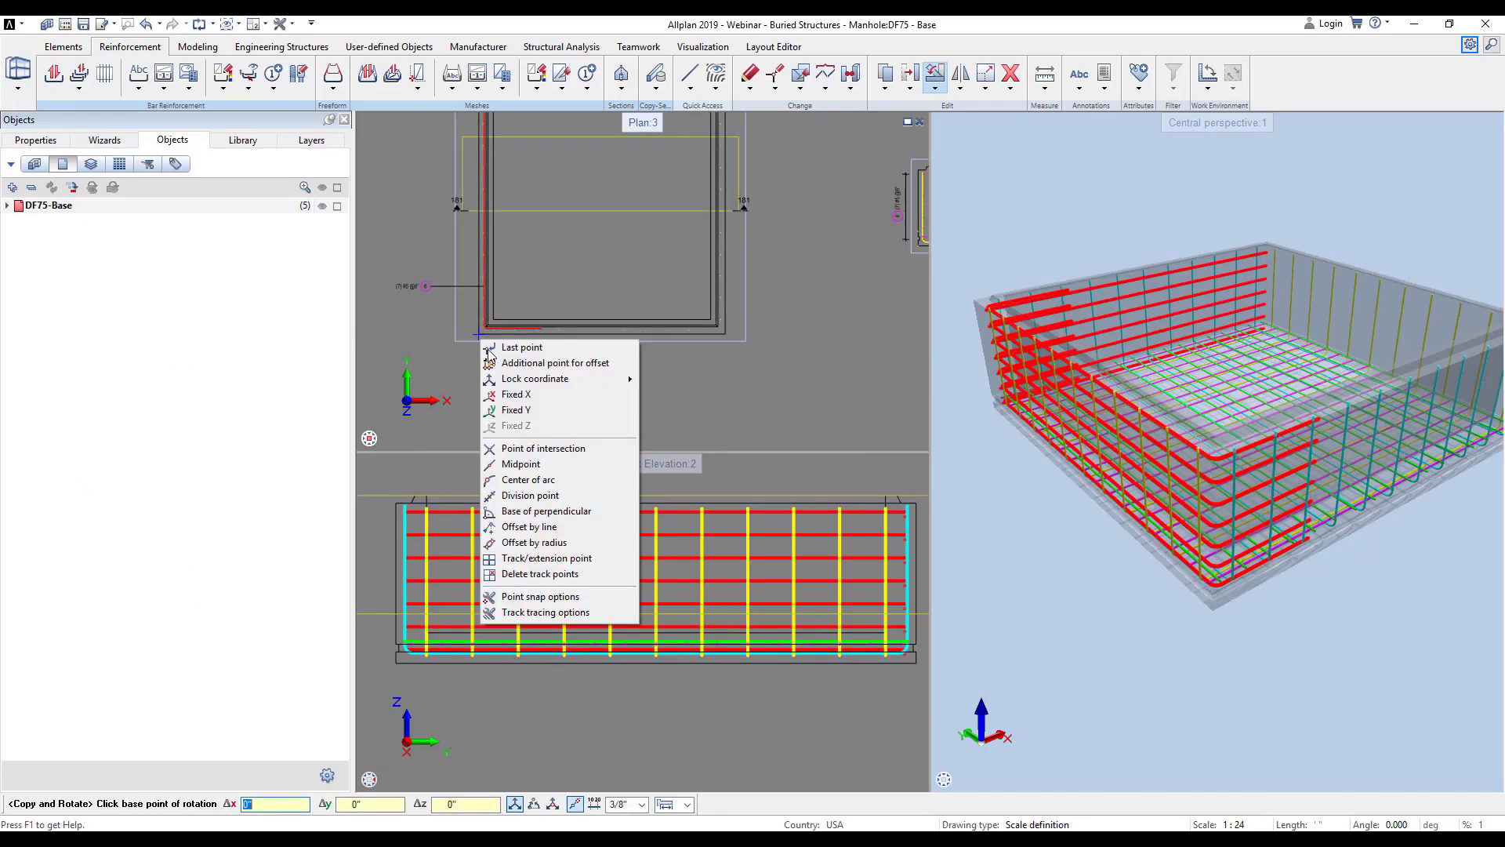
pyautogui.click(523, 464)
pyautogui.moveTo(693, 198); pyautogui.dragTo(663, 320, button='middle')
pyautogui.scroll(1, 634, 191)
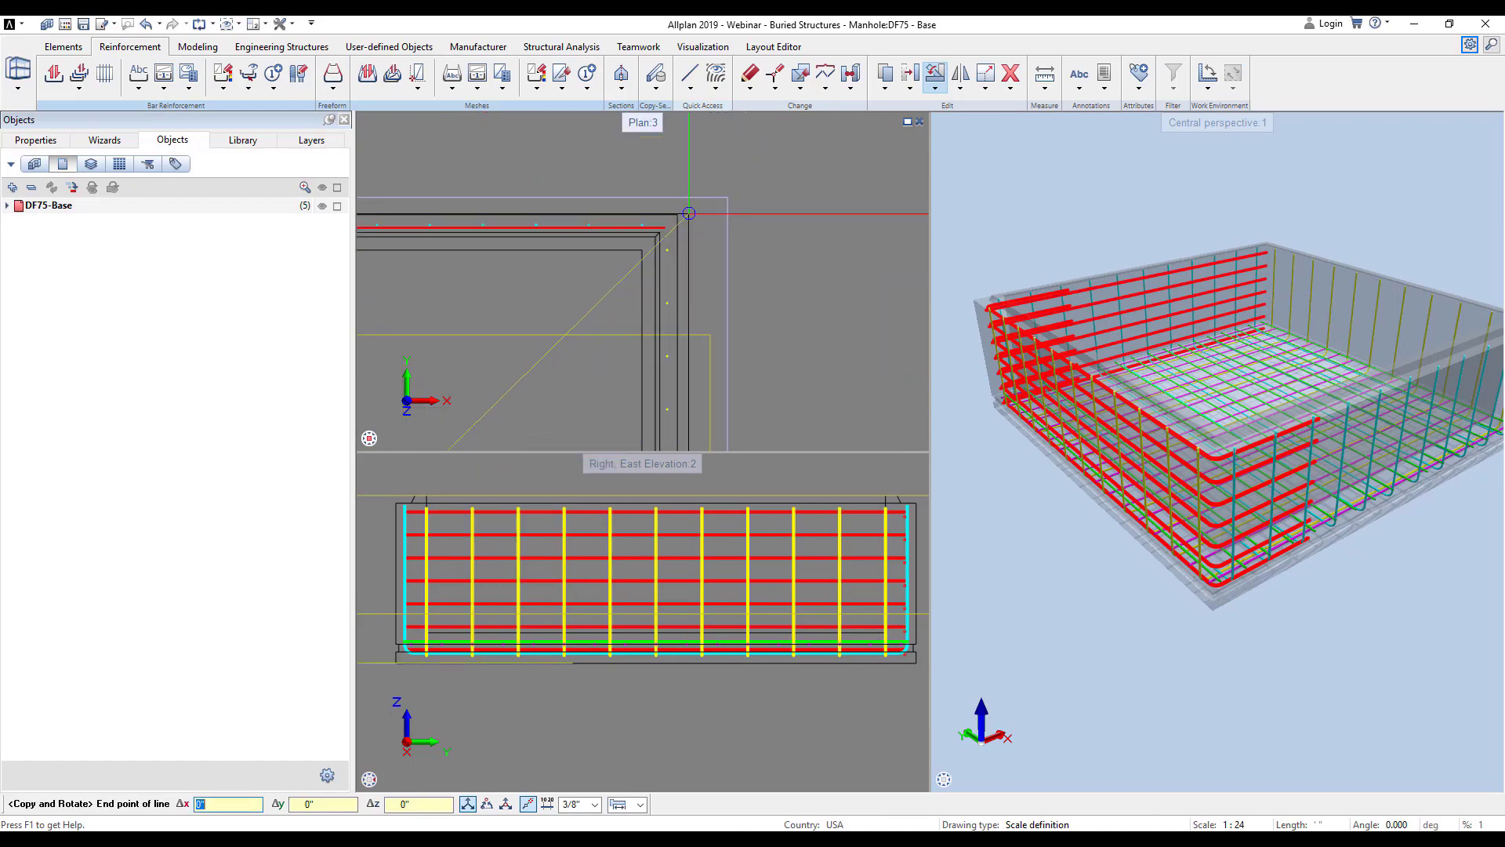
pyautogui.click(726, 209)
pyautogui.click(706, 247)
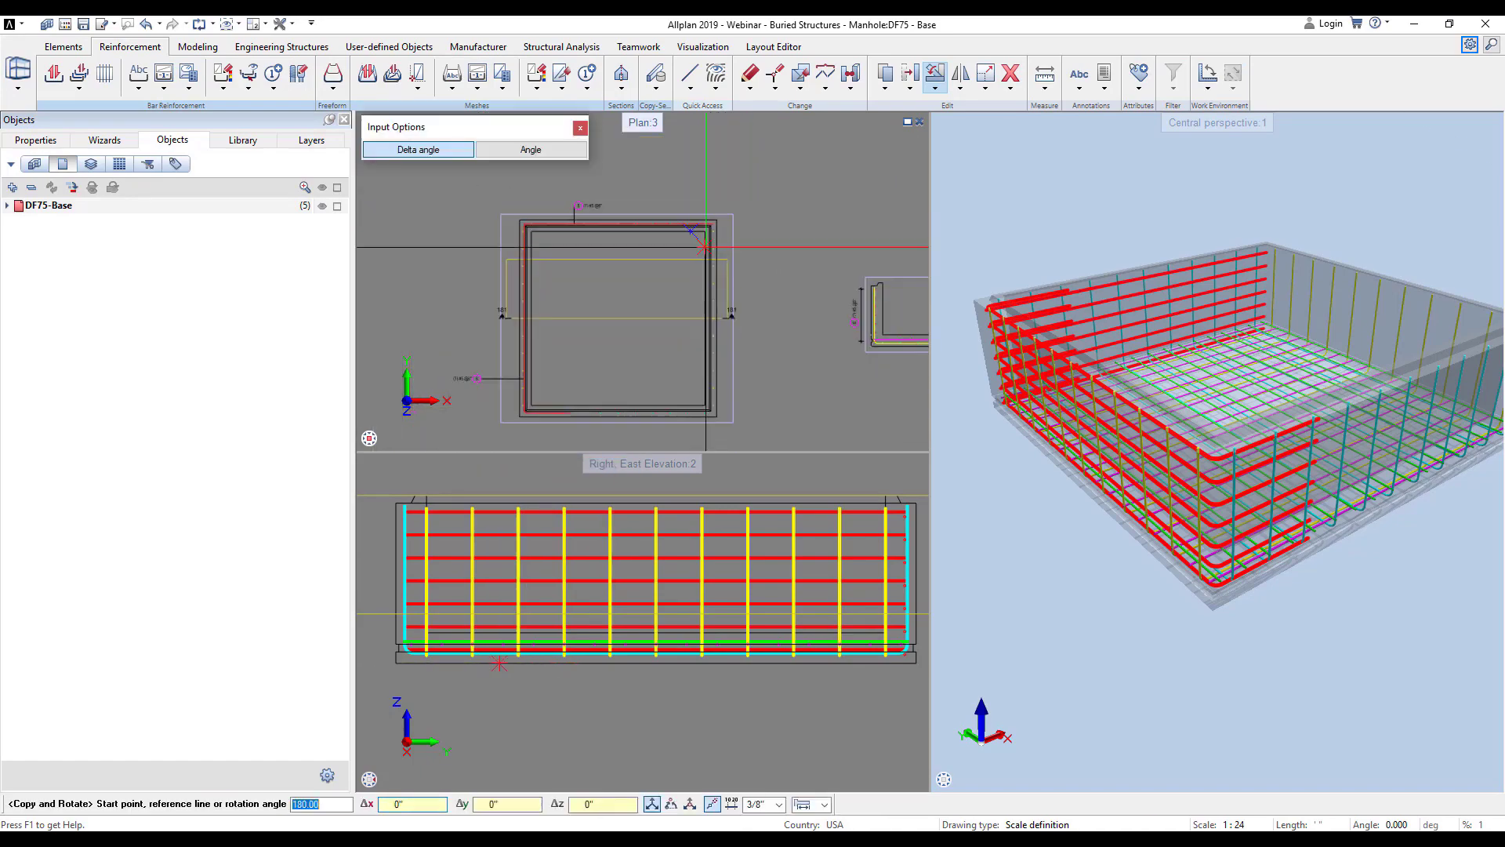
pyautogui.press('Return')
pyautogui.press('Escape')
pyautogui.moveTo(1246, 439); pyautogui.dragTo(1202, 424, button='middle')
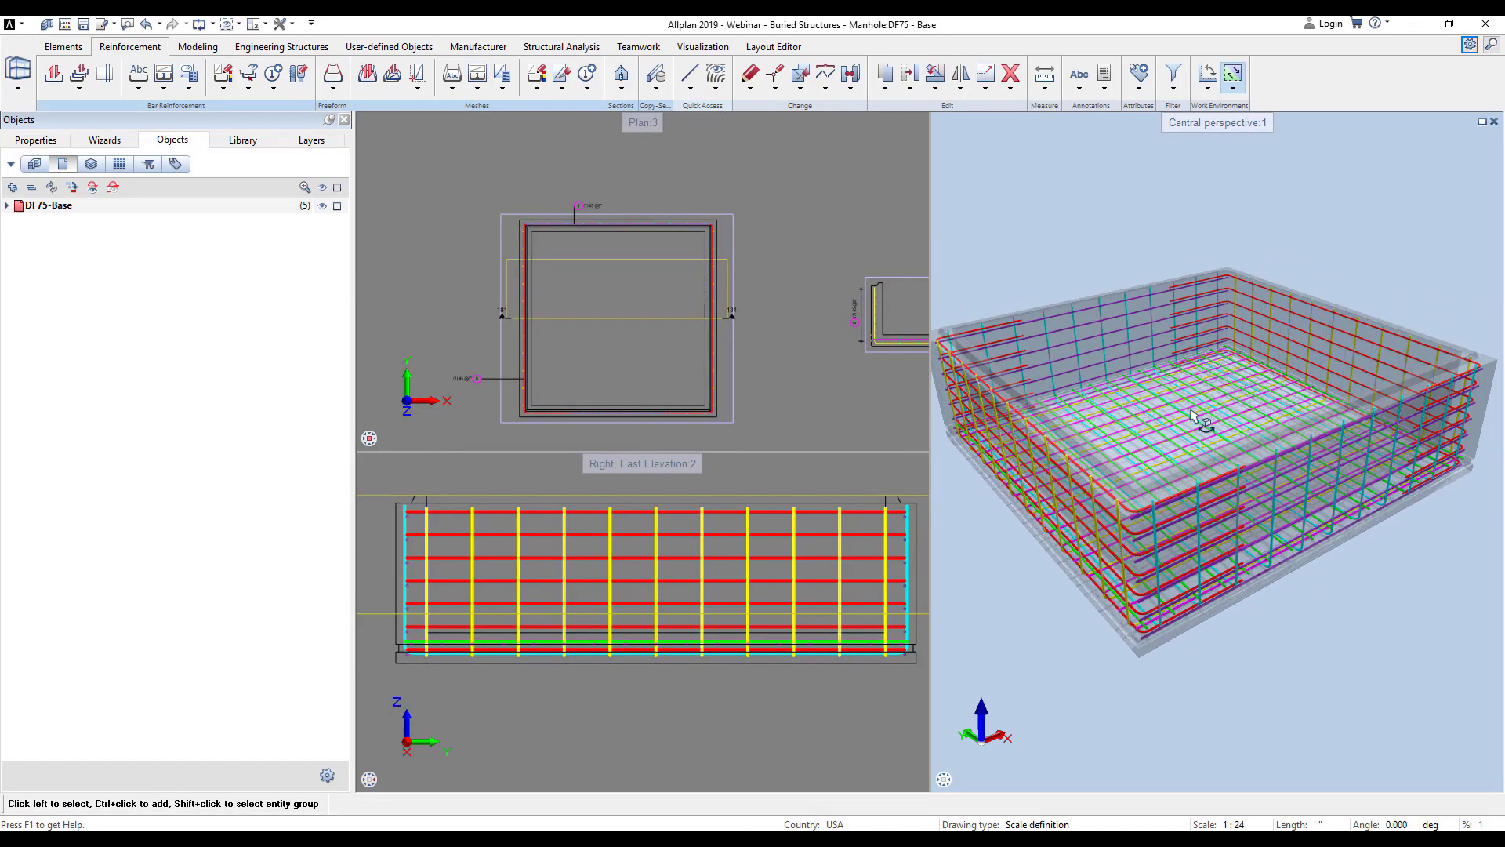
pyautogui.moveTo(1202, 423); pyautogui.dragTo(1262, 361)
# - Load the Inserts drawing file together with the Base drawing file
pyautogui.doubleClick(791, 230)
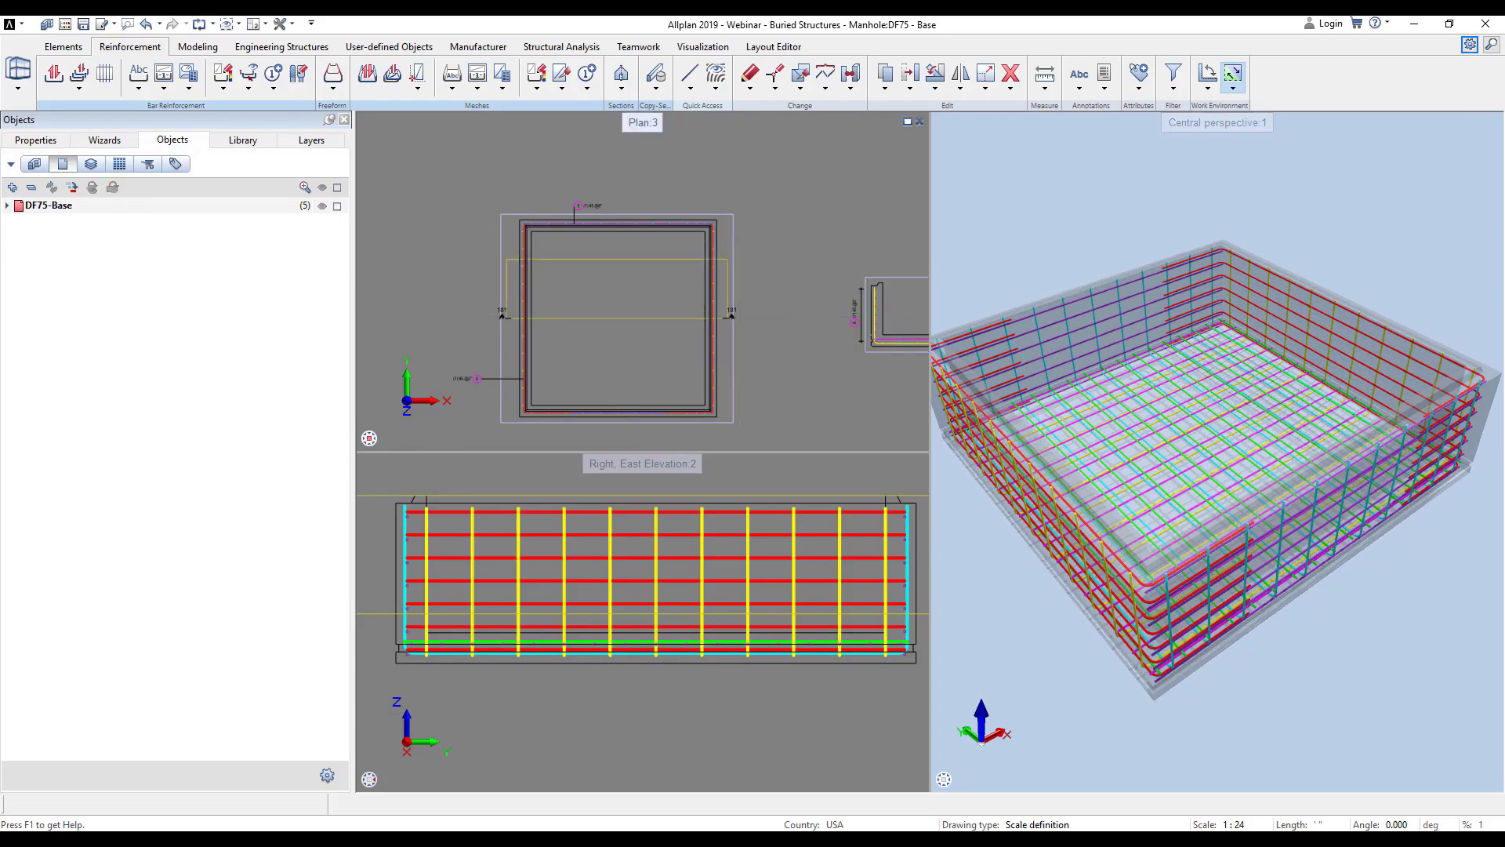
pyautogui.click(404, 400)
pyautogui.press('Escape')
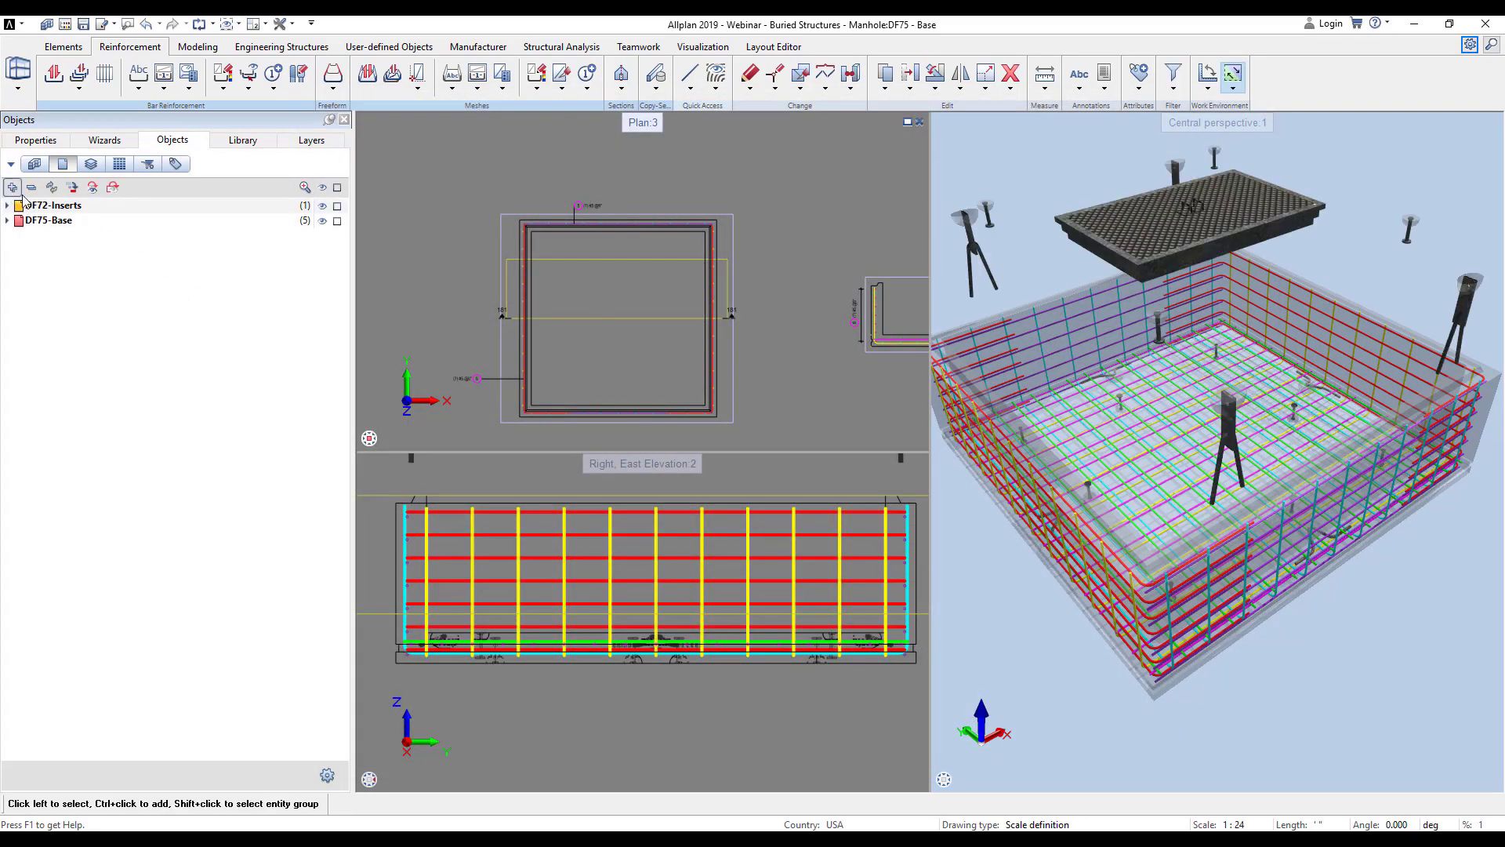
# - Hide all smart symbols of the Inserts drawing file except the four lifting inserts at the base slab's edges
pyautogui.click(322, 205)
pyautogui.click(13, 187)
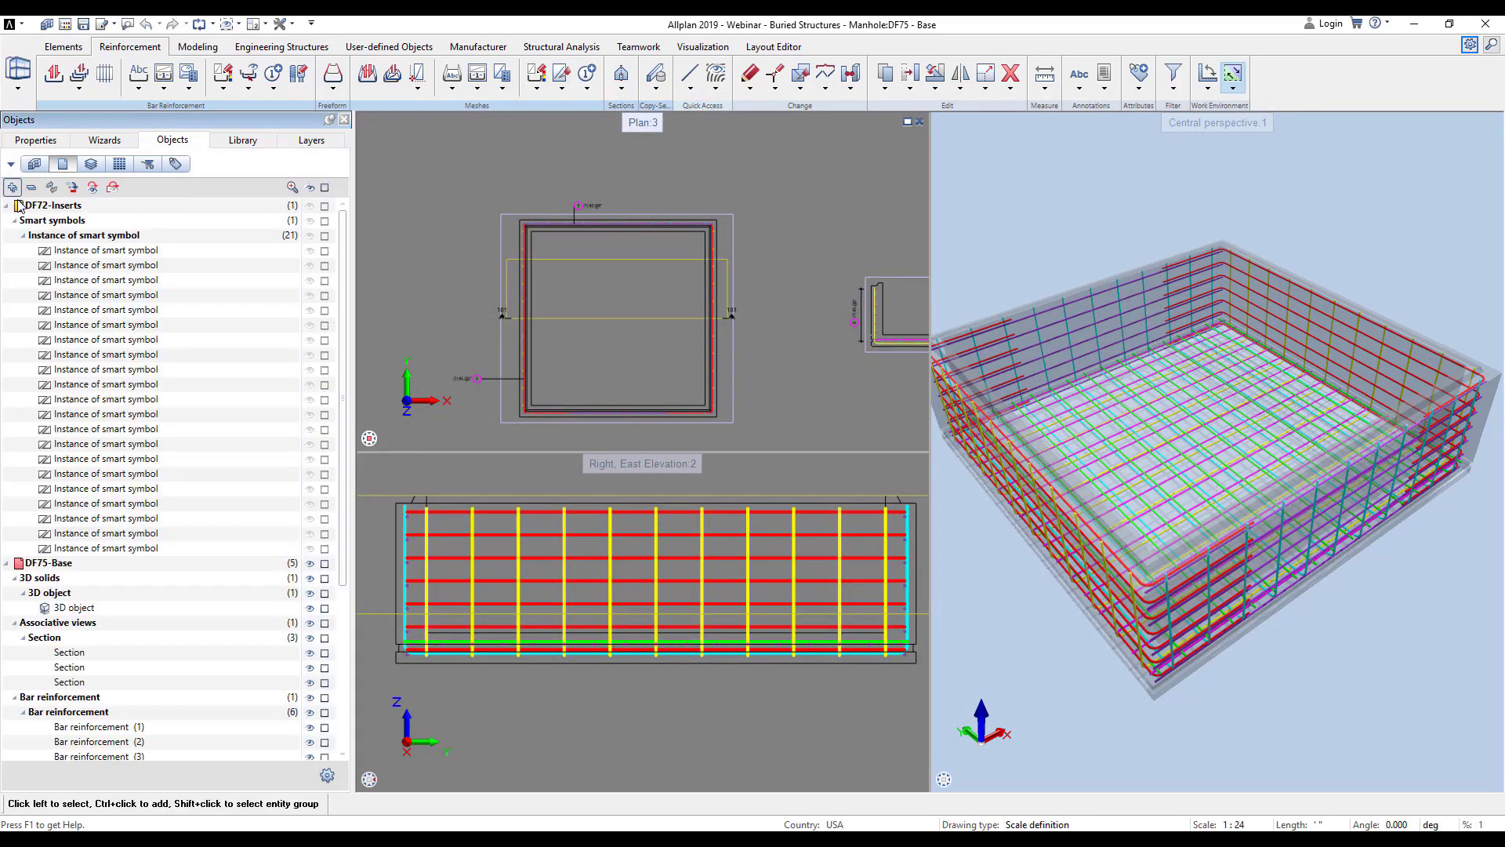
pyautogui.click(310, 533)
pyautogui.click(310, 518)
pyautogui.click(310, 503)
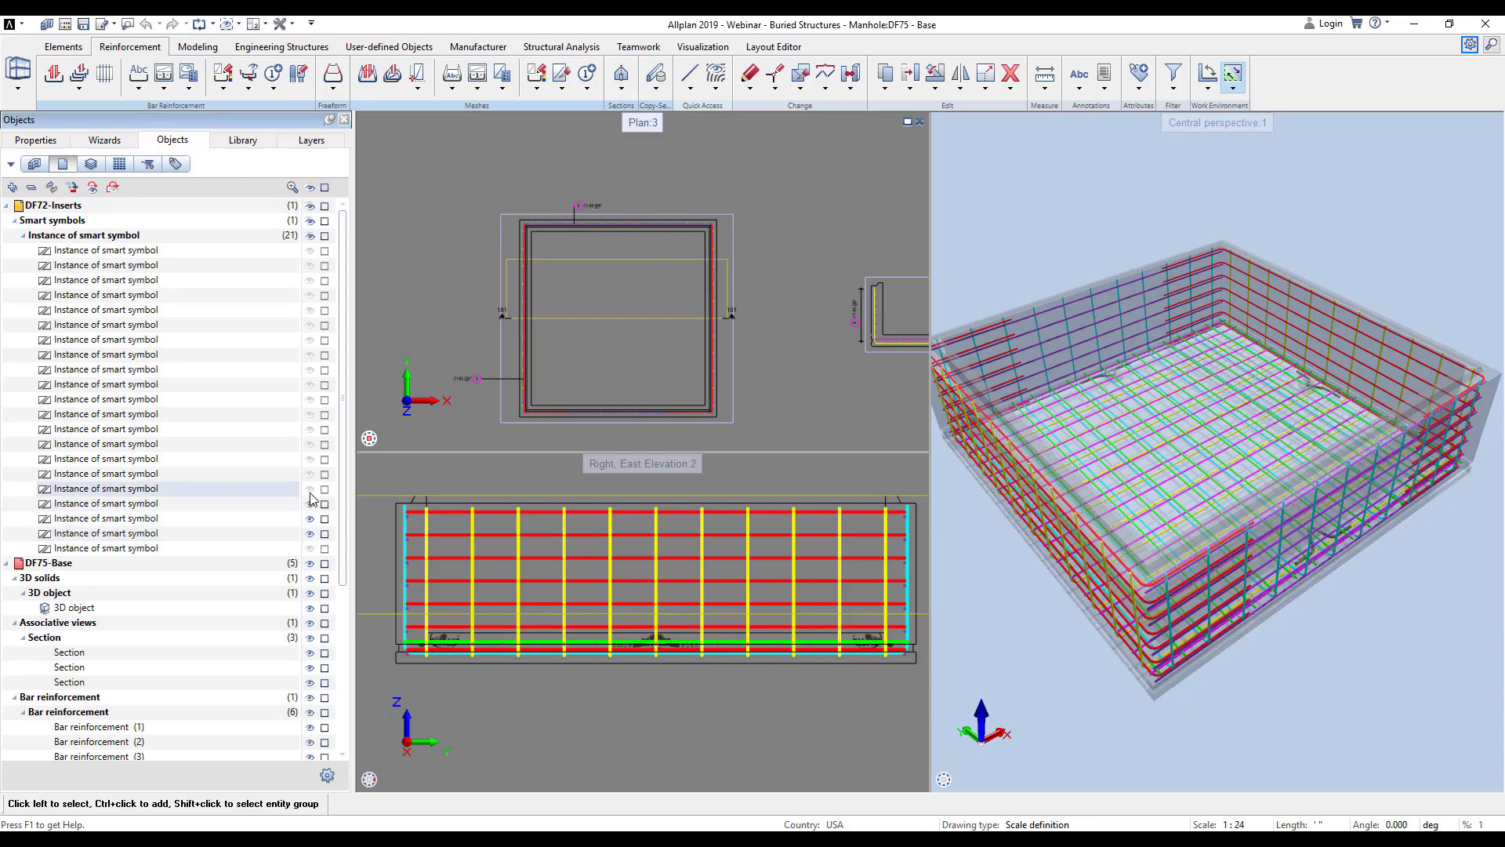
pyautogui.click(310, 489)
pyautogui.click(6, 205)
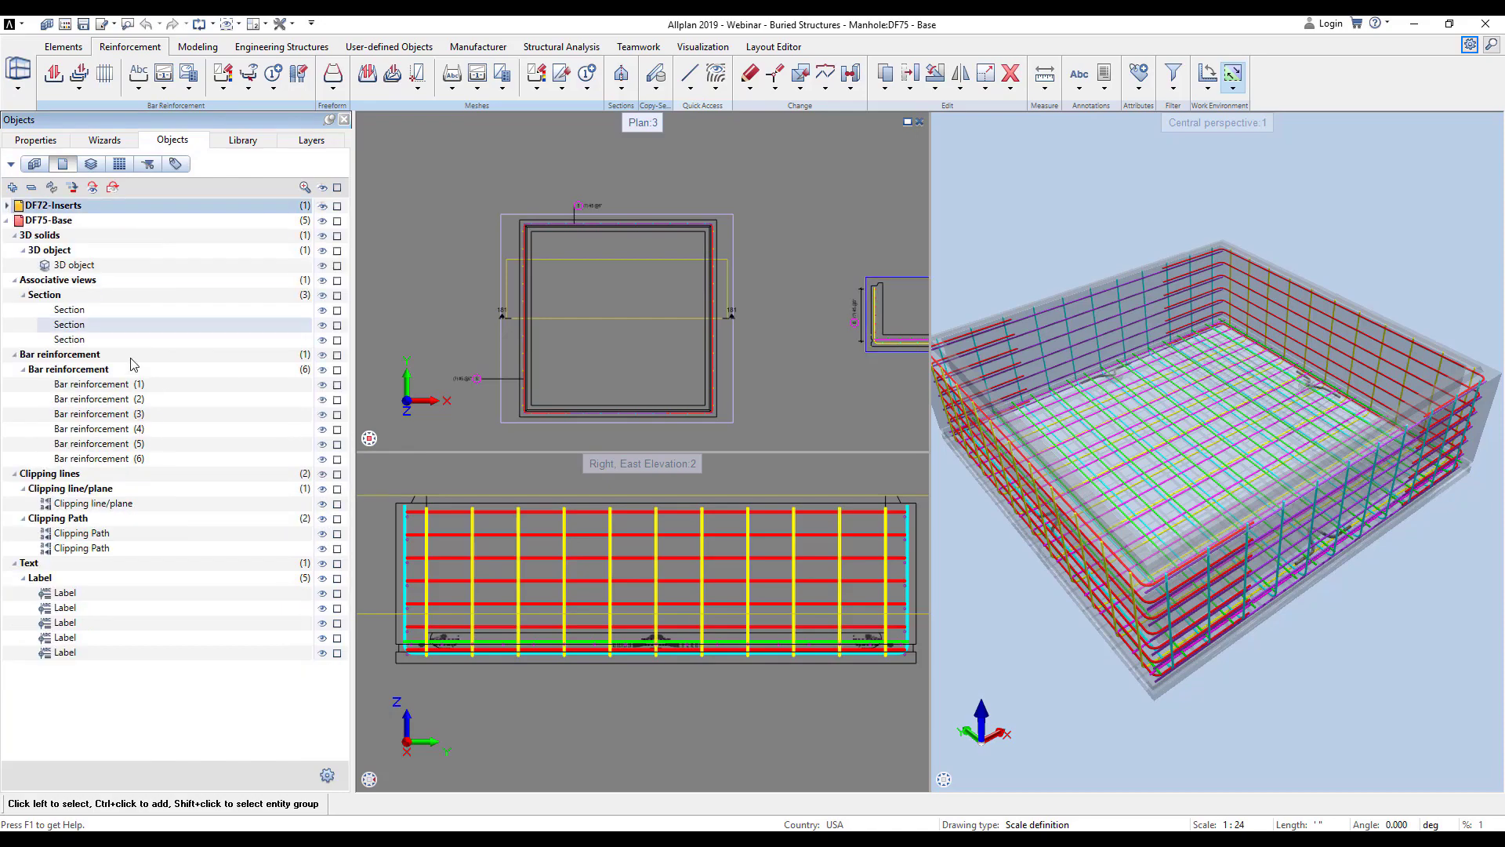
# - Hide the base's bar reinforcement except the two slab layers, bar reinforcement (3) and (4)
pyautogui.click(322, 370)
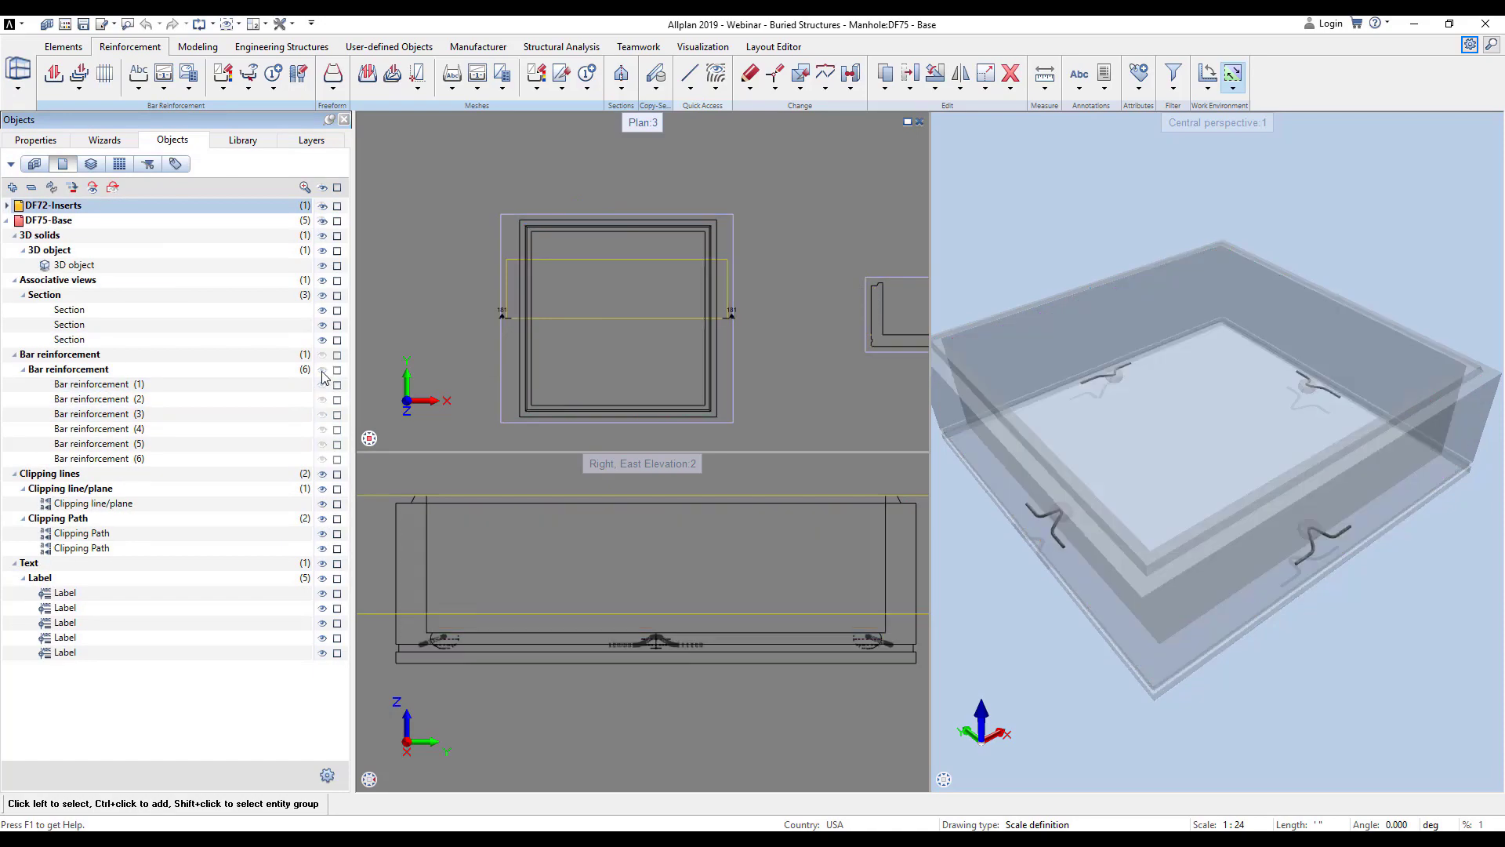
pyautogui.click(322, 429)
pyautogui.click(322, 414)
# - Stretch the east ends of the three middle slab bars inward in plan to clear the lifting insert there
pyautogui.scroll(-3, 602, 366)
pyautogui.scroll(5, 602, 366)
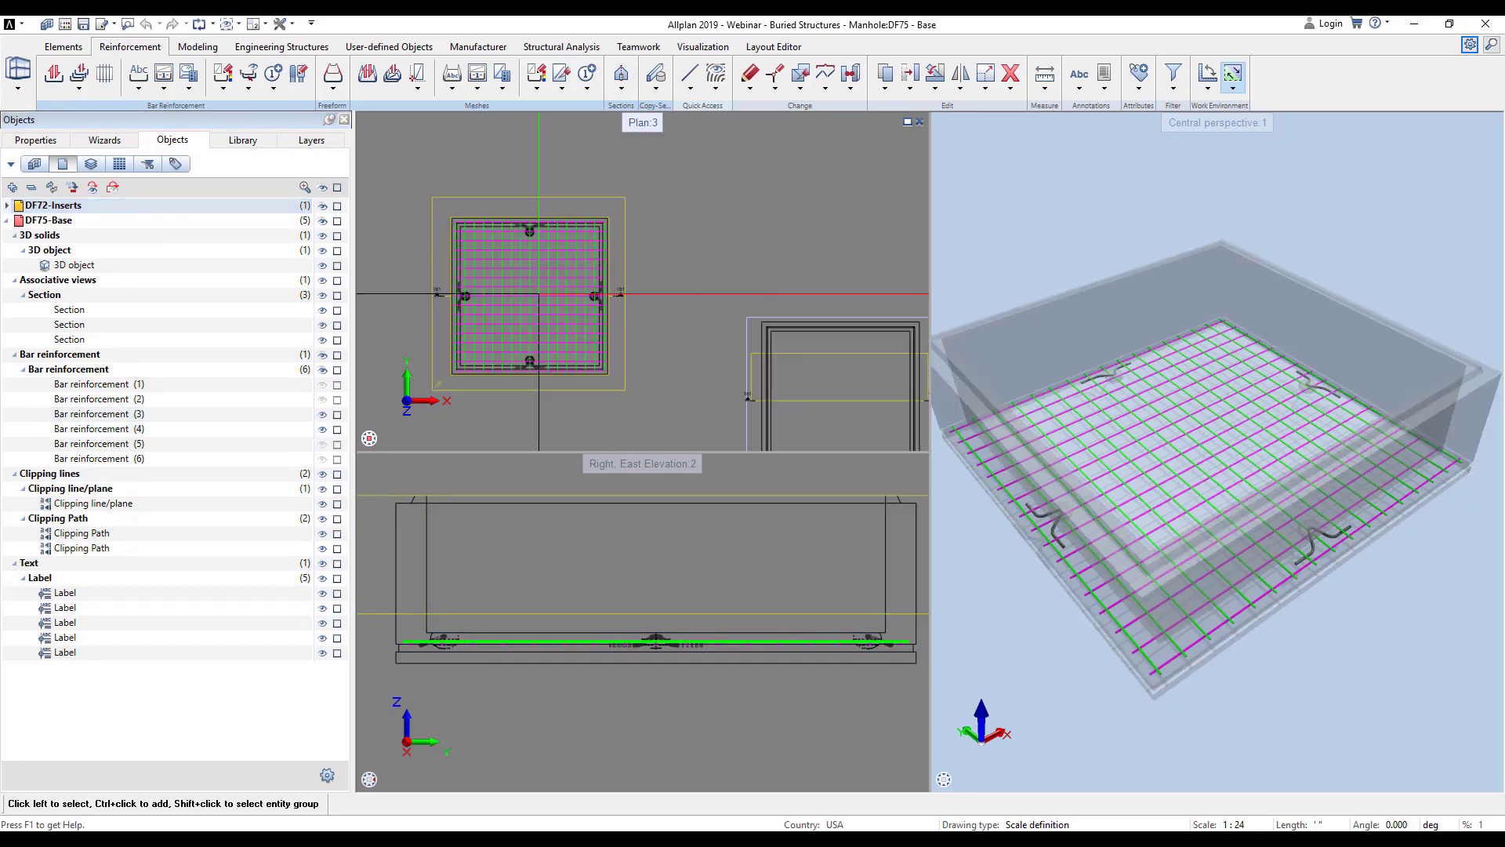
pyautogui.press('s')
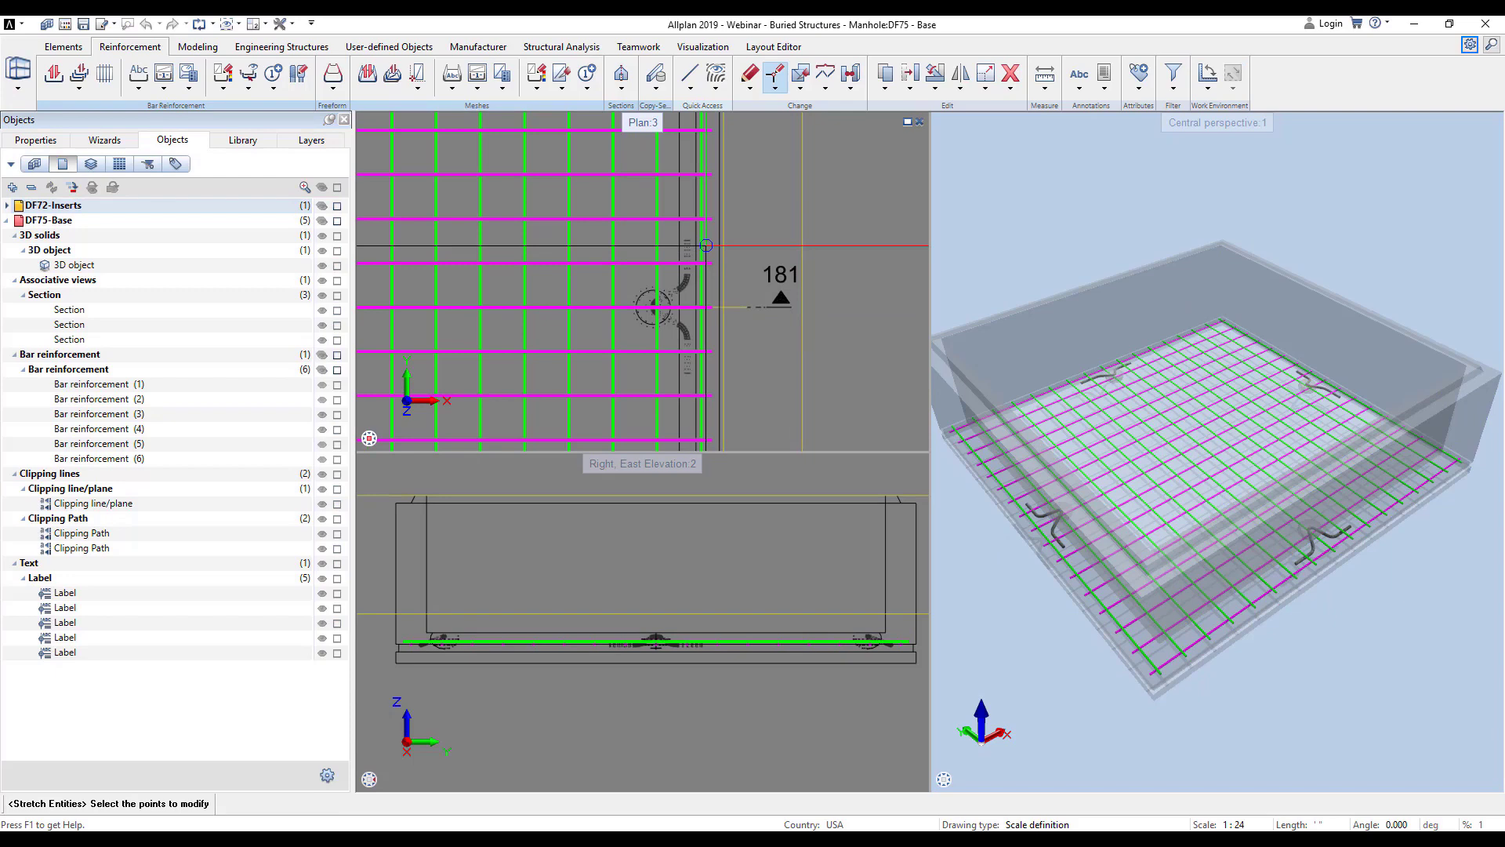
pyautogui.scroll(1, 706, 246)
pyautogui.moveTo(708, 244); pyautogui.dragTo(718, 390)
pyautogui.moveTo(723, 410); pyautogui.dragTo(738, 366, button='middle')
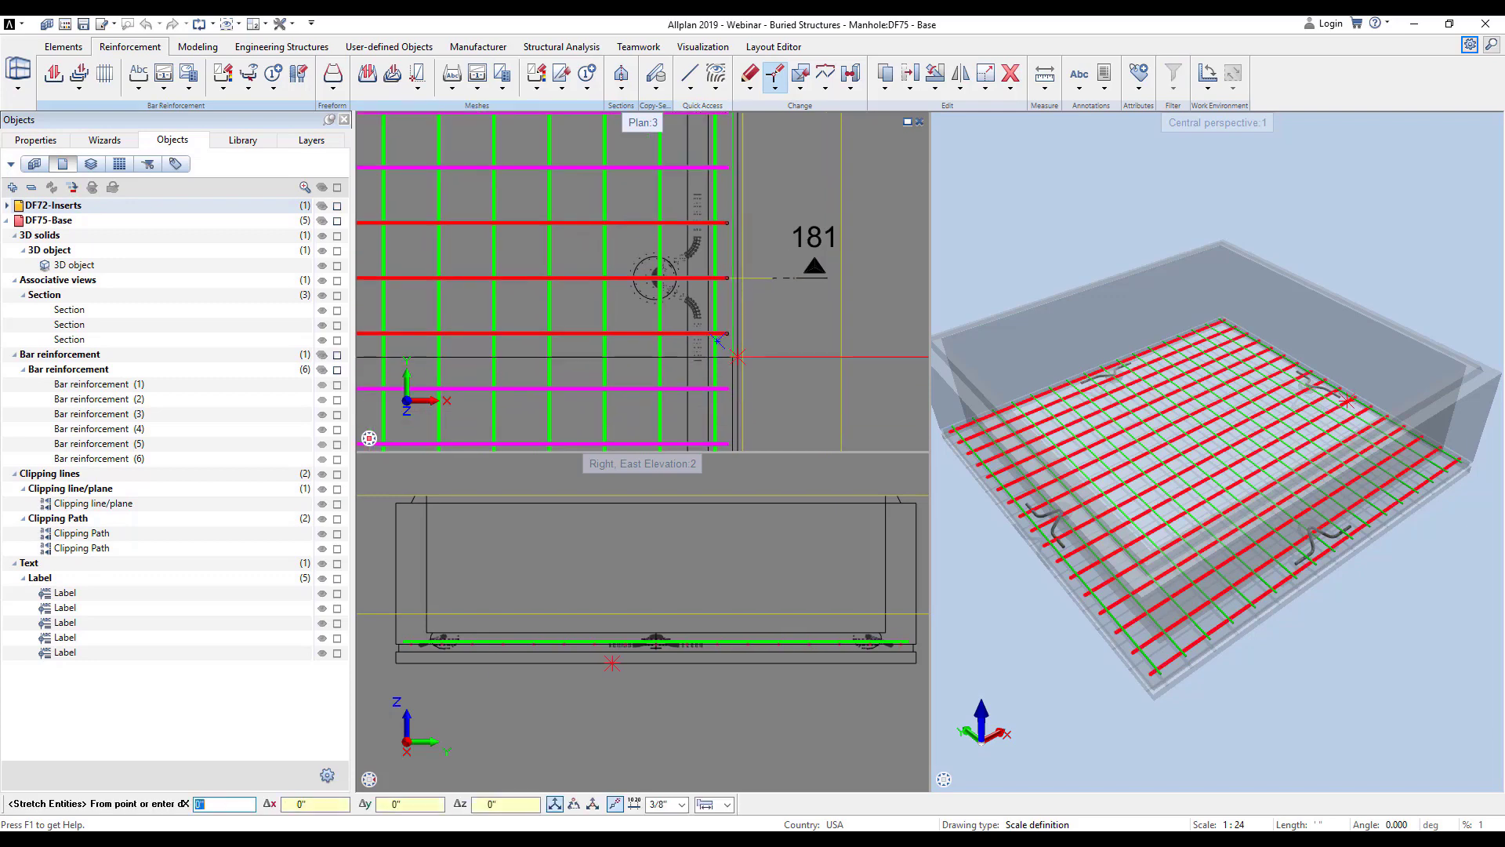
pyautogui.click(730, 363)
pyautogui.click(619, 365)
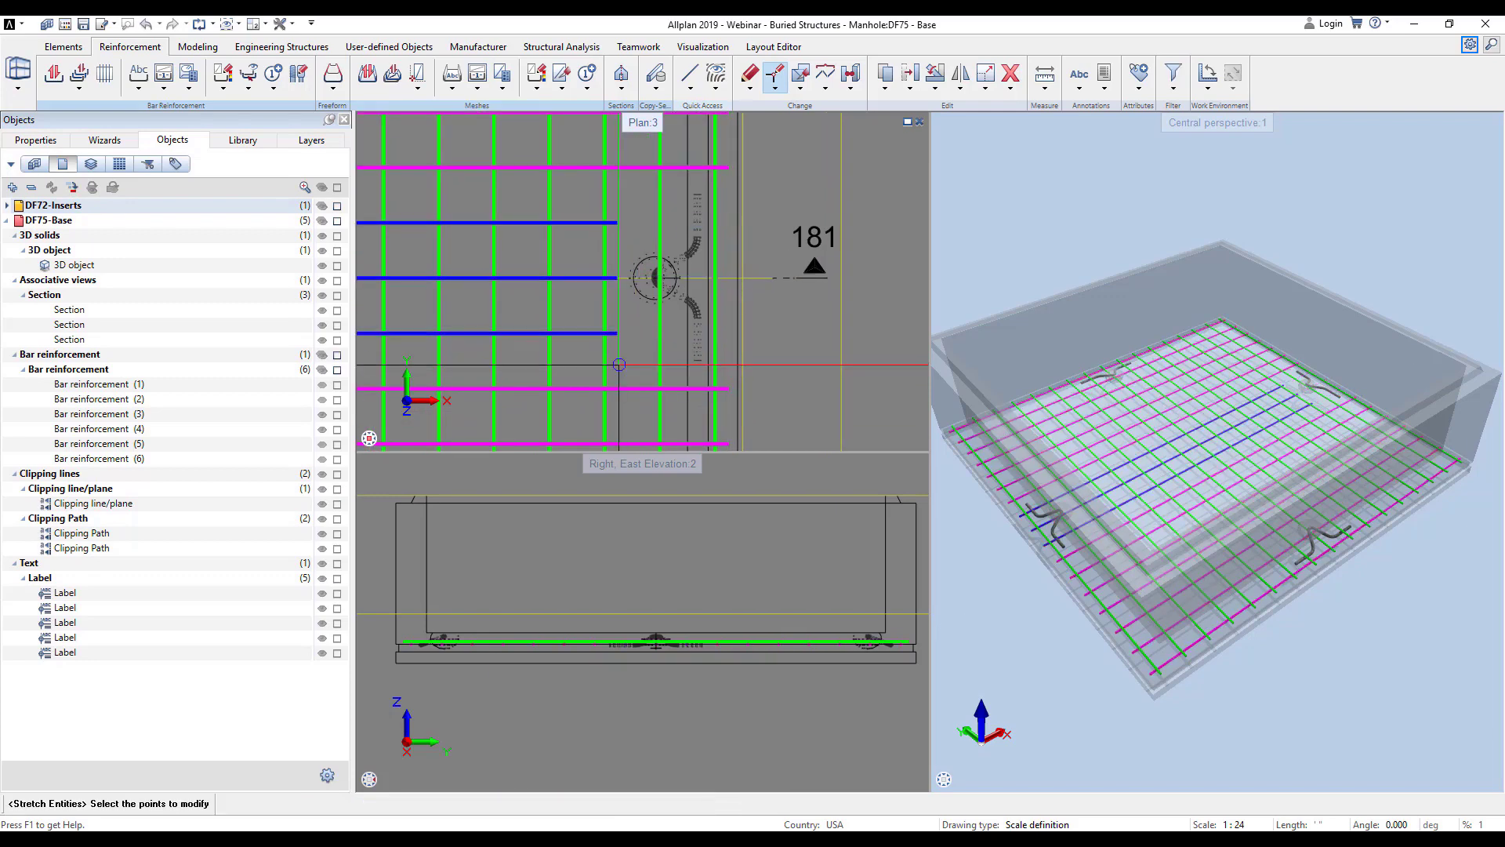
# - Stretch the west ends of the same three slab bars inward in plan to clear the opposite lifting insert
pyautogui.scroll(-3, 620, 365)
pyautogui.scroll(4, 478, 383)
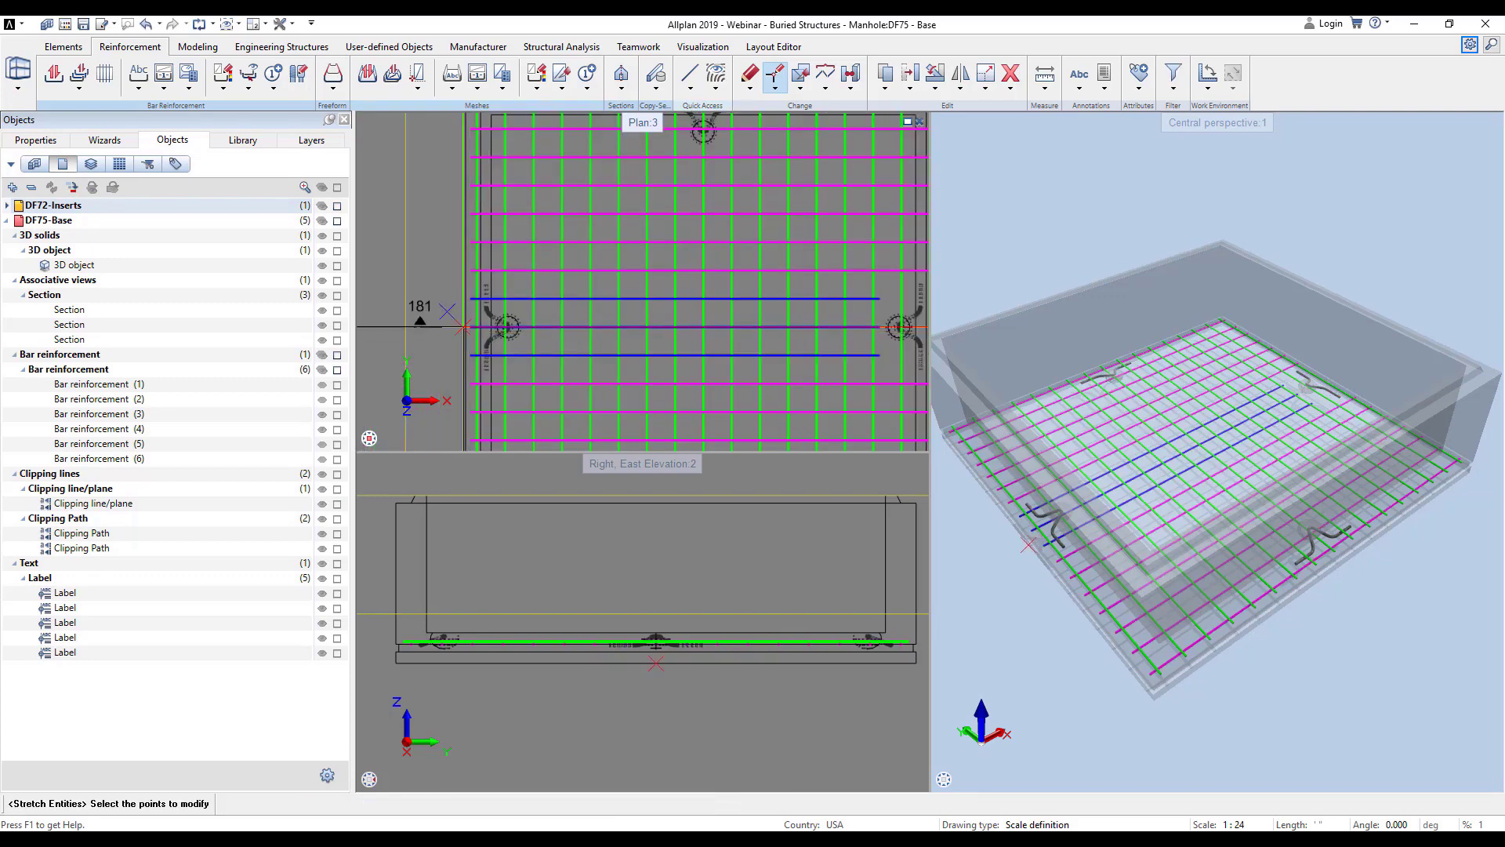
pyautogui.moveTo(481, 383); pyautogui.dragTo(487, 398)
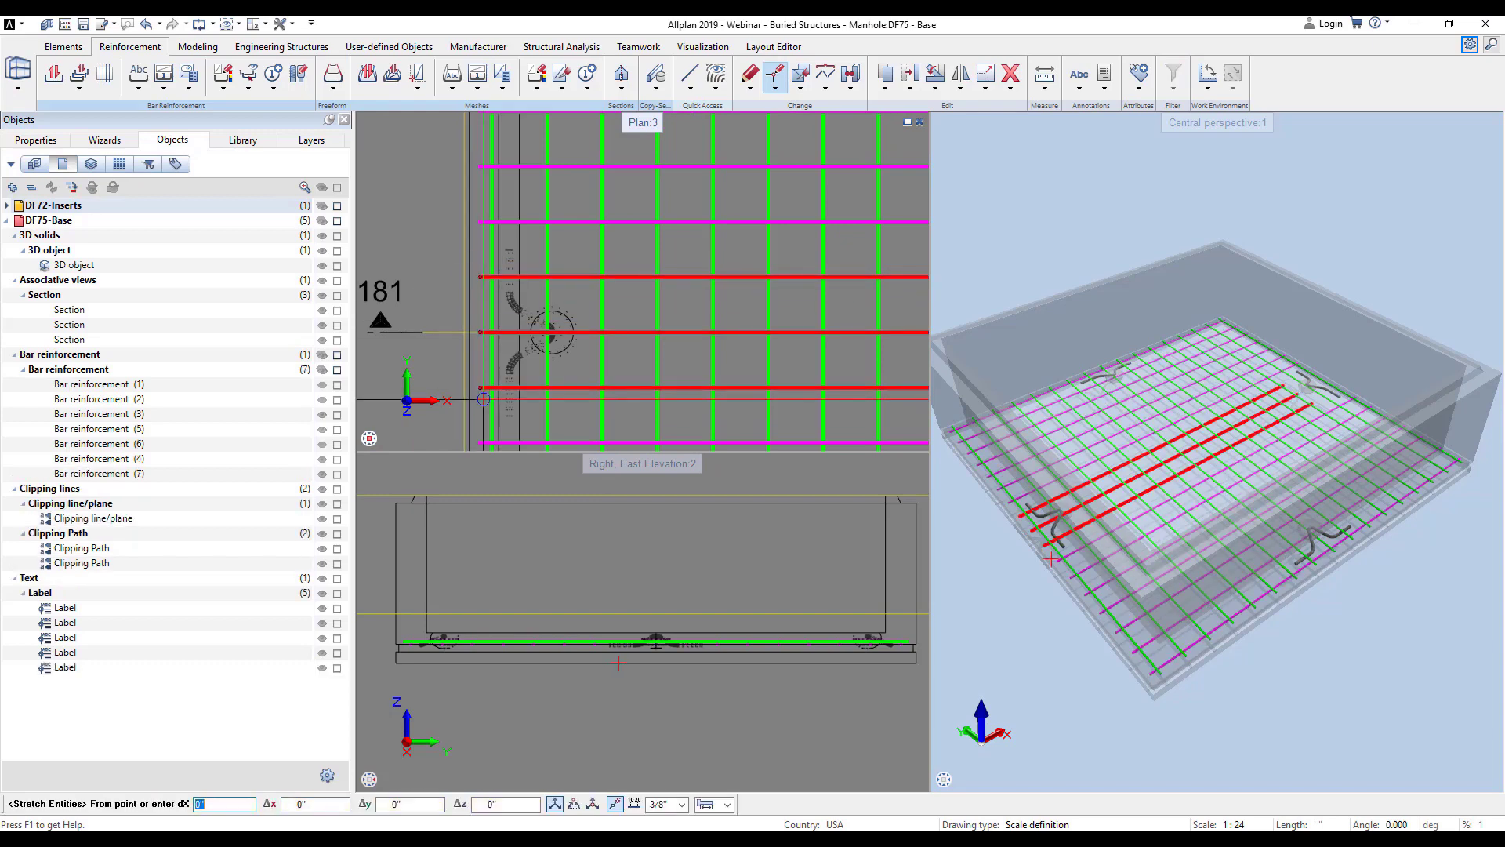
pyautogui.click(477, 421)
pyautogui.click(587, 421)
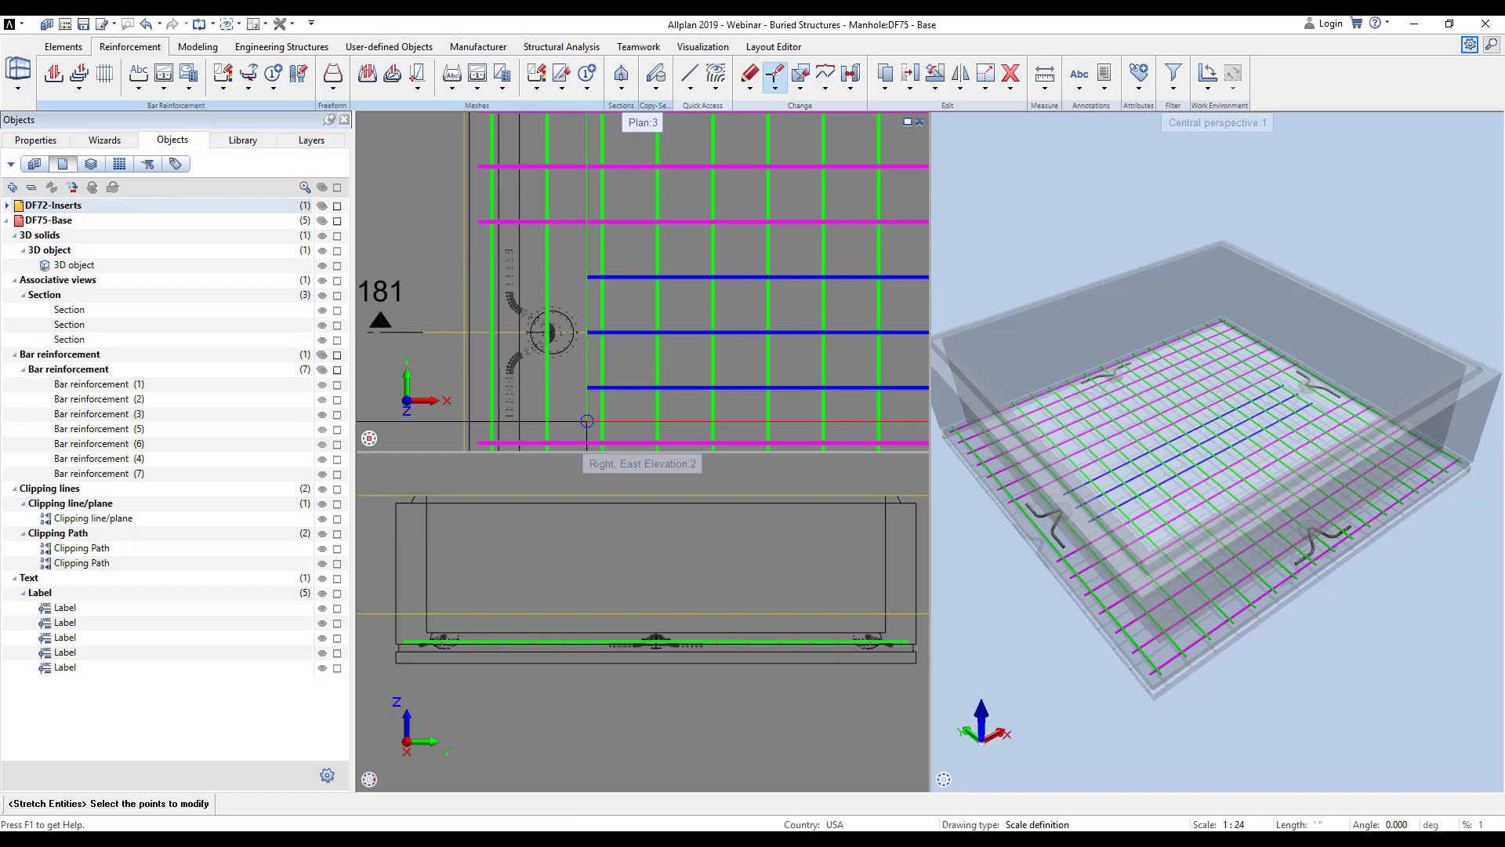
pyautogui.press('Escape')
# - Load the Top slab and Mid section drawing files alongside the Base
pyautogui.scroll(-5, 554, 330)
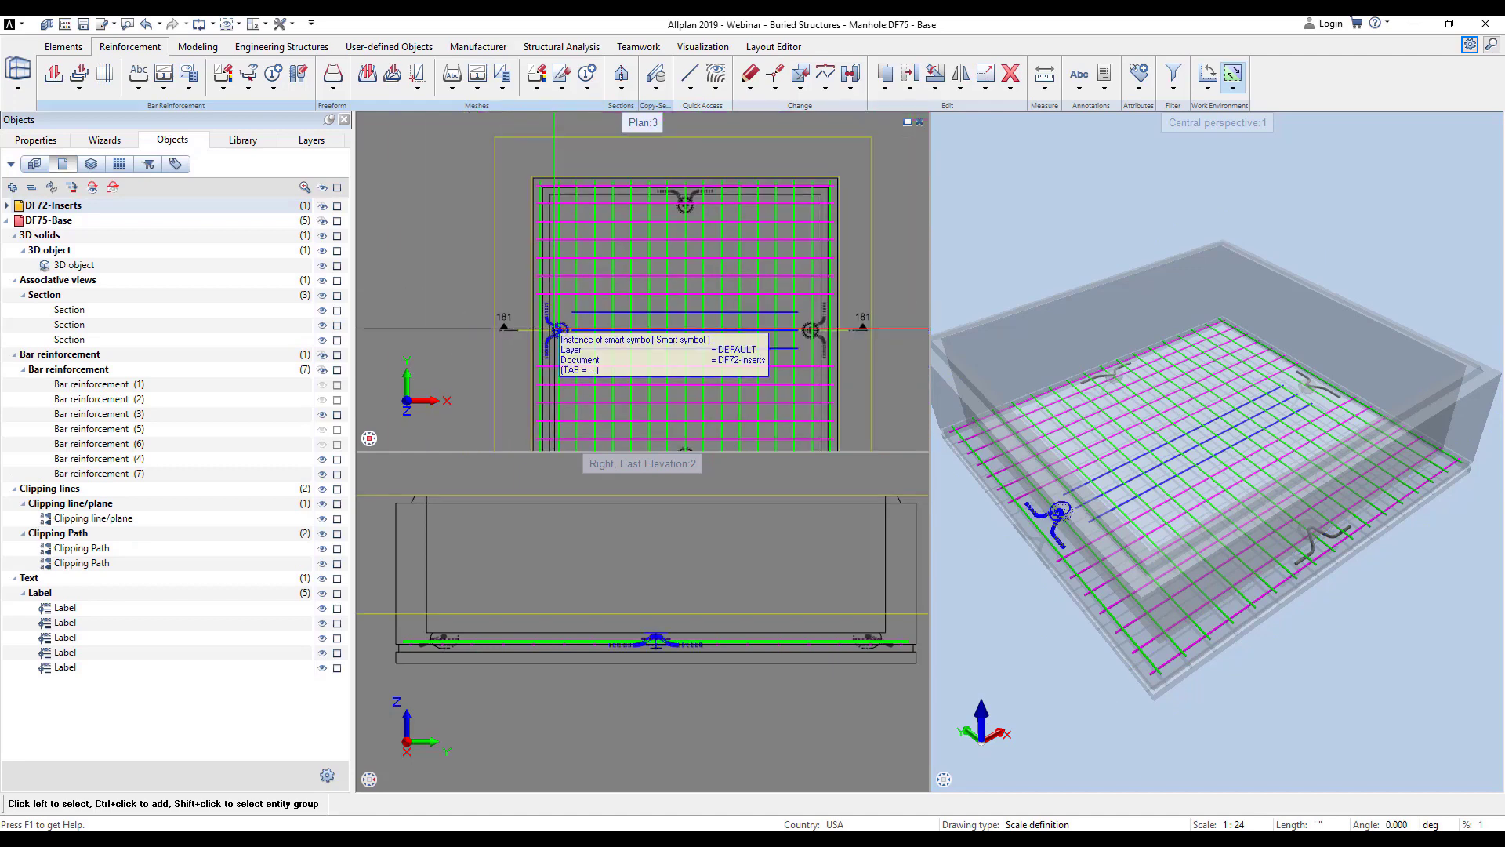
pyautogui.scroll(-4, 506, 298)
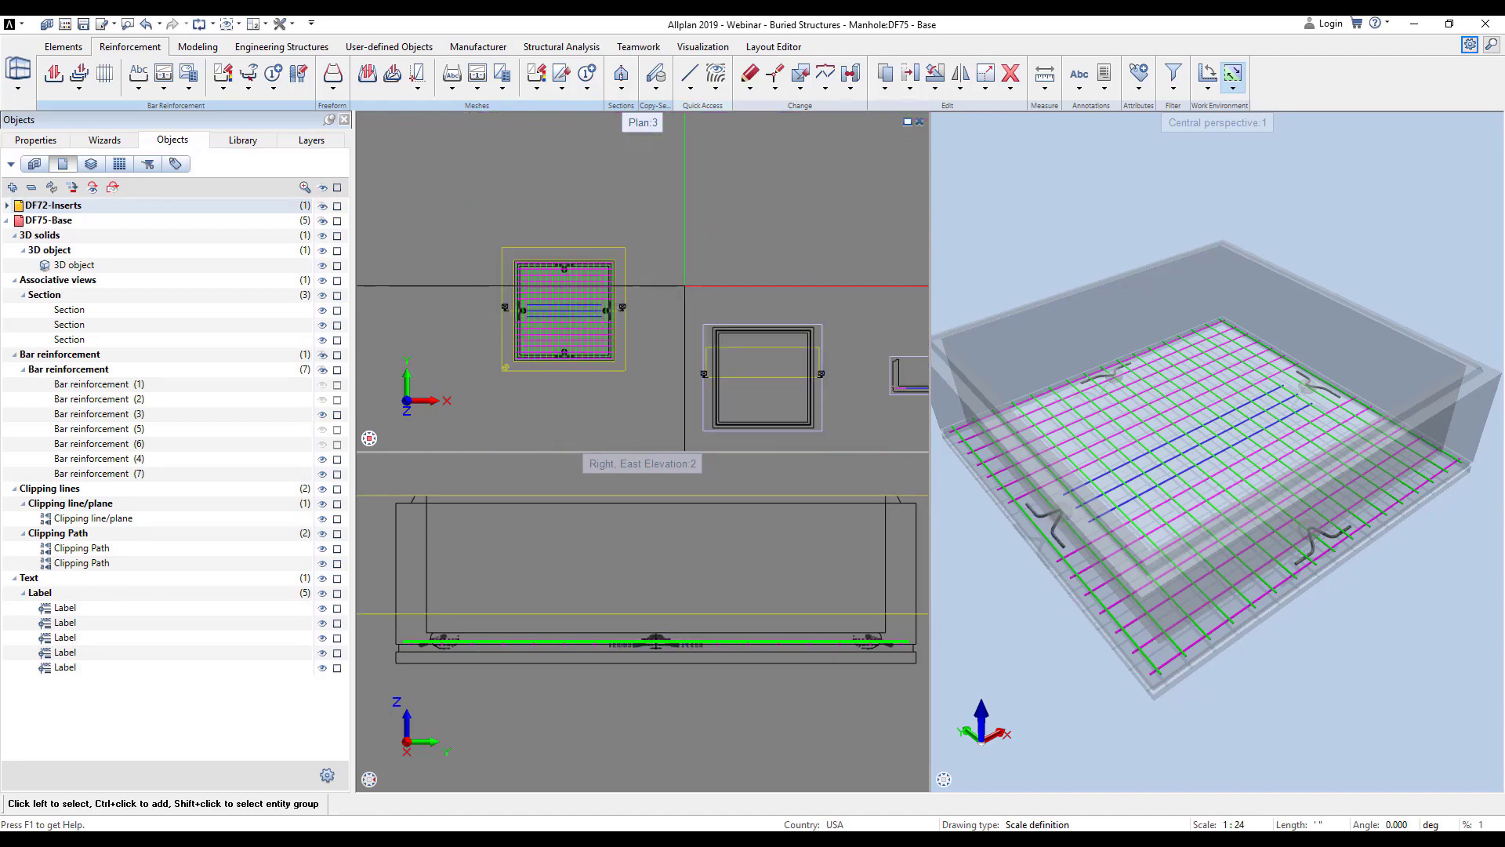
pyautogui.doubleClick(672, 295)
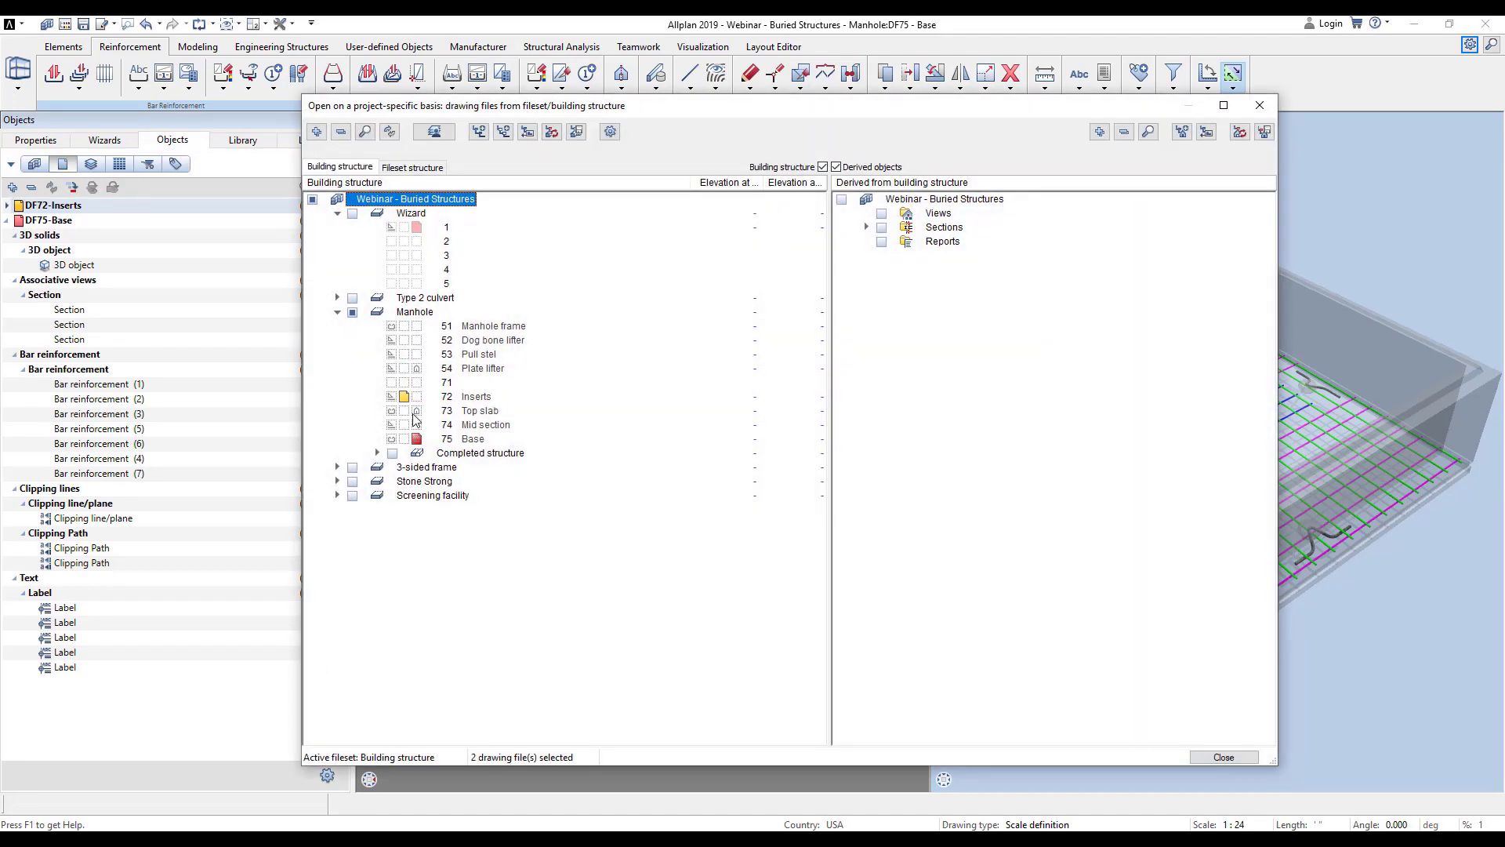
pyautogui.click(405, 412)
pyautogui.click(405, 425)
pyautogui.press('Escape')
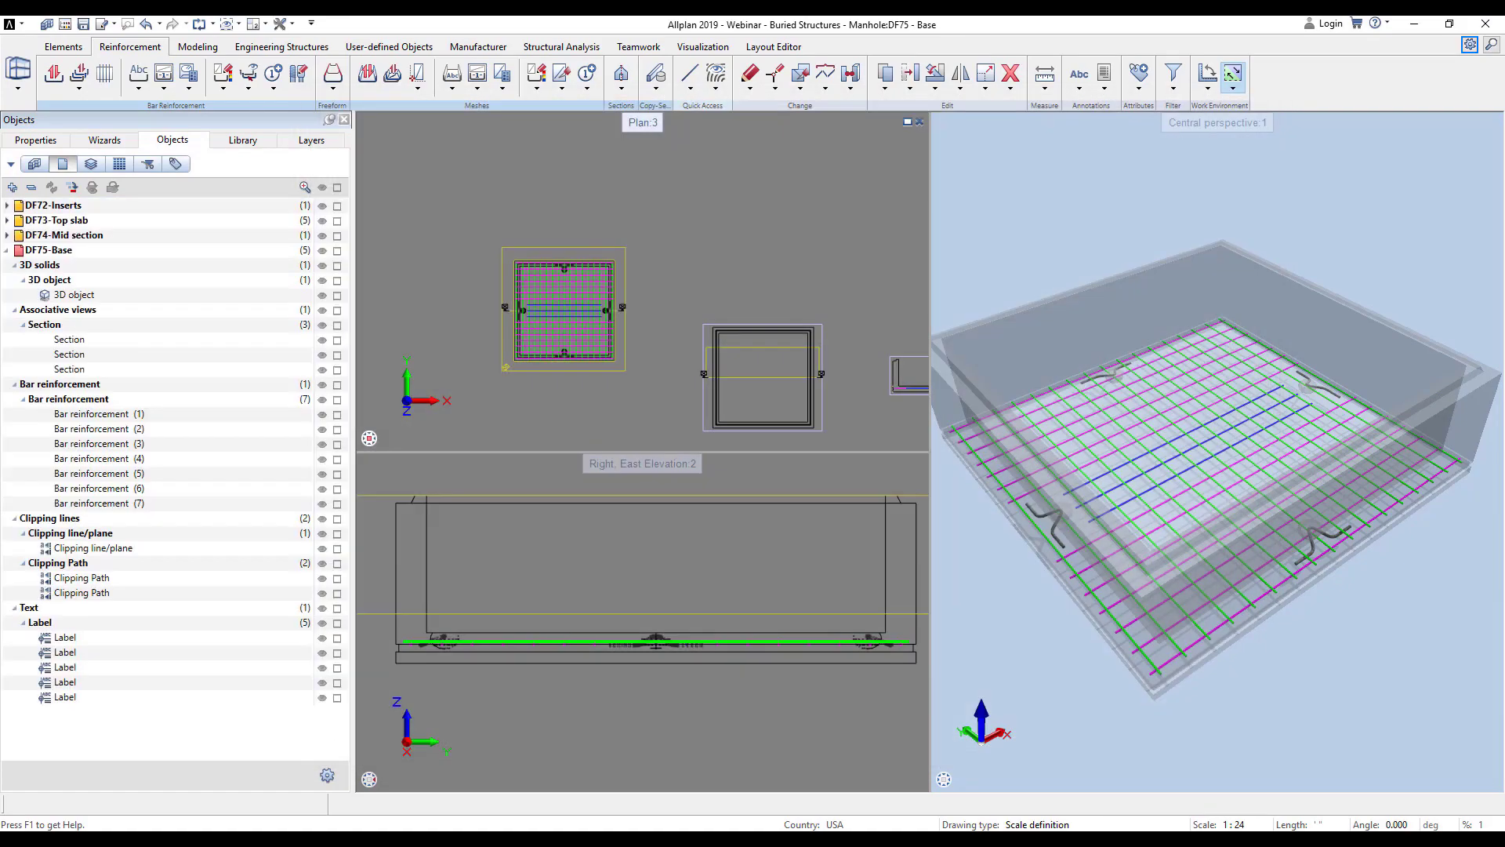
# - Place an associative reinforcement legend, 43 Bar schedule - b. shapes - ACI, in plan beside the section views
pyautogui.scroll(1, 1139, 431)
pyautogui.scroll(-3, 1187, 399)
pyautogui.moveTo(1259, 377)
pyautogui.mouseDown()
pyautogui.moveTo(1201, 458)
pyautogui.moveTo(1314, 395)
pyautogui.moveTo(1270, 486)
pyautogui.mouseUp()
pyautogui.scroll(-2, 498, 288)
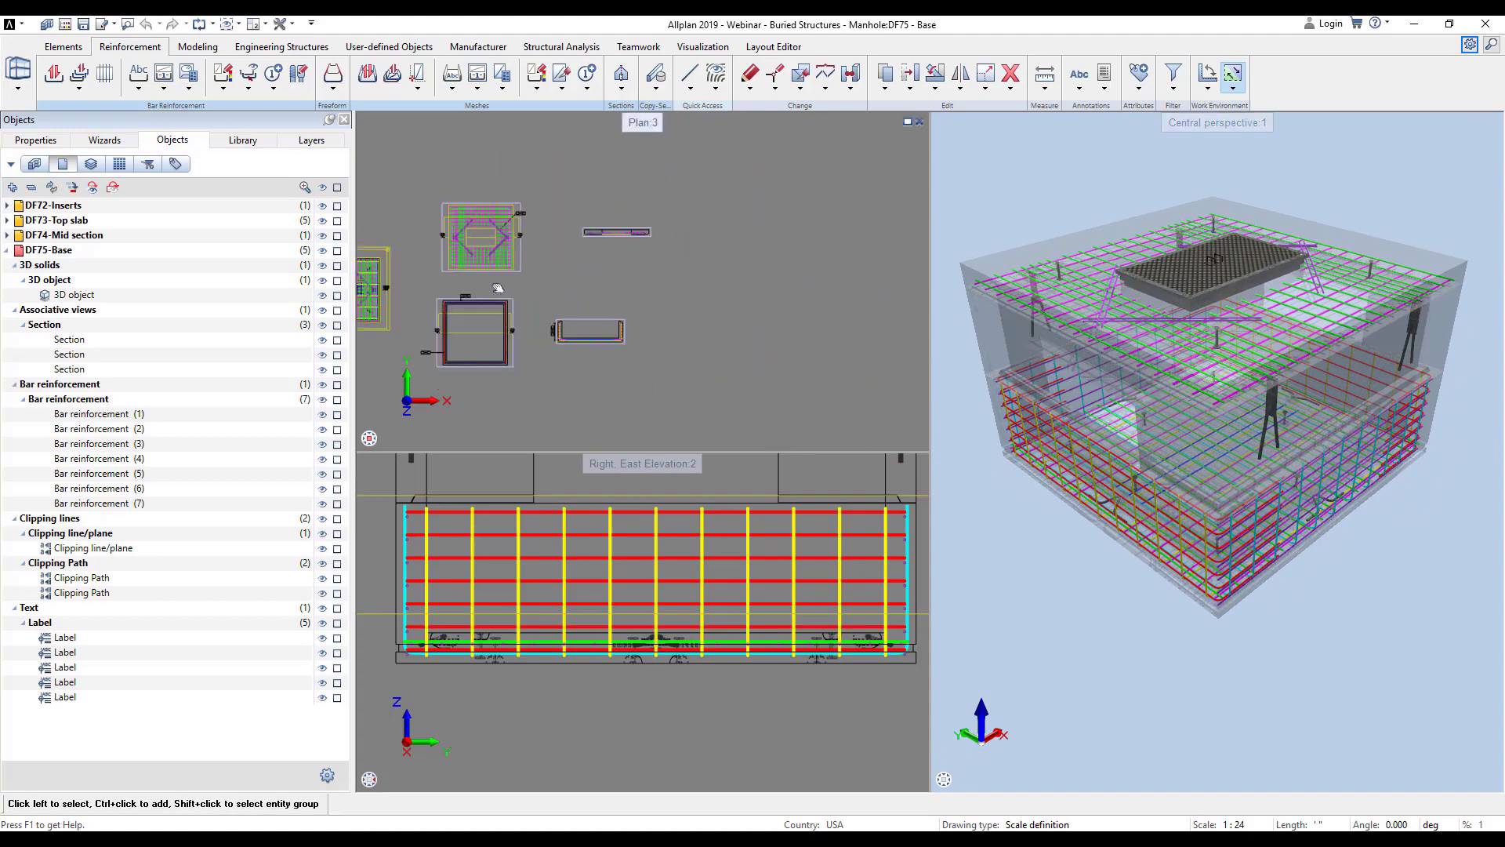
pyautogui.click(188, 74)
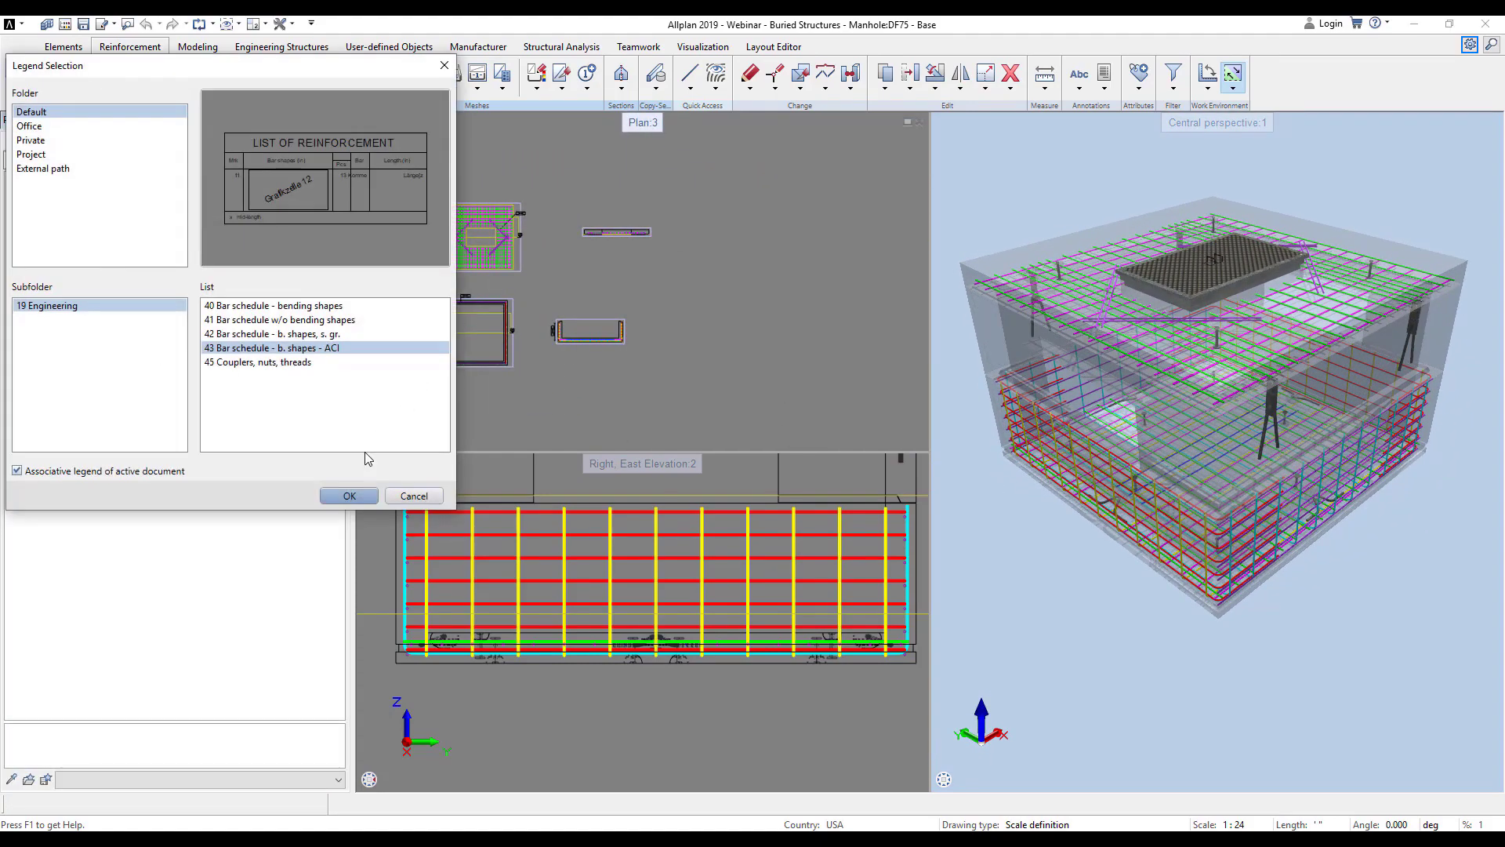
pyautogui.click(349, 496)
pyautogui.click(735, 255)
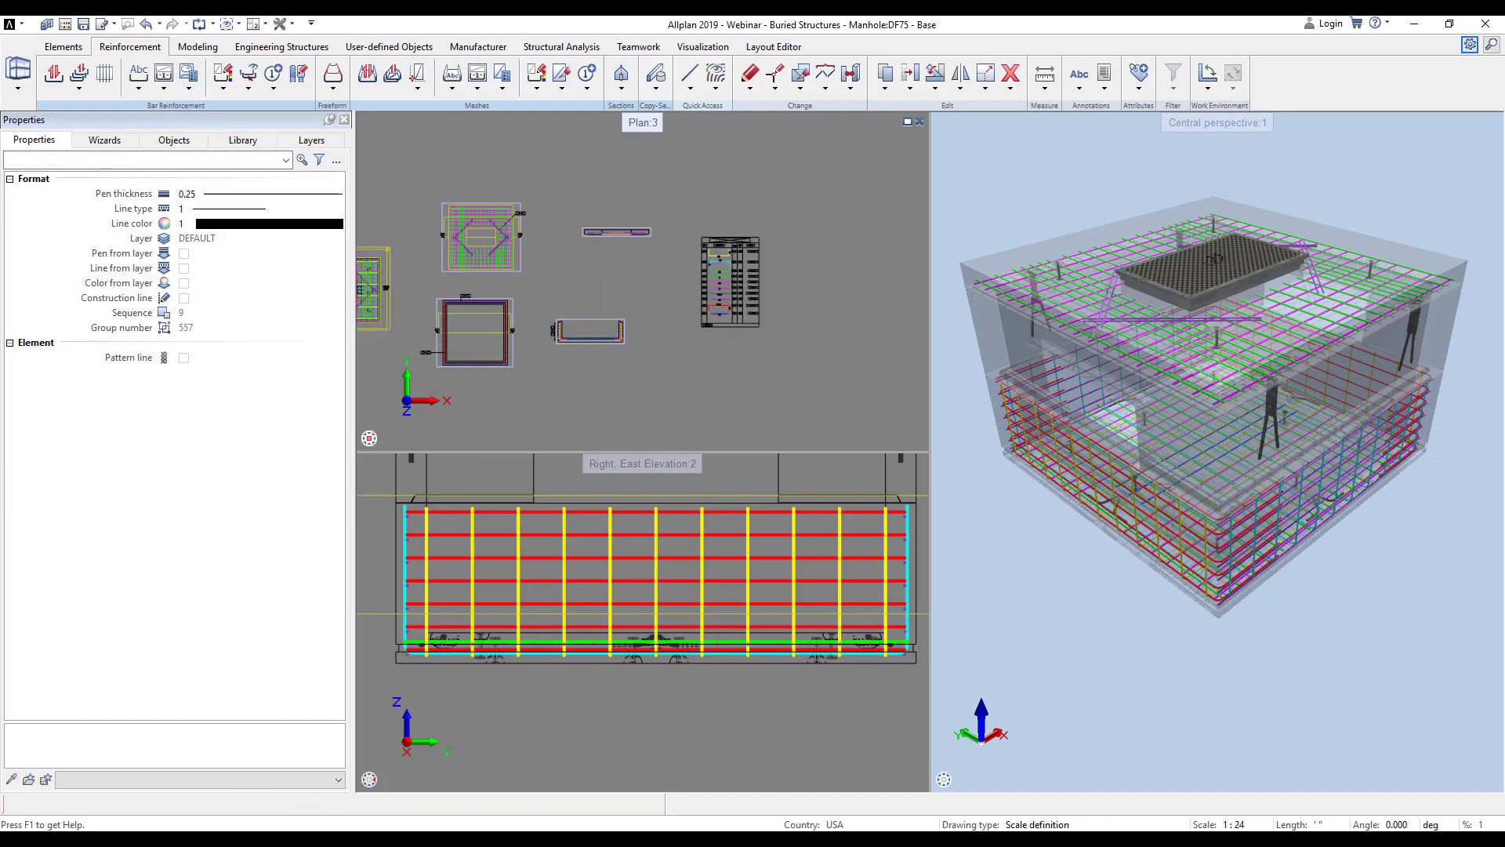
pyautogui.scroll(4, 735, 255)
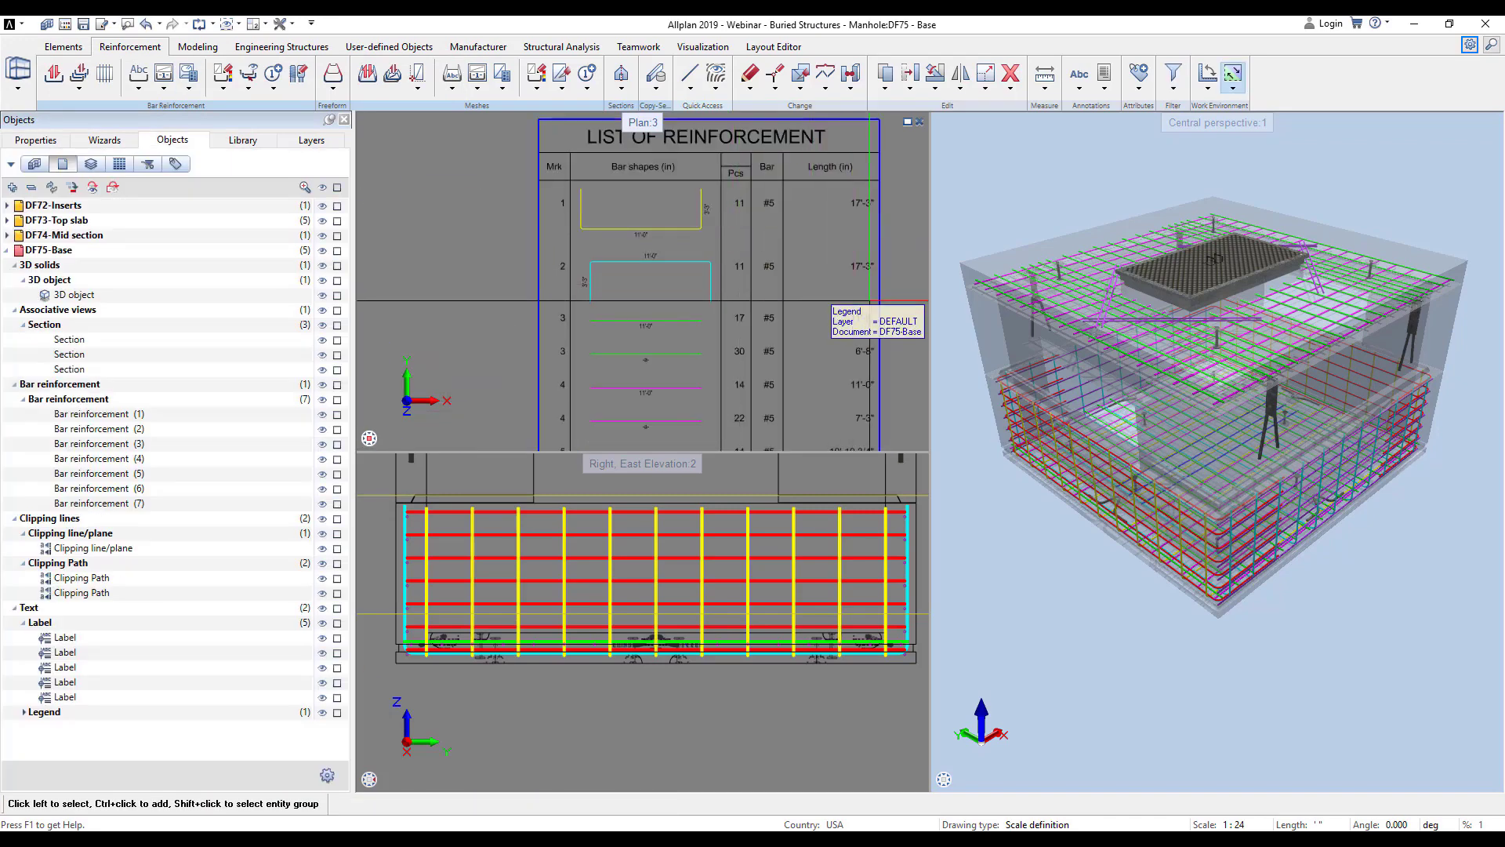
pyautogui.moveTo(807, 382); pyautogui.dragTo(828, 331, button='middle')
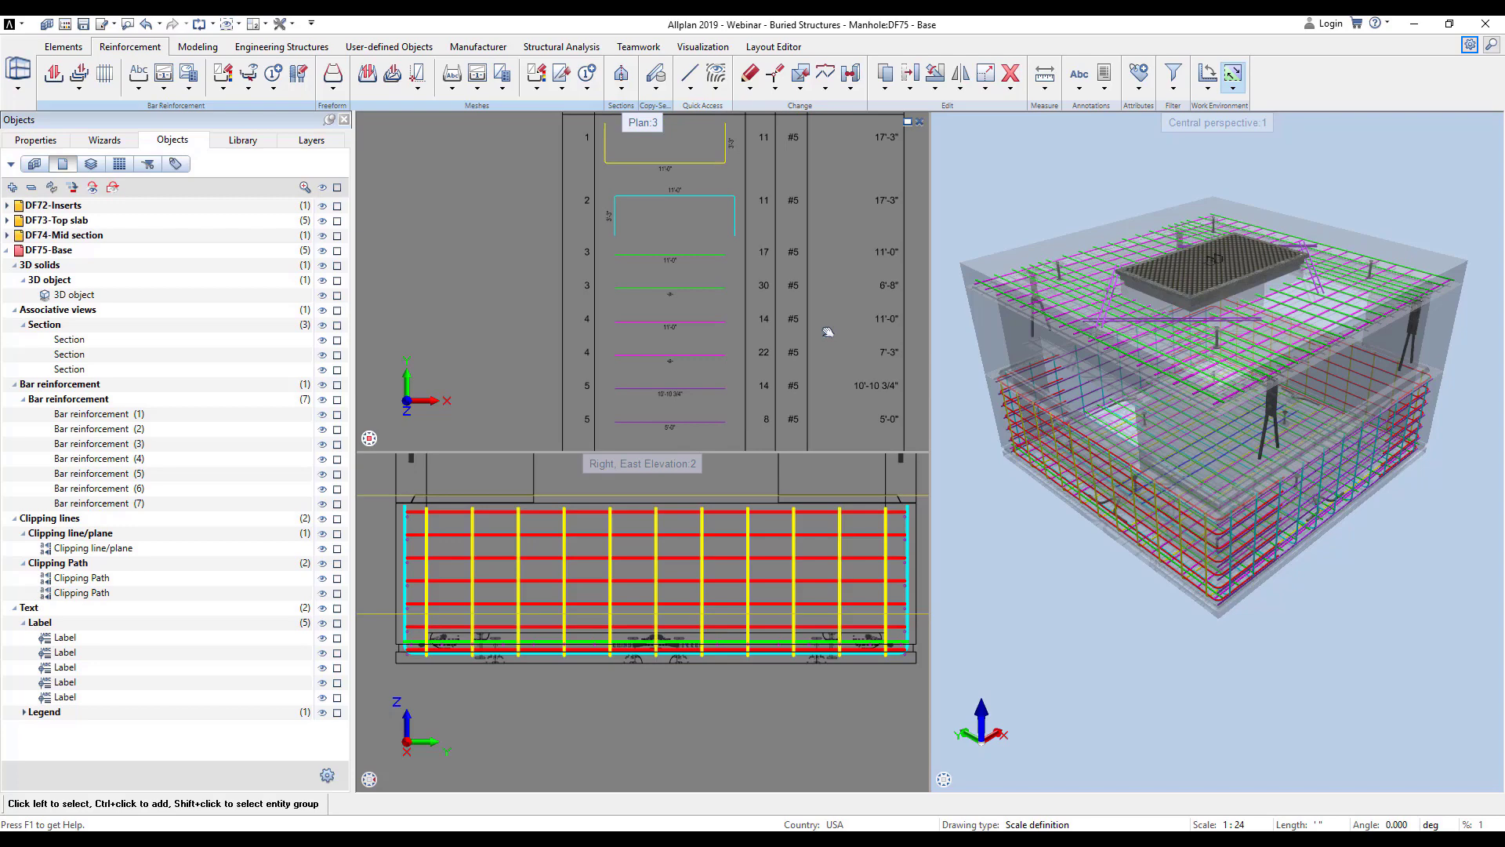
pyautogui.scroll(-6, 827, 332)
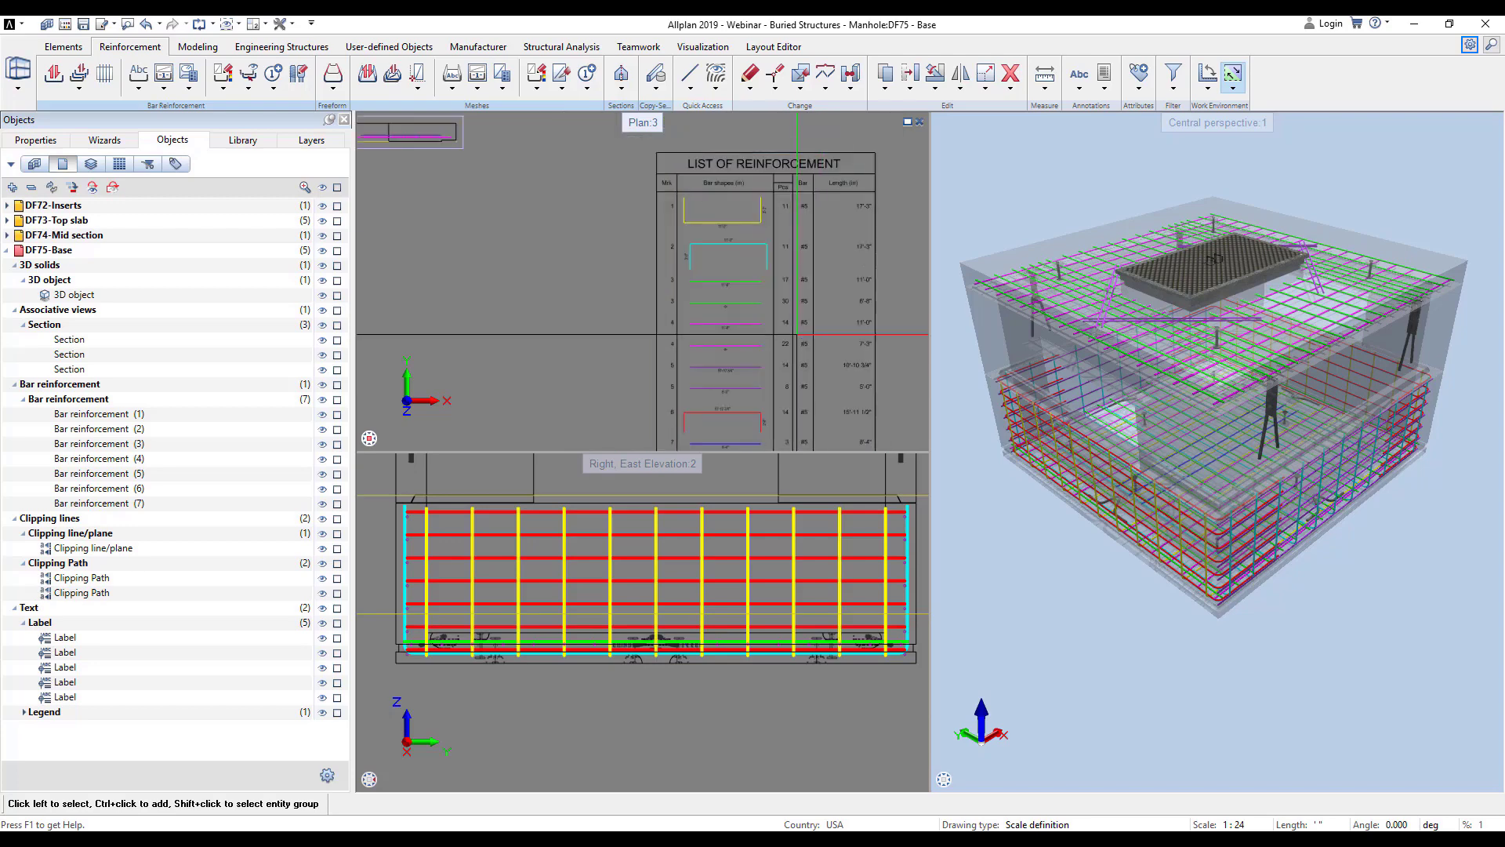
# - Create a full schema of the base's yellow U-shaped bar and place it in plan directly above the base section
pyautogui.click(164, 73)
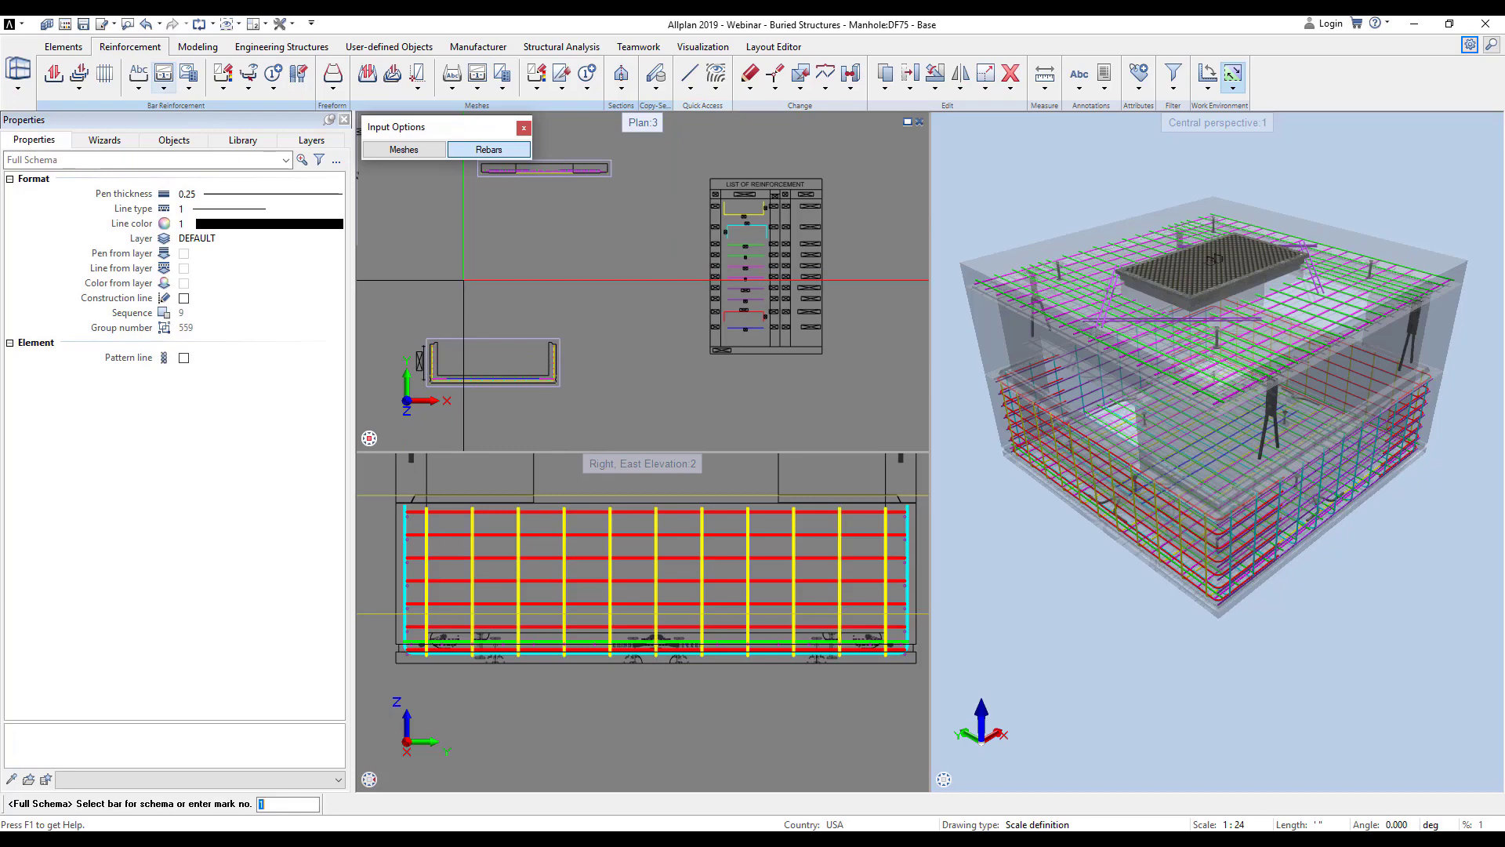
pyautogui.scroll(2, 549, 346)
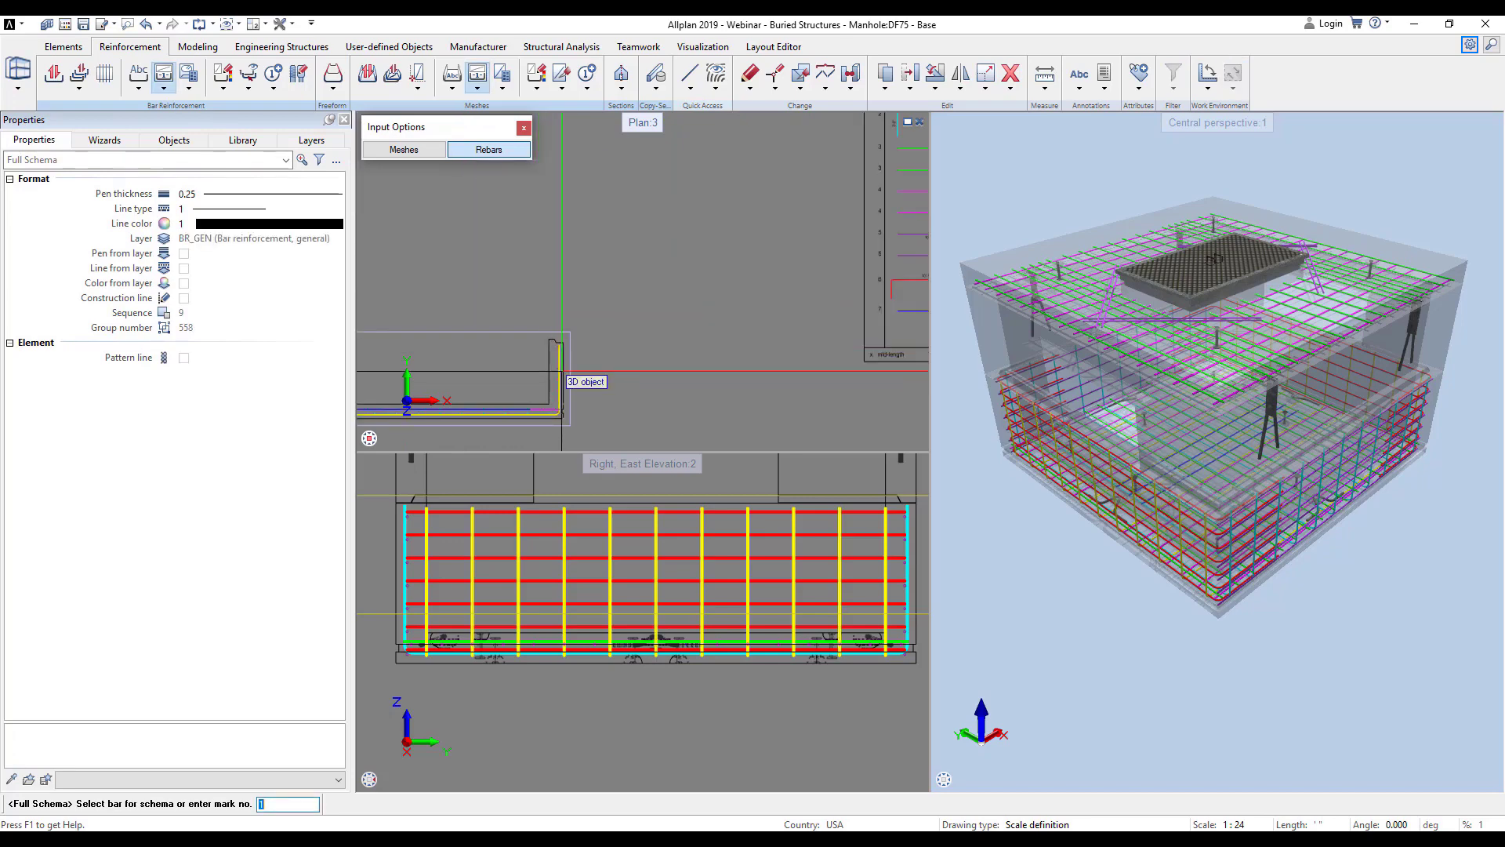
pyautogui.click(560, 372)
pyautogui.moveTo(631, 352); pyautogui.dragTo(654, 373, button='middle')
pyautogui.scroll(-1, 654, 374)
pyautogui.moveTo(477, 293); pyautogui.dragTo(504, 350, button='middle')
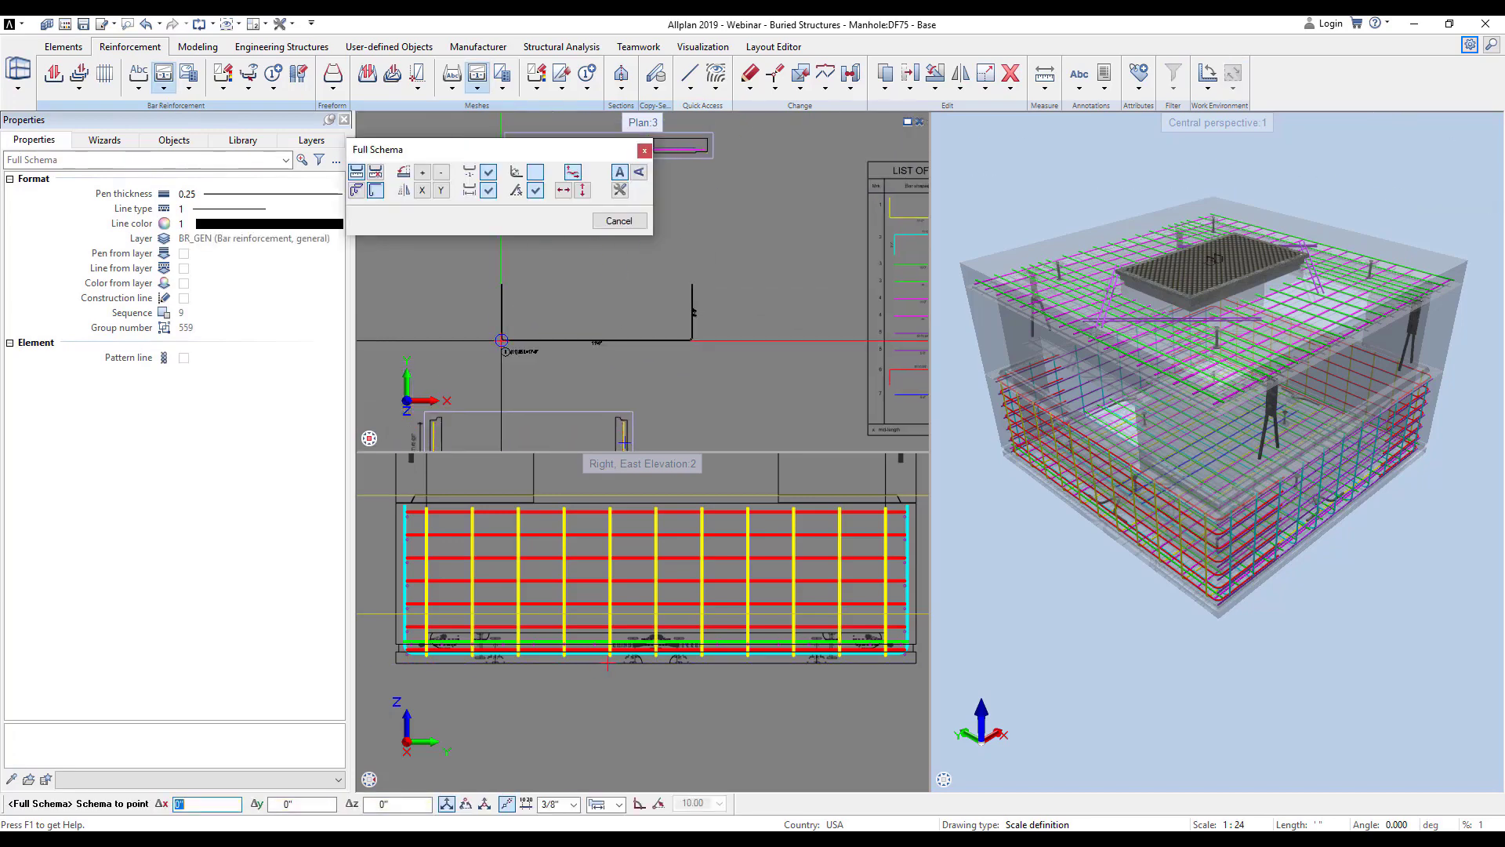
pyautogui.click(469, 339)
pyautogui.press('Escape')
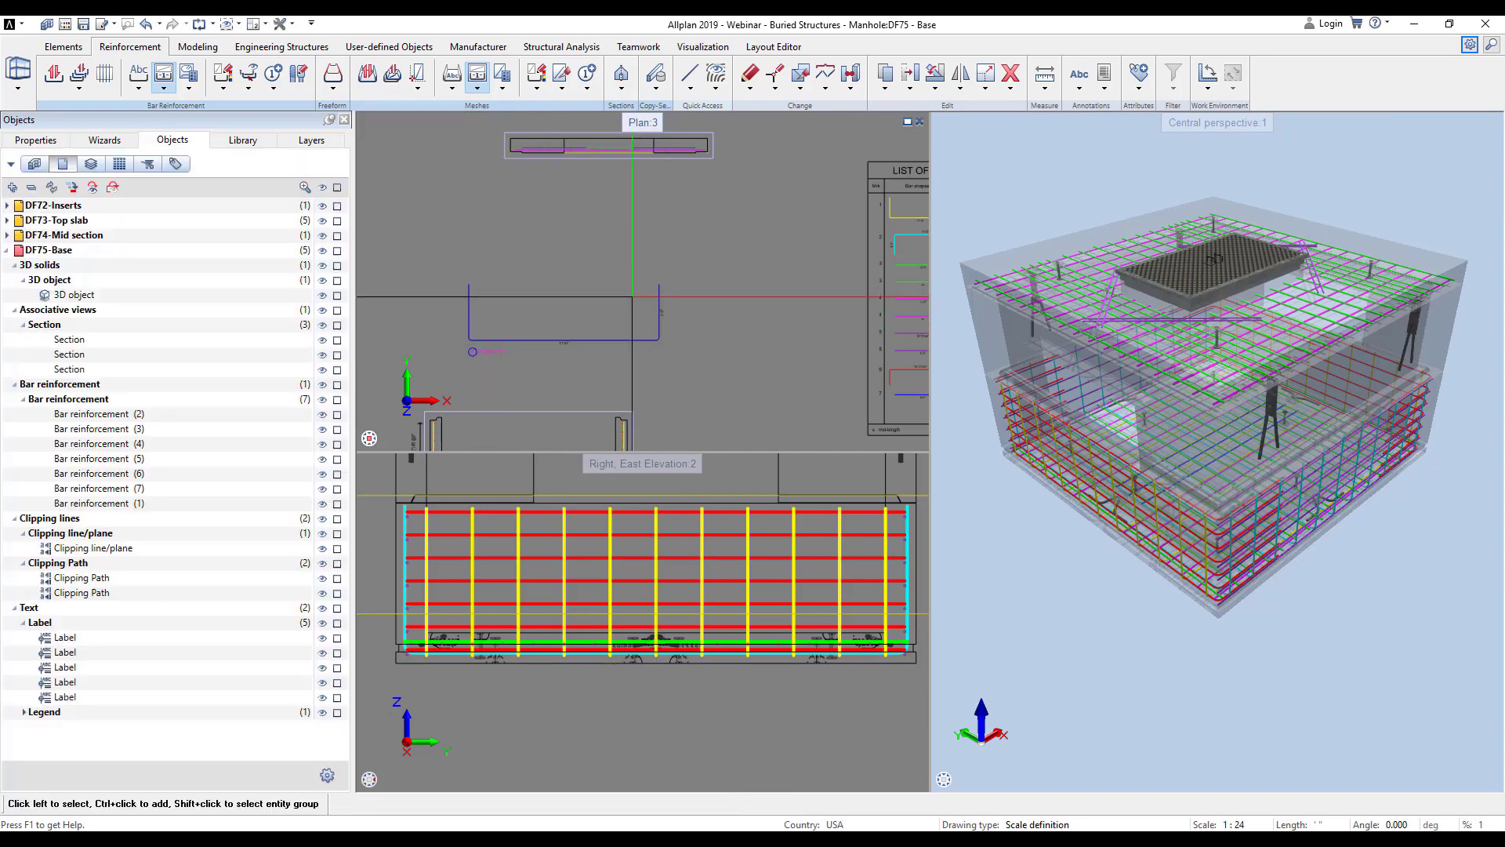
# - Add a 6" hook to the upper end of the east leg of the U-shaped bar in the schema
pyautogui.rightClick(657, 295)
pyautogui.click(706, 391)
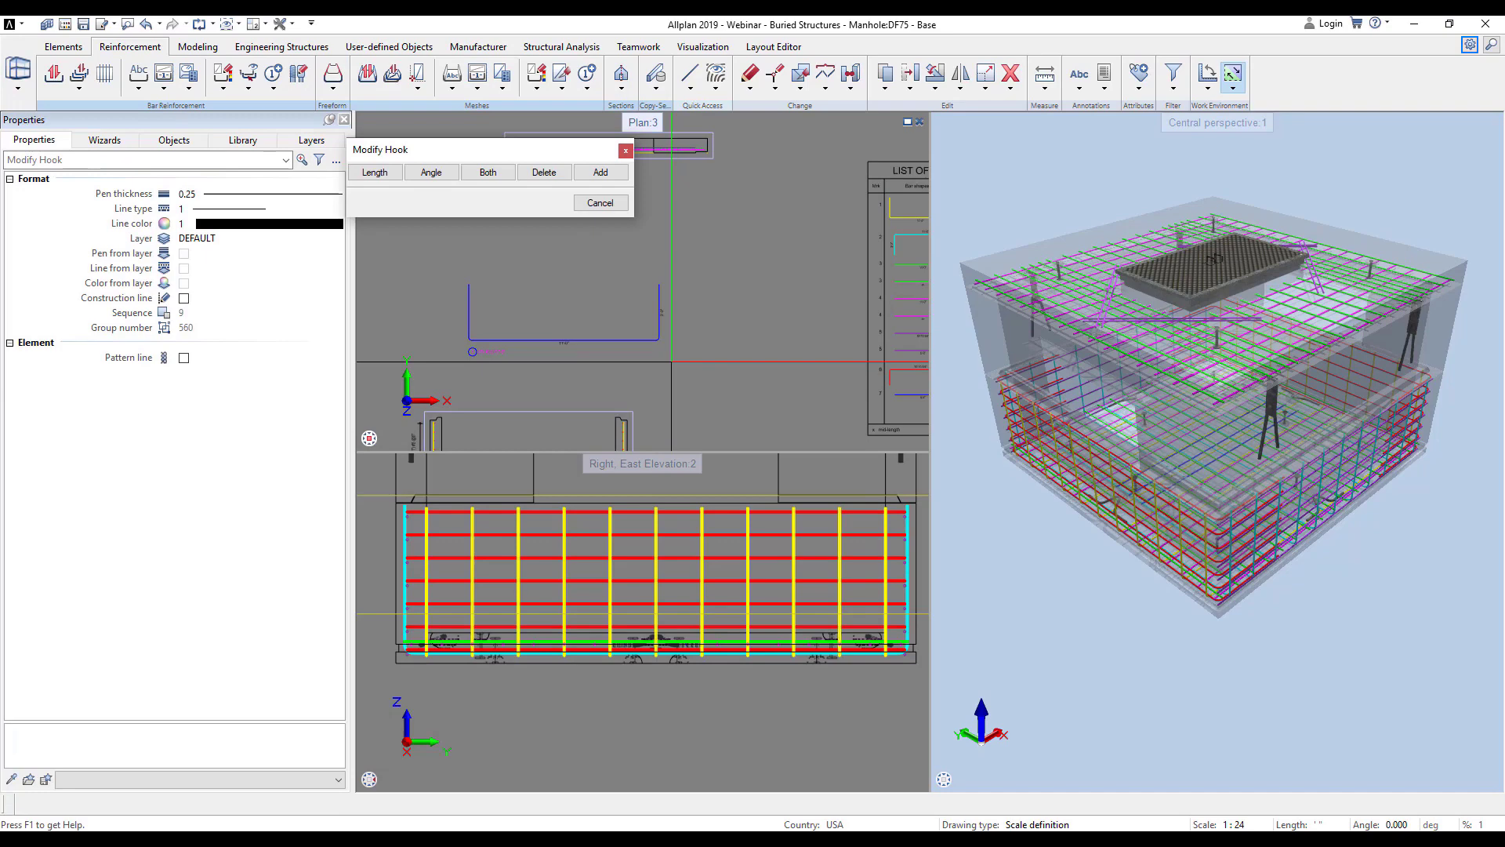
pyautogui.click(601, 172)
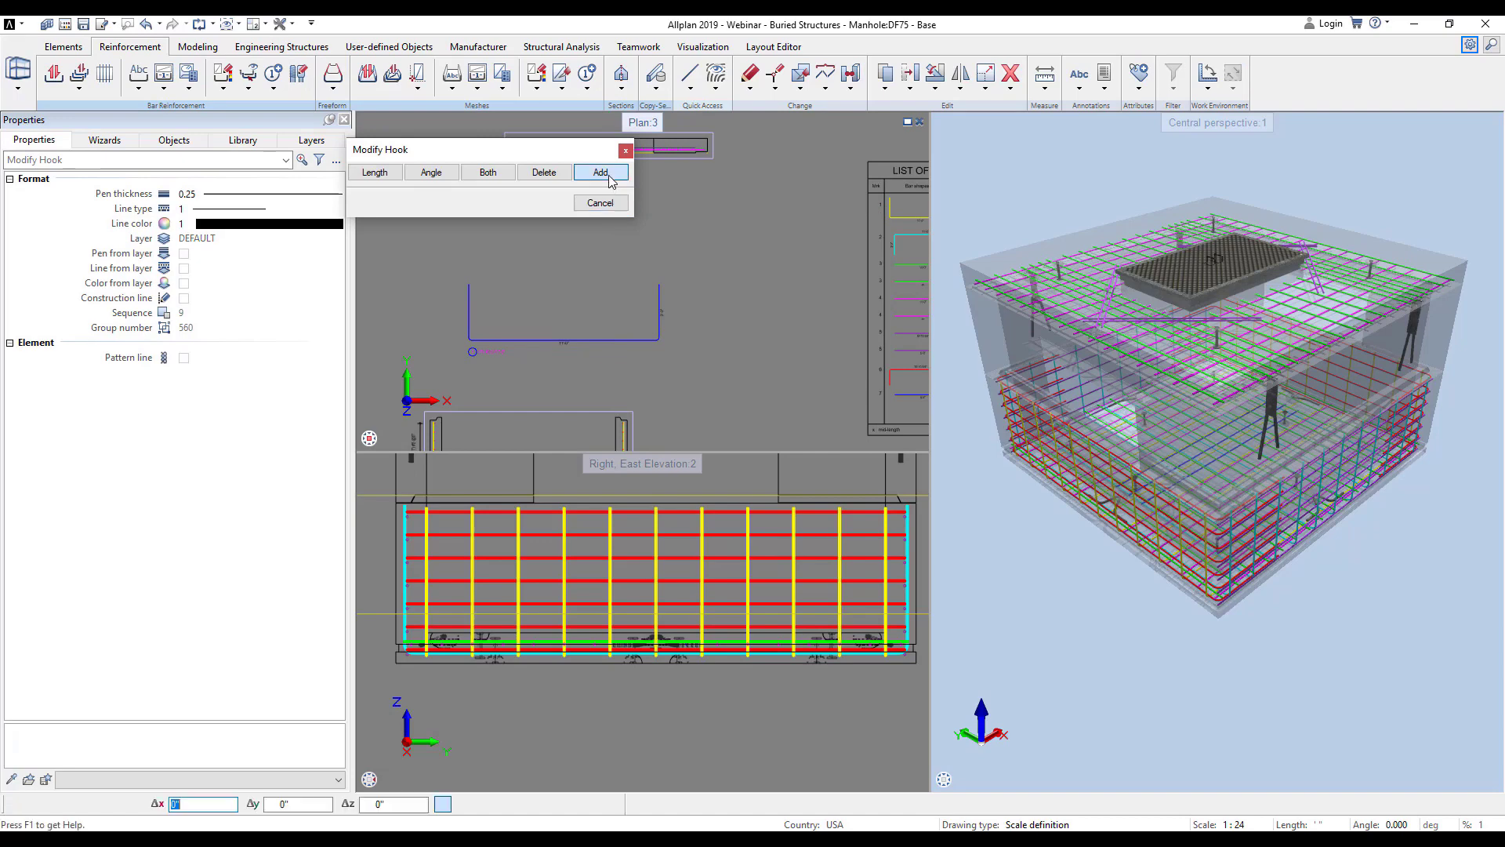
pyautogui.click(656, 282)
pyautogui.press('Return')
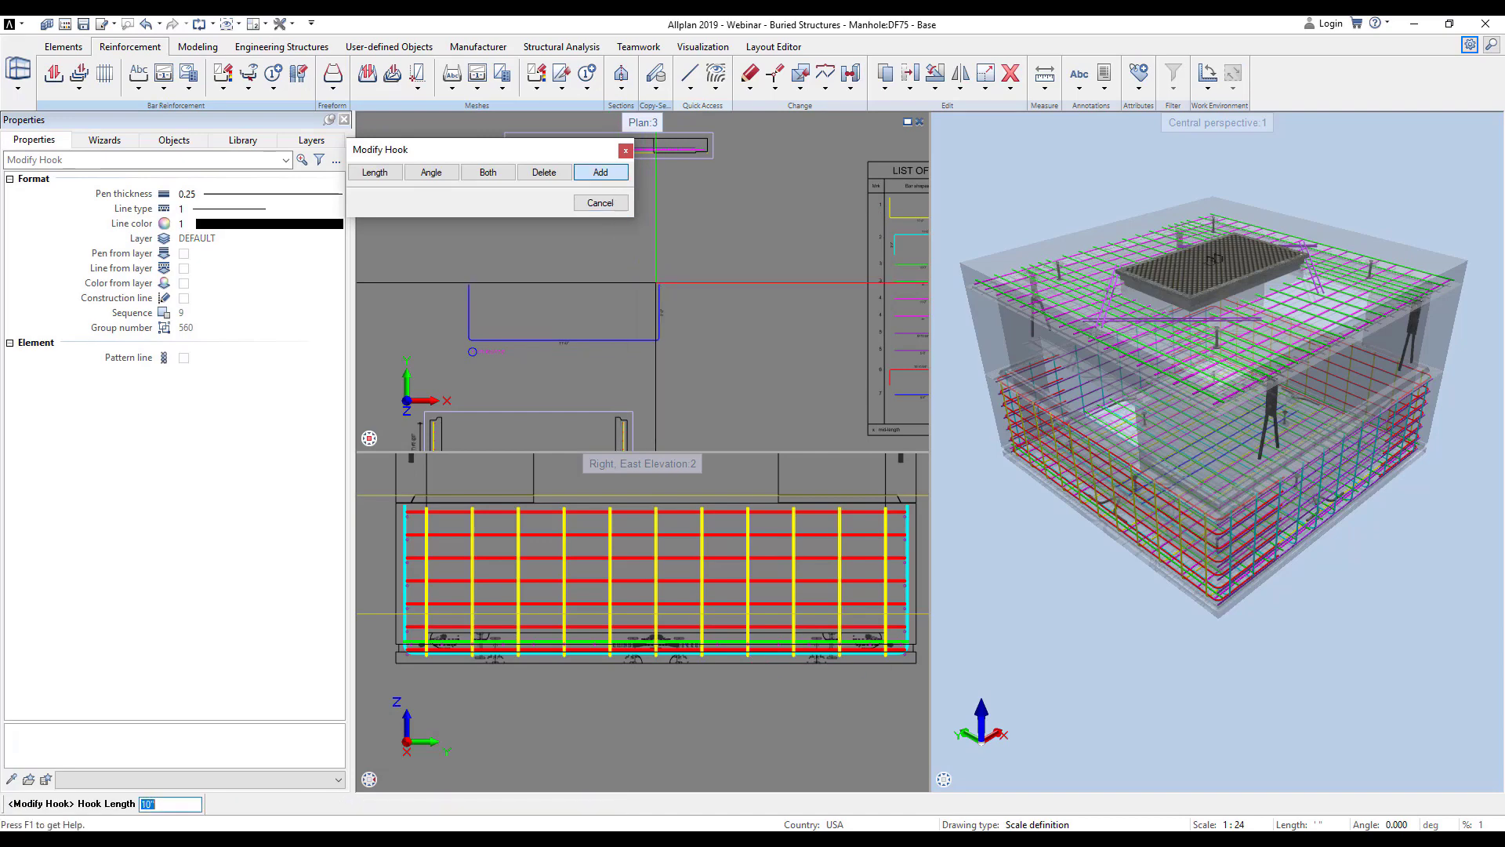
pyautogui.write('6')
pyautogui.press('Return')
pyautogui.press('Escape')
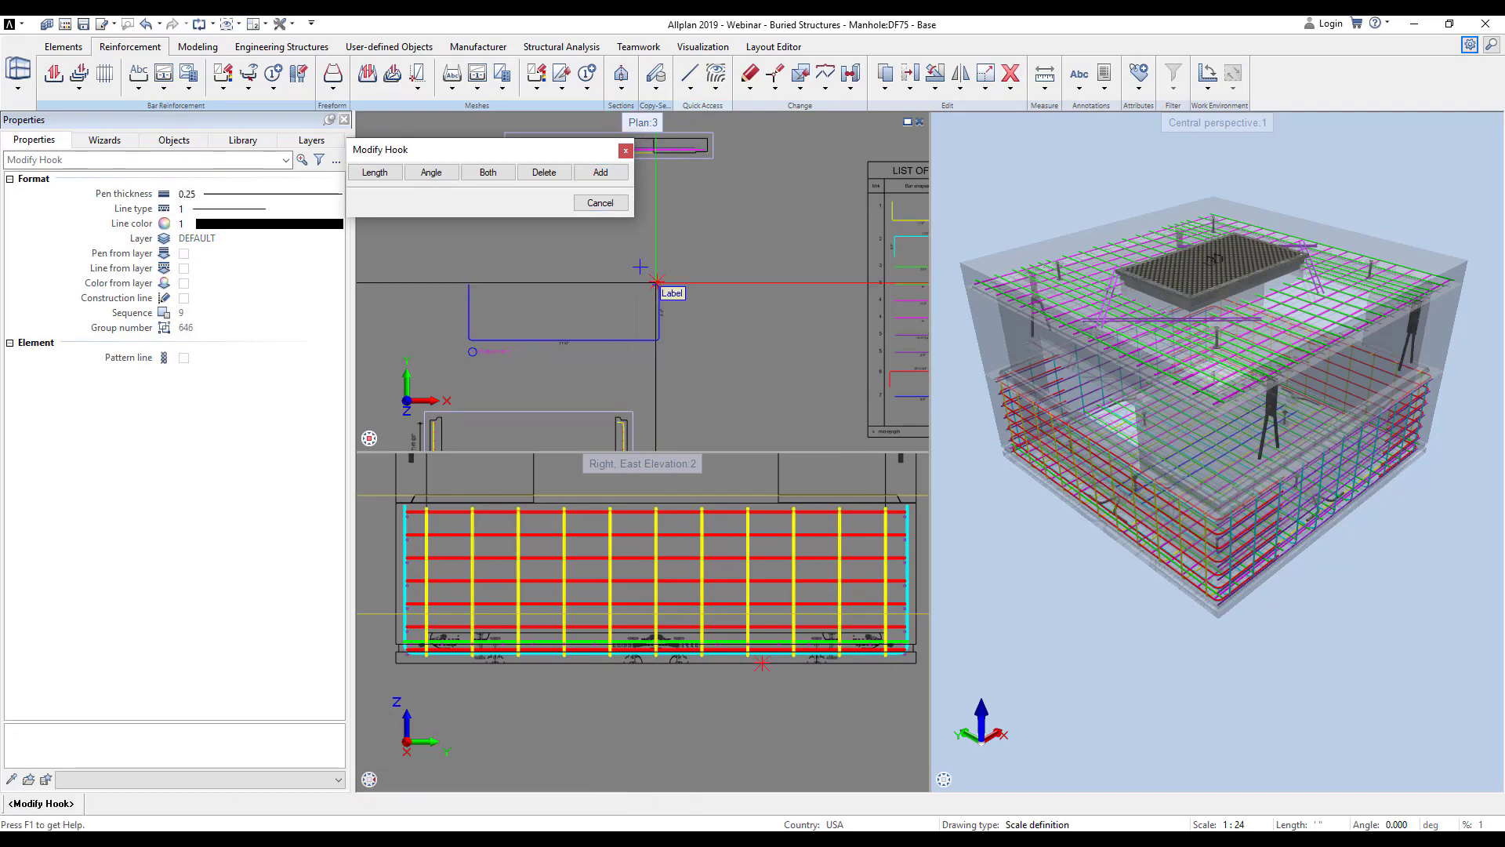
pyautogui.press('Escape')
# - Examine the hooked bar in the schema, the section views and the mark 1 row of the reinforcement list
pyautogui.scroll(3, 660, 291)
pyautogui.scroll(-4, 675, 290)
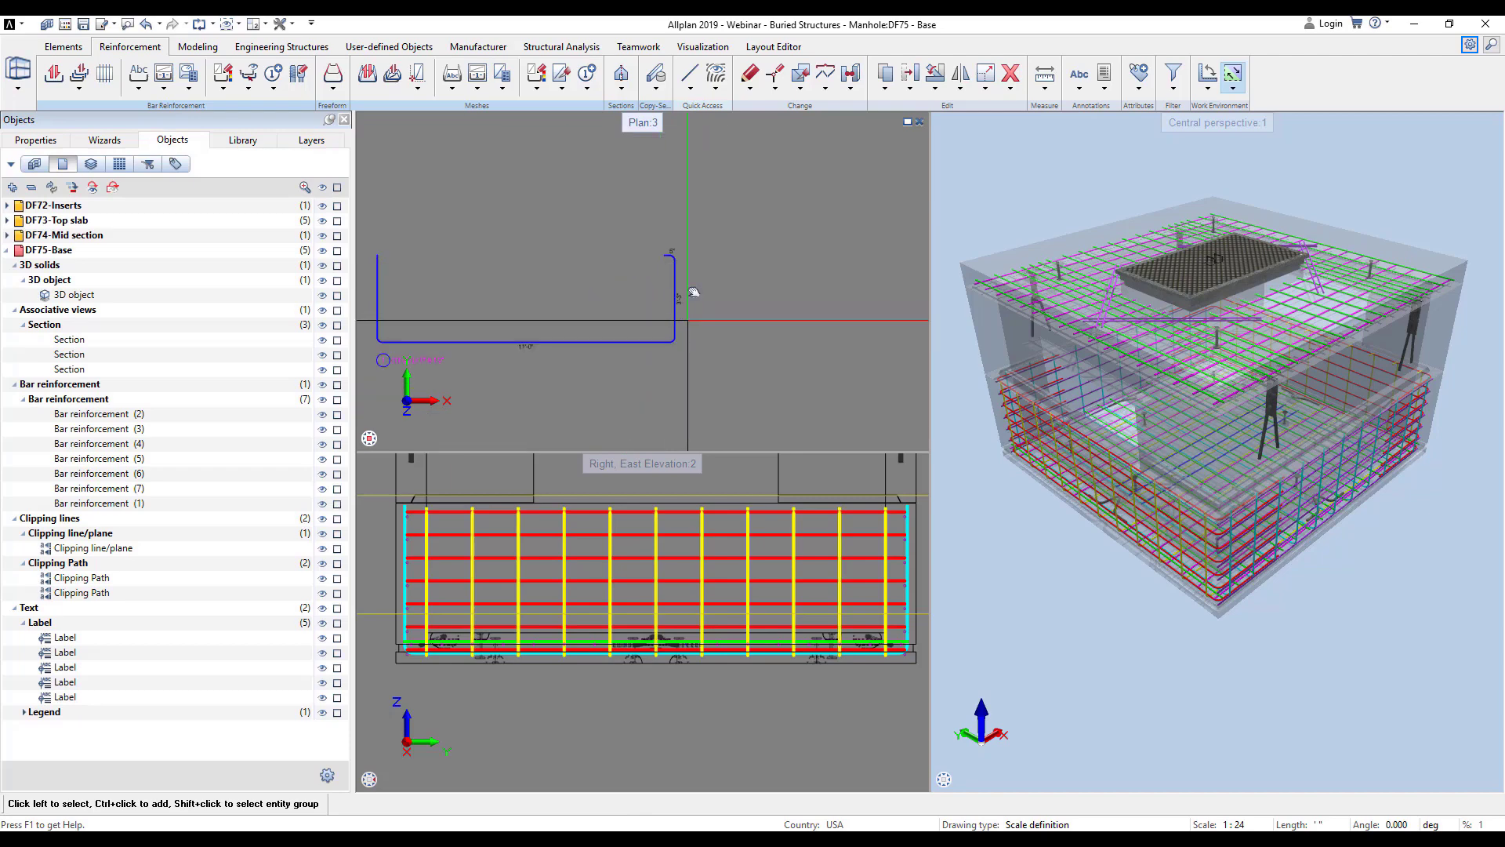
pyautogui.scroll(-5, 490, 284)
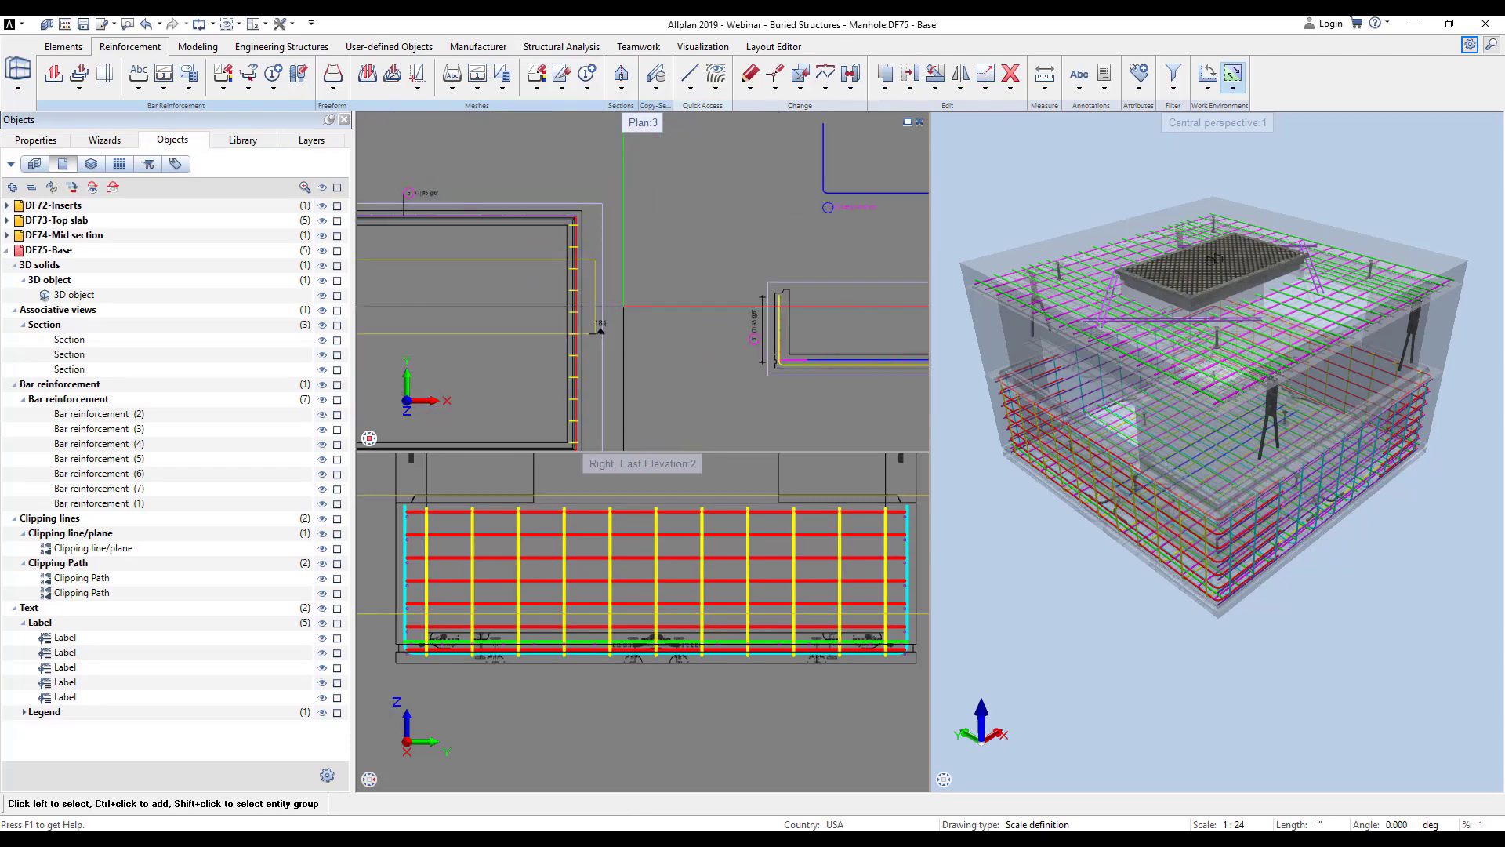
pyautogui.moveTo(880, 205); pyautogui.dragTo(672, 296, button='middle')
pyautogui.scroll(9, 690, 276)
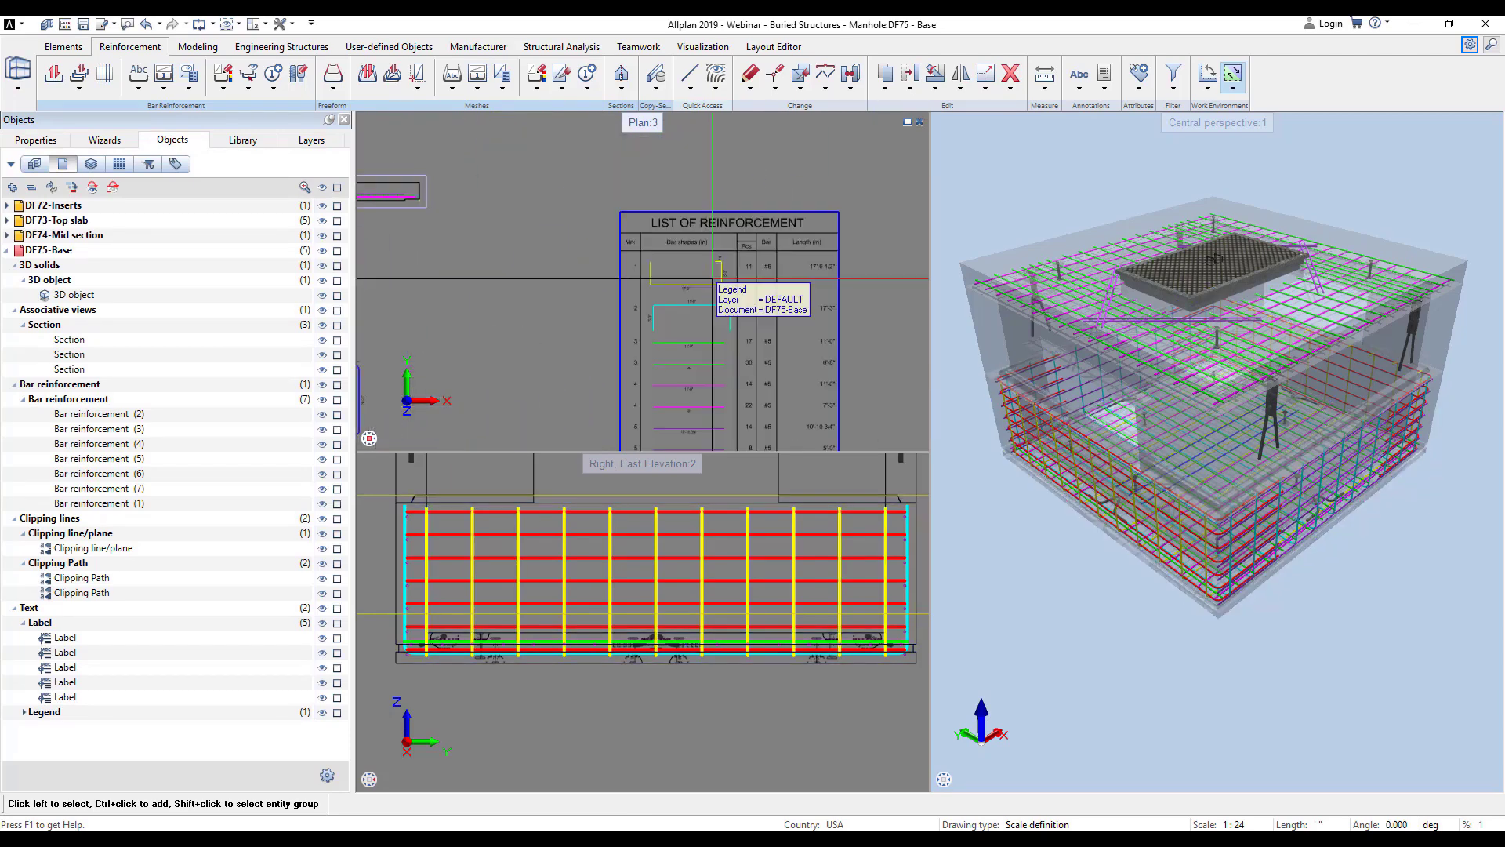
pyautogui.scroll(-6, 721, 265)
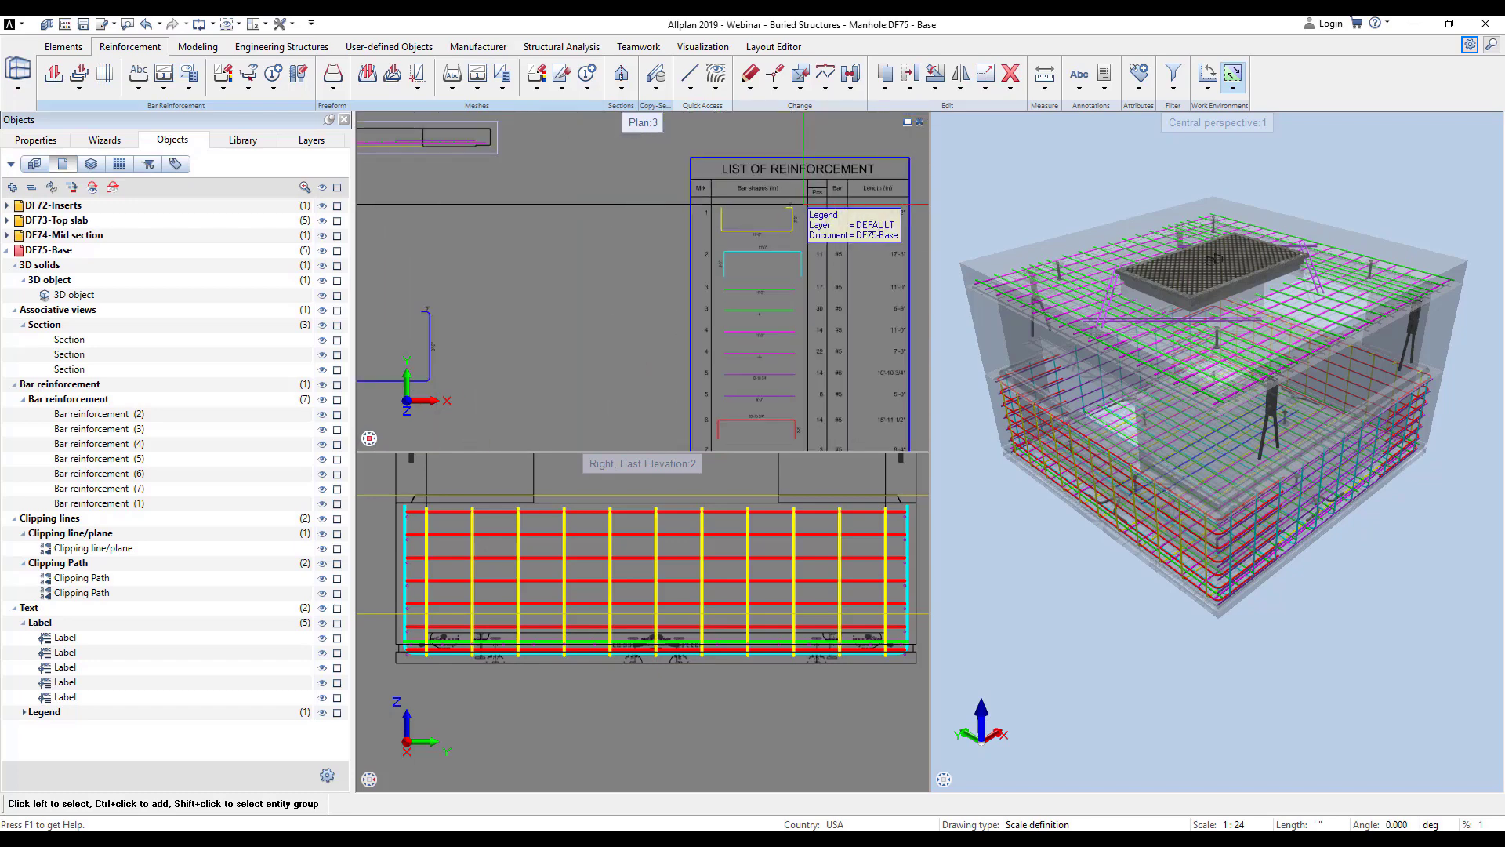
pyautogui.scroll(-3, 690, 269)
pyautogui.moveTo(661, 281); pyautogui.dragTo(645, 313, button='middle')
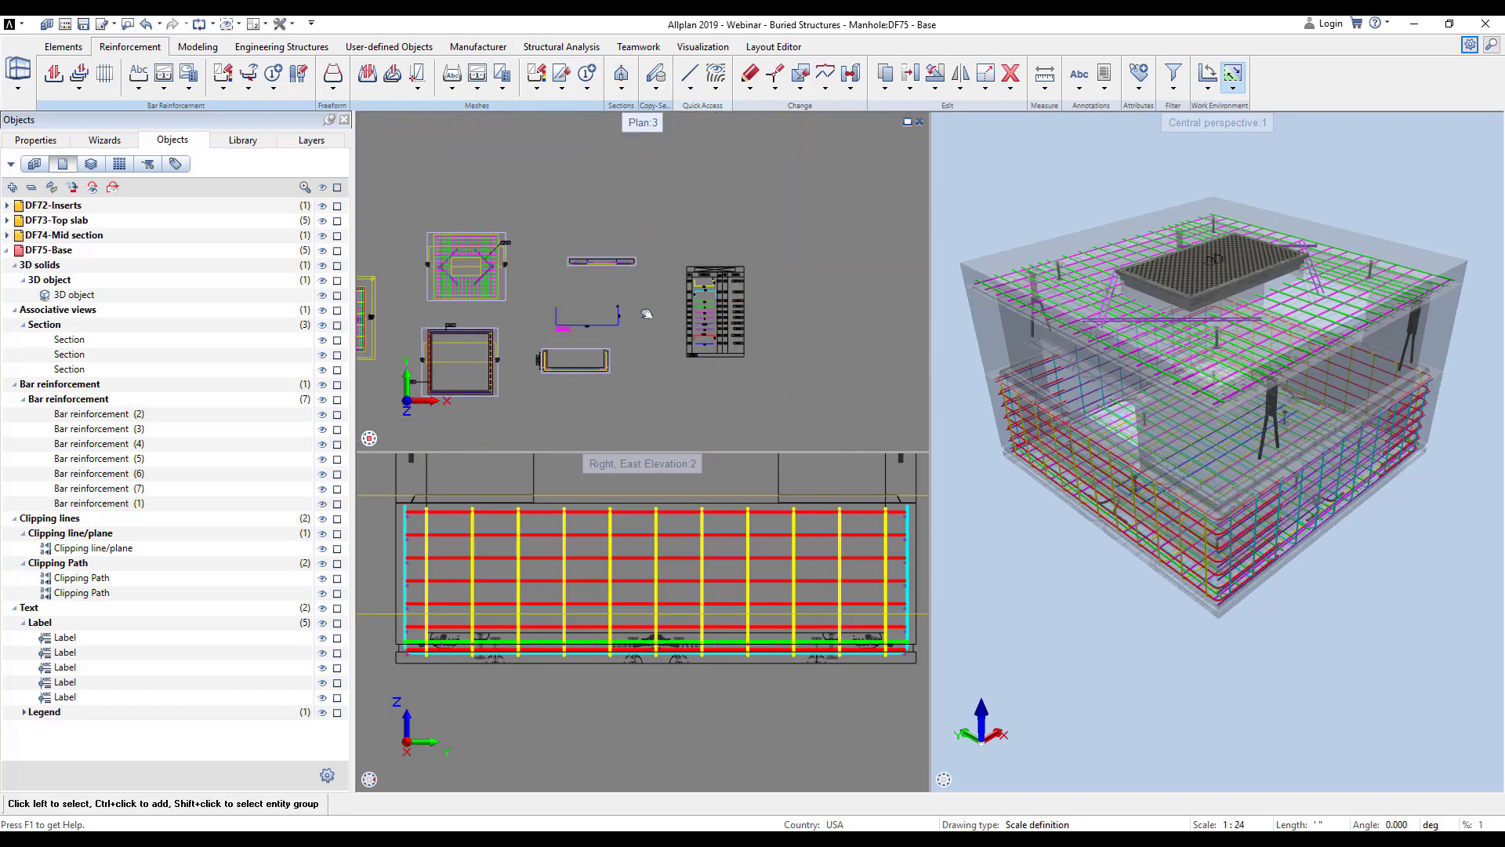
# - Convert the top slab, mid section and base 3D objects into user-defined architectural elements
pyautogui.click(851, 73)
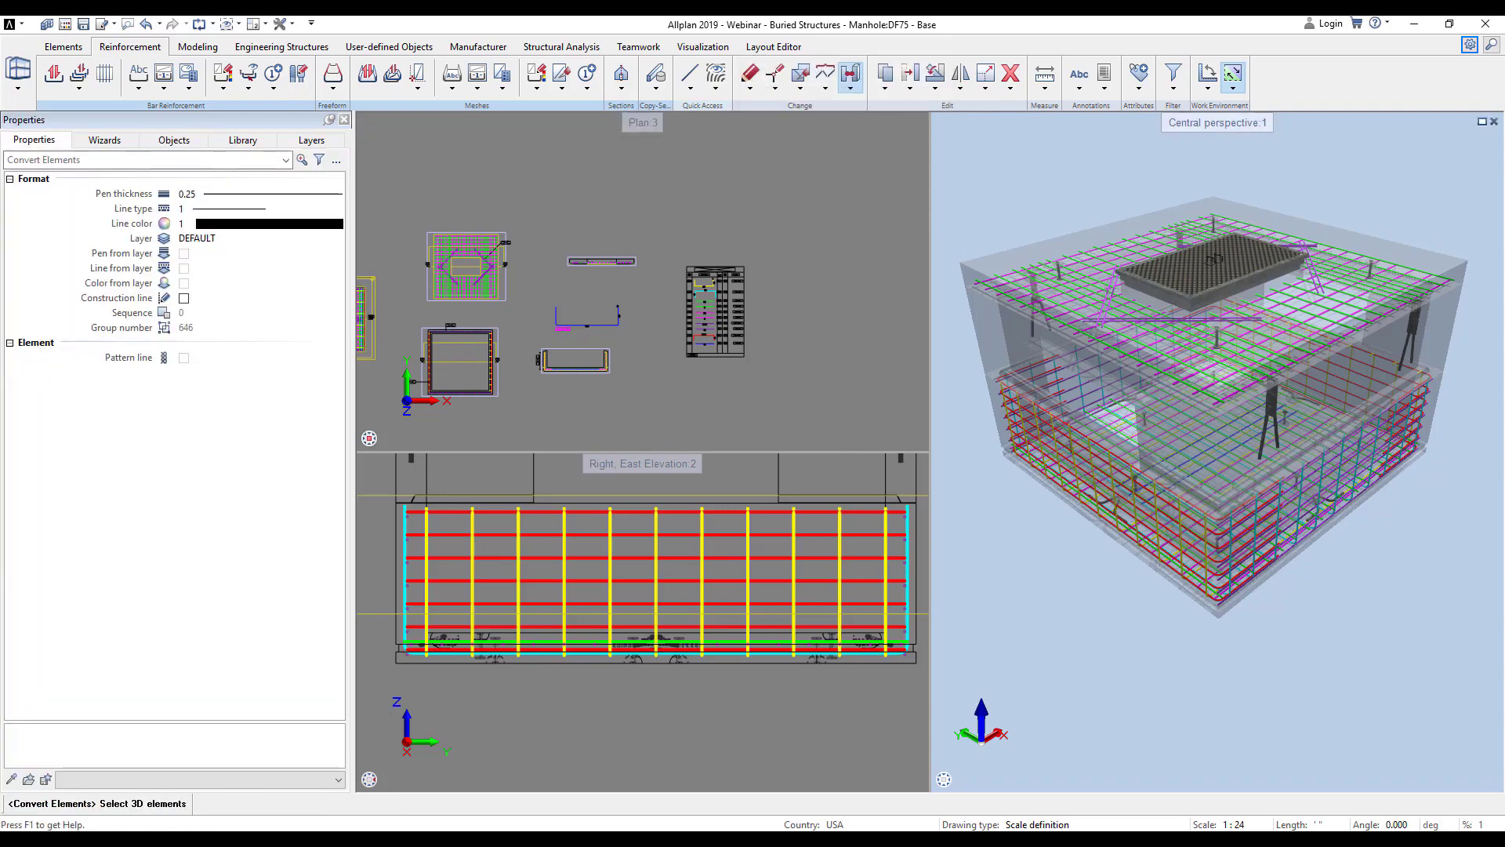
pyautogui.click(973, 337)
pyautogui.click(984, 396)
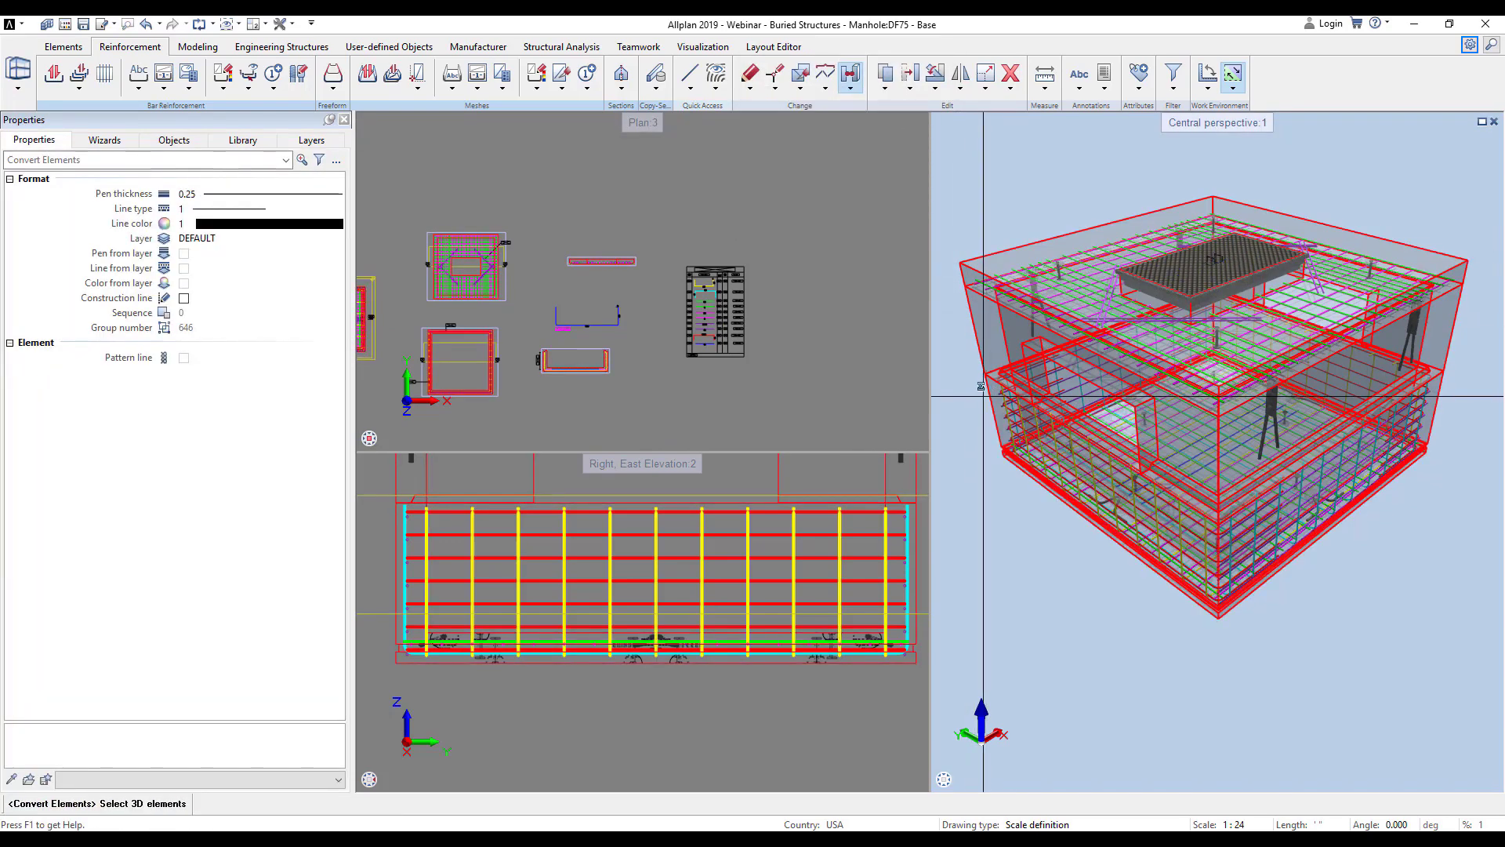
pyautogui.rightClick(985, 396)
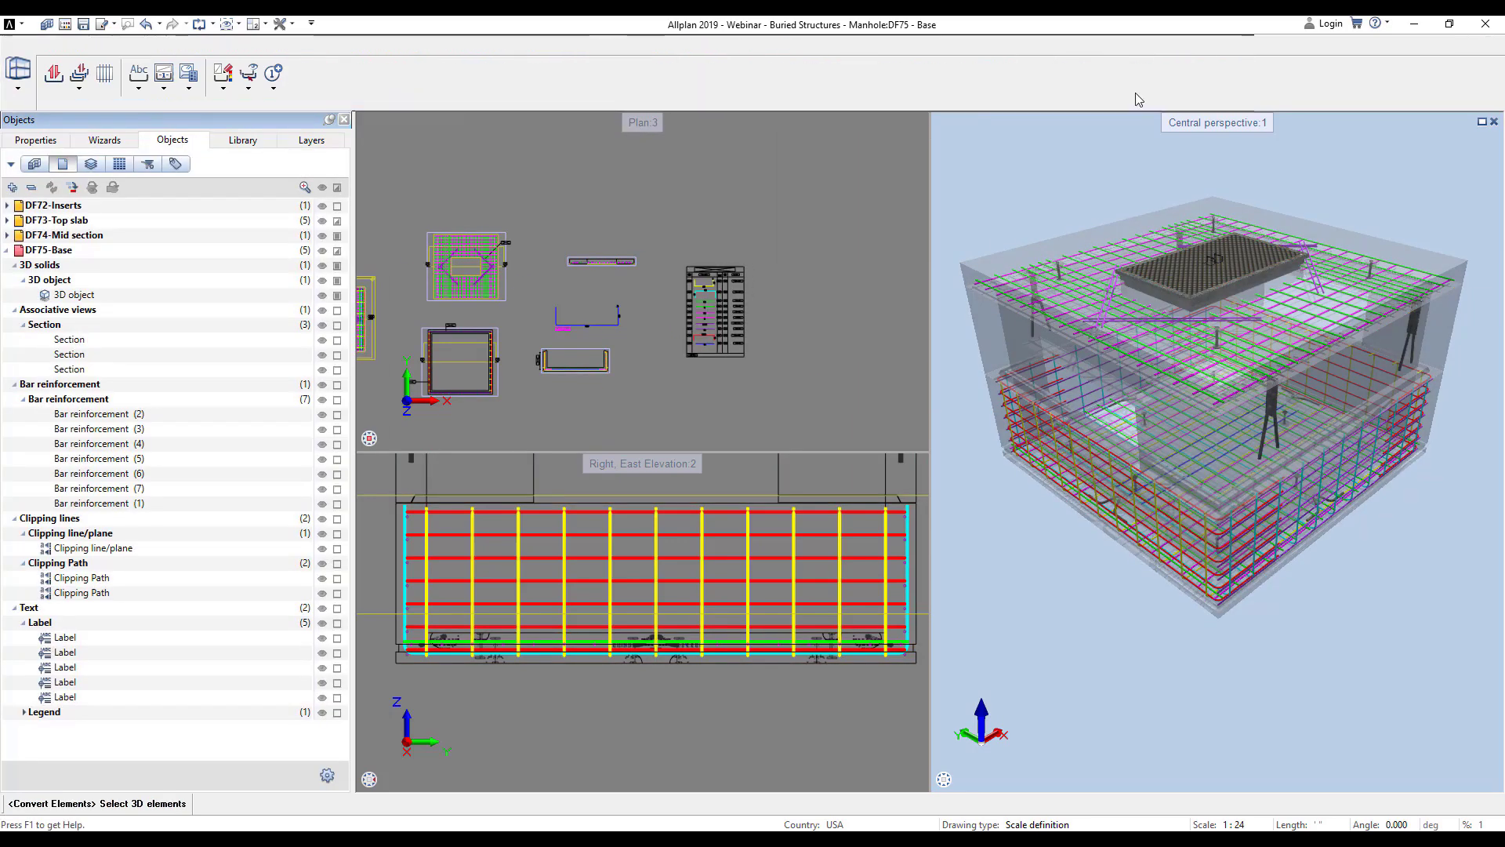
# - Transfer the NWC concrete attributes, with density 150 and concrete strength 5000, to the top slab, mid section and base elements
pyautogui.click(1140, 88)
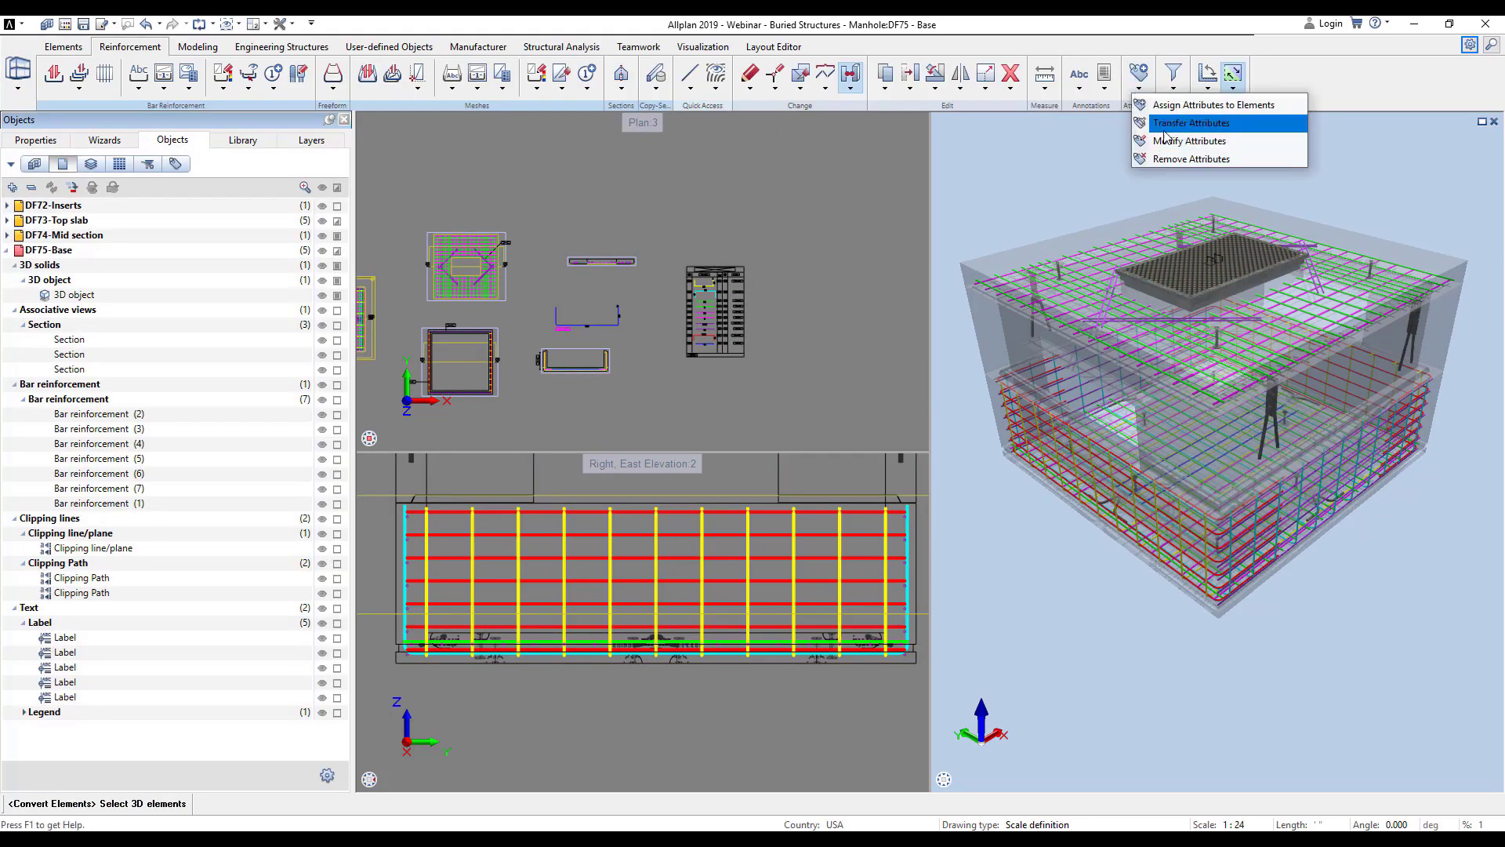
pyautogui.click(1191, 123)
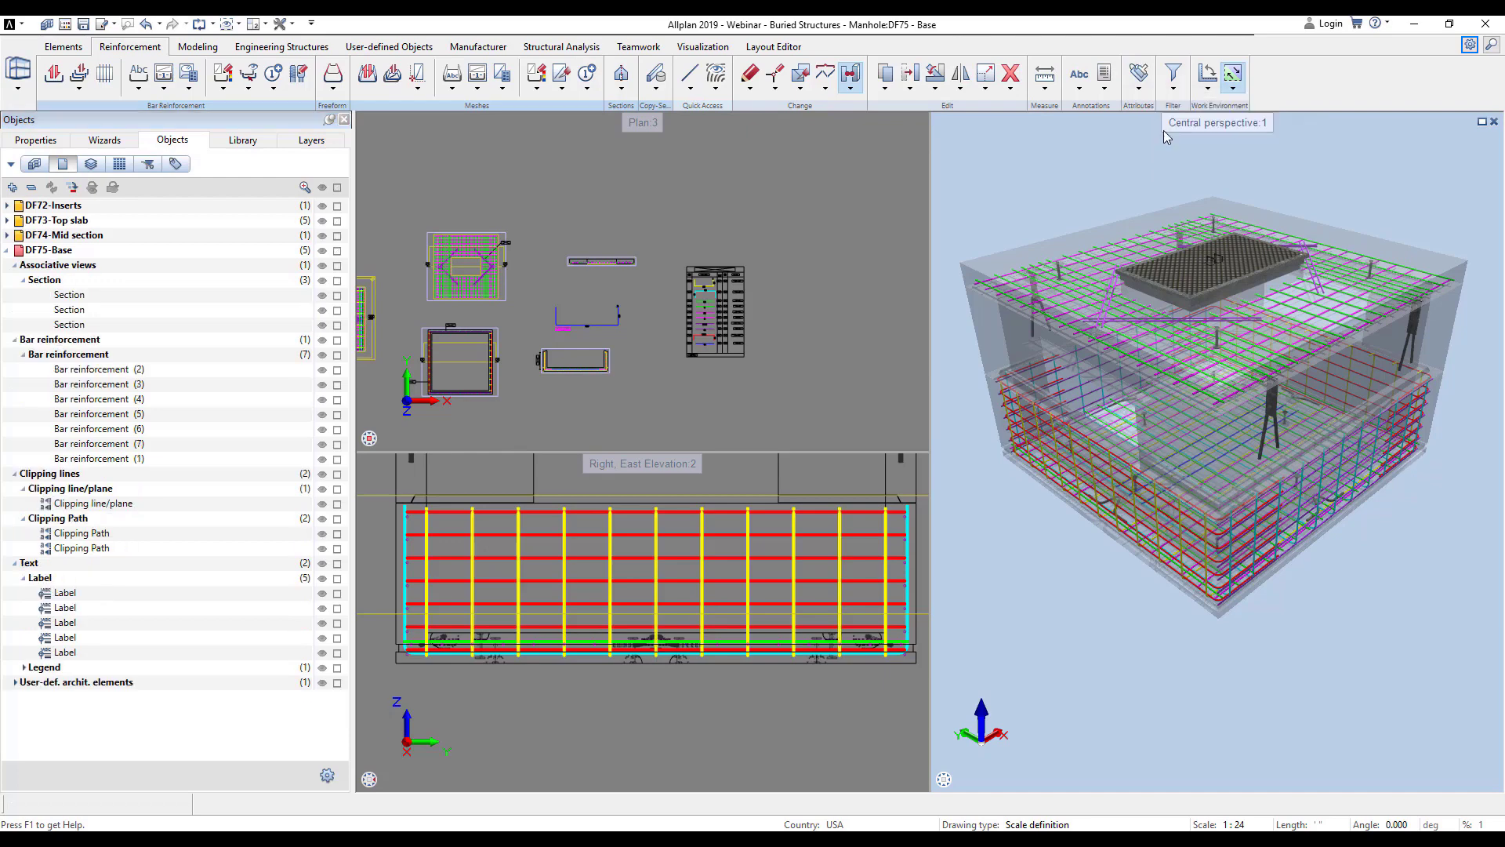
pyautogui.click(103, 140)
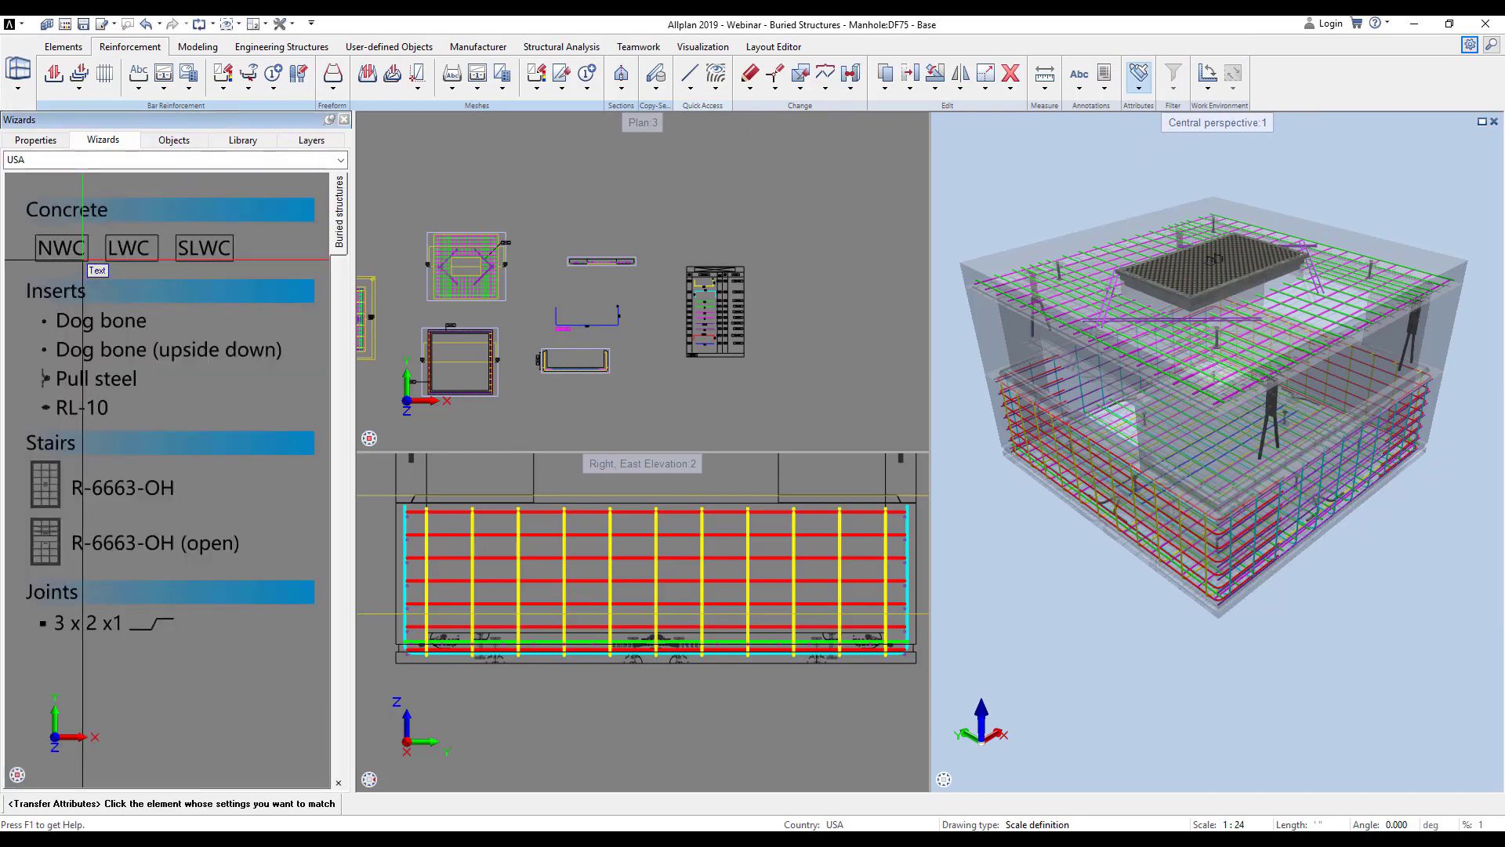
pyautogui.click(82, 259)
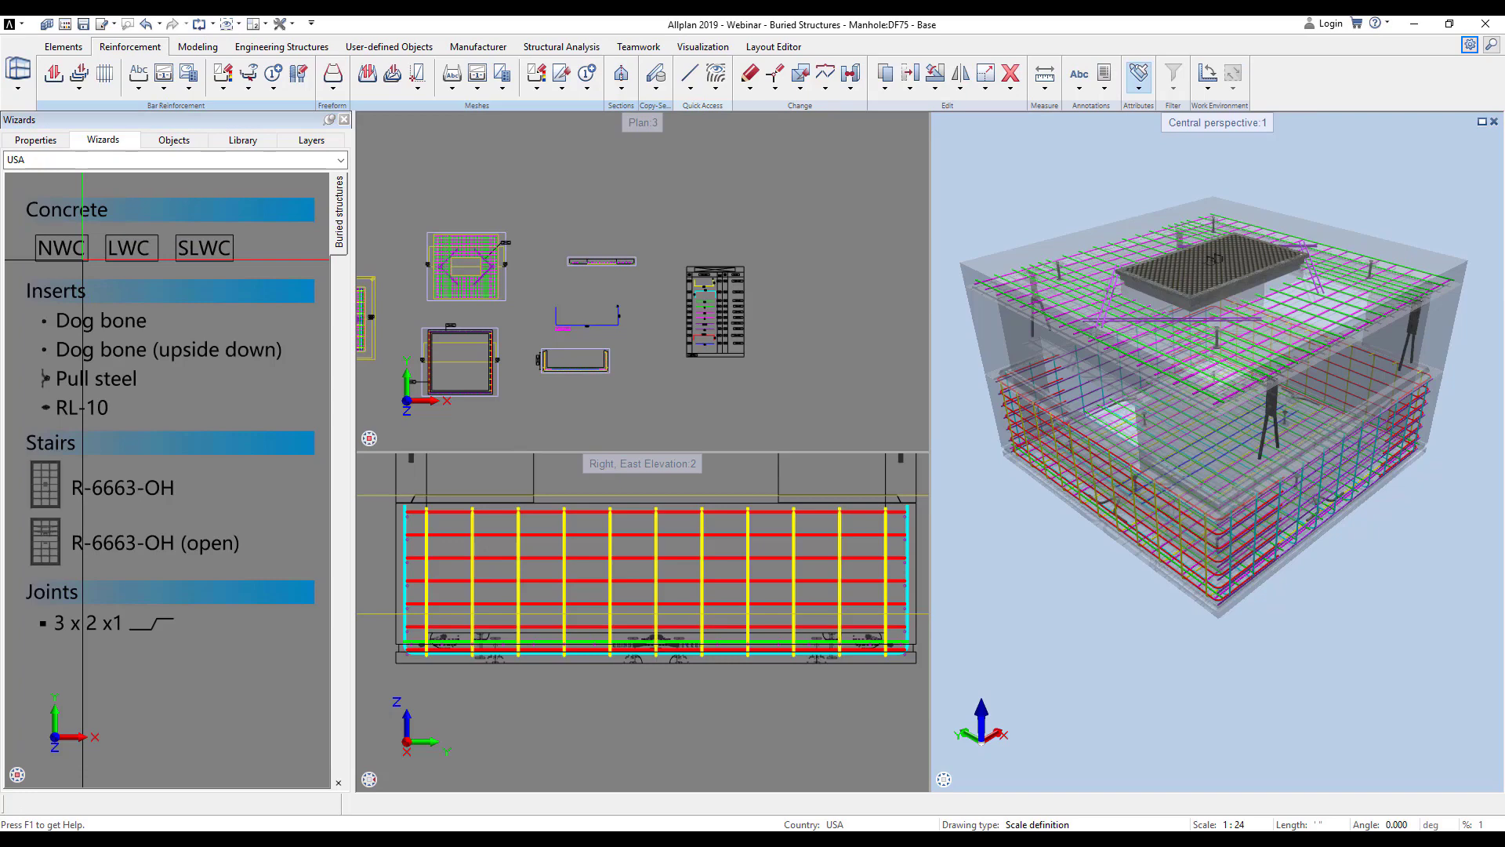
pyautogui.click(90, 260)
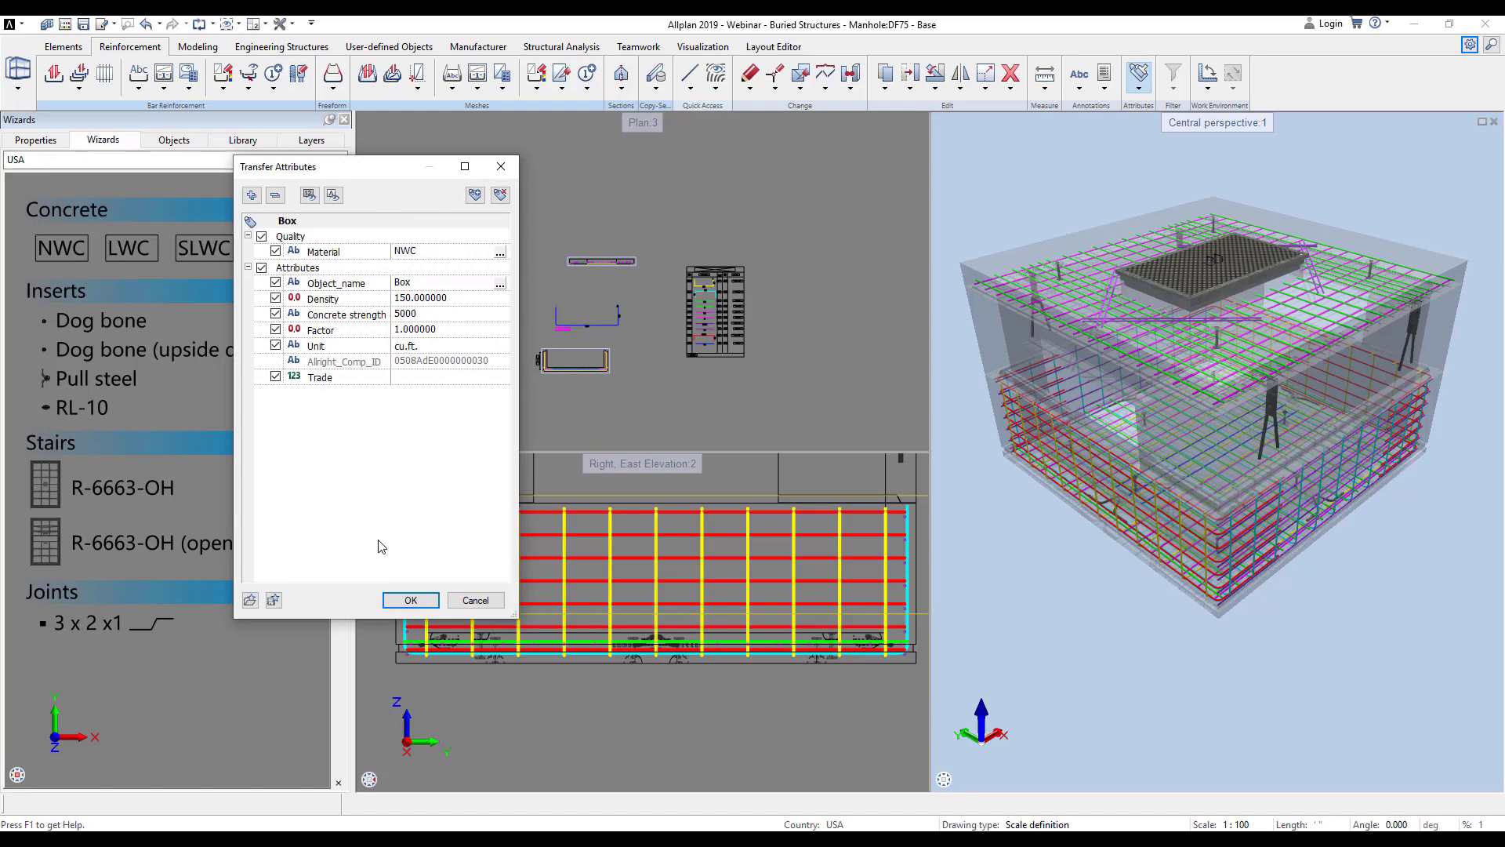
pyautogui.click(410, 599)
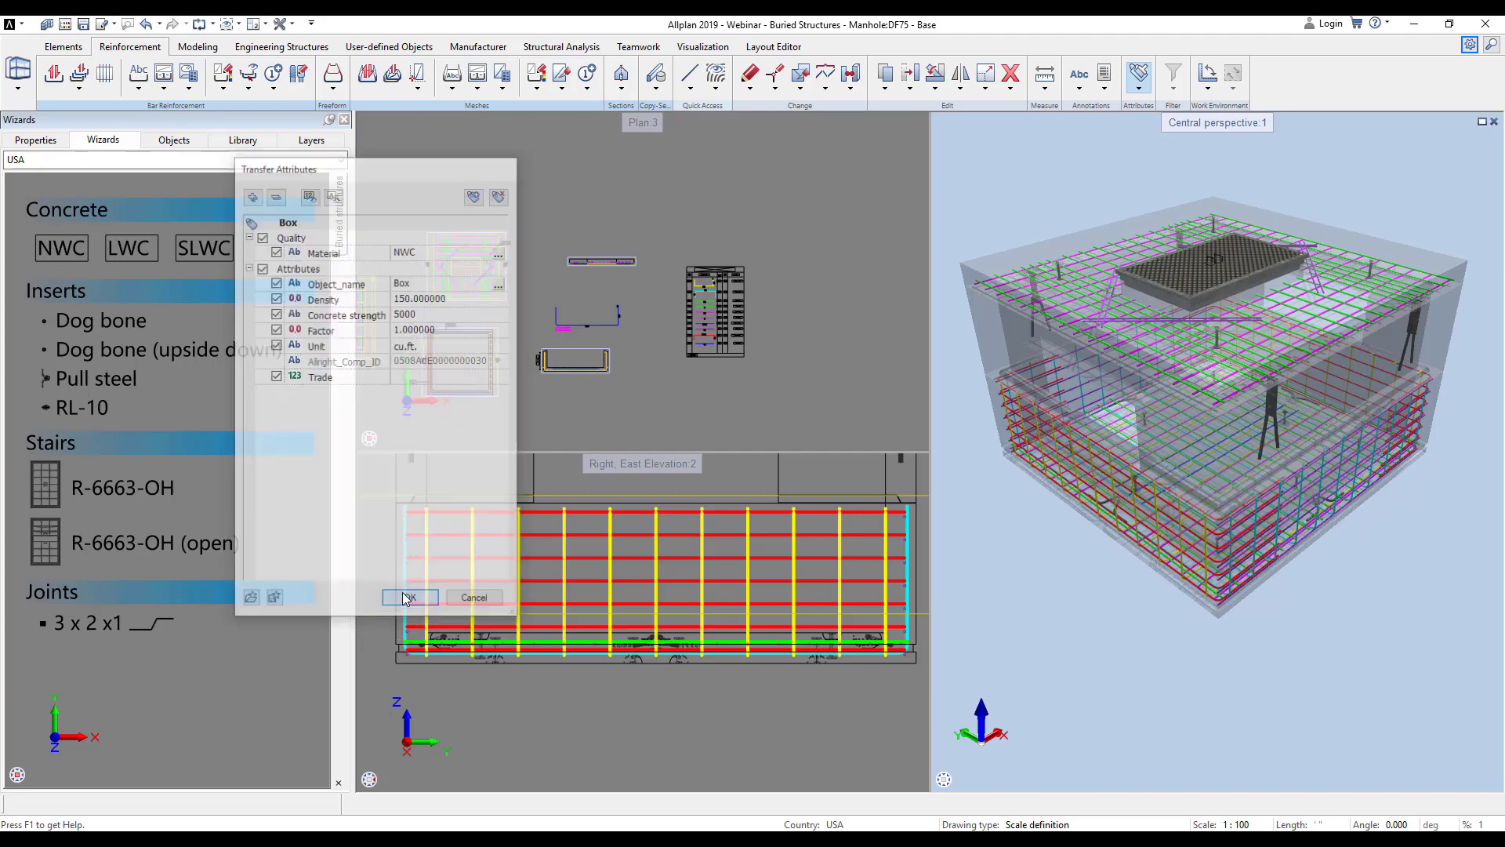
pyautogui.click(1026, 311)
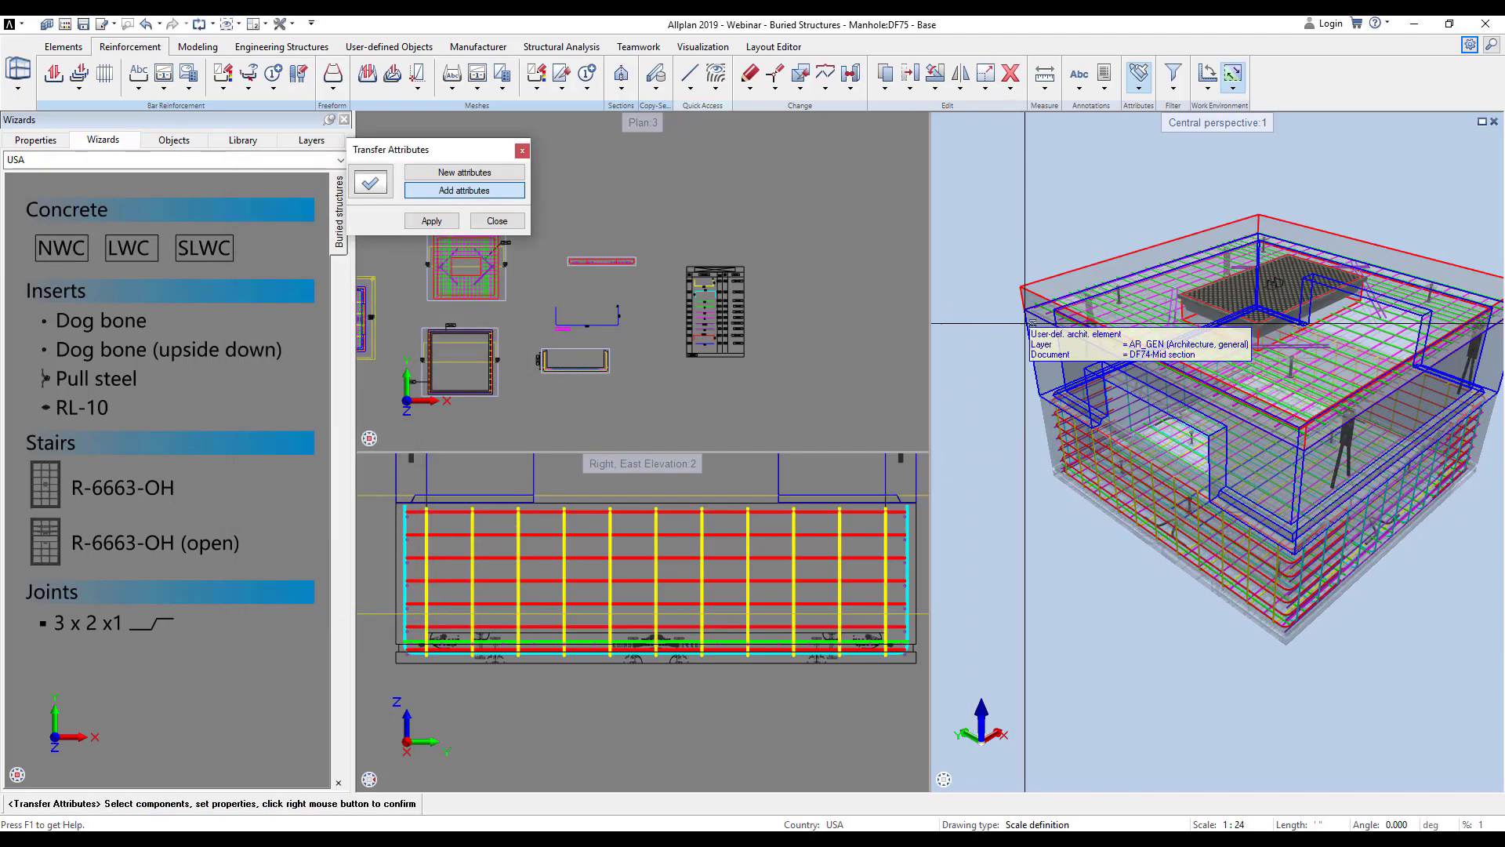
pyautogui.click(1032, 323)
pyautogui.click(1044, 424)
pyautogui.rightClick(1025, 417)
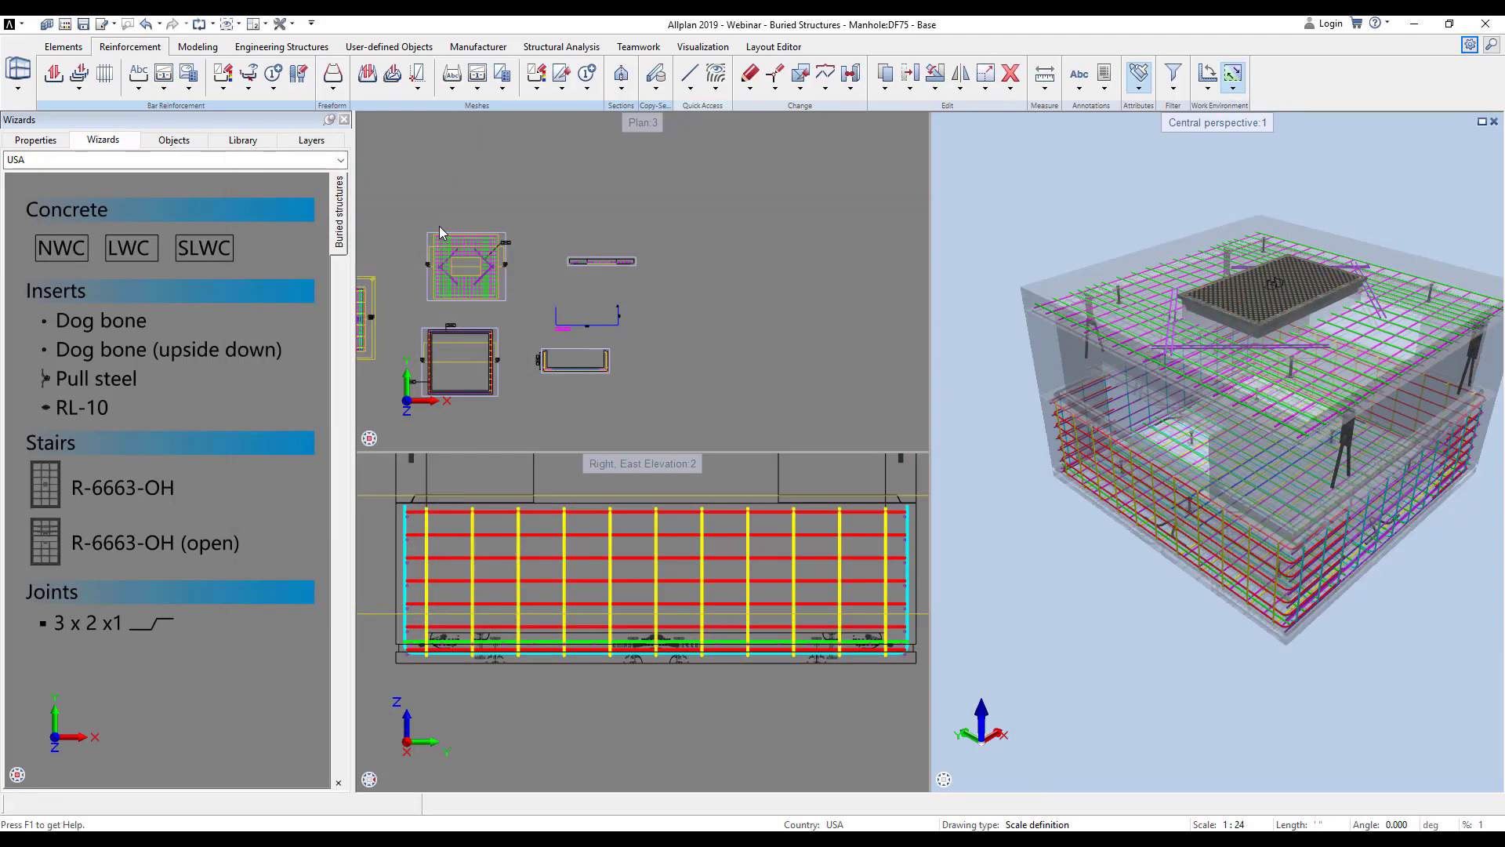
# - Generate the Precast elements report, enlarge it to 120% to review the element volumes and weights, and close it
pyautogui.click(1104, 74)
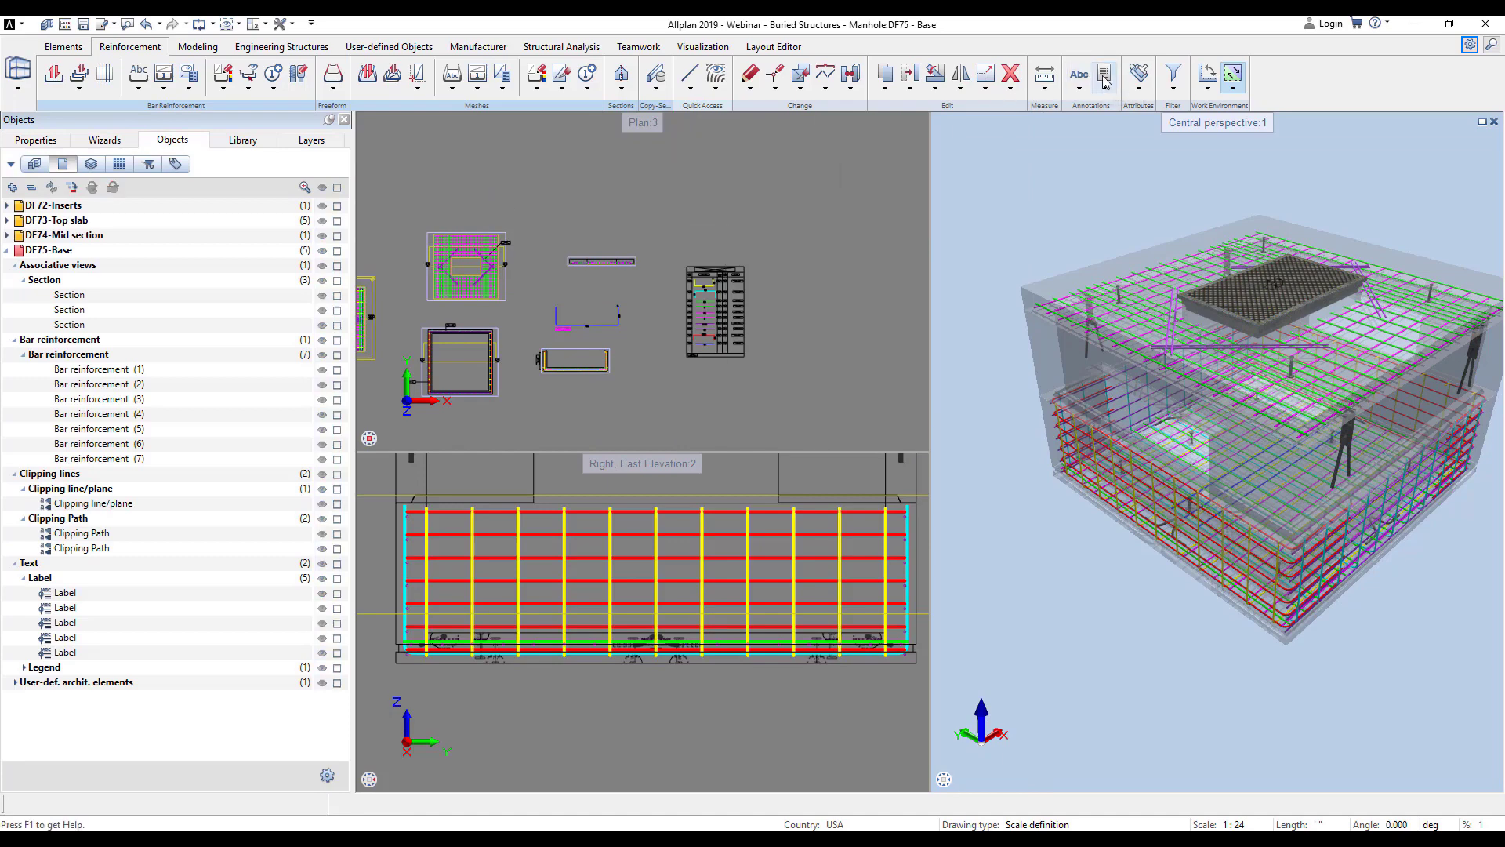
pyautogui.doubleClick(694, 333)
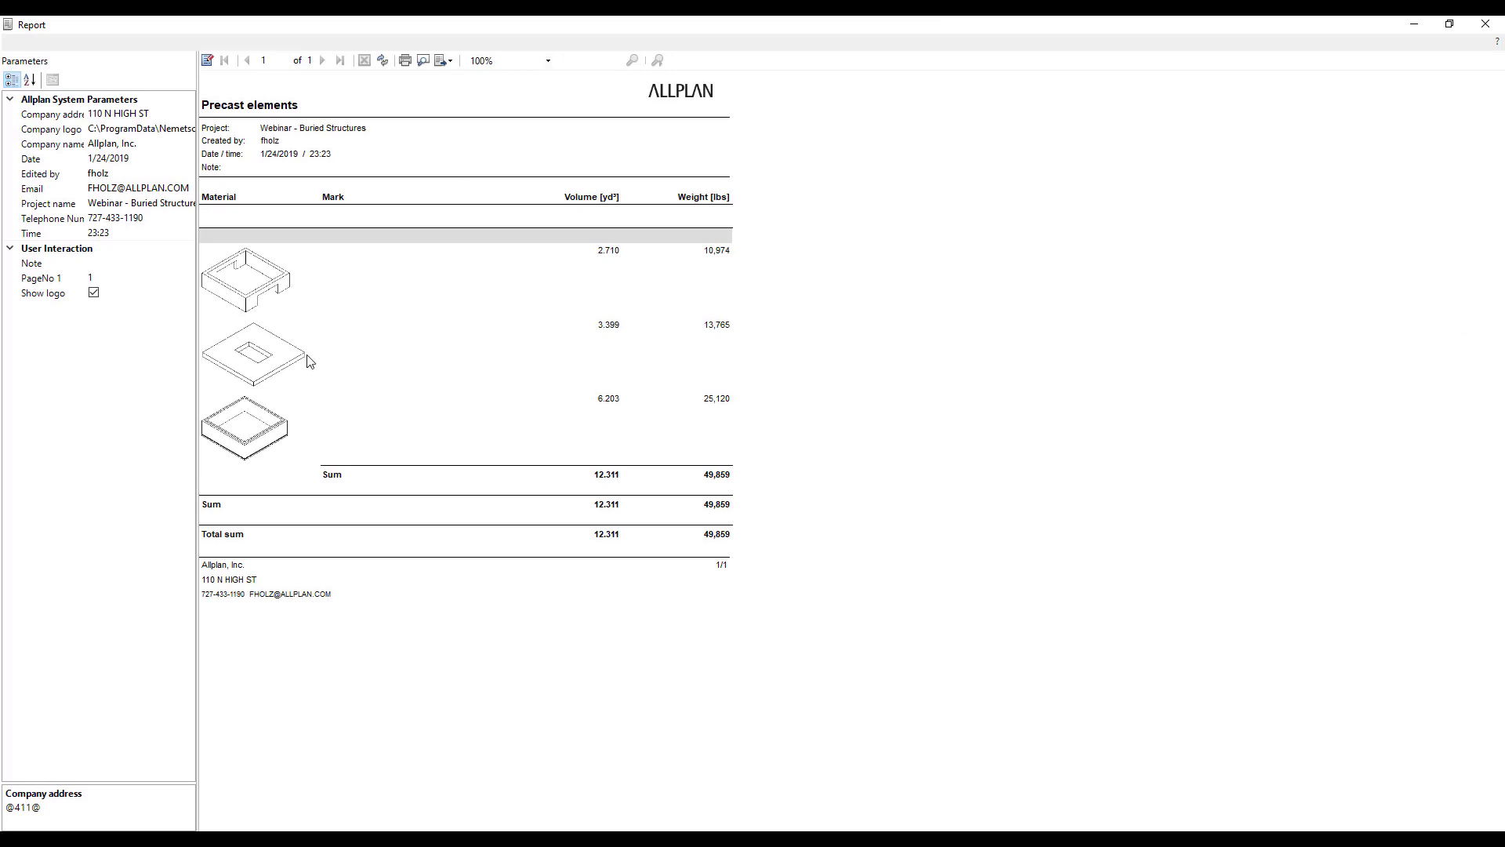
pyautogui.keyDown('ctrl'); pyautogui.scroll(2, 355, 387); pyautogui.keyUp('ctrl')
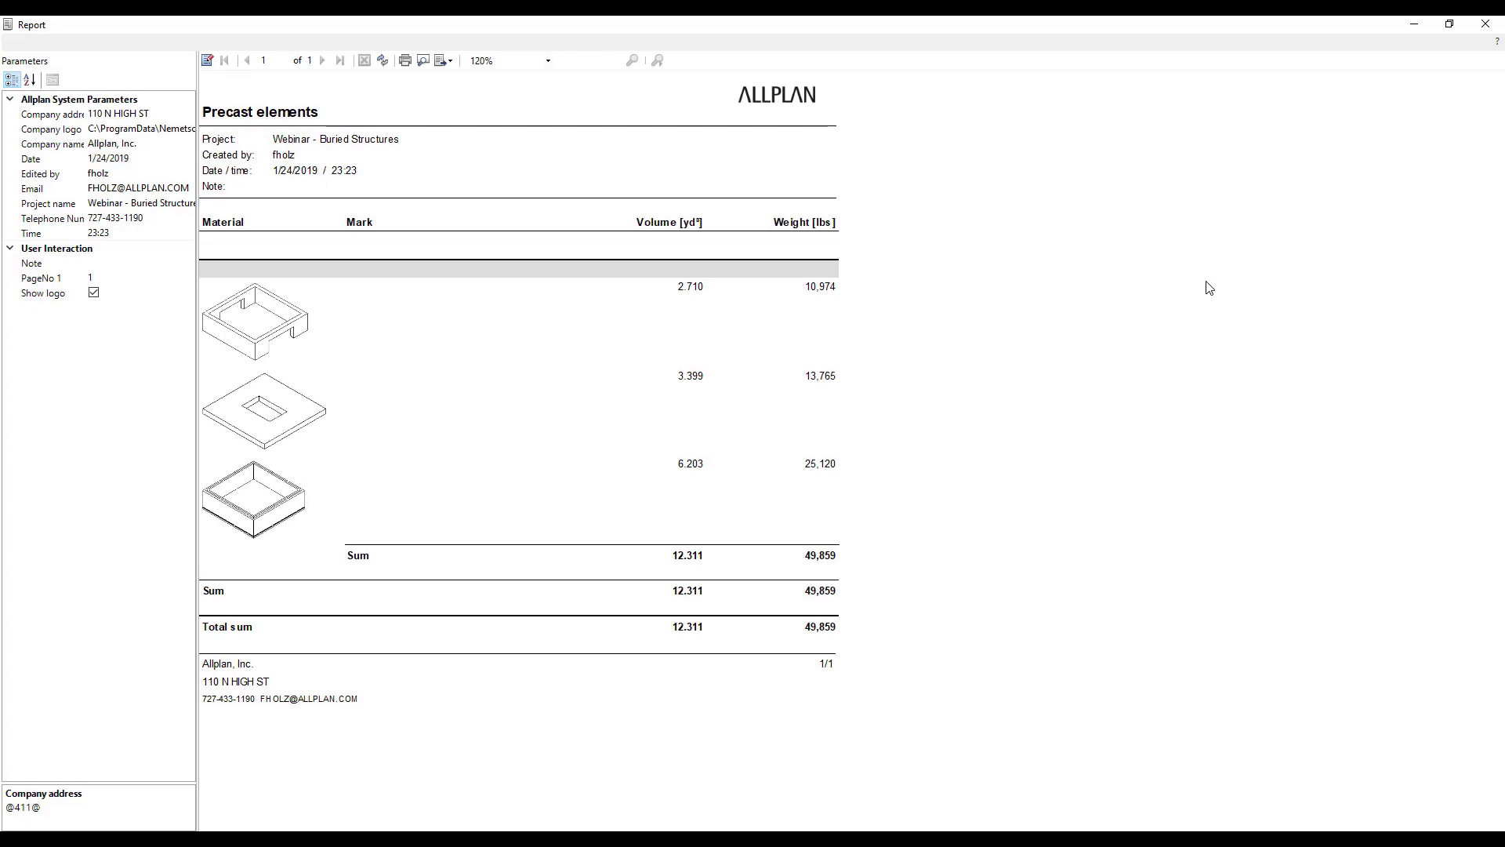
pyautogui.click(1485, 23)
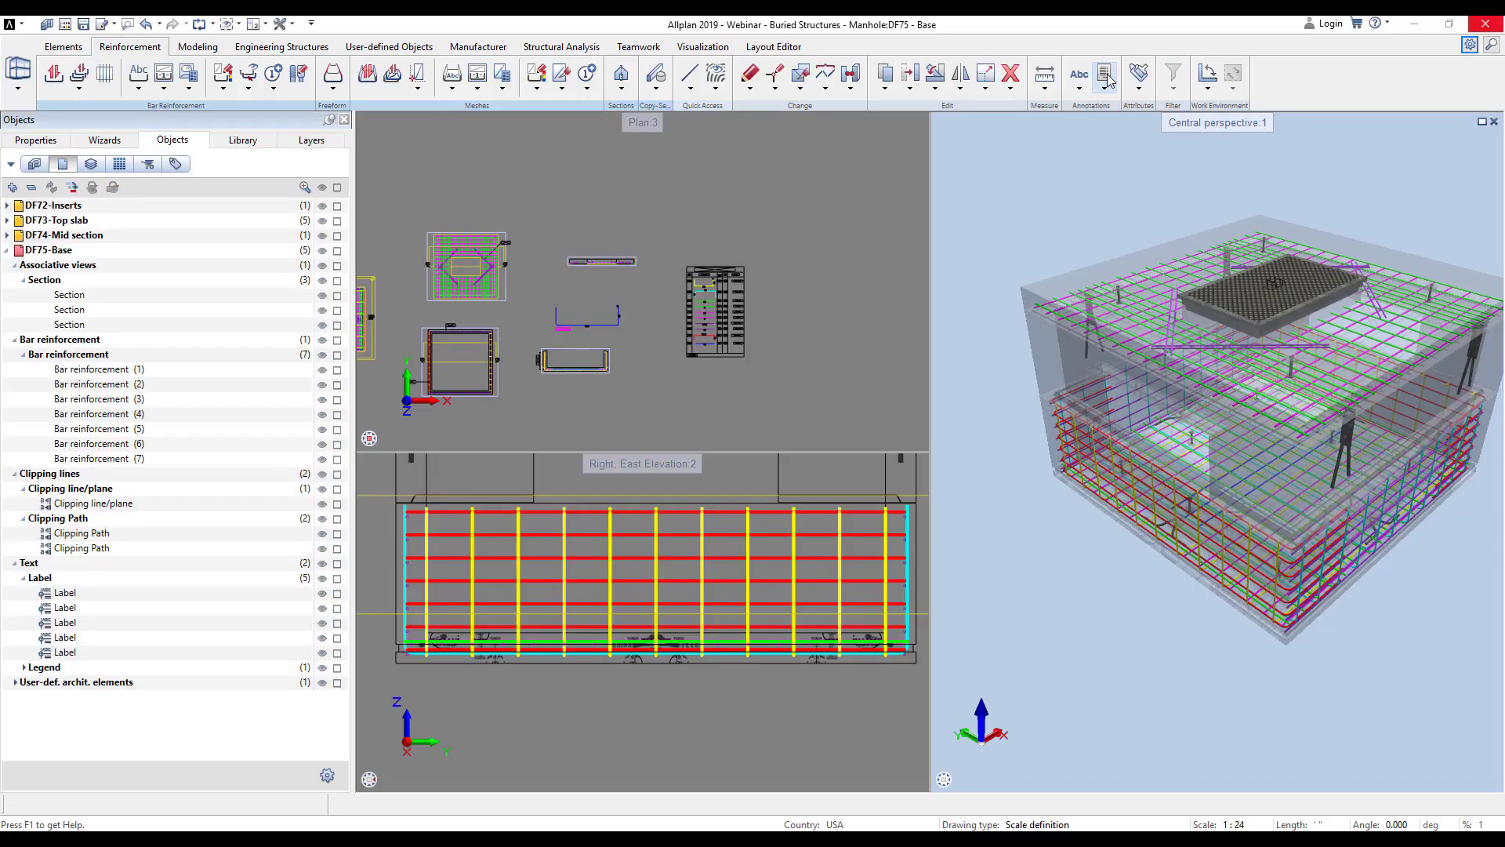
# - Generate the Overview of objects report for the reinforcement, concrete and inserts
pyautogui.doubleClick(694, 317)
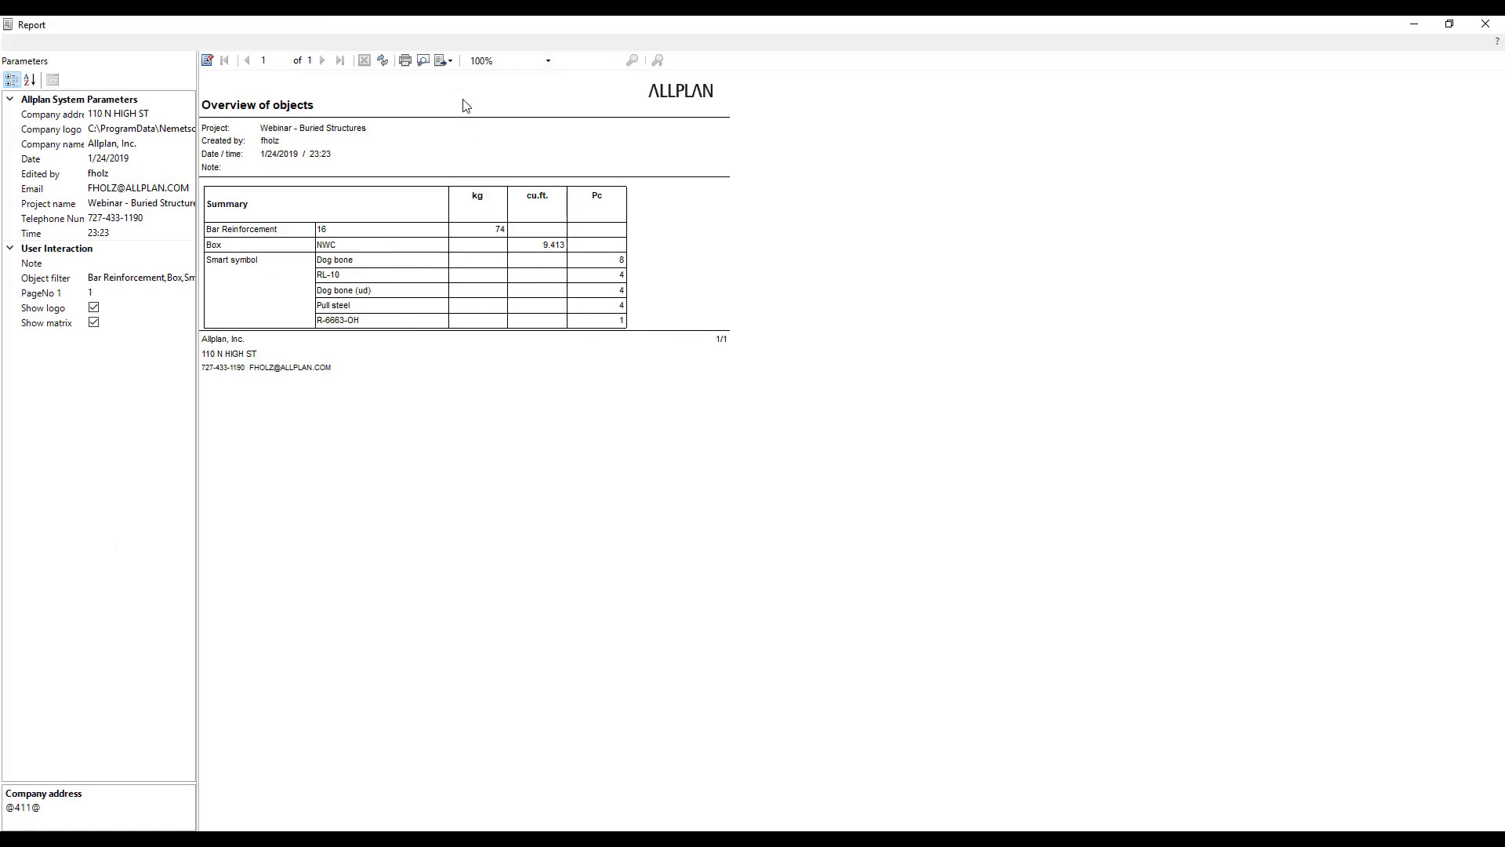
# - Export the Overview of objects report to Allplan and place it in plan view beside the base section's bar schedule
pyautogui.click(451, 63)
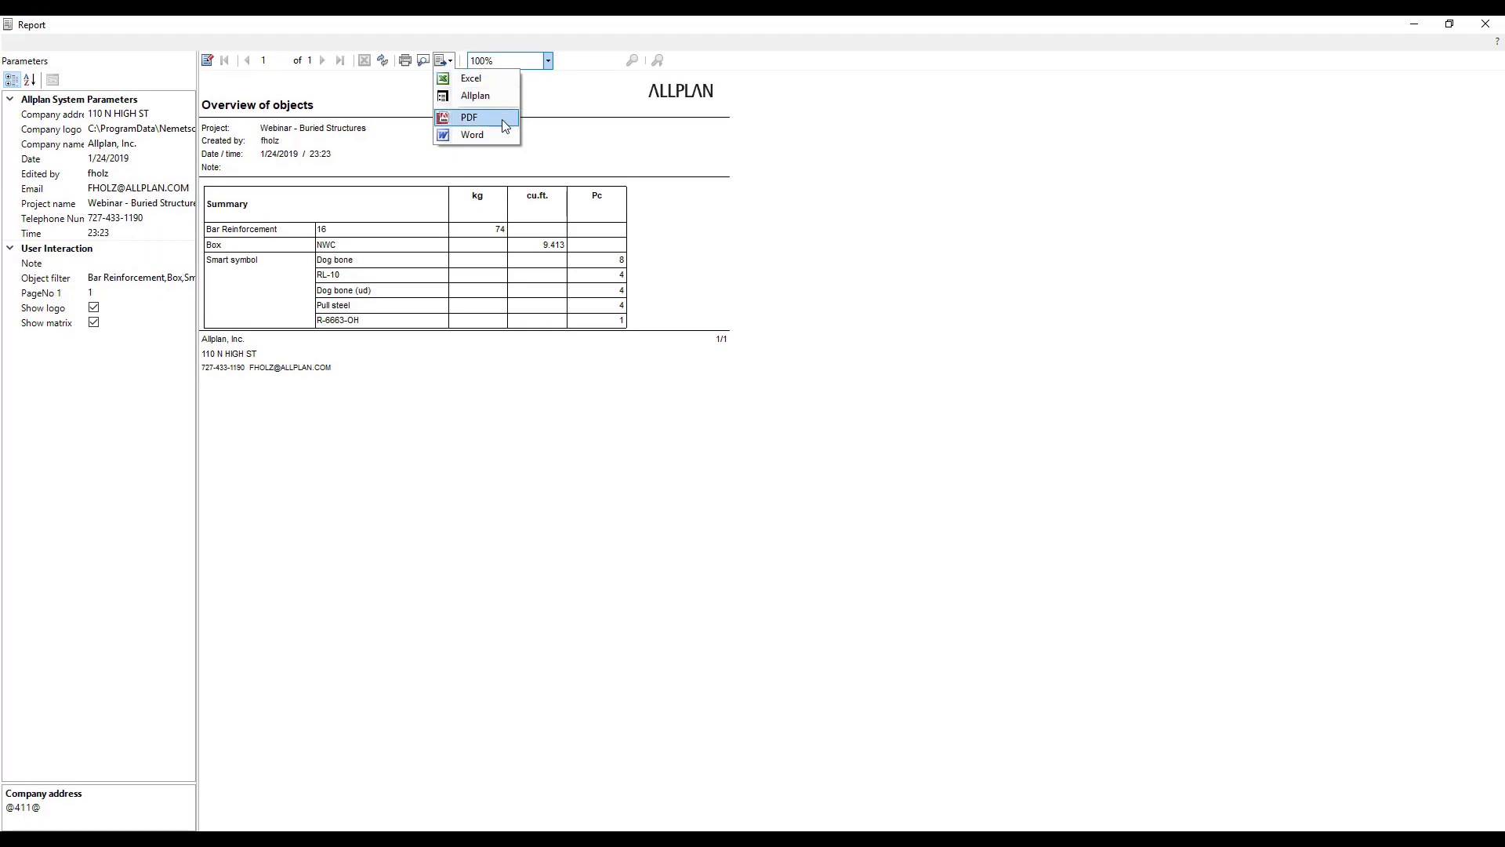
pyautogui.click(480, 96)
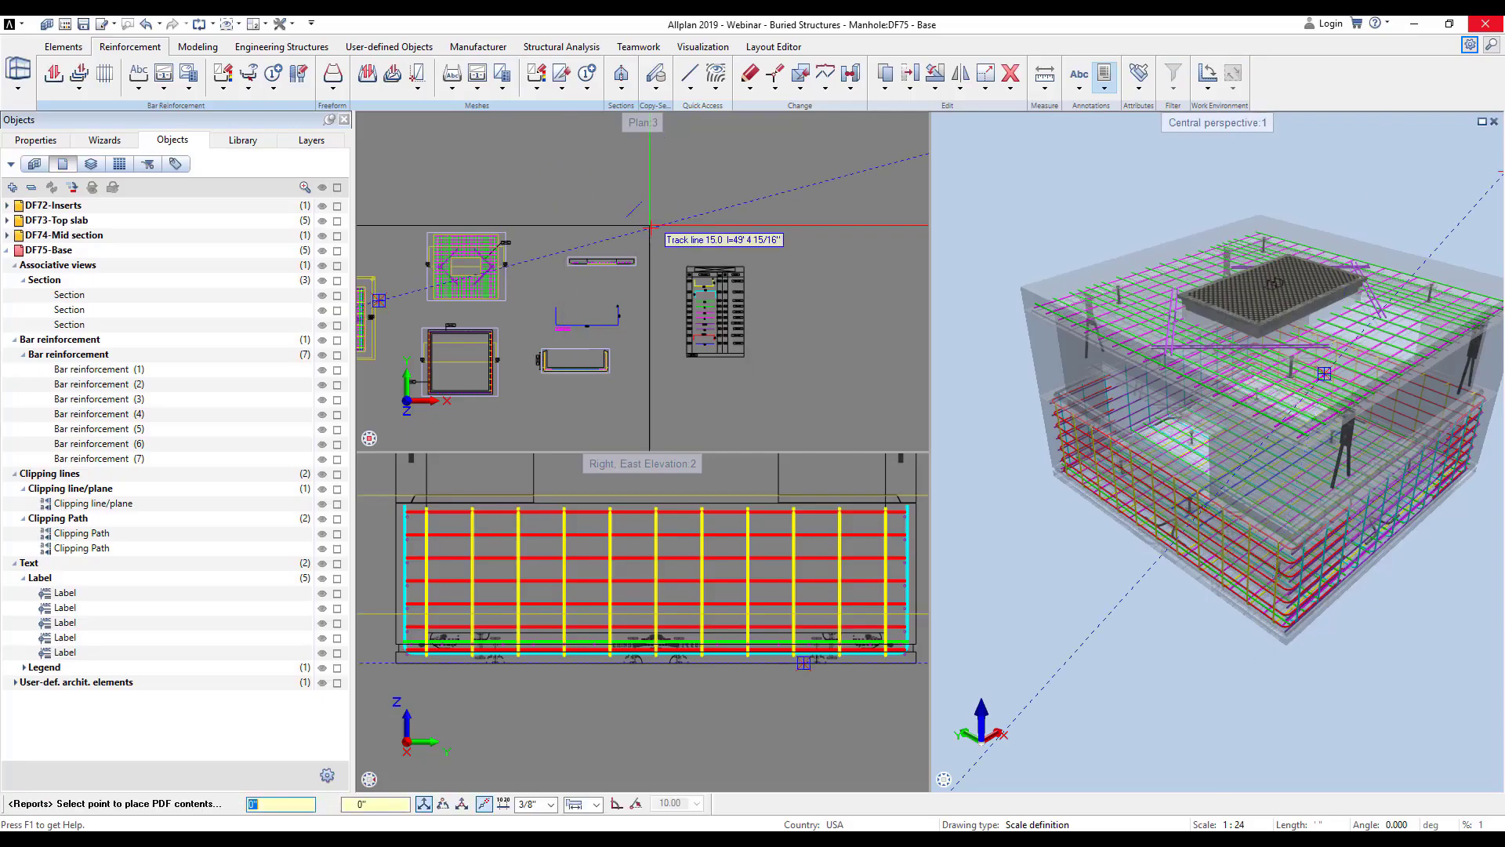
pyautogui.click(810, 311)
pyautogui.scroll(5, 847, 306)
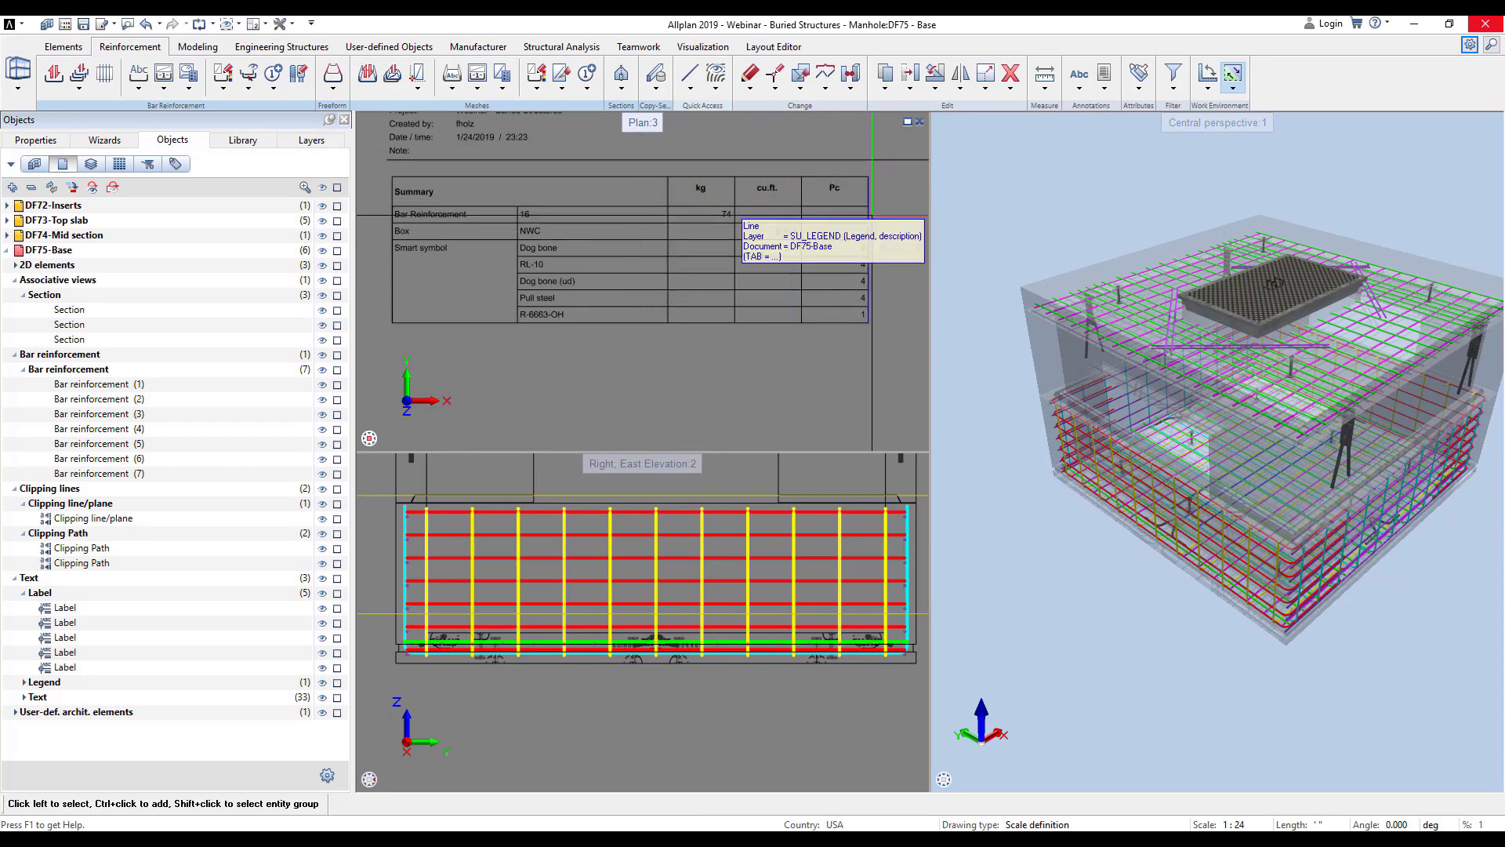
# - In the layout editor, select the top slab drawing files as layout elements and place Top slab w hatch in the sheet's upper-left area at 1:48
pyautogui.click(781, 52)
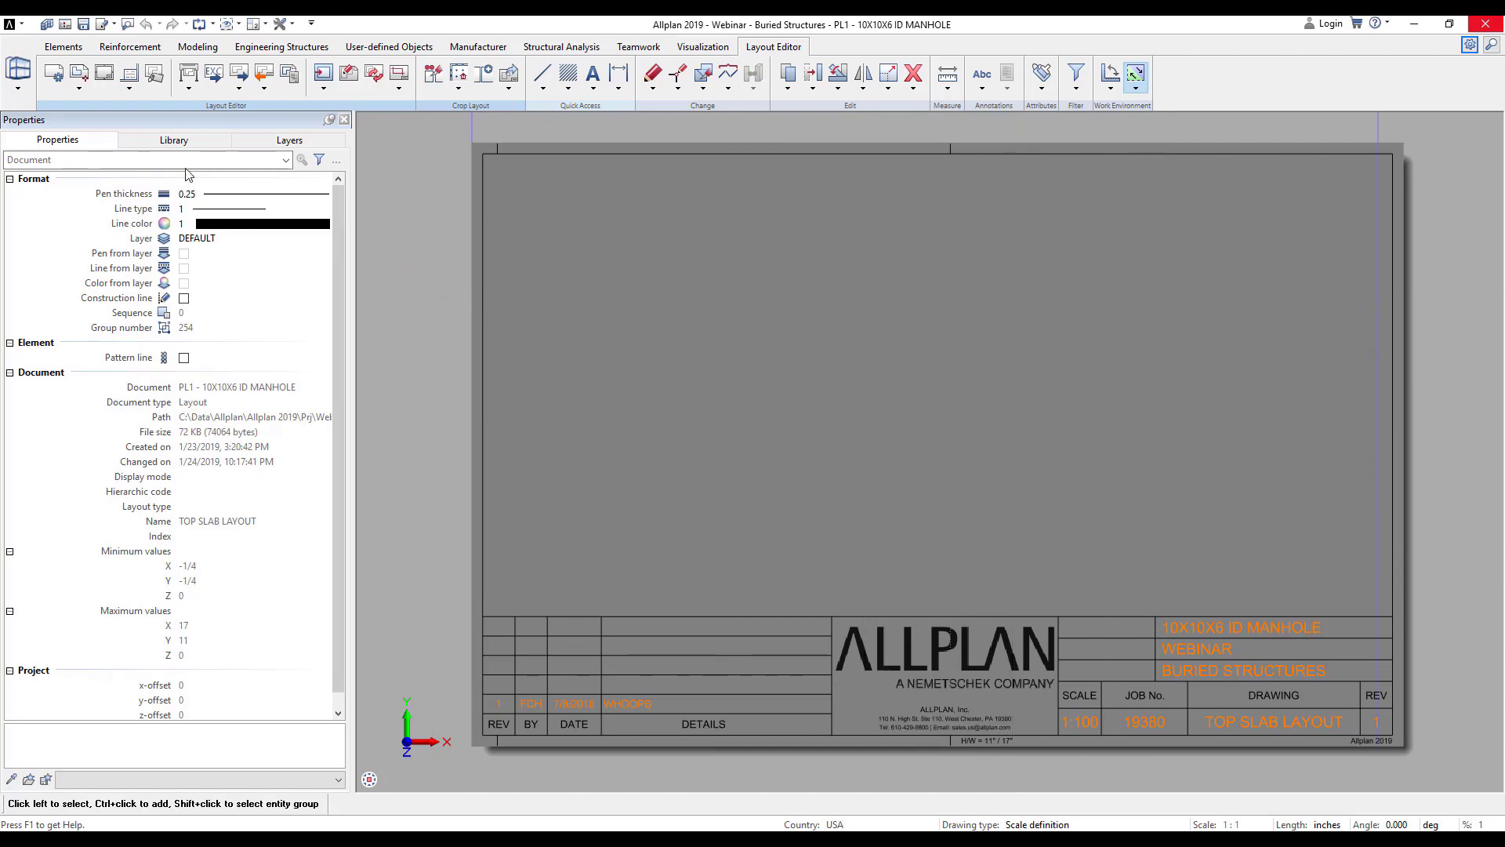
pyautogui.click(80, 81)
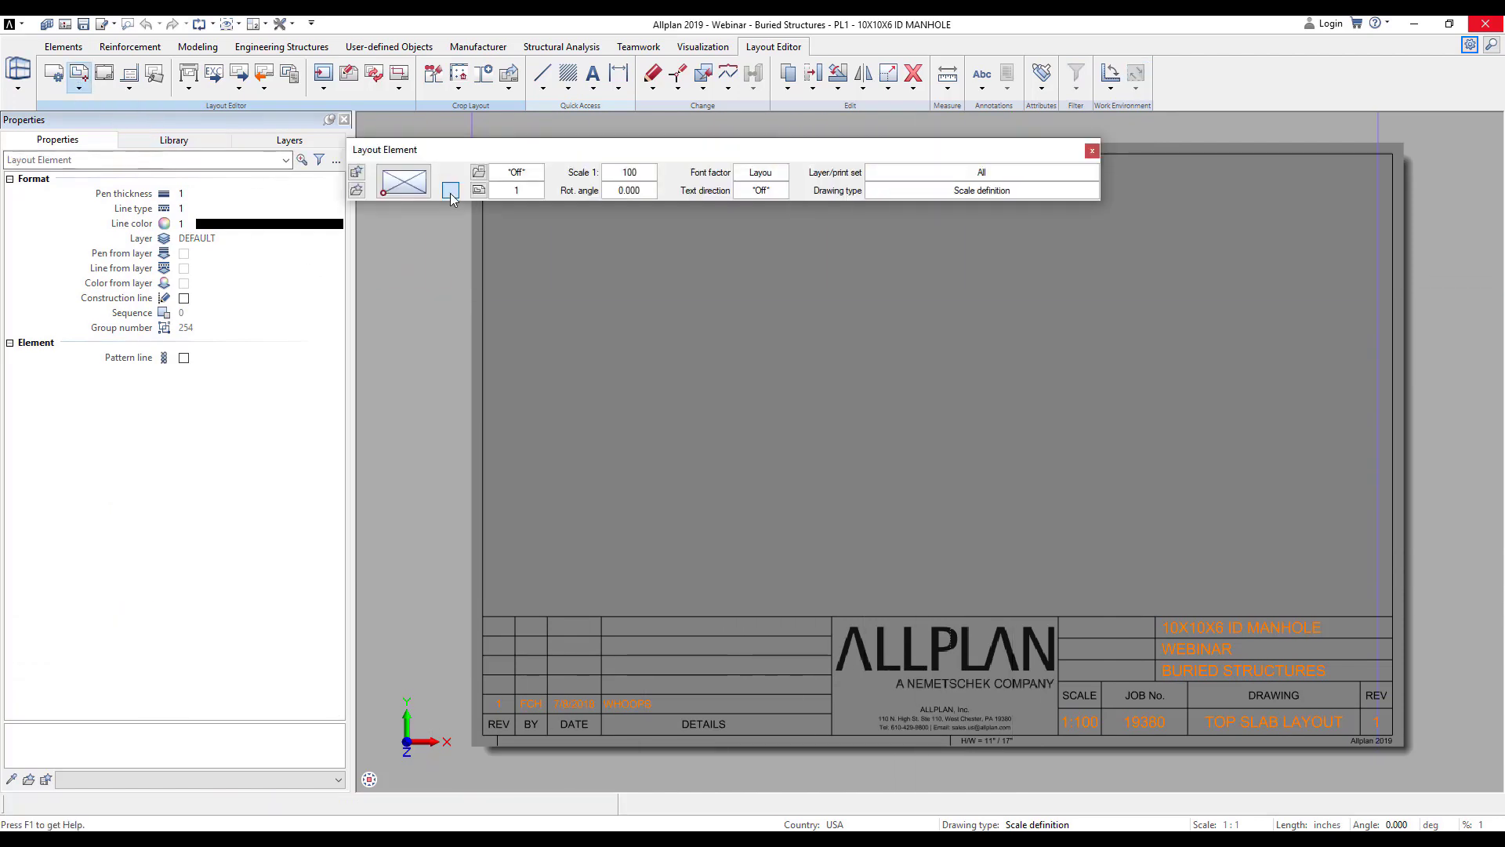
pyautogui.click(566, 321)
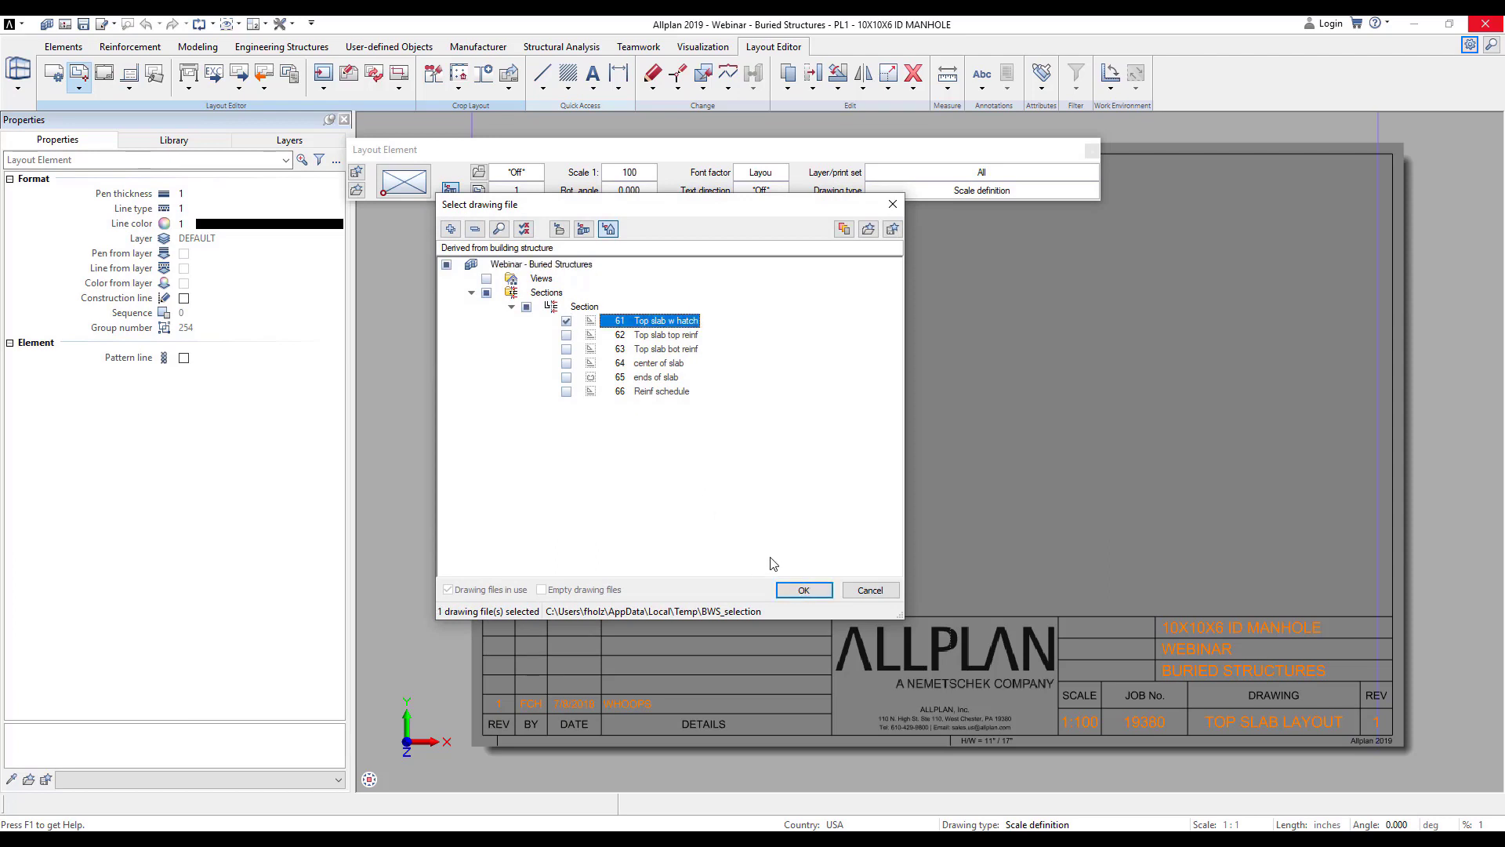
pyautogui.click(804, 590)
pyautogui.scroll(-2, 769, 572)
pyautogui.click(602, 448)
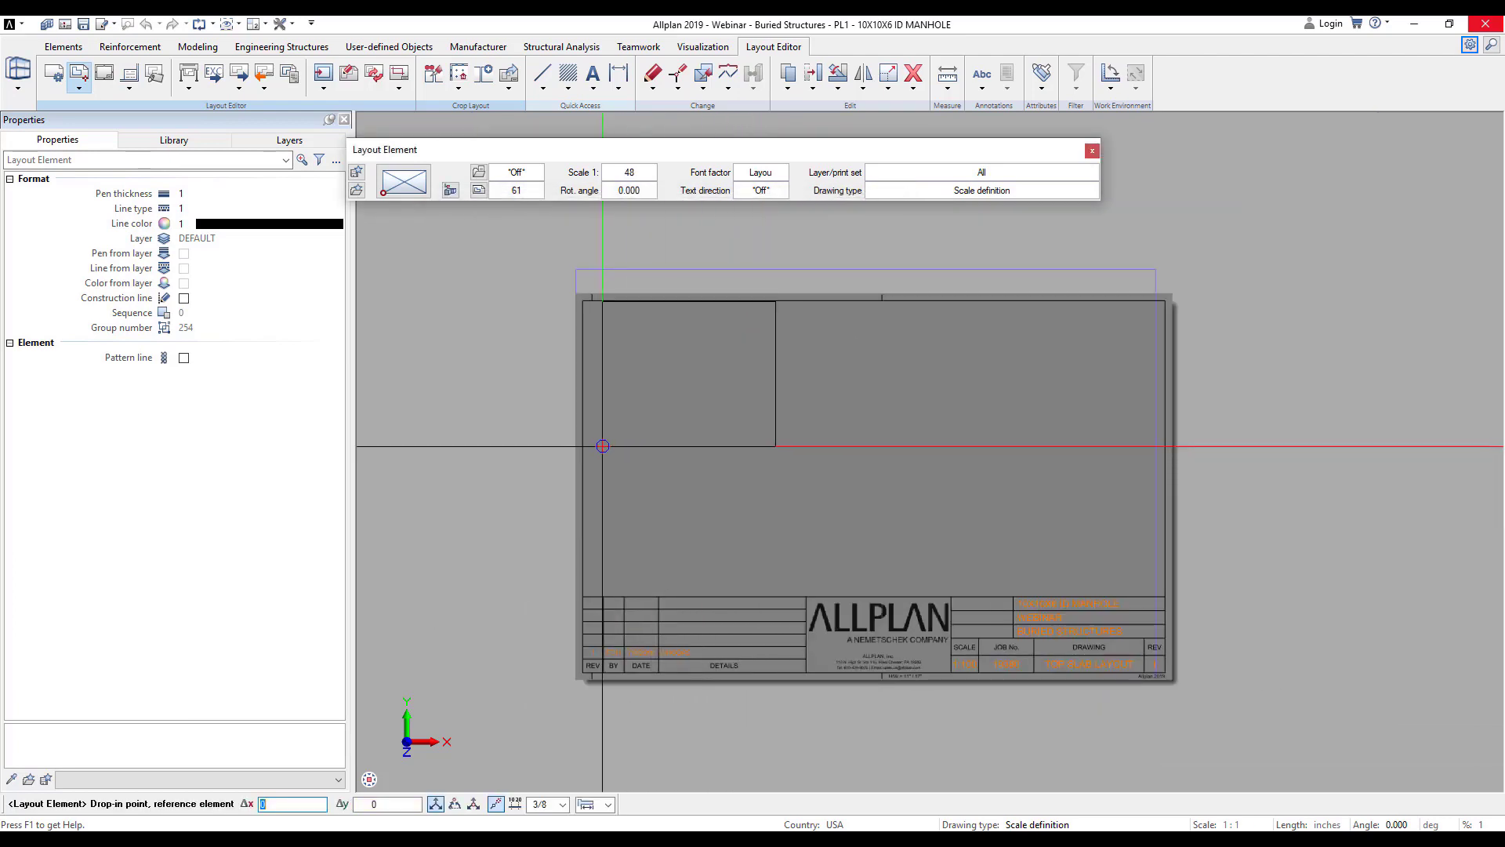
# - Place the top and bottom slab reinforcement, center and ends of slab views, and the Reinf schedule in the sheet's free areas
pyautogui.click(649, 604)
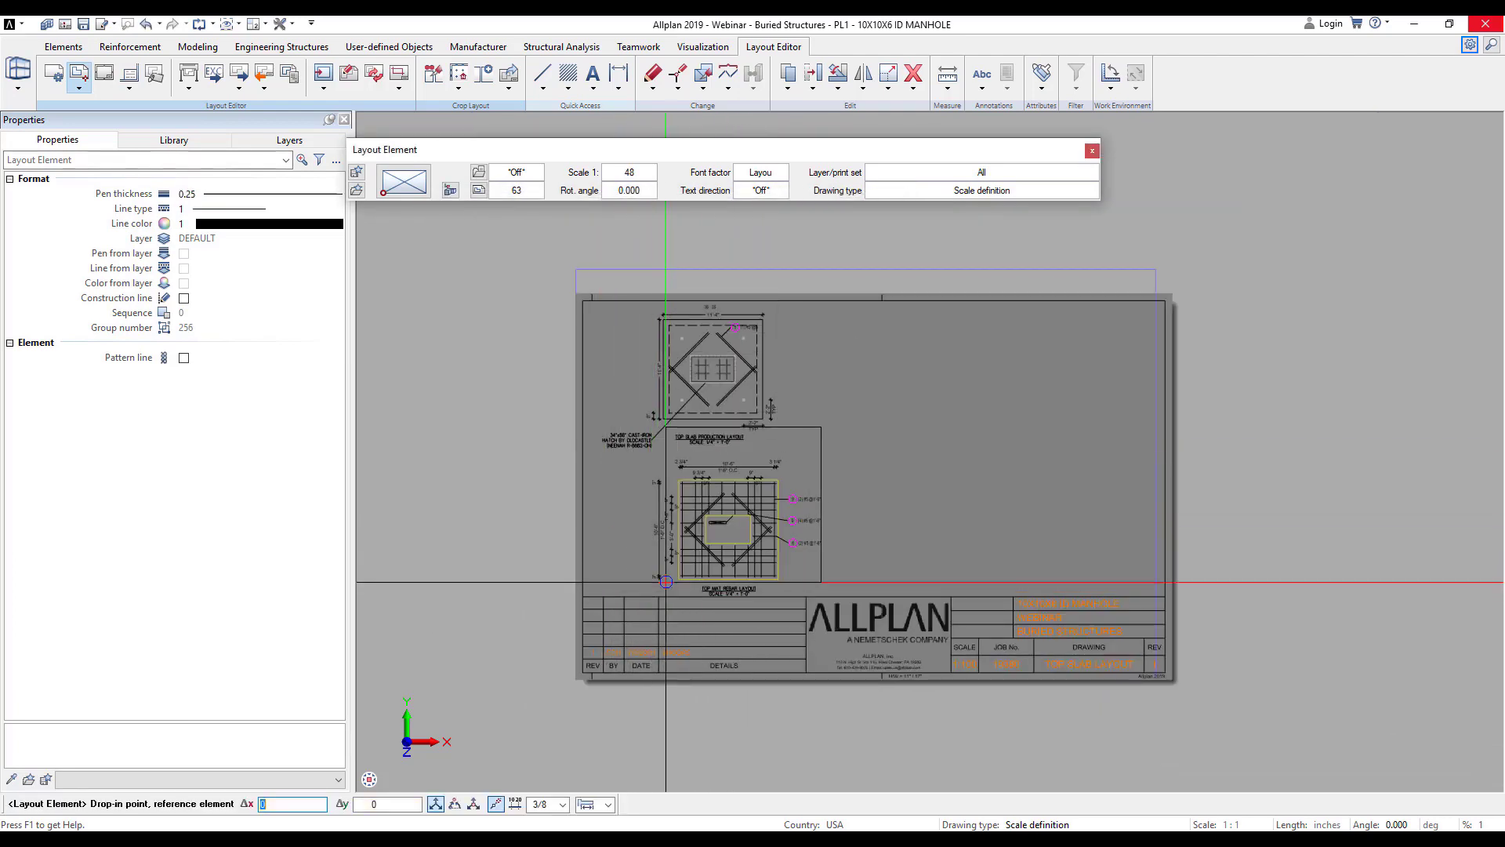
pyautogui.click(836, 471)
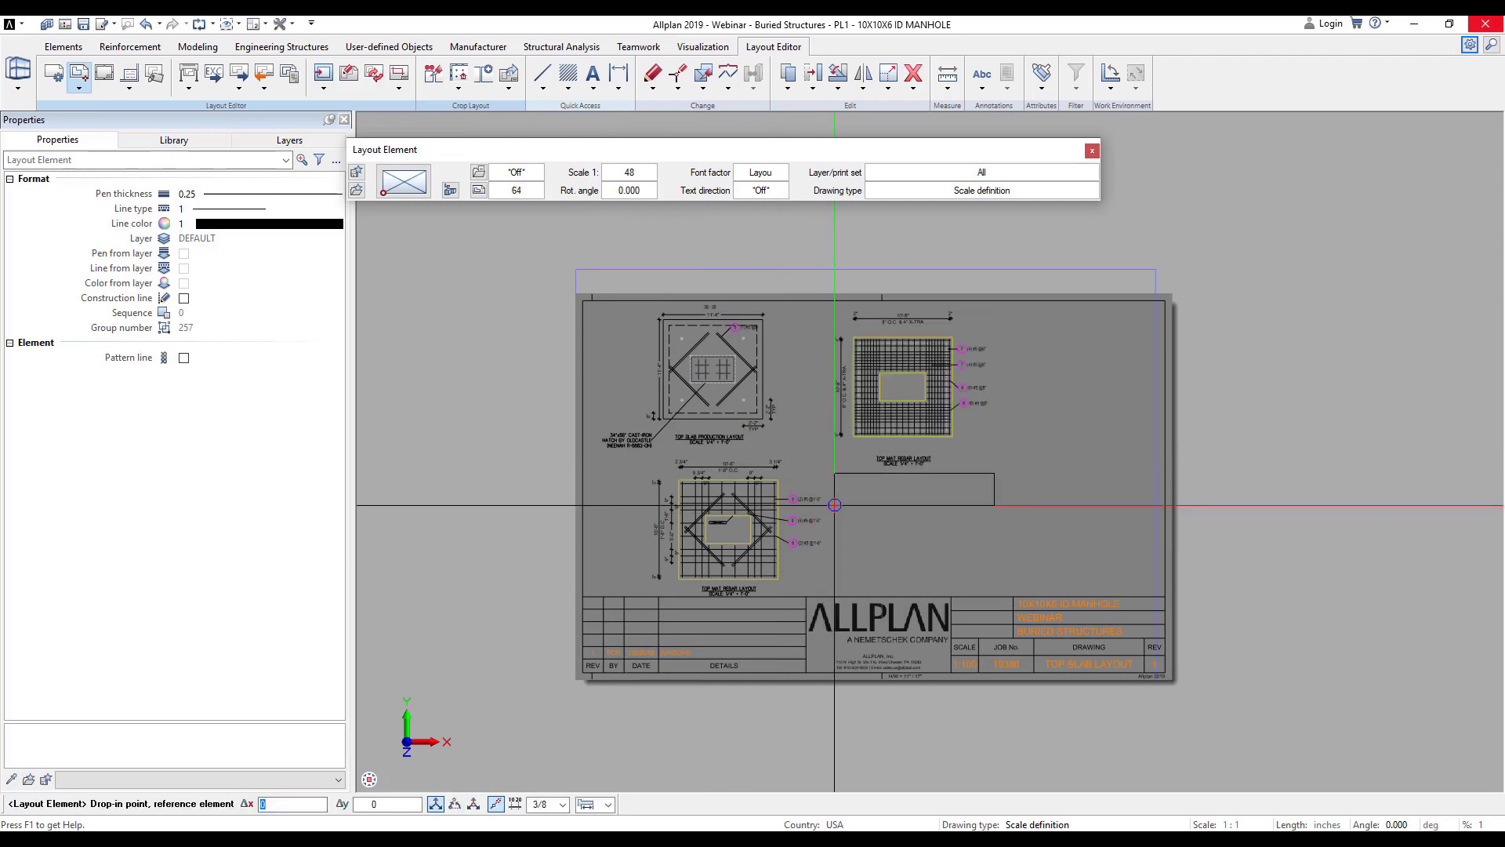
pyautogui.click(834, 565)
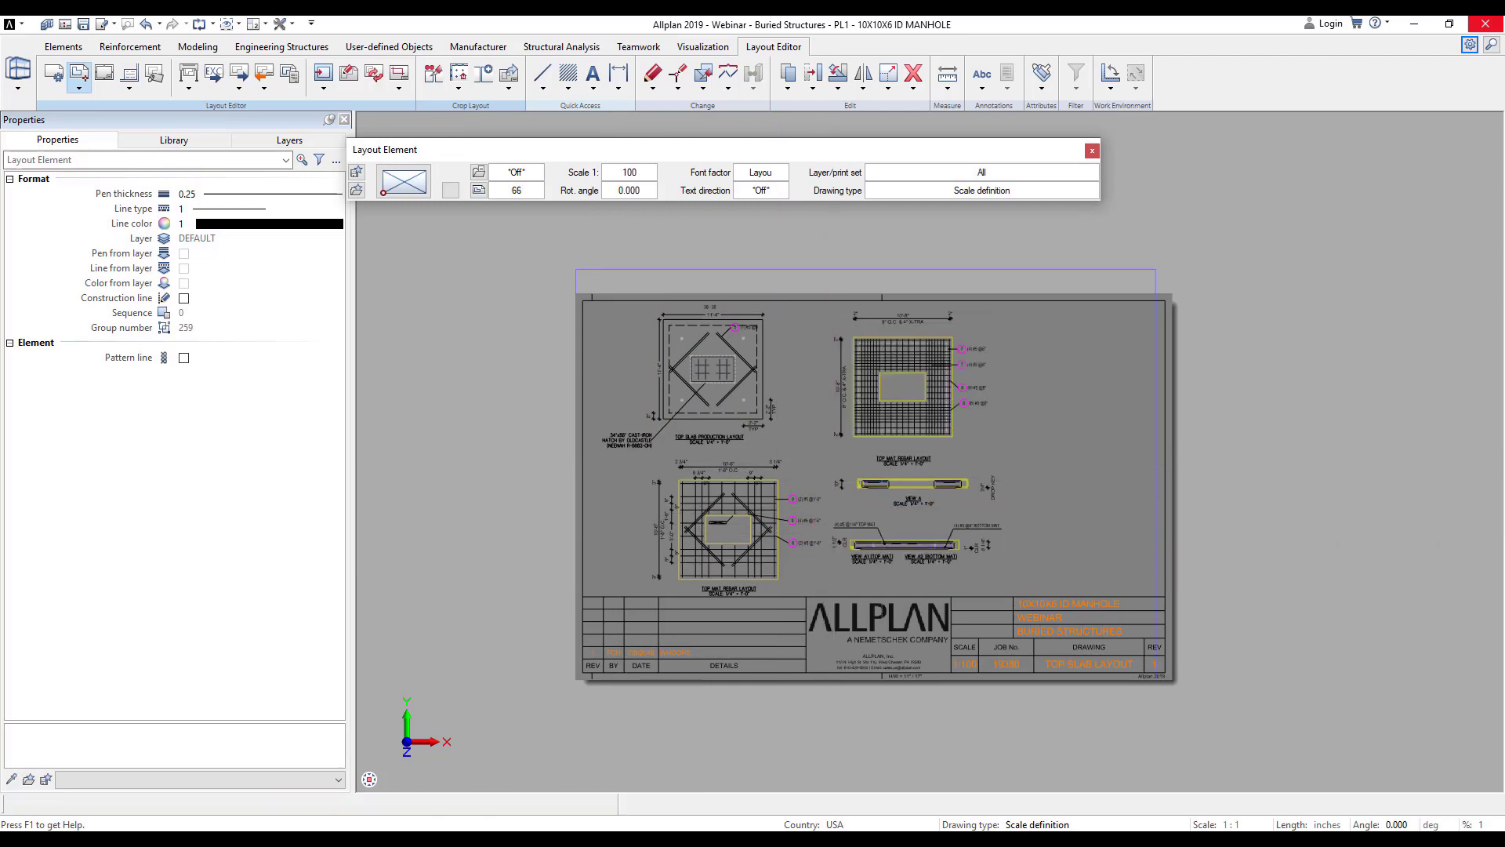
pyautogui.click(1011, 513)
pyautogui.press('Escape')
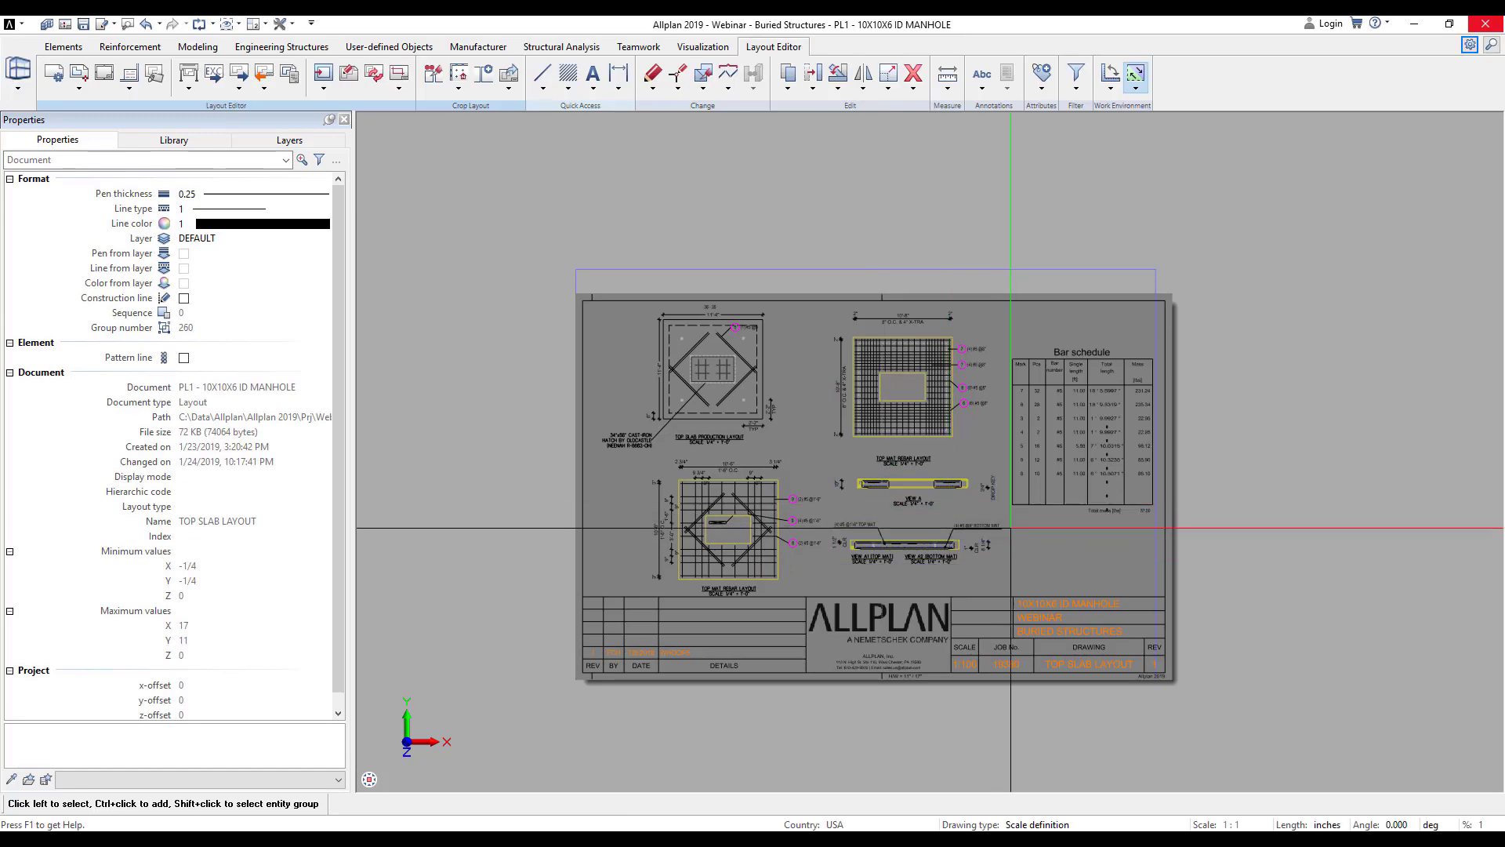
# - Draw a circle around the lower-right corner of the top slab production layout, enclosing the insert and its 2'-2" dimensions
pyautogui.scroll(2, 1035, 541)
pyautogui.moveTo(1046, 563); pyautogui.dragTo(1154, 549, button='middle')
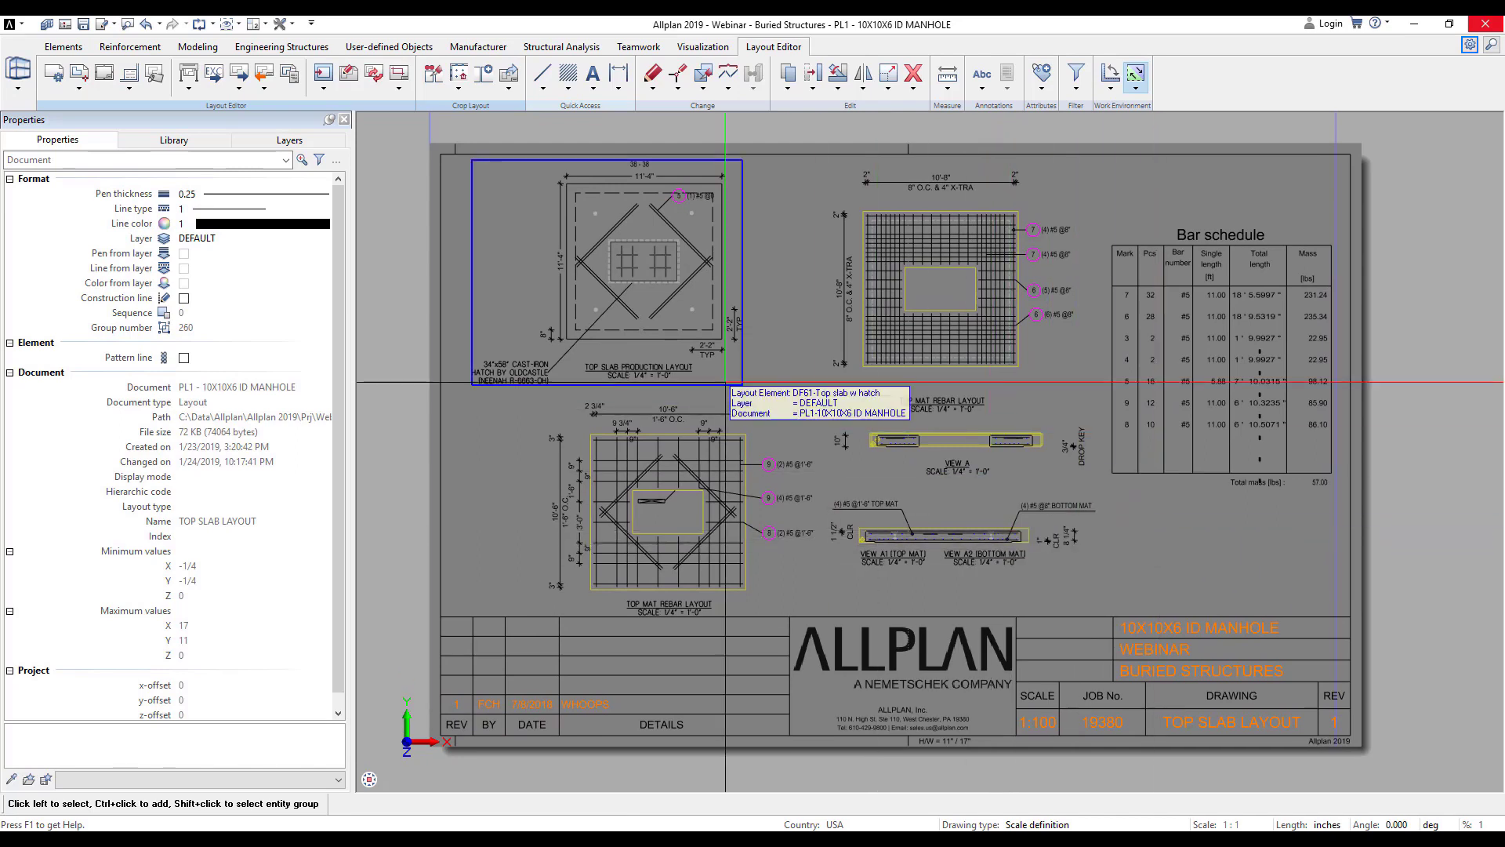
pyautogui.click(543, 86)
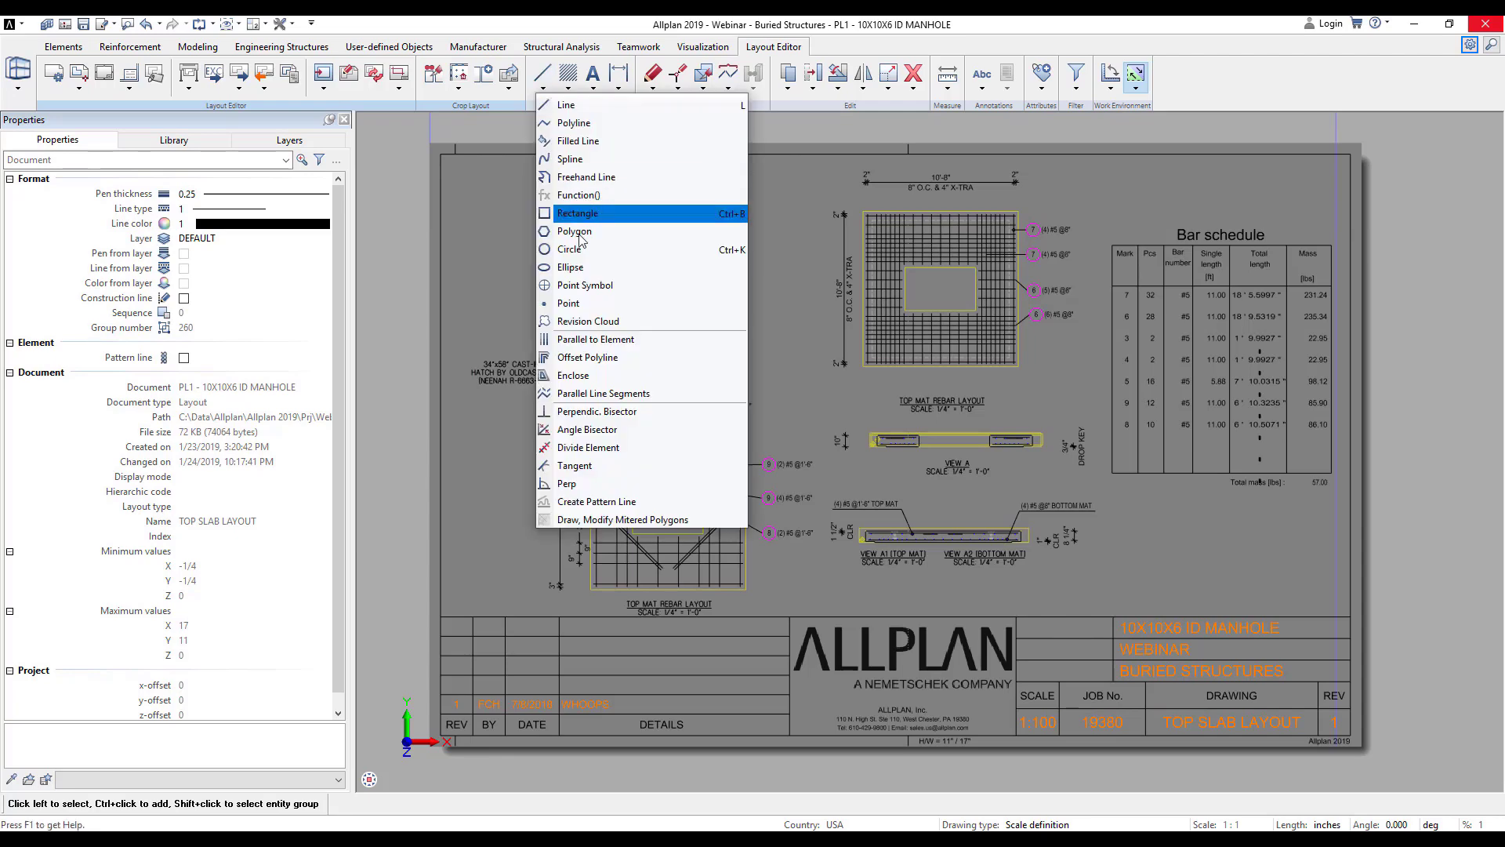
pyautogui.click(580, 214)
pyautogui.scroll(3, 706, 325)
pyautogui.click(706, 325)
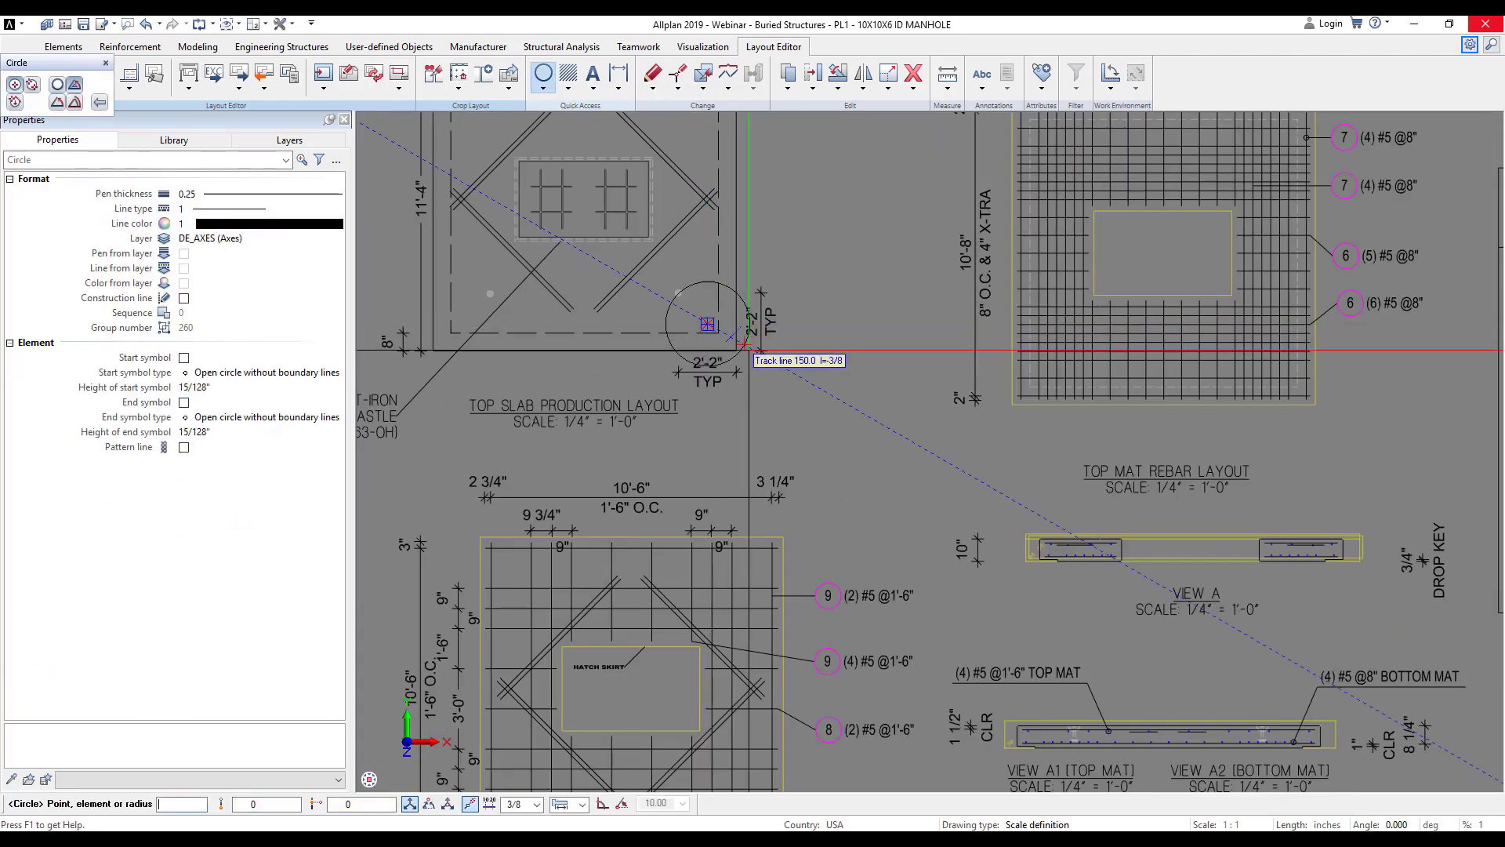
pyautogui.click(782, 366)
pyautogui.press('Escape')
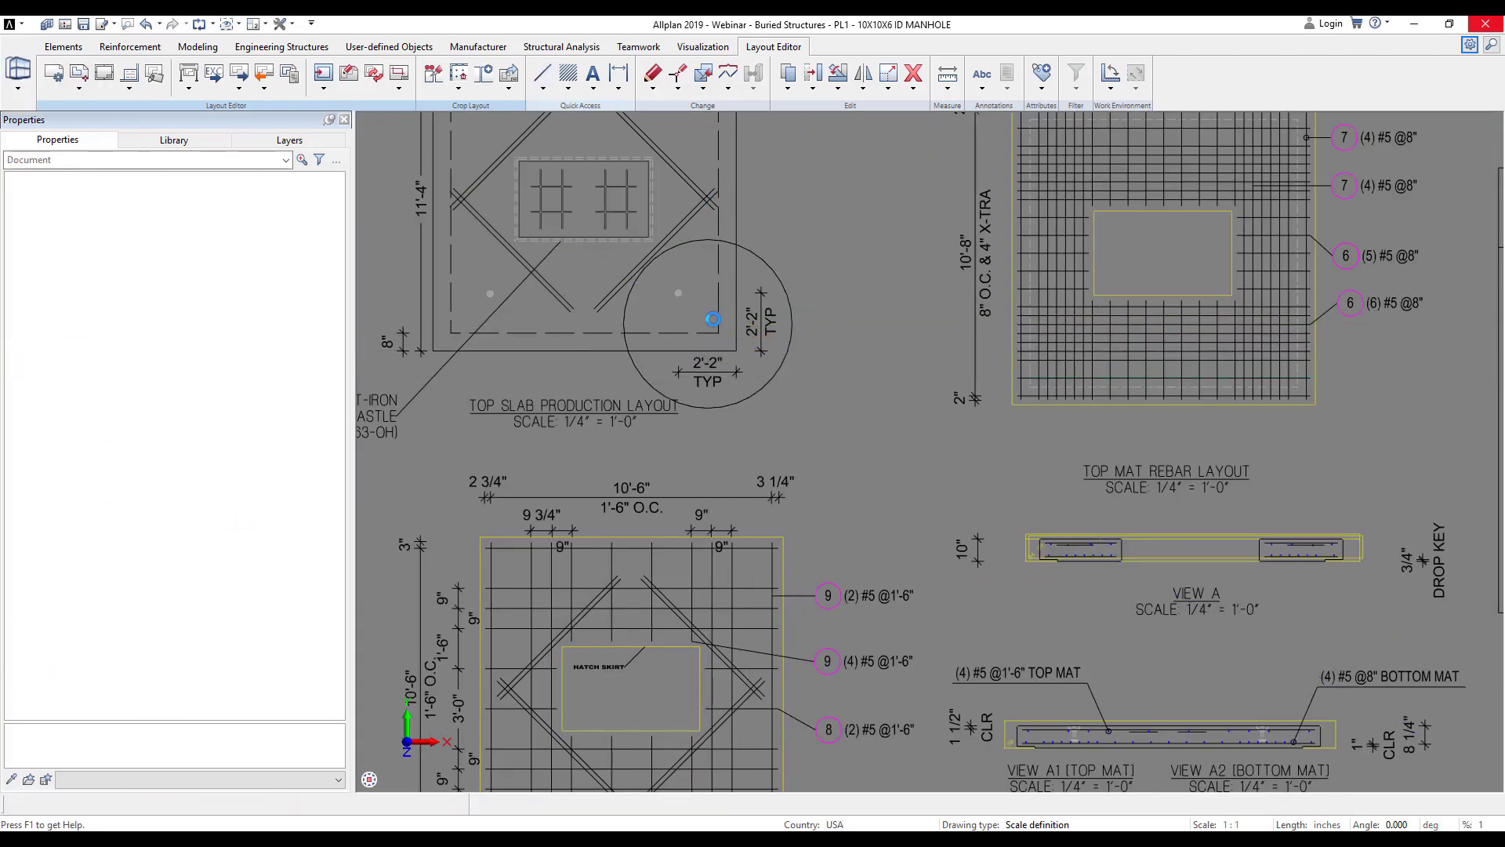
# - Crop the top slab production layout to the circle with a layout window
pyautogui.click(403, 78)
pyautogui.click(403, 125)
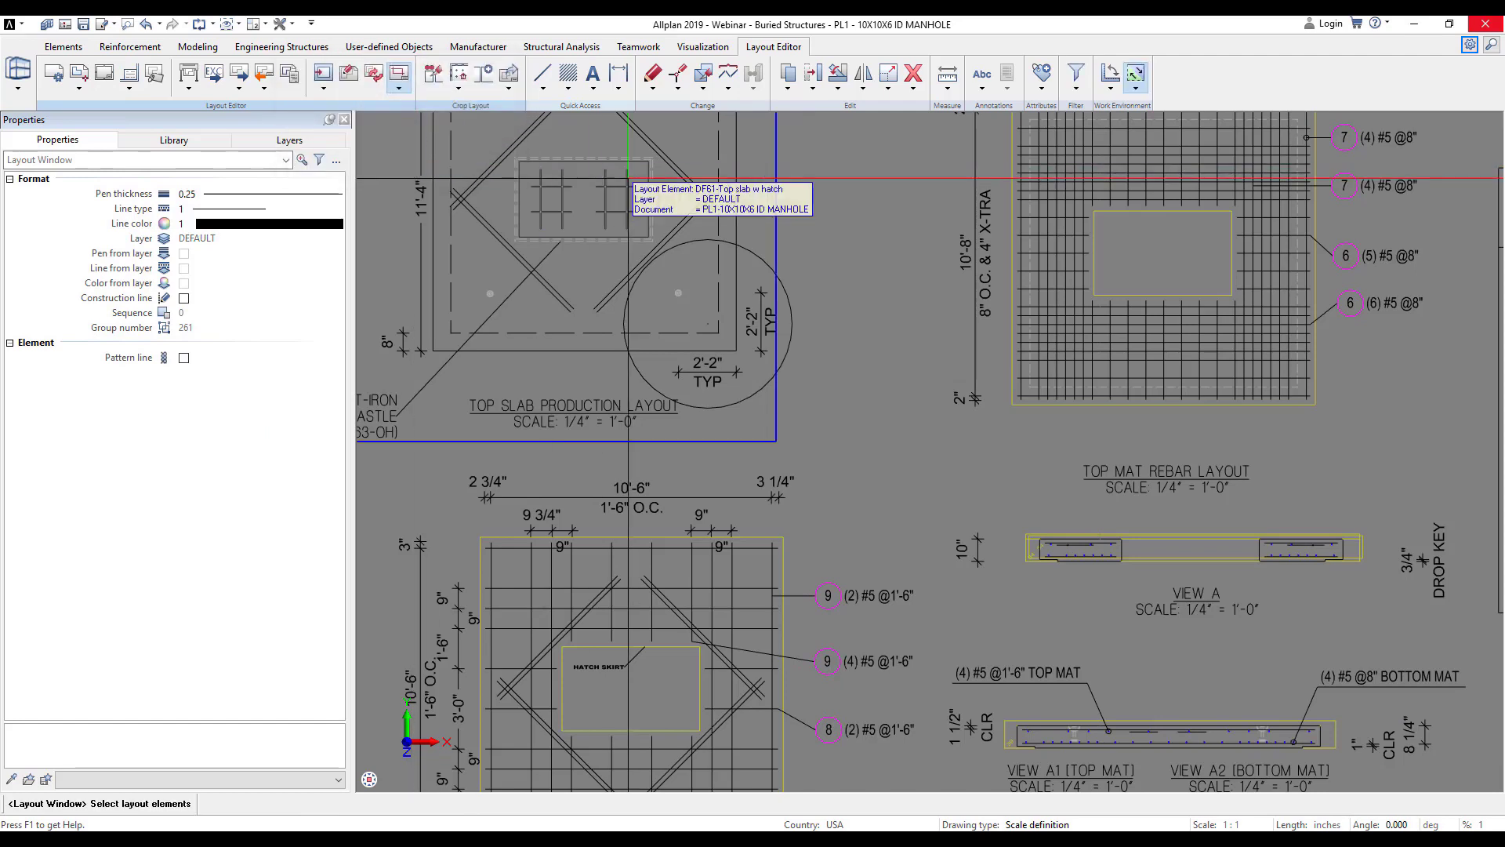
pyautogui.click(767, 262)
pyautogui.press('Escape')
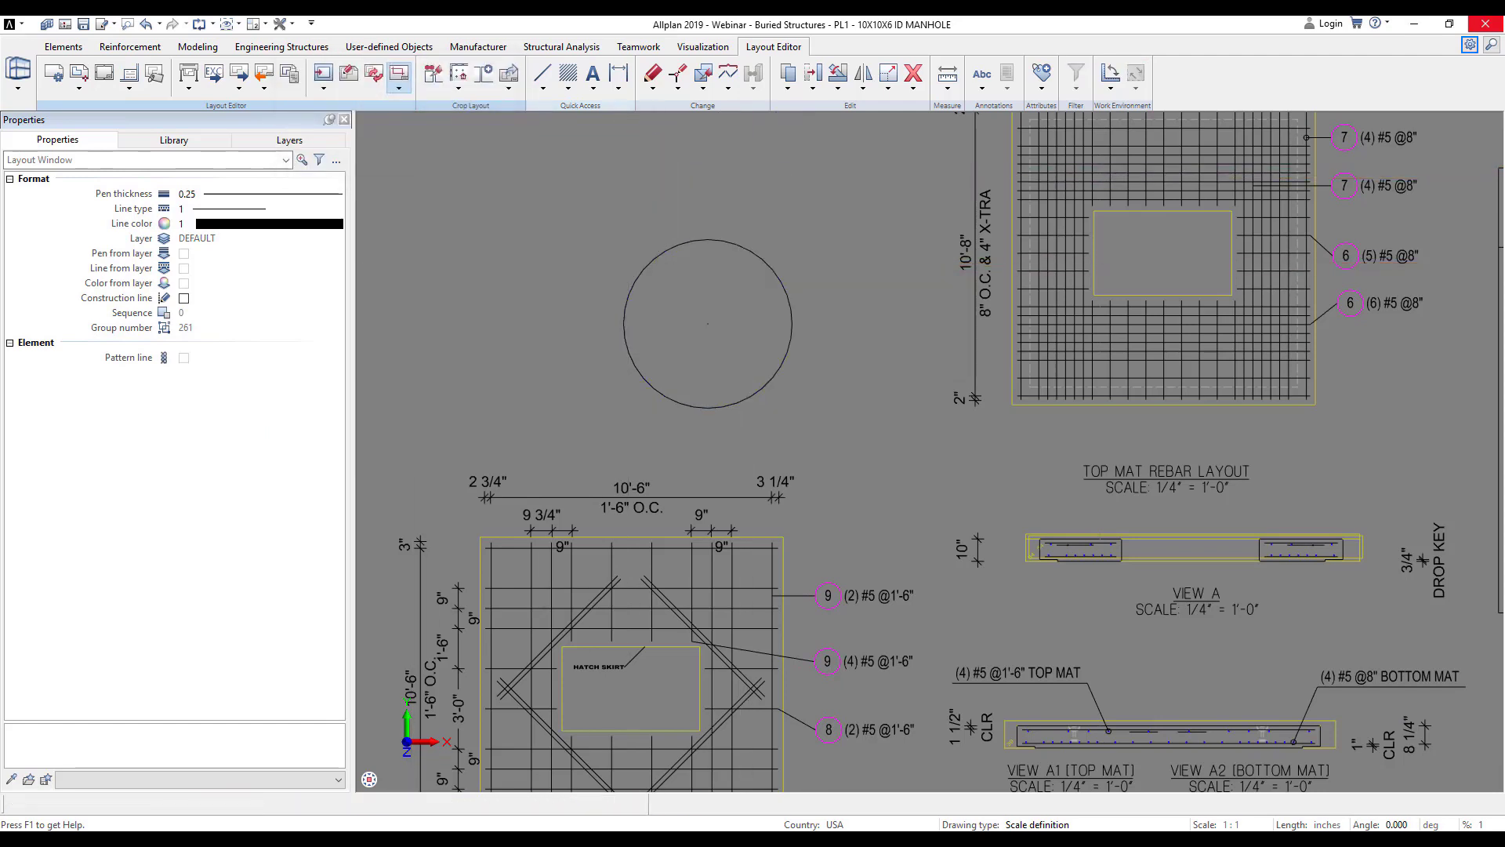
# - Place the two-line text INSERT DETAIL above and to the left of the circular detail
pyautogui.moveTo(818, 293); pyautogui.dragTo(847, 323, button='middle')
pyautogui.click(593, 73)
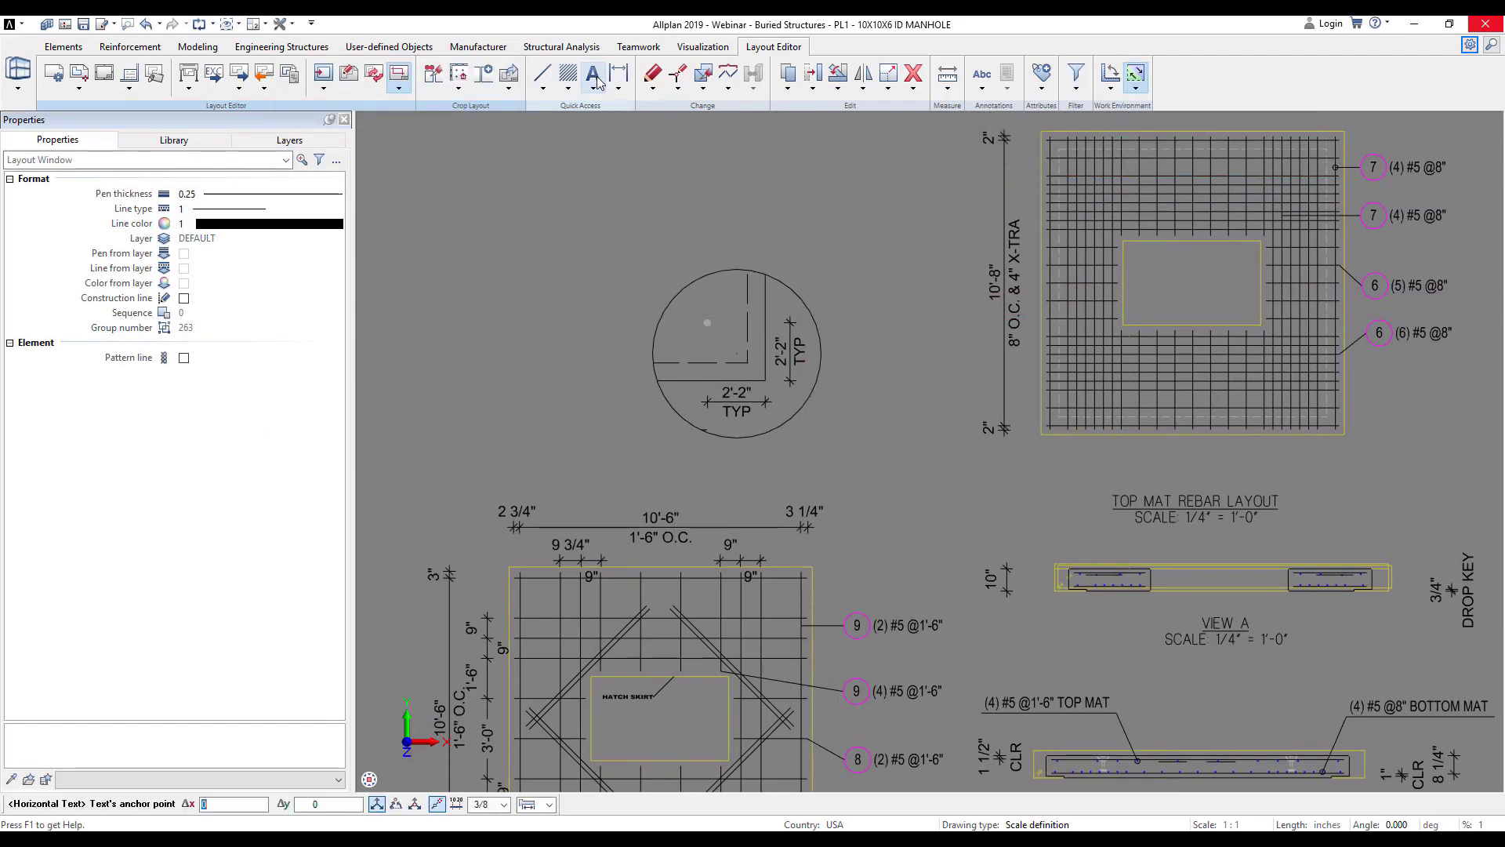
pyautogui.click(630, 257)
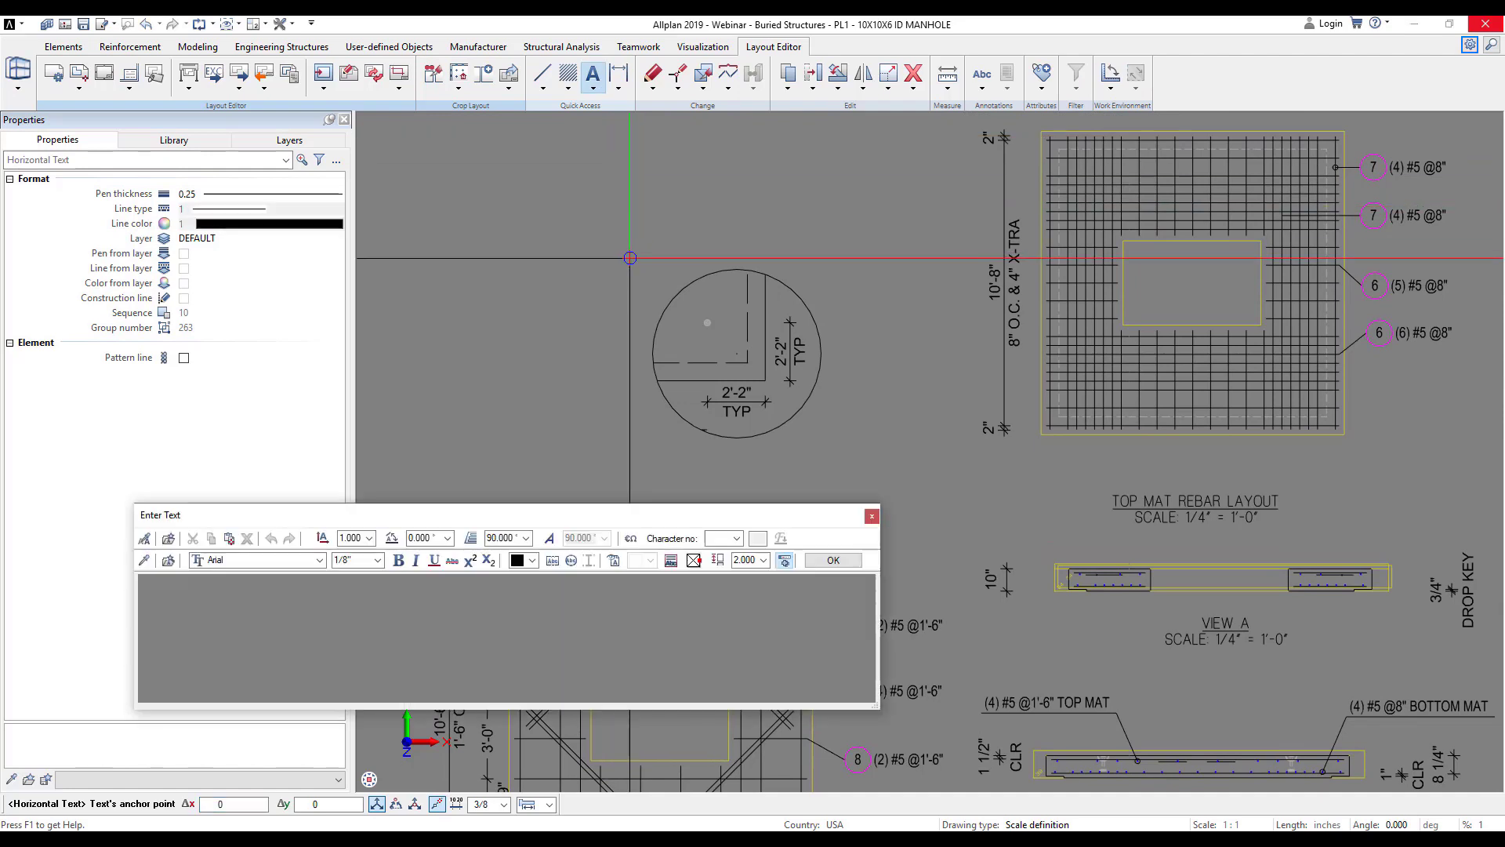
pyautogui.write('INSERT')
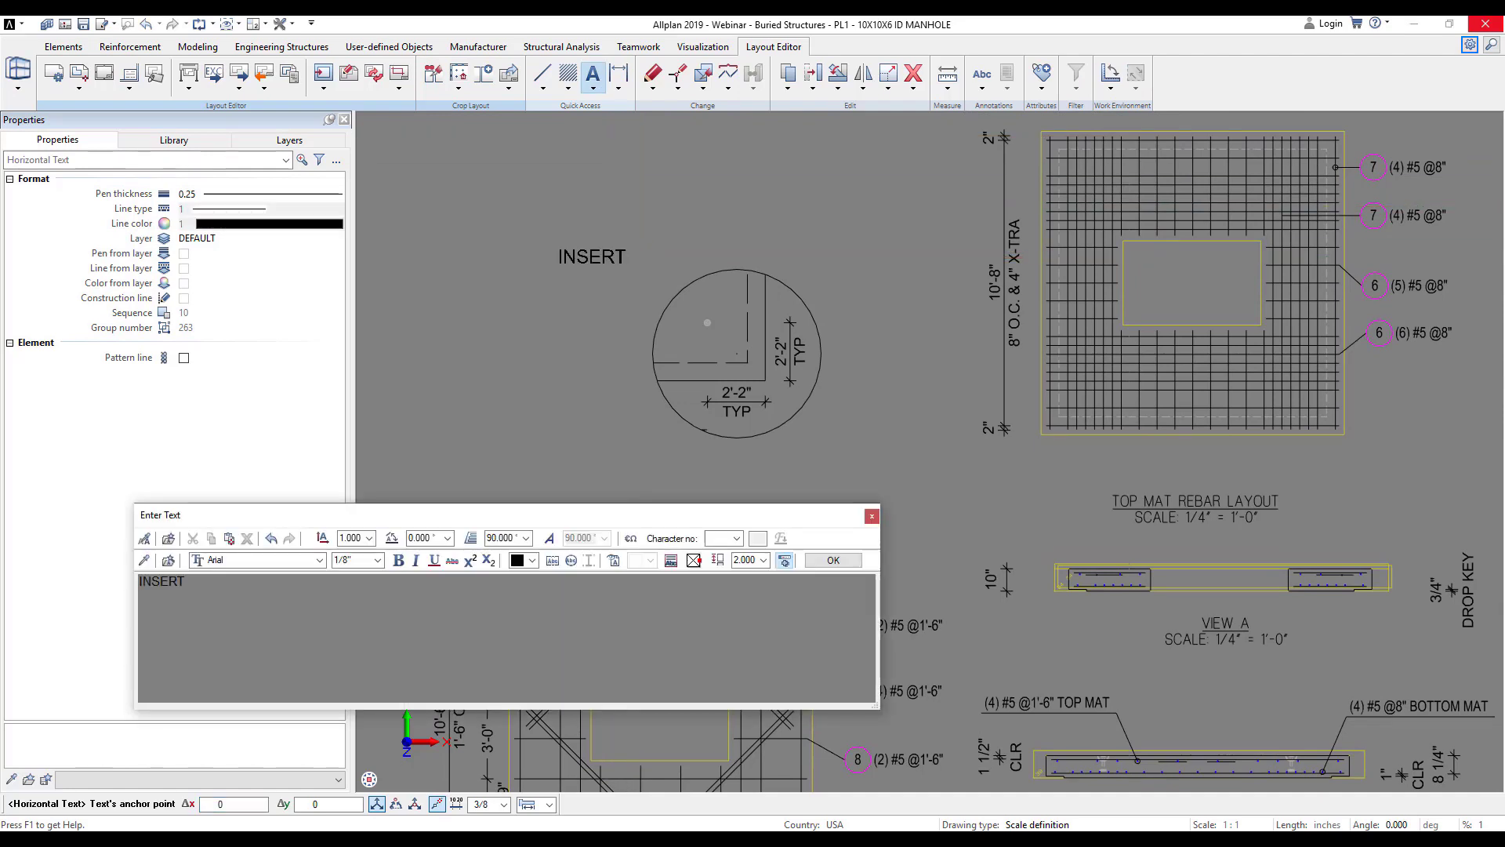
pyautogui.press('Return')
pyautogui.write('DETAIL')
pyautogui.hotkey('ctrl', 'Return')
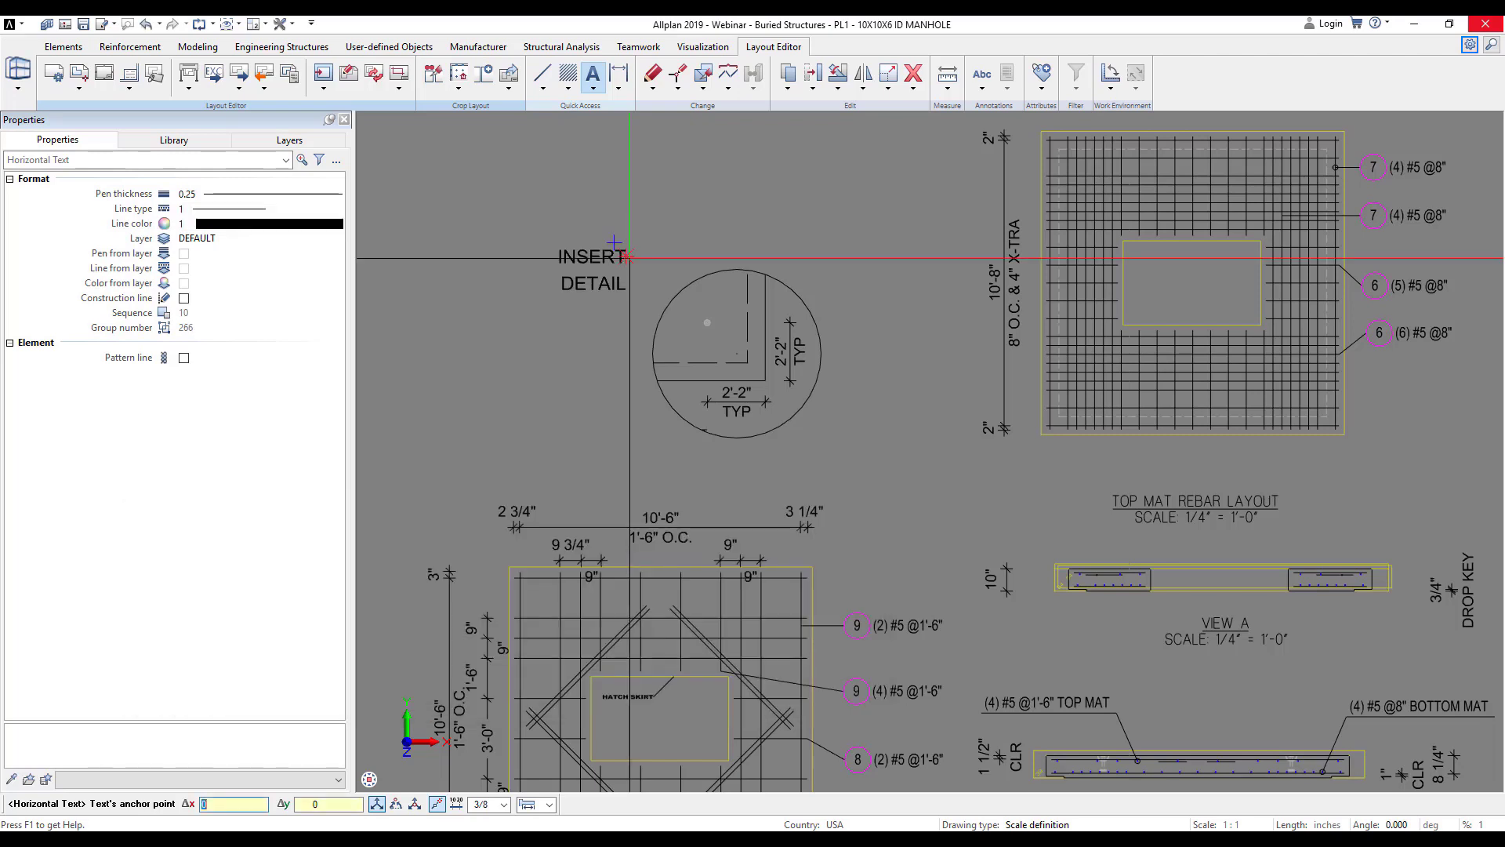
# - Add a text leader with an arrowhead from the INSERT DETAIL label to the edge of the circle
pyautogui.click(594, 88)
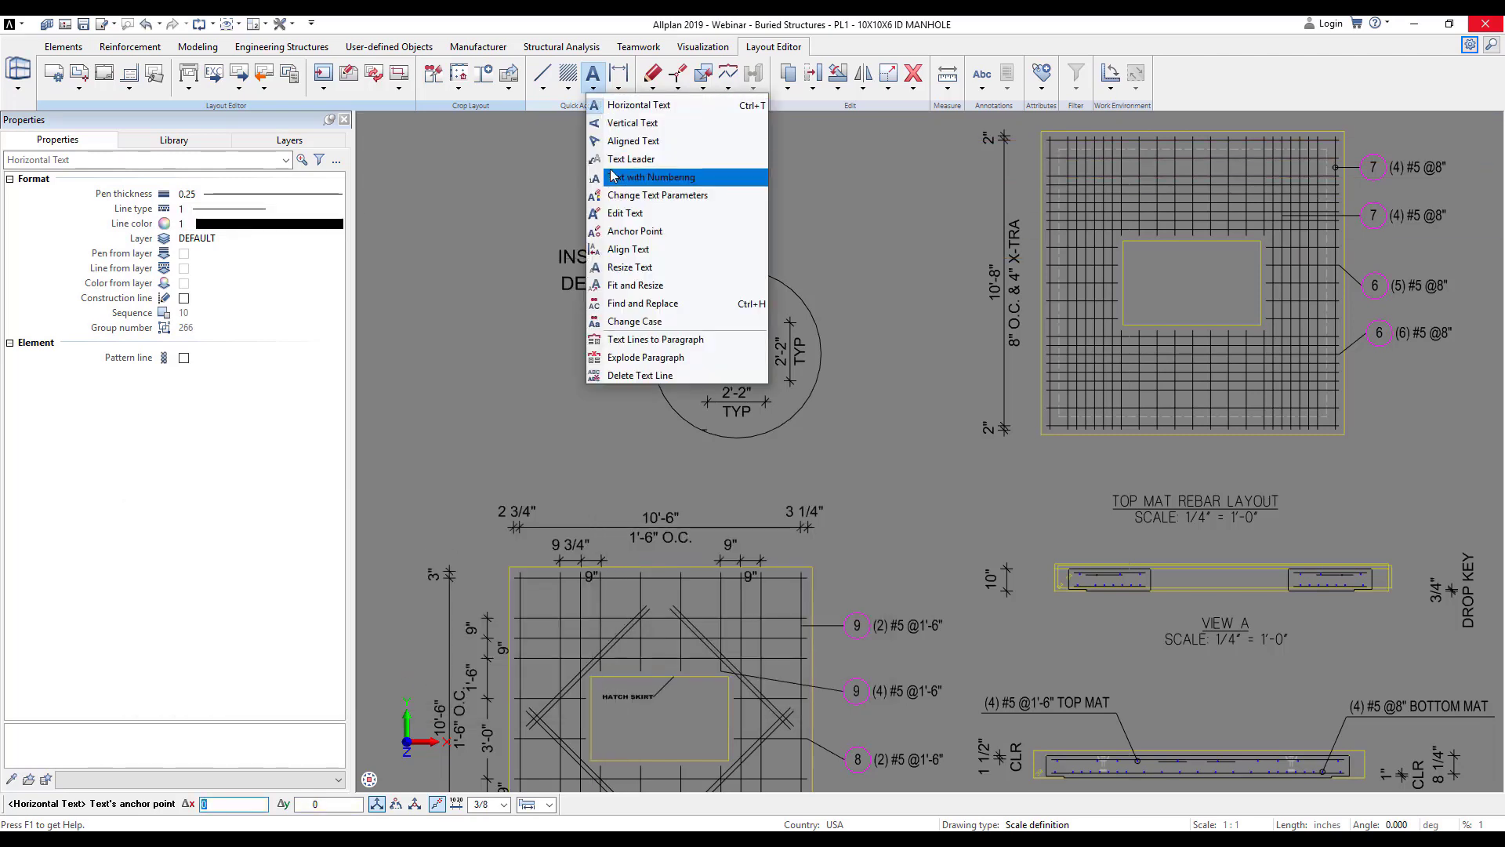
pyautogui.click(631, 178)
pyautogui.click(626, 270)
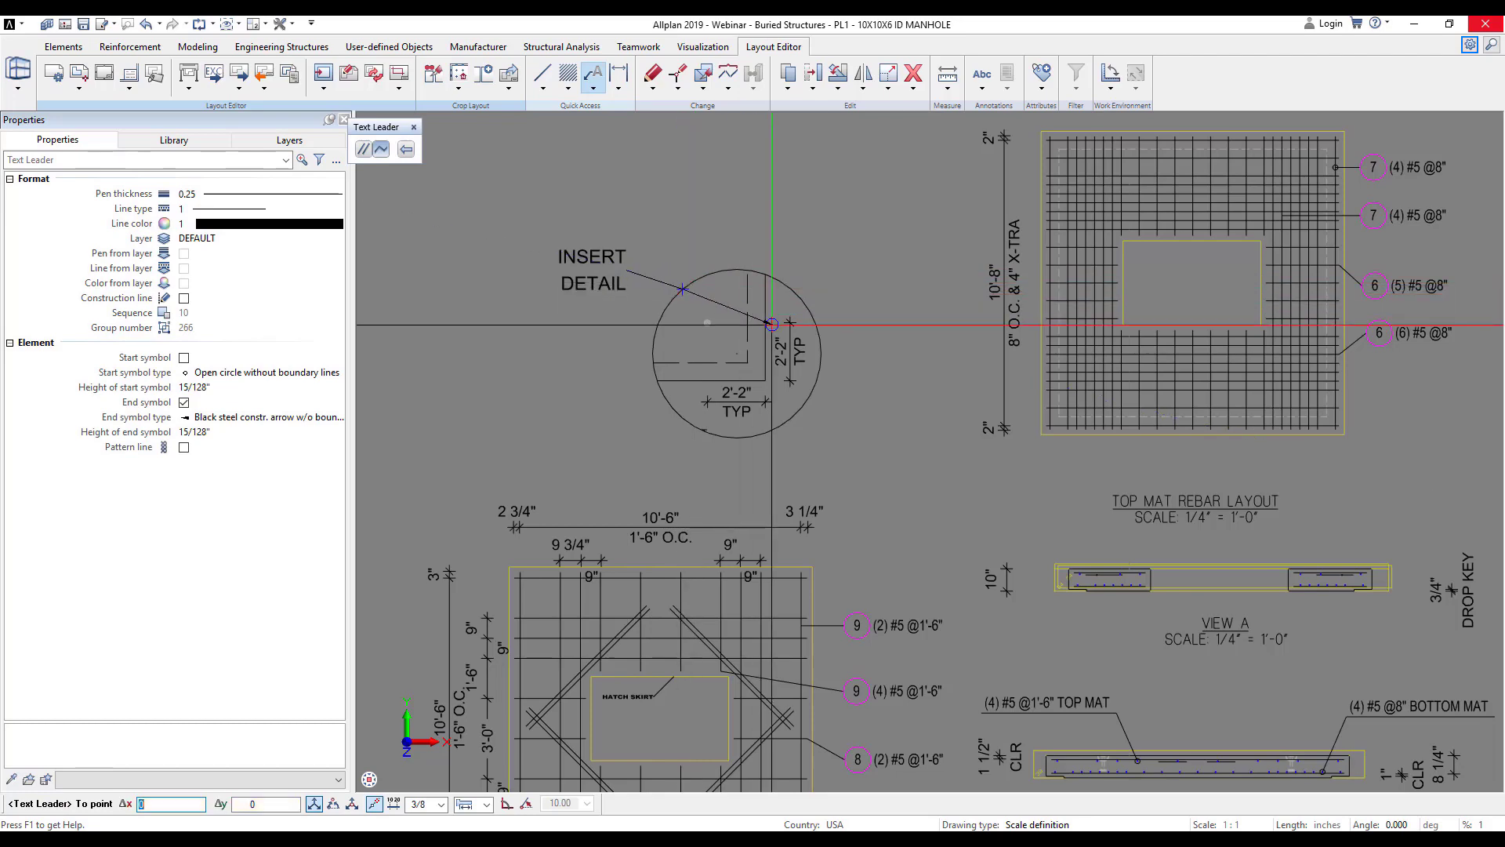
pyautogui.click(681, 288)
pyautogui.press('Escape')
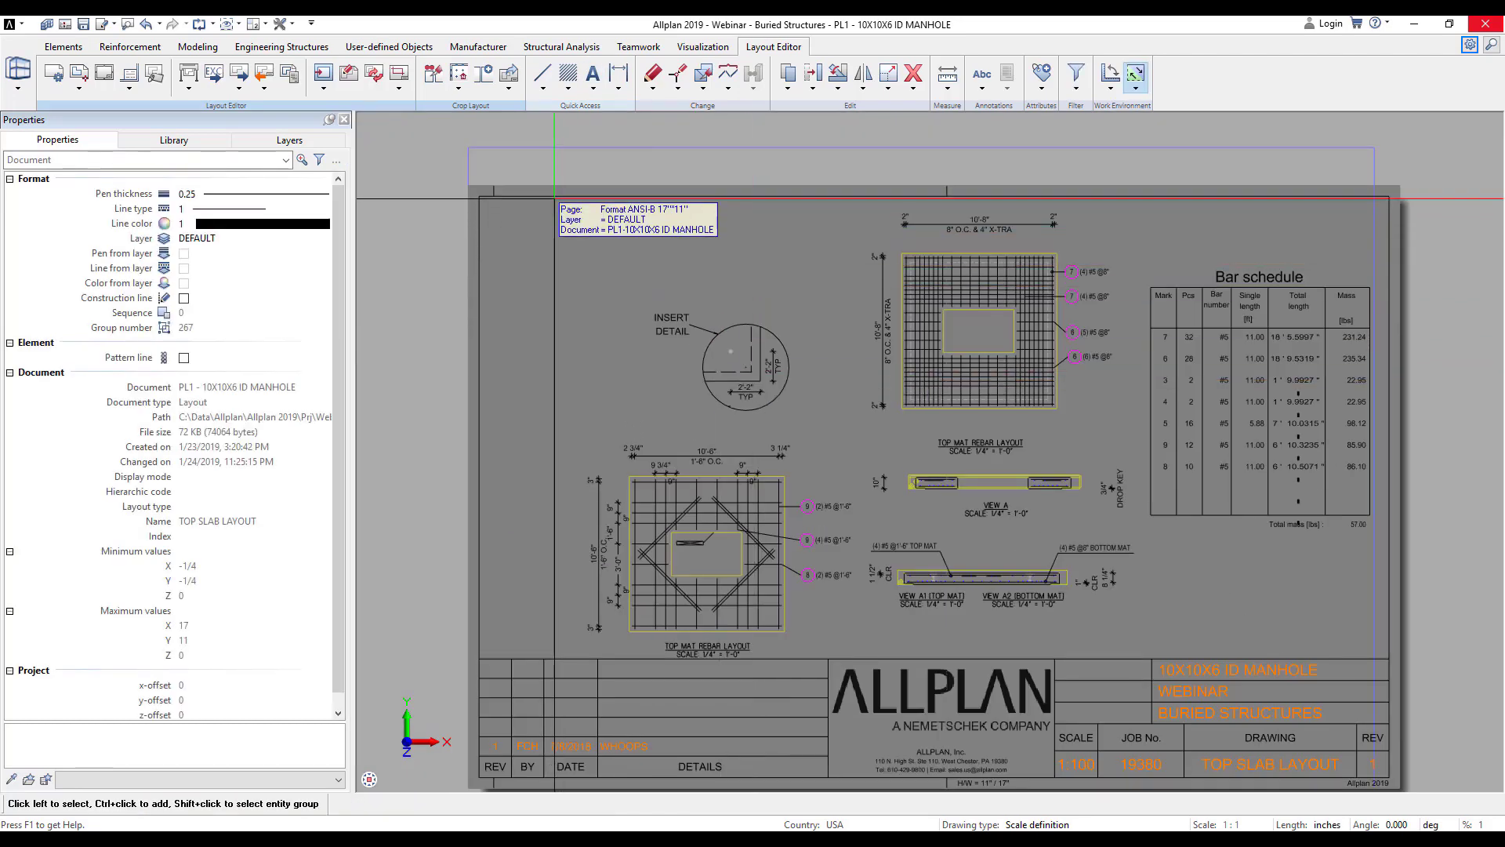
# - Try to move the circular insert detail with its label and leader on the sheet
pyautogui.moveTo(470, 191); pyautogui.dragTo(900, 604)
pyautogui.click(812, 74)
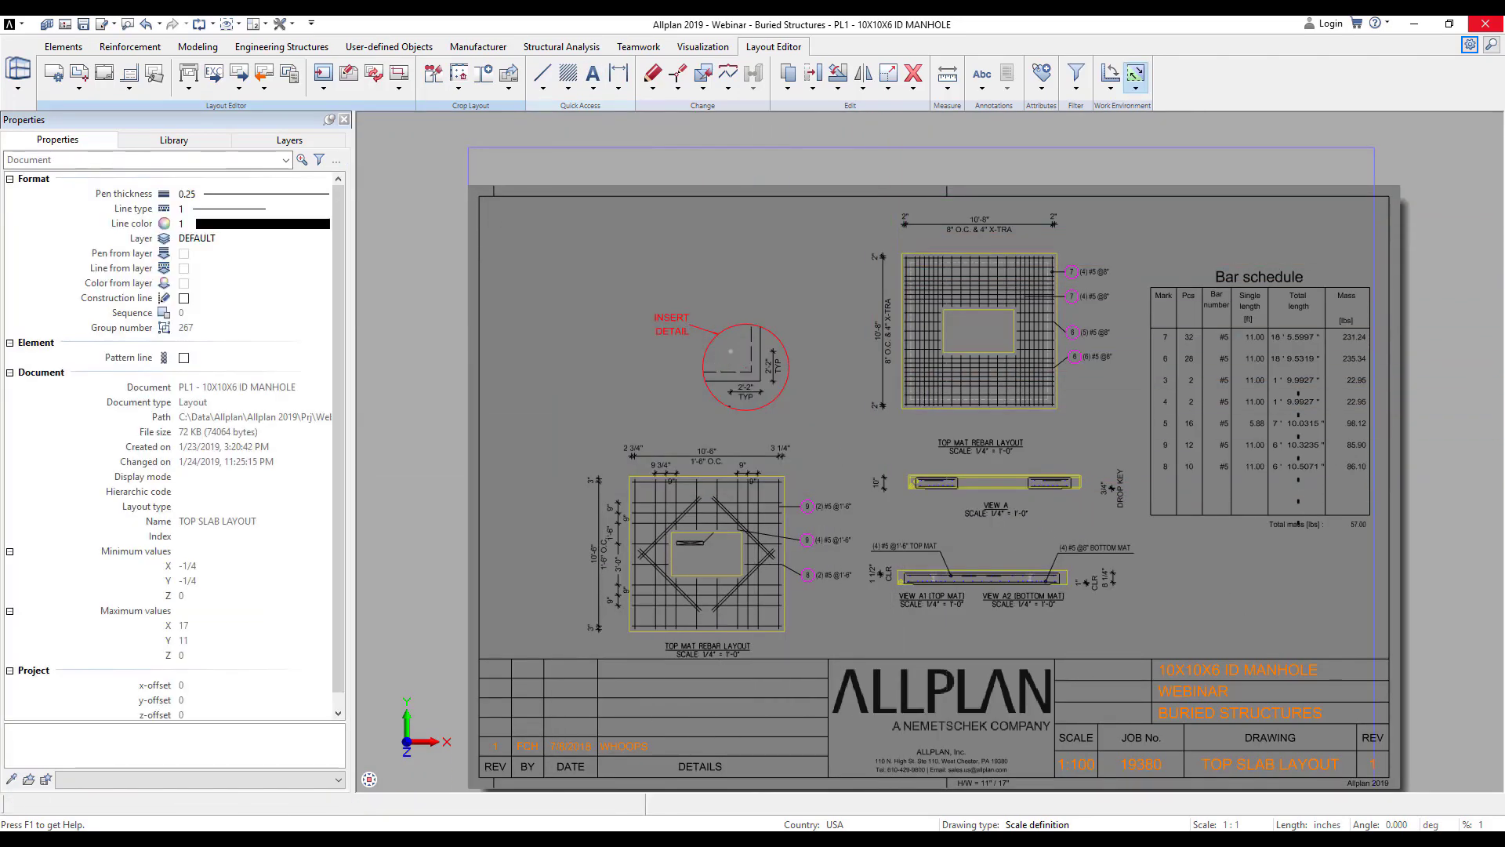
pyautogui.click(823, 301)
pyautogui.click(768, 269)
pyautogui.hotkey('ctrl', 'z')
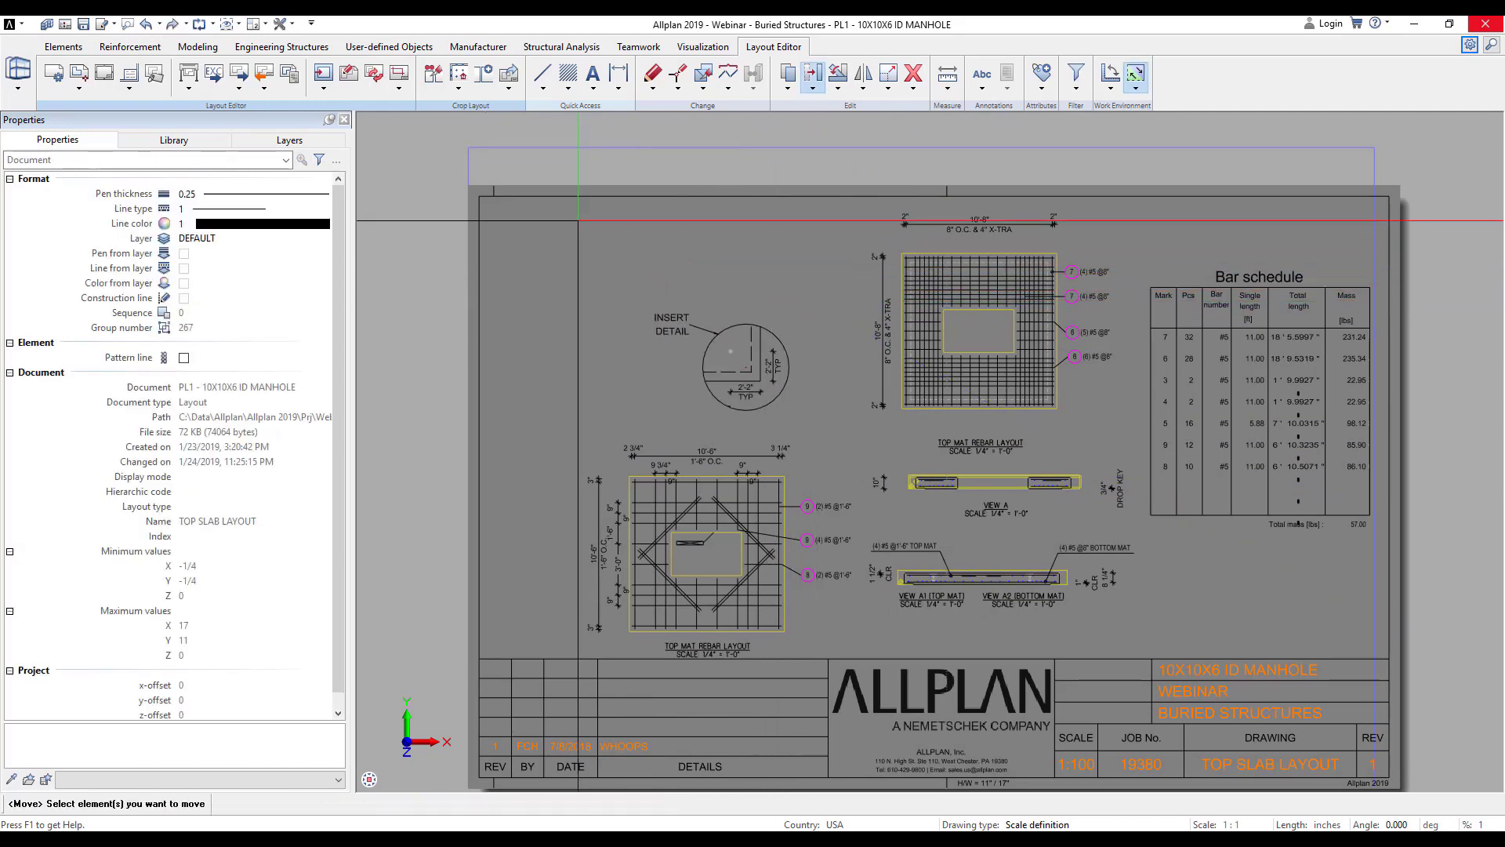
# - Move the circular insert detail with its label and leader slightly up and to the left on the sheet
pyautogui.moveTo(519, 192); pyautogui.dragTo(914, 517)
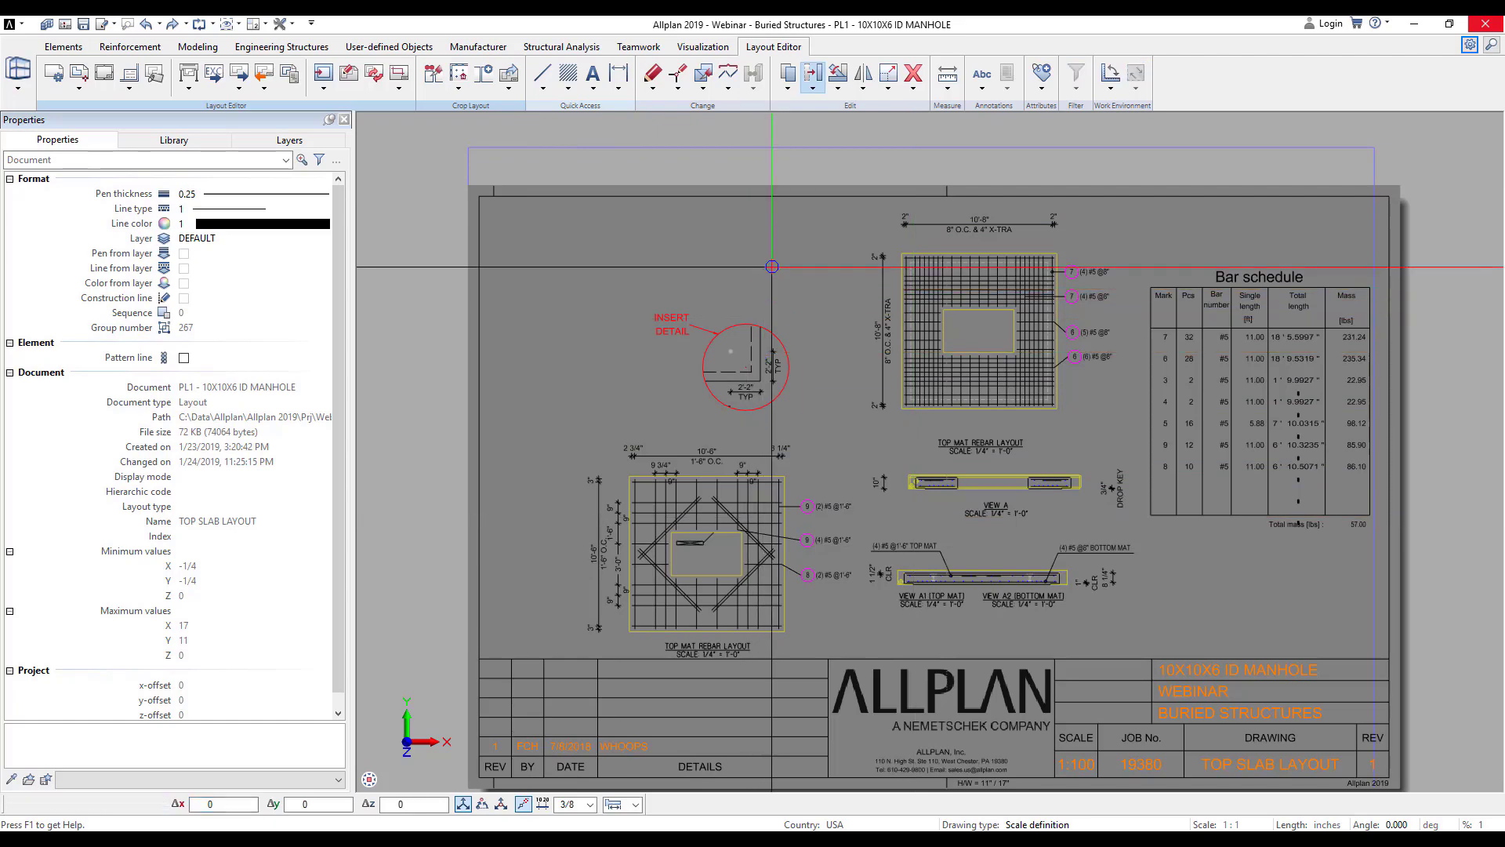
pyautogui.click(770, 266)
pyautogui.click(722, 231)
pyautogui.press('Escape')
# - Draw a circular revision cloud around the 3/4" DROP KEY dimension beside View A
pyautogui.scroll(-3, 794, 316)
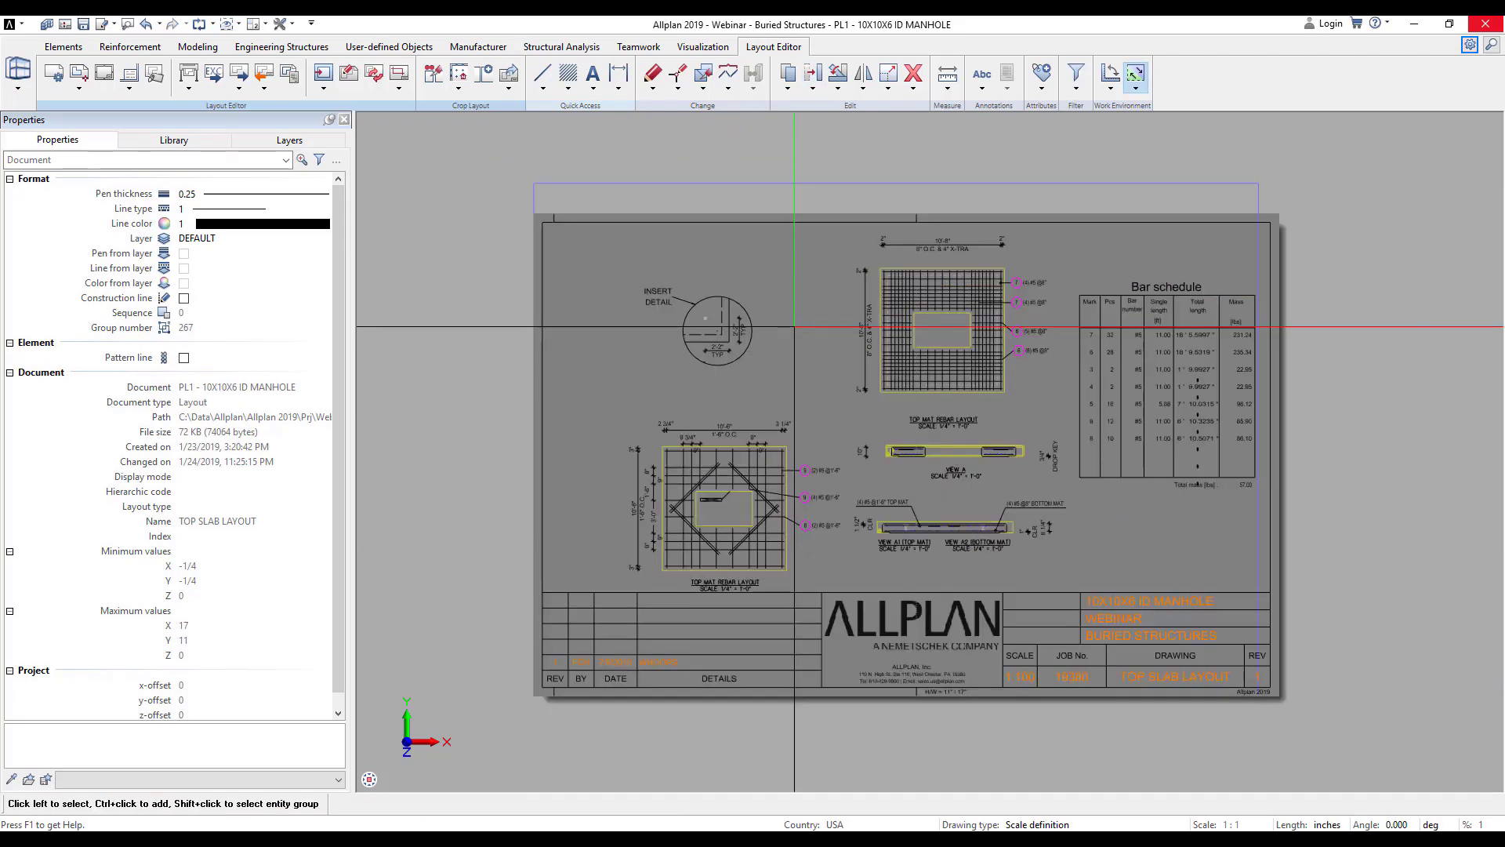
pyautogui.scroll(3, 776, 374)
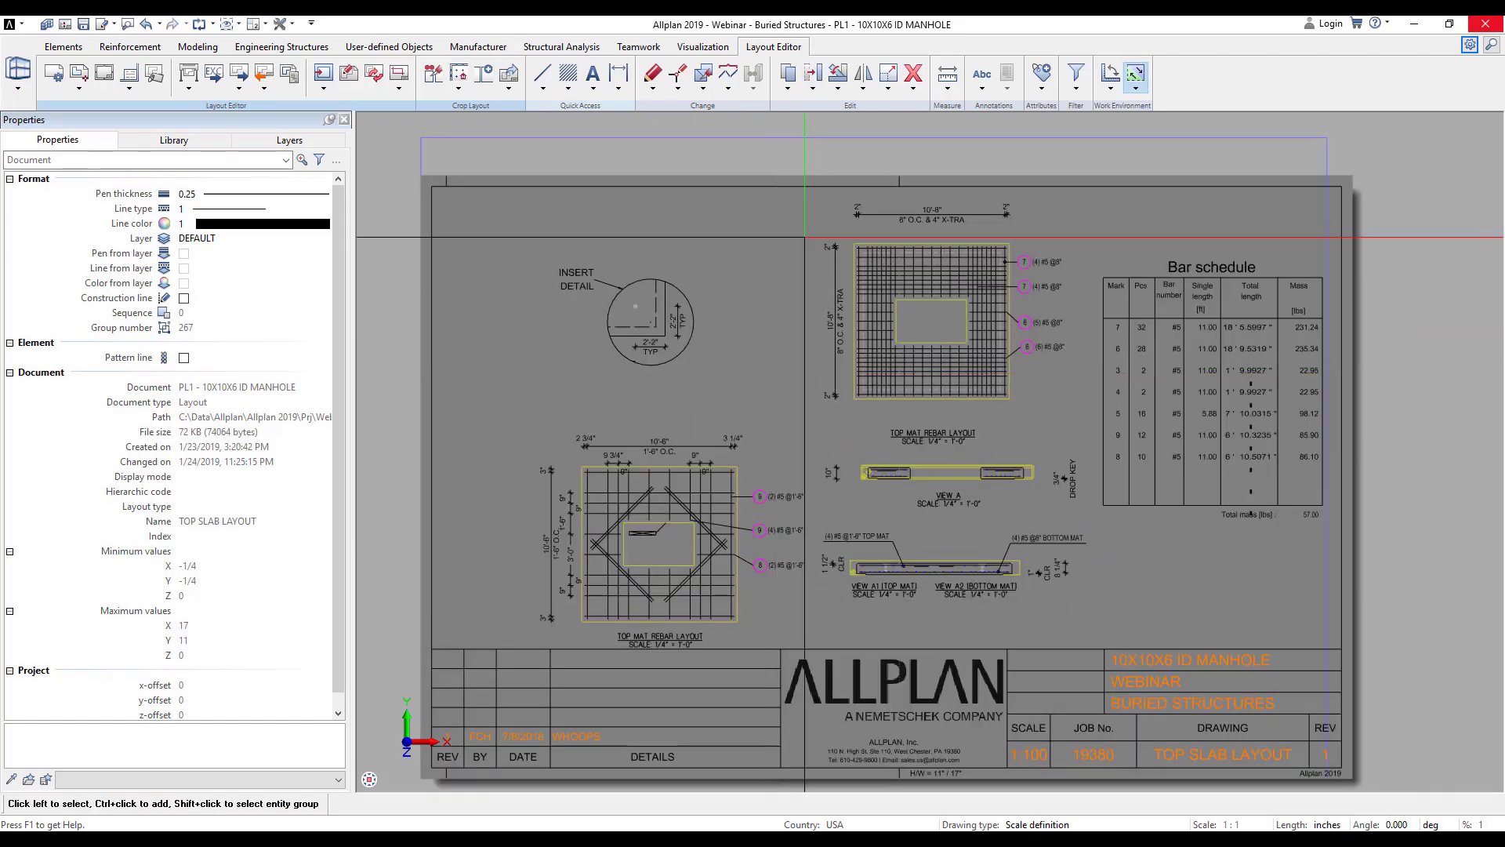
pyautogui.click(543, 86)
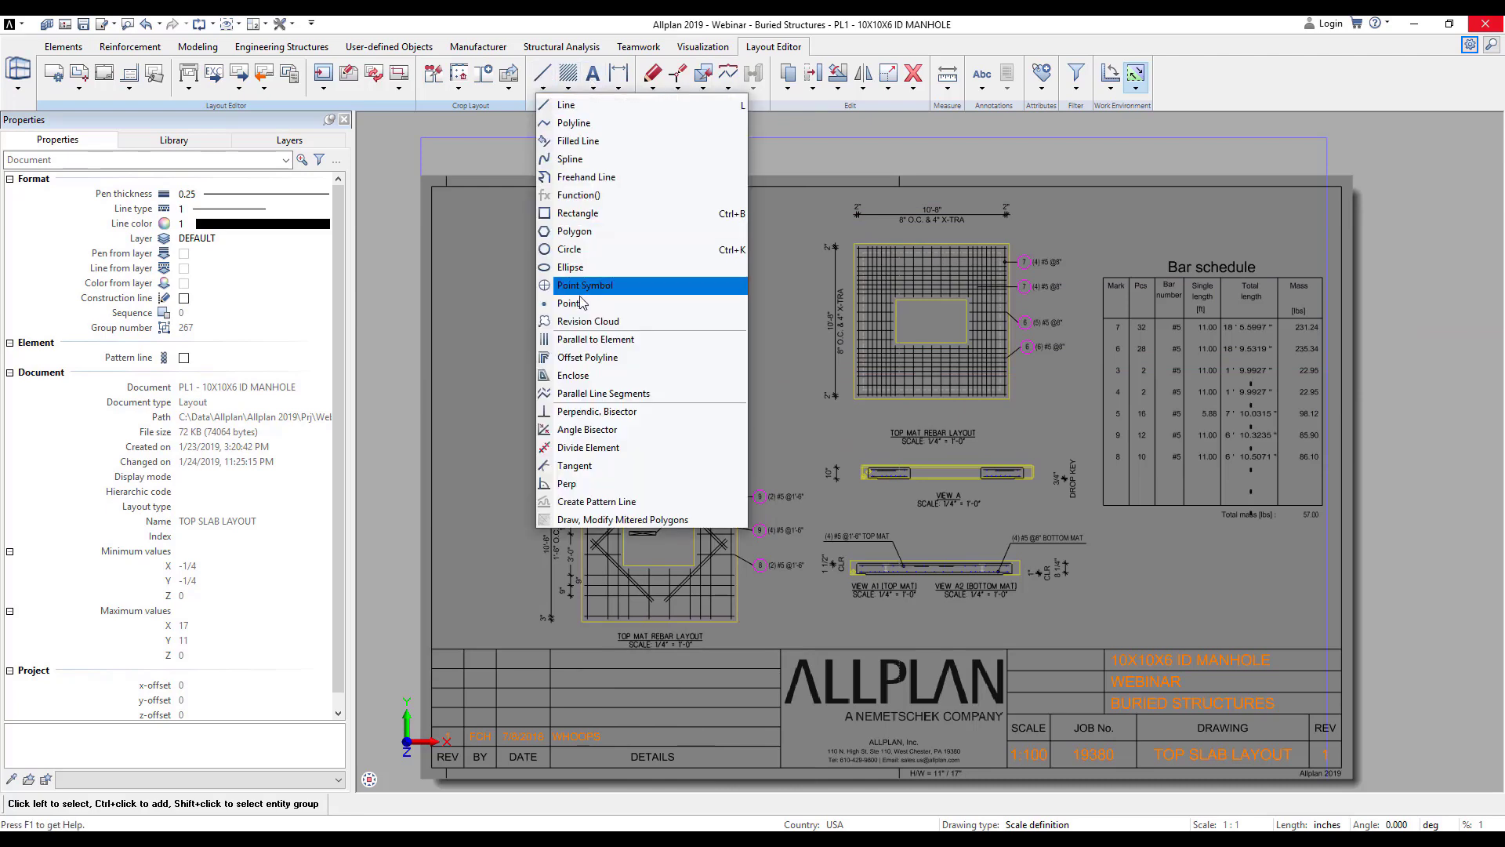
pyautogui.click(588, 321)
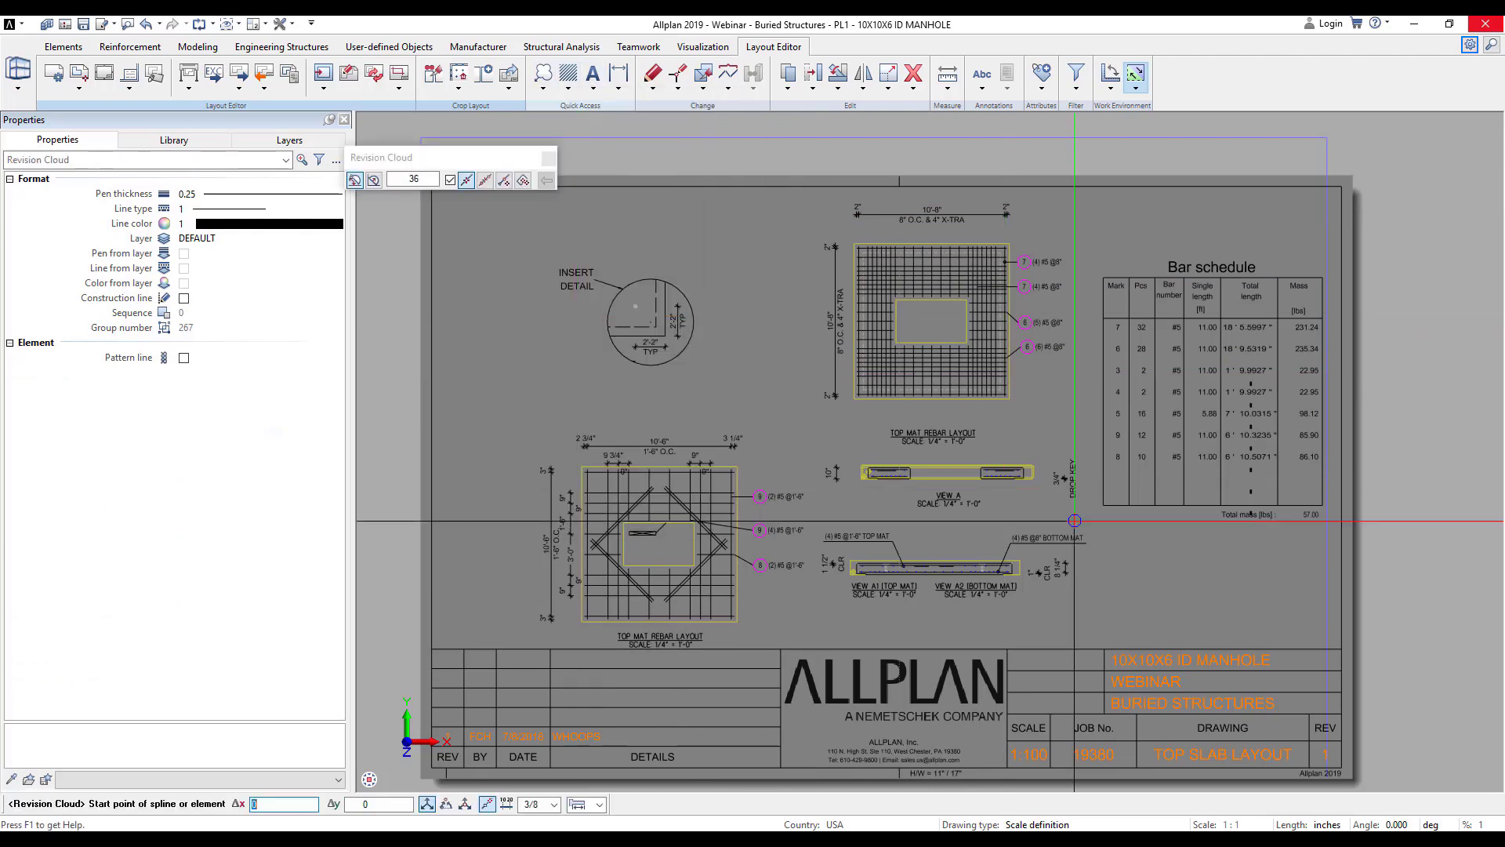
pyautogui.click(1053, 444)
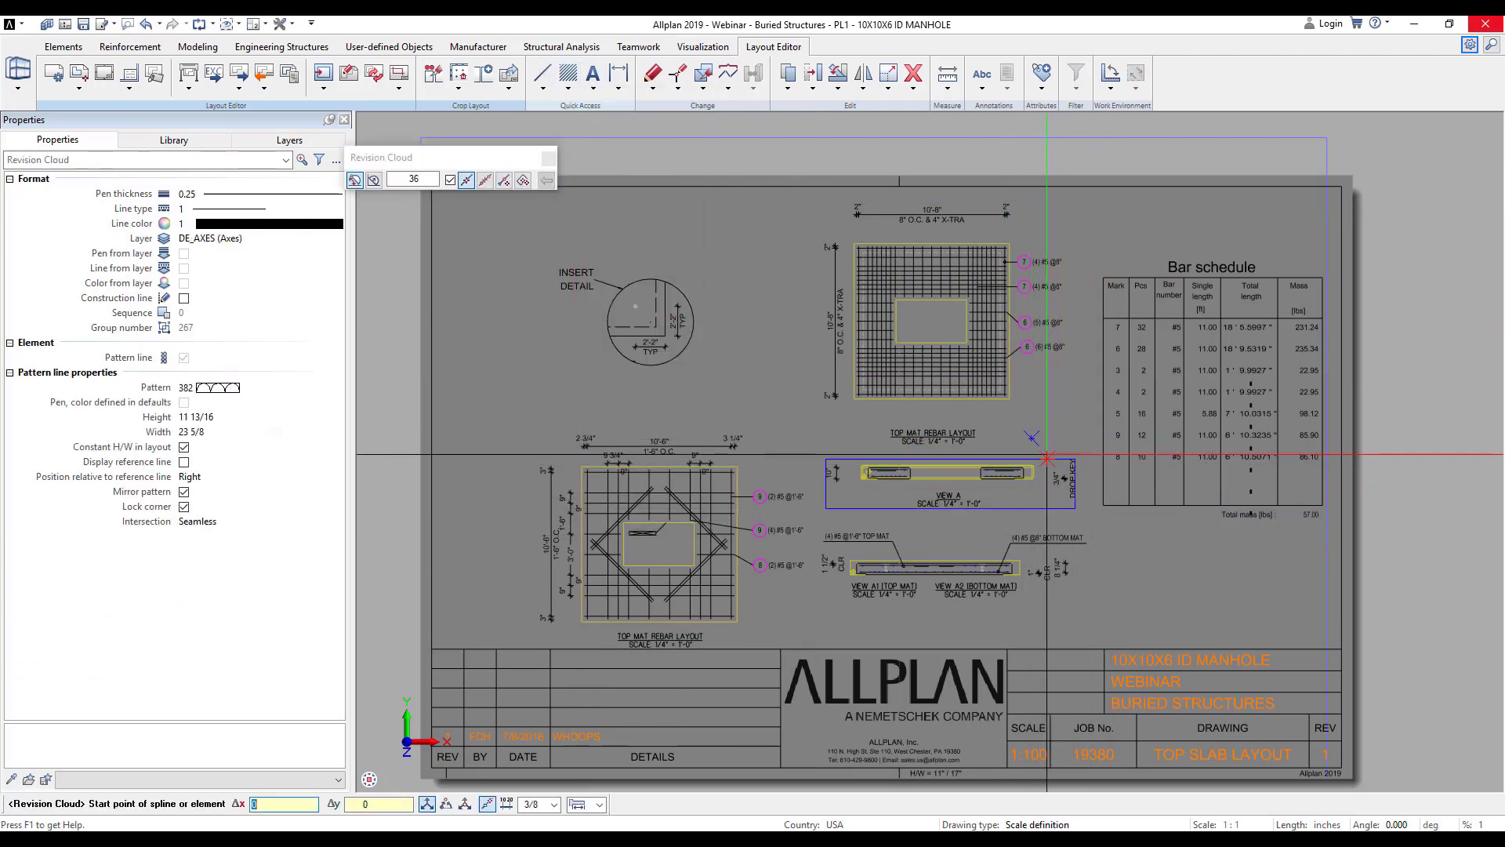
pyautogui.scroll(4, 1052, 464)
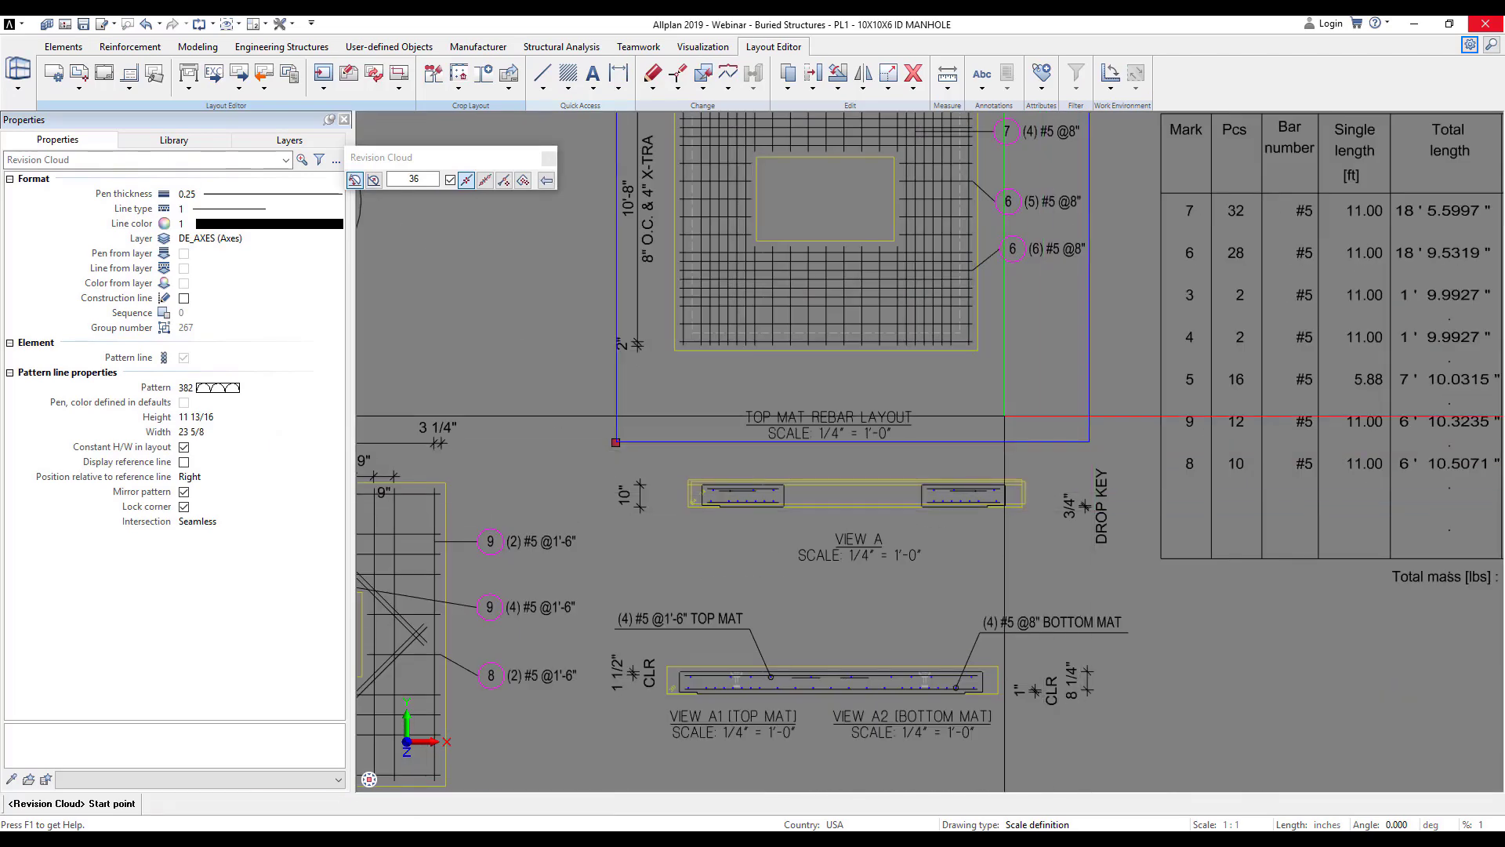
pyautogui.click(1085, 502)
pyautogui.click(1135, 567)
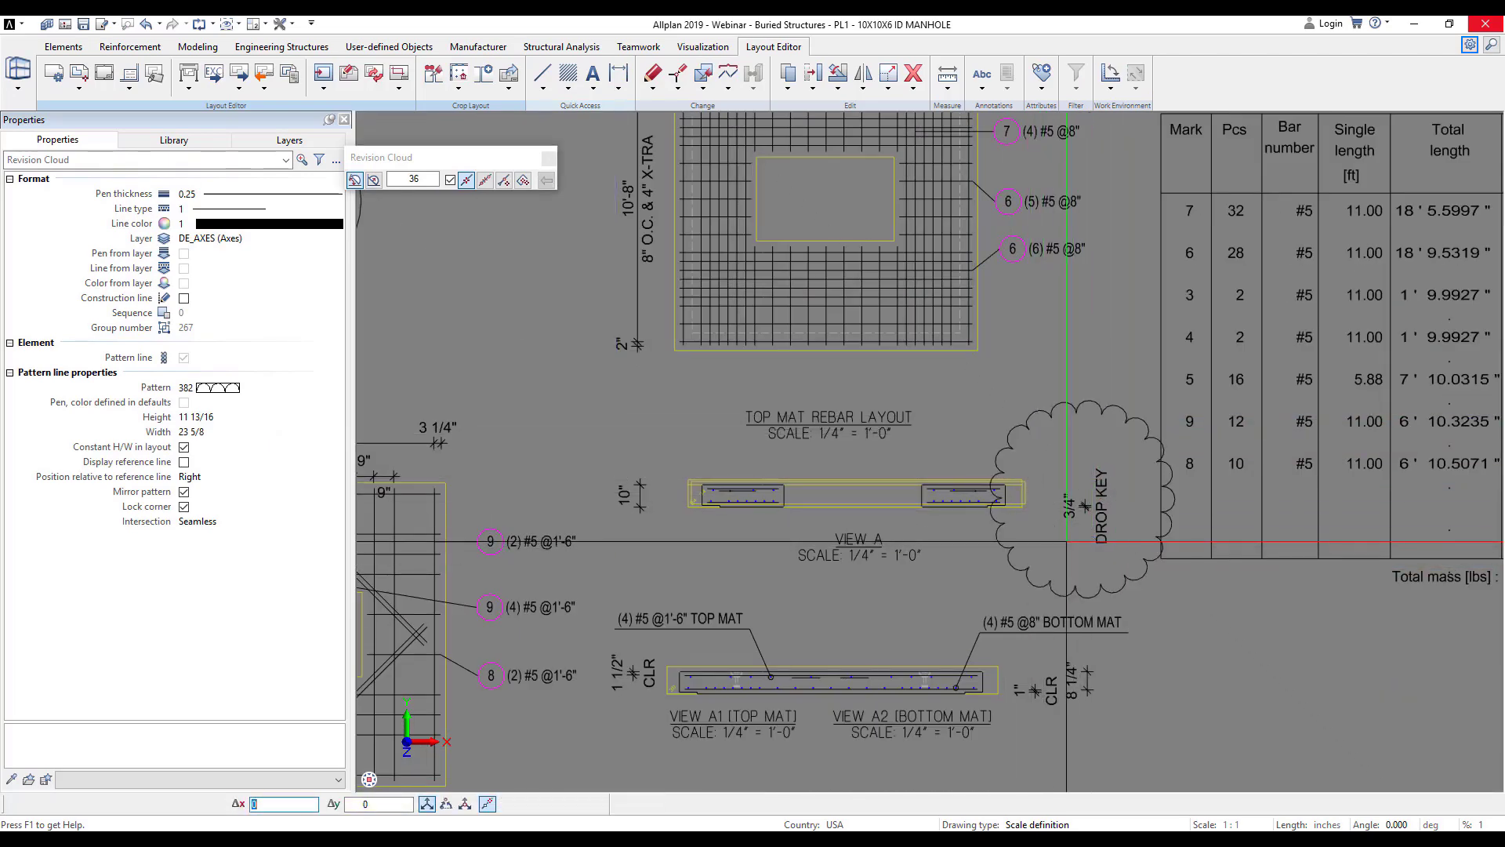
pyautogui.scroll(-5, 1034, 433)
pyautogui.press('Escape')
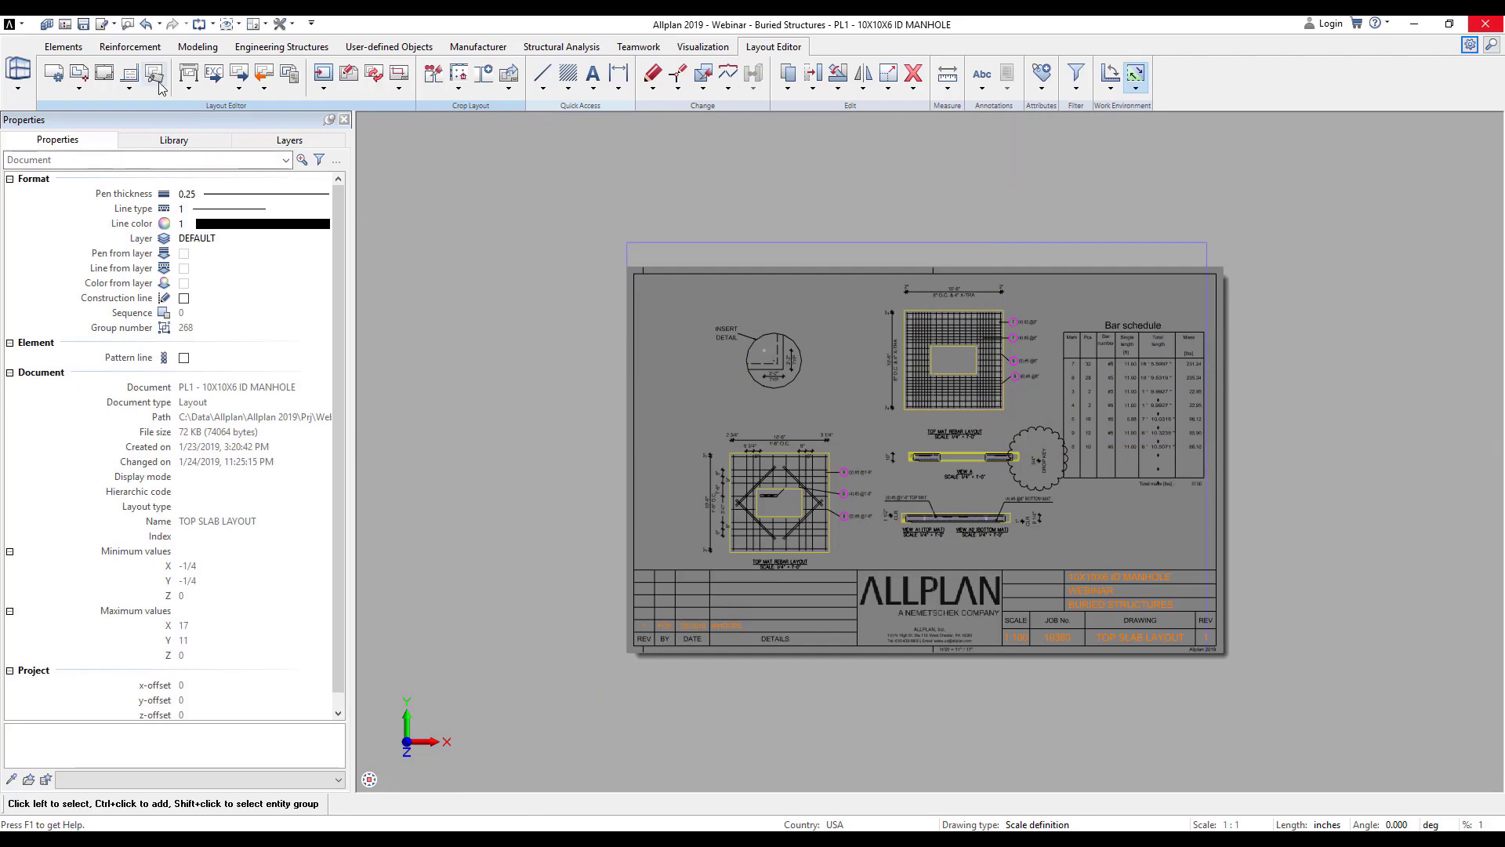
# - In the layout attributes, add a new index entry numbered 2 to layout 1, 10X10X6 ID MANHOLE
pyautogui.click(155, 75)
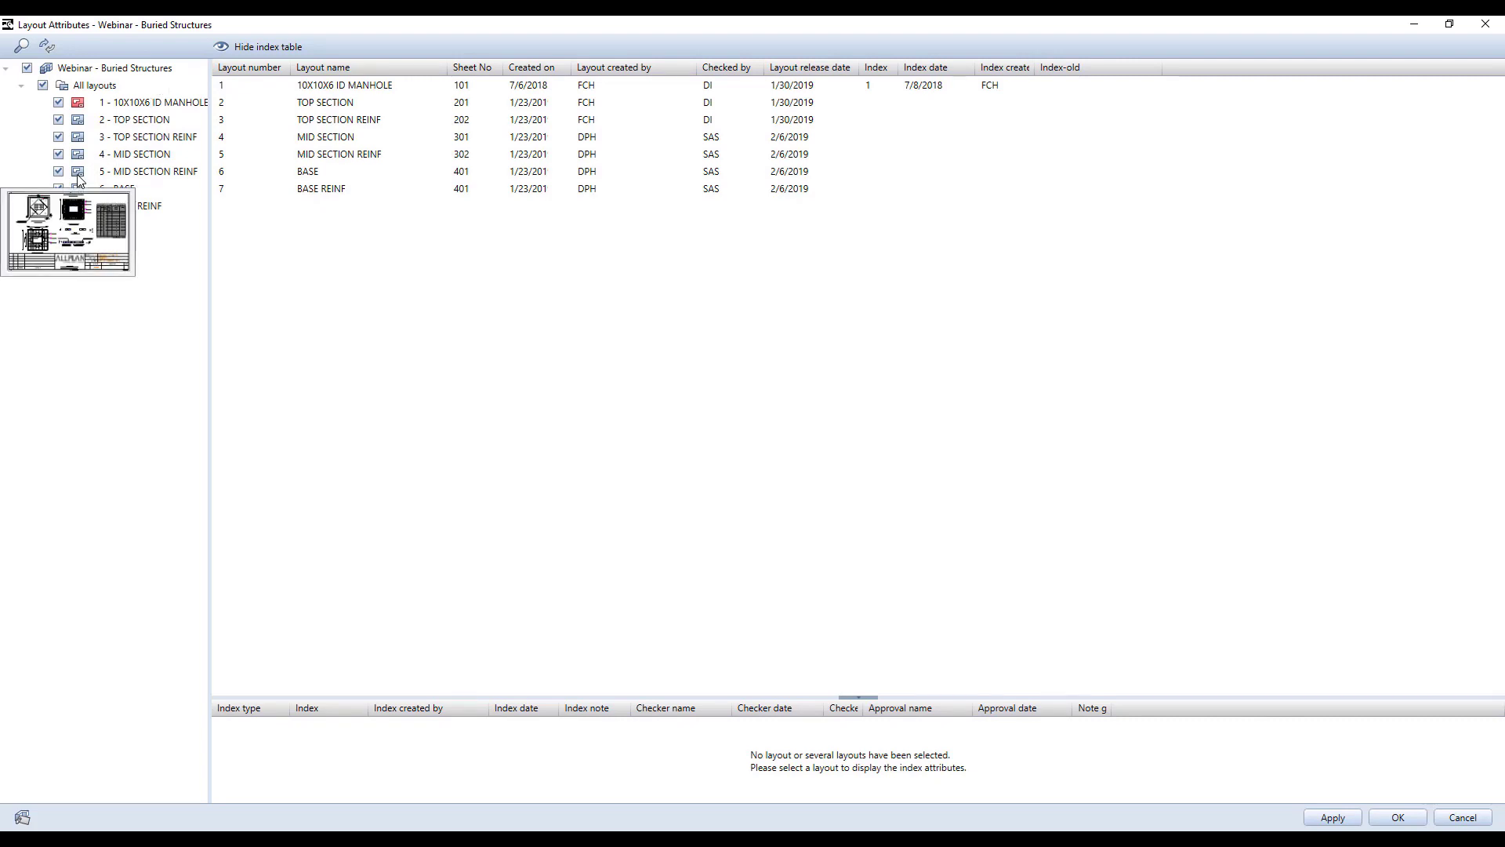
pyautogui.moveTo(79, 160)
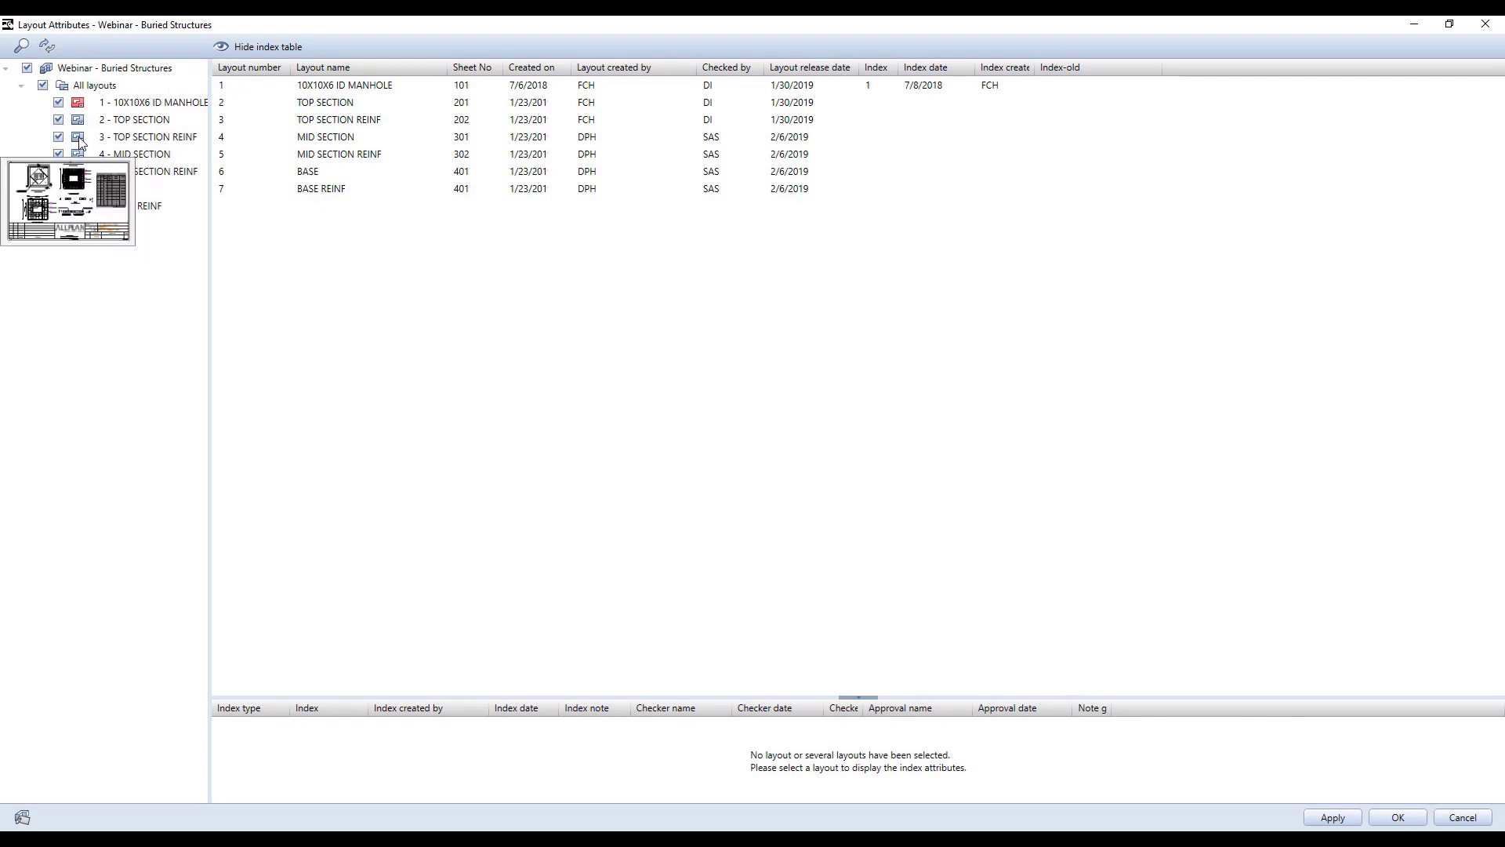
pyautogui.click(317, 106)
pyautogui.click(370, 87)
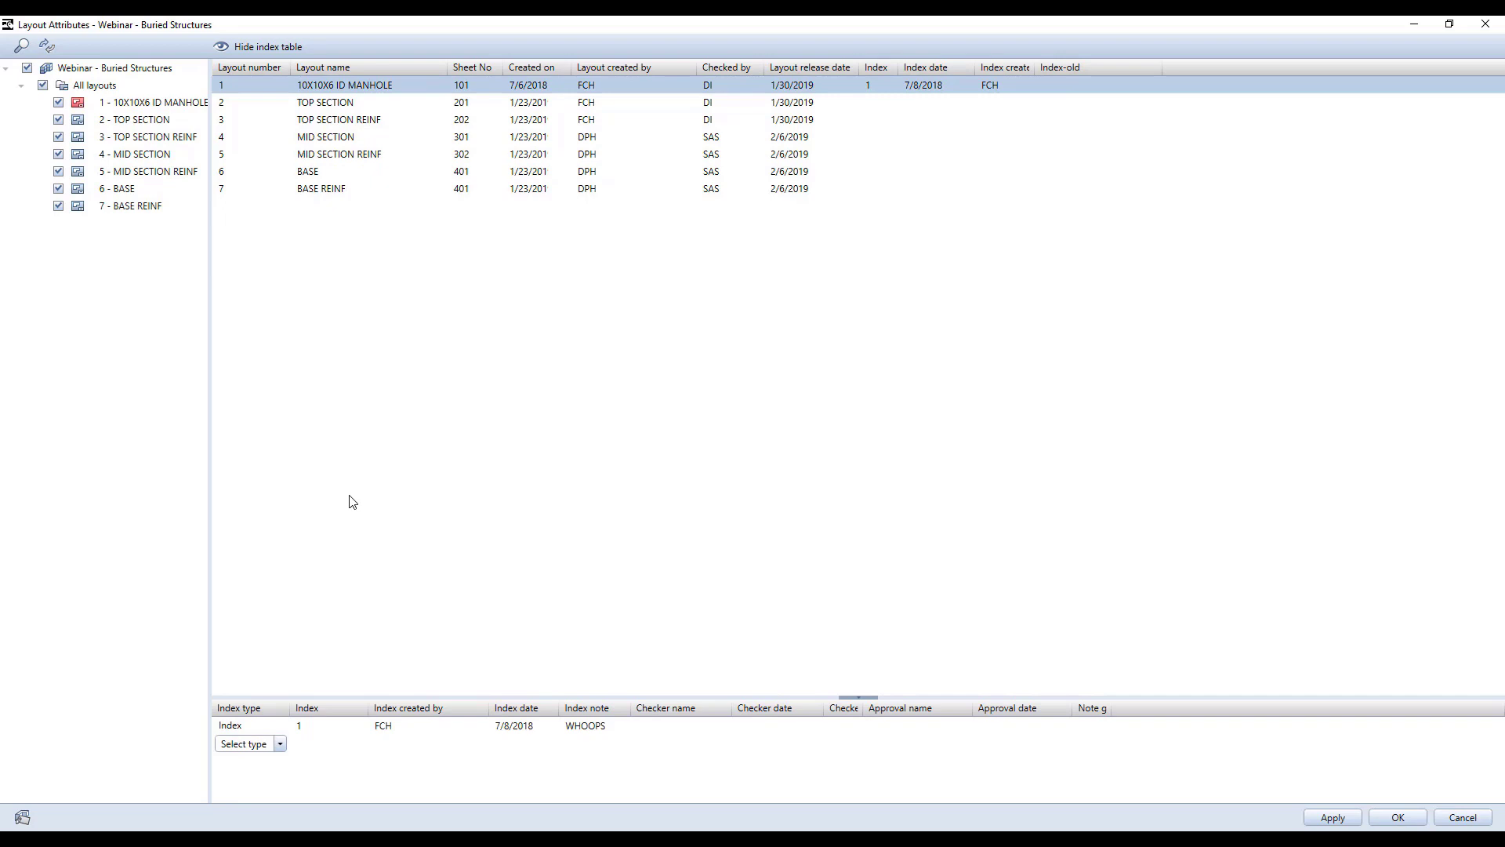
pyautogui.click(280, 743)
pyautogui.click(265, 770)
pyautogui.press('Tab')
pyautogui.write('2')
pyautogui.press('Tab')
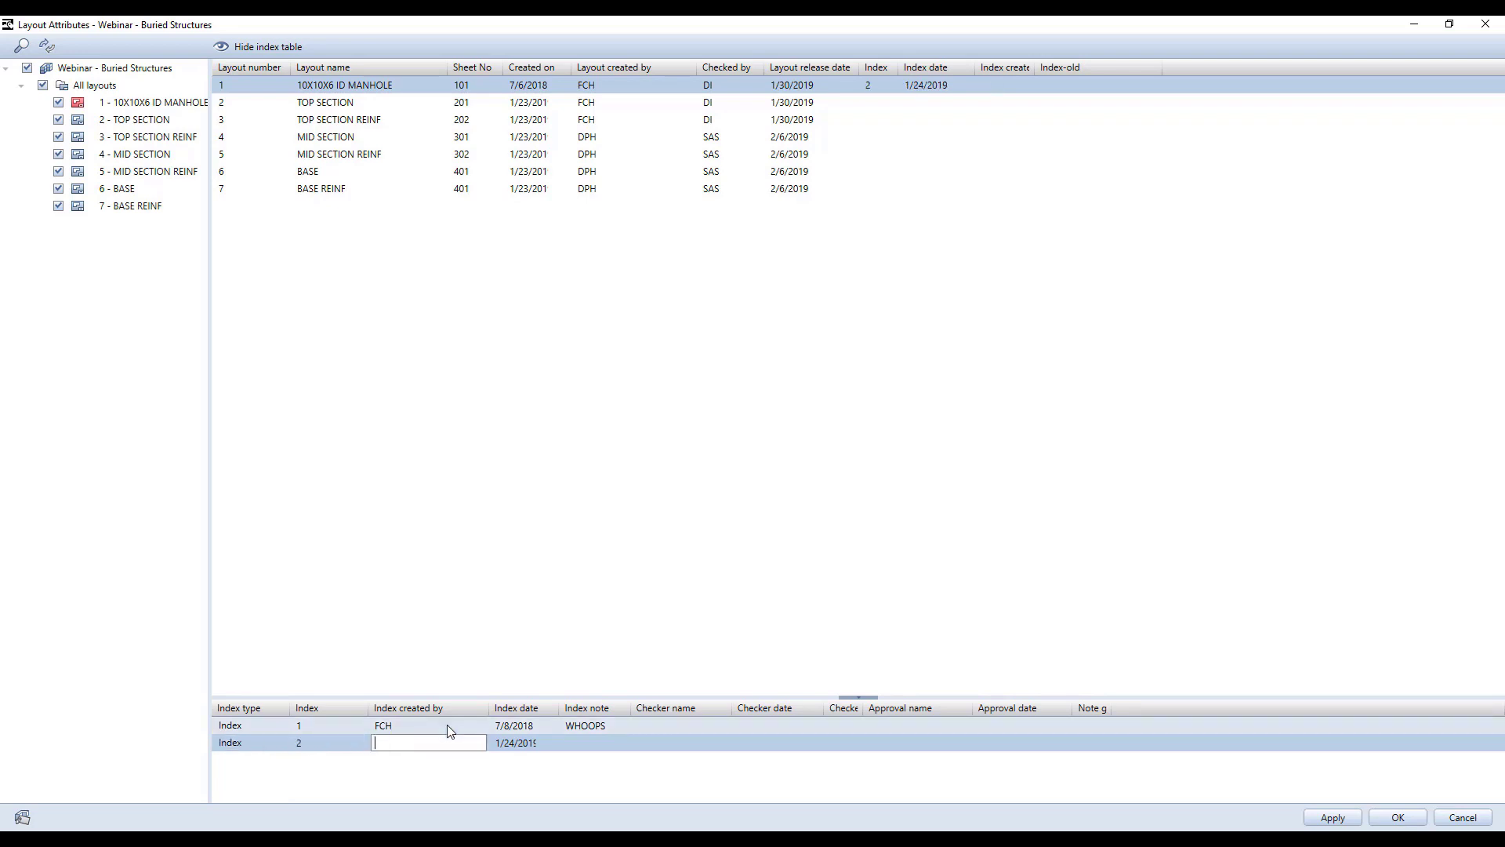
# - Complete index entry 2 with creator FCH and the note AGAIN, and apply it to the layout's title block
pyautogui.write('FCH')
pyautogui.press('Tab')
pyautogui.press('Tab')
pyautogui.write('AGAIN')
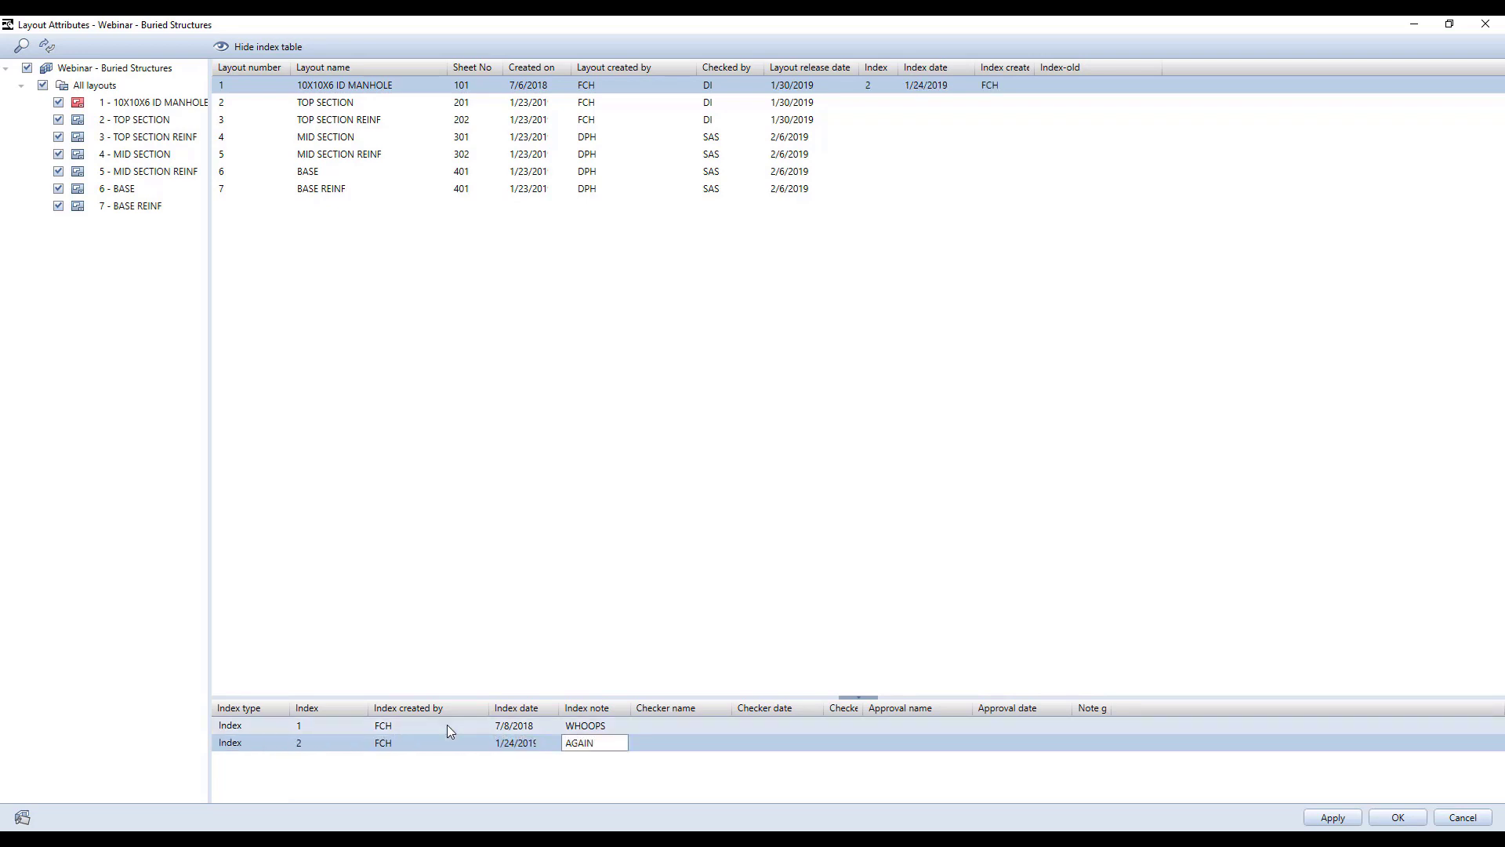
pyautogui.click(1398, 817)
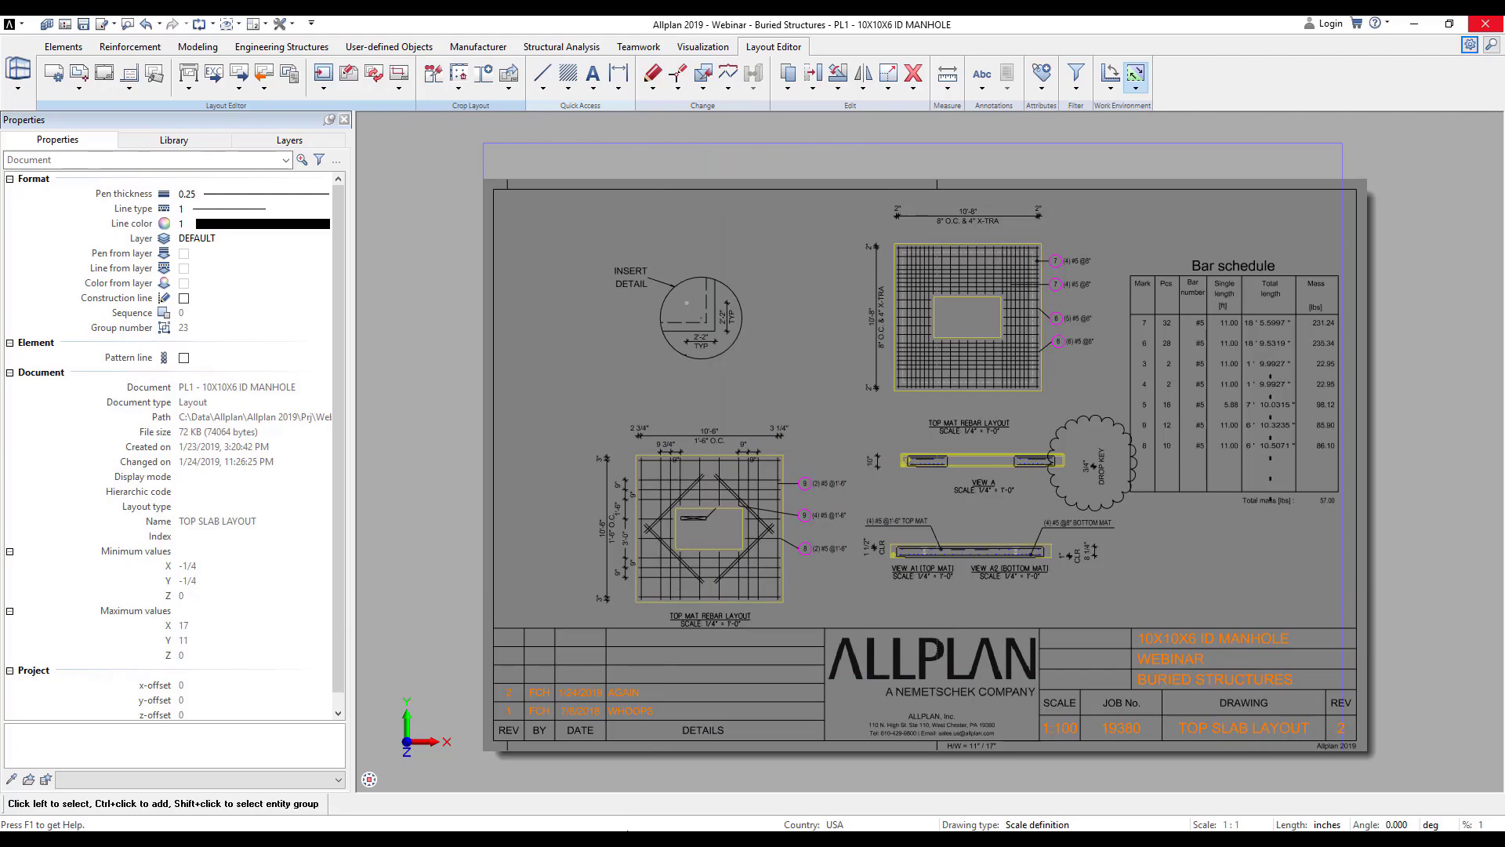
# - Switch to Adobe Acrobat and examine the reinforcement and access cover of the manhole model in 10x10x6 Manhole.pdf
pyautogui.hotkey('alt', 'Tab')
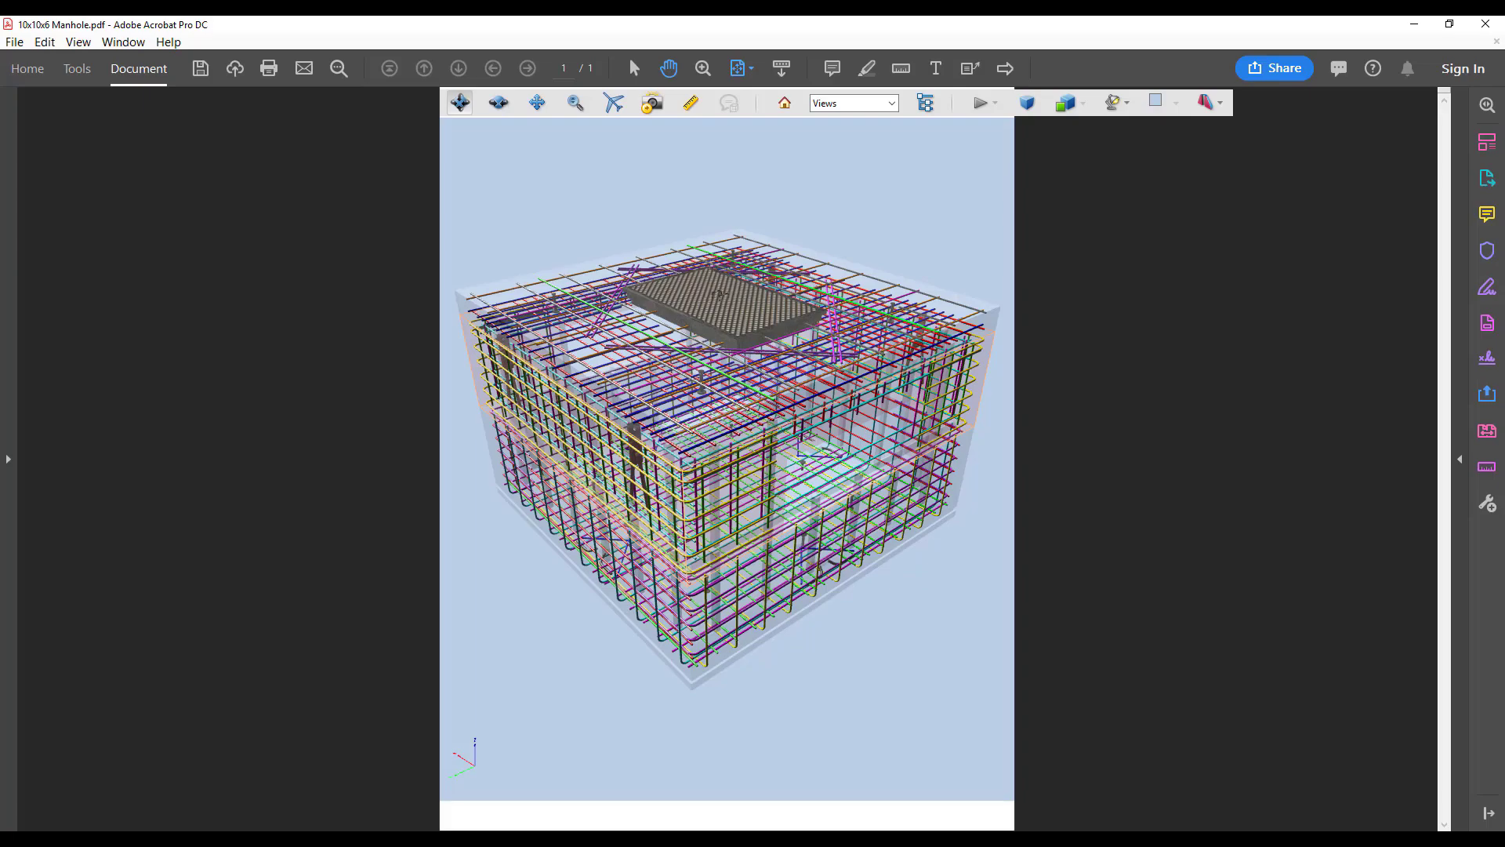
pyautogui.moveTo(696, 551); pyautogui.dragTo(649, 352)
pyautogui.scroll(3, 649, 353)
pyautogui.moveTo(645, 326); pyautogui.dragTo(763, 426, button='middle')
pyautogui.scroll(8, 768, 428)
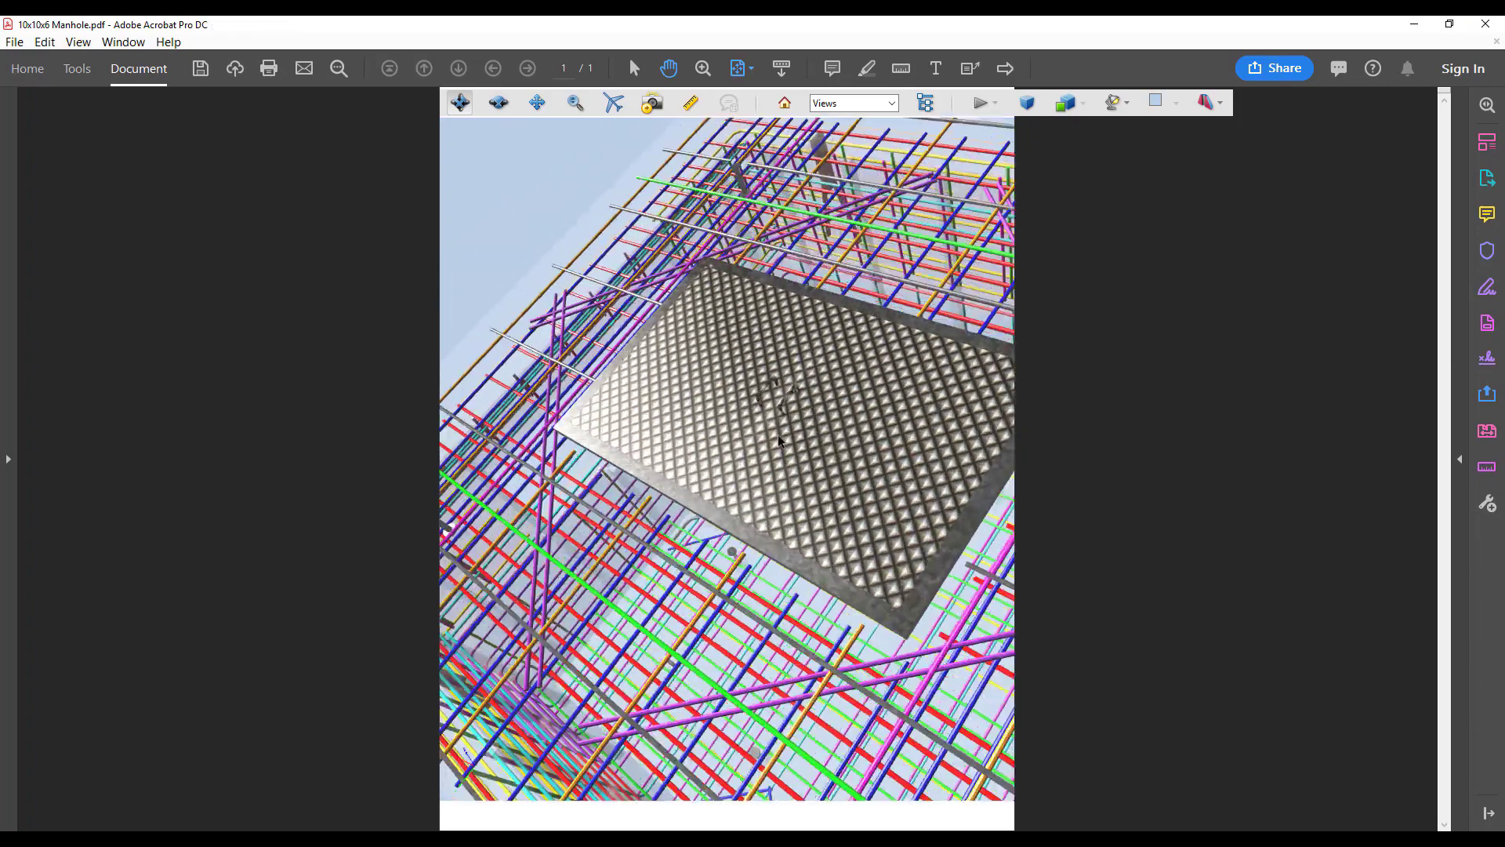
# - View the 3D PDF manhole model in SectionView1 and both SectionView3 saved views
pyautogui.click(858, 104)
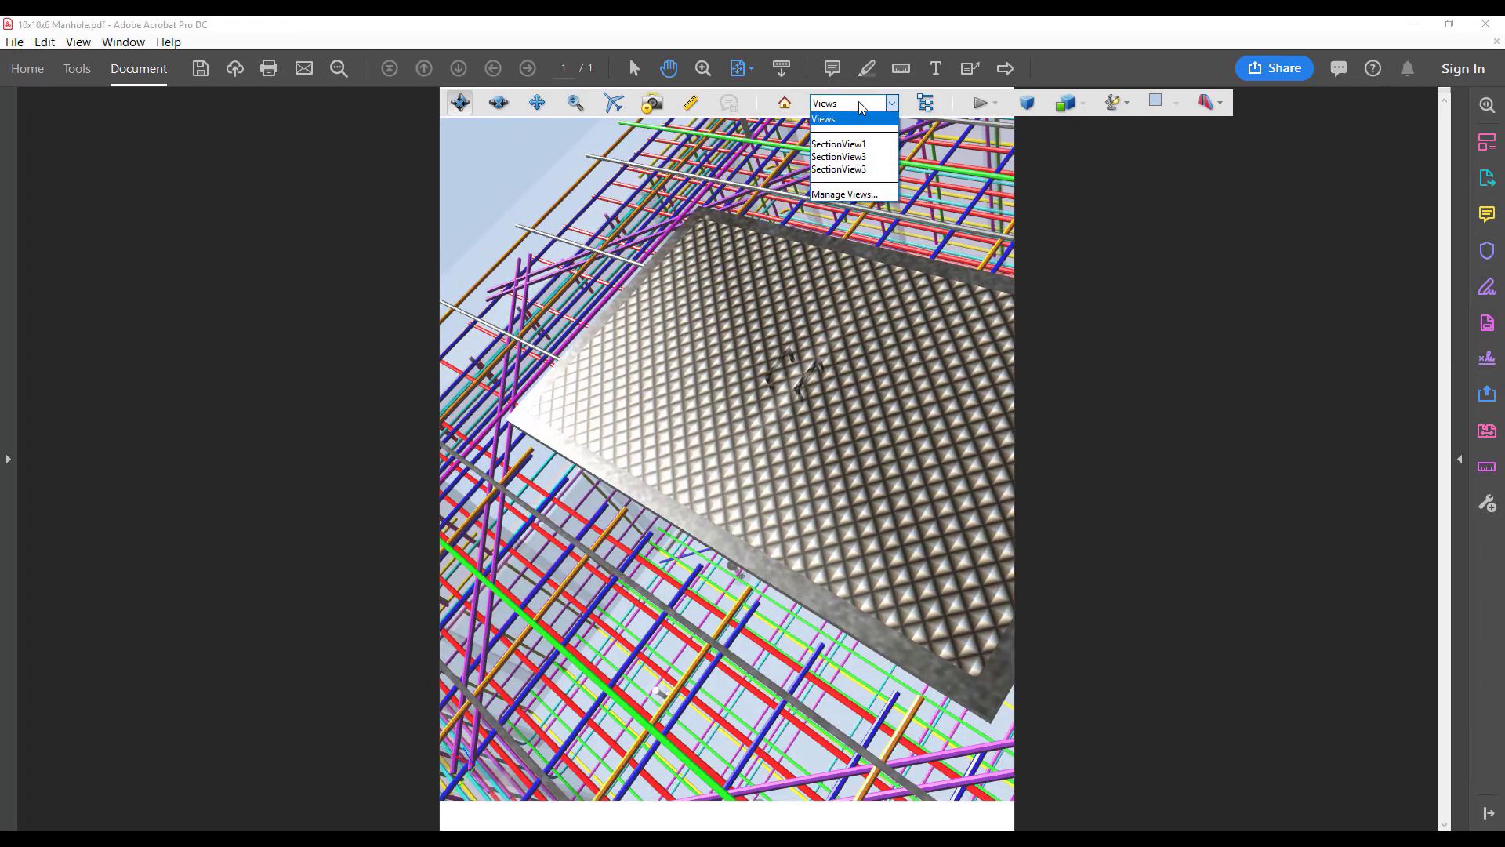
pyautogui.click(851, 148)
pyautogui.click(863, 106)
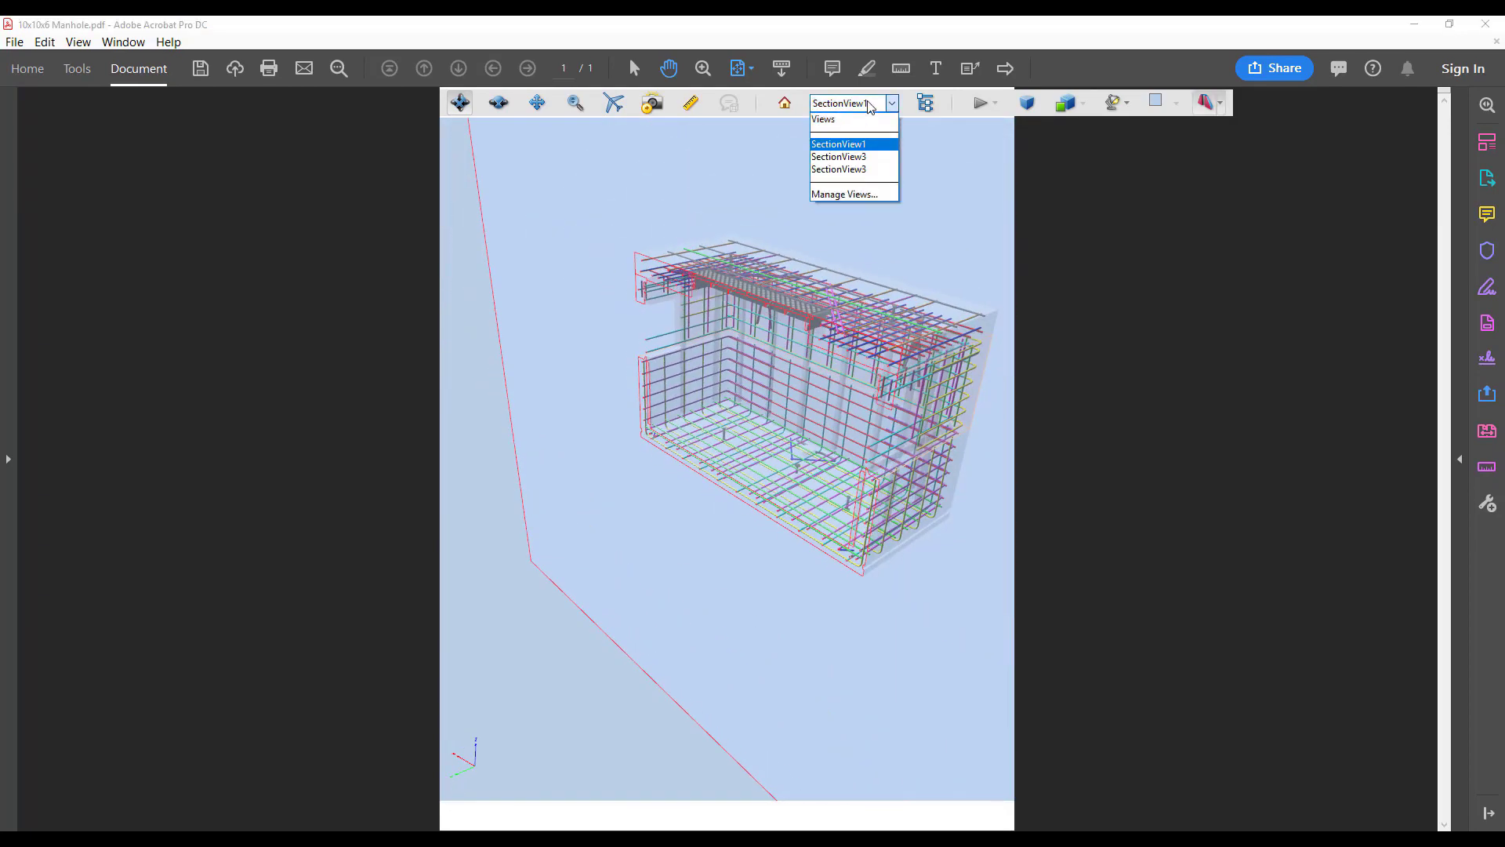
pyautogui.click(853, 157)
pyautogui.click(860, 106)
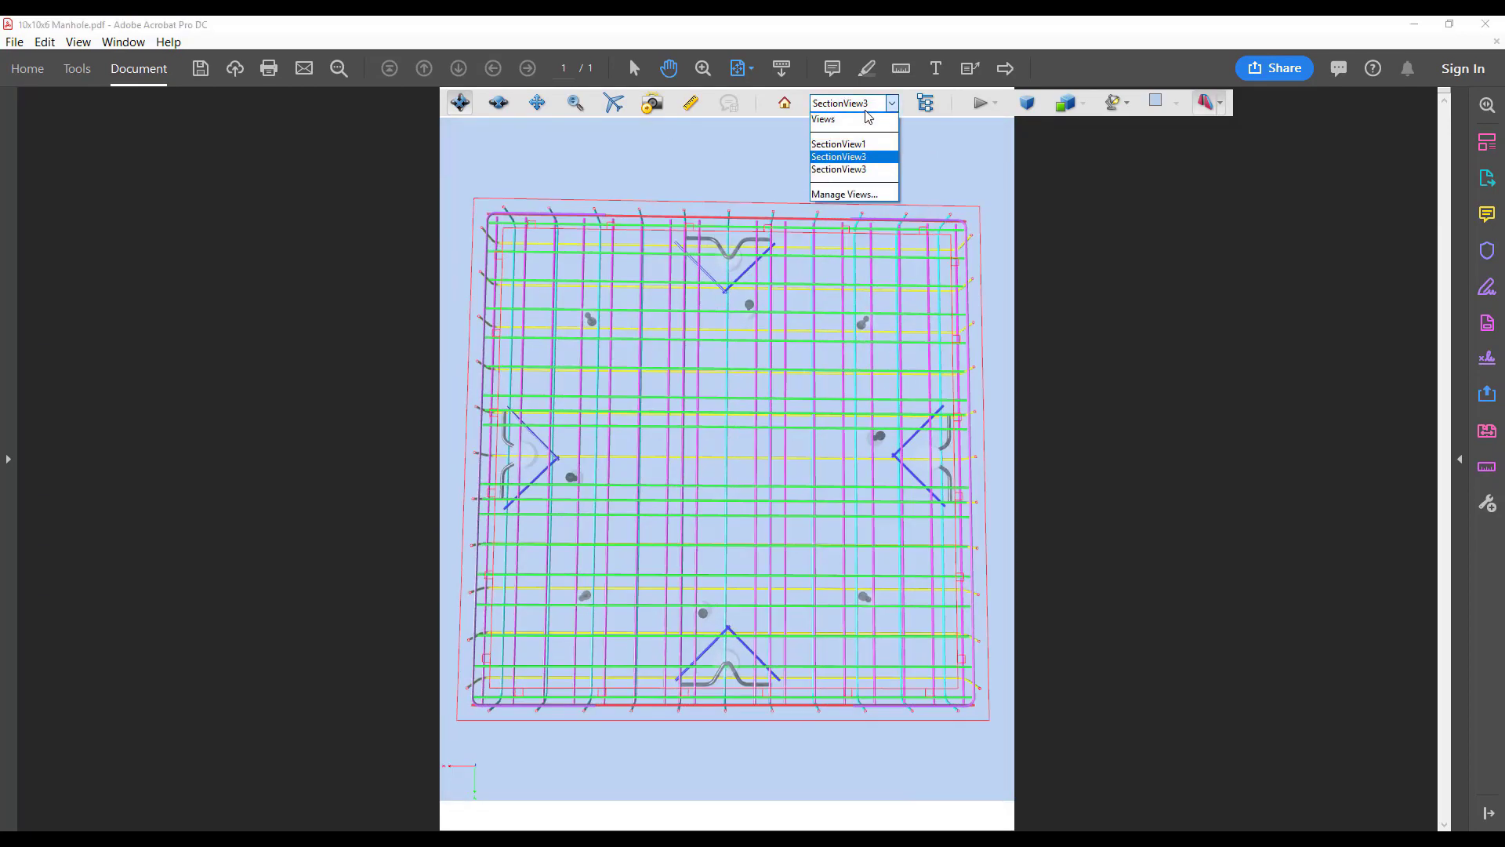
pyautogui.click(847, 164)
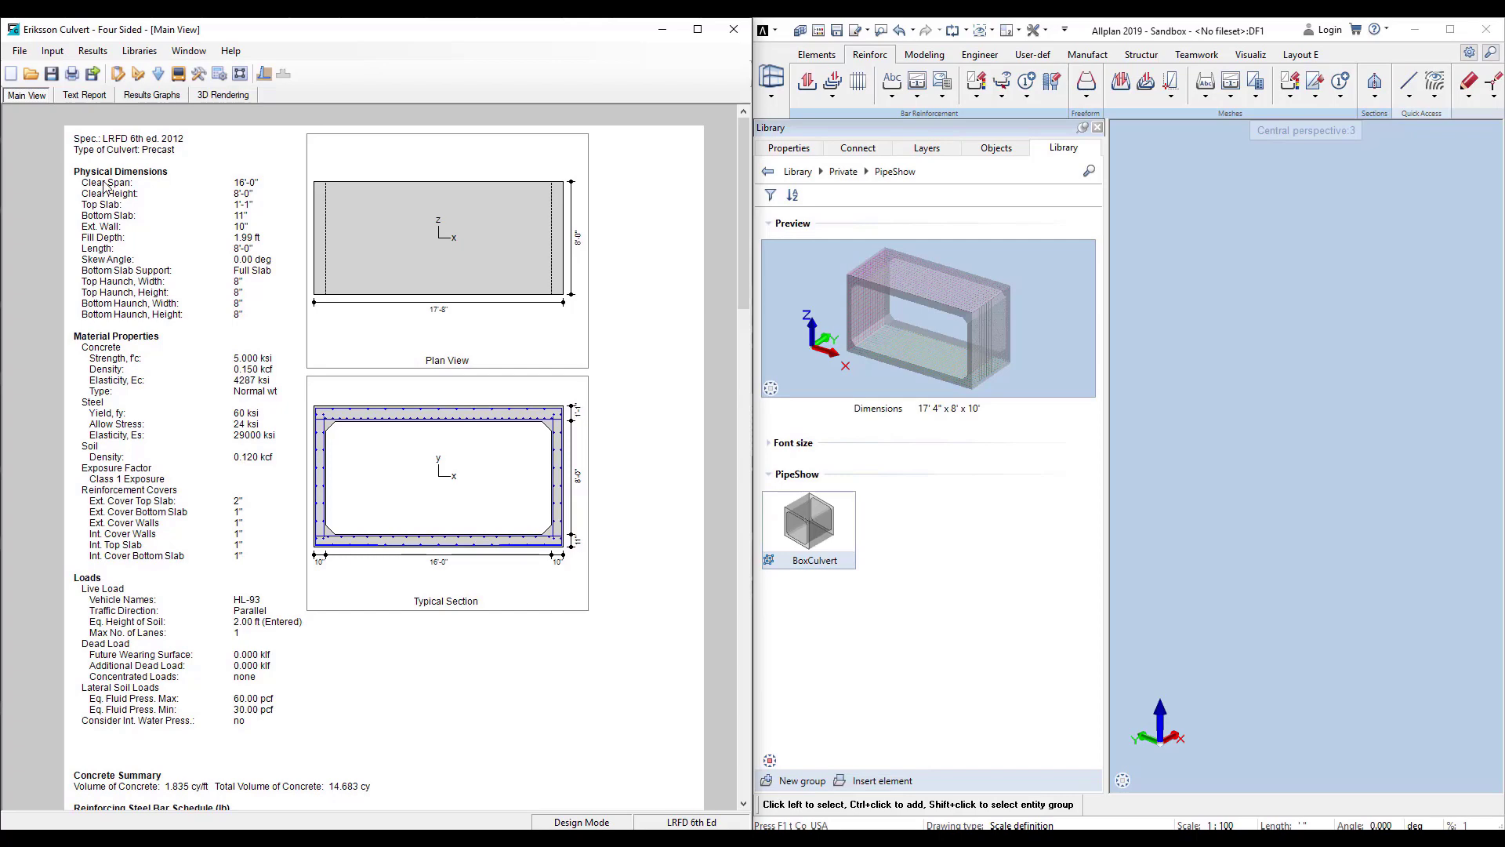
# - In Eriksson Culvert, save the four-sided culvert to the desktop as Four Sided.aec, using the Allplan Eriksson Culvert file type
pyautogui.click(51, 73)
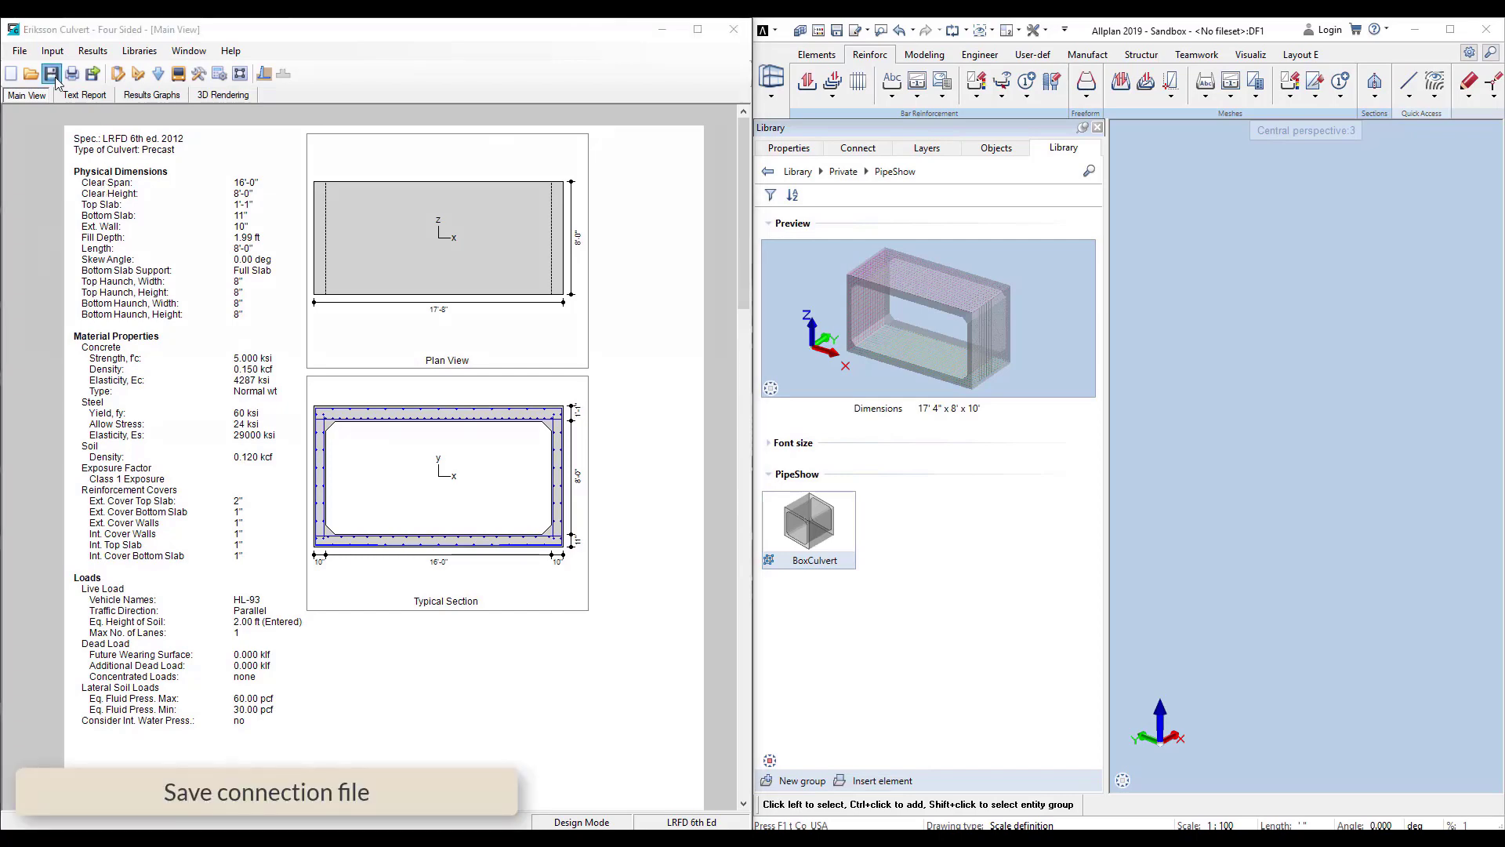
pyautogui.click(351, 406)
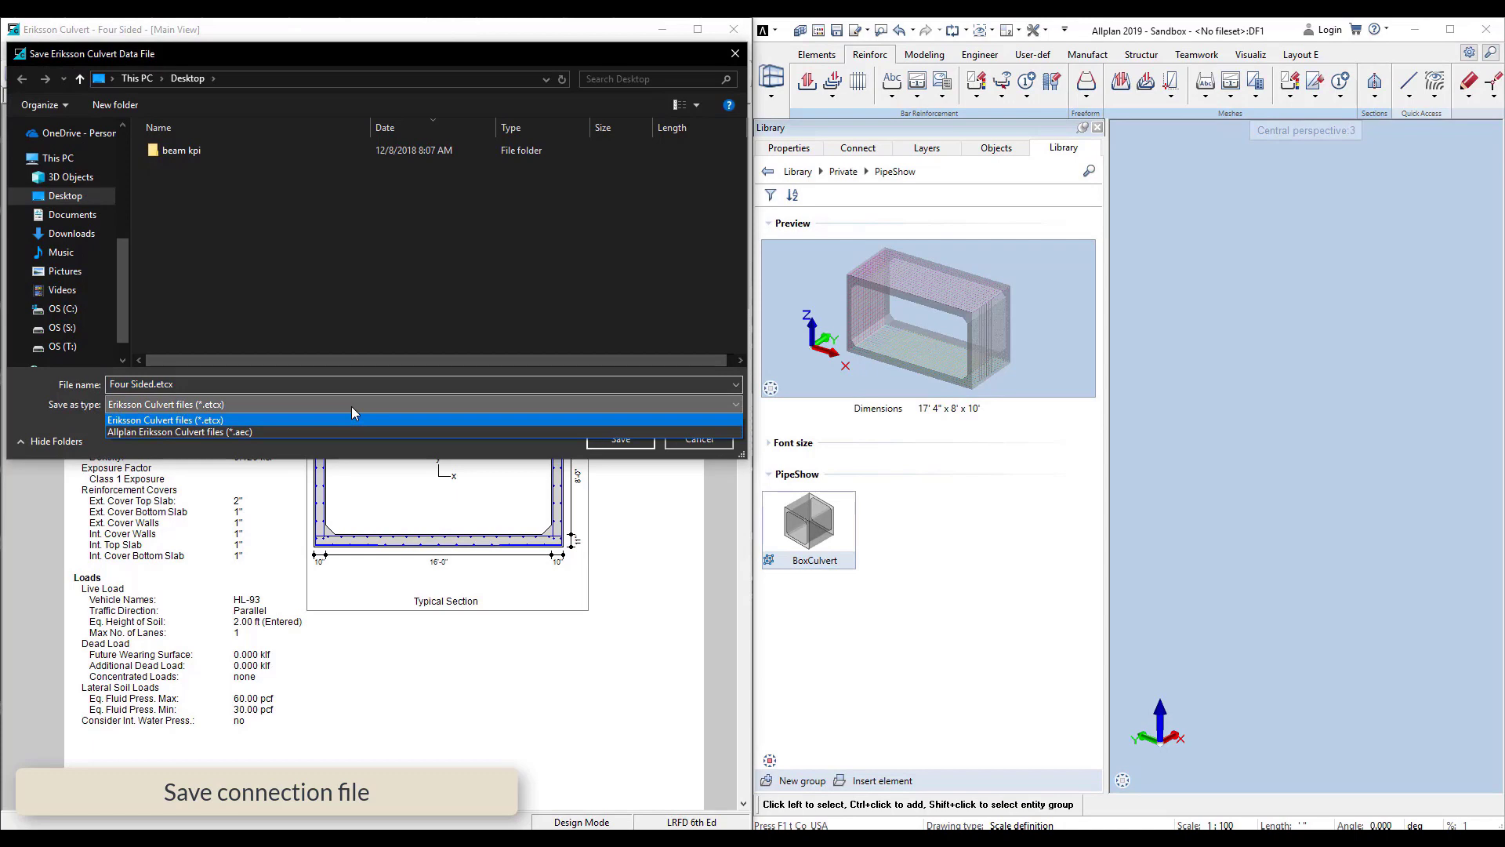
pyautogui.click(392, 432)
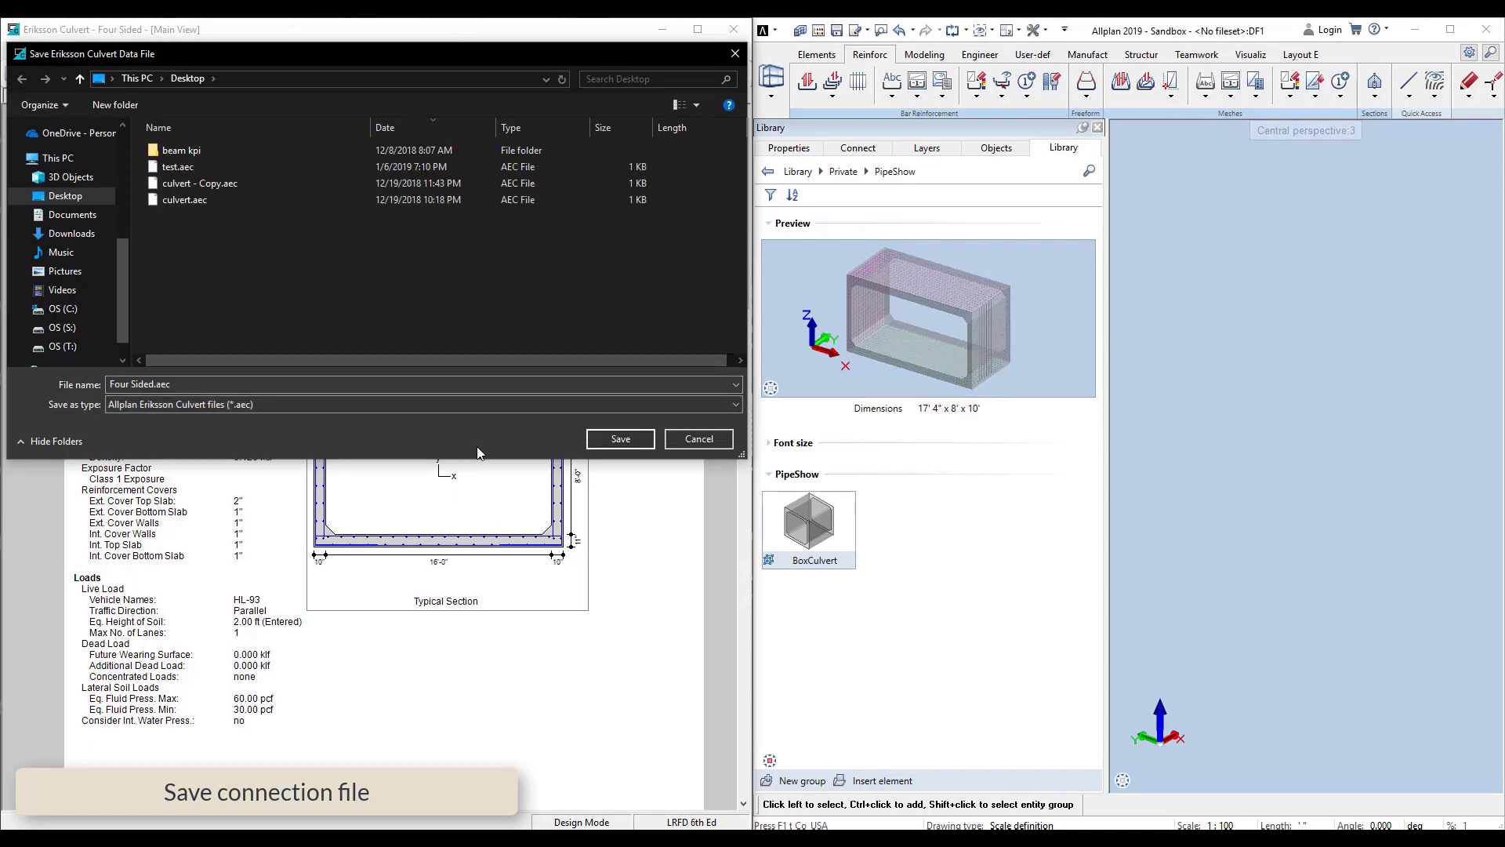
pyautogui.click(605, 443)
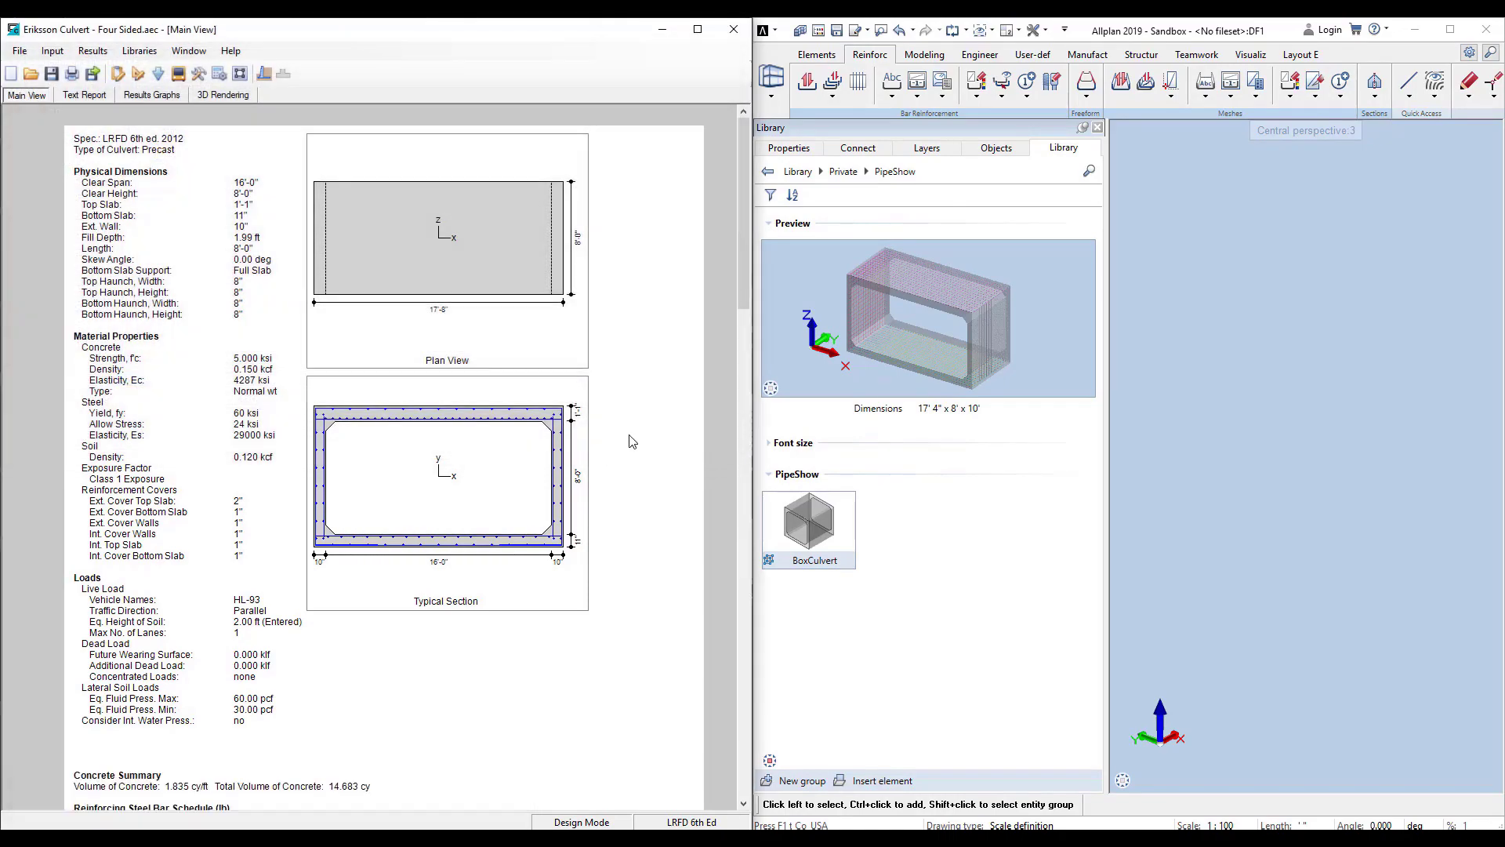
# - Switch to Allplan, place the BoxCulvert library object in the 3D view, and link it to the saved Eriksson Culvert file
pyautogui.doubleClick(820, 503)
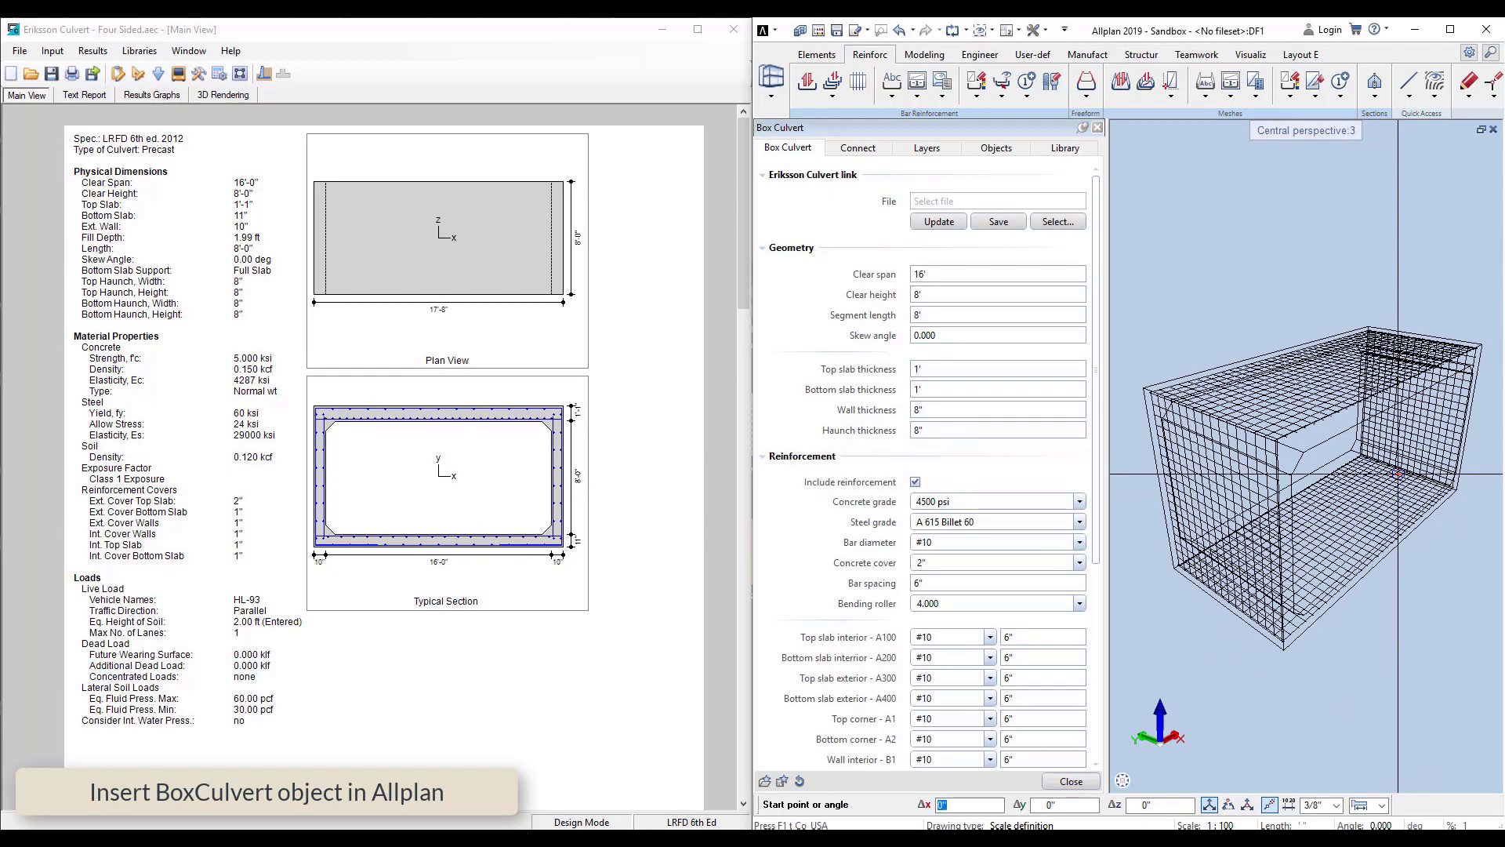
pyautogui.click(1397, 473)
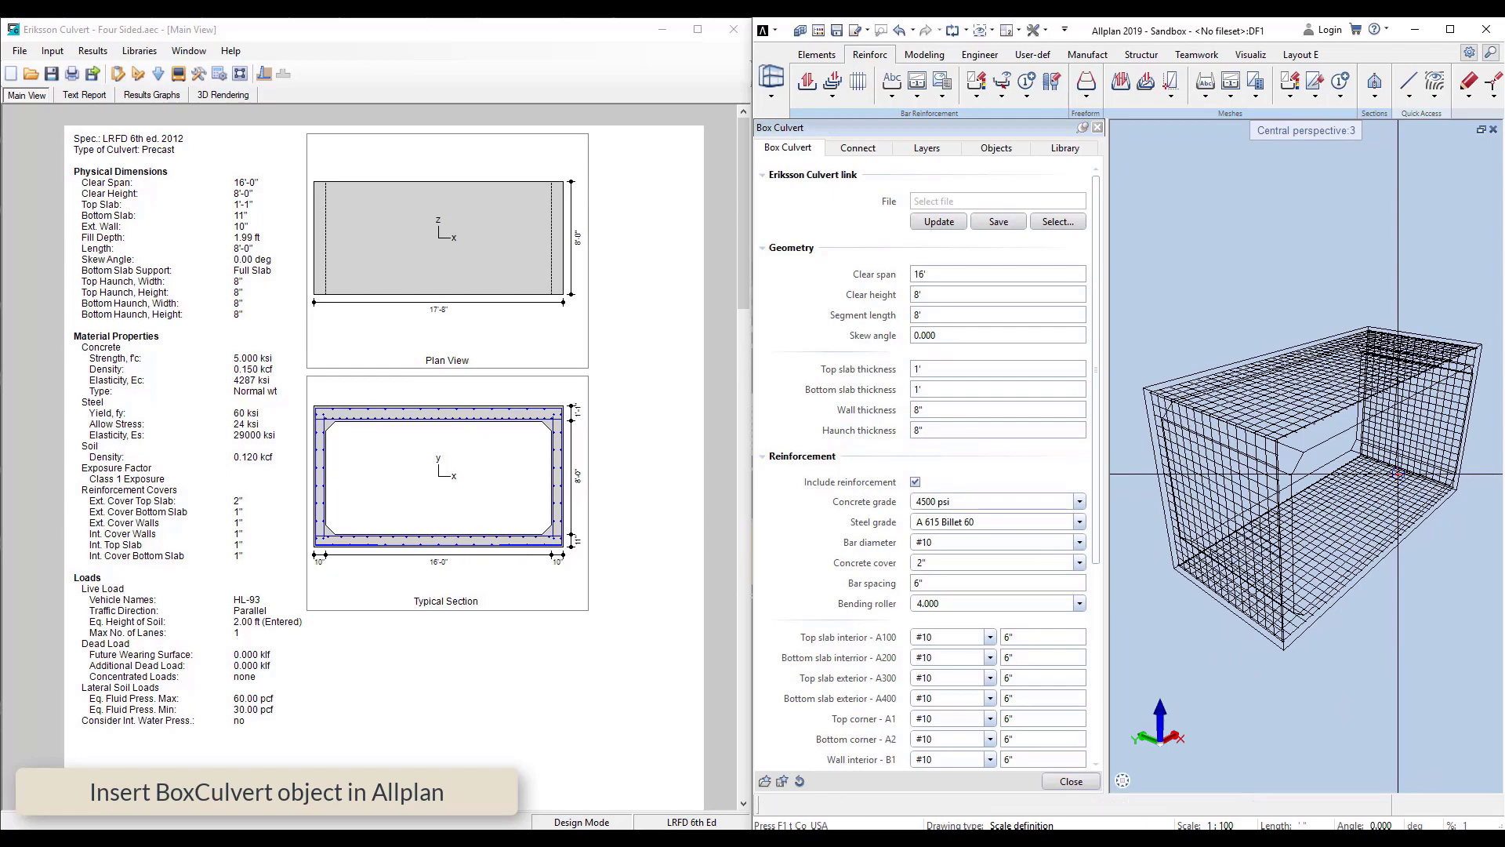
pyautogui.click(939, 222)
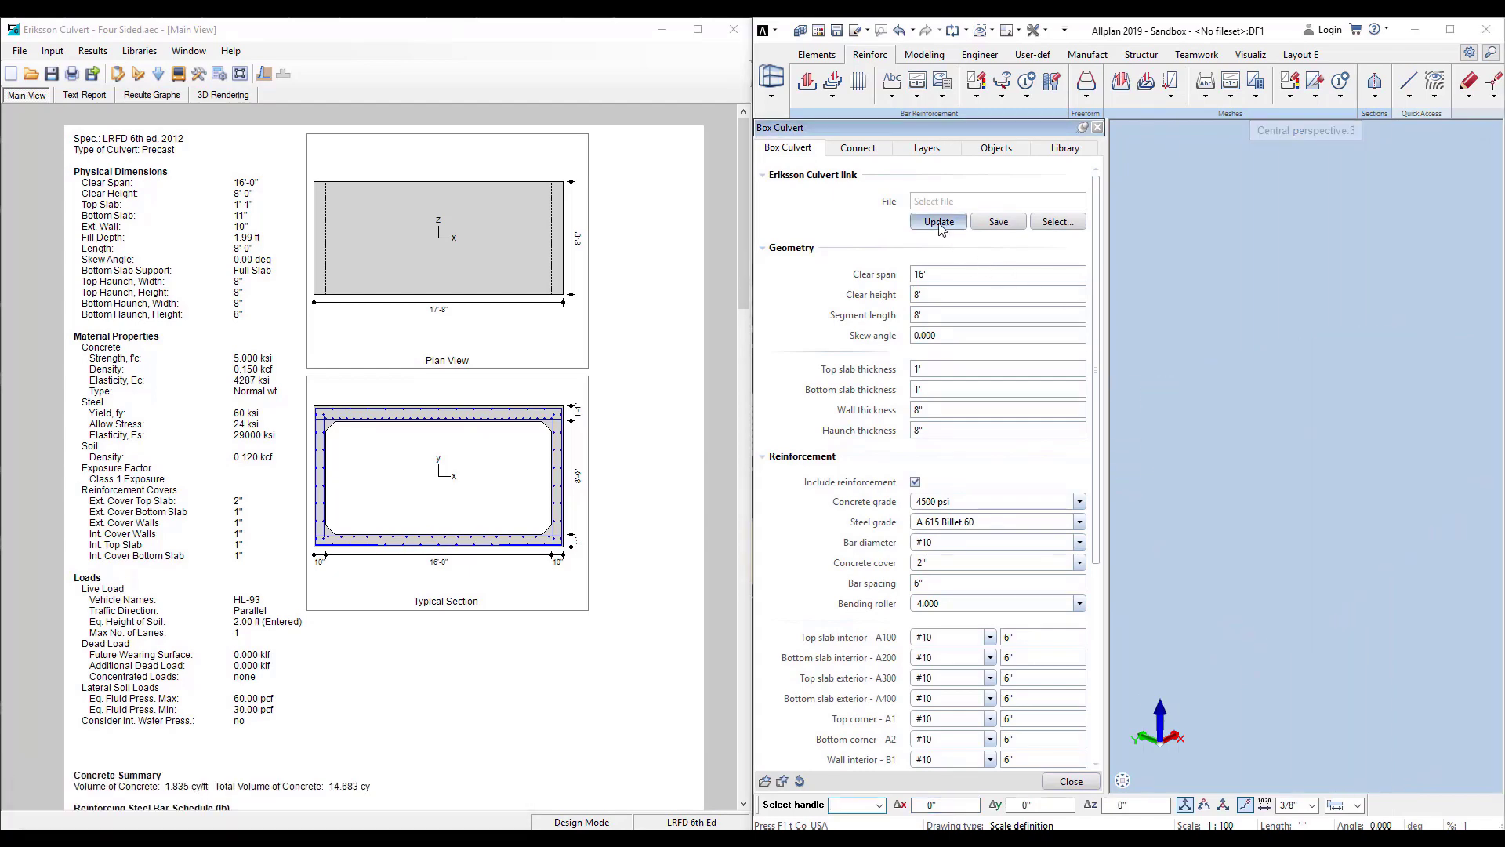
pyautogui.doubleClick(314, 248)
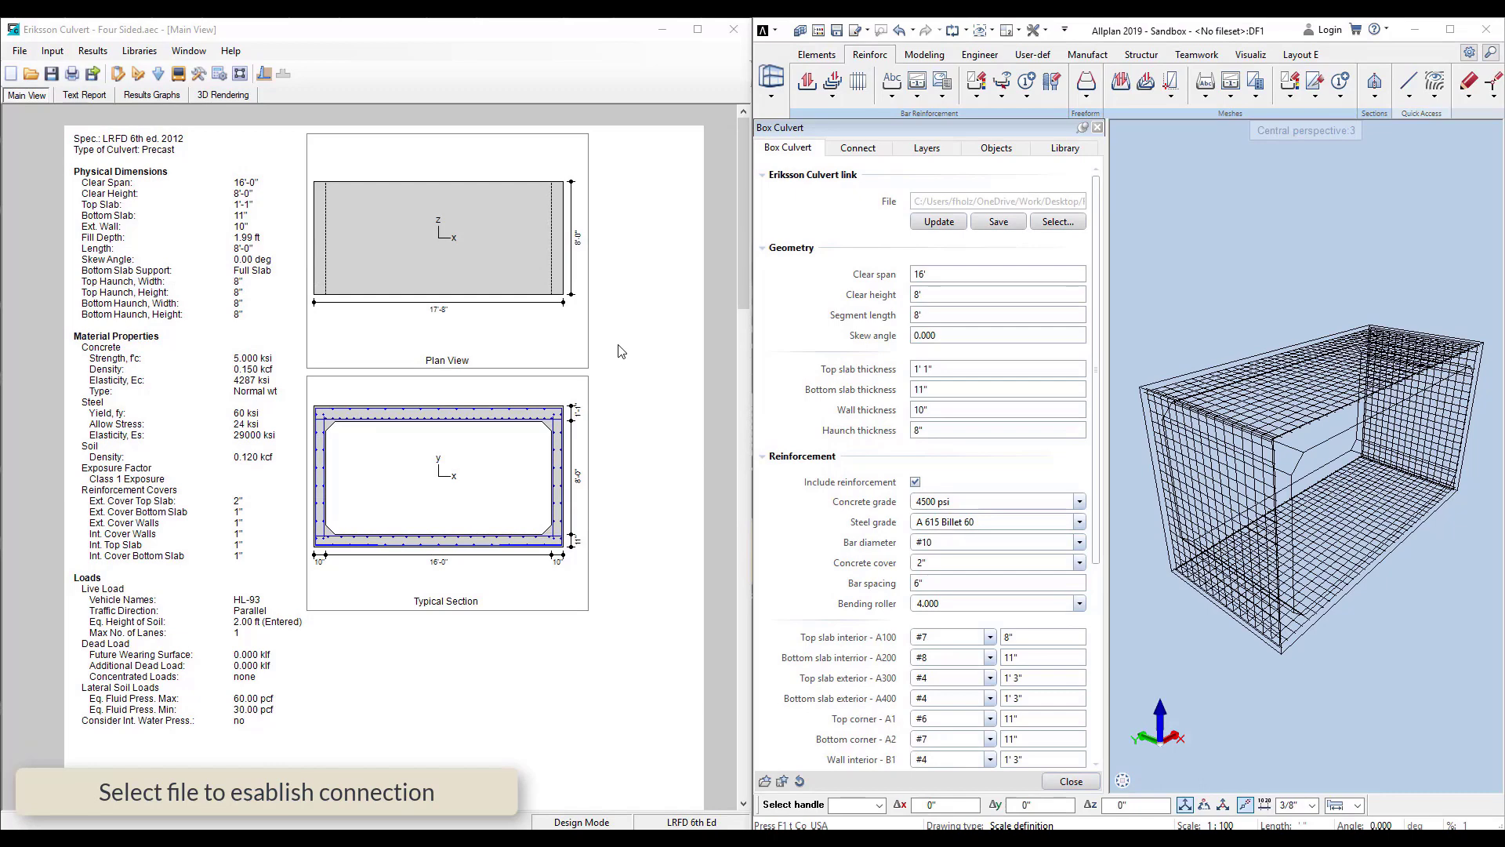
# - In Eriksson Culvert, set the culvert's clear span to 12 ft and save the linked file
pyautogui.click(138, 74)
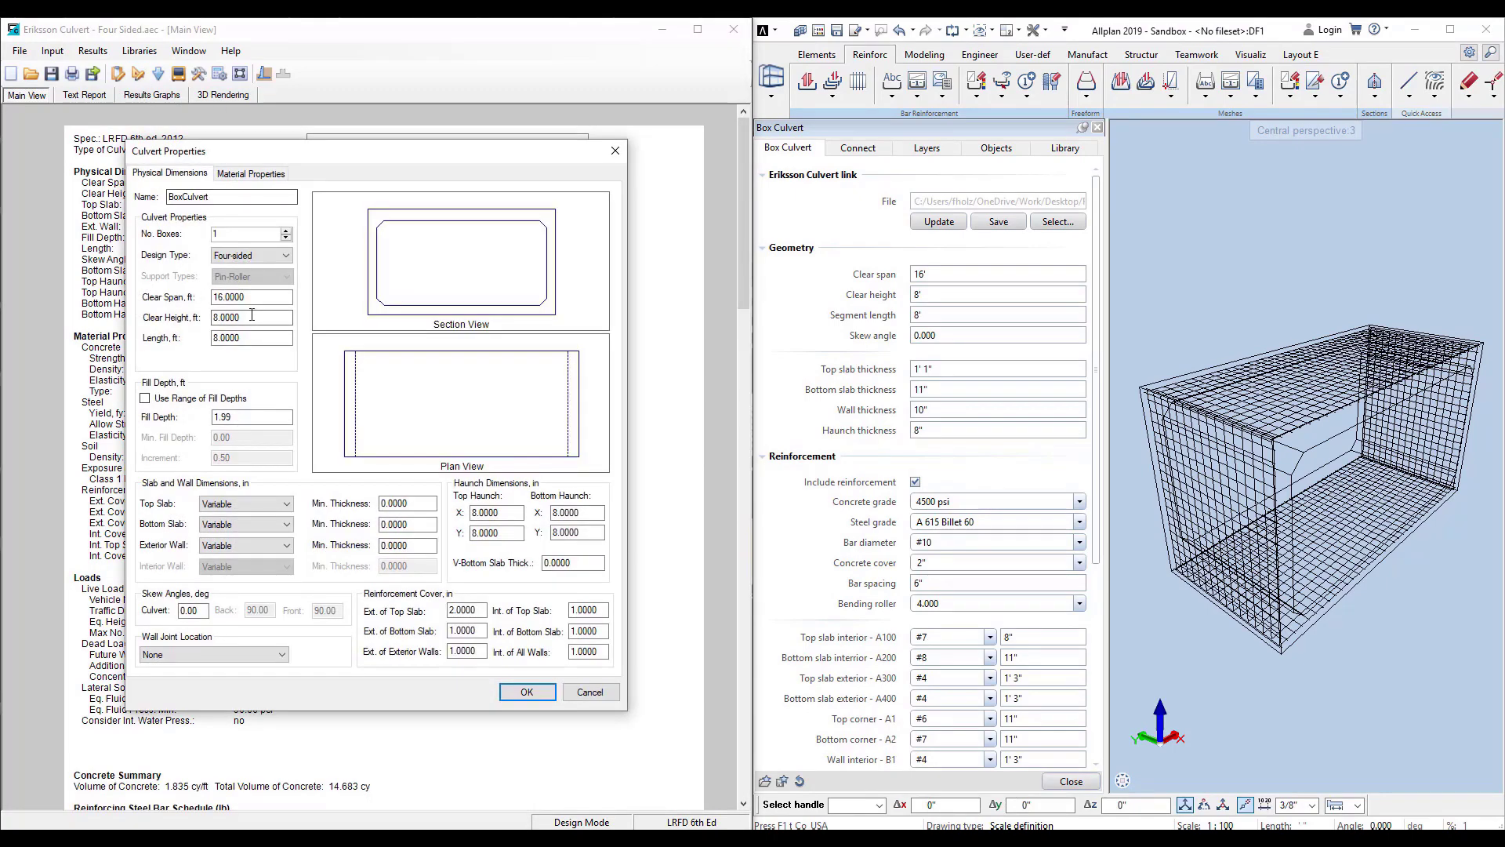
pyautogui.doubleClick(226, 297)
pyautogui.write('12')
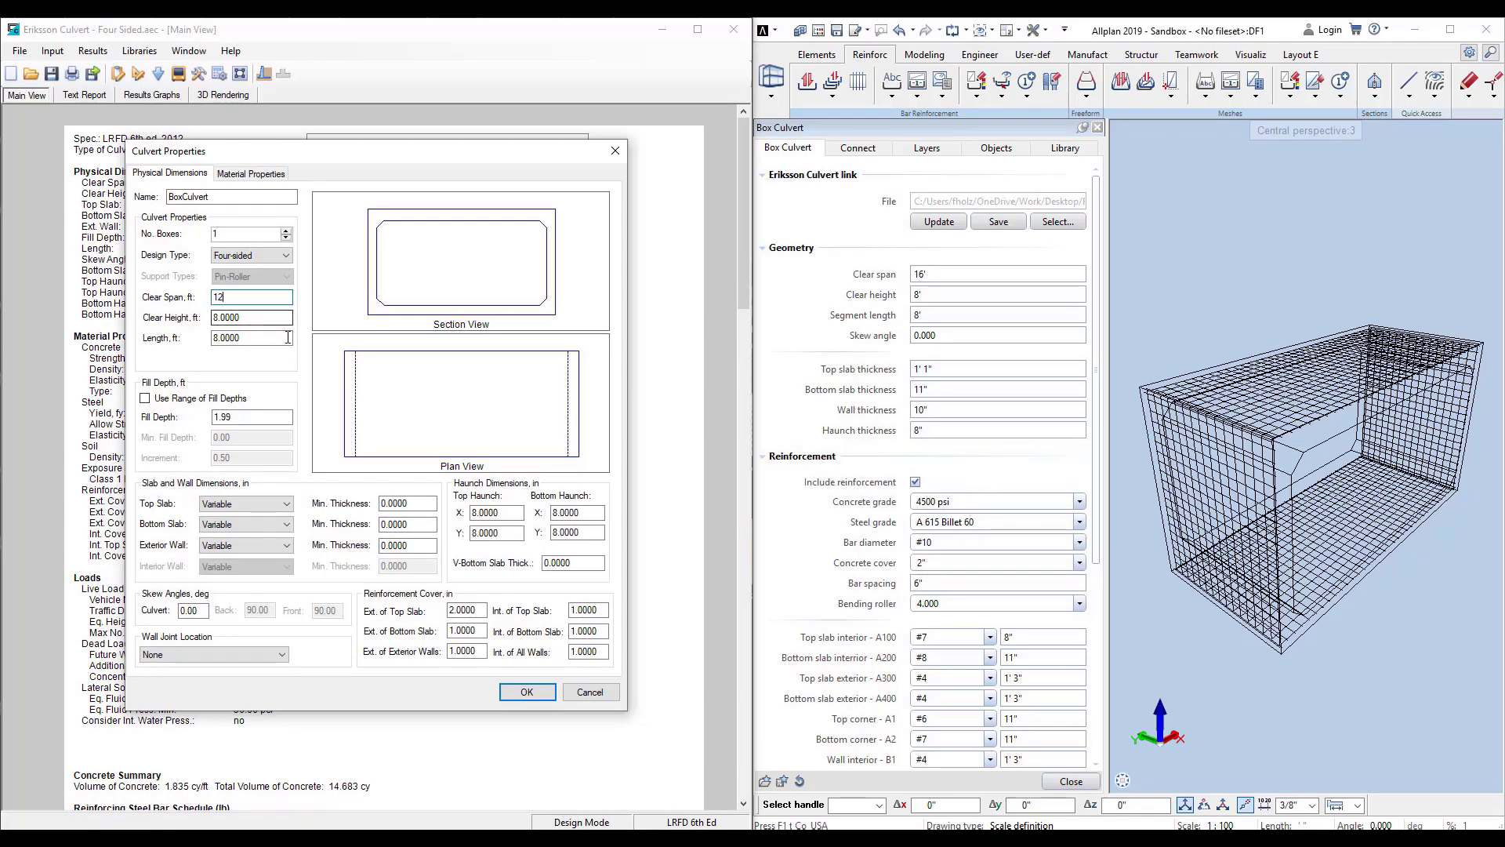
pyautogui.press('Return')
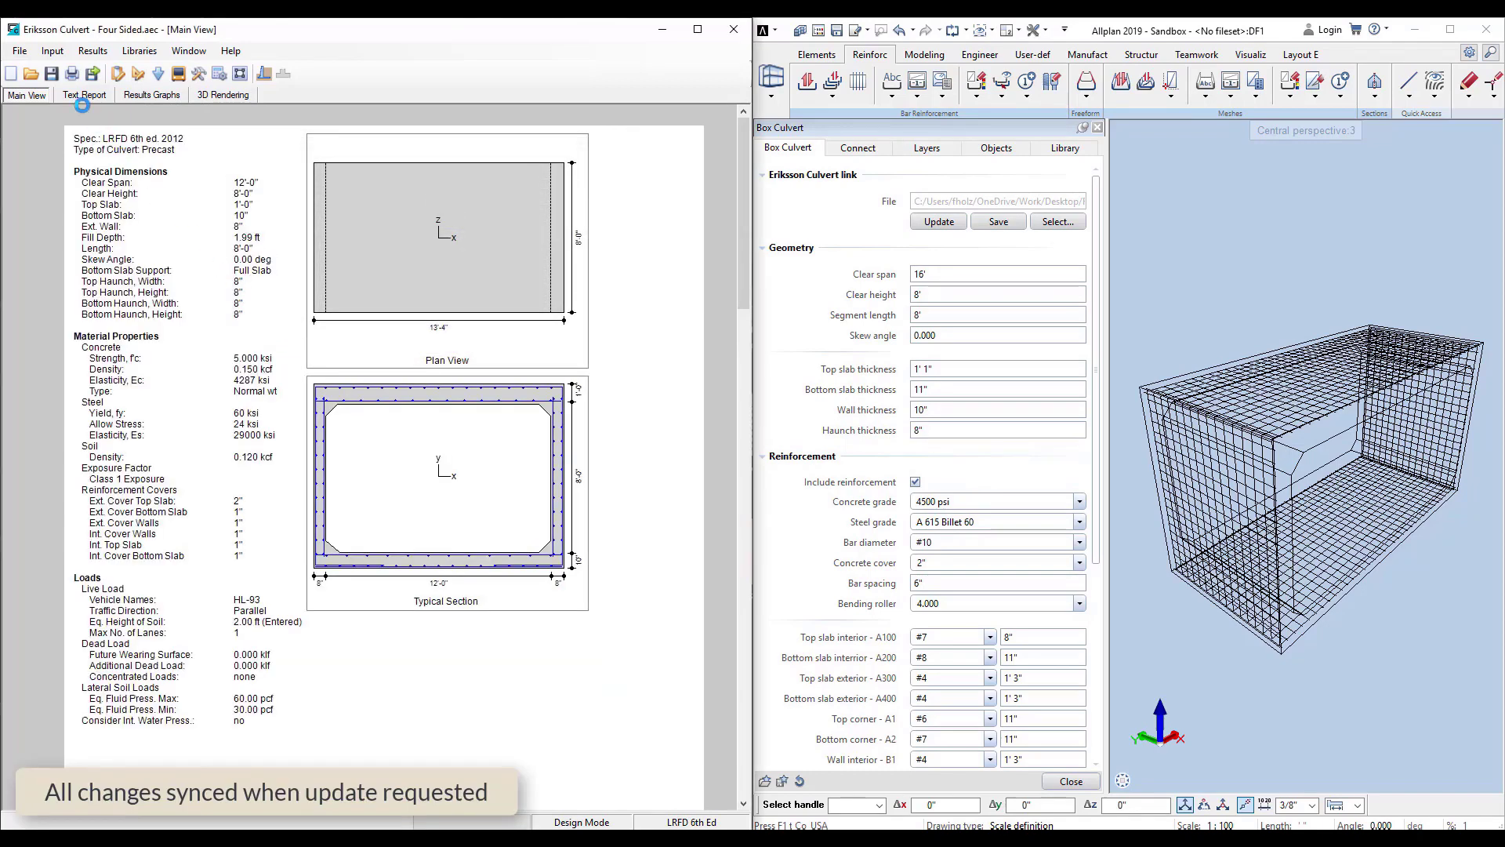
pyautogui.click(52, 74)
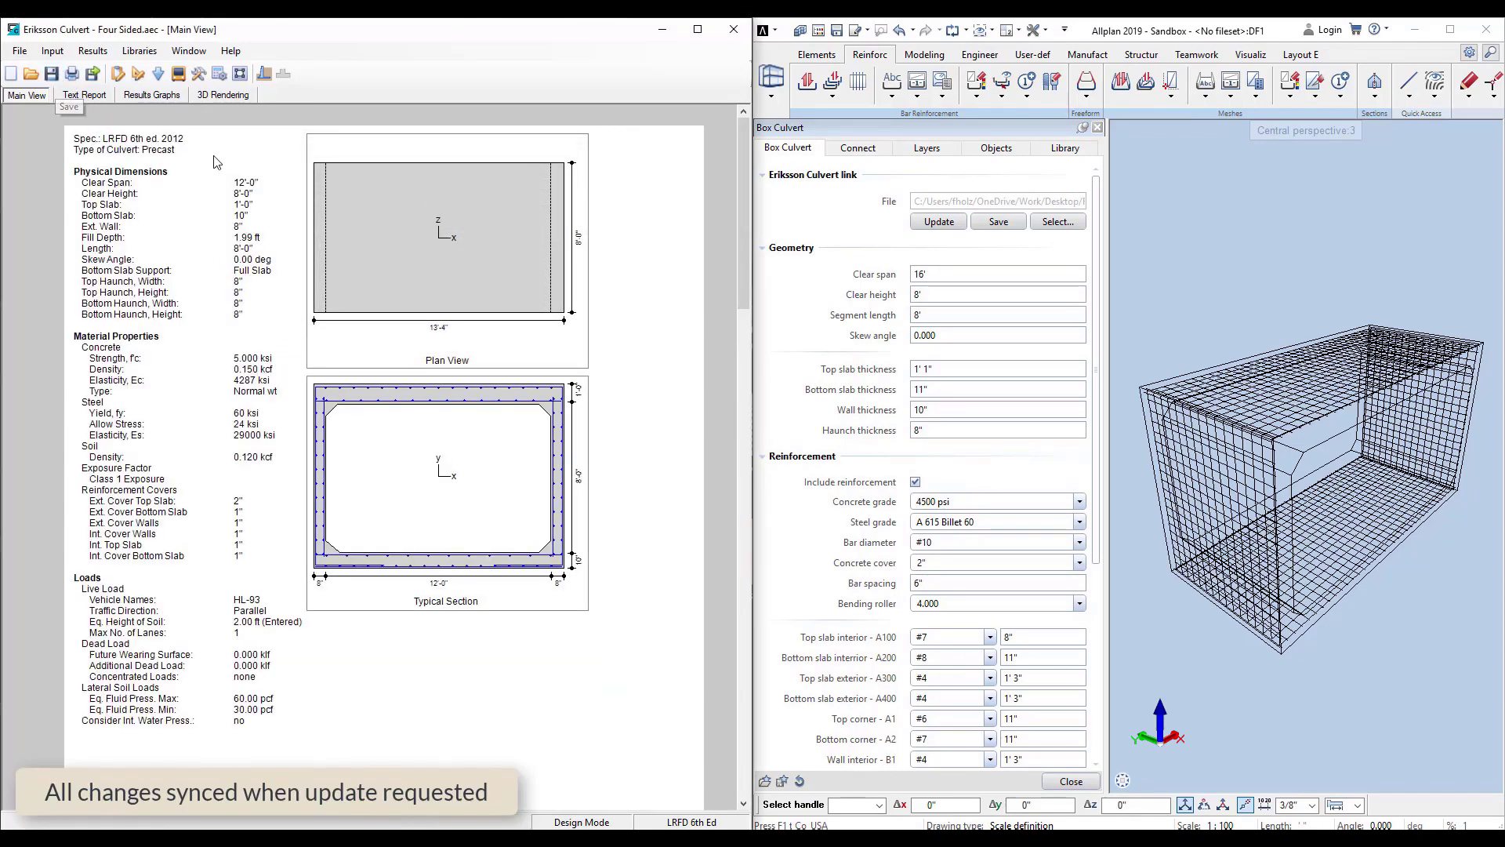
# - Update the linked Allplan box culvert from the saved file and compare its reinforcement with the Eriksson reinforcing steel bar schedule
pyautogui.click(937, 222)
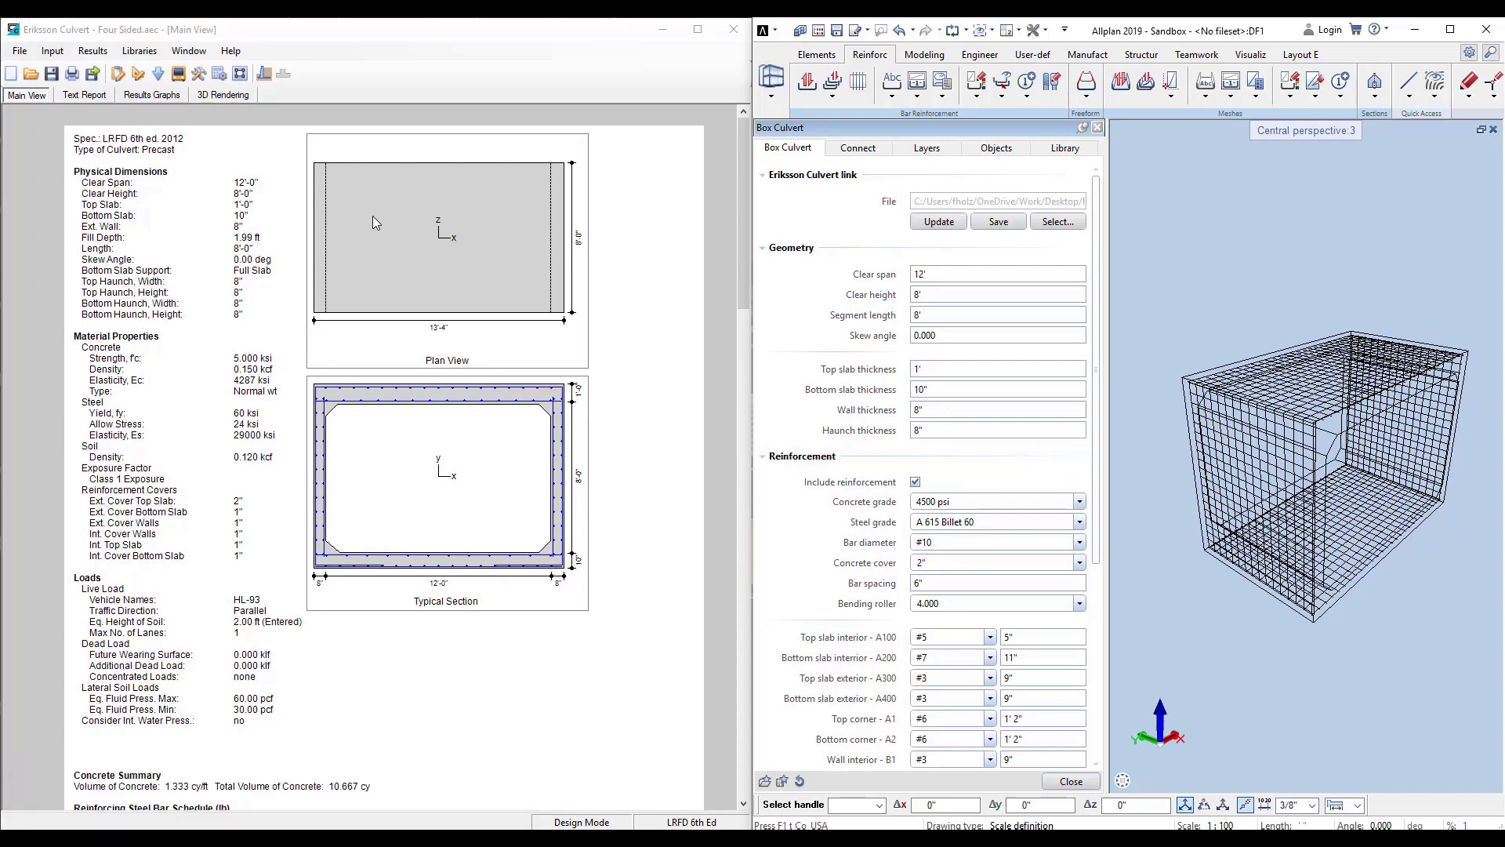
pyautogui.scroll(-3, 266, 227)
pyautogui.scroll(-6, 267, 298)
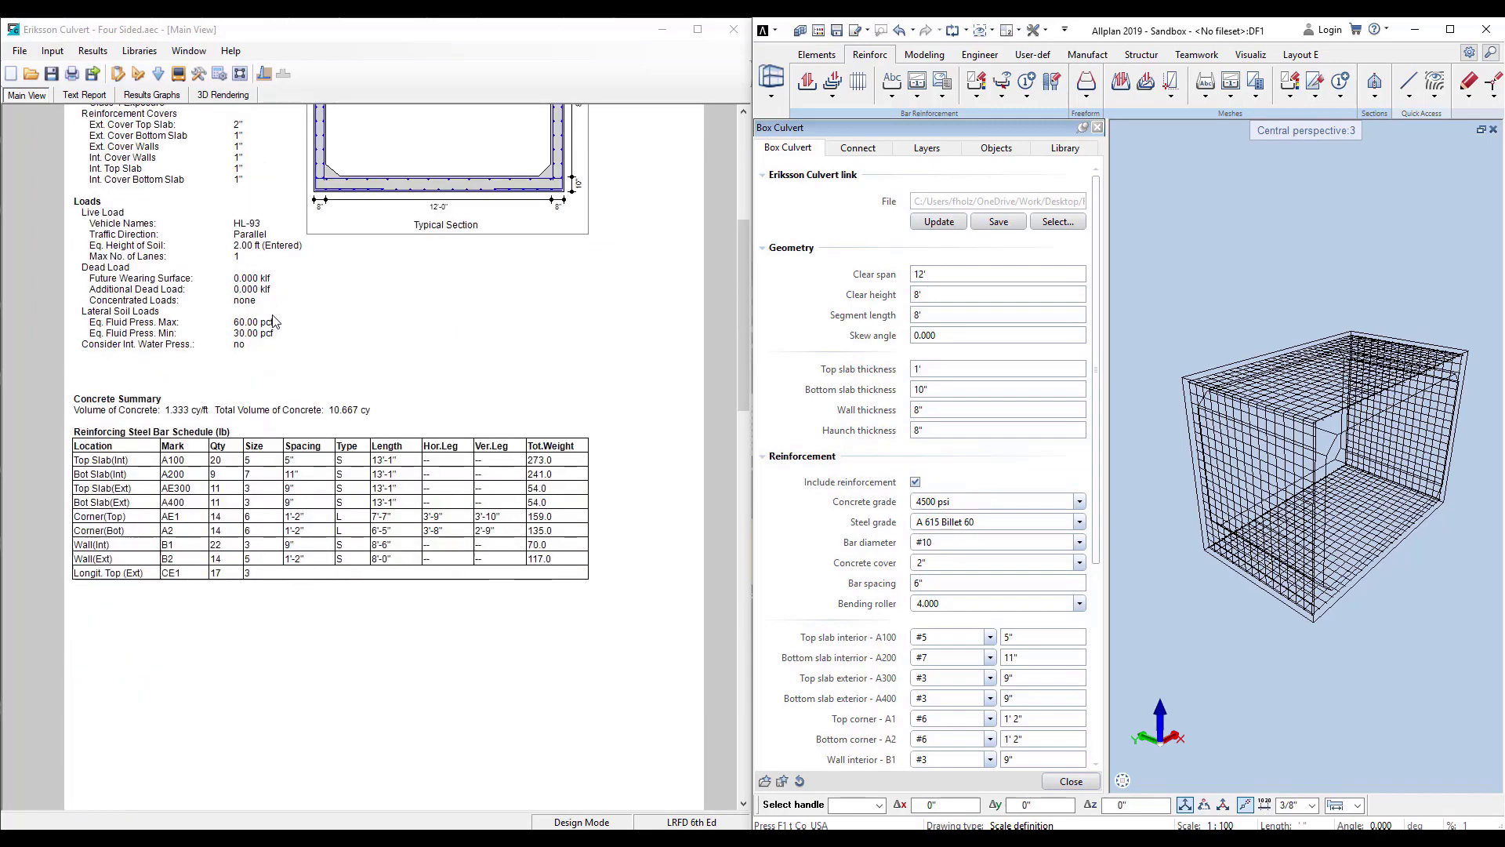
pyautogui.scroll(-6, 329, 361)
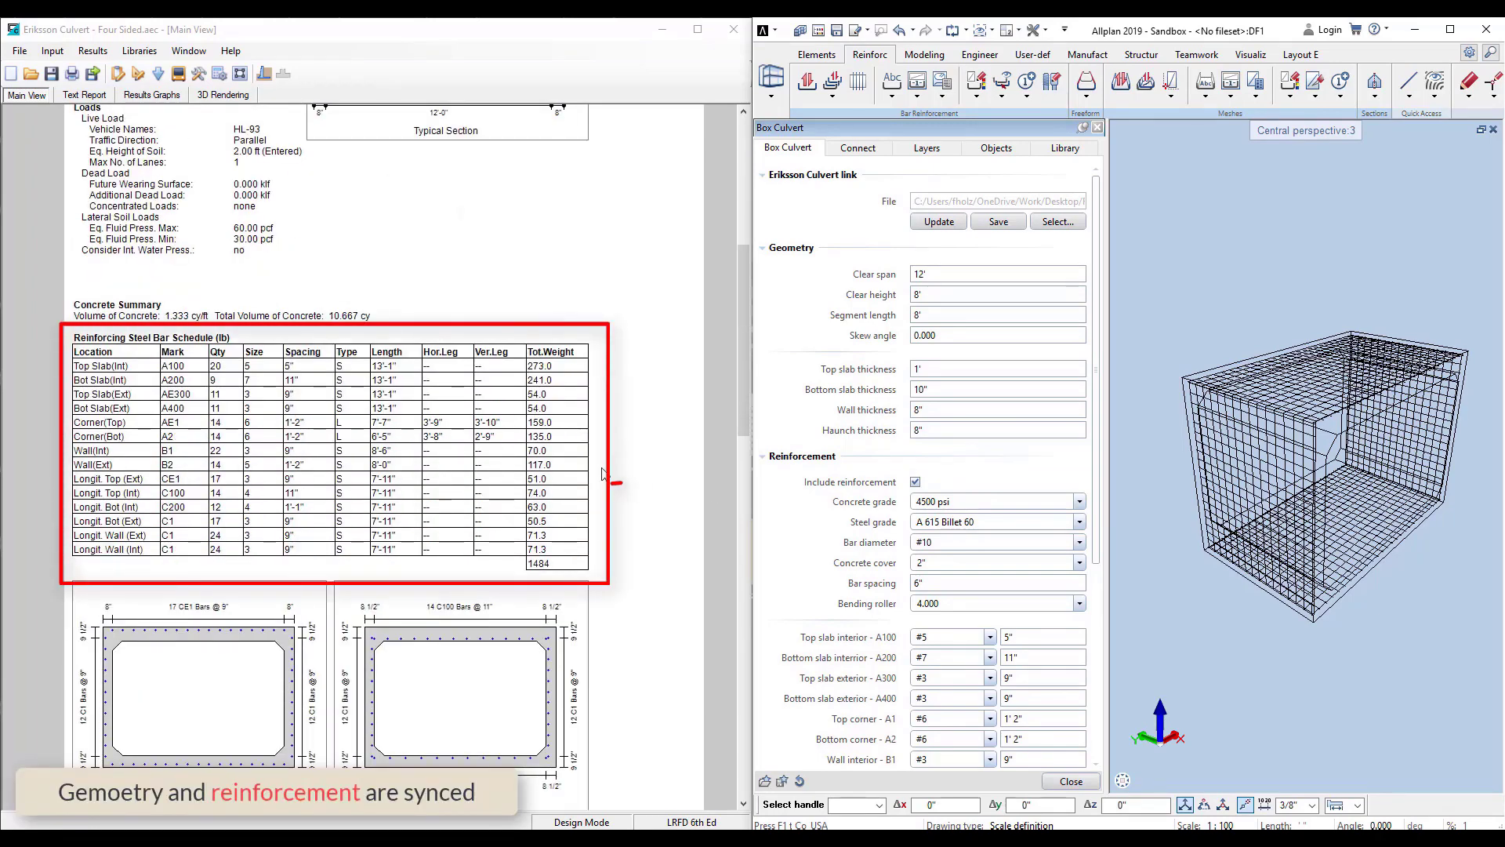
pyautogui.scroll(-4, 903, 499)
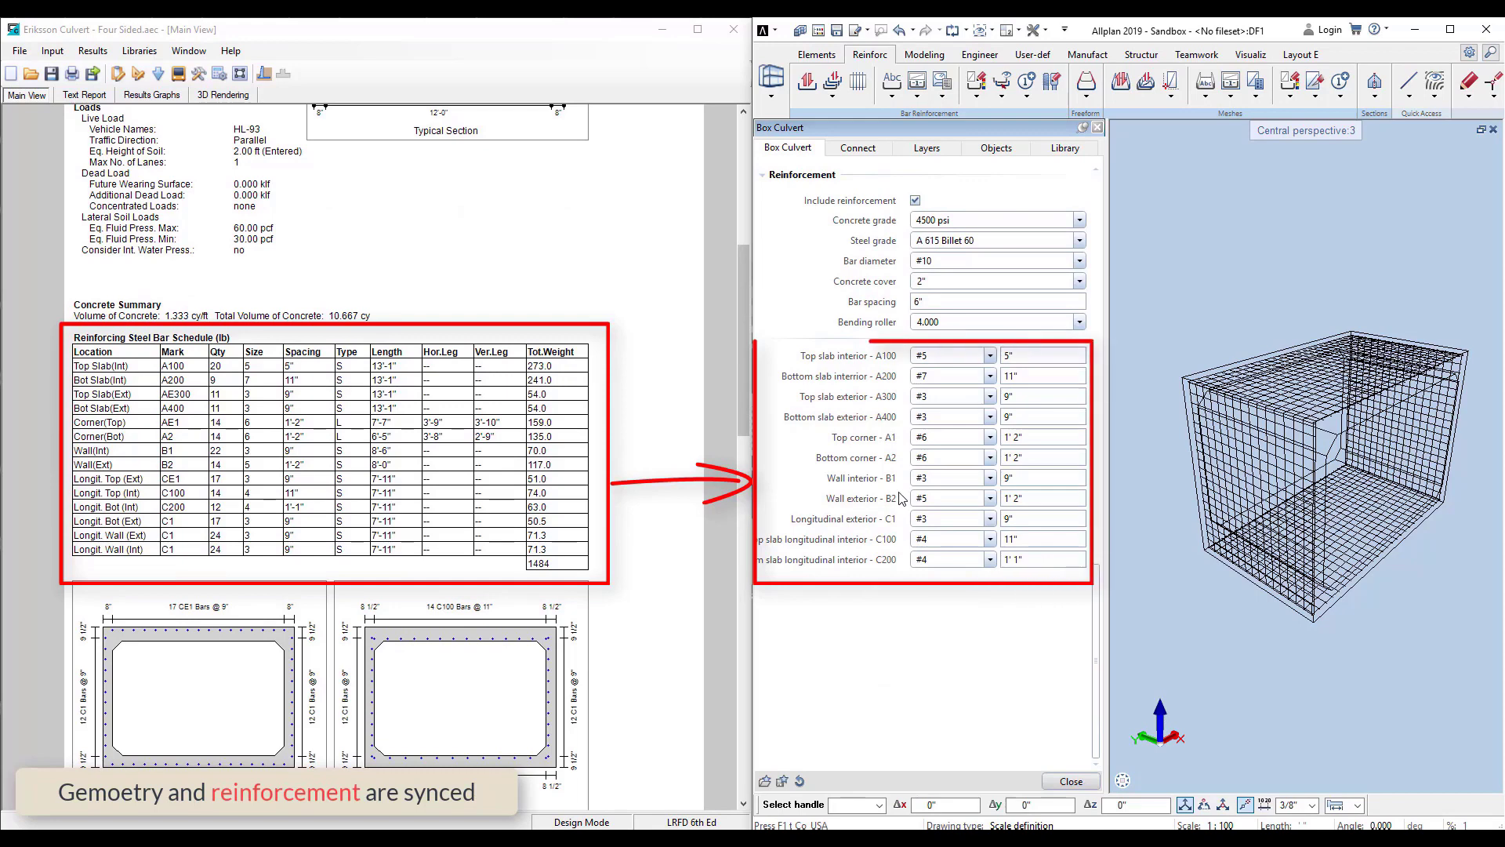